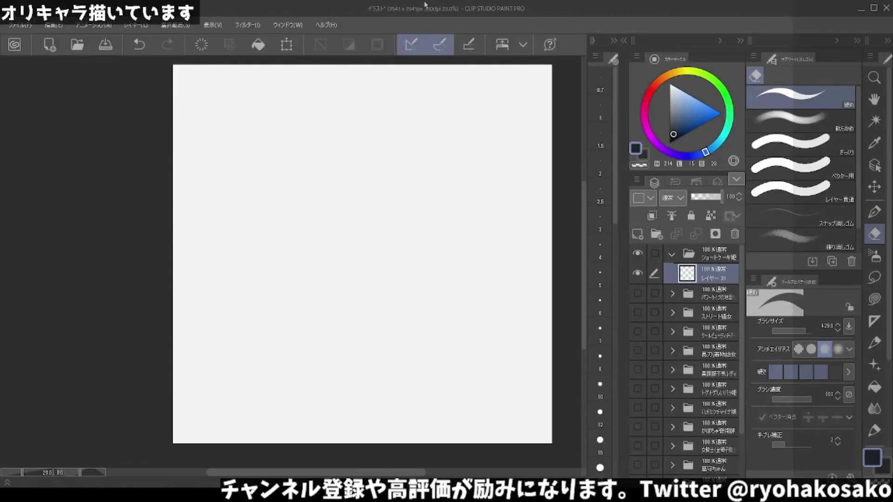
Set up the pen with a mid-grey colour and a much larger brush, undoing the stray first stroke.
alt+click(56, 331)
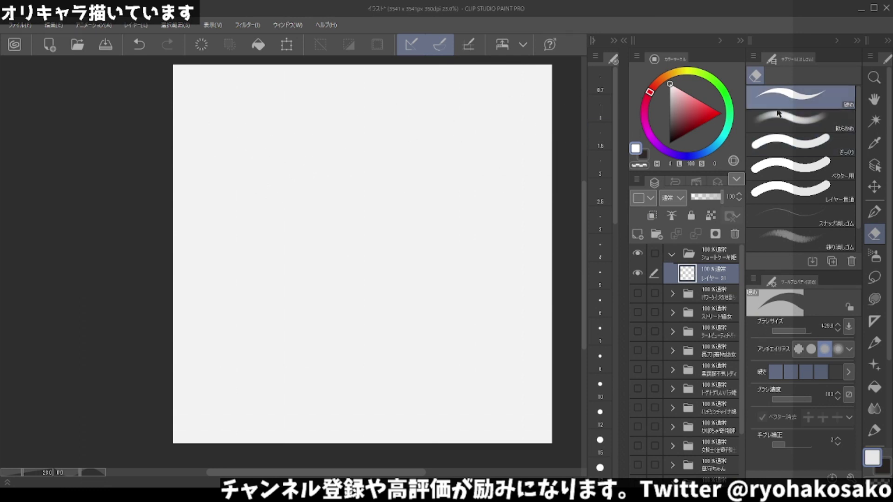
key(p)
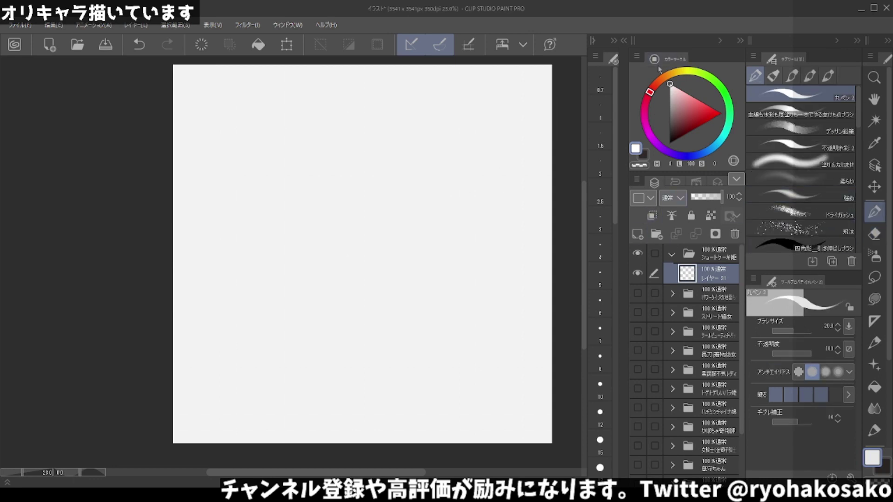
drag(673, 83, 671, 106)
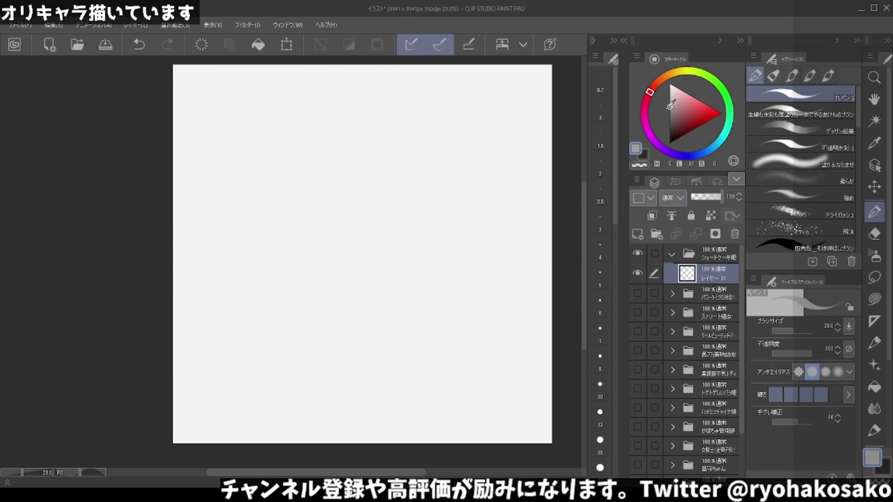
mouse_move(233, 128)
mouse_down()
mouse_move(261, 163)
mouse_move(281, 144)
mouse_move(264, 164)
mouse_up()
key(ctrl+z)
key(ctrl+z)
key(ctrl+z)
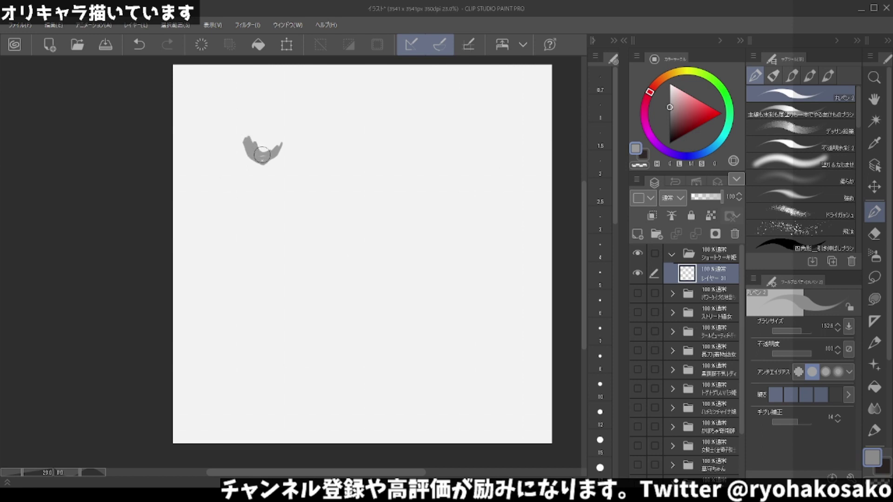
Lighten the grey and paint in the top and right side of the head blob.
mouse_move(262, 155)
mouse_down()
mouse_move(280, 137)
mouse_move(249, 140)
mouse_move(271, 129)
mouse_up()
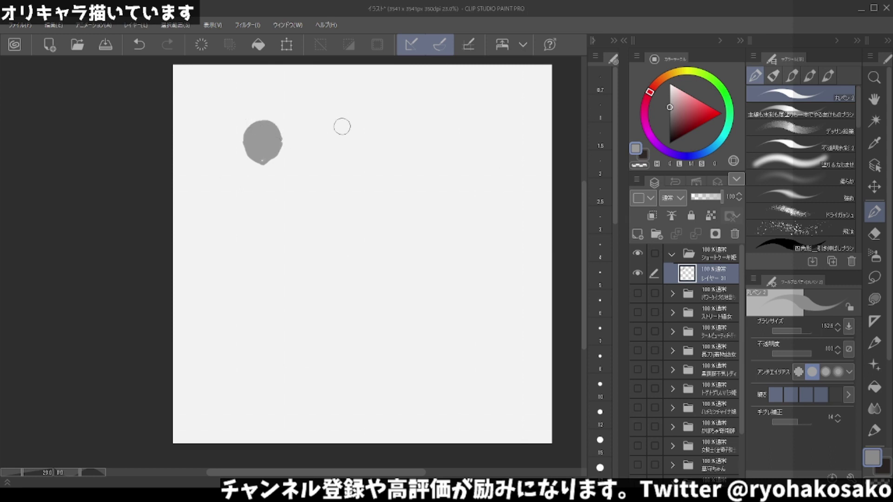
drag(671, 103, 637, 108)
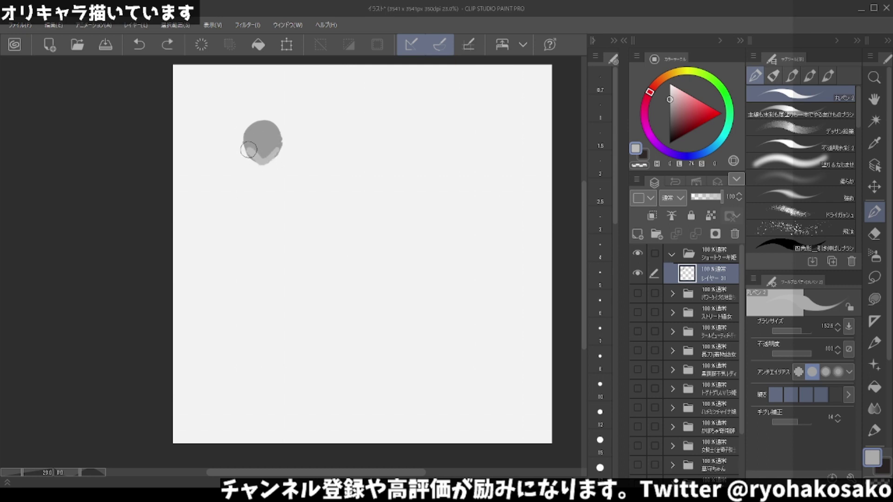
drag(261, 126, 266, 134)
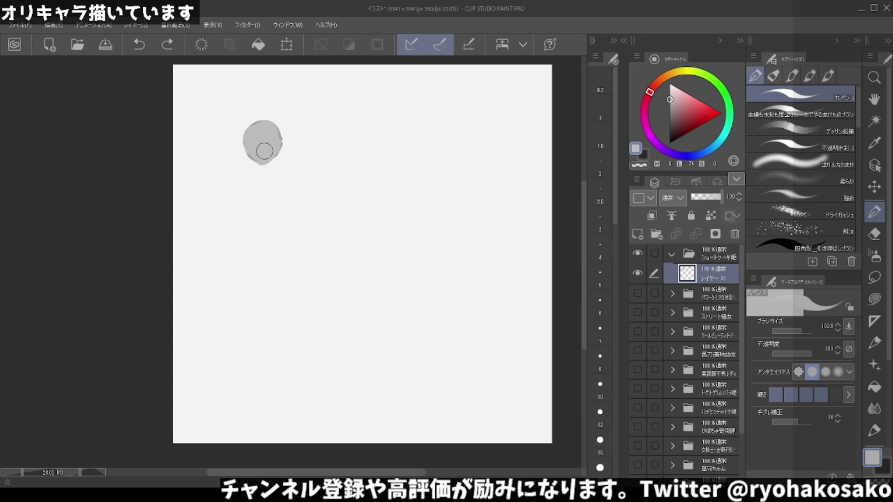
mouse_move(265, 151)
mouse_down()
mouse_move(241, 142)
mouse_move(275, 150)
mouse_move(260, 135)
mouse_move(278, 135)
mouse_move(253, 135)
mouse_move(249, 146)
mouse_move(270, 173)
mouse_move(289, 178)
mouse_up()
key(ctrl+z)
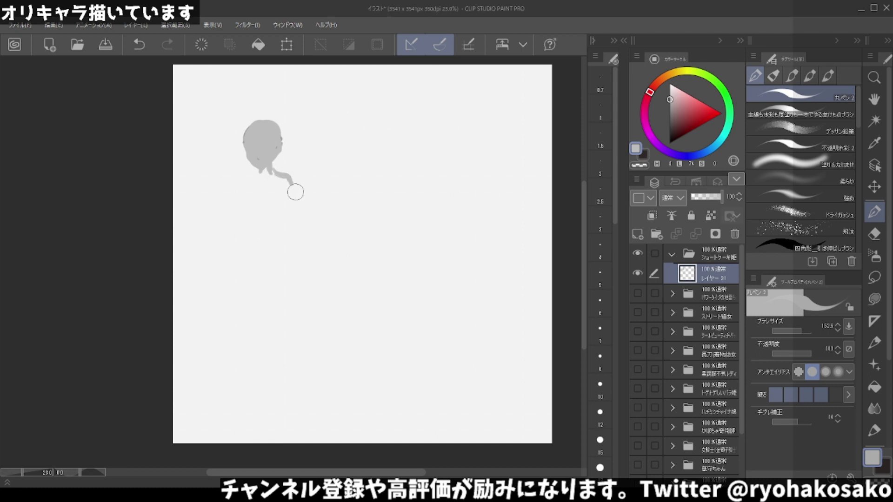
Sketch the neck and both shoulder lines below the head.
key(ctrl+z)
drag(276, 172, 294, 195)
key(ctrl+z)
drag(254, 173, 239, 200)
drag(289, 179, 288, 195)
mouse_move(242, 180)
mouse_down()
mouse_move(226, 237)
mouse_move(216, 240)
mouse_up()
drag(287, 191, 292, 213)
key(ctrl+z)
key(ctrl+z)
key(ctrl+z)
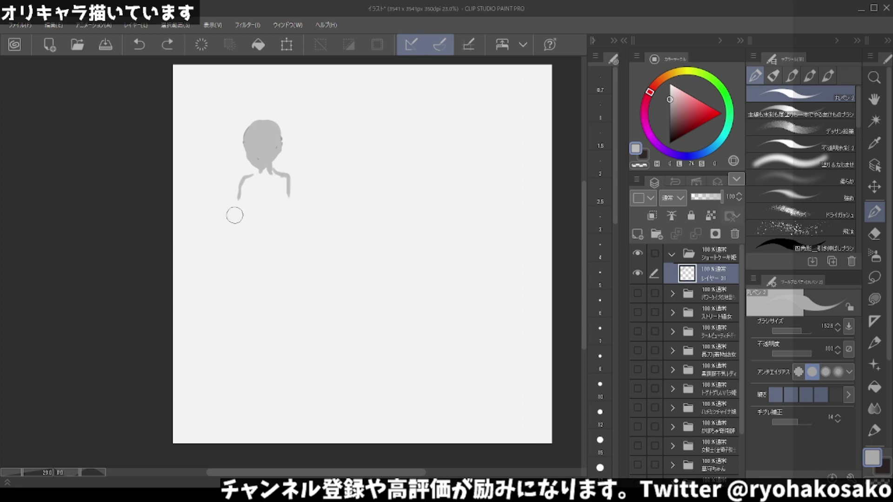
Draw both arms down to the hands, with a small curl at the left hand.
drag(238, 200, 232, 225)
drag(230, 231, 219, 227)
mouse_move(286, 181)
mouse_down()
mouse_move(292, 234)
mouse_move(307, 230)
mouse_up()
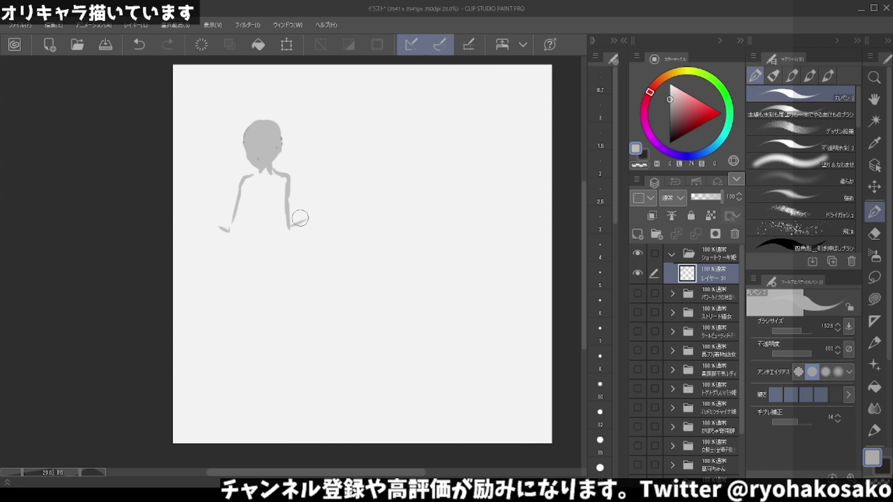
key(ctrl+z)
key(ctrl+z)
drag(286, 179, 305, 235)
drag(235, 200, 208, 241)
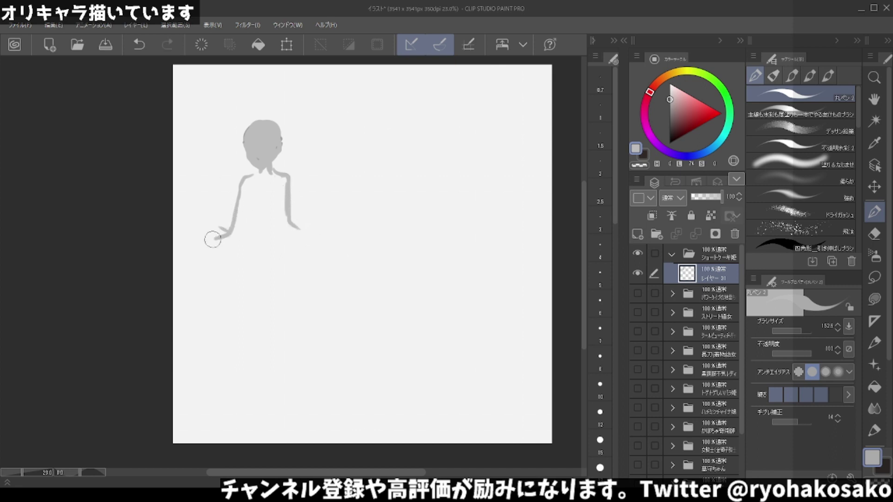
mouse_move(294, 230)
mouse_down()
mouse_move(316, 246)
mouse_move(337, 239)
mouse_move(285, 243)
mouse_move(320, 287)
mouse_move(338, 341)
mouse_up()
key(ctrl+z)
Outline the flared skirt's sides and bottom curve, then rough in the feet below.
key(ctrl+z)
key(ctrl+z)
key(ctrl+z)
drag(321, 252, 323, 303)
mouse_move(324, 305)
mouse_down()
mouse_move(336, 343)
mouse_move(289, 360)
mouse_up()
key(ctrl+z)
key(ctrl+z)
key(ctrl+z)
mouse_move(321, 253)
mouse_down()
mouse_move(325, 275)
mouse_move(310, 335)
mouse_up()
drag(298, 342, 249, 361)
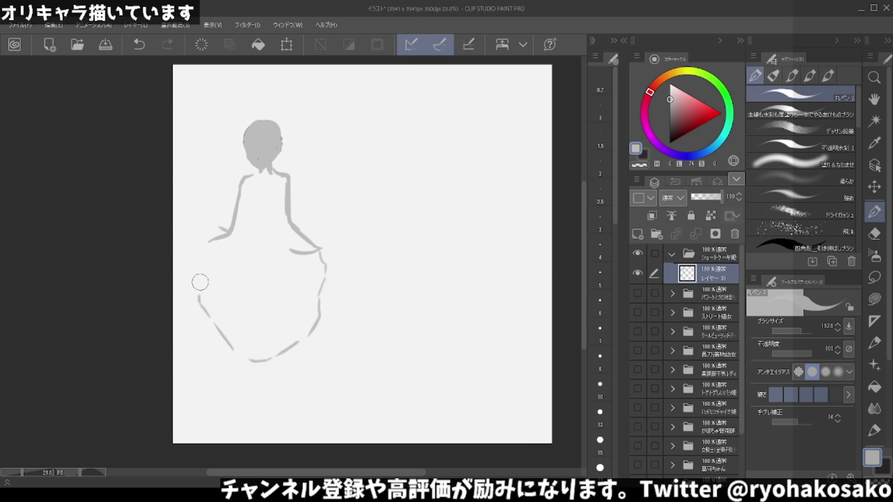
mouse_move(205, 249)
mouse_down()
mouse_move(201, 291)
mouse_move(216, 311)
mouse_up()
drag(214, 323, 230, 362)
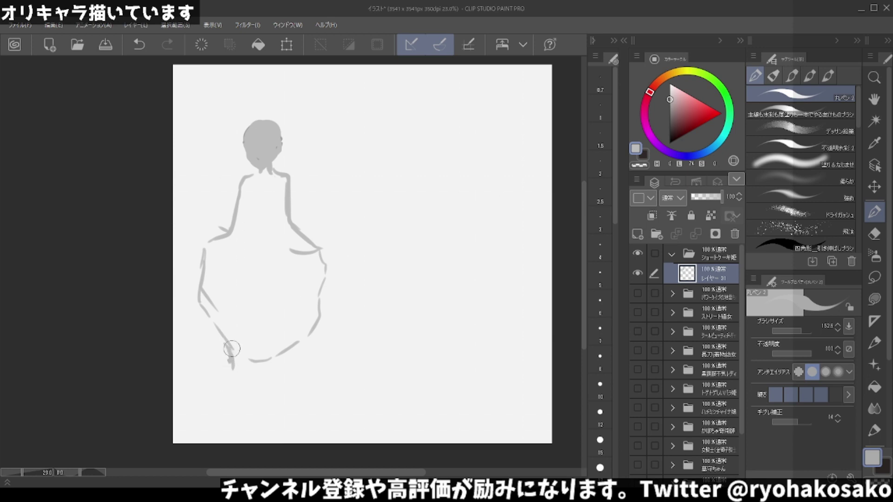
key(ctrl+z)
mouse_move(225, 351)
mouse_down()
mouse_move(223, 385)
mouse_move(240, 389)
mouse_move(218, 391)
mouse_move(243, 374)
mouse_move(268, 399)
mouse_move(265, 369)
mouse_move(274, 391)
mouse_move(263, 393)
mouse_move(276, 391)
mouse_up()
key(ctrl+z)
key(ctrl+z)
key(ctrl+z)
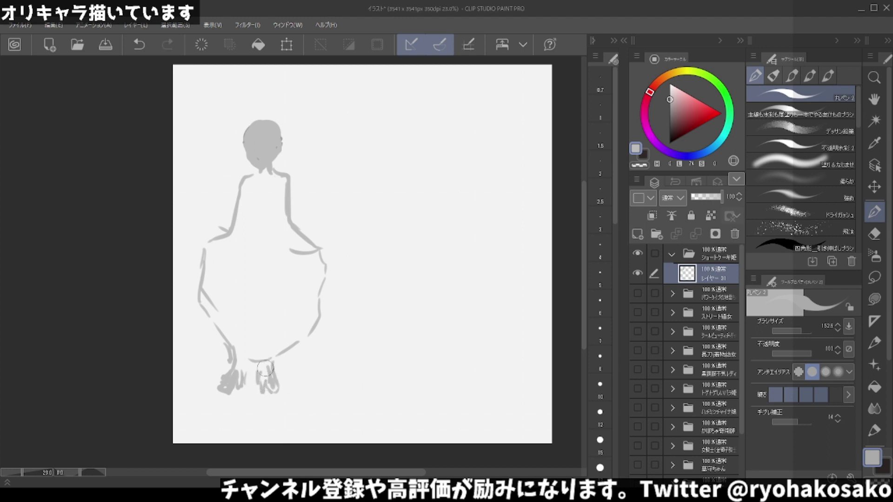
key(ctrl+z)
Erase the scribbled foot blob and redraw the feet below the skirt.
key(c)
mouse_move(215, 368)
mouse_down()
mouse_move(240, 397)
mouse_move(230, 358)
mouse_move(227, 389)
mouse_move(273, 361)
mouse_move(227, 385)
mouse_move(242, 388)
mouse_move(265, 375)
mouse_move(261, 386)
mouse_move(275, 386)
mouse_move(266, 376)
mouse_move(272, 393)
mouse_move(286, 393)
mouse_move(266, 395)
mouse_move(263, 365)
mouse_move(259, 388)
mouse_move(268, 378)
mouse_up()
key(c)
key(ctrl+z)
key(ctrl+z)
key(ctrl+z)
key(ctrl+z)
key(c)
key(c)
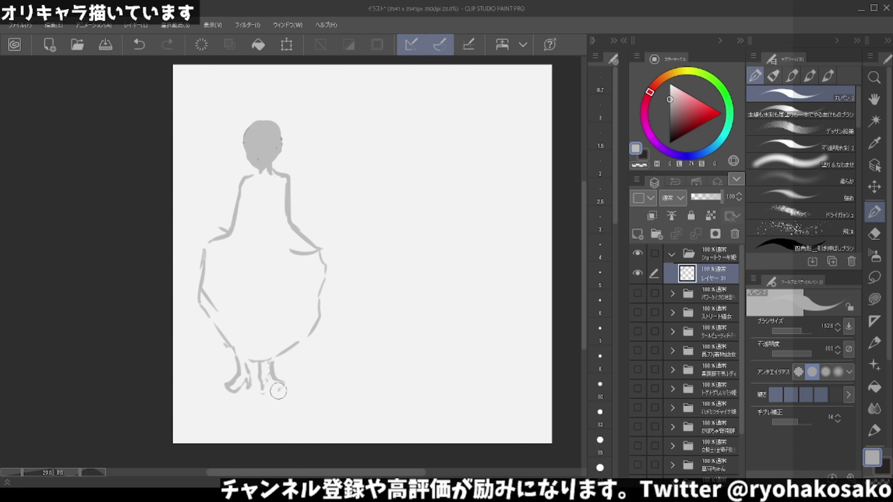
key(ctrl+z)
mouse_move(270, 358)
mouse_down()
mouse_move(249, 394)
mouse_move(265, 391)
mouse_move(255, 396)
mouse_up()
drag(273, 367, 265, 395)
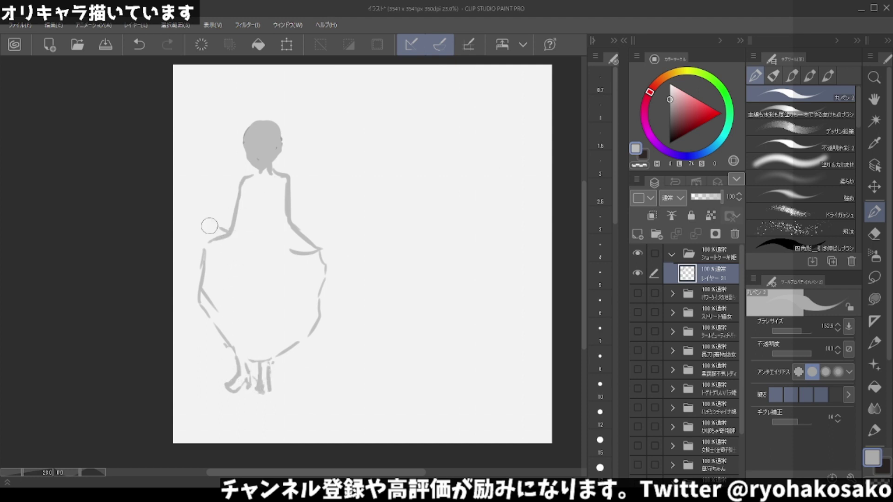
Redraw the left and right arms running down the torso.
drag(208, 246, 226, 258)
key(ctrl+z)
drag(247, 188, 228, 261)
drag(274, 197, 292, 251)
key(ctrl+z)
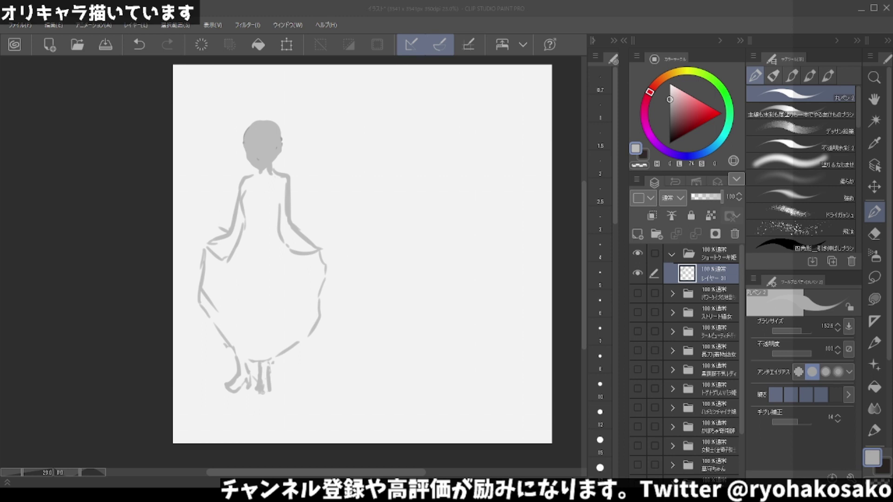
Draw long left and right contours for the ball gown.
click(432, 3)
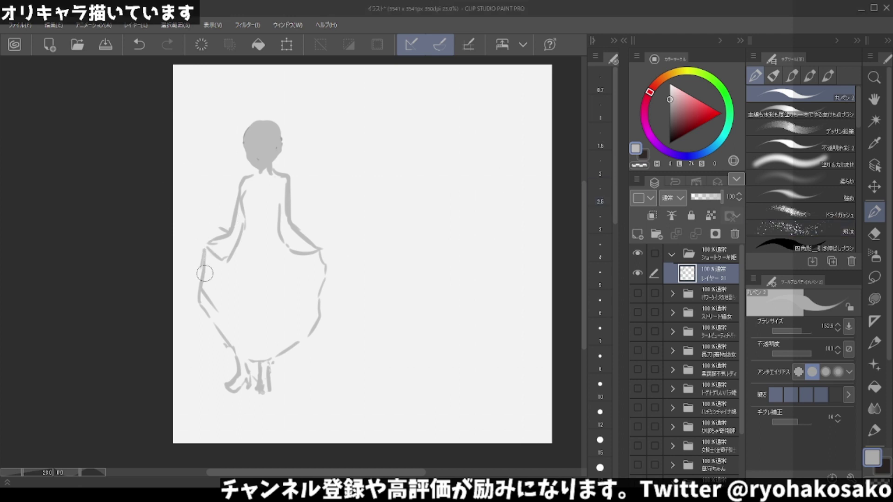
drag(204, 263, 188, 325)
key(ctrl+z)
drag(204, 254, 213, 386)
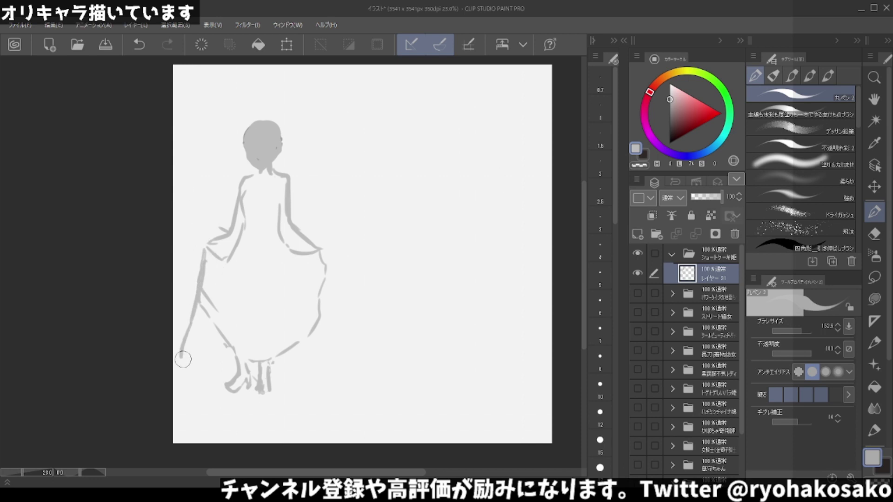
drag(267, 390, 322, 349)
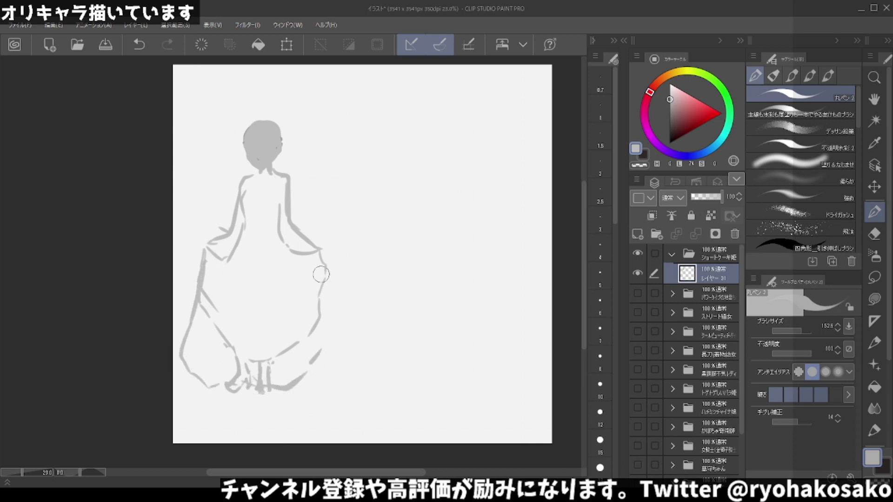
drag(318, 264, 334, 329)
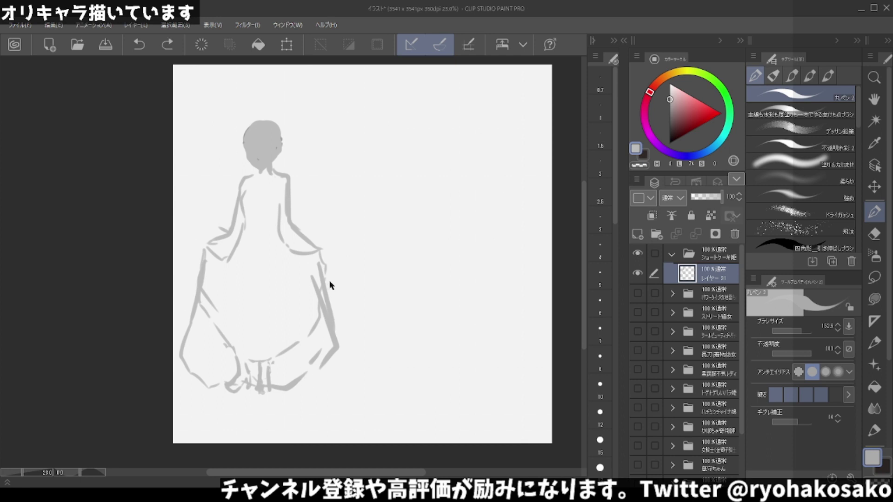
key(ctrl+z)
mouse_move(322, 266)
mouse_down()
mouse_move(334, 378)
mouse_move(208, 292)
mouse_move(320, 293)
mouse_up()
Eyedrop the grey and paint the gown's wavy hem outline across the bottom.
key(ctrl+z)
alt+click(326, 335)
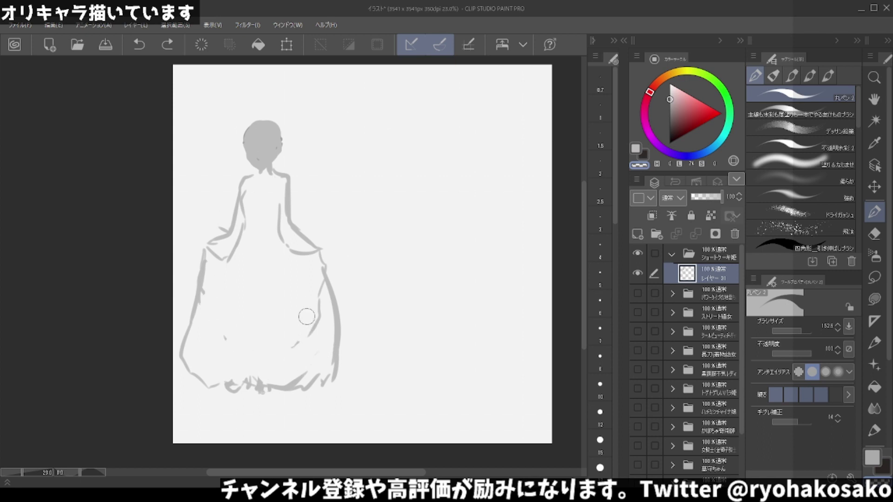
mouse_move(320, 293)
mouse_down()
mouse_move(201, 362)
mouse_move(219, 390)
mouse_move(258, 398)
mouse_move(335, 368)
mouse_up()
alt+click(191, 334)
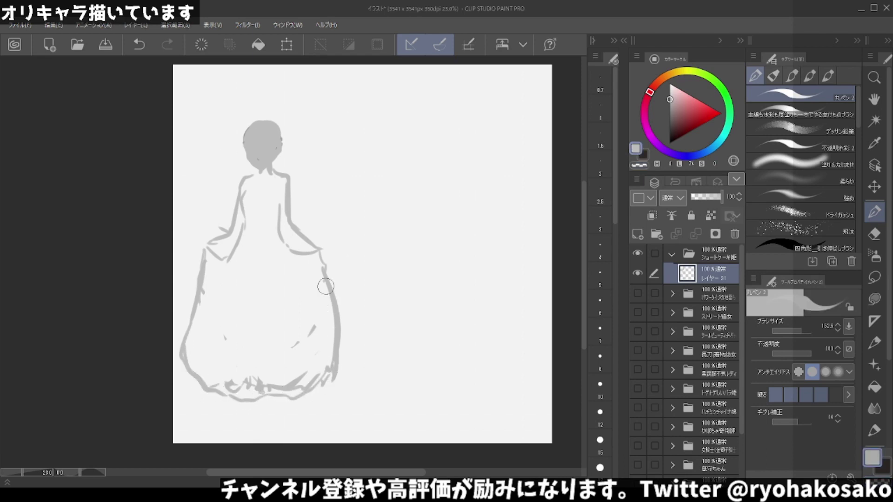
alt+click(334, 274)
key(ctrl+z)
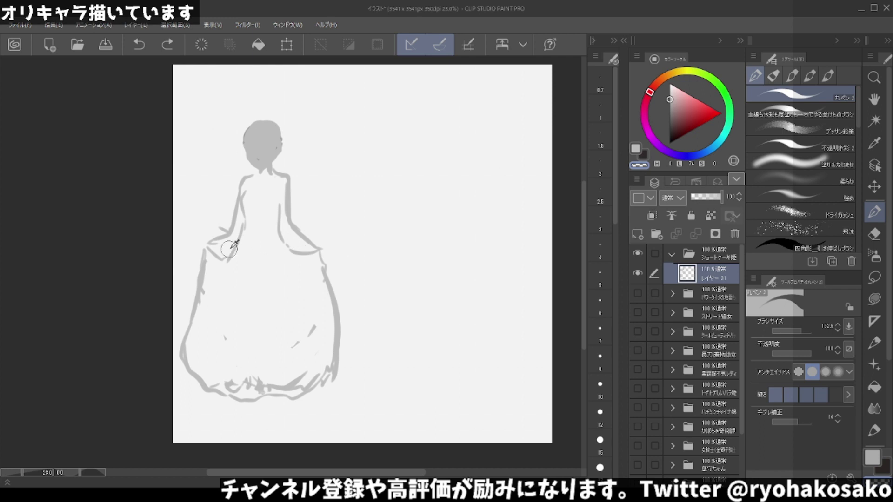
key(alt)
key(alt)
alt+click(291, 182)
Pick a darker grey and thicken the right shoulder and arm down to the hand.
click(670, 104)
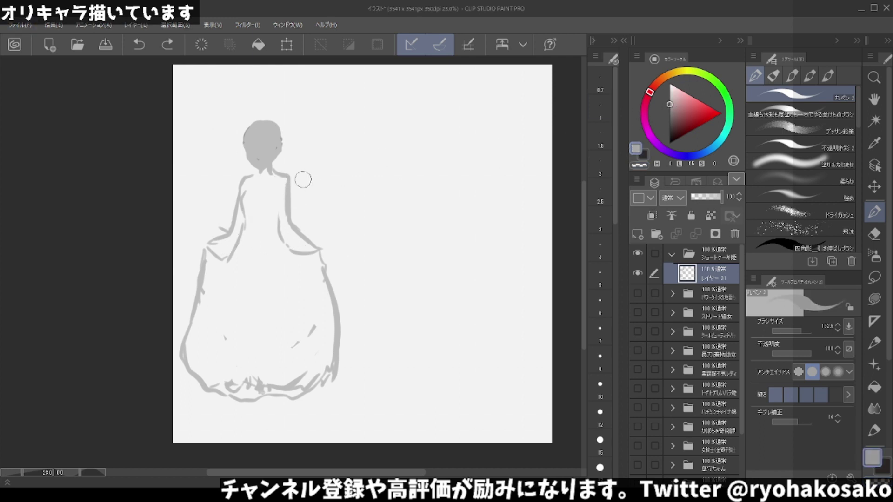
drag(281, 173, 285, 213)
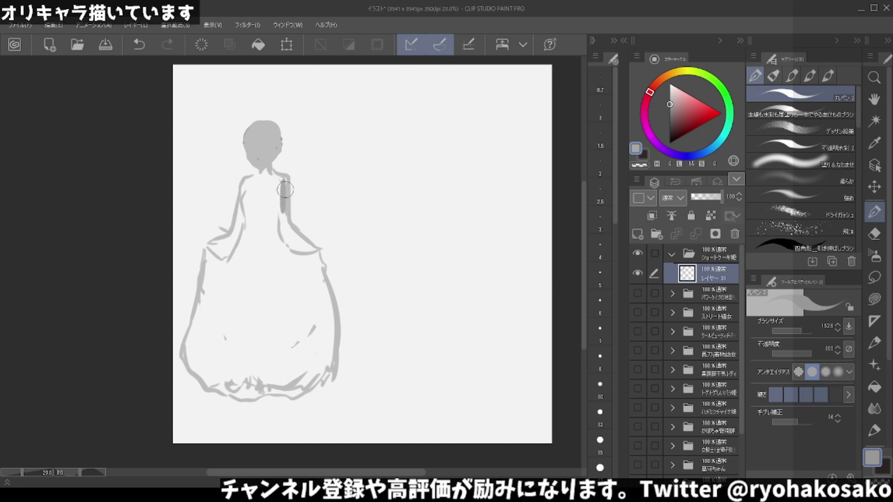
mouse_move(281, 176)
mouse_down()
mouse_move(284, 218)
mouse_move(321, 254)
mouse_up()
drag(284, 216, 321, 262)
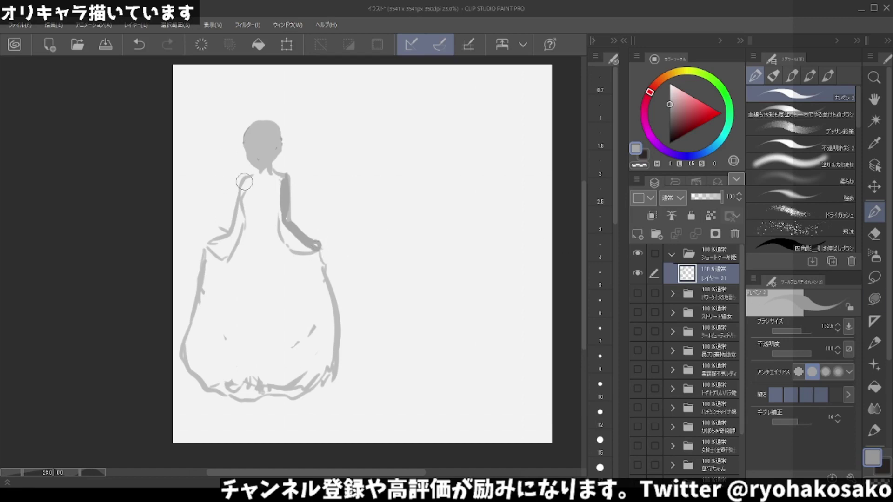
Thicken the left shoulder and arm along the bodice, and add a hair tuft on the head.
mouse_move(252, 173)
mouse_down()
mouse_move(235, 194)
mouse_move(232, 228)
mouse_move(211, 246)
mouse_up()
mouse_move(244, 193)
mouse_down()
mouse_move(236, 201)
mouse_move(242, 194)
mouse_move(259, 205)
mouse_up()
key(c)
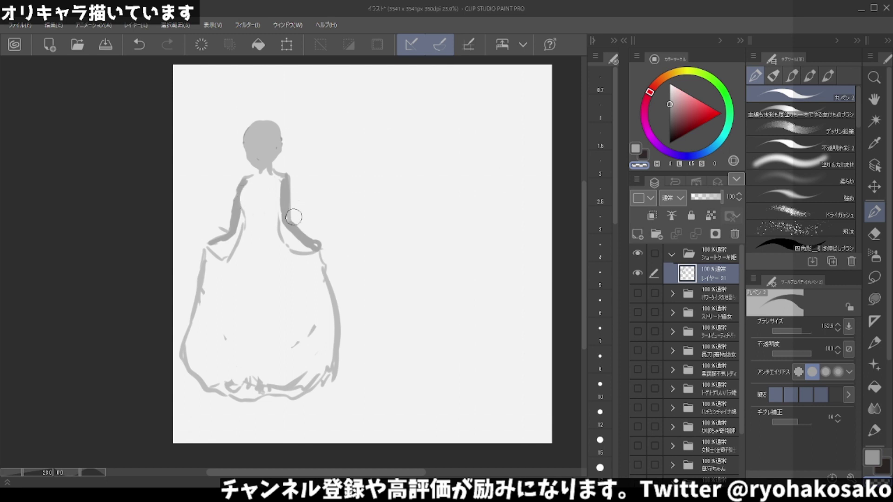
alt+click(207, 256)
key(ctrl+z)
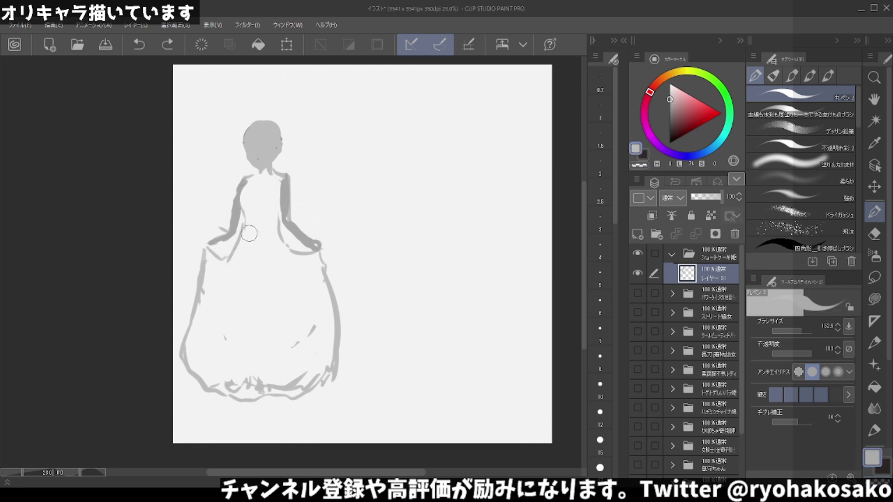
drag(243, 225, 246, 240)
mouse_move(262, 122)
mouse_down()
mouse_move(272, 100)
mouse_move(290, 114)
mouse_up()
Rework the top of the head into a small curled hair bun.
key(ctrl+z)
key(ctrl+z)
key(ctrl+z)
drag(259, 118, 288, 116)
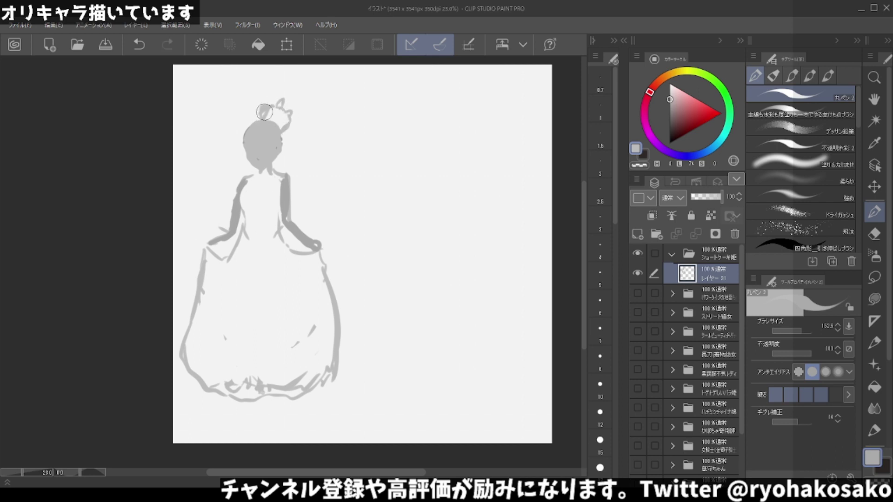
key(ctrl+z)
drag(261, 111, 263, 112)
Erase the old lower hem strokes and extend the dress's right side downward.
key(c)
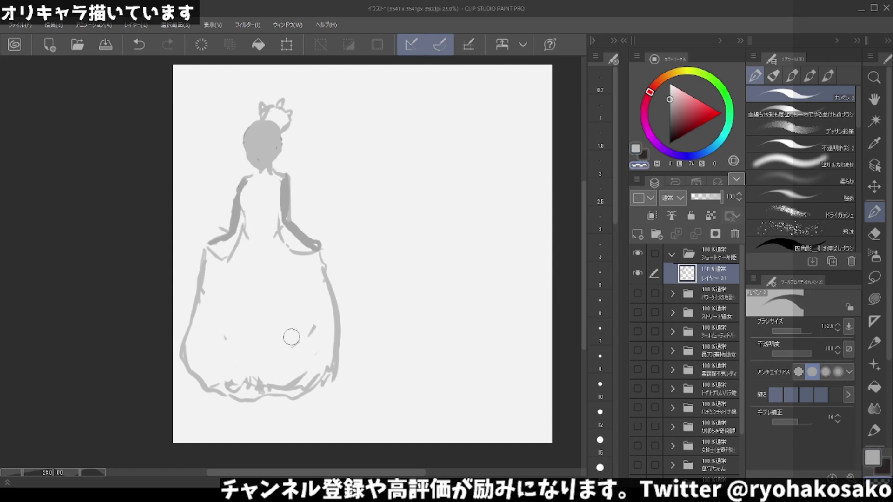
mouse_move(307, 370)
mouse_down()
mouse_move(220, 396)
mouse_move(340, 328)
mouse_move(326, 314)
mouse_up()
key(c)
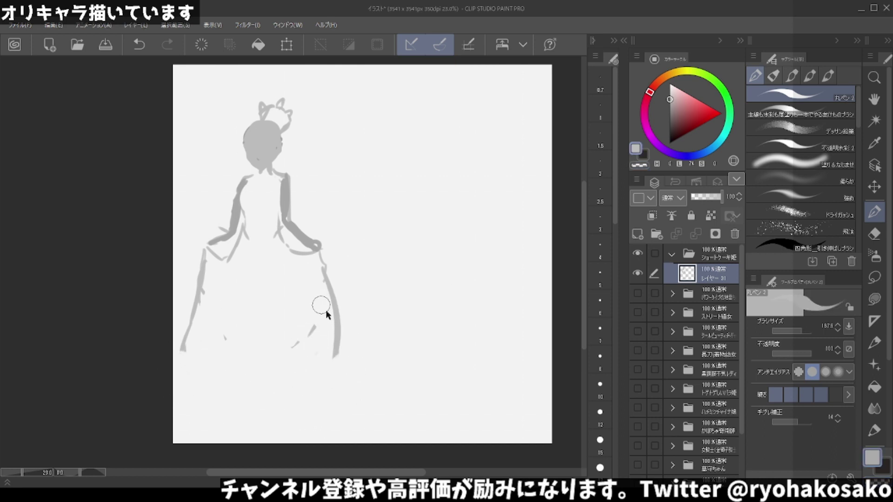
drag(338, 354, 330, 383)
mouse_move(186, 341)
mouse_down()
mouse_move(200, 386)
mouse_move(336, 378)
mouse_up()
key(ctrl+z)
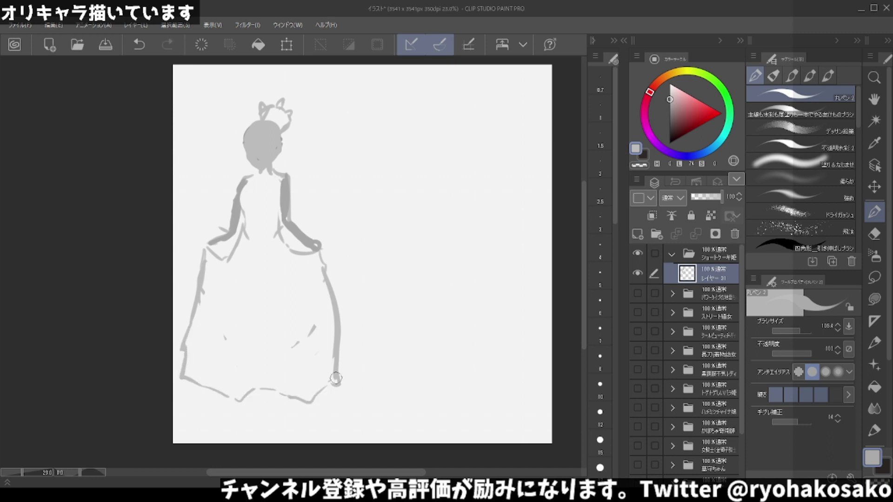
key(ctrl+z)
Draw a new hem line and right edge, then lighten the left shoulder with pale grey.
key(ctrl+z)
click(227, 390)
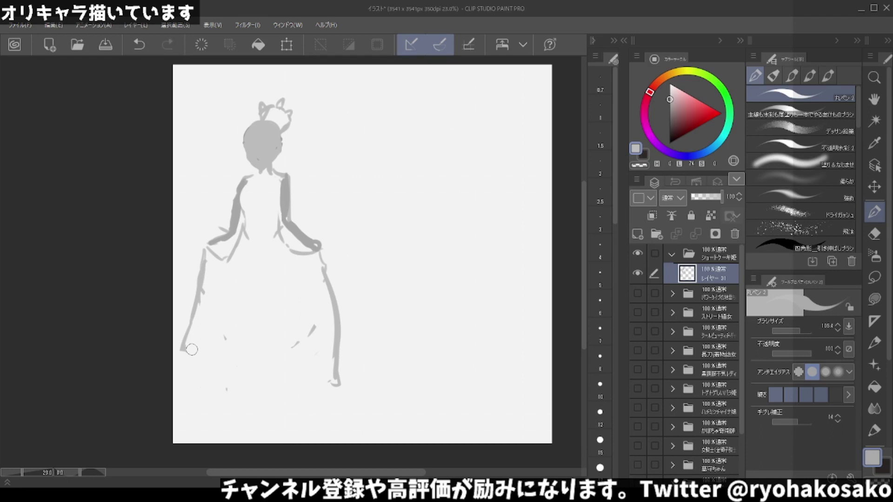
mouse_move(191, 349)
mouse_down()
mouse_move(193, 377)
mouse_move(247, 412)
mouse_move(335, 380)
mouse_up()
key(ctrl+z)
mouse_move(210, 385)
mouse_down()
mouse_move(263, 400)
mouse_move(341, 368)
mouse_up()
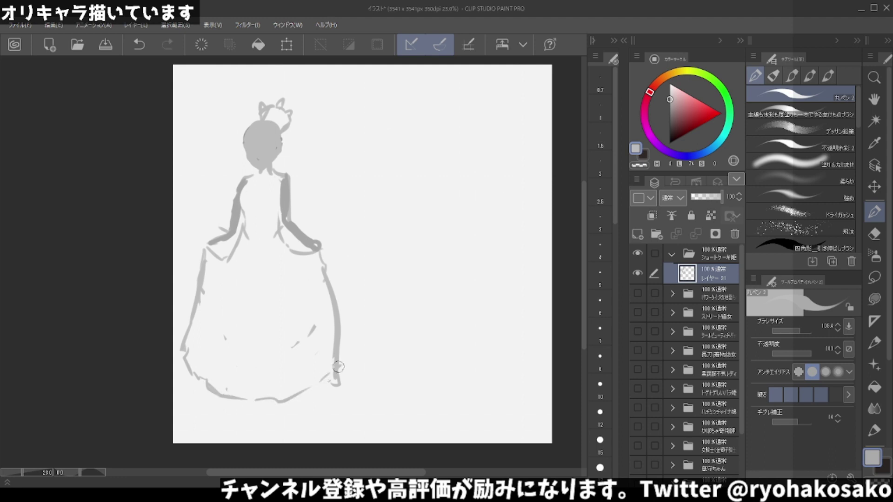
key(ctrl+z)
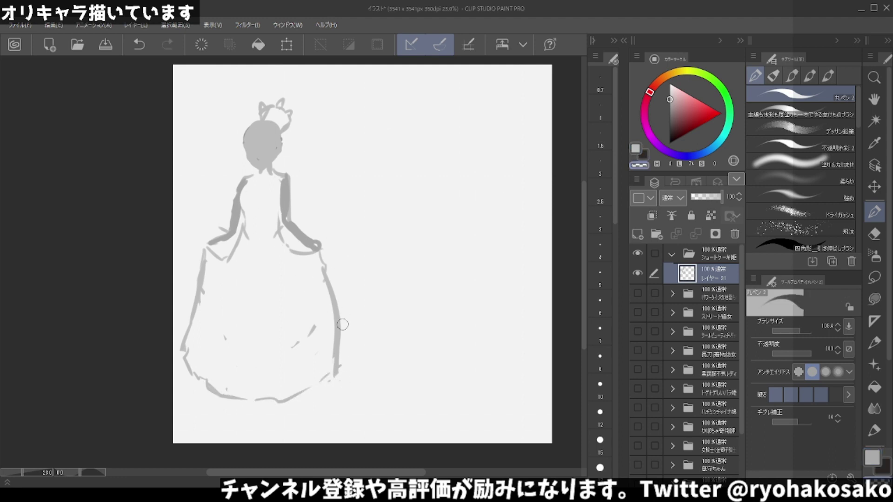
drag(342, 325, 340, 374)
click(670, 91)
mouse_move(239, 180)
mouse_down()
mouse_move(251, 185)
mouse_move(243, 195)
mouse_move(243, 237)
mouse_up()
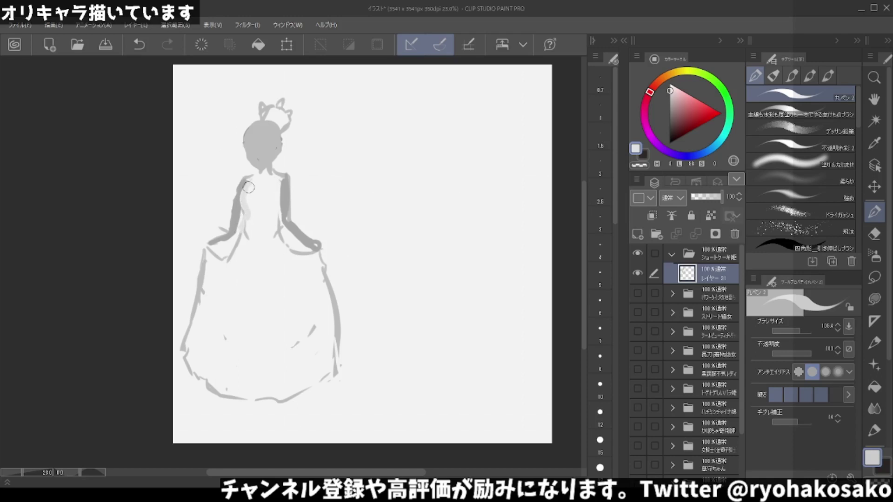
Paint the chest and upper bodice near-white with a bigger brush.
drag(273, 175, 277, 224)
mouse_move(261, 183)
mouse_down()
mouse_move(269, 191)
mouse_move(267, 214)
mouse_move(256, 228)
mouse_move(289, 229)
mouse_up()
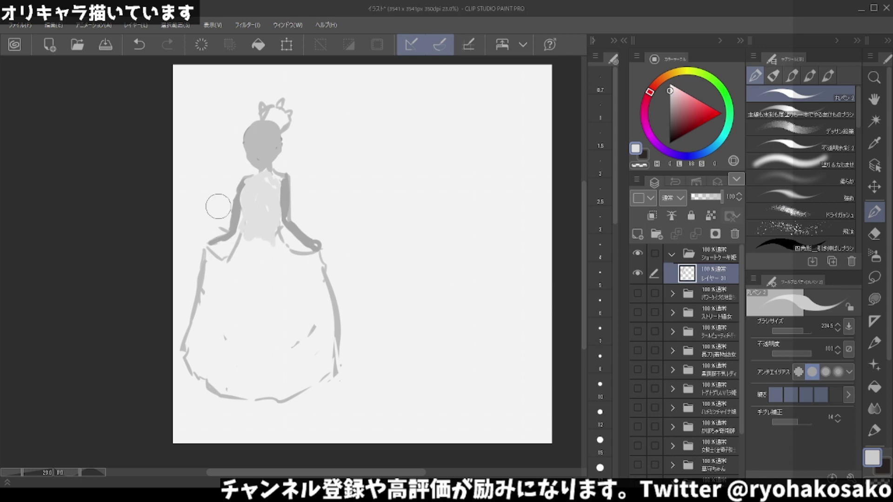
drag(222, 228, 240, 247)
key(ctrl+z)
Sample a darker grey and draw a hook shape at the right hand.
alt+click(293, 202)
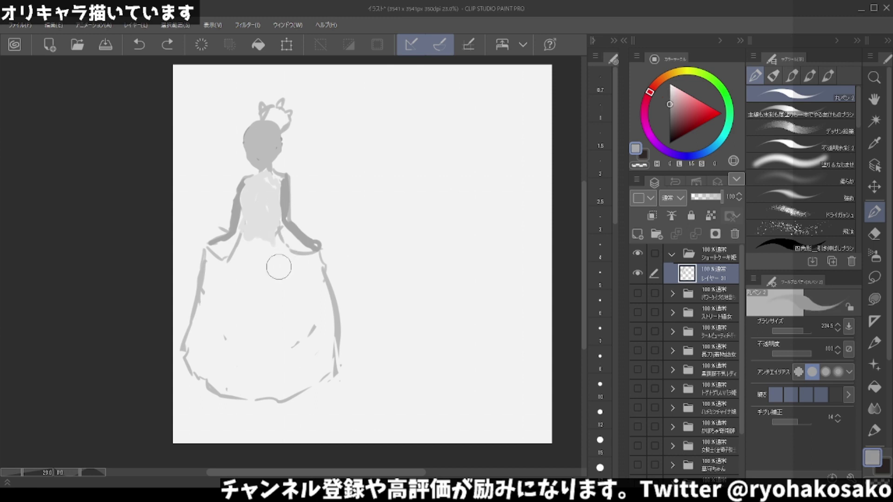
click(670, 110)
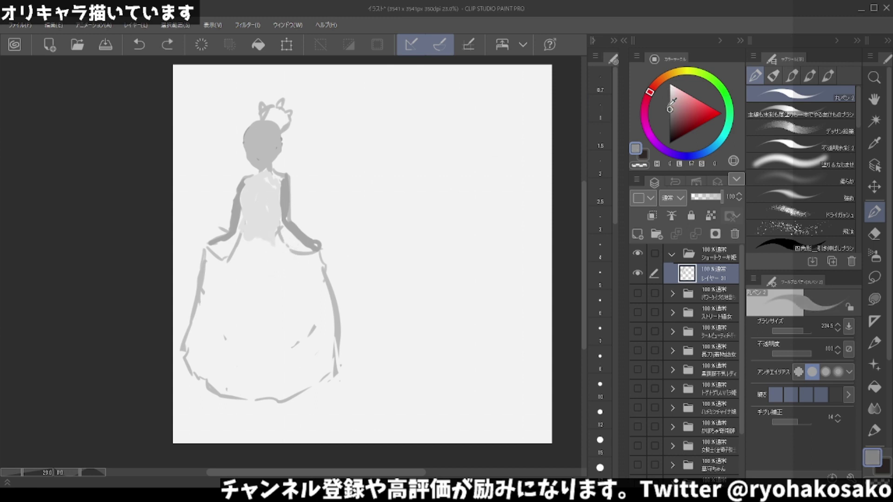
mouse_move(285, 253)
mouse_down()
mouse_move(293, 240)
mouse_move(297, 262)
mouse_up()
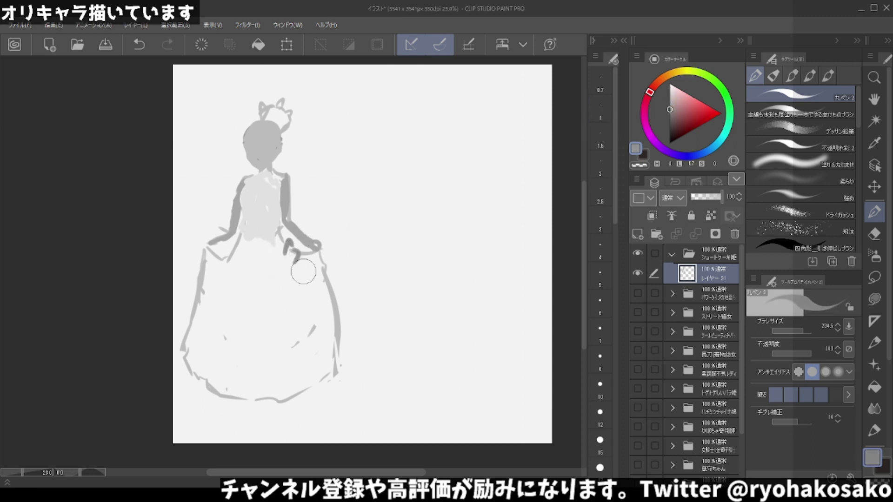
drag(333, 357, 318, 383)
key(ctrl+z)
Pick a lighter grey and sketch wavy ruffle strokes across the skirt.
alt+click(203, 273)
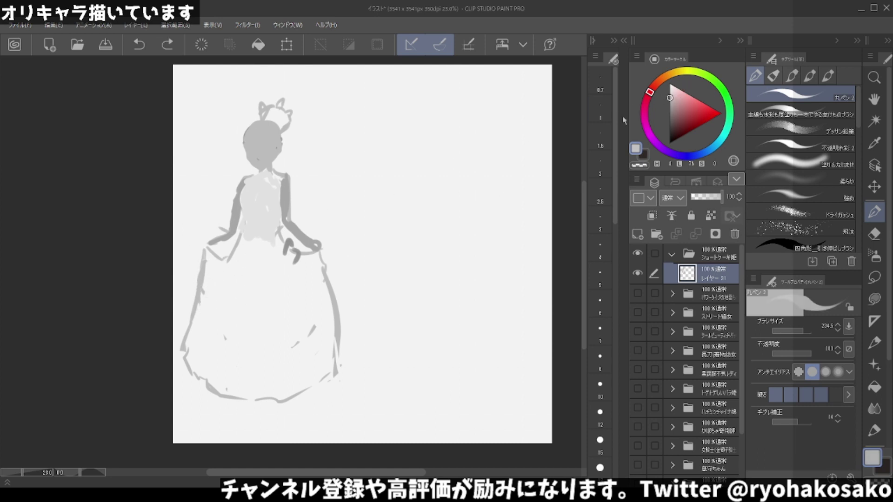
drag(200, 279, 207, 292)
mouse_move(207, 254)
mouse_down()
mouse_move(205, 298)
mouse_move(216, 289)
mouse_move(221, 302)
mouse_move(250, 313)
mouse_move(328, 289)
mouse_move(308, 353)
mouse_move(266, 361)
mouse_move(191, 331)
mouse_up()
key(ctrl+z)
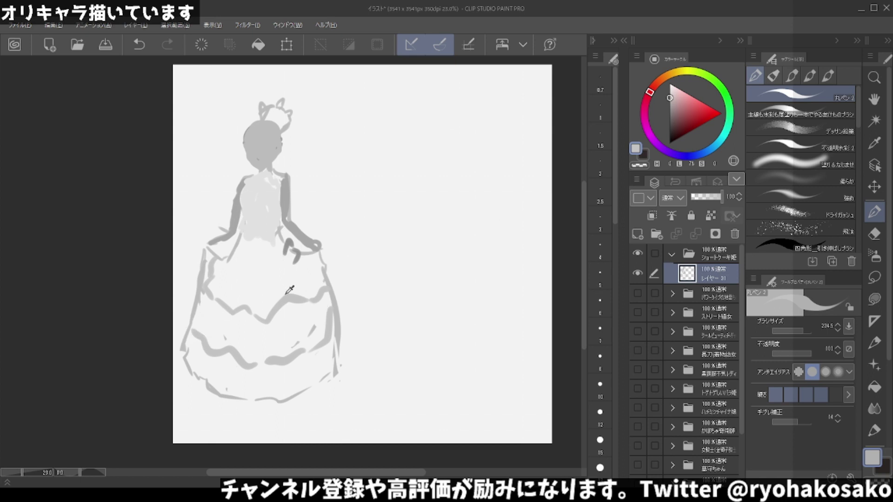
Enlarge the brush to about 439, fill the skirt solid mid-grey, then dab pale grey on its left edge.
alt+click(292, 284)
mouse_move(259, 279)
mouse_down()
mouse_move(250, 240)
mouse_move(239, 288)
mouse_up()
alt+click(246, 303)
mouse_move(237, 251)
mouse_down()
mouse_move(199, 280)
mouse_move(186, 358)
mouse_move(236, 384)
mouse_move(335, 358)
mouse_move(288, 391)
mouse_up()
drag(326, 363, 244, 400)
mouse_move(331, 307)
mouse_down()
mouse_move(323, 327)
mouse_move(321, 247)
mouse_move(247, 251)
mouse_move(293, 265)
mouse_move(260, 288)
mouse_up()
mouse_move(218, 265)
mouse_down()
mouse_move(204, 353)
mouse_move(241, 302)
mouse_move(270, 307)
mouse_move(280, 270)
mouse_move(314, 299)
mouse_move(293, 355)
mouse_move(249, 365)
mouse_move(312, 284)
mouse_move(330, 302)
mouse_move(315, 365)
mouse_move(325, 354)
mouse_move(341, 366)
mouse_move(317, 372)
mouse_up()
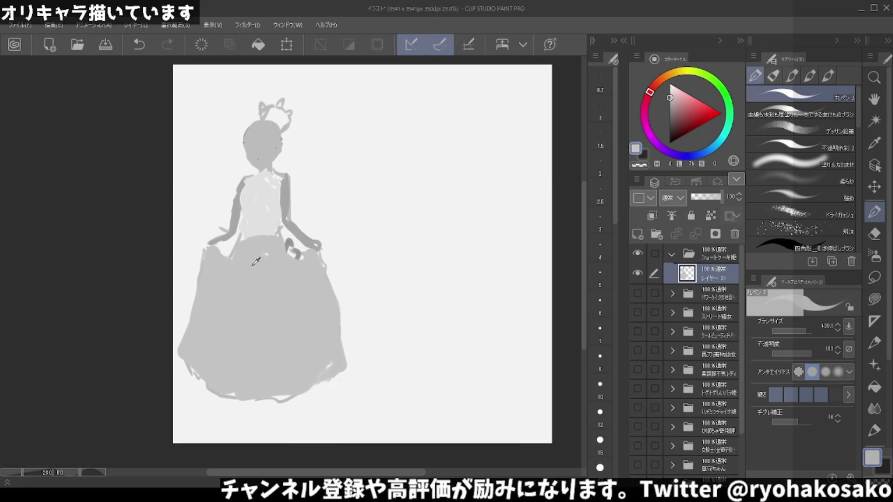
click(670, 90)
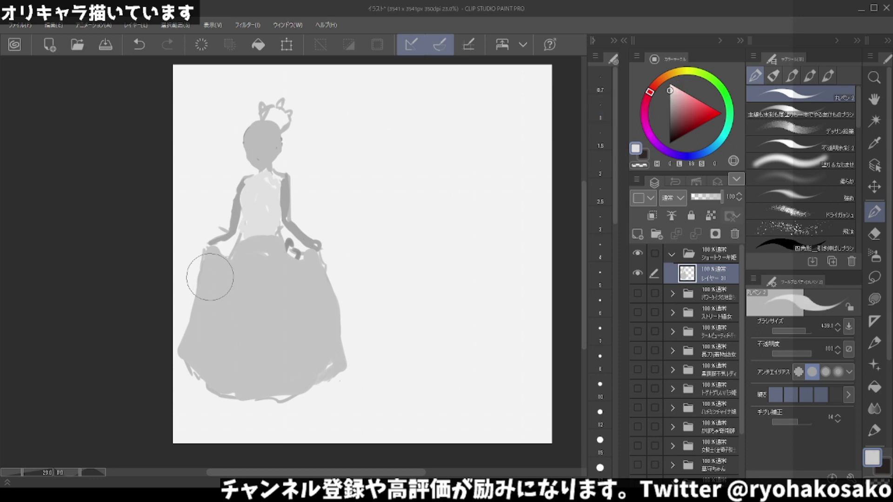
mouse_move(205, 278)
mouse_down()
mouse_move(247, 299)
mouse_move(321, 279)
mouse_move(304, 293)
mouse_up()
Paint a light wavy ruffle band across the lower skirt.
drag(199, 331, 224, 355)
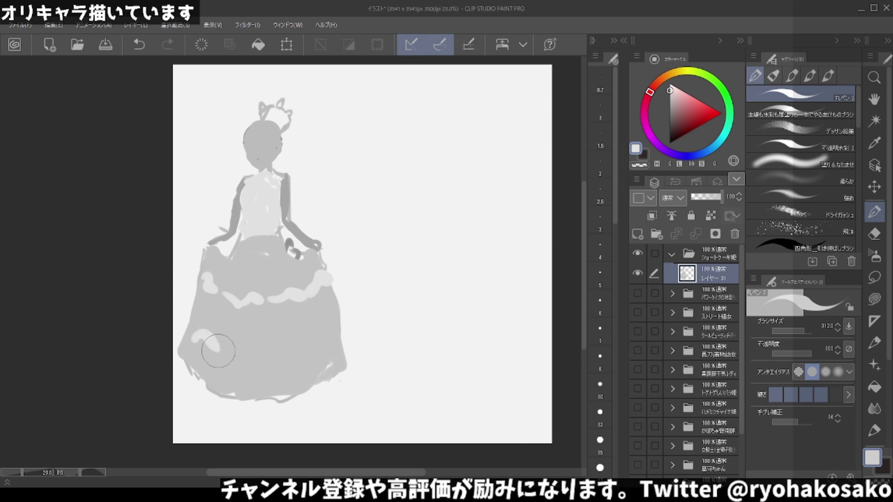
mouse_move(199, 329)
mouse_down()
mouse_move(233, 352)
mouse_move(321, 339)
mouse_up()
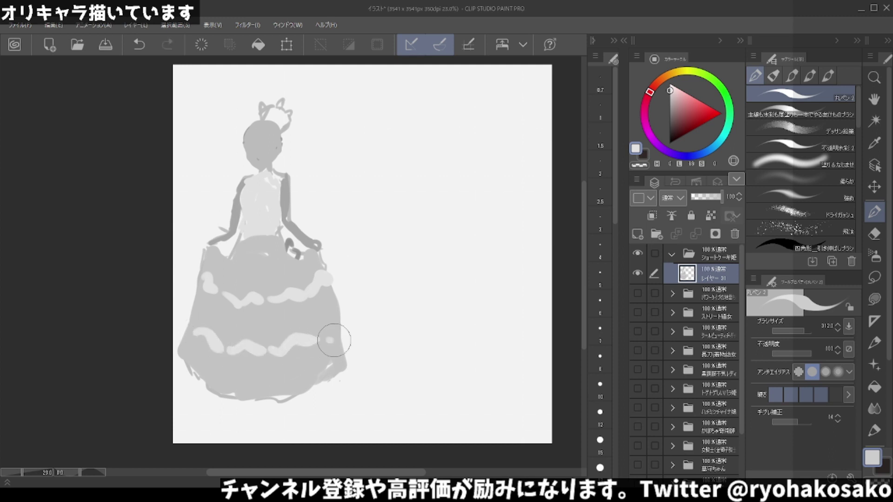
key(ctrl+z)
drag(189, 330, 342, 328)
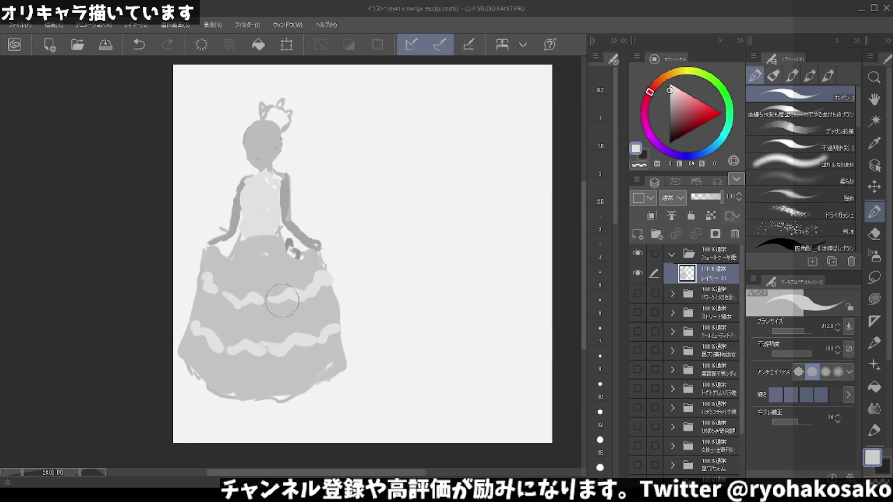
drag(279, 295, 292, 326)
key(ctrl+z)
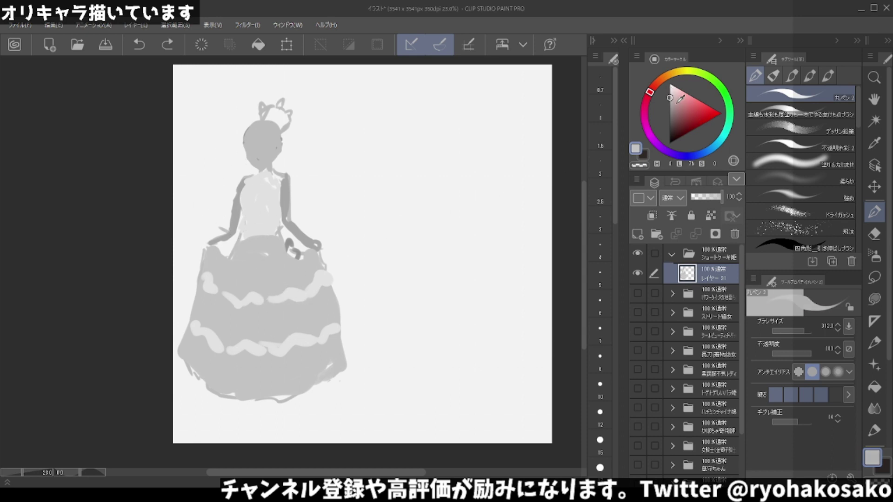
Try dark marks on the skirt, undo them, and dab light scallops near the hem's right corner.
drag(682, 115, 669, 120)
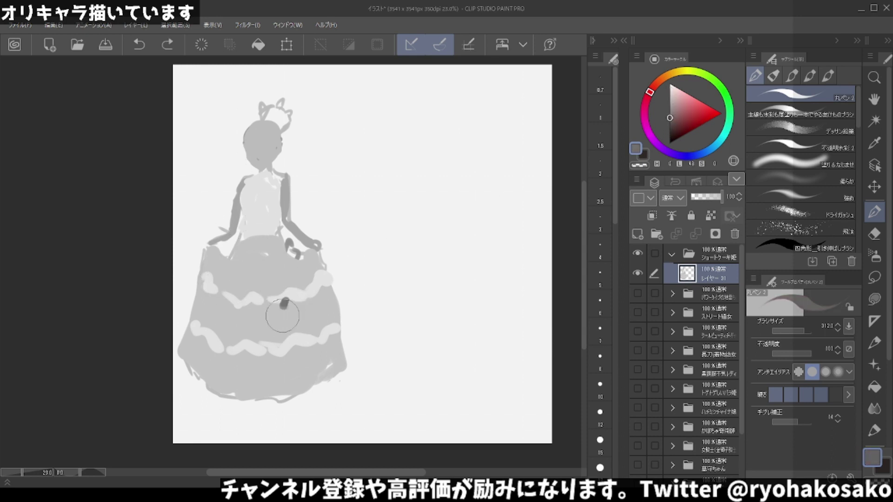
drag(289, 302, 296, 327)
drag(326, 302, 320, 325)
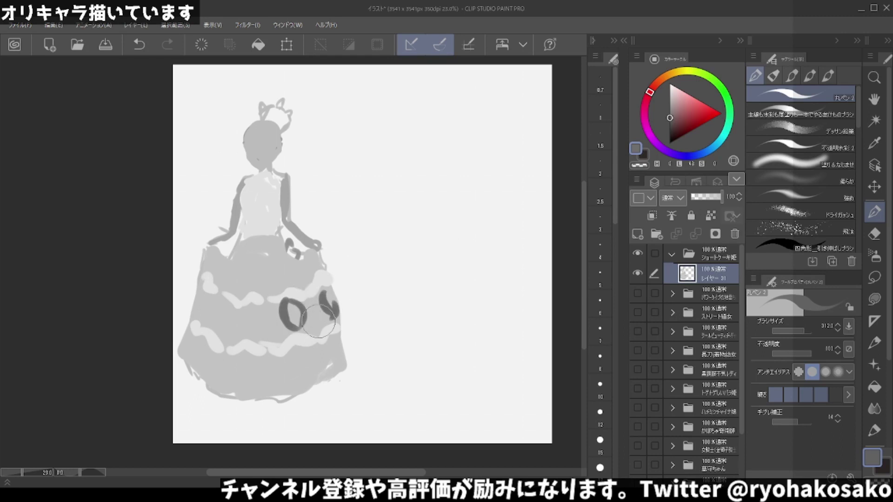
key(ctrl+z)
key(ctrl+z)
key(ctrl+z)
key(ctrl+z)
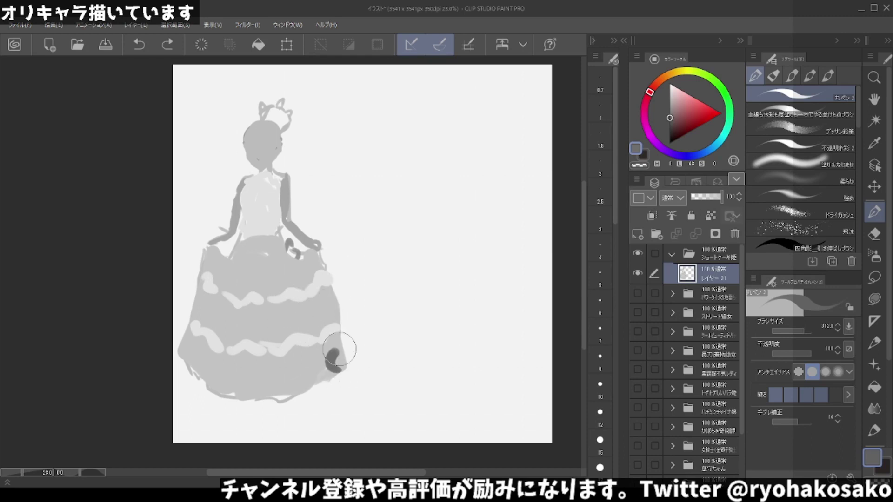
drag(670, 107, 670, 92)
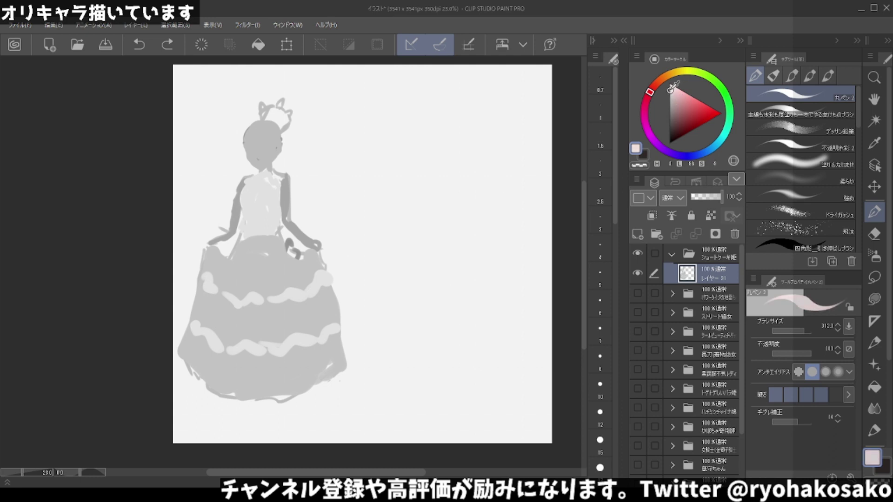
mouse_move(325, 365)
mouse_down()
mouse_move(338, 369)
mouse_move(326, 354)
mouse_move(335, 359)
mouse_move(328, 369)
mouse_move(311, 363)
mouse_move(316, 373)
mouse_move(303, 386)
mouse_move(284, 377)
mouse_move(300, 387)
mouse_up()
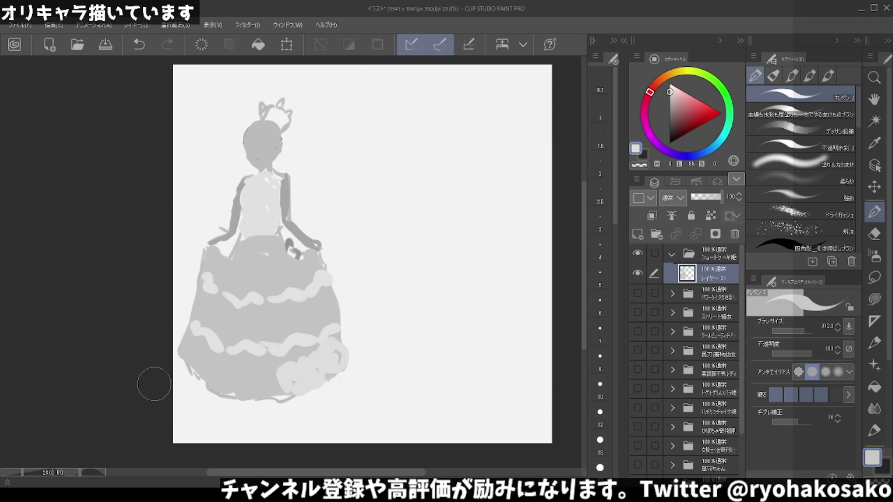
Paint light scallops along the skirt hem, then add darker curly folds at the left, centre and right.
mouse_move(184, 361)
mouse_down()
mouse_move(198, 353)
mouse_move(184, 372)
mouse_move(195, 358)
mouse_move(218, 382)
mouse_move(200, 375)
mouse_move(223, 386)
mouse_move(219, 370)
mouse_move(250, 376)
mouse_move(239, 391)
mouse_move(245, 358)
mouse_move(247, 389)
mouse_move(263, 363)
mouse_move(283, 386)
mouse_move(261, 396)
mouse_move(273, 376)
mouse_move(274, 393)
mouse_move(339, 359)
mouse_move(268, 357)
mouse_move(223, 381)
mouse_move(200, 353)
mouse_move(196, 366)
mouse_move(188, 359)
mouse_up()
click(669, 101)
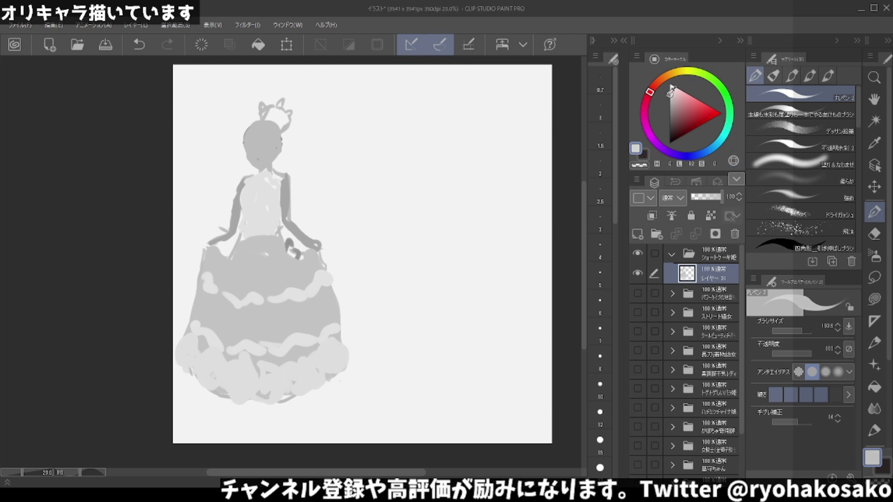
mouse_move(196, 334)
mouse_down()
mouse_move(192, 358)
mouse_move(213, 387)
mouse_up()
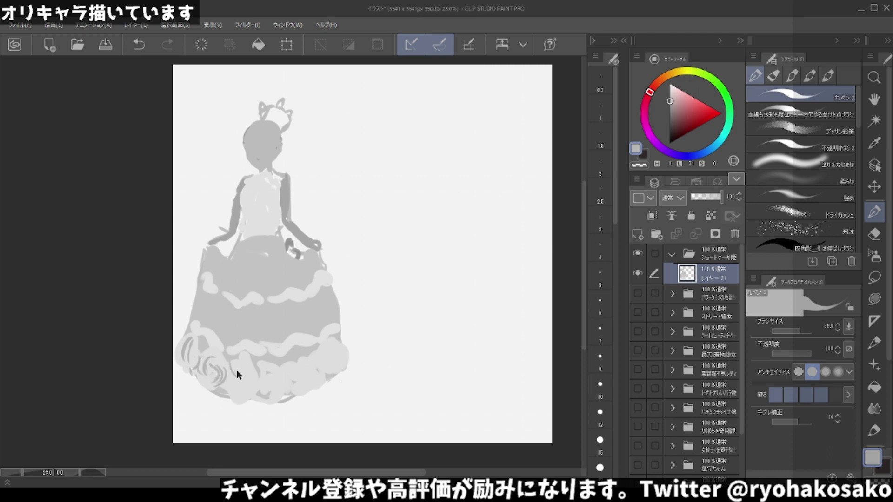
key(ctrl+z)
mouse_move(237, 365)
mouse_down()
mouse_move(233, 387)
mouse_move(250, 384)
mouse_up()
mouse_move(278, 374)
mouse_down()
mouse_move(266, 384)
mouse_move(293, 394)
mouse_up()
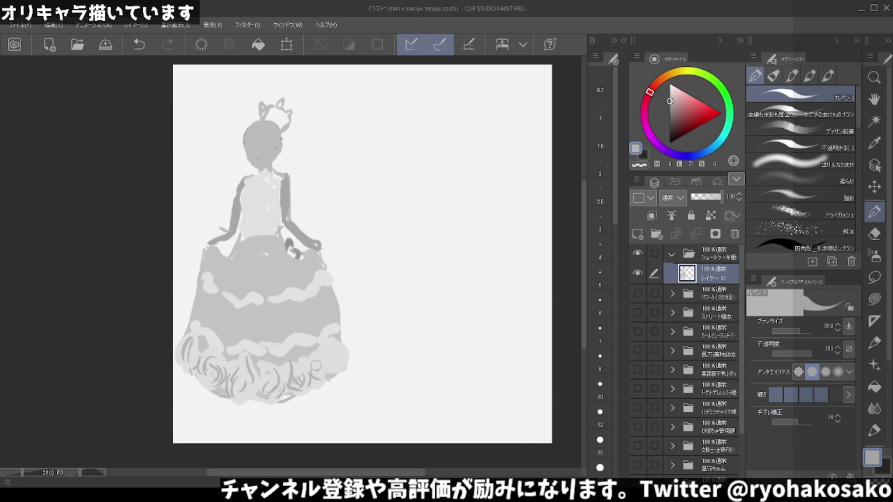
mouse_move(331, 354)
mouse_down()
mouse_move(326, 382)
mouse_move(336, 359)
mouse_up()
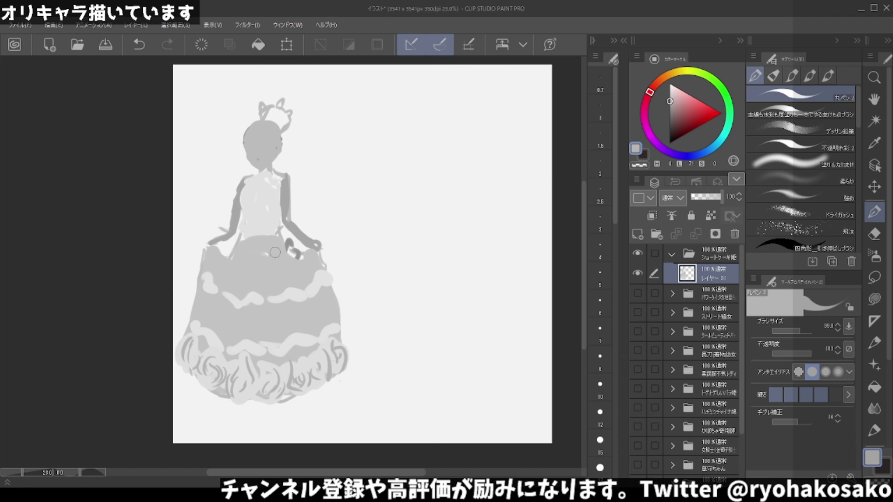
alt+click(254, 217)
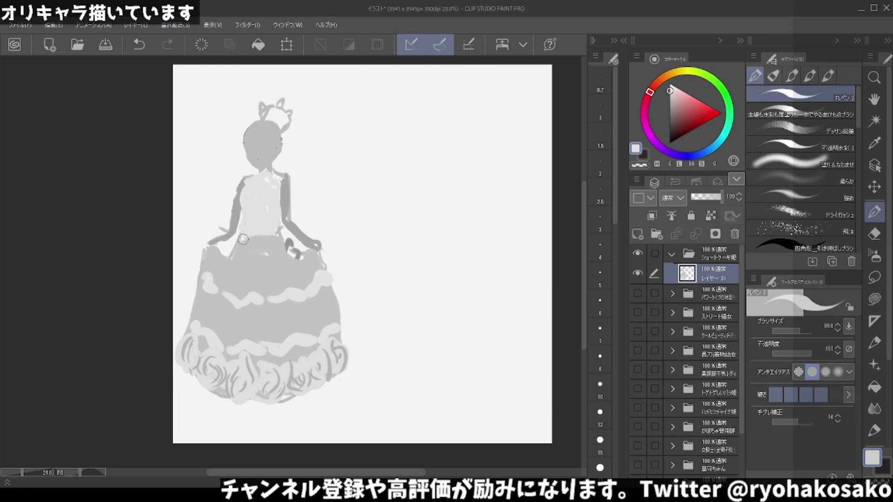
Try light grey strokes down the left skirt, undoing each attempt.
drag(243, 239, 247, 296)
key(ctrl+z)
drag(241, 235, 254, 304)
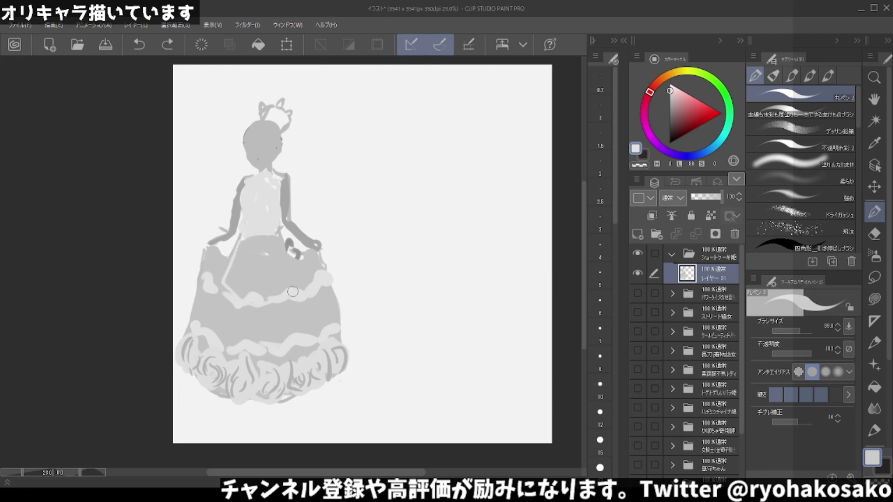
mouse_move(298, 255)
mouse_down()
mouse_move(289, 247)
mouse_move(292, 293)
mouse_up()
key(ctrl+z)
key(ctrl+z)
key(ctrl+z)
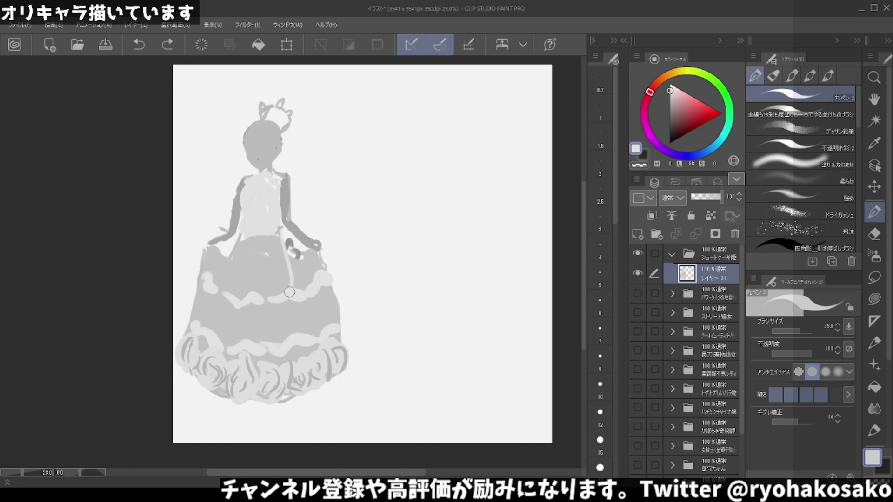
drag(226, 279, 237, 246)
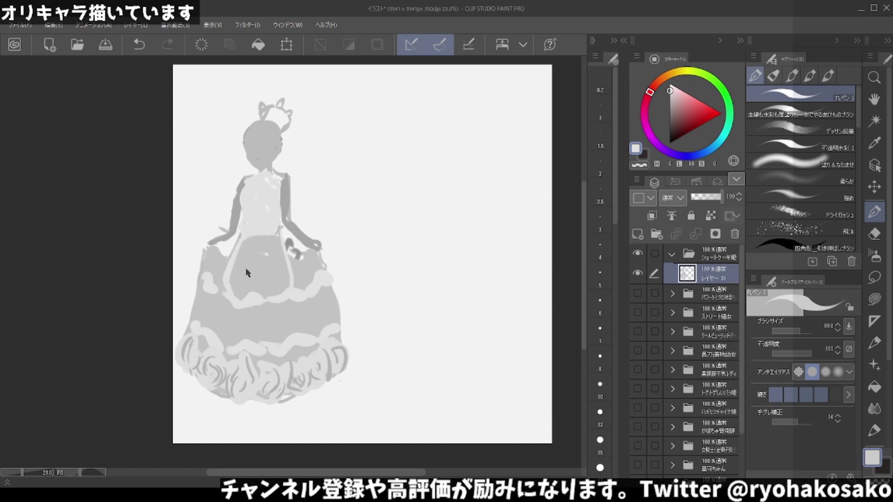
alt+click(249, 243)
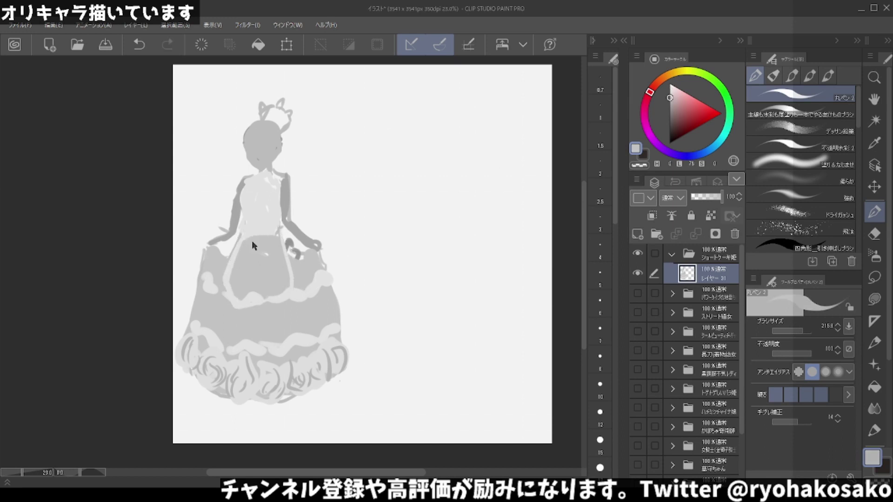
key(ctrl+z)
Draw a dark V-shaped zig-zag across the skirt front and brush lighter grey over the upper bodice.
click(670, 120)
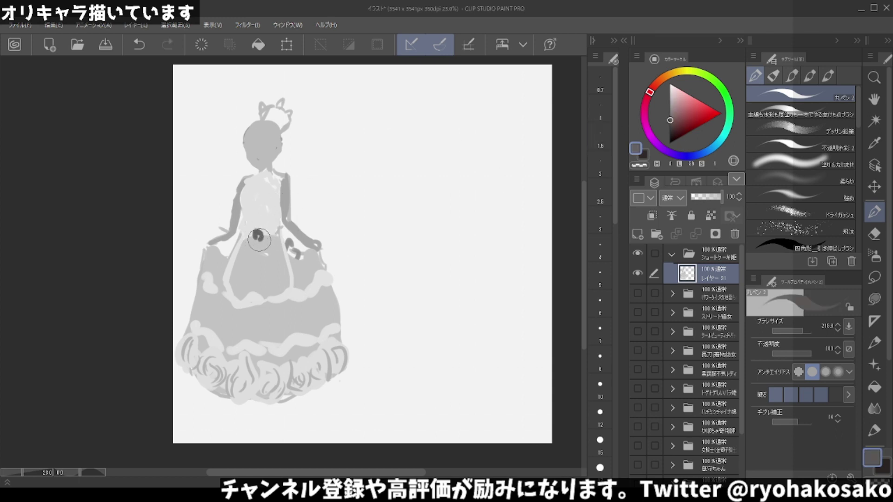
mouse_move(255, 232)
mouse_down()
mouse_move(277, 264)
mouse_move(289, 243)
mouse_move(298, 258)
mouse_up()
key(ctrl+z)
drag(254, 233, 235, 263)
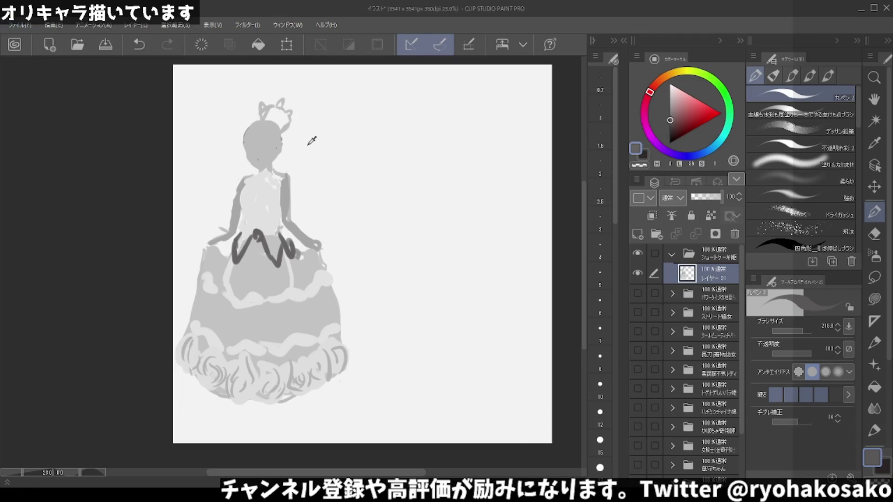
alt+click(272, 131)
drag(252, 183, 279, 171)
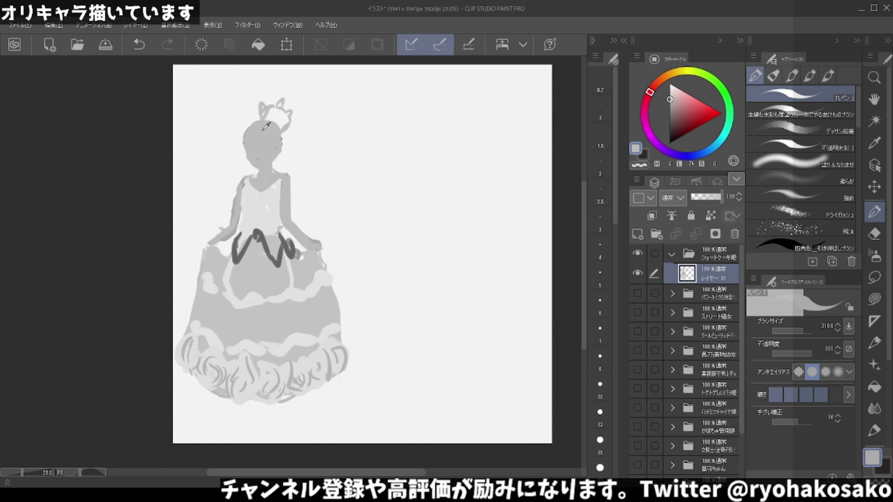
Paint the tiara in darker grey, then add a light highlight stroke across the crown.
alt+click(255, 237)
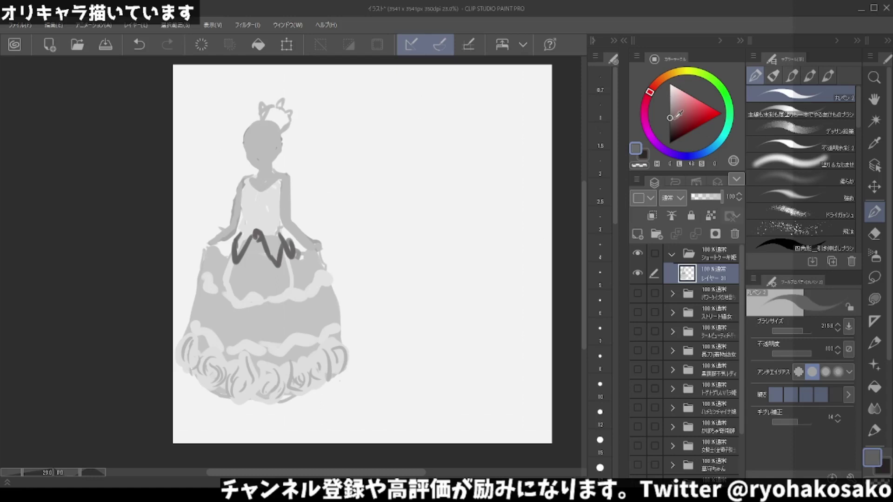
drag(670, 117, 670, 111)
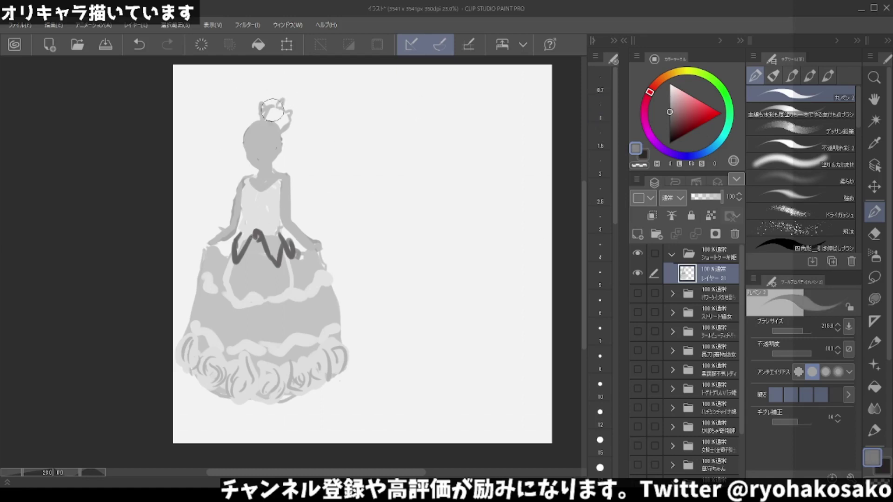
drag(268, 108, 288, 117)
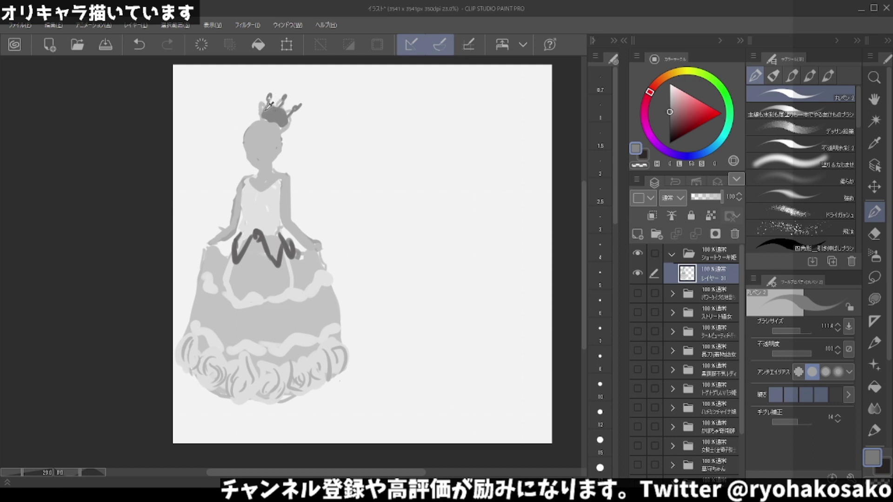
key(alt)
click(671, 101)
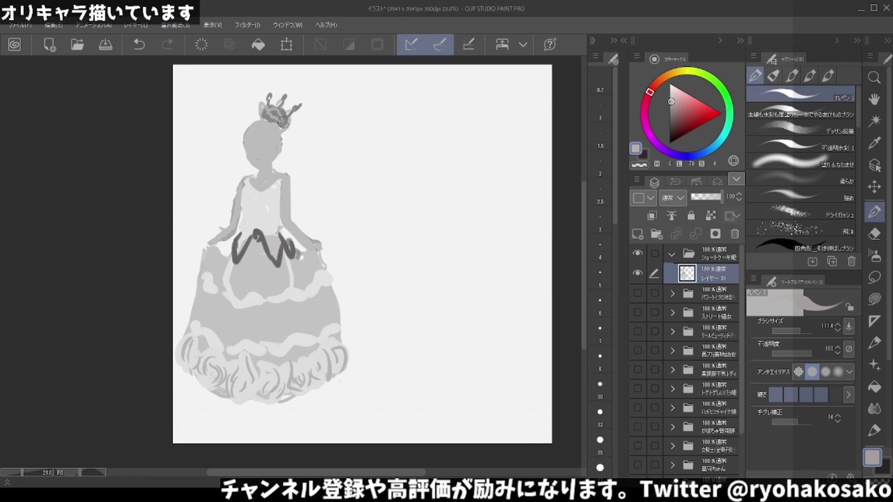
key(ctrl+z)
drag(270, 117, 286, 129)
Eyedrop greys from the bodice and paint a light ruffle at the right shoulder.
alt+click(292, 231)
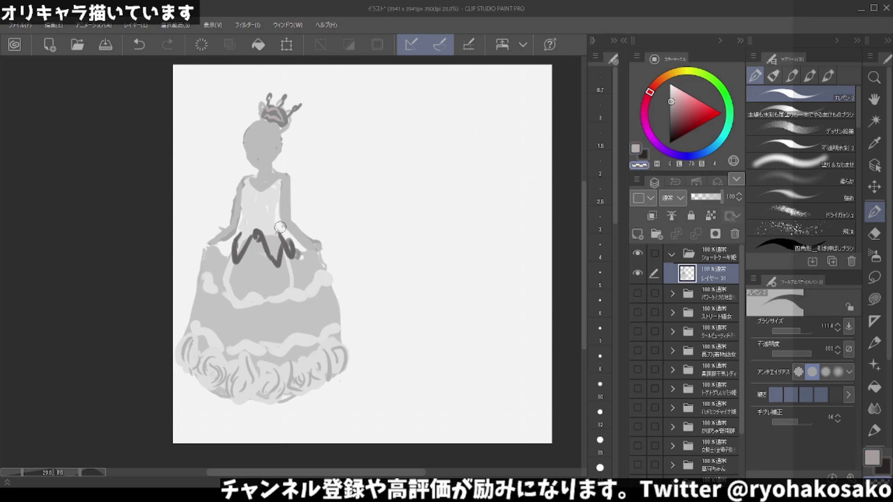
alt+click(275, 192)
alt+click(274, 176)
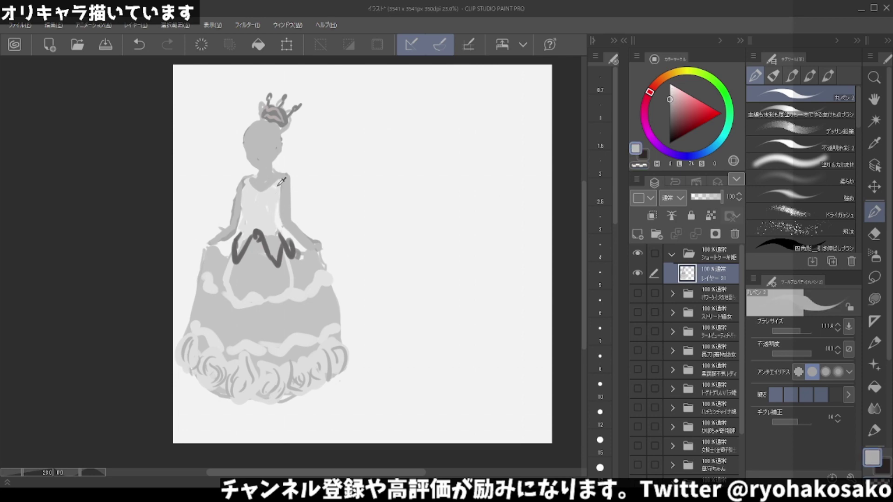
alt+click(279, 183)
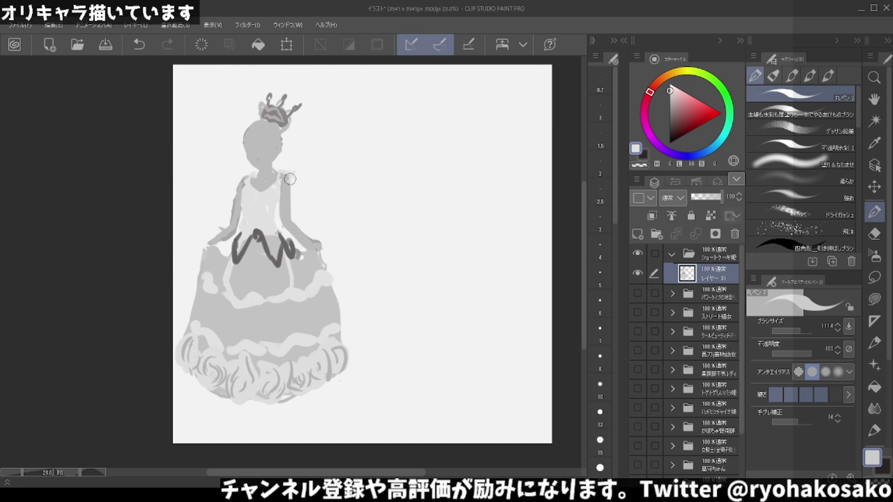
alt+click(282, 178)
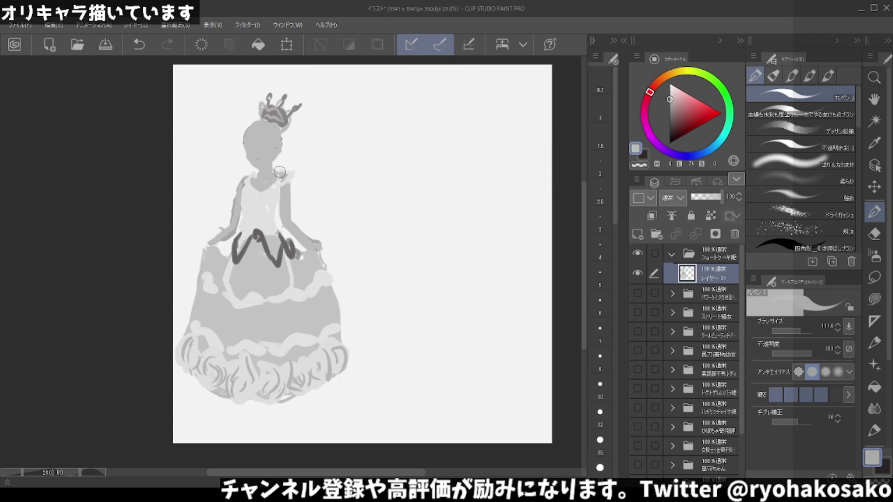
key(ctrl+z)
click(671, 104)
alt+click(291, 179)
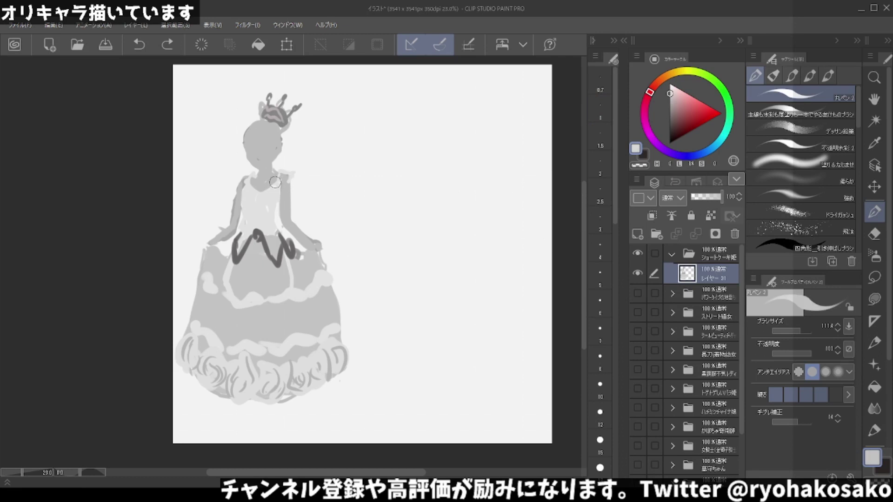
drag(283, 185, 286, 174)
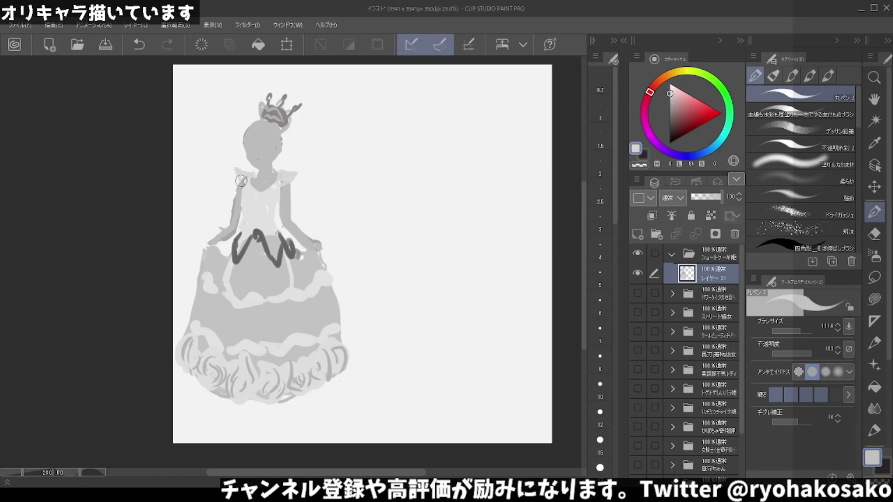
Brush light strokes over the left shoulder and bodice, switching to transparent colour to erase.
key(c)
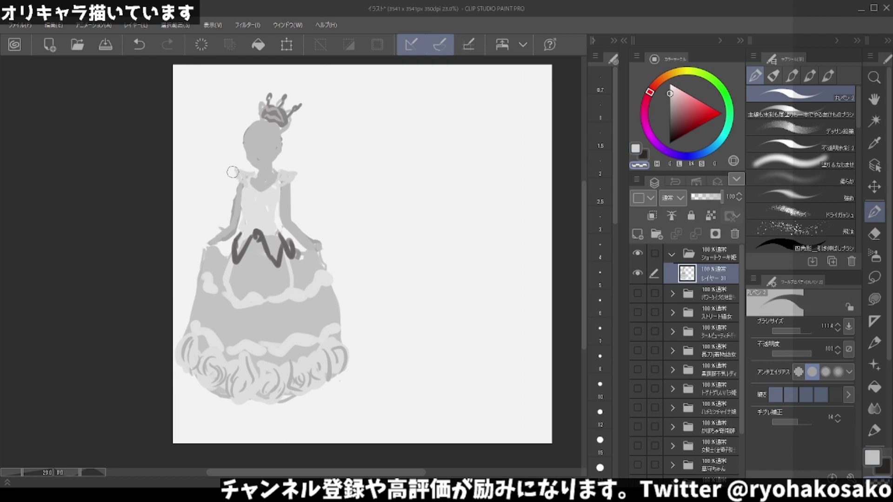
key(c)
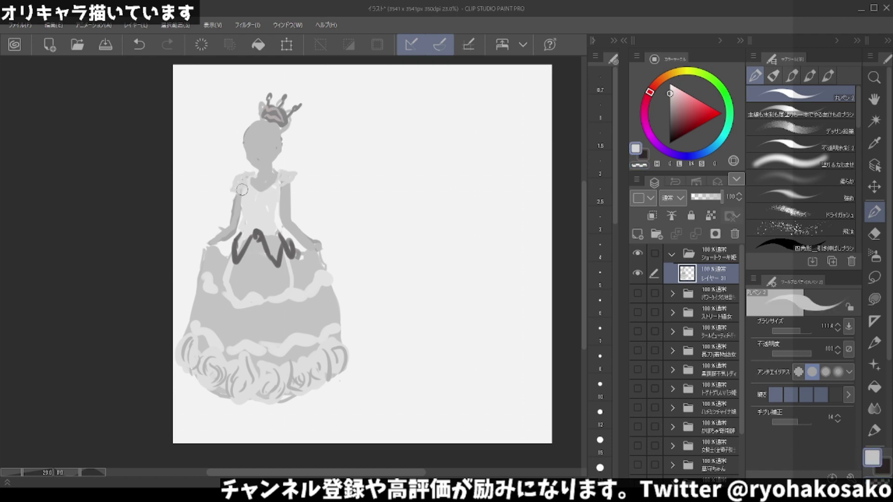
key(ctrl+z)
key(c)
alt+click(249, 174)
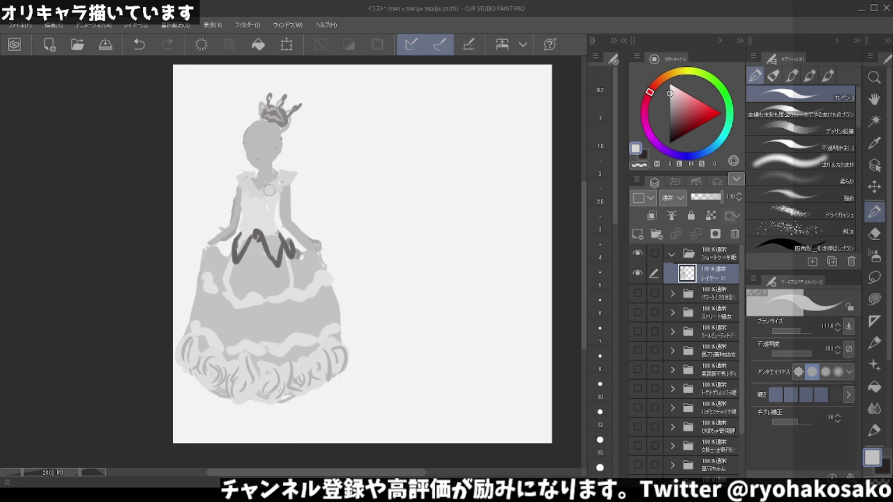
alt+click(270, 194)
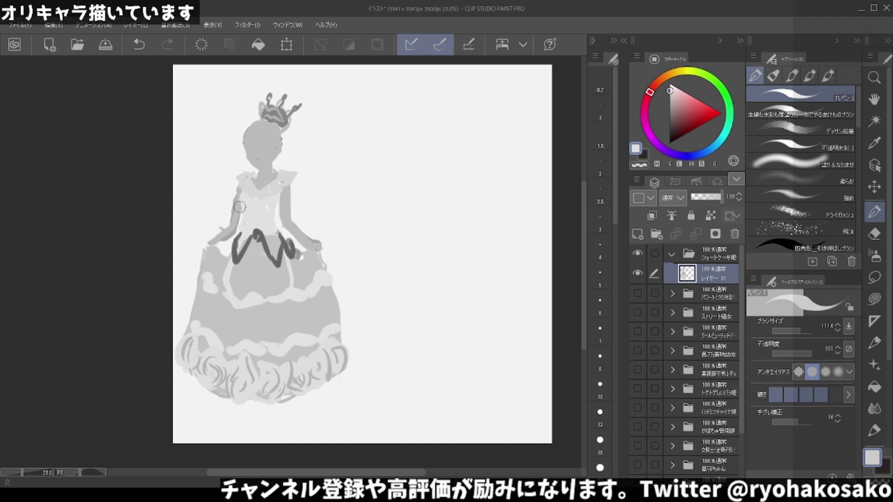
key(ctrl+z)
alt+click(274, 250)
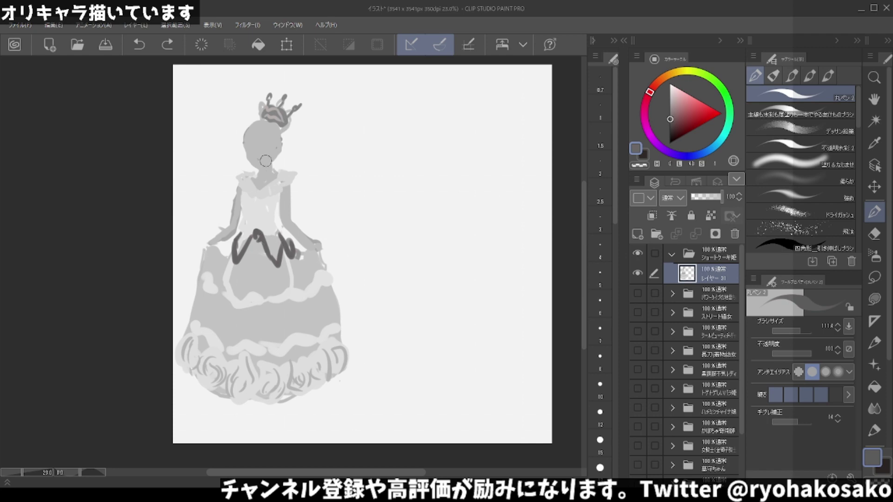
key(c)
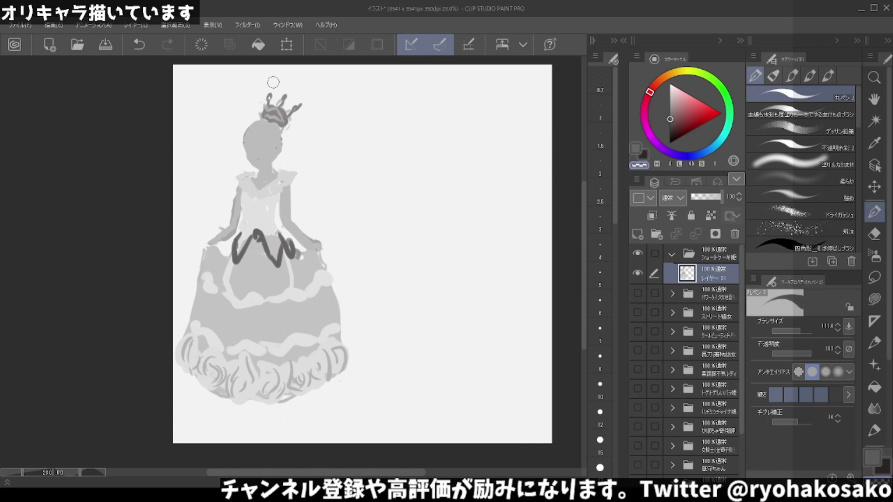
Lighten the dark patch on the head and draw a dark hair strand down its left side.
click(670, 107)
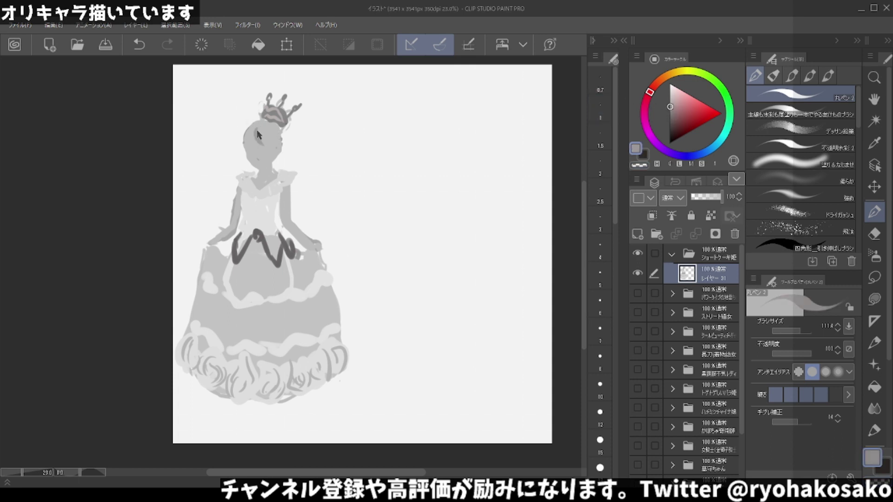
mouse_move(258, 134)
mouse_down()
mouse_move(261, 146)
mouse_move(300, 153)
mouse_up()
key(ctrl+z)
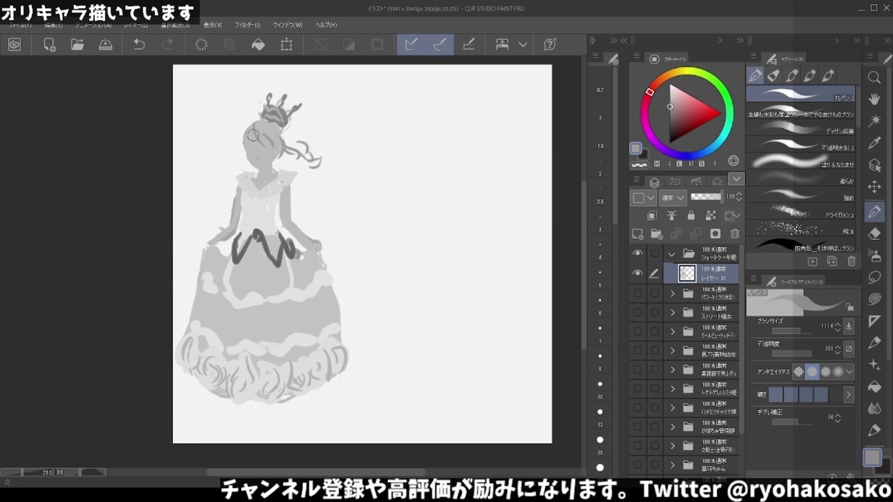
mouse_move(243, 131)
mouse_down()
mouse_move(211, 165)
mouse_move(234, 146)
mouse_move(244, 153)
mouse_move(260, 123)
mouse_move(274, 126)
mouse_move(271, 144)
mouse_move(254, 125)
mouse_move(246, 140)
mouse_move(273, 147)
mouse_move(254, 140)
mouse_move(217, 159)
mouse_move(232, 156)
mouse_up()
alt+click(217, 137)
Paint the right twin-tail as a darker grey curl.
mouse_move(292, 134)
mouse_down()
mouse_move(309, 169)
mouse_move(316, 165)
mouse_up()
alt+click(276, 132)
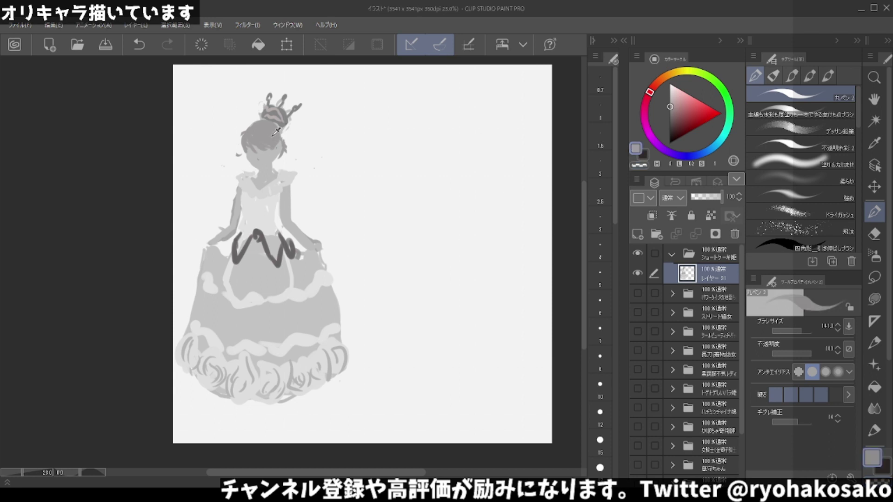
alt+click(281, 148)
mouse_move(281, 142)
mouse_down()
mouse_move(287, 160)
mouse_move(321, 159)
mouse_up()
Draw the curly left twin-tail and extend the right curl upward and outward.
mouse_move(244, 153)
mouse_down()
mouse_move(231, 166)
mouse_move(215, 158)
mouse_up()
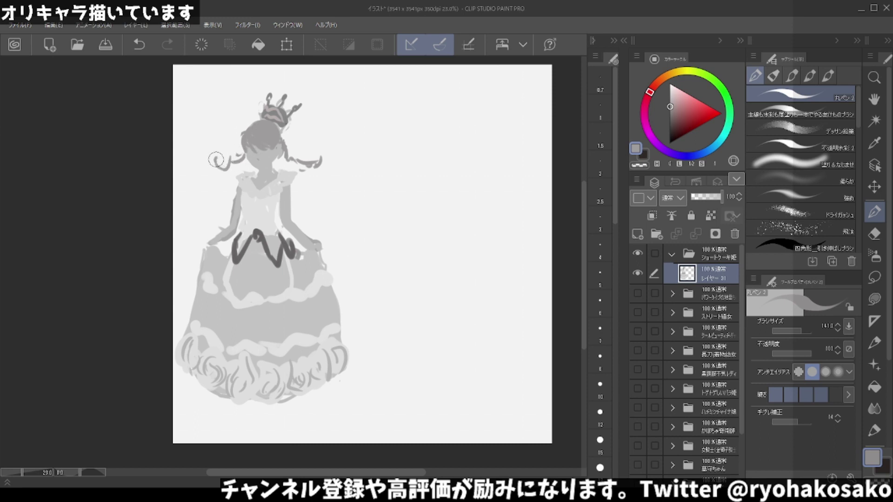
key(ctrl+z)
drag(238, 155, 212, 163)
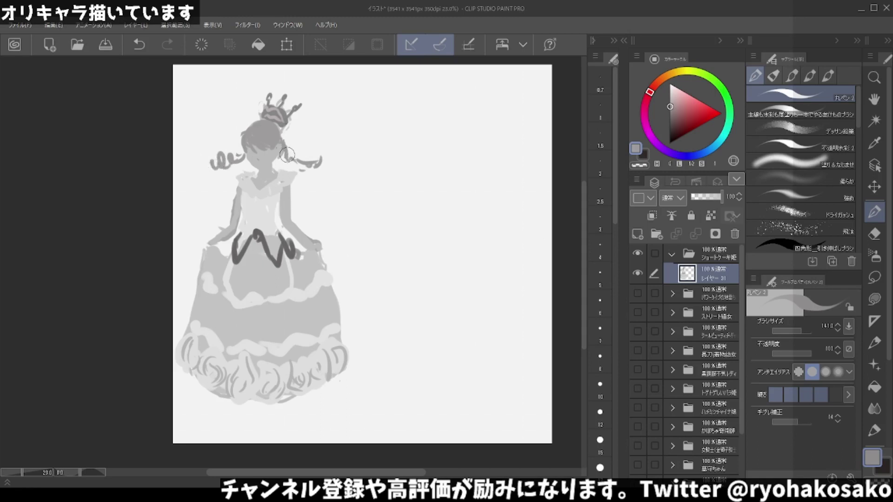
mouse_move(287, 154)
mouse_down()
mouse_move(300, 164)
mouse_move(332, 161)
mouse_move(287, 150)
mouse_move(317, 153)
mouse_up()
key(ctrl+z)
key(ctrl+z)
key(c)
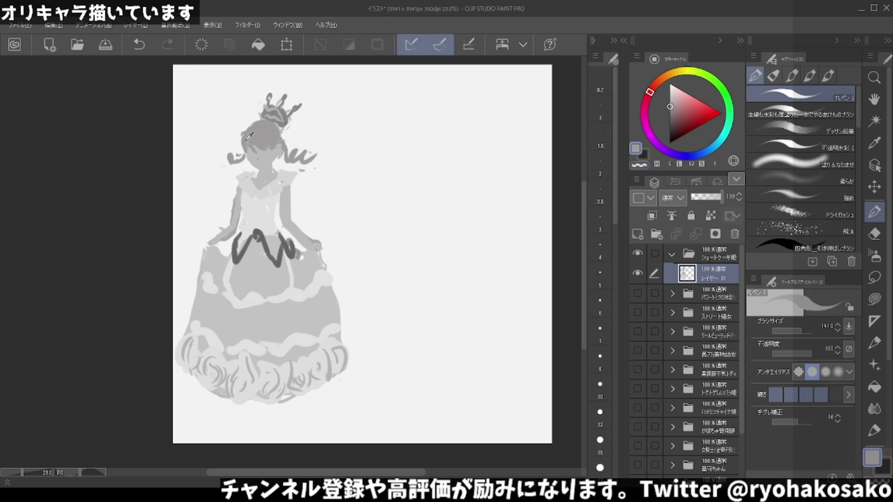
mouse_move(250, 135)
mouse_down()
mouse_move(228, 163)
mouse_move(213, 142)
mouse_move(208, 161)
mouse_move(217, 157)
mouse_up()
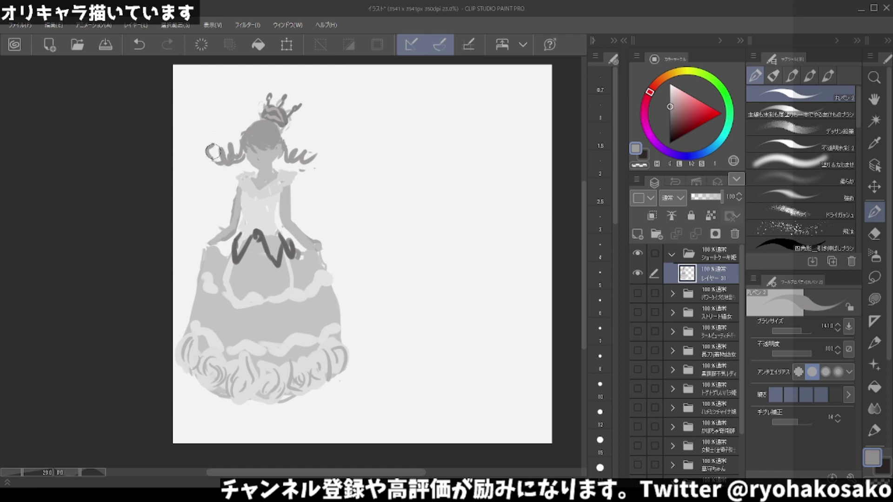
drag(320, 154, 331, 139)
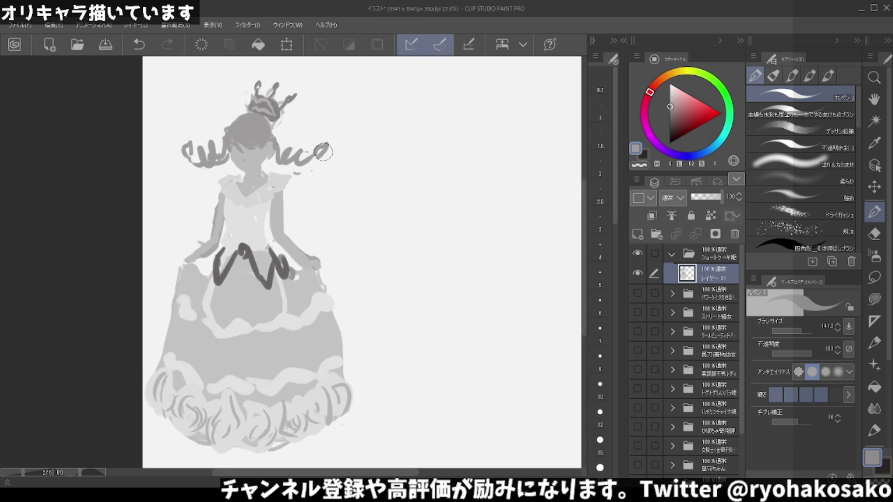
Zoom in on the head and bodice and pick a lighter grey from the figure.
scroll(361, 175, up, 2)
scroll(301, 180, down, 3)
scroll(302, 181, up, 2)
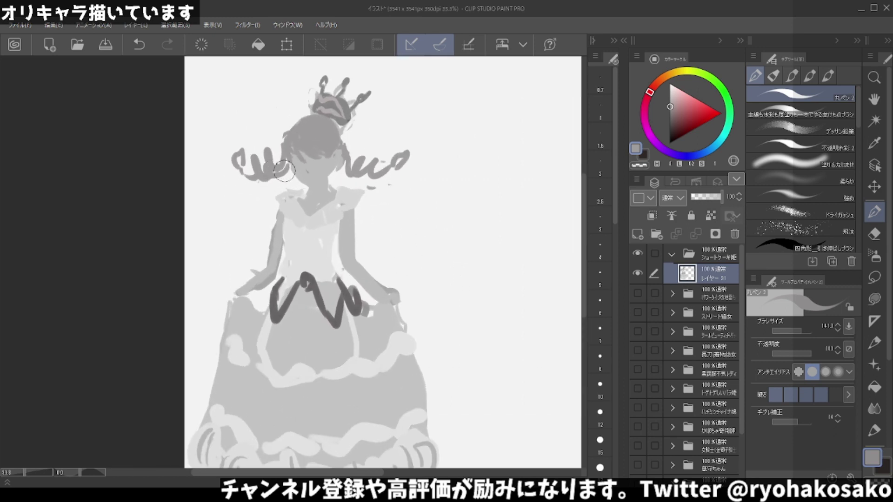
alt+click(296, 210)
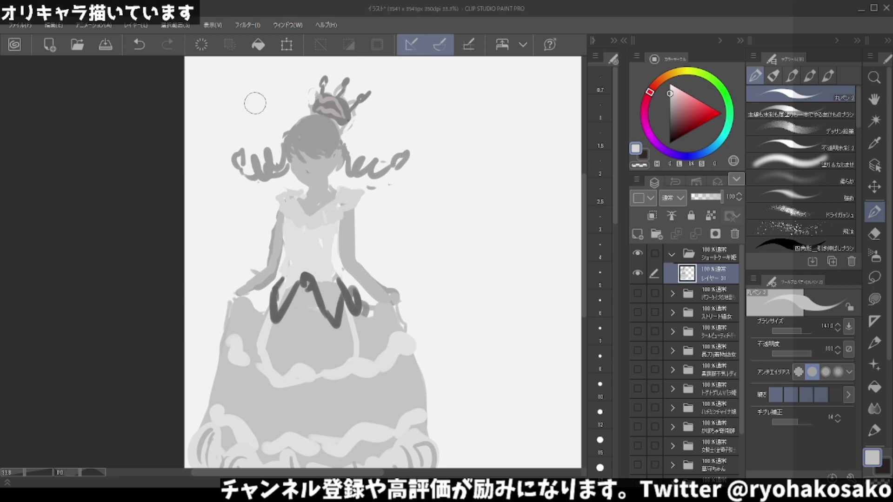
Darken the grey for line work and sketch fold lines down the left skirt.
alt+click(271, 350)
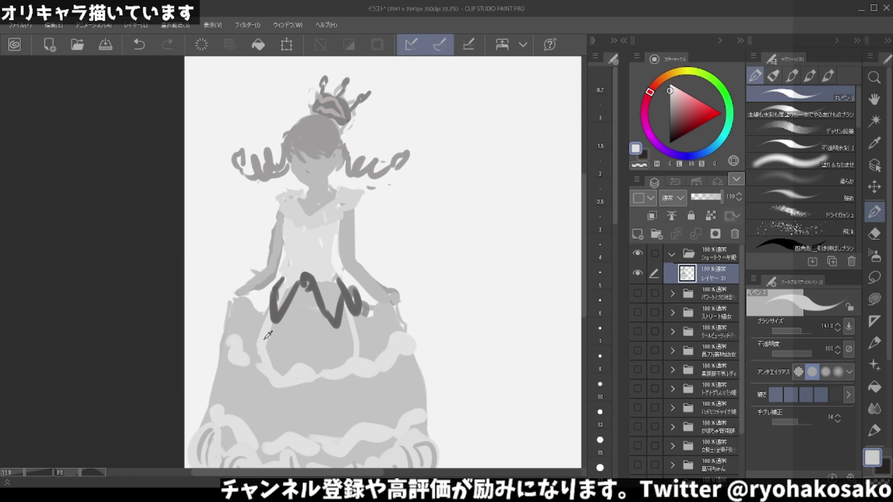
drag(670, 89, 670, 110)
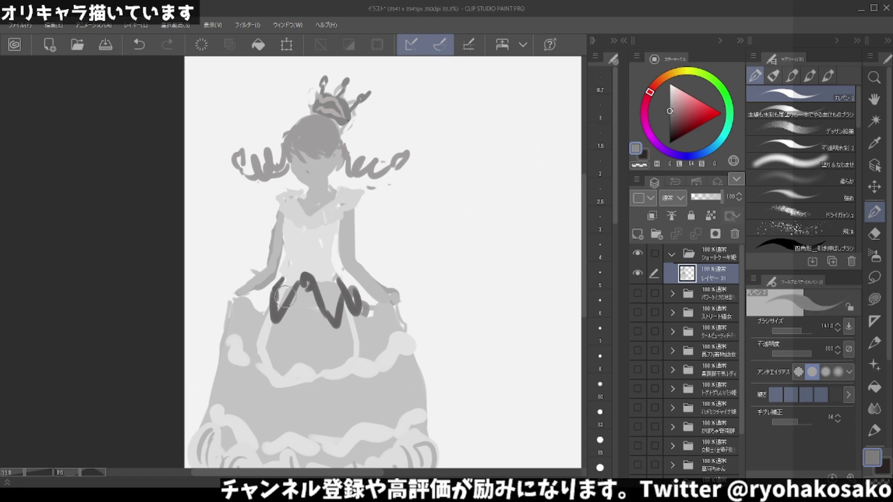
drag(279, 296, 245, 344)
key(ctrl+z)
drag(260, 313, 246, 356)
key(ctrl+z)
drag(265, 314, 260, 363)
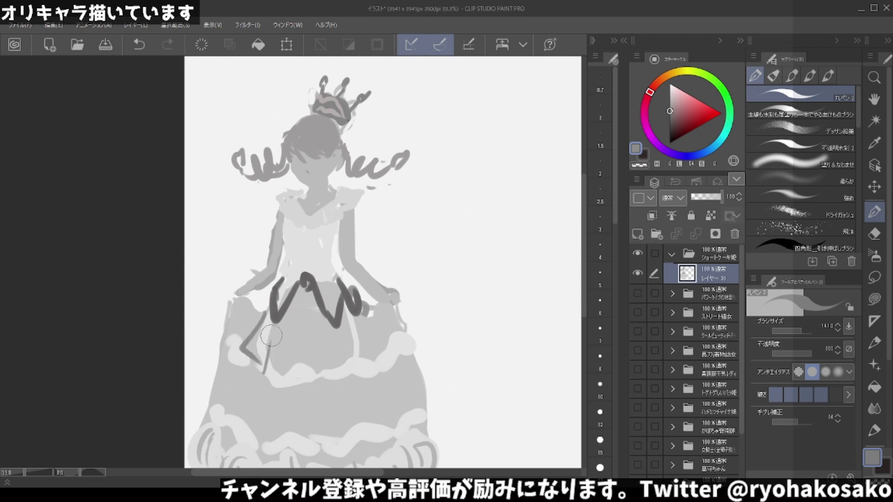
drag(273, 288, 293, 398)
Draw vertical fold lines down the centre of the skirt.
drag(295, 310, 294, 389)
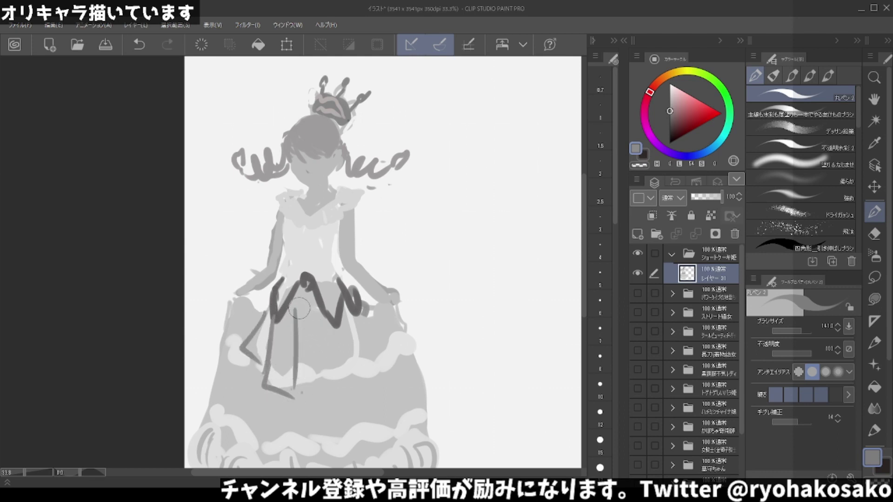
drag(304, 293, 315, 377)
key(ctrl+z)
drag(301, 300, 317, 367)
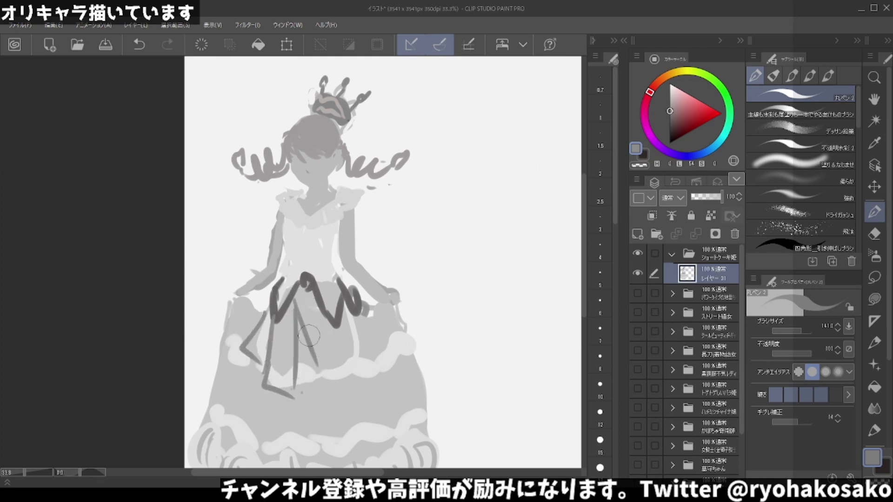
key(ctrl+z)
drag(303, 290, 332, 392)
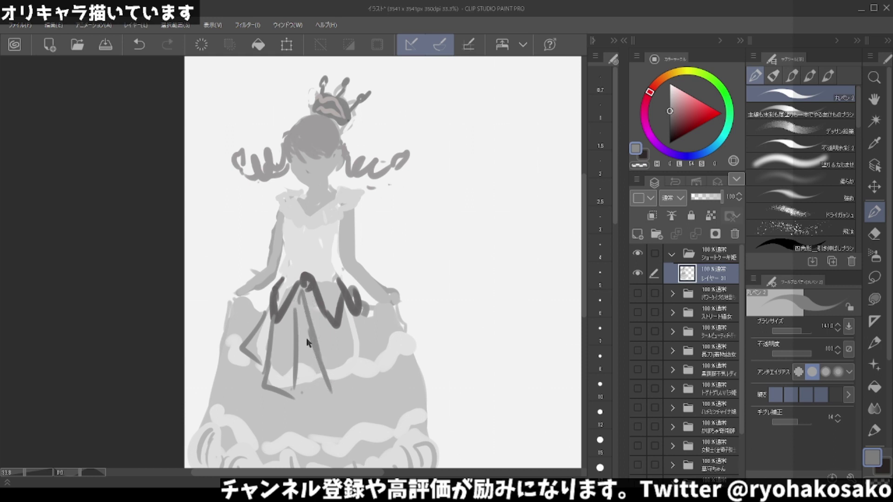
key(ctrl+z)
mouse_move(300, 308)
mouse_down()
mouse_move(299, 390)
mouse_move(343, 401)
mouse_move(340, 369)
mouse_up()
key(ctrl+z)
key(ctrl+z)
Add diagonal pleat lines on the right and left skirt with a chevron across the top.
mouse_move(324, 318)
mouse_down()
mouse_move(345, 388)
mouse_move(363, 383)
mouse_up()
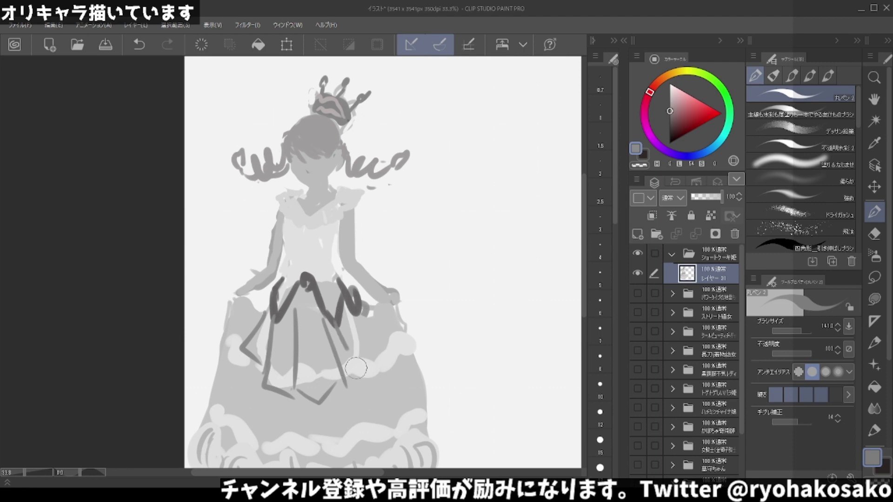
mouse_move(364, 307)
mouse_down()
mouse_move(385, 358)
mouse_move(368, 387)
mouse_up()
mouse_move(328, 320)
mouse_down()
mouse_move(353, 389)
mouse_move(344, 381)
mouse_up()
mouse_move(266, 314)
mouse_down()
mouse_move(252, 368)
mouse_move(243, 359)
mouse_move(337, 375)
mouse_move(371, 317)
mouse_up()
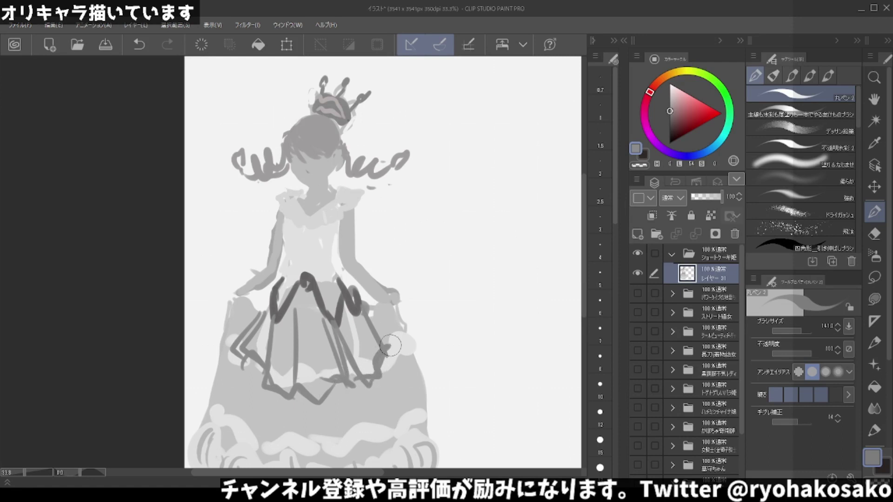
drag(241, 344, 275, 294)
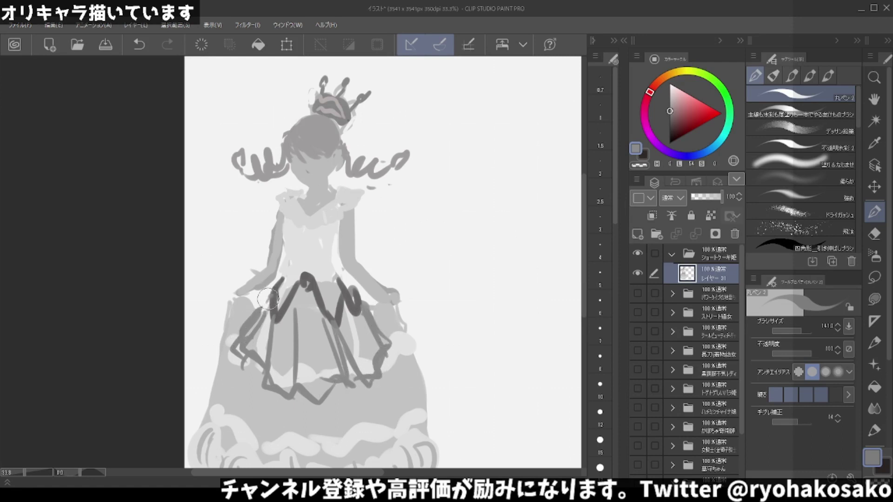
drag(249, 328, 279, 289)
Sample the skirt's grey, darken it in the colour triangle, and switch to the alternate colour.
scroll(357, 371, down, 2)
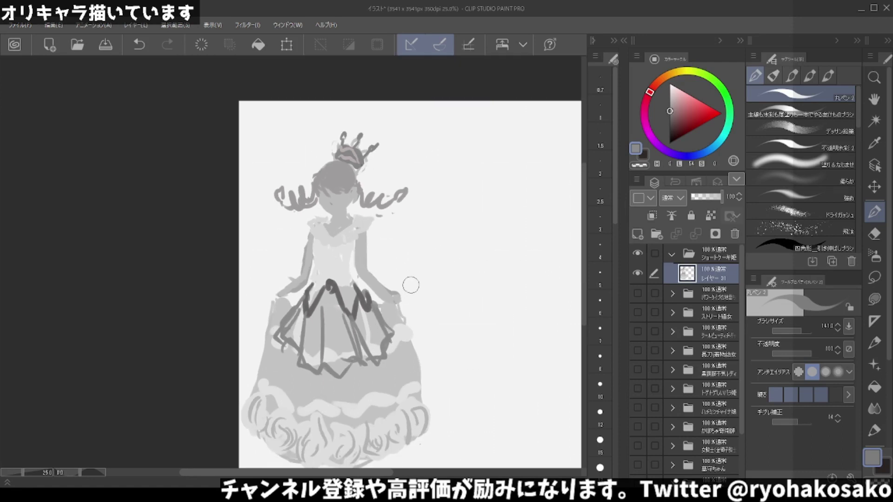
scroll(387, 307, down, 2)
scroll(366, 335, up, 1)
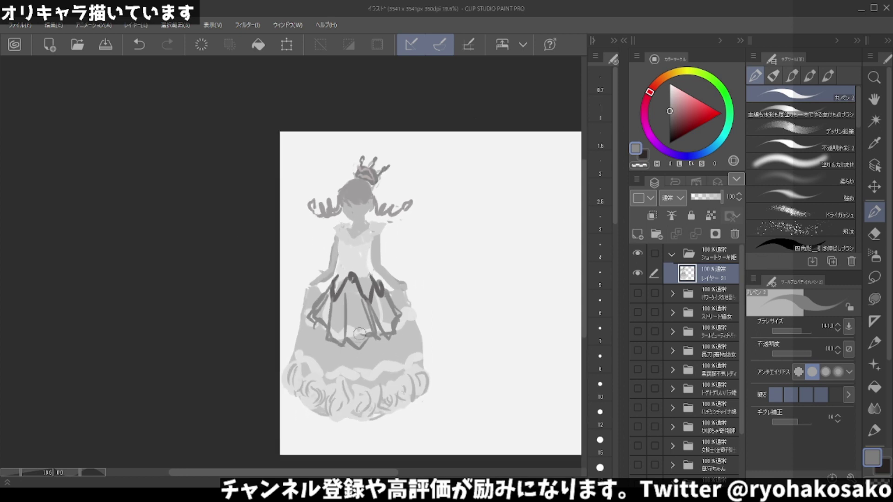
scroll(363, 333, up, 1)
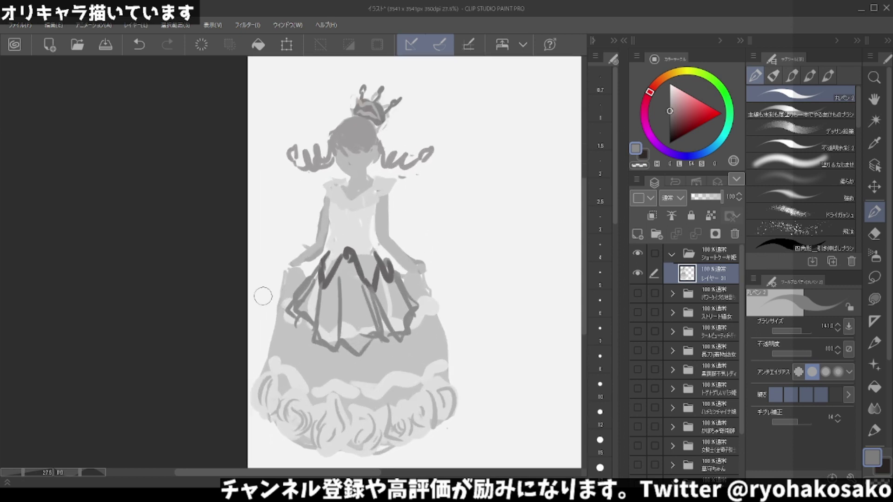
alt+click(284, 369)
alt+click(295, 371)
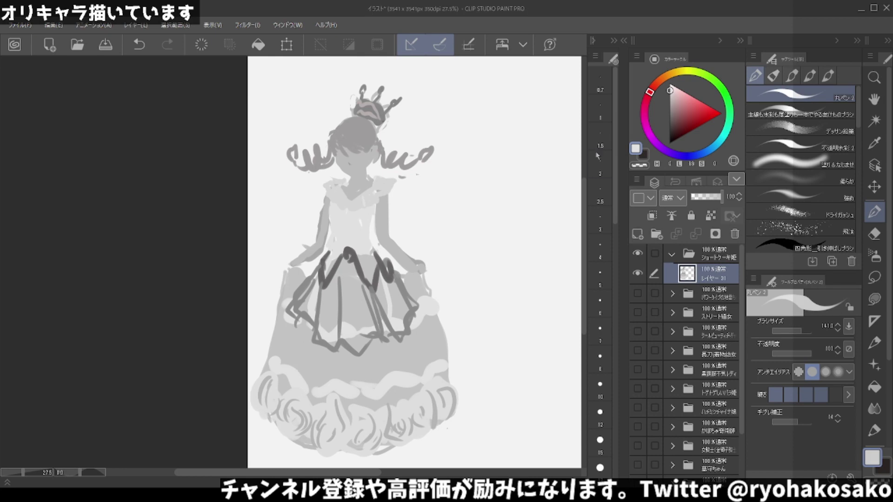
drag(672, 91, 670, 109)
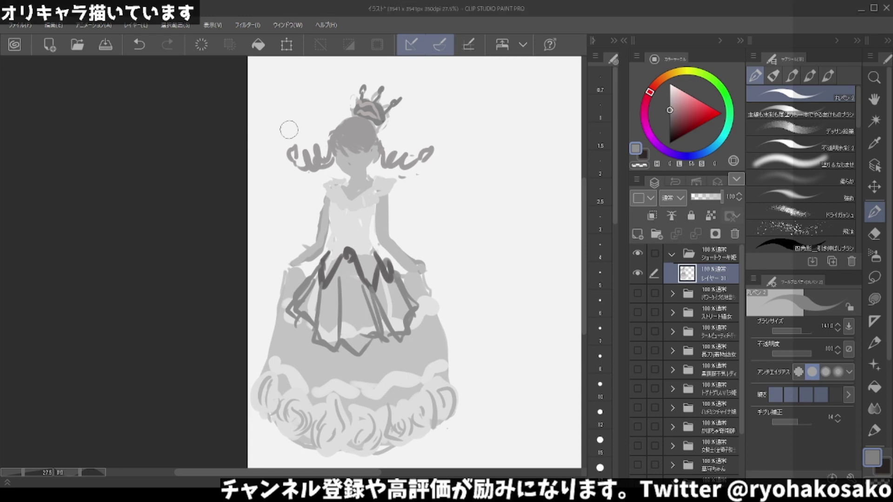
key(c)
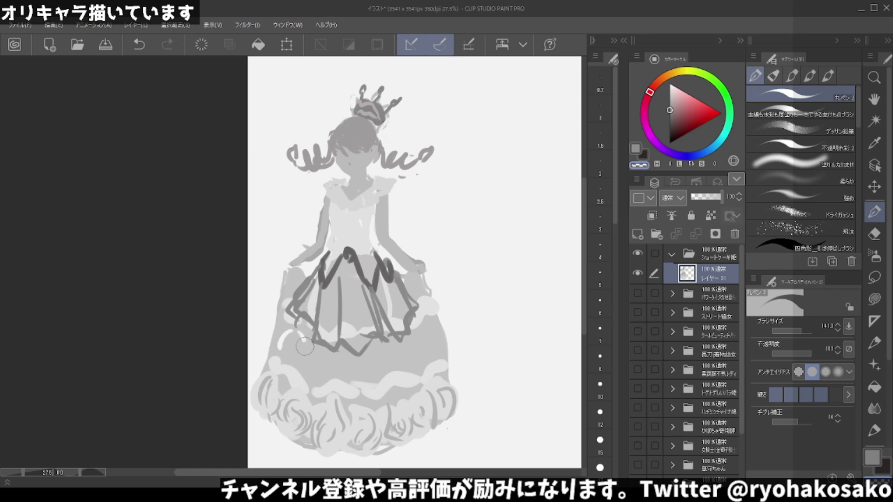
Paint light grey diagonal highlight strokes across the skirt from left-centre to its right edge.
mouse_move(294, 333)
mouse_down()
mouse_move(296, 360)
mouse_move(292, 330)
mouse_move(286, 363)
mouse_move(298, 375)
mouse_up()
key(ctrl+z)
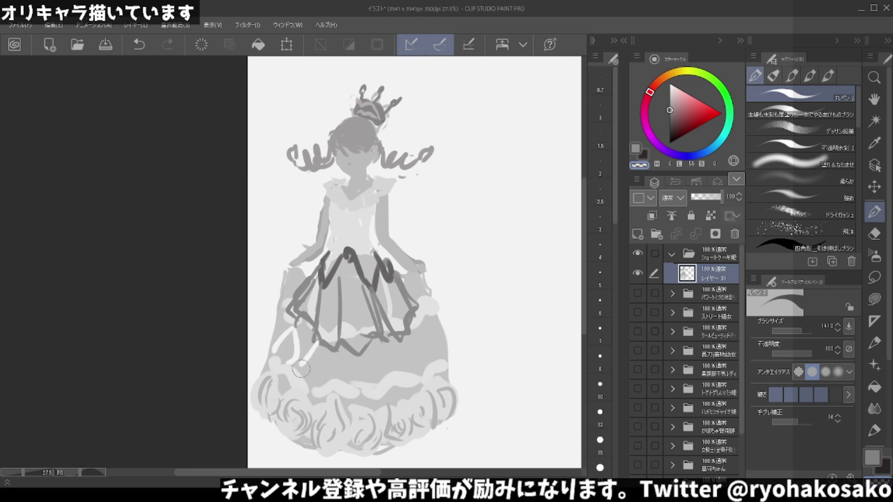
drag(339, 344, 326, 379)
mouse_move(357, 353)
mouse_down()
mouse_move(348, 377)
mouse_move(377, 374)
mouse_up()
key(ctrl+z)
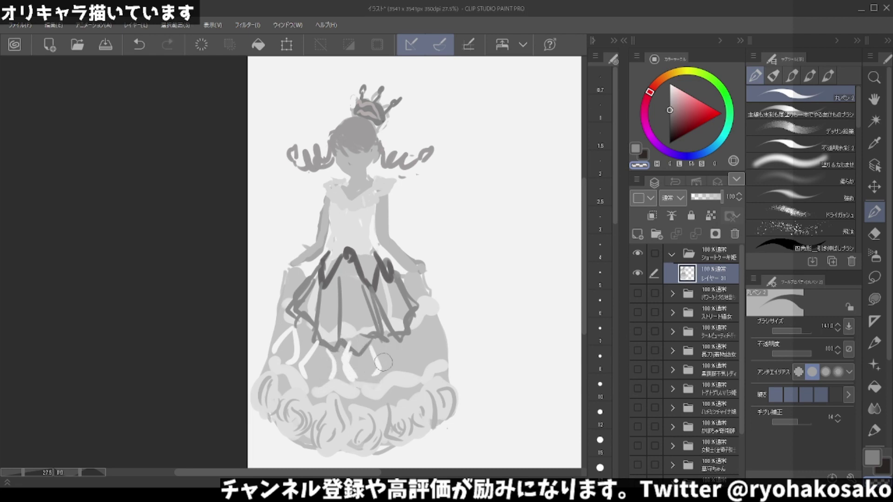
drag(387, 344, 394, 371)
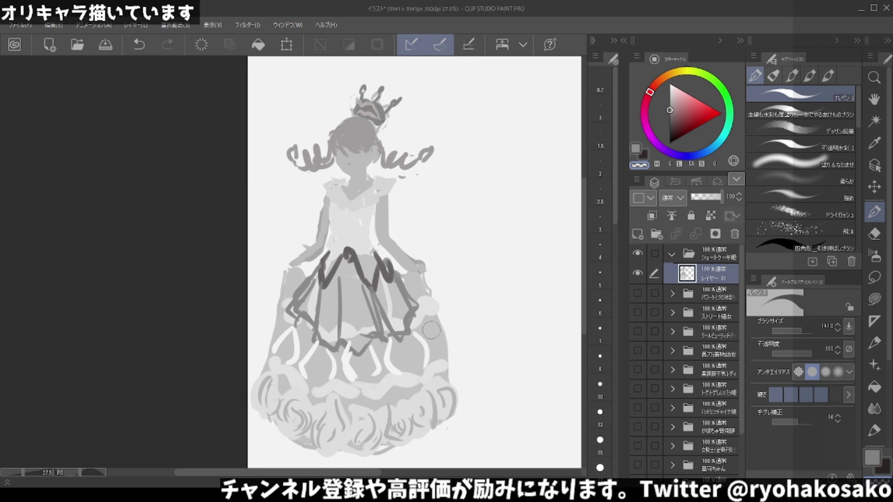
drag(429, 320, 432, 352)
Paint over the twin-tail curl tips with the sampled background tone.
click(427, 158)
drag(430, 153, 416, 166)
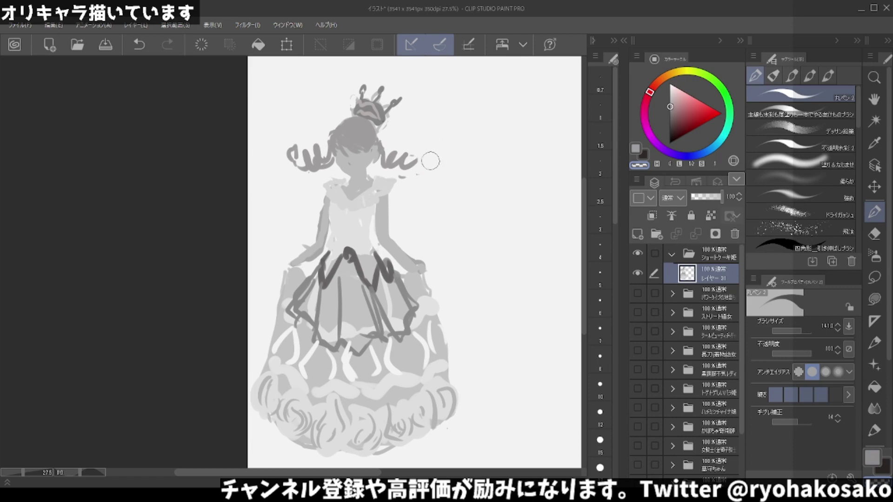
mouse_move(279, 145)
mouse_down()
mouse_move(298, 163)
mouse_move(300, 137)
mouse_move(307, 156)
mouse_move(325, 147)
mouse_up()
click(318, 160)
key(ctrl+z)
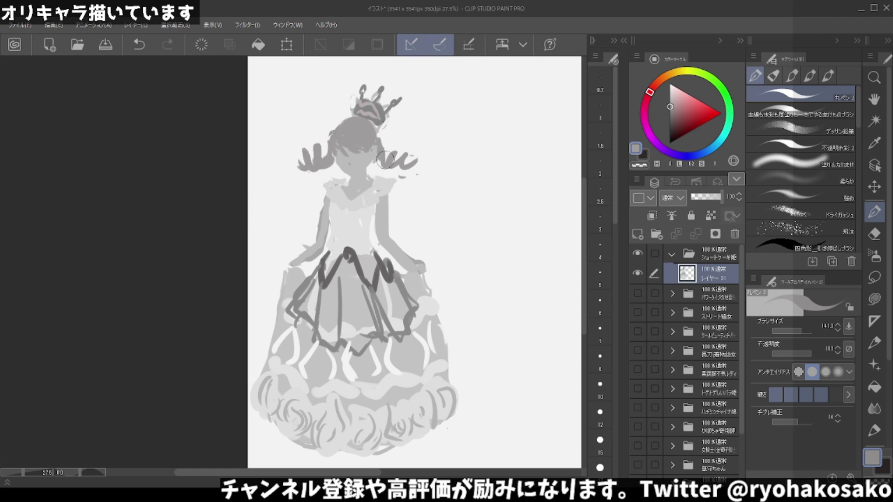
Draw dark grey hair strands down both sides of the face.
mouse_move(385, 160)
mouse_down()
mouse_move(388, 149)
mouse_move(414, 160)
mouse_up()
key(ctrl+z)
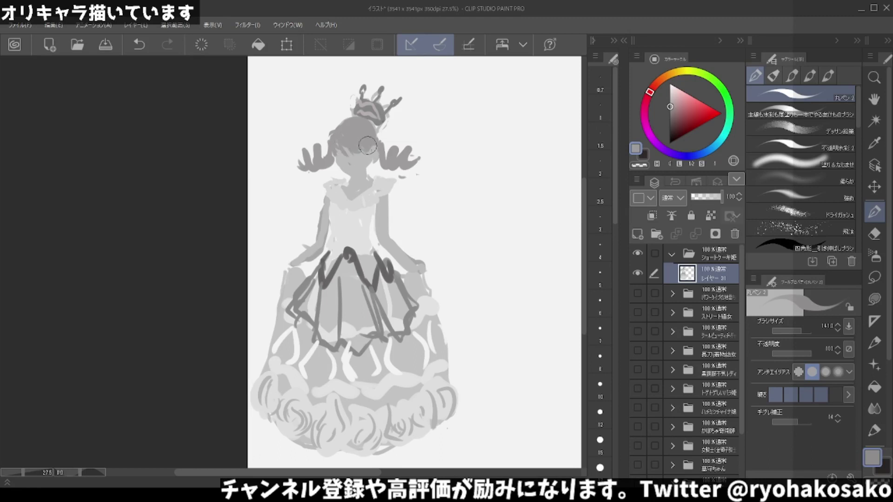
drag(363, 151, 368, 195)
drag(339, 148, 340, 191)
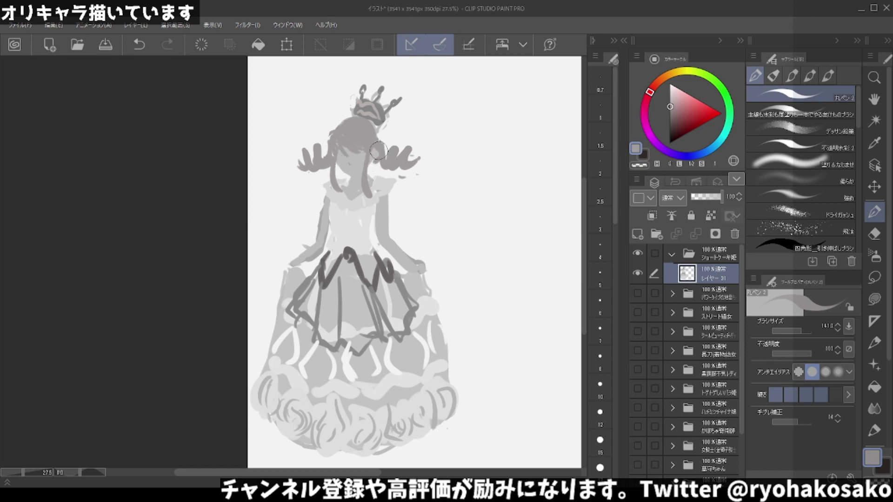
Zoom in on the head and add small dark hair strokes around it.
scroll(378, 150, up, 1)
scroll(341, 149, up, 1)
scroll(334, 149, up, 1)
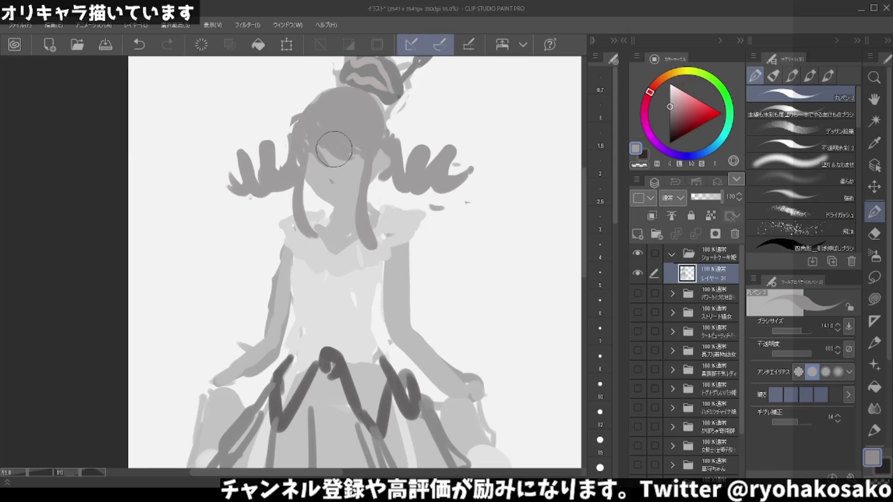
scroll(330, 148, up, 1)
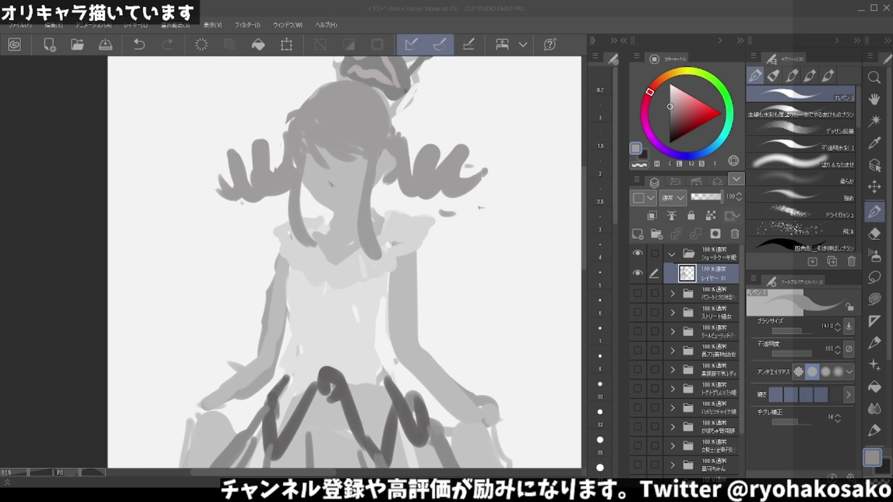
drag(279, 110, 298, 118)
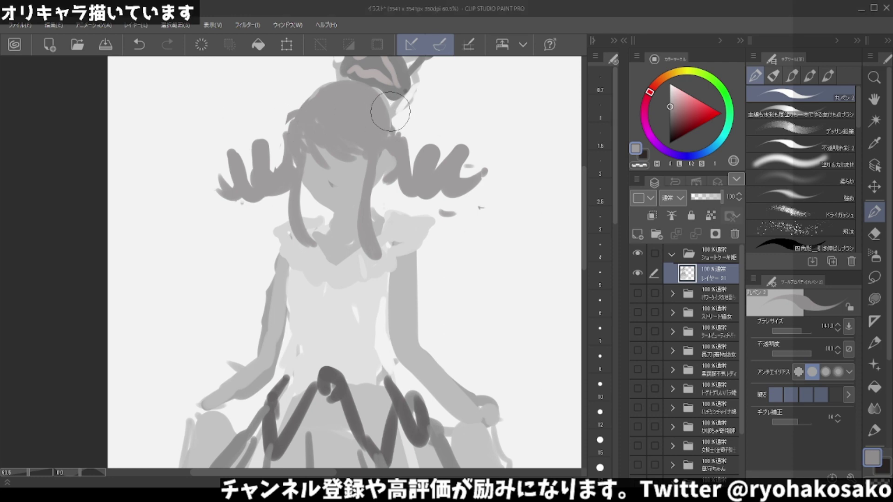
mouse_move(395, 100)
mouse_down()
mouse_move(406, 120)
mouse_move(401, 139)
mouse_up()
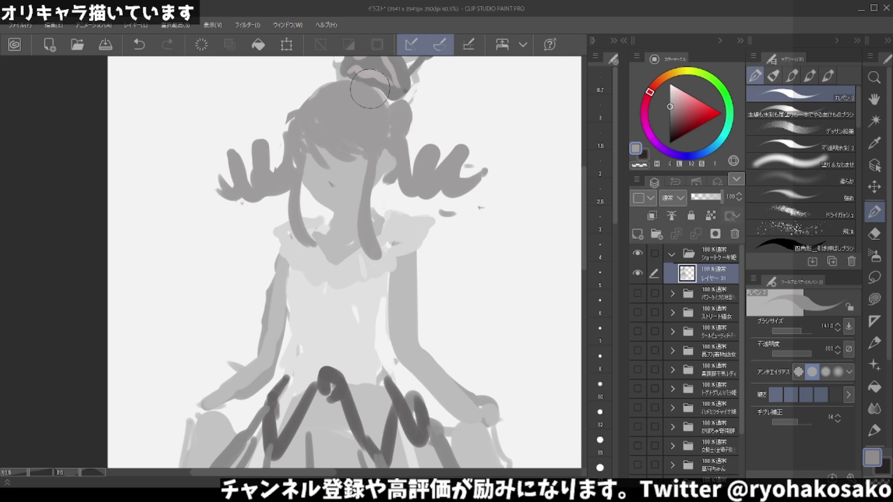
Replace the right hair mass with a thin segmented braid and add dark marks beside the left strand.
key(ctrl+z)
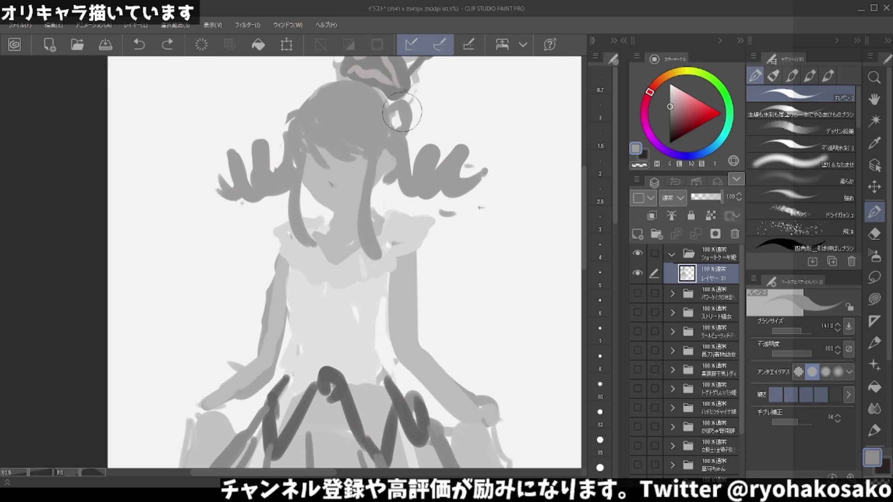
key(ctrl+z)
key(ctrl+z)
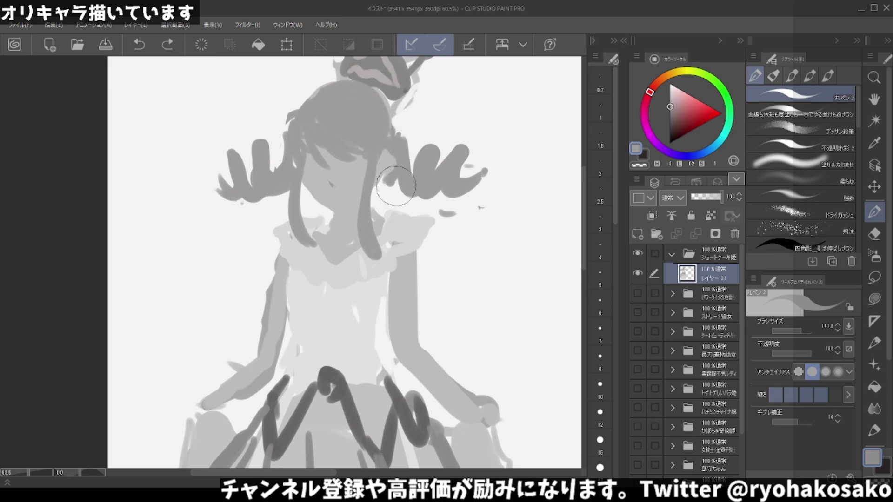
drag(390, 172, 388, 211)
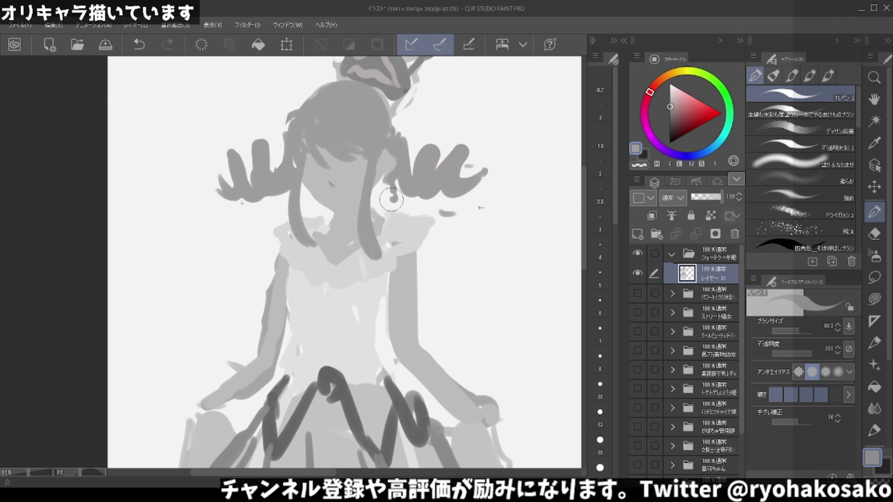
drag(308, 189, 320, 215)
drag(390, 175, 396, 217)
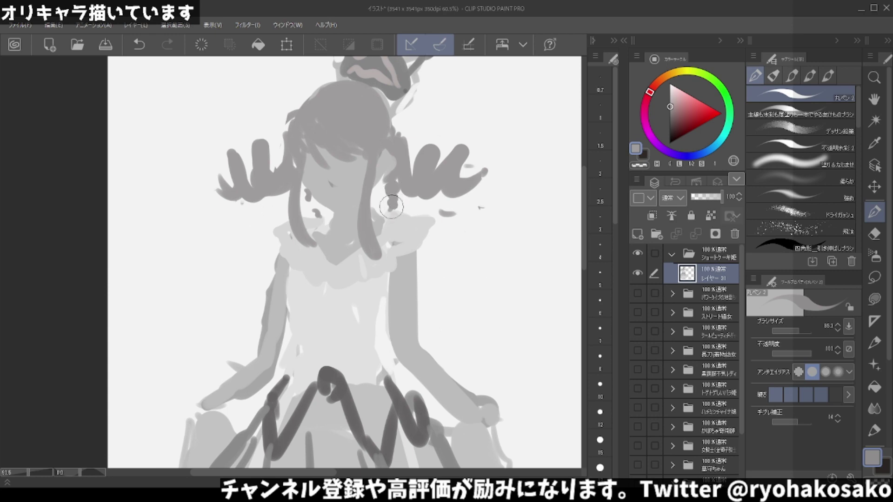
mouse_move(322, 197)
mouse_down()
mouse_move(308, 207)
mouse_move(317, 221)
mouse_up()
drag(395, 127, 401, 152)
Add a new line-art layer and pick a dark reddish-brown line colour.
click(673, 127)
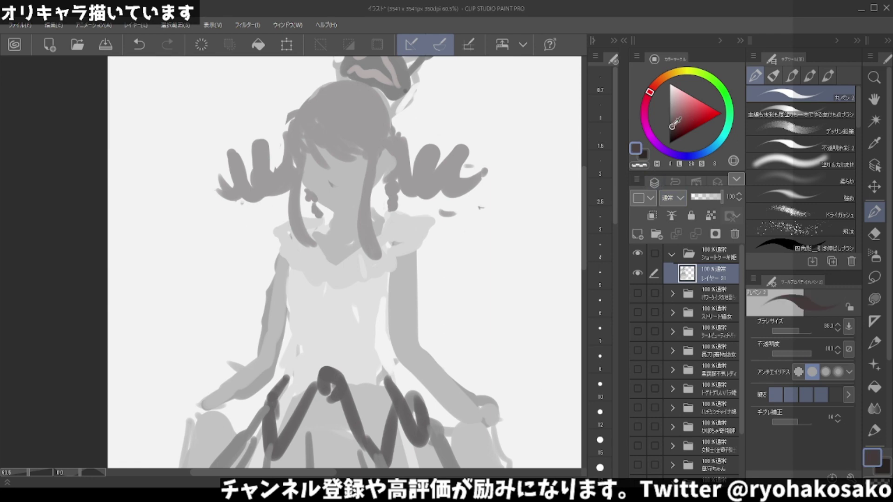
click(637, 234)
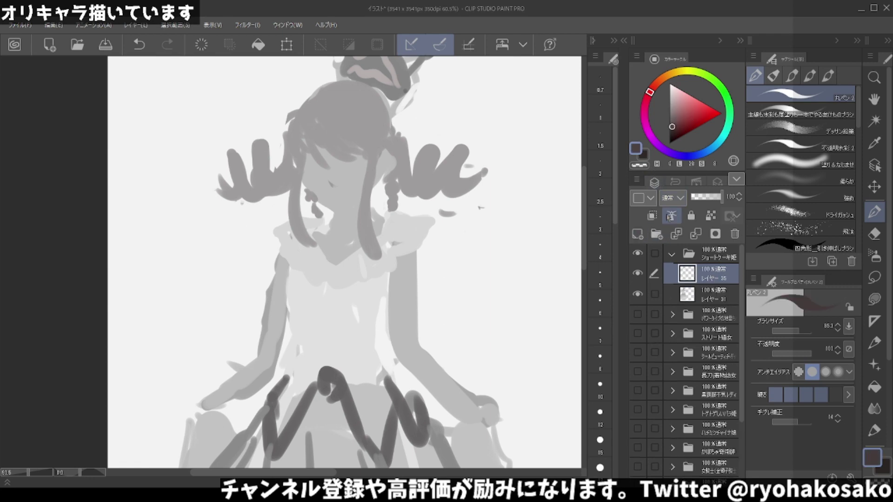
click(673, 132)
click(670, 135)
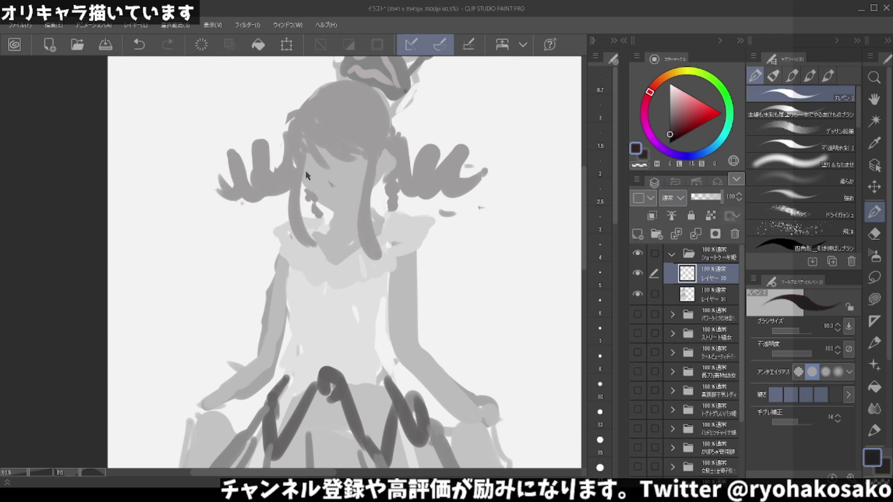
Try thin dark lines along the face edge and ear, undoing each attempt.
drag(296, 167, 312, 197)
key(ctrl+z)
drag(299, 175, 334, 213)
key(ctrl+z)
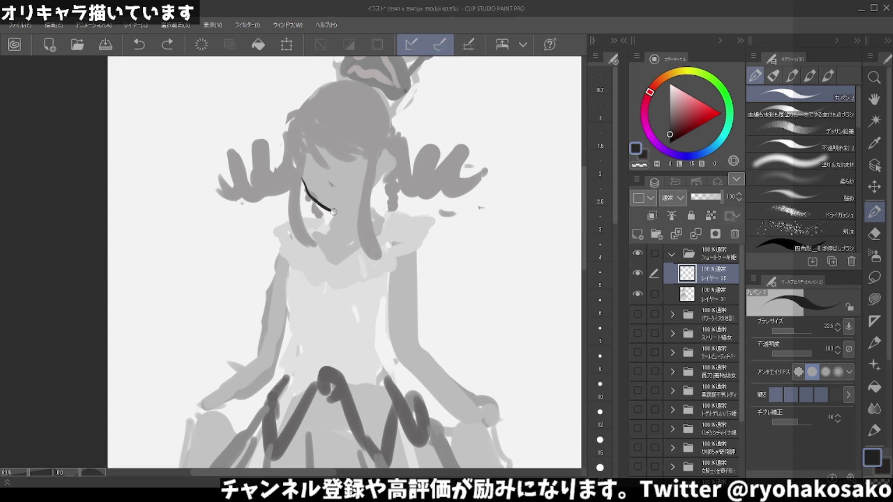
key(ctrl+z)
mouse_move(299, 177)
mouse_down()
mouse_move(330, 208)
mouse_move(358, 200)
mouse_move(338, 212)
mouse_move(371, 189)
mouse_up()
key(ctrl+z)
key(ctrl+z)
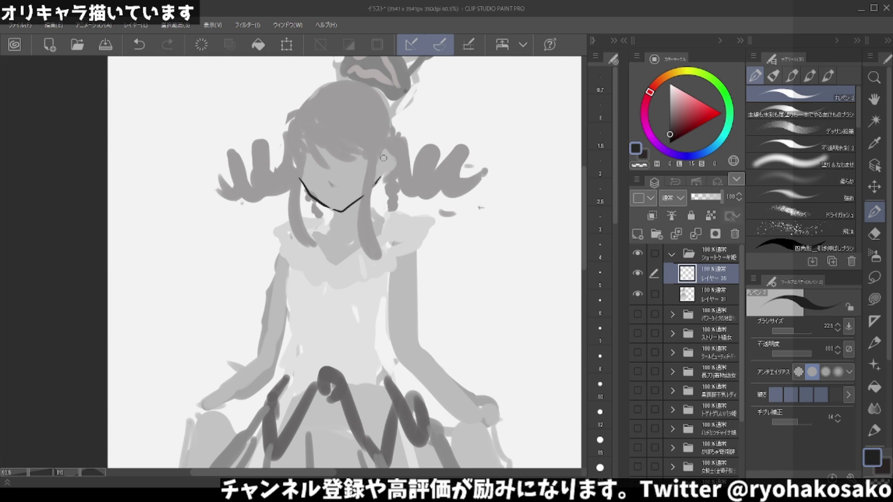
mouse_move(383, 158)
mouse_down()
mouse_move(394, 168)
mouse_move(383, 177)
mouse_up()
key(ctrl+z)
key(ctrl+z)
key(ctrl+z)
key(ctrl+z)
Shift the line colour to a saturated reddish brown and test it on the face edge.
mouse_move(660, 95)
mouse_down()
mouse_move(678, 87)
mouse_move(660, 86)
mouse_up()
click(680, 121)
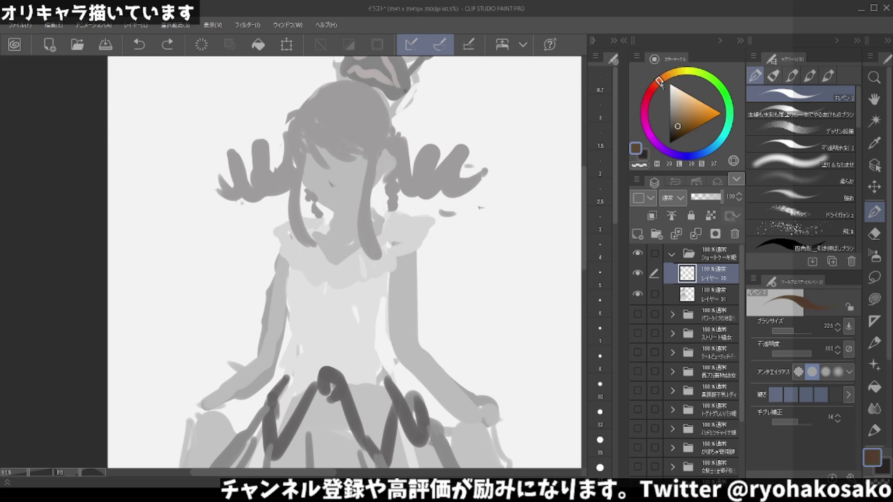
drag(680, 122, 686, 122)
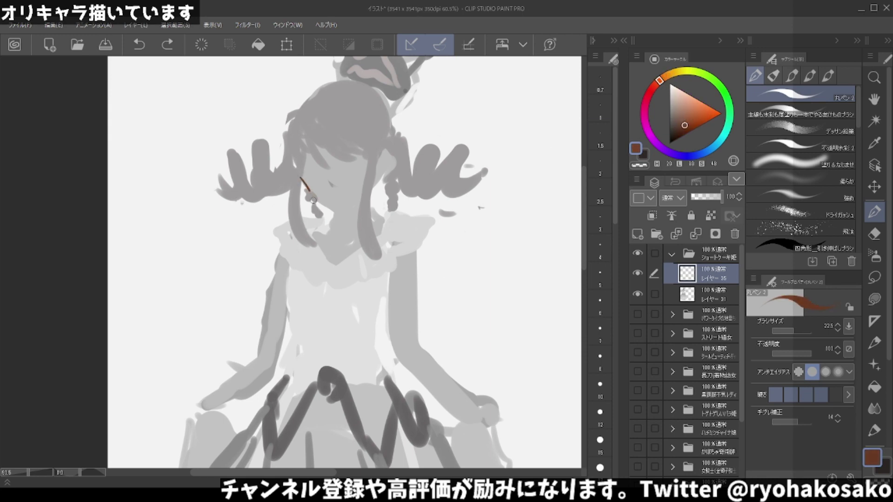
mouse_move(300, 177)
mouse_down()
mouse_move(315, 201)
mouse_move(340, 208)
mouse_up()
key(ctrl+z)
key(ctrl+z)
Draw the cheek line and right-ear outline in magenta.
mouse_move(656, 89)
mouse_down()
mouse_move(646, 124)
mouse_move(685, 112)
mouse_move(645, 120)
mouse_up()
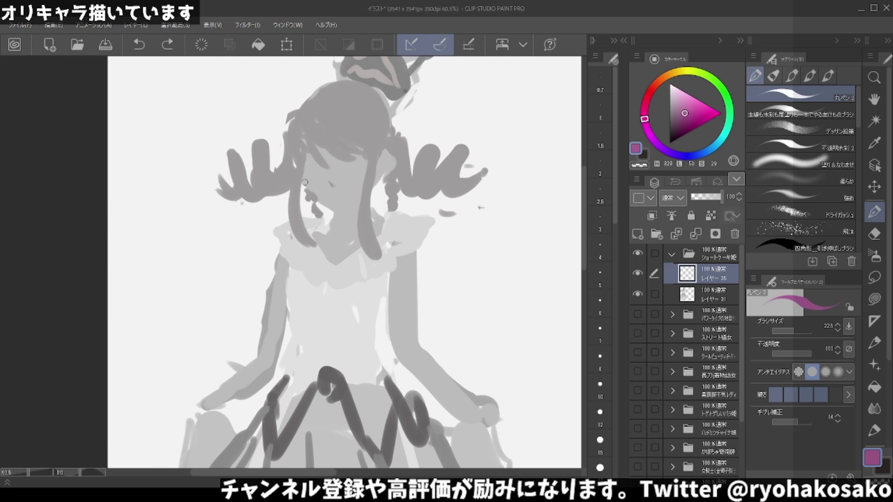
mouse_move(305, 182)
mouse_down()
mouse_move(318, 201)
mouse_move(338, 205)
mouse_up()
key(ctrl+z)
key(ctrl+z)
mouse_move(302, 180)
mouse_down()
mouse_move(326, 204)
mouse_move(348, 211)
mouse_move(361, 203)
mouse_up()
key(ctrl+z)
mouse_move(384, 157)
mouse_down()
mouse_move(395, 162)
mouse_move(379, 179)
mouse_move(395, 166)
mouse_move(377, 185)
mouse_move(333, 181)
mouse_up()
key(ctrl+z)
key(ctrl+z)
key(c)
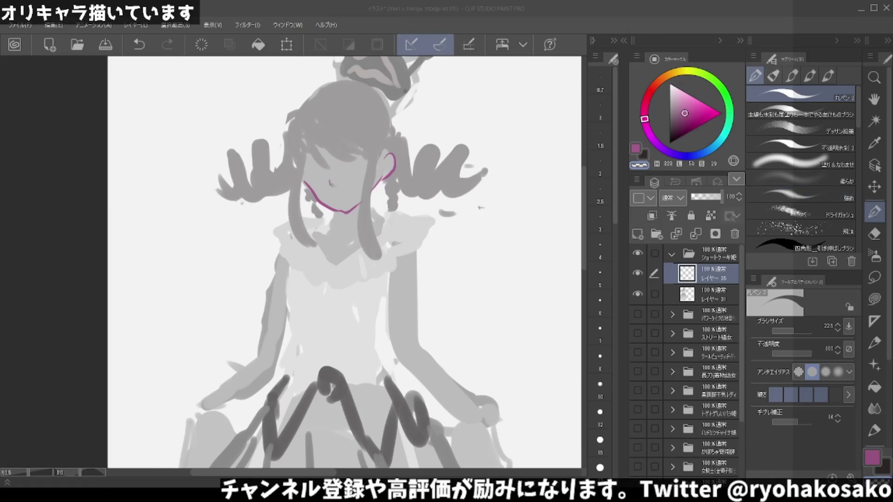
click(86, 460)
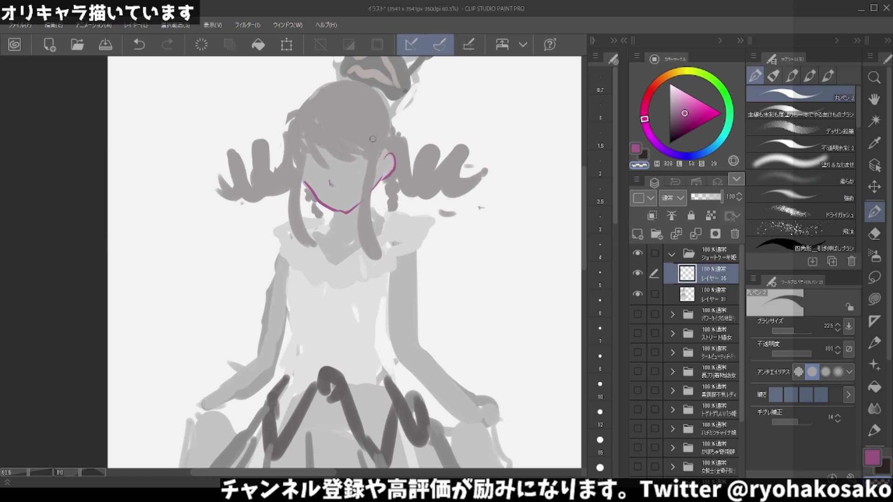
Replace the magenta lines with a dark purple jaw line and ear outline.
key(ctrl+z)
key(ctrl+z)
key(ctrl+z)
key(ctrl+z)
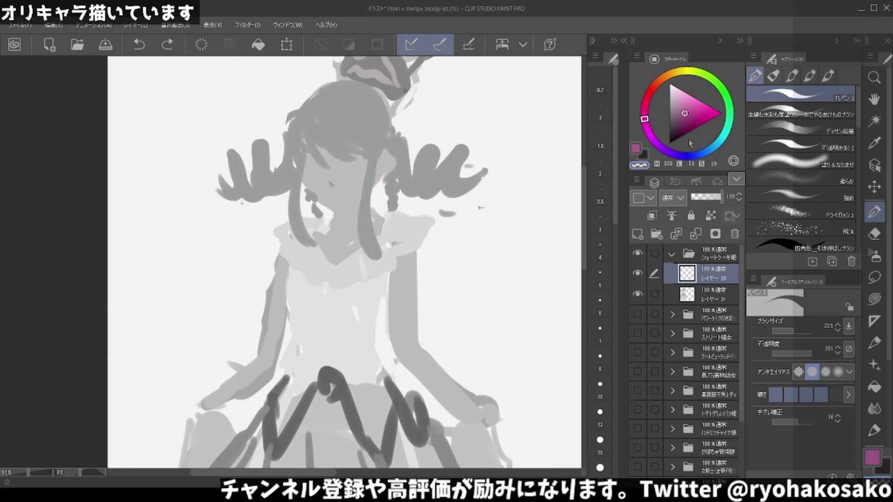
mouse_move(684, 125)
mouse_down()
mouse_move(674, 133)
mouse_move(654, 87)
mouse_up()
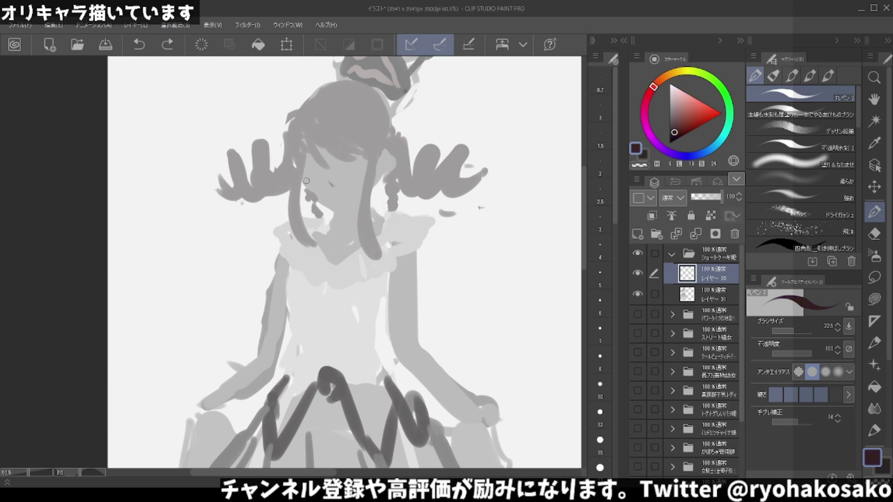
drag(307, 180, 335, 212)
key(ctrl+z)
key(ctrl+z)
key(ctrl+z)
mouse_move(301, 177)
mouse_down()
mouse_move(347, 212)
mouse_move(364, 197)
mouse_up()
key(ctrl+z)
mouse_move(381, 159)
mouse_down()
mouse_move(398, 173)
mouse_move(379, 178)
mouse_up()
key(ctrl+z)
On the grey sketch layer, sample hair and dress greys and paint a light stroke near the collar.
click(703, 294)
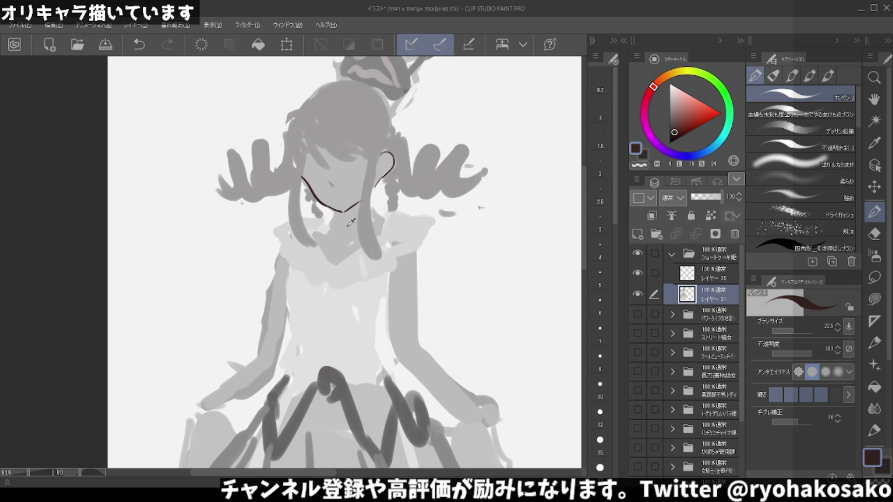
alt+click(366, 231)
alt+click(378, 254)
mouse_move(370, 261)
mouse_down()
mouse_move(358, 199)
mouse_move(368, 212)
mouse_up()
key(ctrl+z)
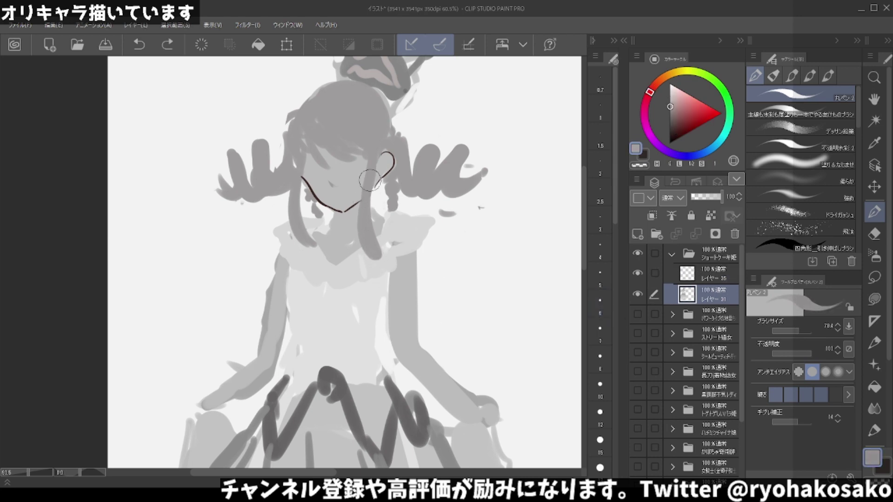
alt+click(374, 266)
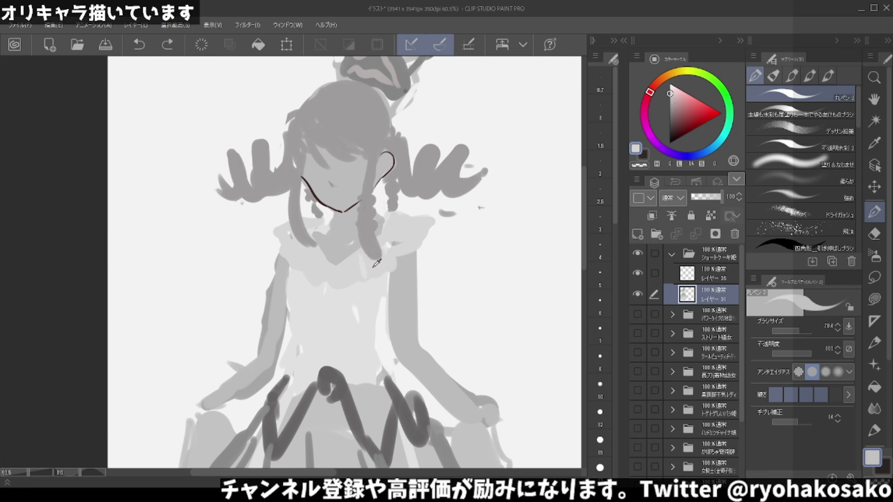
mouse_move(372, 247)
mouse_down()
mouse_move(361, 238)
mouse_move(370, 230)
mouse_up()
Sample darker and lighter hair greys and test a stroke down the hair.
alt+click(363, 240)
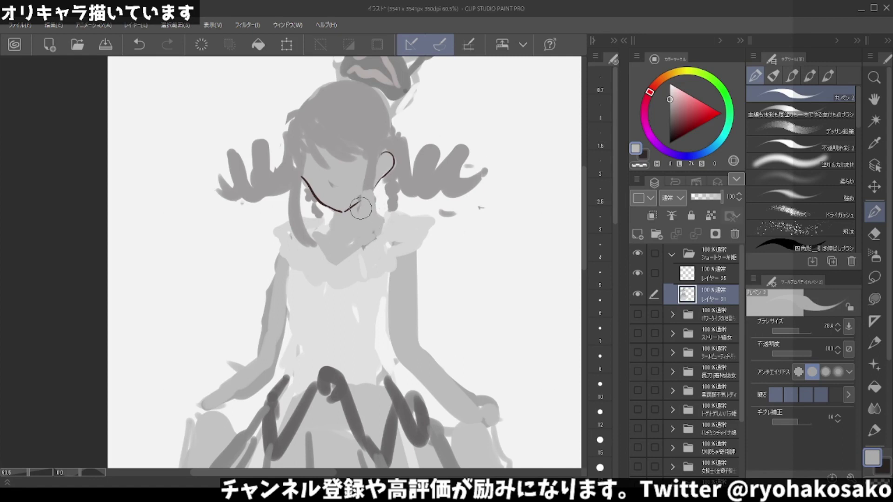
alt+click(366, 160)
key(ctrl+z)
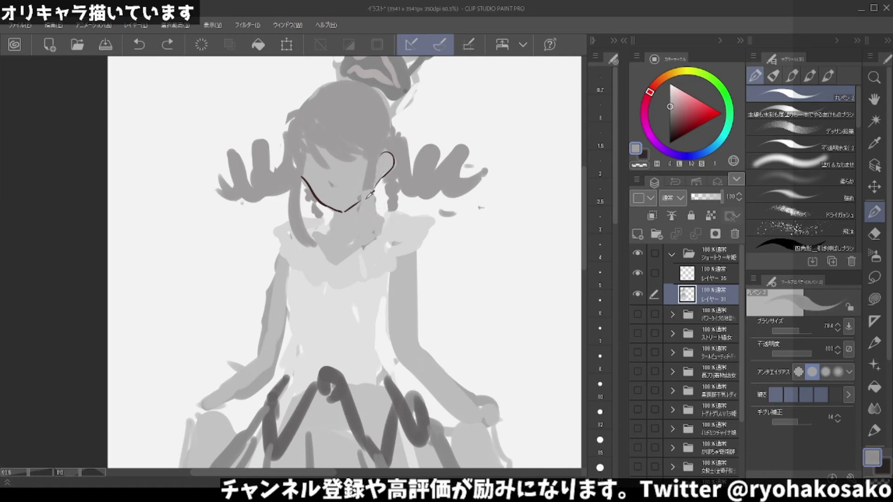
alt+click(371, 168)
key(ctrl+y)
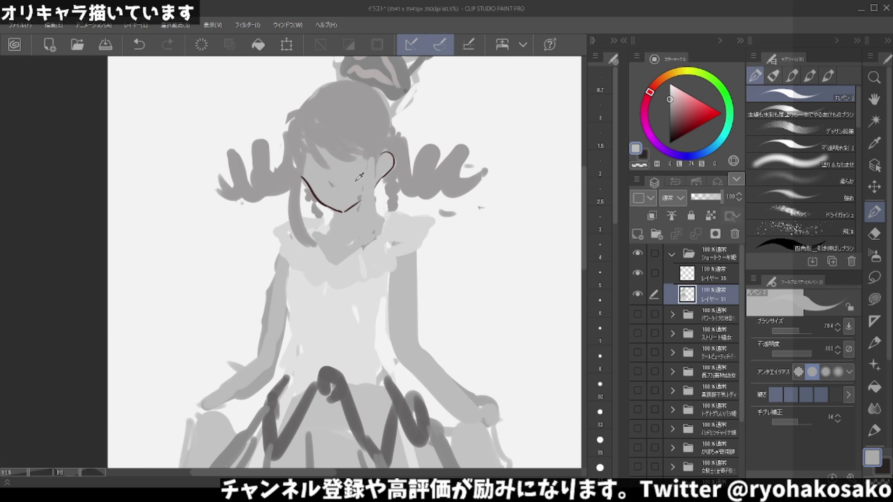
alt+click(372, 156)
drag(372, 156, 371, 204)
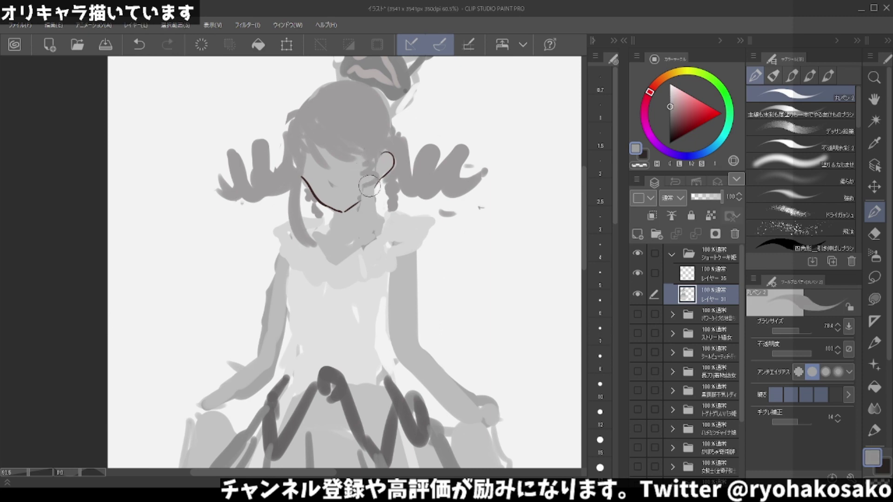
key(ctrl+z)
alt+click(367, 188)
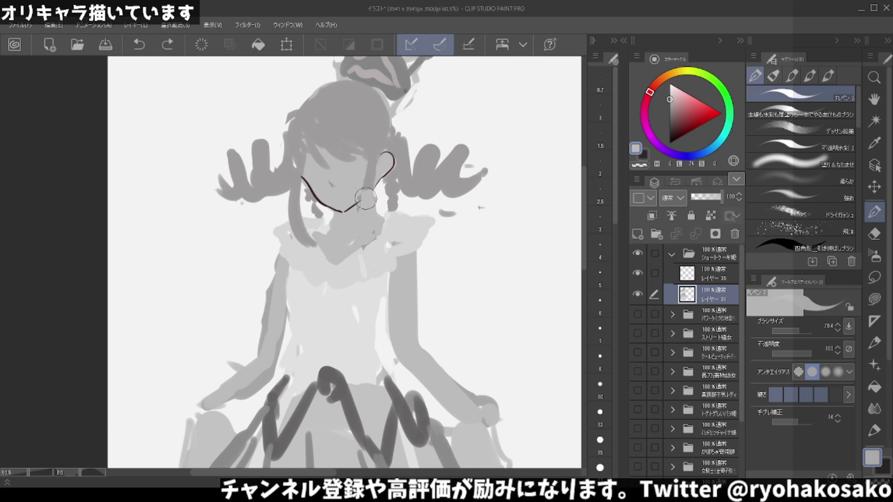
key(ctrl+y)
alt+click(377, 148)
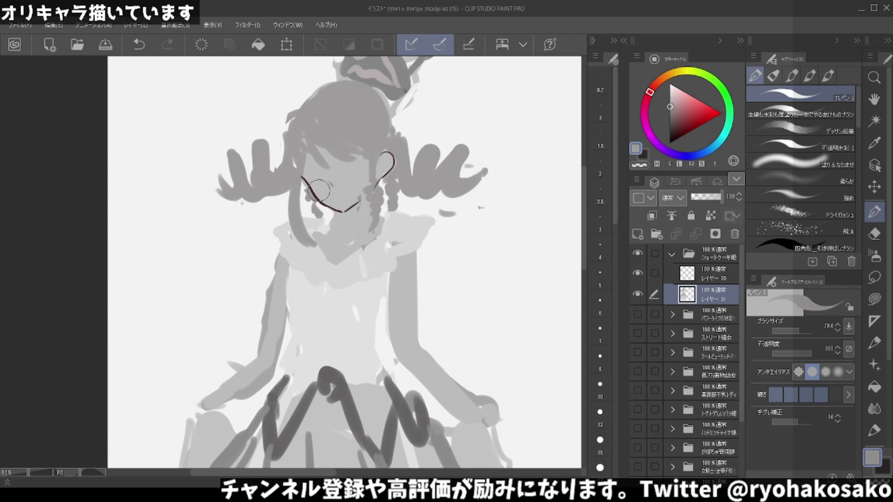
Paint grey hair beside the left cheek and shape curls into the left strand.
alt+click(308, 211)
alt+click(315, 235)
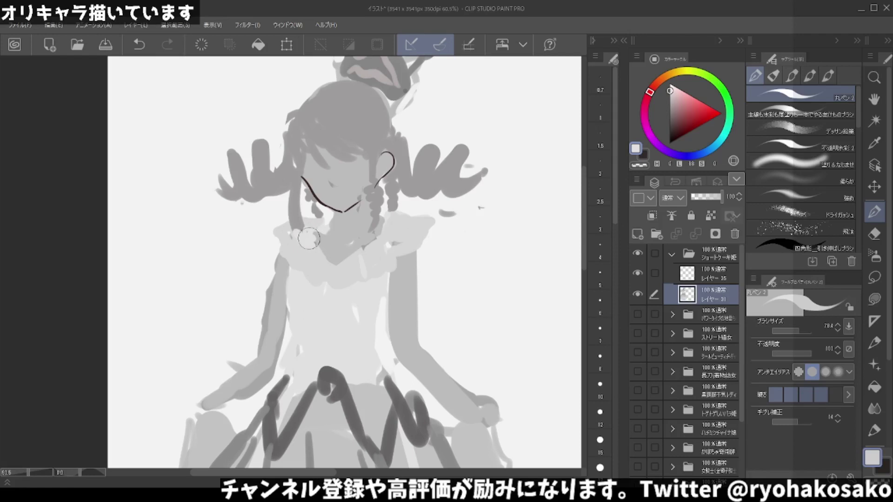
drag(307, 247, 311, 223)
key(ctrl+z)
alt+click(313, 219)
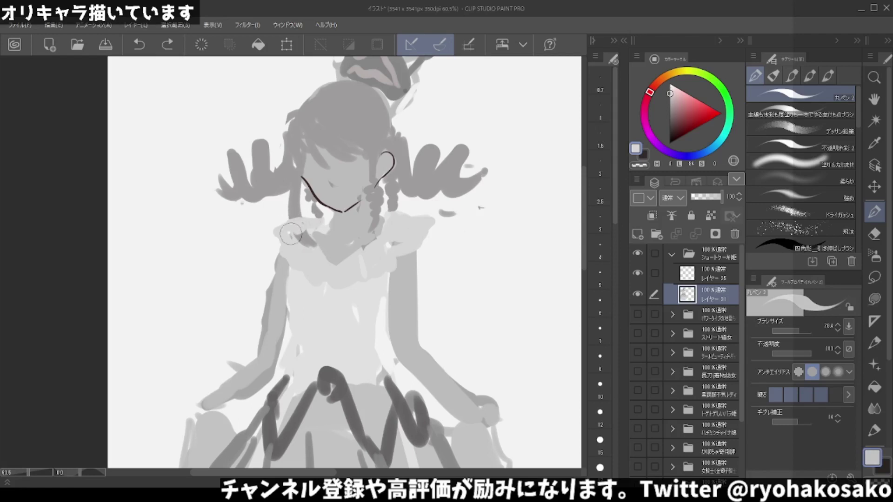
alt+click(296, 207)
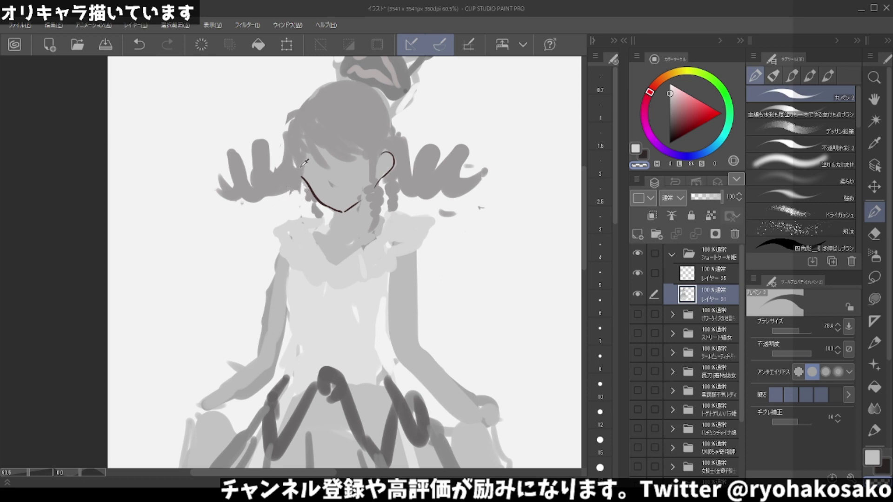
alt+click(377, 170)
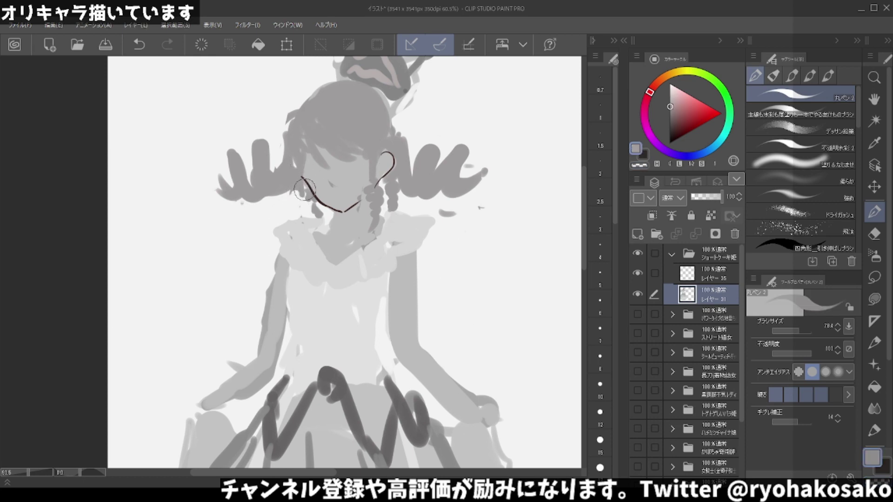
mouse_move(302, 179)
mouse_down()
mouse_move(316, 201)
mouse_move(307, 235)
mouse_move(323, 249)
mouse_up()
mouse_move(303, 214)
mouse_down()
mouse_move(291, 203)
mouse_move(303, 233)
mouse_up()
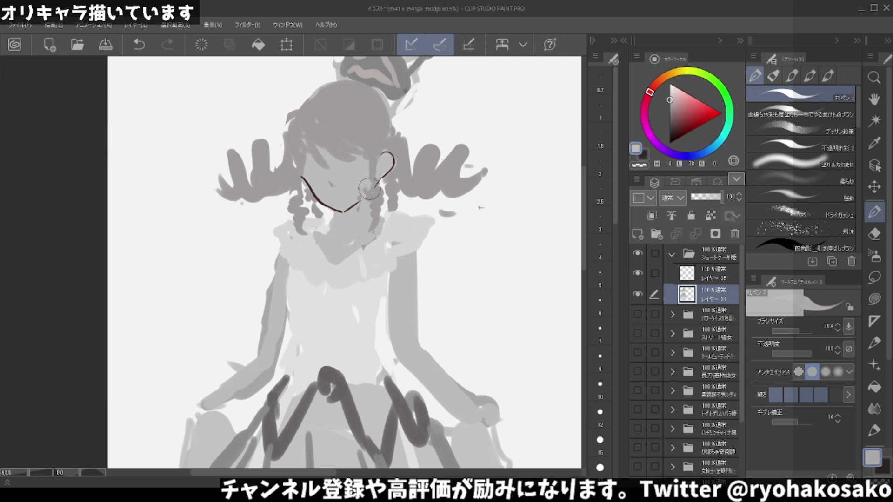
key(ctrl+z)
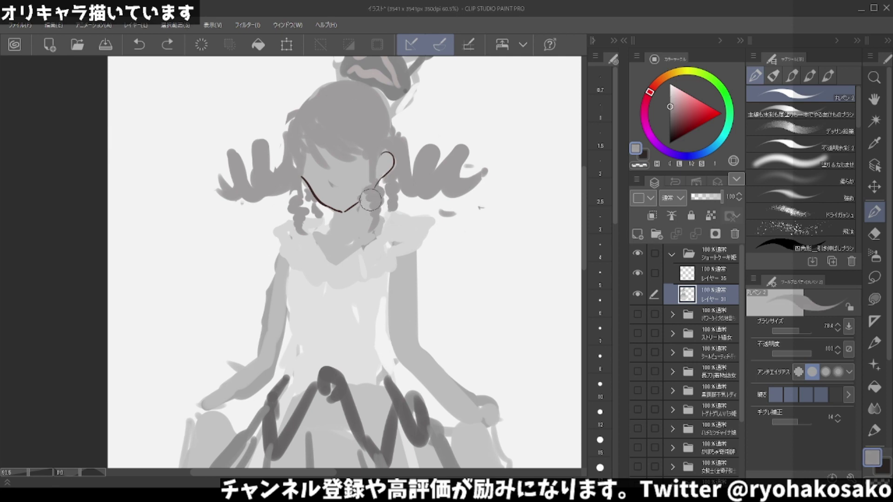
Darken and reshape the right curl below the ear in grey.
mouse_move(376, 184)
mouse_down()
mouse_move(392, 193)
mouse_move(390, 207)
mouse_up()
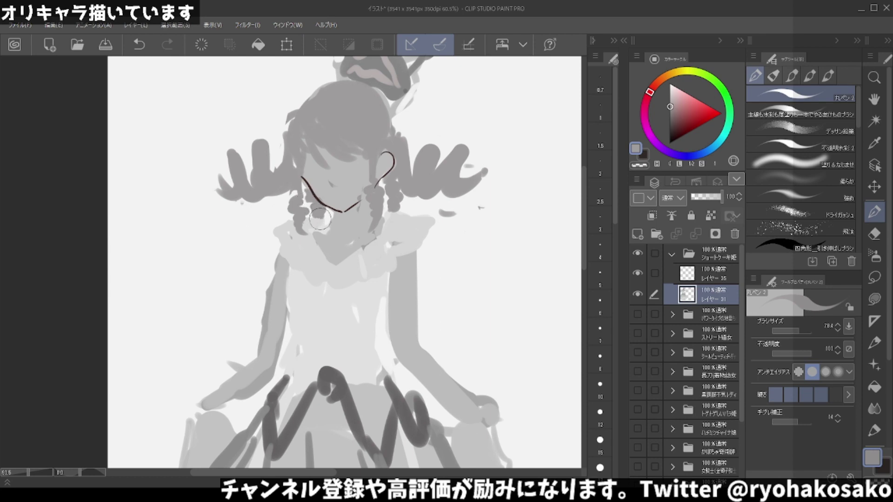
alt+click(407, 205)
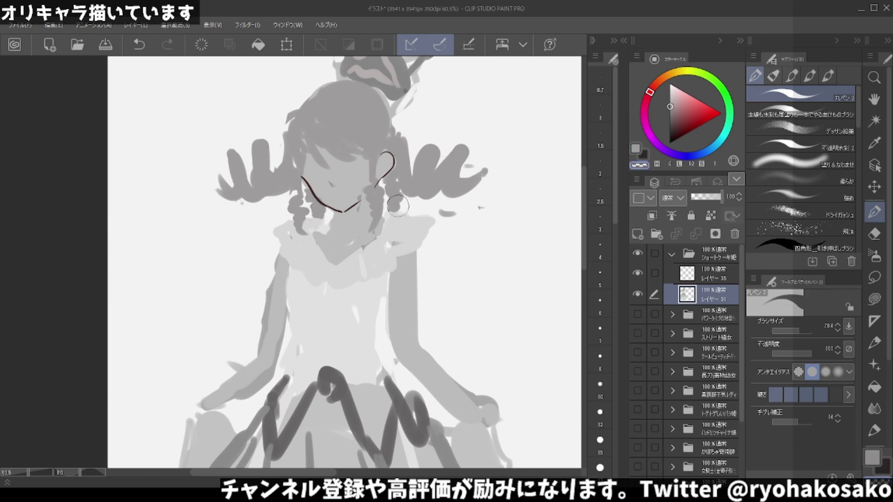
drag(405, 207, 391, 183)
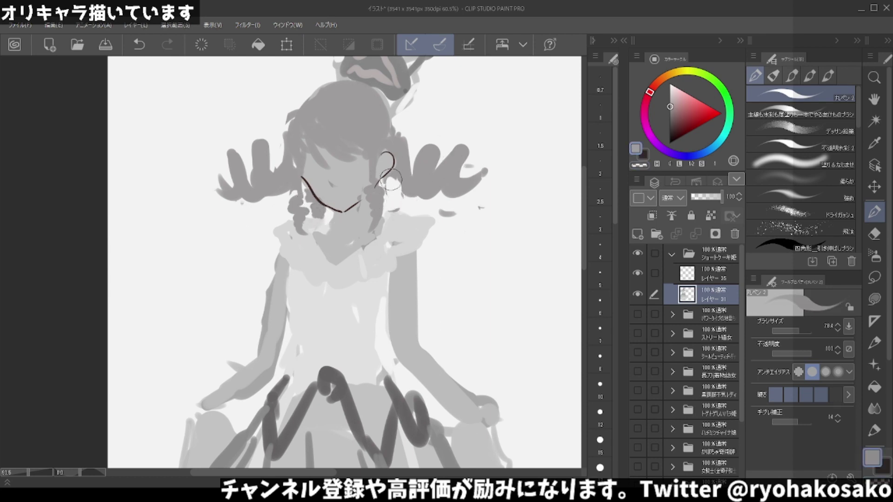
key(ctrl+z)
drag(388, 179, 400, 212)
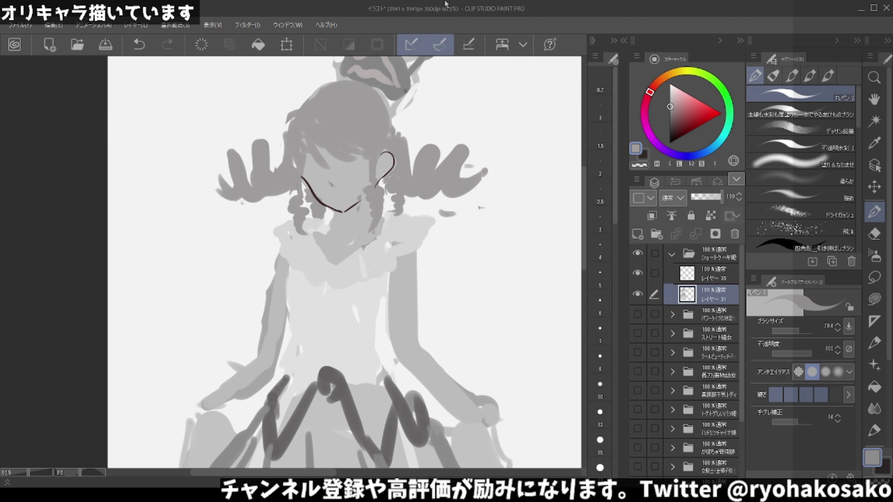
click(722, 282)
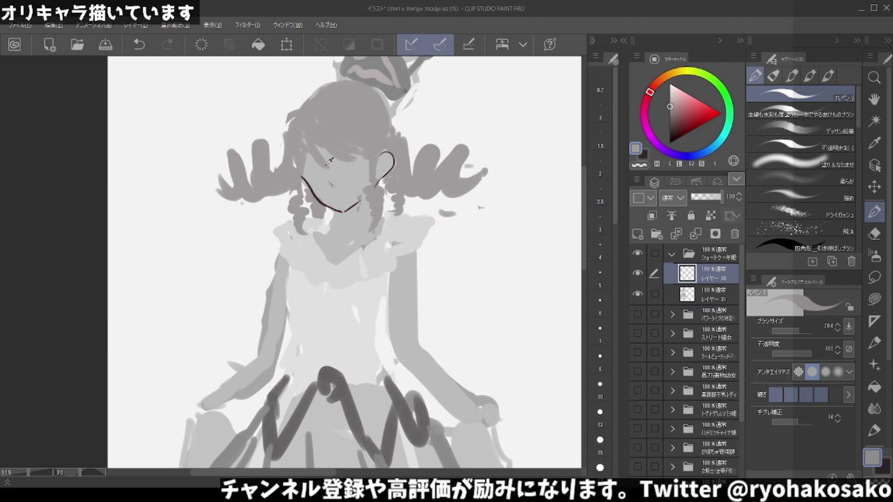
Pick the dark brown line colour with the fine pen and try hair-to-cheek strokes.
alt+click(318, 189)
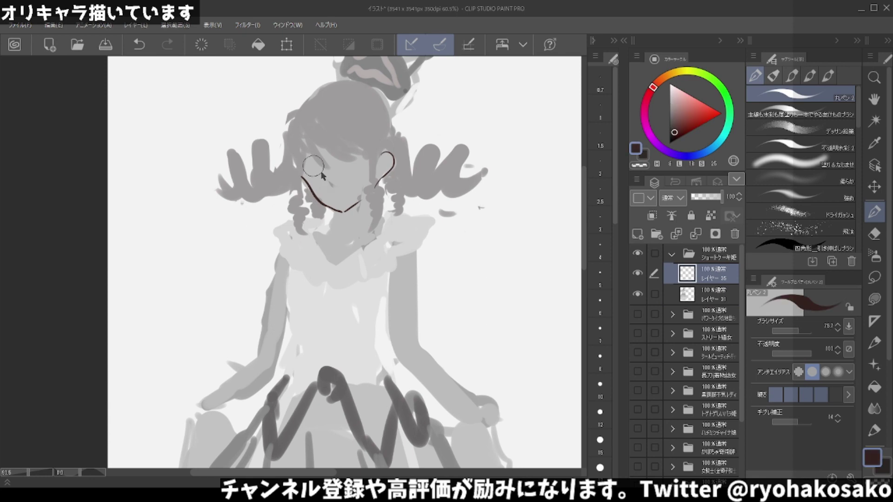
key(bracketleft)
key(bracketleft)
key(bracketleft)
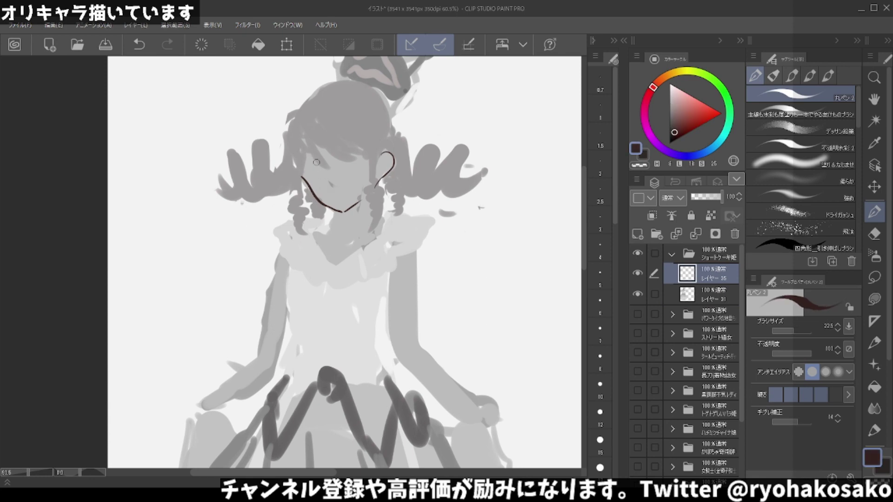
drag(310, 142, 328, 170)
key(ctrl+z)
key(ctrl+z)
drag(308, 139, 326, 171)
key(ctrl+z)
drag(306, 138, 325, 172)
key(ctrl+z)
drag(304, 137, 323, 170)
key(ctrl+z)
scroll(331, 165, down, 1)
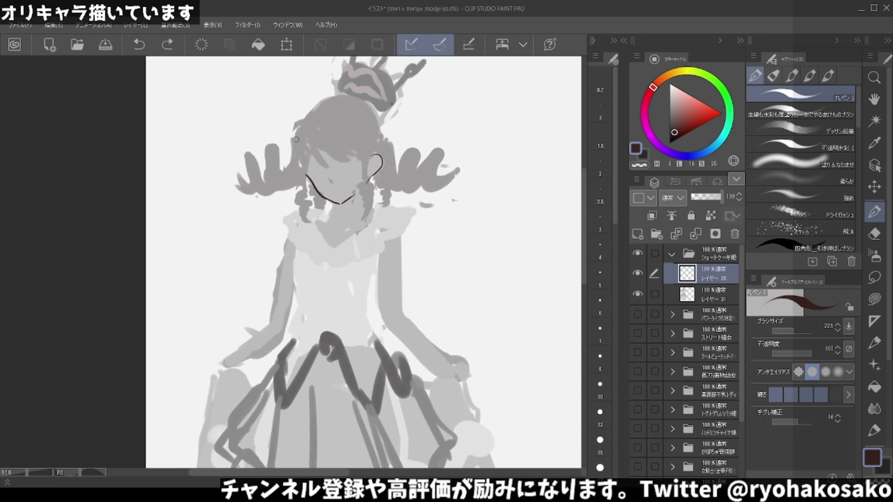
Ink the bang strands across the face and the left hair edge.
mouse_move(311, 109)
mouse_down()
mouse_move(298, 145)
mouse_move(298, 173)
mouse_move(310, 174)
mouse_up()
key(ctrl+z)
mouse_move(310, 144)
mouse_down()
mouse_move(333, 171)
mouse_move(362, 163)
mouse_up()
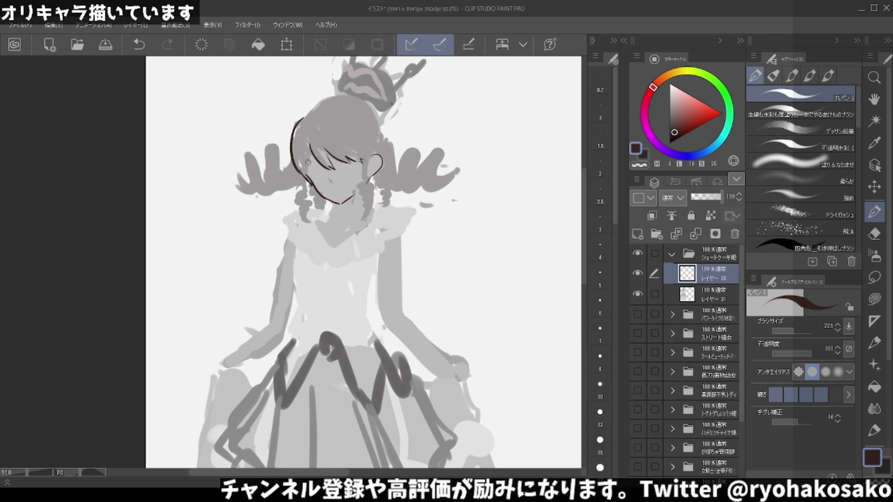
drag(308, 144, 321, 169)
key(ctrl+z)
mouse_move(296, 137)
mouse_down()
mouse_move(309, 186)
mouse_move(297, 172)
mouse_move(319, 195)
mouse_up()
Ink the dangling earring and curls hanging beside the right cheek.
drag(361, 160, 371, 215)
drag(361, 179, 366, 216)
drag(368, 180, 362, 213)
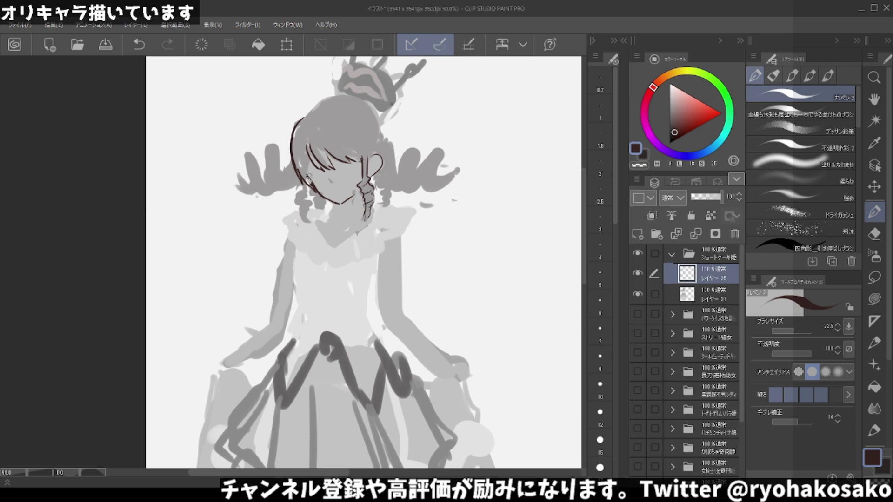
mouse_move(299, 173)
mouse_down()
mouse_move(304, 221)
mouse_move(314, 226)
mouse_move(307, 193)
mouse_move(303, 213)
mouse_up()
key(ctrl+z)
Trace the upper-left outline of the head and try a small eye mark, then undo it.
mouse_move(298, 120)
mouse_down()
mouse_move(329, 96)
mouse_move(360, 100)
mouse_move(379, 133)
mouse_move(378, 153)
mouse_up()
key(ctrl+z)
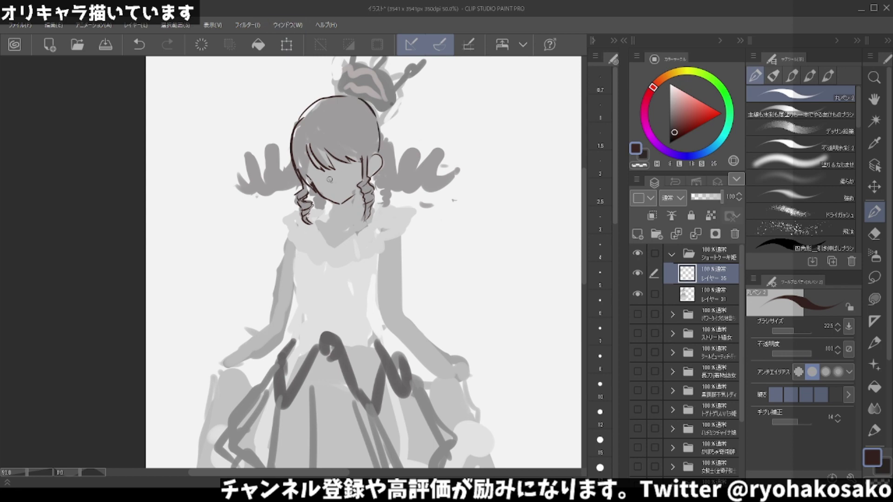
key(ctrl+z)
drag(327, 179, 330, 187)
key(ctrl+z)
key(ctrl+z)
key(ctrl+z)
On the grey paint layer, cover the stray mark near the eye with the face's light grey.
click(688, 298)
key(c)
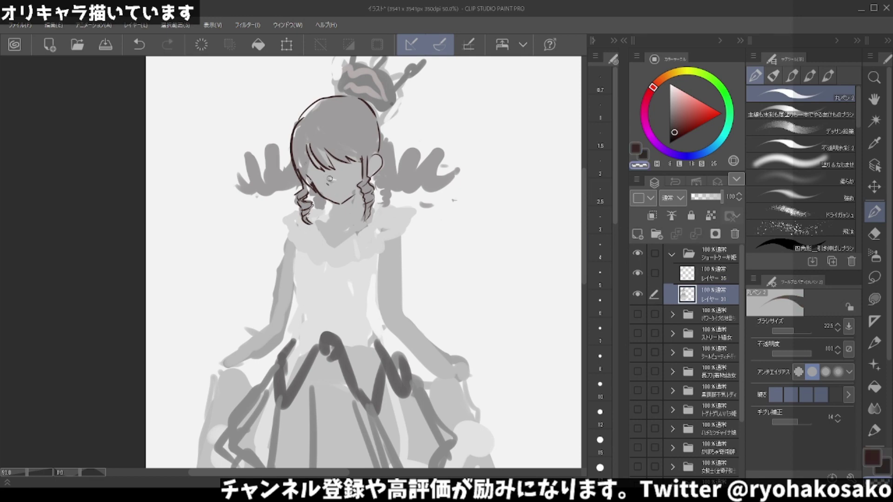
key(ctrl+z)
alt+click(329, 179)
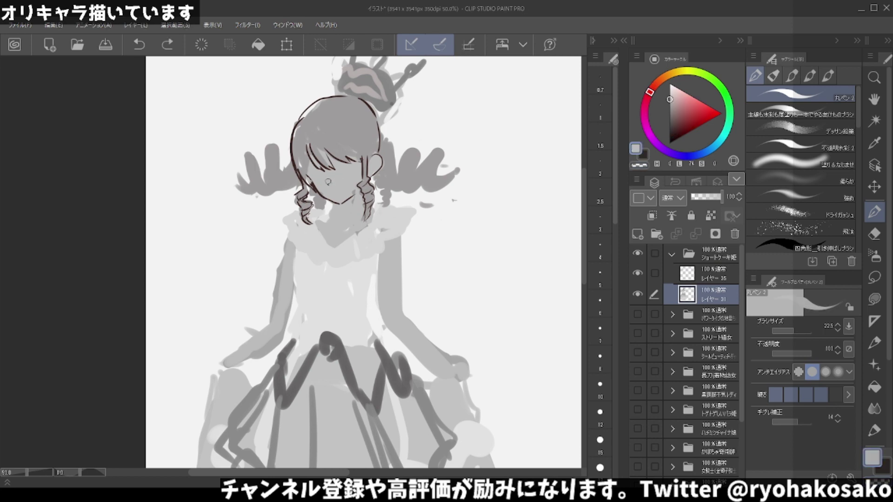
drag(328, 182, 335, 177)
Back on the line art layer, erase the small mark near the chin with the transparent colour.
click(711, 274)
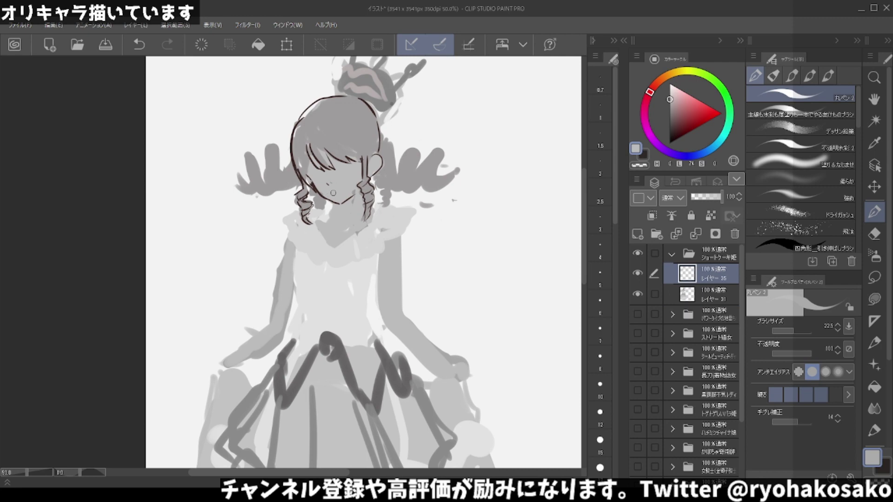
key(ctrl+z)
key(c)
drag(333, 196, 340, 194)
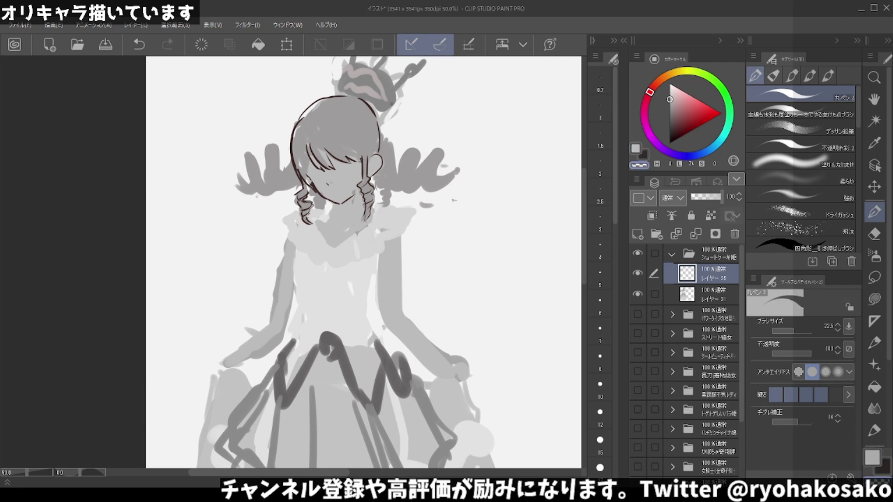
key(c)
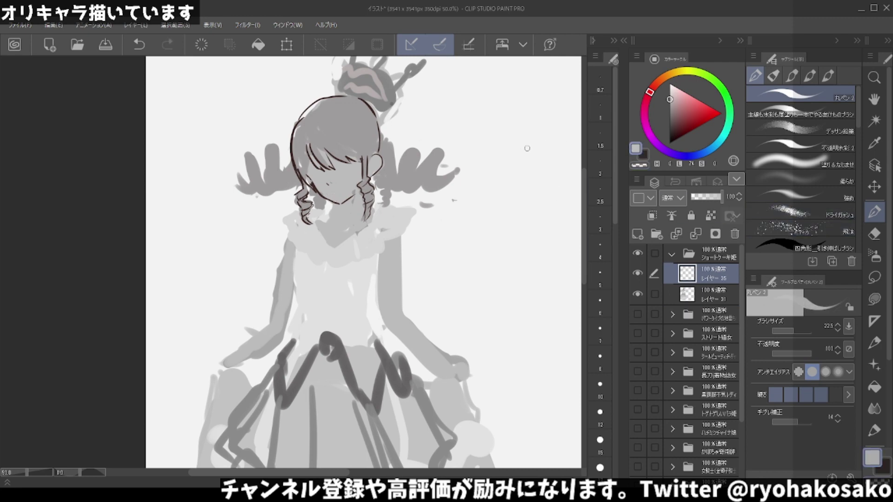
key(c)
key(c)
Eyedrop the dark hair colour and draw a small smile at the mouth, redrawing it until it sits right.
alt+click(295, 144)
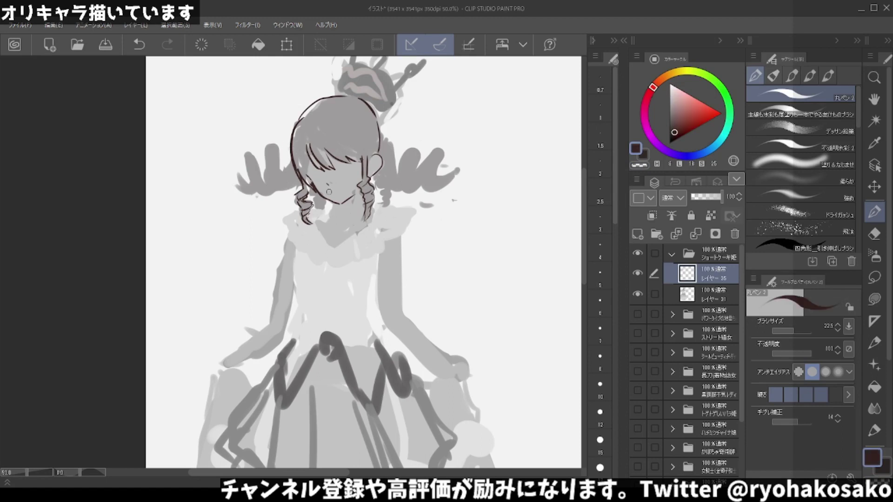
key(ctrl+z)
drag(330, 187, 345, 191)
key(ctrl+z)
key(ctrl+z)
drag(331, 192, 343, 191)
key(ctrl+z)
Add short dark strokes at and beside the right eye.
key(ctrl+z)
mouse_move(331, 195)
mouse_down()
mouse_move(346, 191)
mouse_move(336, 190)
mouse_up()
key(ctrl+z)
key(ctrl+z)
Draw lines around the left eye and along the left edge of the face.
key(ctrl+z)
key(ctrl+z)
drag(353, 163, 356, 166)
key(ctrl+z)
drag(340, 164, 342, 166)
key(ctrl+z)
drag(356, 162, 359, 164)
key(ctrl+z)
drag(309, 175, 357, 172)
key(ctrl+z)
key(ctrl+z)
key(ctrl+z)
mouse_move(321, 169)
mouse_down()
mouse_move(309, 178)
mouse_move(361, 159)
mouse_up()
mouse_move(324, 183)
mouse_down()
mouse_move(329, 191)
mouse_move(324, 184)
mouse_move(348, 172)
mouse_move(349, 179)
mouse_move(358, 167)
mouse_up()
key(ctrl+z)
key(ctrl+z)
drag(309, 151, 307, 183)
key(ctrl+z)
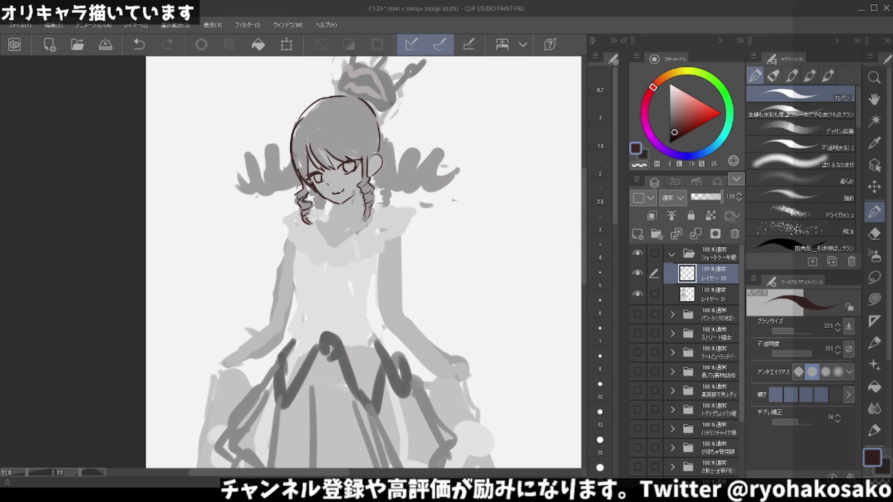
Outline the left curly twin-tail and extend its line downward.
drag(292, 158, 278, 171)
key(ctrl+z)
mouse_move(271, 144)
mouse_down()
mouse_move(267, 177)
mouse_move(243, 151)
mouse_move(249, 183)
mouse_move(236, 172)
mouse_move(258, 198)
mouse_up()
mouse_move(261, 161)
mouse_down()
mouse_move(253, 196)
mouse_move(270, 196)
mouse_move(262, 198)
mouse_move(301, 175)
mouse_up()
key(ctrl+z)
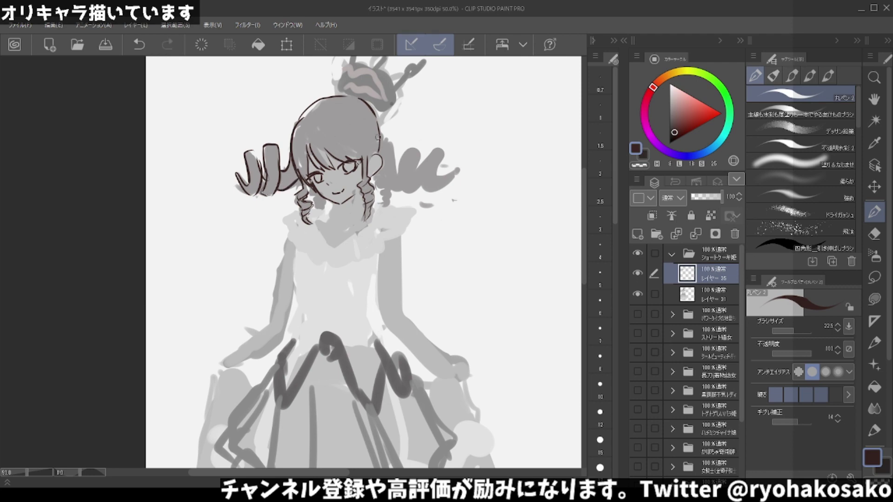
Outline the right side of the head and the right twin-tail.
mouse_move(388, 140)
mouse_down()
mouse_move(400, 176)
mouse_move(438, 164)
mouse_move(459, 170)
mouse_move(417, 186)
mouse_move(392, 179)
mouse_move(402, 193)
mouse_move(391, 186)
mouse_up()
key(ctrl+z)
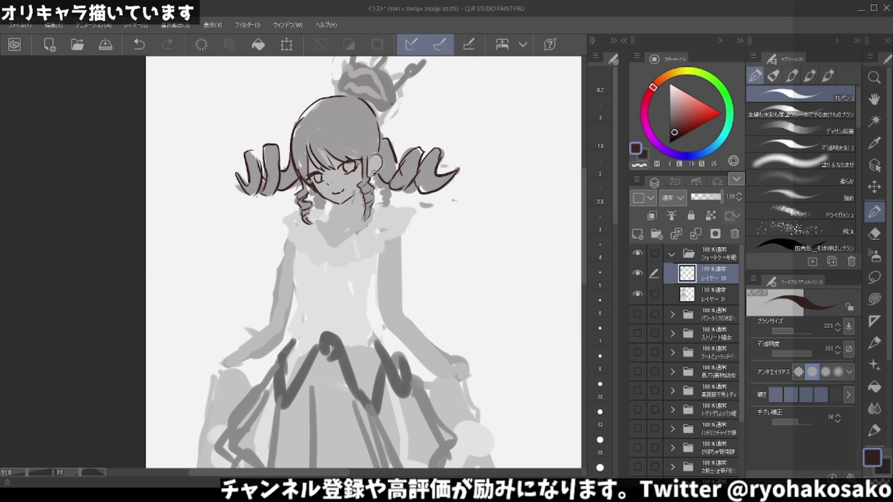
key(c)
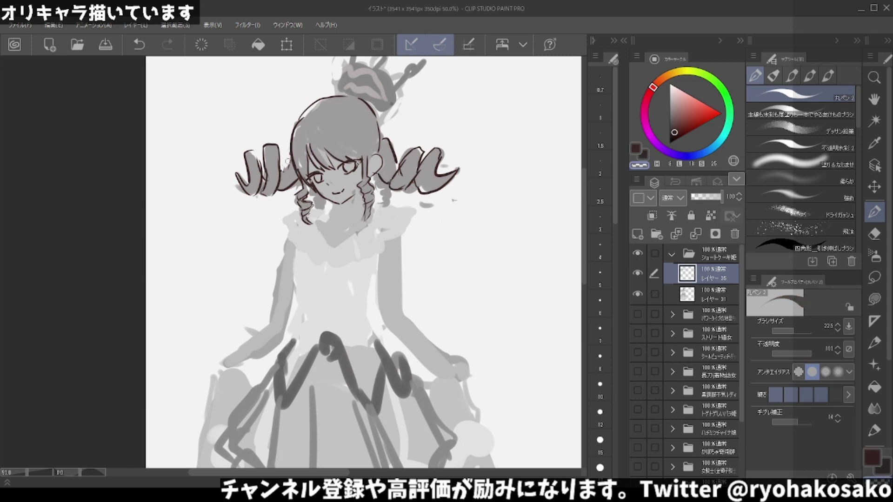
key(c)
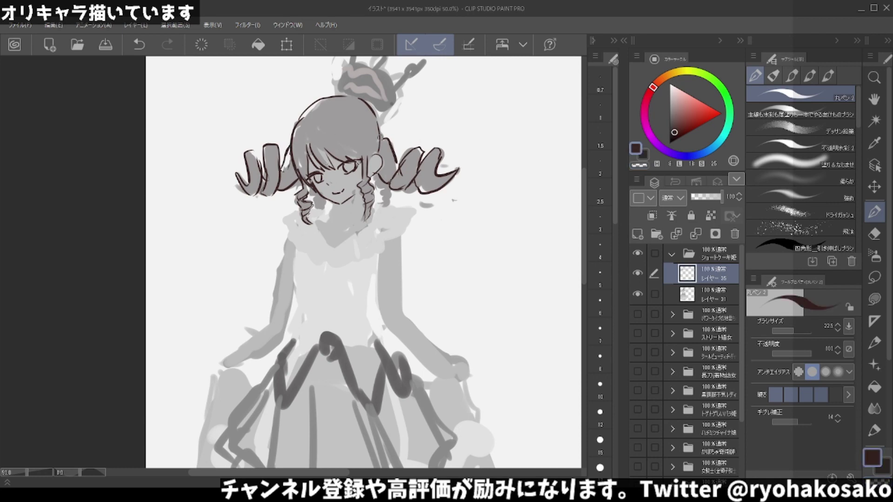
mouse_move(373, 177)
mouse_down()
mouse_move(387, 189)
mouse_move(382, 198)
mouse_move(394, 192)
mouse_move(387, 202)
mouse_up()
key(ctrl+z)
key(ctrl+z)
key(ctrl+z)
Draw the neck line below the chin and a line at the collar.
drag(313, 207, 326, 197)
scroll(334, 125, down, 1)
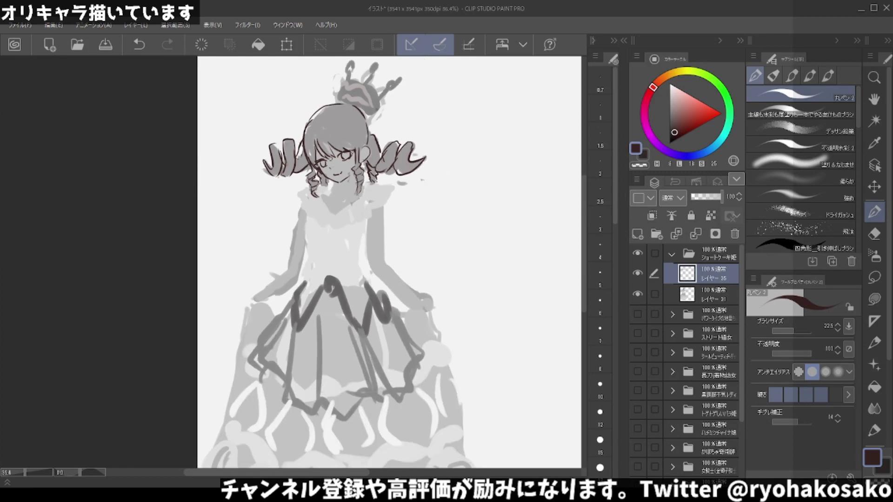
scroll(321, 139, up, 1)
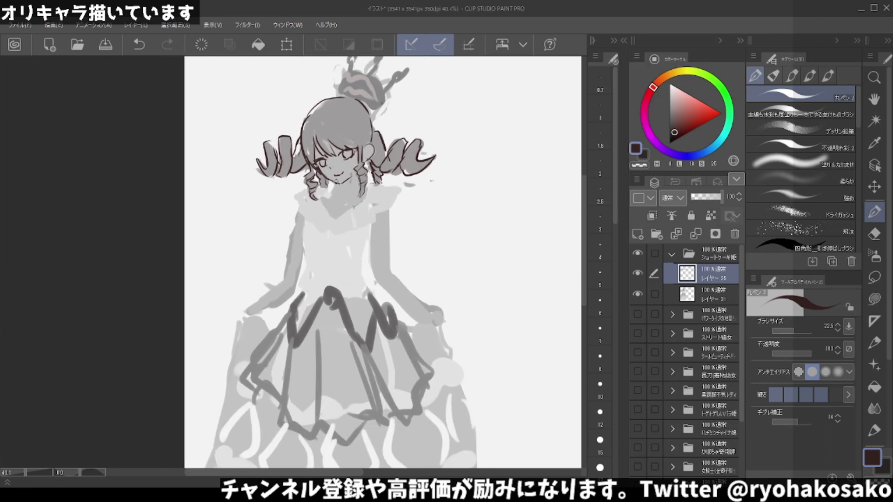
mouse_move(338, 181)
mouse_down()
mouse_move(337, 192)
mouse_move(354, 186)
mouse_up()
mouse_move(345, 201)
mouse_down()
mouse_move(362, 197)
mouse_move(335, 200)
mouse_up()
key(ctrl+z)
Draw strokes along the left collar and a shoulder line right of the neck.
key(ctrl+z)
mouse_move(308, 189)
mouse_down()
mouse_move(298, 209)
mouse_move(294, 193)
mouse_move(302, 211)
mouse_up()
key(ctrl+z)
key(ctrl+z)
mouse_move(307, 217)
mouse_down()
mouse_move(344, 234)
mouse_move(378, 214)
mouse_up()
key(ctrl+z)
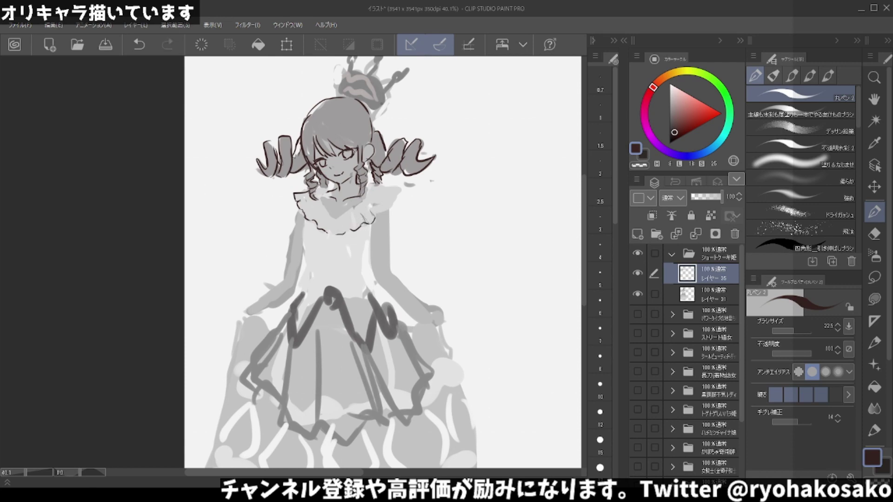
drag(377, 188, 396, 189)
key(ctrl+z)
Ink the collar ruffles along its right, left, bottom and upper-left edges.
drag(396, 199, 382, 215)
mouse_move(300, 197)
mouse_down()
mouse_move(311, 219)
mouse_move(310, 211)
mouse_move(333, 228)
mouse_move(370, 212)
mouse_move(384, 191)
mouse_up()
key(ctrl+z)
key(ctrl+z)
key(c)
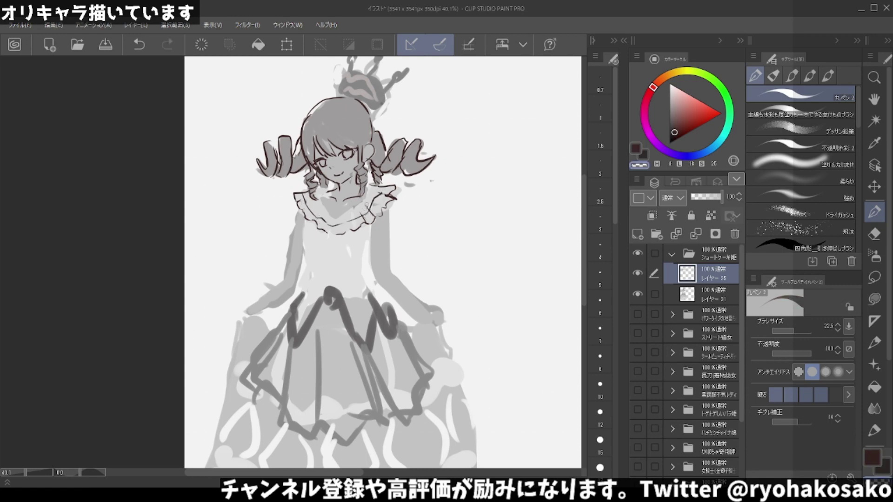
key(c)
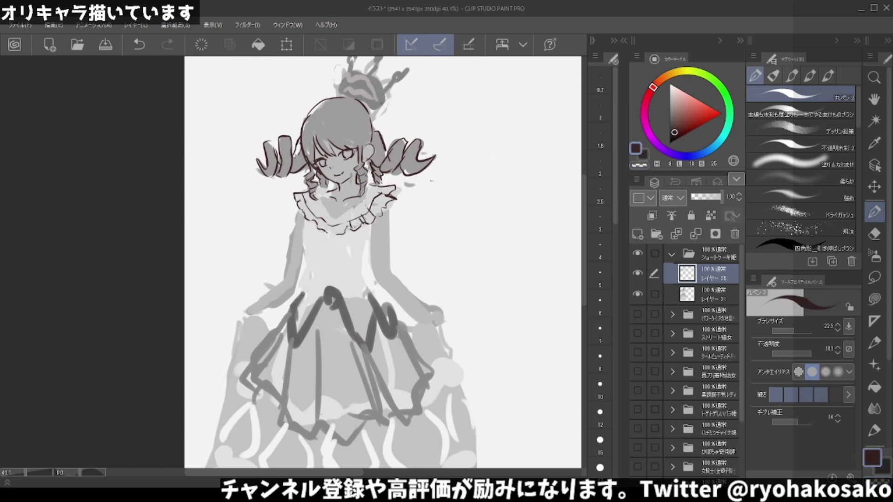
drag(349, 226, 336, 233)
key(ctrl+z)
mouse_move(382, 183)
mouse_down()
mouse_move(395, 187)
mouse_move(382, 194)
mouse_move(394, 181)
mouse_up()
key(ctrl+z)
drag(301, 187, 293, 192)
key(ctrl+z)
On the grey paint layer, eyedrop a darker grey and paint shading beneath the collar.
key(c)
ctrl+alt+drag(326, 197, 345, 205)
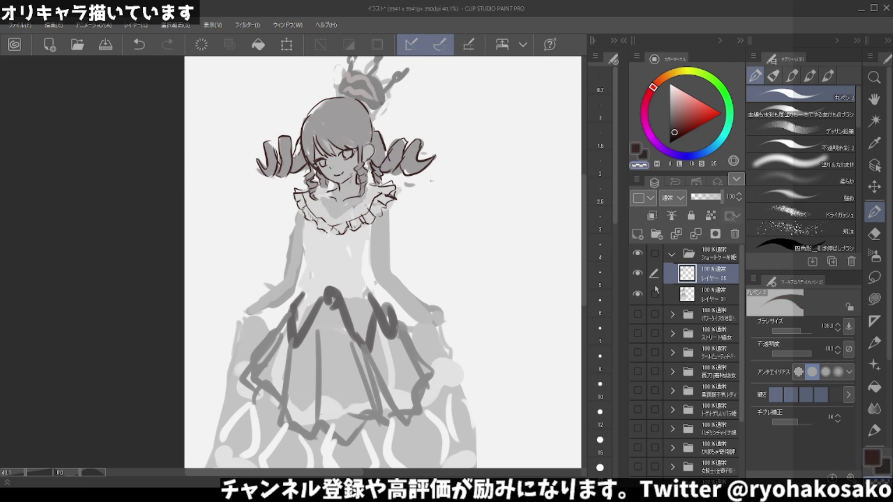
click(687, 294)
alt+click(321, 200)
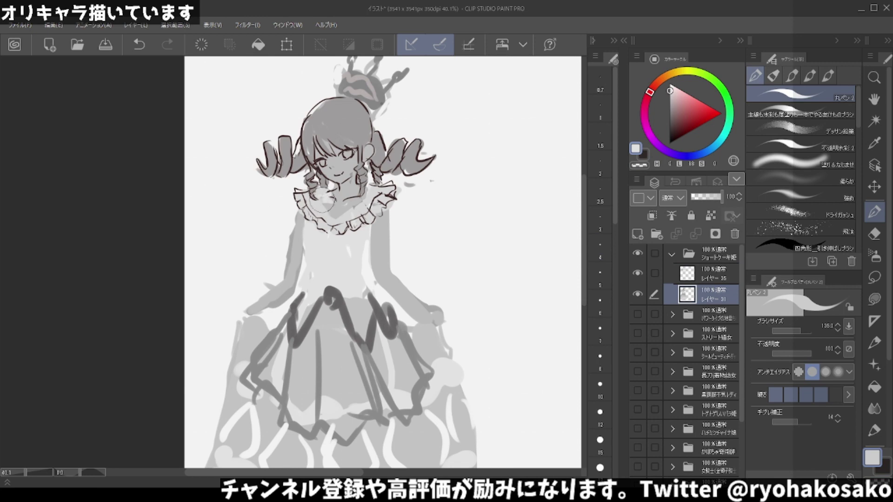
key(ctrl+z)
alt+click(325, 200)
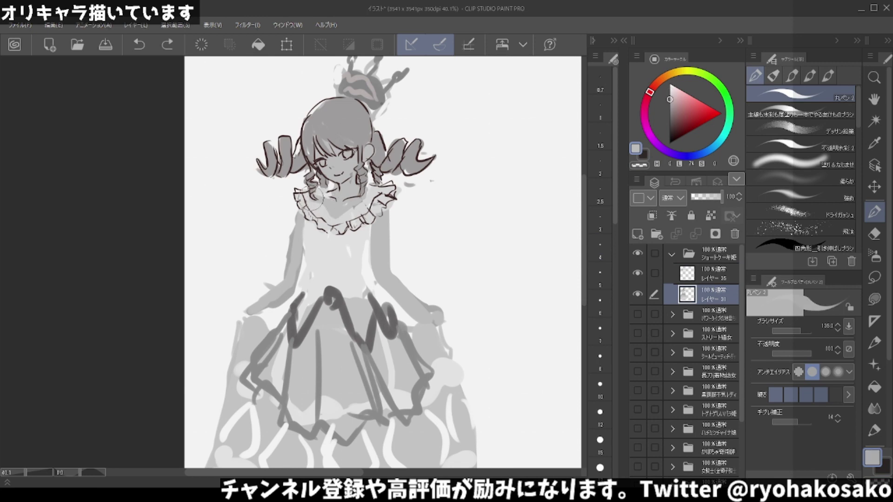
mouse_move(315, 197)
mouse_down()
mouse_move(345, 213)
mouse_move(368, 197)
mouse_up()
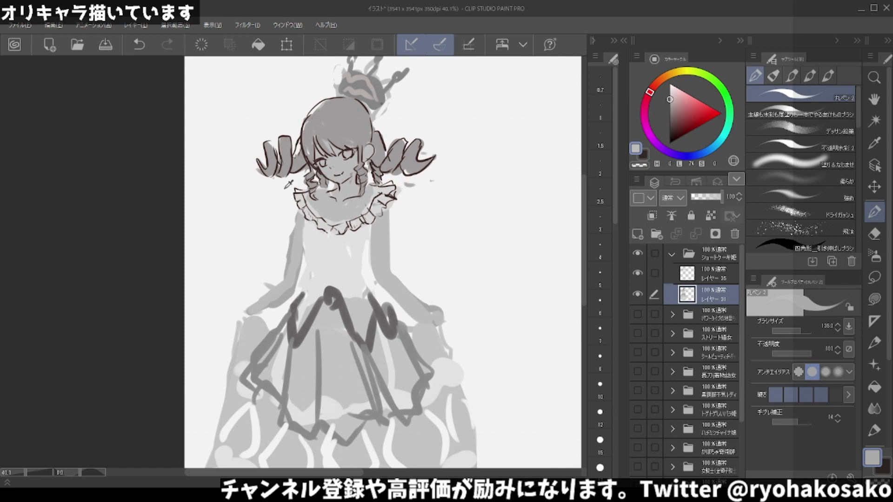
Select the empty layer above the sketch, set brush size 25 and pick dark brown.
click(718, 278)
key(c)
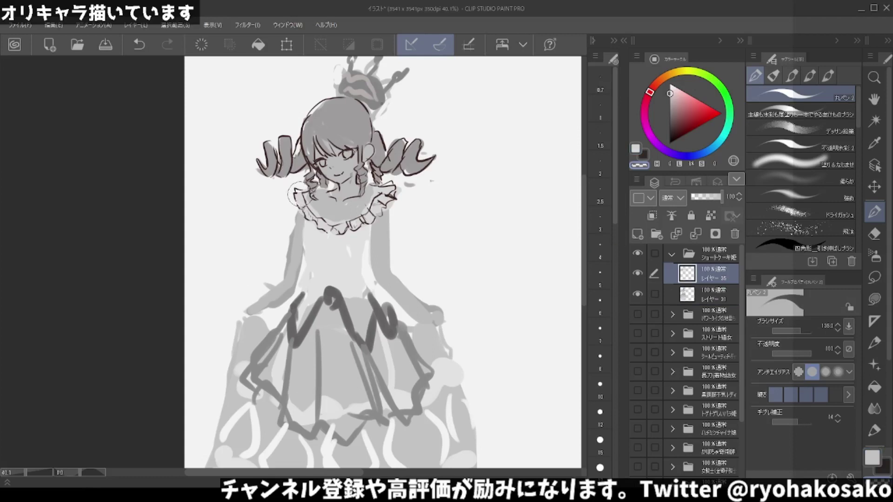
mouse_move(301, 198)
mouse_down()
mouse_move(293, 191)
mouse_move(304, 211)
mouse_up()
alt+click(394, 182)
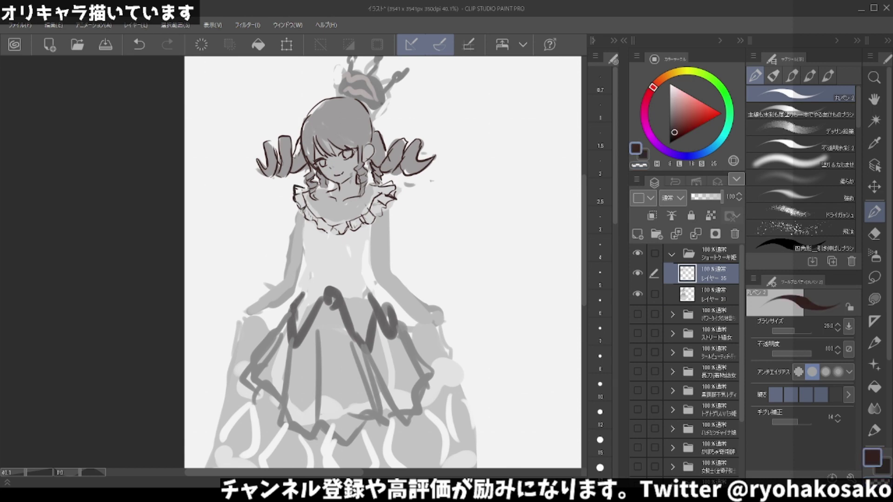
Ink the collar ruffle's lower-left edge and short lines at the neck.
mouse_move(313, 216)
mouse_down()
mouse_move(332, 235)
mouse_move(375, 217)
mouse_up()
key(c)
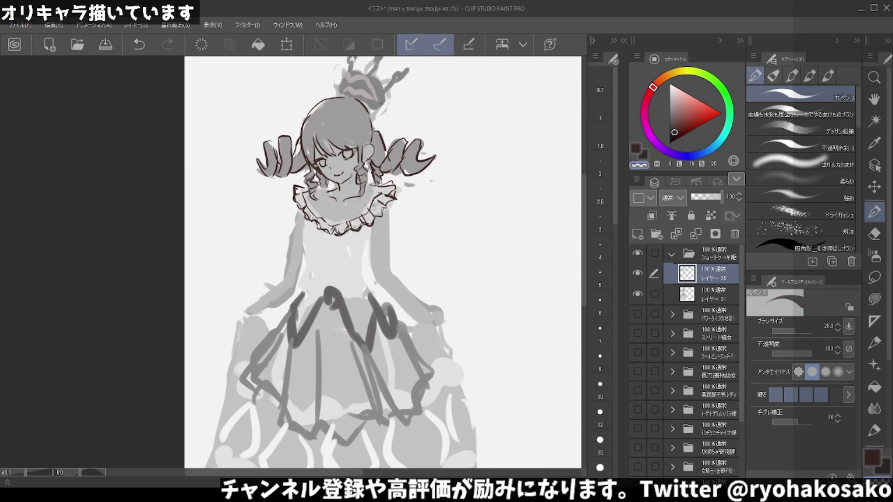
drag(359, 219, 311, 215)
key(c)
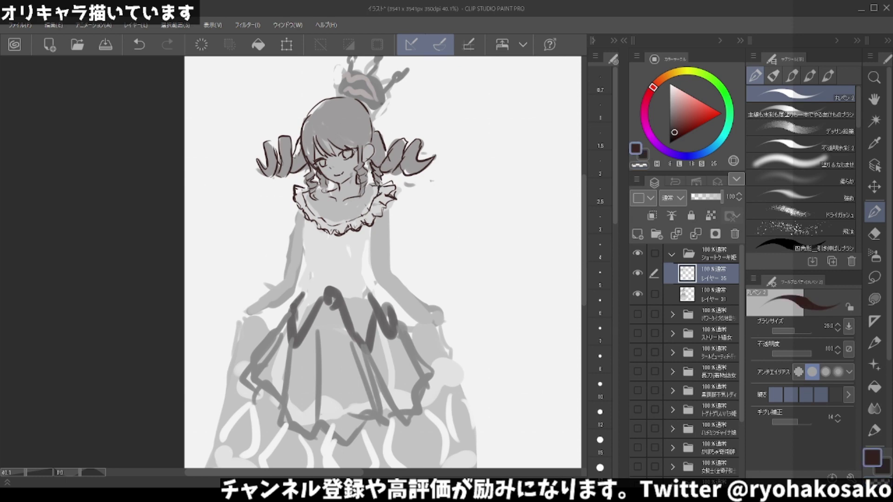
key(c)
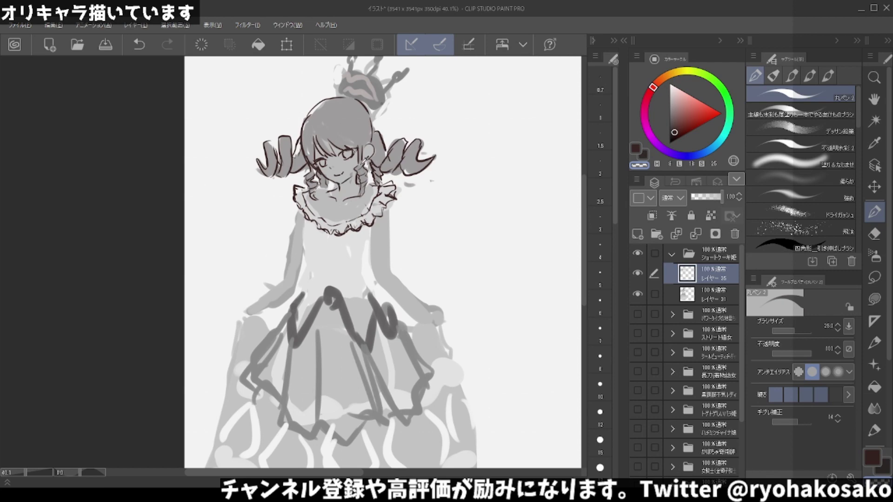
key(c)
mouse_move(334, 189)
mouse_down()
mouse_move(314, 191)
mouse_move(376, 188)
mouse_up()
key(ctrl+z)
key(ctrl+z)
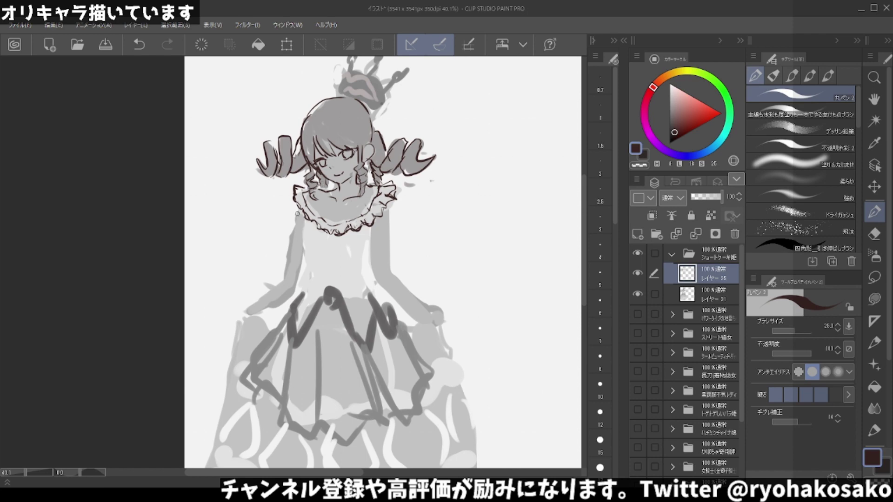
Ink the dress's left edge down toward the hand, redrawing it several times.
drag(298, 213, 292, 263)
key(ctrl+z)
mouse_move(295, 208)
mouse_down()
mouse_move(286, 267)
mouse_move(296, 284)
mouse_up()
key(ctrl+z)
key(ctrl+z)
mouse_move(296, 209)
mouse_down()
mouse_move(286, 274)
mouse_move(294, 285)
mouse_move(259, 313)
mouse_up()
key(ctrl+z)
mouse_move(283, 271)
mouse_down()
mouse_move(263, 293)
mouse_move(294, 274)
mouse_move(285, 270)
mouse_move(242, 307)
mouse_up()
key(ctrl+z)
key(c)
key(c)
Ink the left arm down to the hand, with its edge and finger strokes.
drag(297, 266, 239, 317)
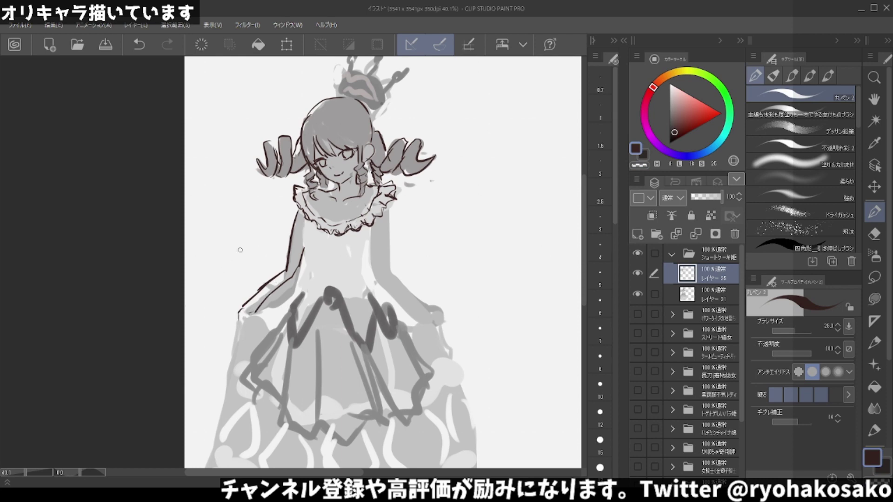
key(ctrl+z)
drag(261, 304, 250, 316)
key(ctrl+z)
drag(242, 311, 250, 319)
drag(242, 310, 242, 327)
key(c)
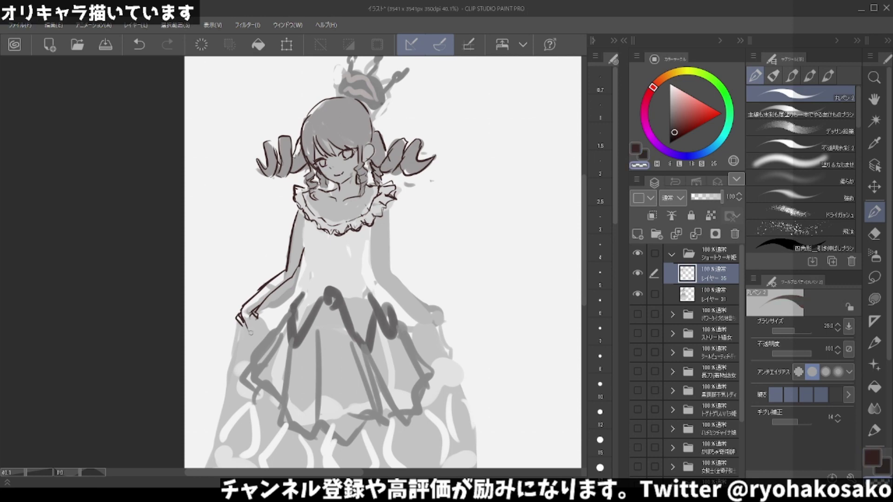
key(c)
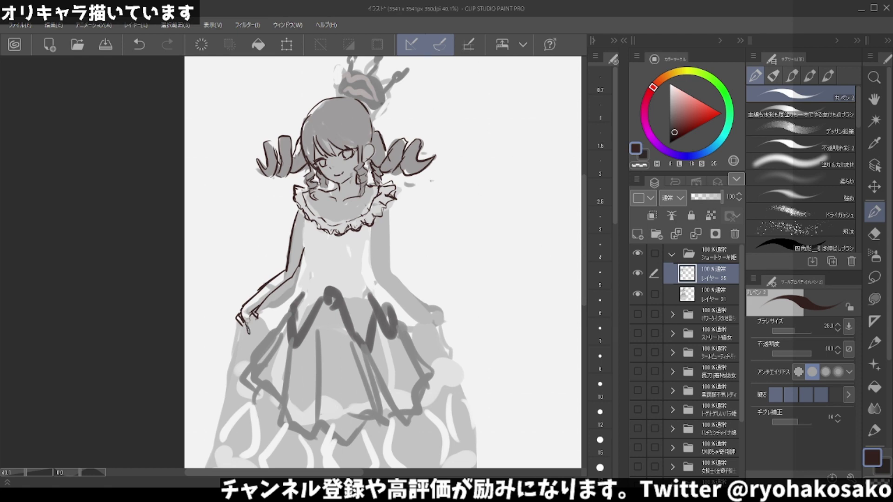
key(ctrl+z)
drag(250, 315, 255, 311)
key(c)
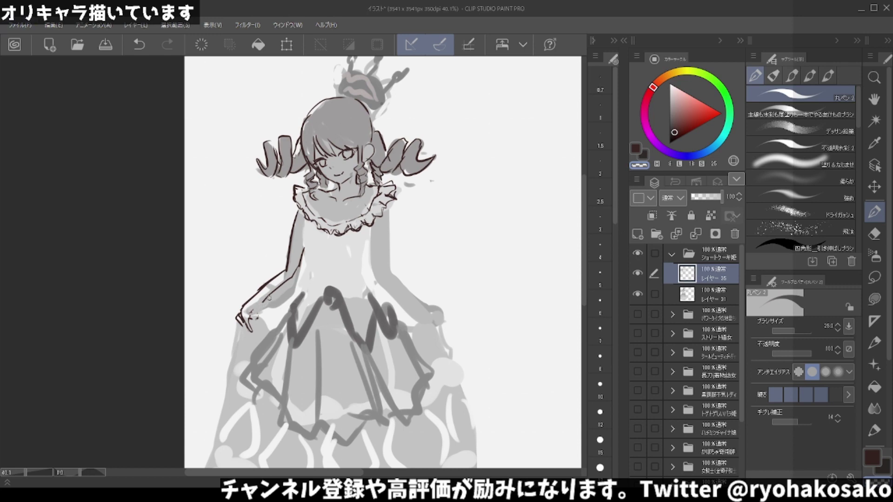
key(c)
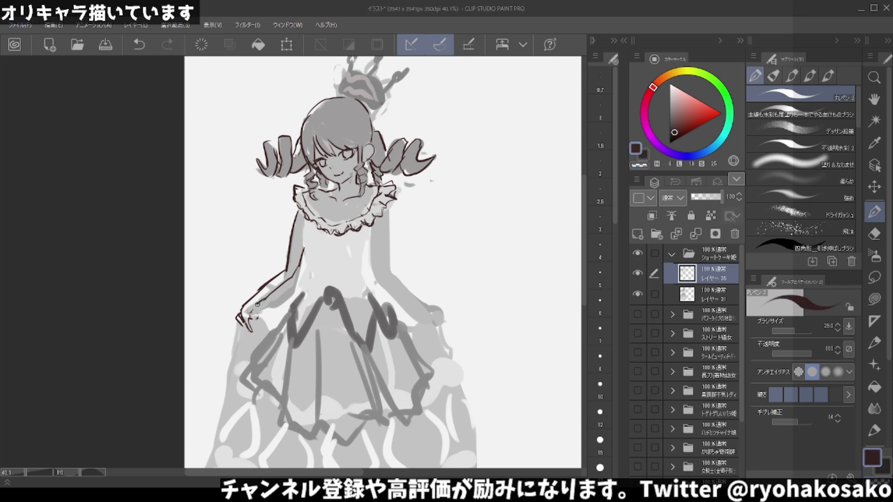
drag(257, 304, 255, 313)
key(c)
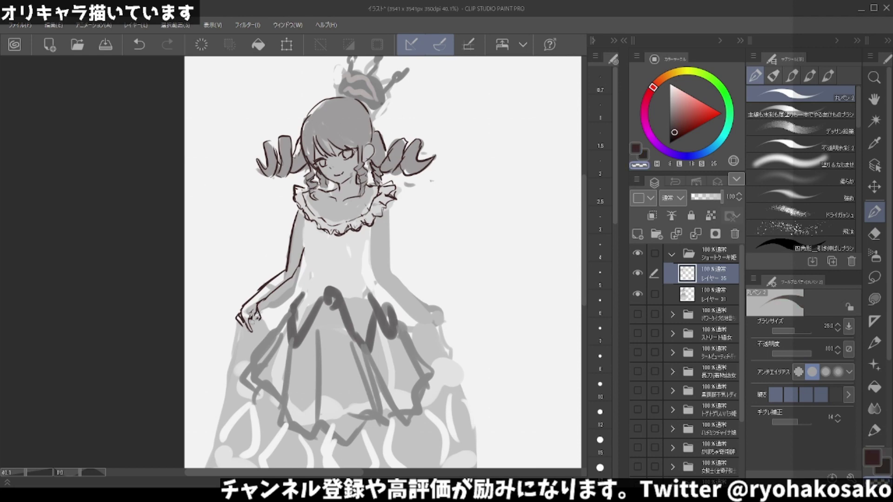
key(c)
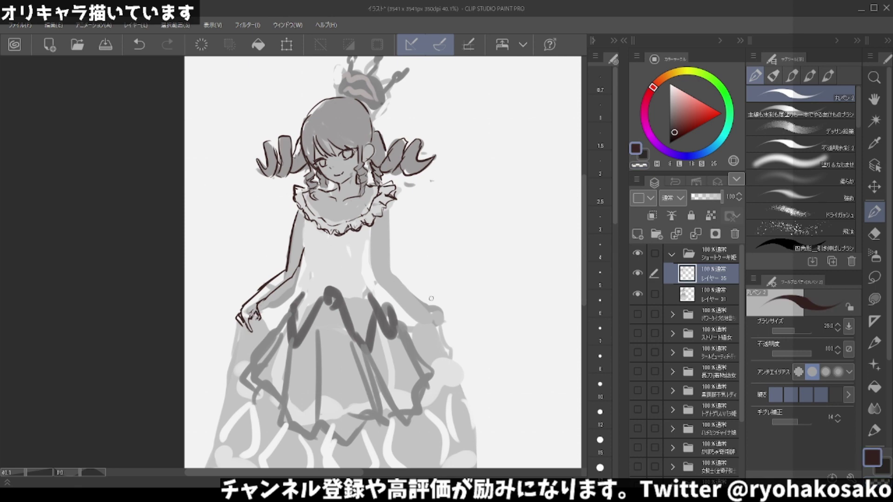
Ink the outer and inner lines of the right upper arm.
drag(419, 298, 435, 307)
key(ctrl+z)
mouse_move(404, 282)
mouse_down()
mouse_move(440, 313)
mouse_move(431, 325)
mouse_move(429, 311)
mouse_move(444, 320)
mouse_move(396, 302)
mouse_move(417, 320)
mouse_move(383, 290)
mouse_move(386, 241)
mouse_up()
key(ctrl+z)
key(ctrl+z)
key(ctrl+z)
key(ctrl+z)
key(ctrl+z)
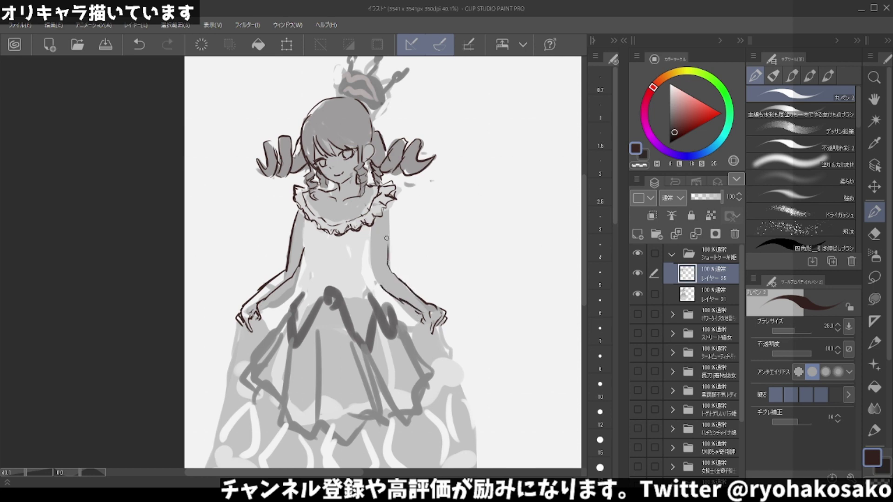
key(ctrl+z)
drag(390, 210, 388, 254)
key(ctrl+z)
drag(389, 207, 386, 264)
drag(371, 225, 372, 263)
key(ctrl+z)
drag(370, 225, 376, 275)
key(c)
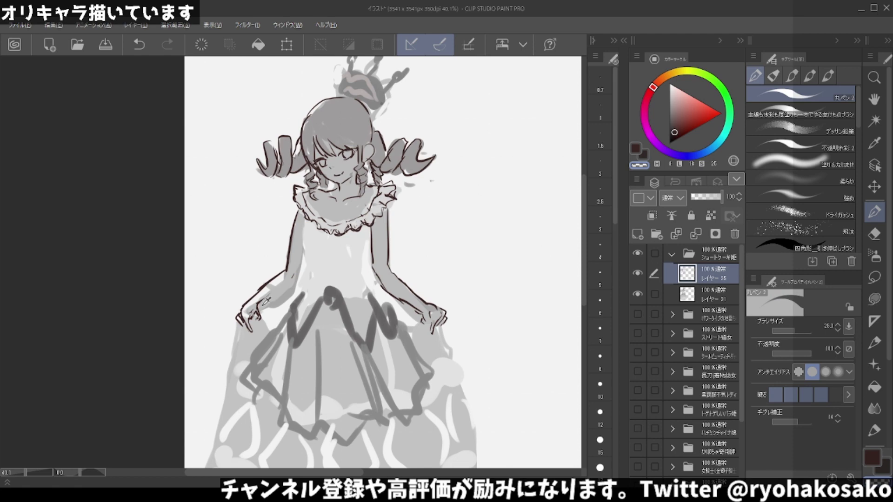
key(c)
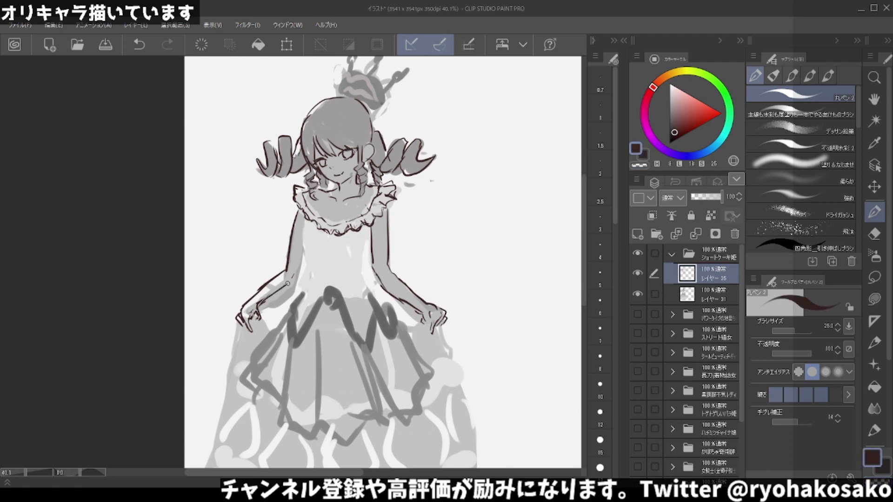
key(ctrl+z)
Ink the left forearm and both side edges of the bodice torso.
drag(273, 296, 297, 278)
key(ctrl+z)
drag(304, 221, 308, 252)
key(ctrl+z)
key(ctrl+z)
drag(304, 222, 298, 303)
drag(371, 230, 361, 259)
key(ctrl+z)
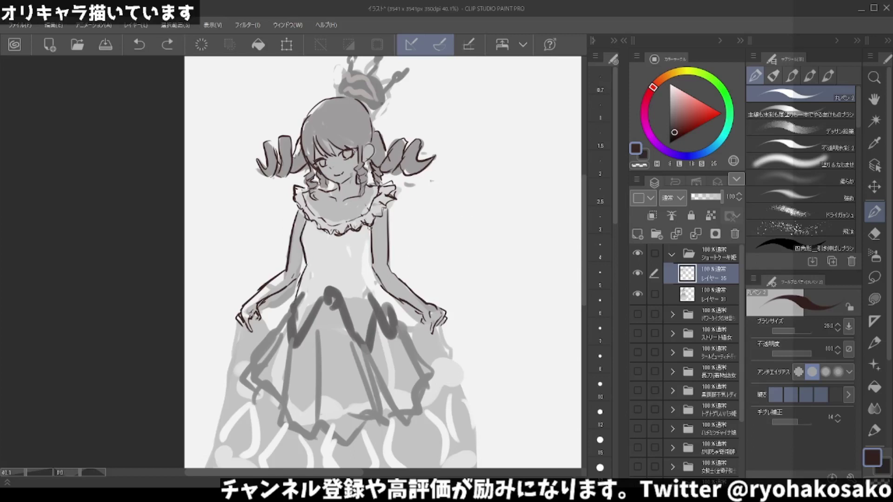
mouse_move(370, 225)
mouse_down()
mouse_move(360, 263)
mouse_move(375, 297)
mouse_up()
Ink the rose brooch's spiral petals and its V-shaped waist band.
scroll(363, 290, down, 1)
scroll(358, 297, down, 2)
scroll(349, 314, up, 1)
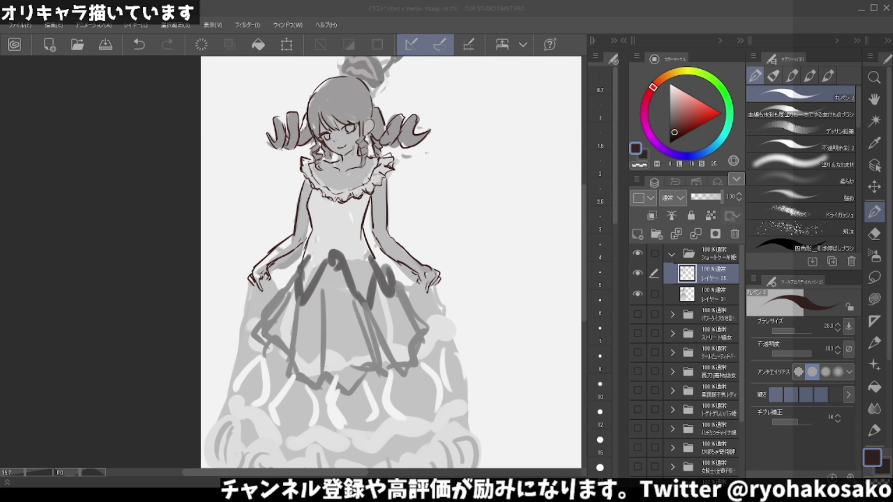
click(325, 4)
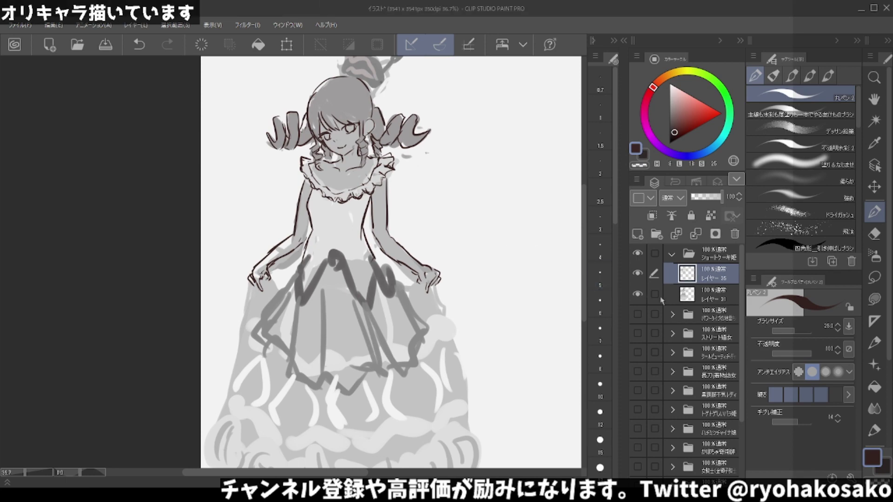
click(638, 273)
mouse_move(329, 268)
mouse_down()
mouse_move(325, 251)
mouse_move(341, 246)
mouse_move(331, 269)
mouse_move(343, 259)
mouse_move(349, 270)
mouse_up()
key(ctrl+z)
key(ctrl+z)
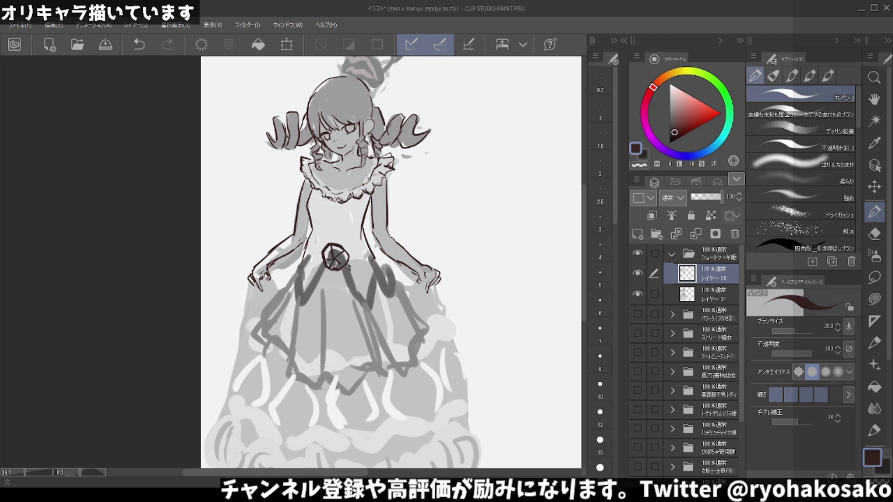
key(ctrl+z)
key(ctrl+z)
mouse_move(334, 252)
mouse_down()
mouse_move(328, 262)
mouse_move(343, 256)
mouse_move(342, 269)
mouse_move(329, 259)
mouse_move(371, 309)
mouse_move(379, 275)
mouse_move(372, 310)
mouse_up()
key(ctrl+z)
key(ctrl+z)
key(ctrl+z)
mouse_move(348, 264)
mouse_down()
mouse_move(372, 302)
mouse_move(375, 275)
mouse_move(396, 303)
mouse_move(392, 265)
mouse_move(380, 272)
mouse_move(390, 285)
mouse_up()
key(ctrl+z)
key(ctrl+z)
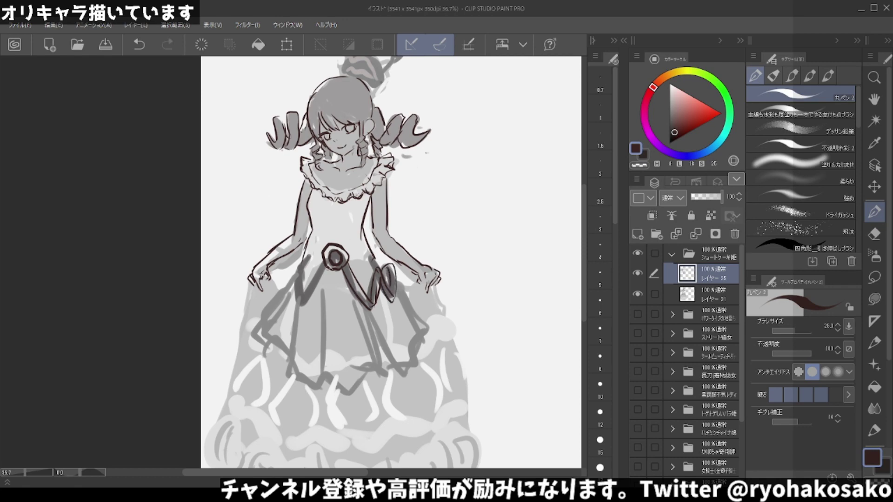
mouse_move(334, 263)
mouse_down()
mouse_move(301, 305)
mouse_move(293, 279)
mouse_move(305, 291)
mouse_move(302, 261)
mouse_move(296, 278)
mouse_up()
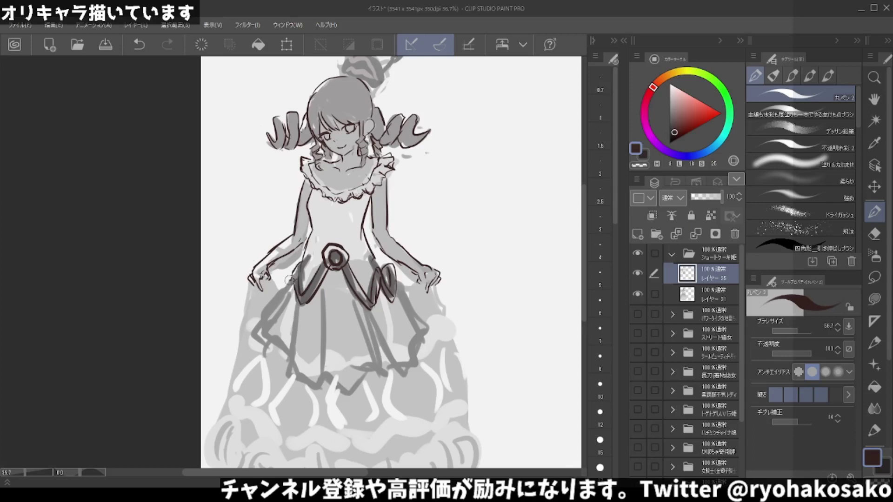
Ink the overskirt's left outline, centre line, hem and right side.
drag(291, 279, 263, 323)
key(ctrl+z)
drag(291, 279, 263, 323)
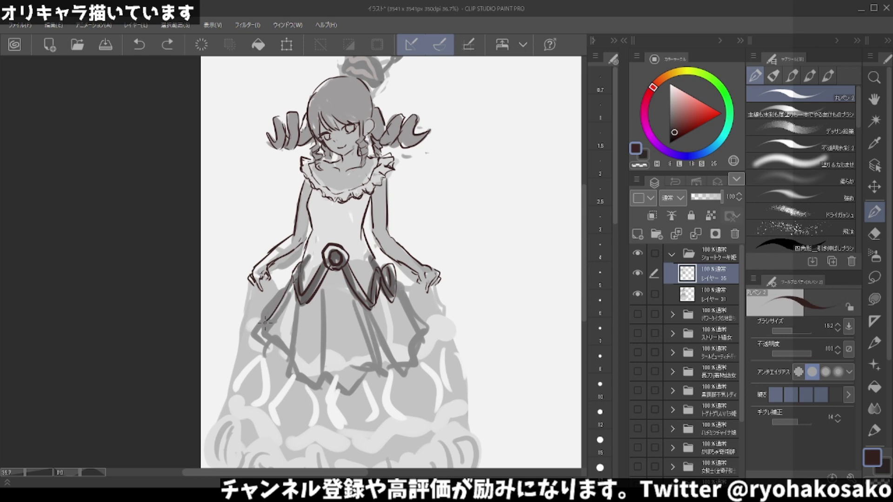
key(ctrl+z)
mouse_move(291, 280)
mouse_down()
mouse_move(259, 334)
mouse_move(293, 359)
mouse_up()
key(ctrl+z)
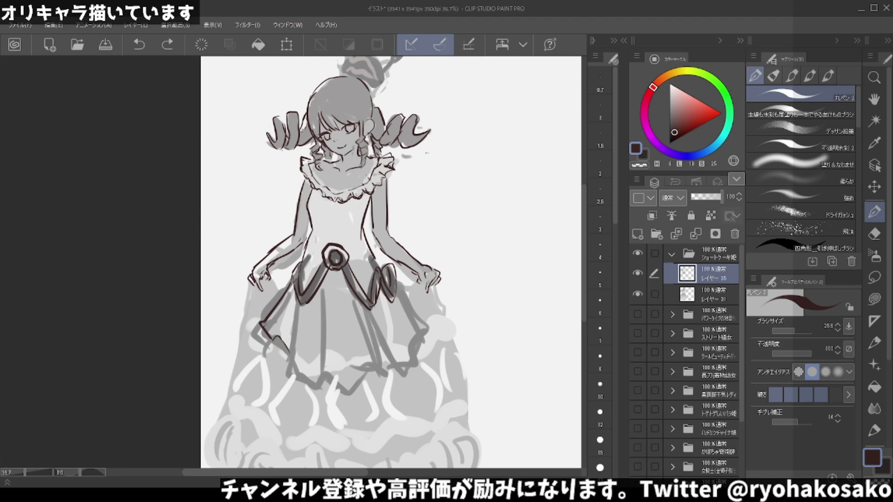
drag(261, 332, 279, 343)
mouse_move(298, 309)
mouse_down()
mouse_move(289, 370)
mouse_move(328, 383)
mouse_move(321, 290)
mouse_up()
mouse_move(325, 321)
mouse_down()
mouse_move(334, 382)
mouse_move(389, 368)
mouse_move(383, 374)
mouse_up()
key(ctrl+z)
key(ctrl+z)
mouse_move(326, 340)
mouse_down()
mouse_move(335, 386)
mouse_move(364, 375)
mouse_move(359, 308)
mouse_move(384, 371)
mouse_up()
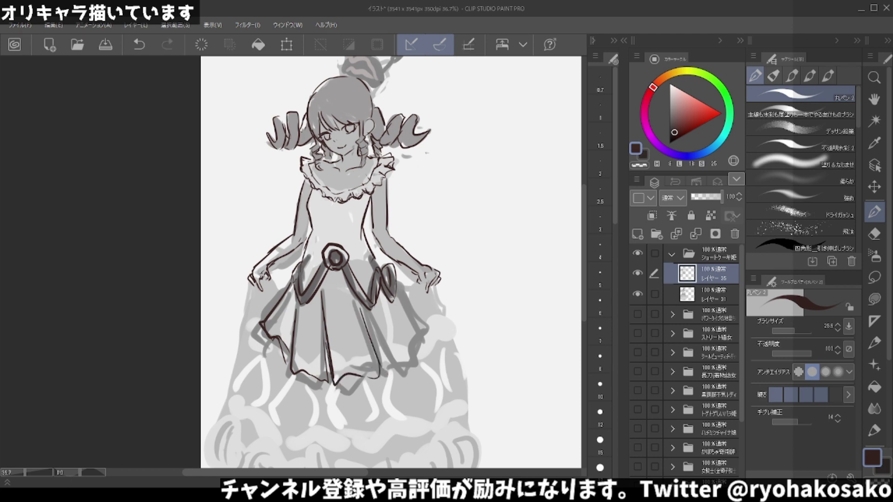
mouse_move(390, 298)
mouse_down()
mouse_move(421, 347)
mouse_move(400, 358)
mouse_move(425, 348)
mouse_move(378, 375)
mouse_move(408, 352)
mouse_up()
key(ctrl+z)
key(ctrl+z)
key(ctrl+z)
Add short and vertical fold lines across the overskirt.
key(ctrl+z)
drag(349, 317, 356, 366)
key(ctrl+z)
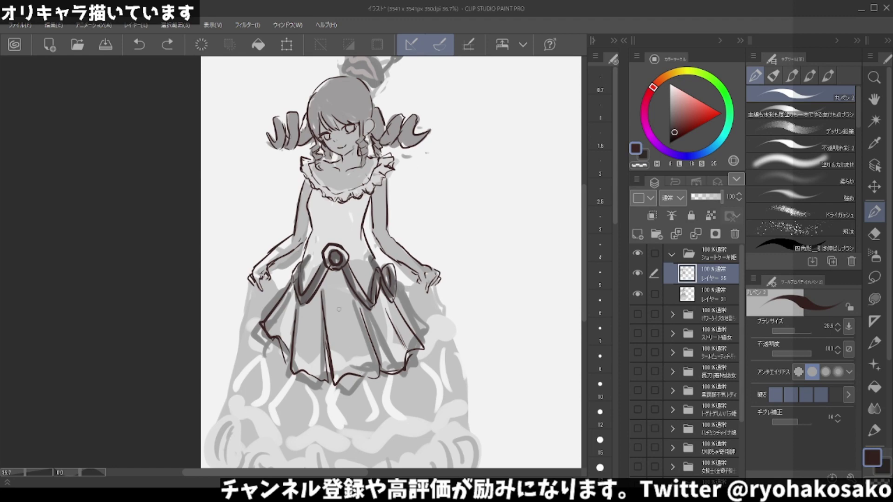
mouse_move(342, 282)
mouse_down()
mouse_move(344, 312)
mouse_move(338, 302)
mouse_move(334, 312)
mouse_up()
key(ctrl+z)
key(ctrl+z)
mouse_move(332, 277)
mouse_down()
mouse_move(335, 309)
mouse_move(358, 320)
mouse_up()
drag(320, 293, 323, 332)
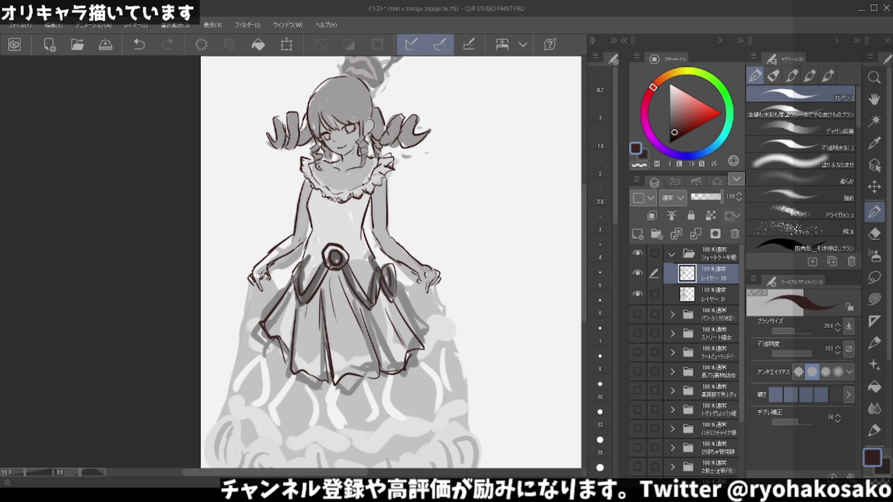
Touch up the short strokes below the left and right hands.
mouse_move(290, 274)
mouse_down()
mouse_move(272, 290)
mouse_move(281, 289)
mouse_move(269, 286)
mouse_move(261, 308)
mouse_up()
key(ctrl+z)
key(ctrl+z)
key(ctrl+z)
drag(285, 276, 261, 310)
mouse_move(403, 270)
mouse_down()
mouse_move(420, 308)
mouse_move(403, 318)
mouse_up()
key(ctrl+z)
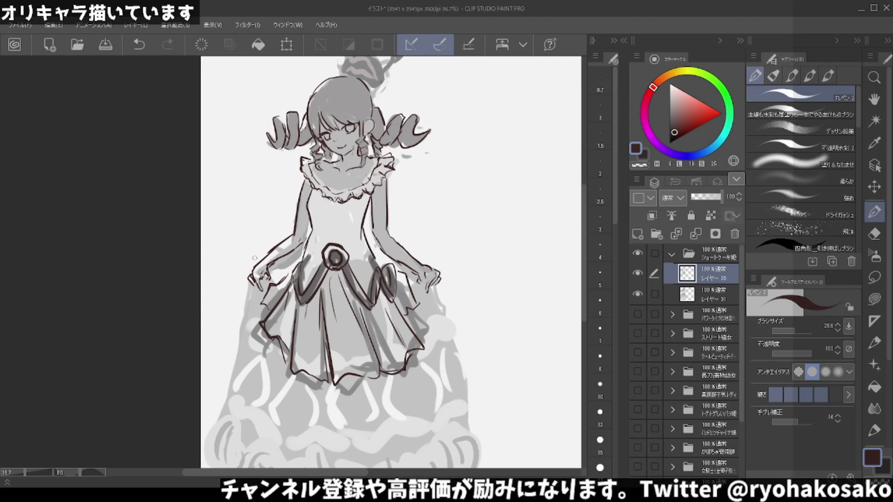
Ink long lines down the left and right sides of the underskirt.
scroll(296, 278, down, 3)
scroll(279, 218, down, 3)
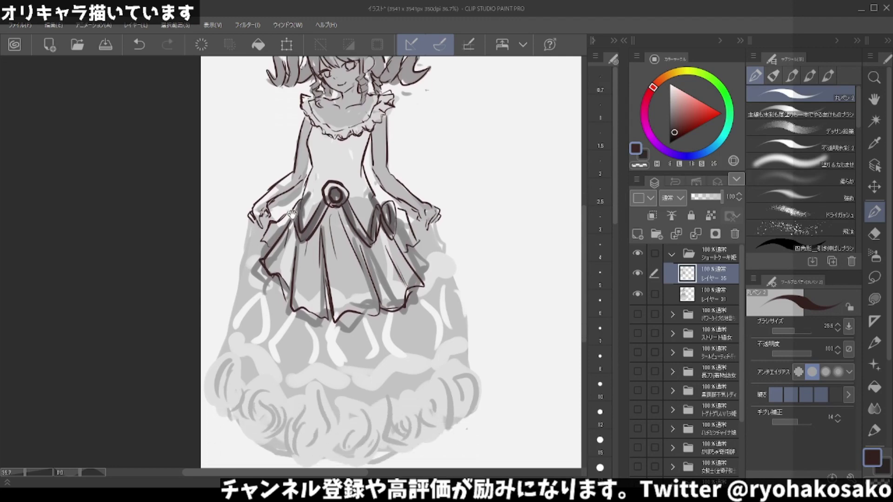
scroll(258, 160, down, 2)
drag(264, 146, 248, 228)
key(ctrl+z)
mouse_move(274, 142)
mouse_down()
mouse_move(249, 200)
mouse_move(234, 293)
mouse_up()
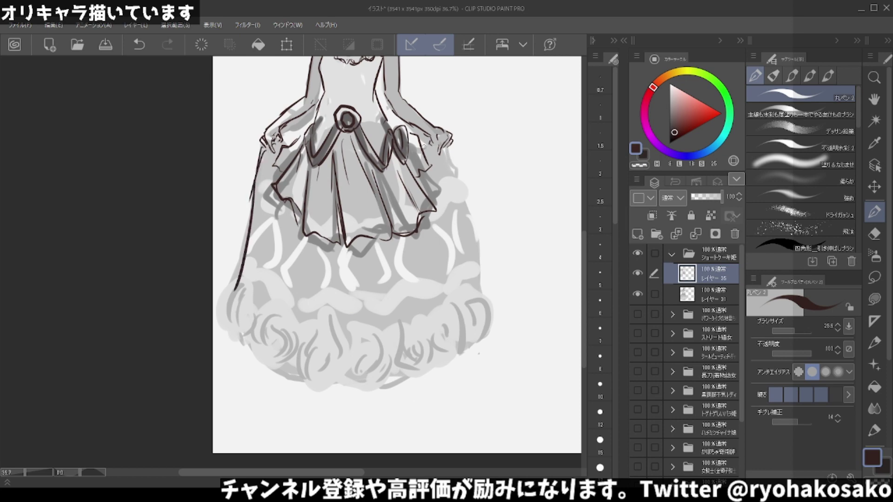
mouse_move(423, 138)
mouse_down()
mouse_move(448, 160)
mouse_move(477, 258)
mouse_up()
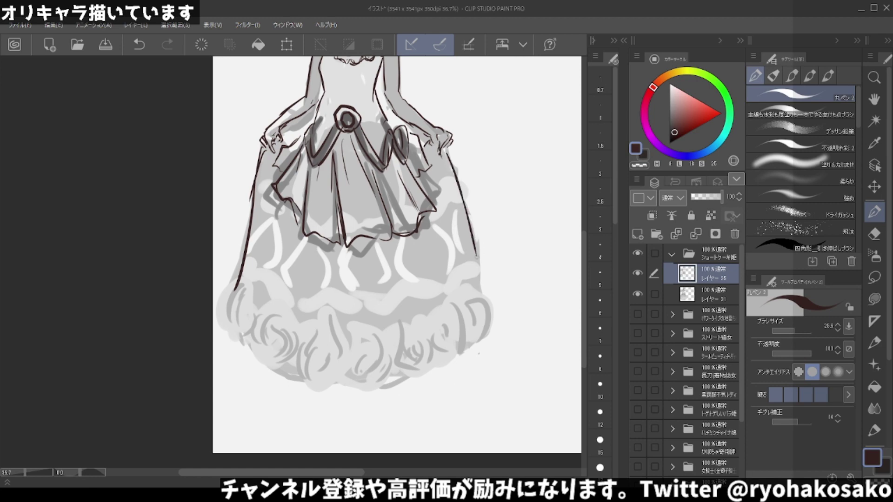
key(ctrl+z)
drag(448, 154, 474, 233)
key(ctrl+z)
key(ctrl+z)
mouse_move(444, 153)
mouse_down()
mouse_move(462, 185)
mouse_move(438, 193)
mouse_up()
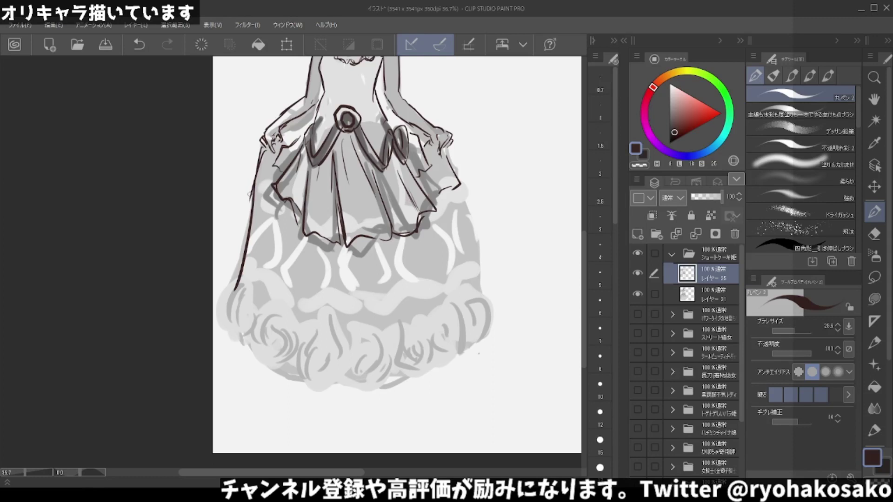
Erase and redraw the skirt's side edges and add the left ruffle line.
key(c)
drag(251, 195, 235, 291)
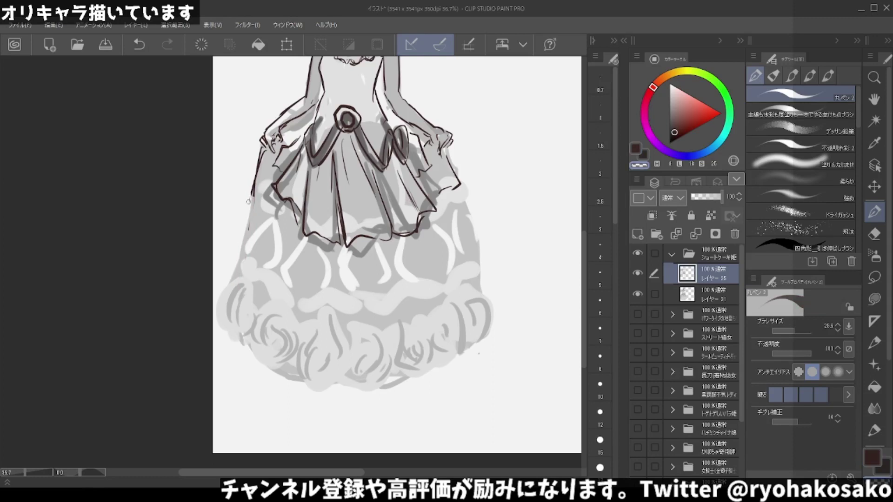
key(c)
drag(254, 186, 271, 195)
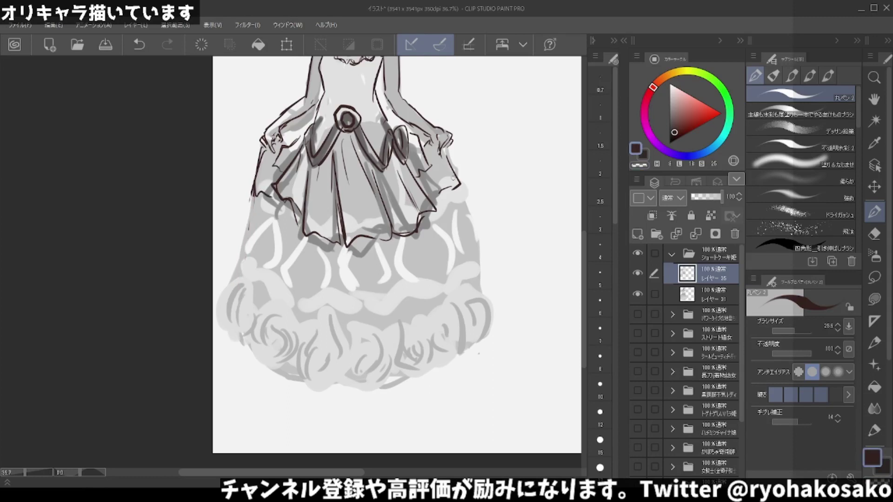
mouse_move(458, 181)
mouse_down()
mouse_move(470, 197)
mouse_move(432, 225)
mouse_move(442, 210)
mouse_up()
key(ctrl+z)
drag(297, 212, 257, 197)
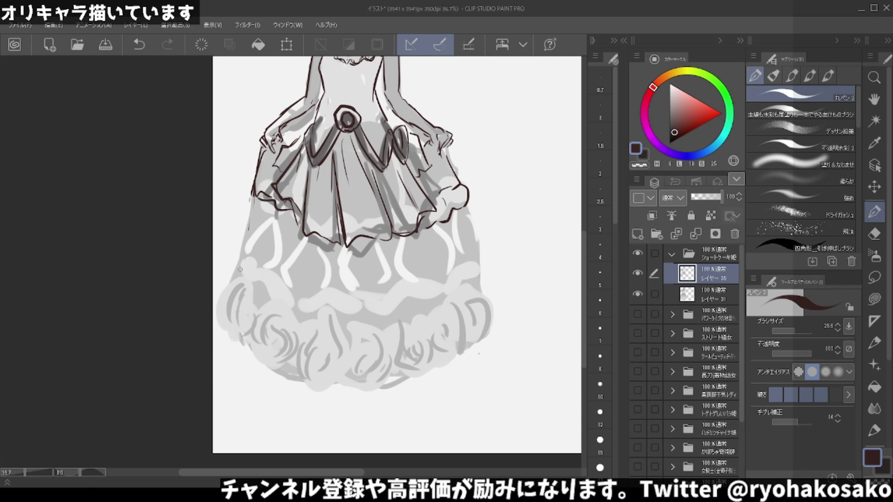
drag(252, 201, 242, 258)
key(ctrl+z)
drag(252, 215, 247, 246)
drag(465, 208, 477, 251)
key(ctrl+z)
drag(465, 209, 477, 251)
key(ctrl+z)
drag(465, 210, 477, 252)
Draw the scalloped ruffle line across the skirt and redo its upper-left edge.
mouse_move(236, 263)
mouse_down()
mouse_move(313, 293)
mouse_move(459, 274)
mouse_move(478, 258)
mouse_move(490, 267)
mouse_move(444, 303)
mouse_move(363, 317)
mouse_move(270, 303)
mouse_move(250, 294)
mouse_move(237, 271)
mouse_up()
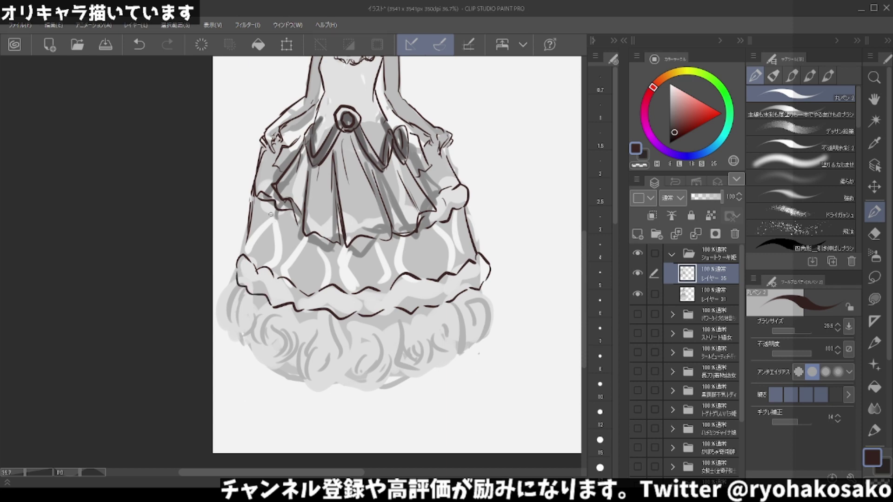
drag(272, 213, 245, 254)
key(ctrl+z)
mouse_move(276, 212)
mouse_down()
mouse_move(244, 254)
mouse_move(285, 249)
mouse_move(278, 269)
mouse_up()
key(ctrl+z)
key(ctrl+z)
mouse_move(271, 217)
mouse_down()
mouse_move(249, 240)
mouse_move(278, 272)
mouse_up()
key(ctrl+z)
key(ctrl+z)
Redraw the short ink stroke where the left hand meets the skirt.
scroll(392, 246, down, 1)
scroll(392, 247, down, 1)
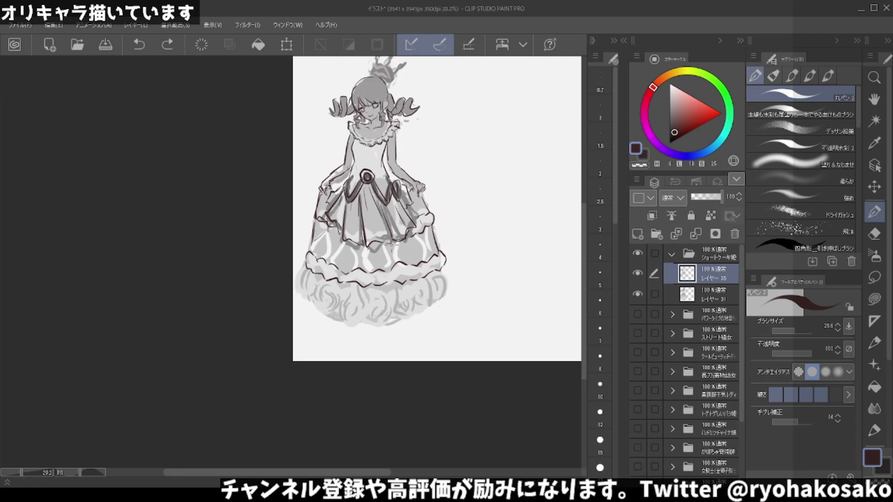
scroll(403, 153, up, 1)
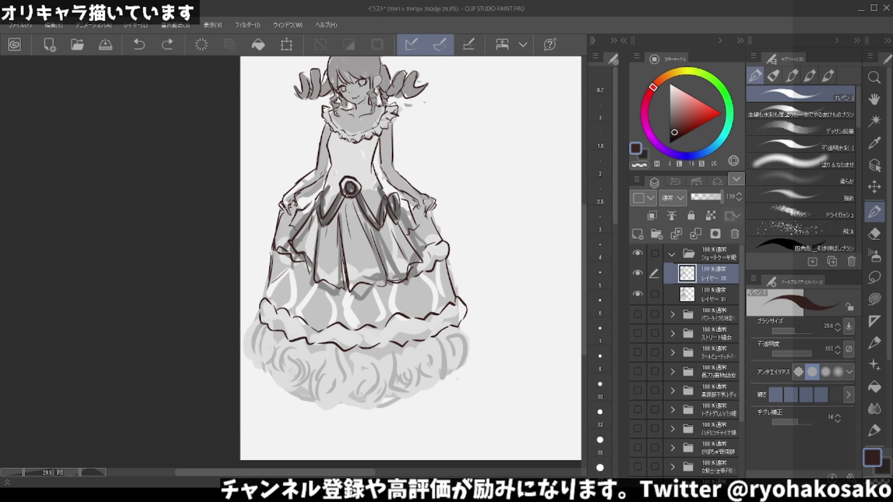
drag(381, 183, 391, 195)
key(ctrl+z)
drag(380, 192, 373, 182)
key(ctrl+z)
drag(379, 184, 373, 179)
Resize the pen to about 43 and outline the skirt's lower-right ball shape.
key(c)
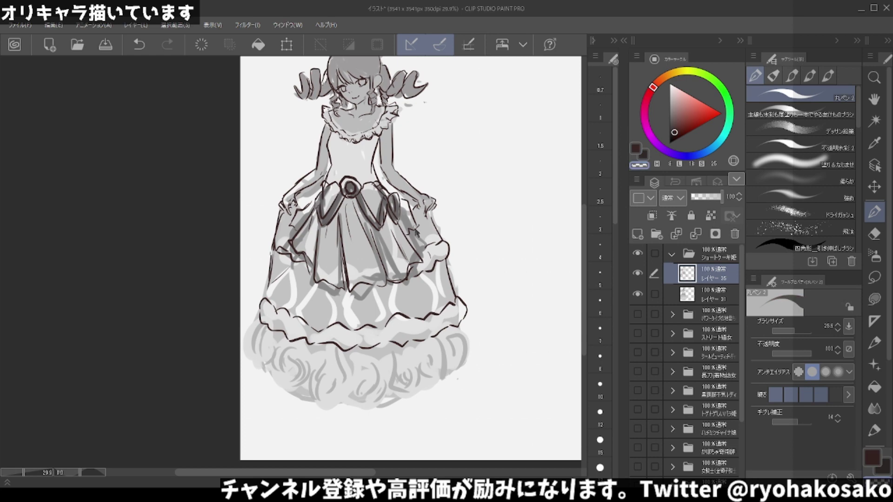
drag(415, 222, 405, 214)
key(c)
drag(393, 199, 428, 244)
key(ctrl+z)
drag(410, 215, 439, 263)
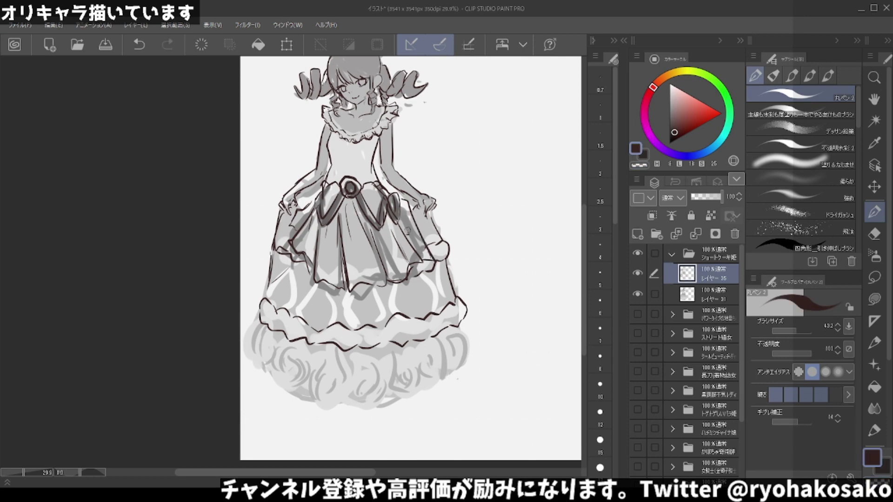
Erase stray lines near the left hand and redraw along the hand and skirt edge.
key(c)
drag(302, 208, 296, 217)
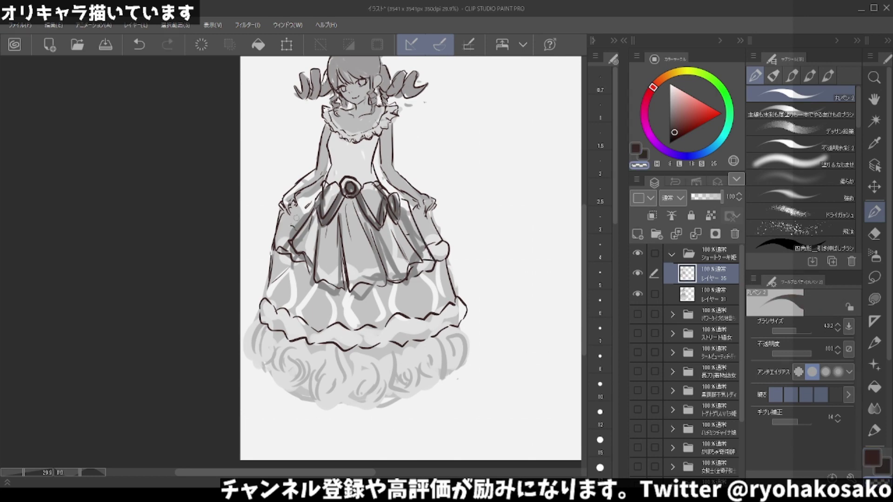
key(c)
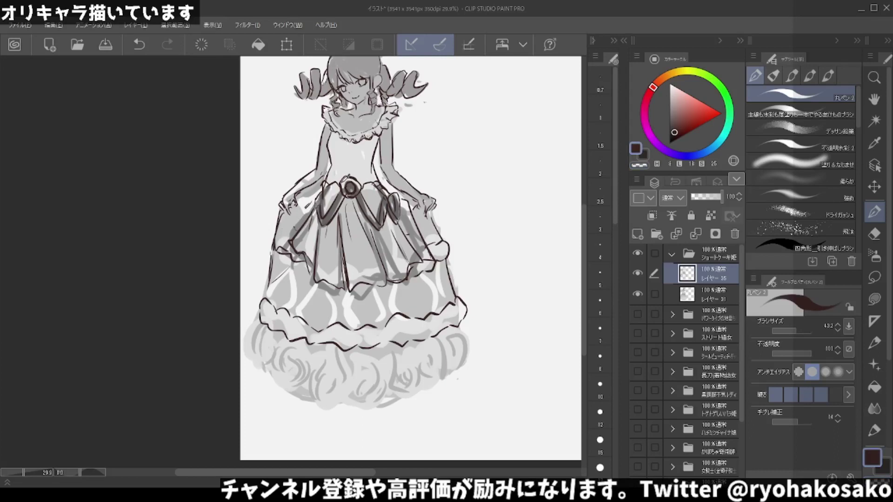
drag(317, 197, 286, 221)
key(c)
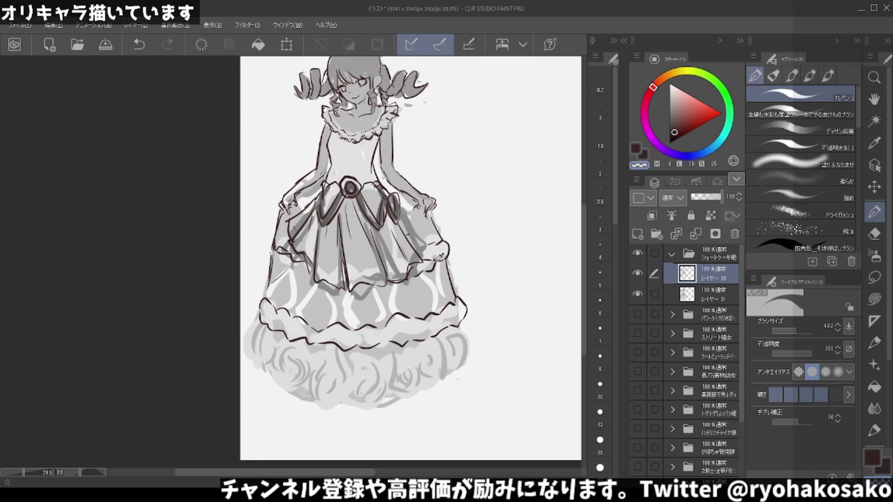
key(c)
key(ctrl+z)
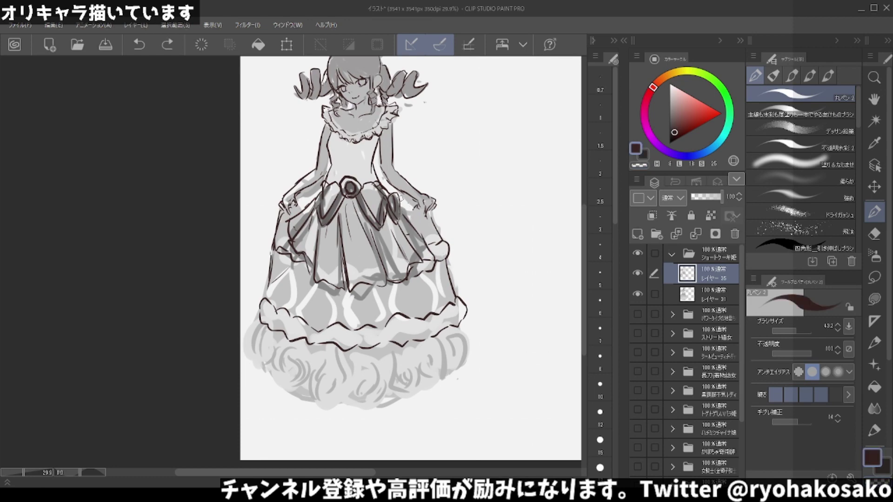
Redraw and trim the ink line along the skirt's right edge.
drag(401, 202, 430, 270)
key(c)
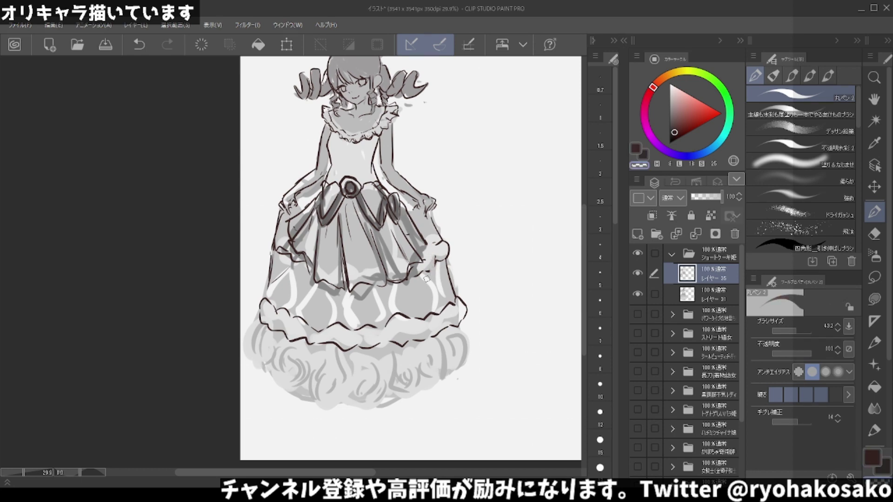
key(c)
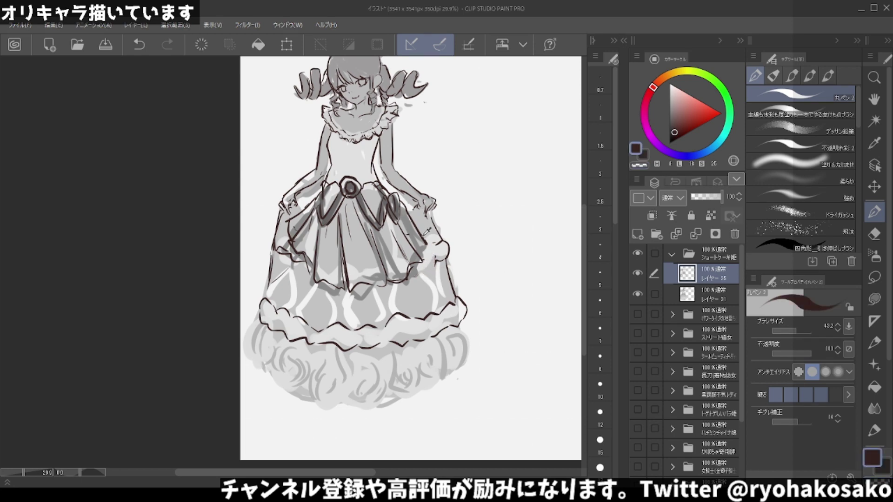
drag(427, 239, 421, 257)
key(ctrl+z)
drag(430, 241, 441, 253)
key(c)
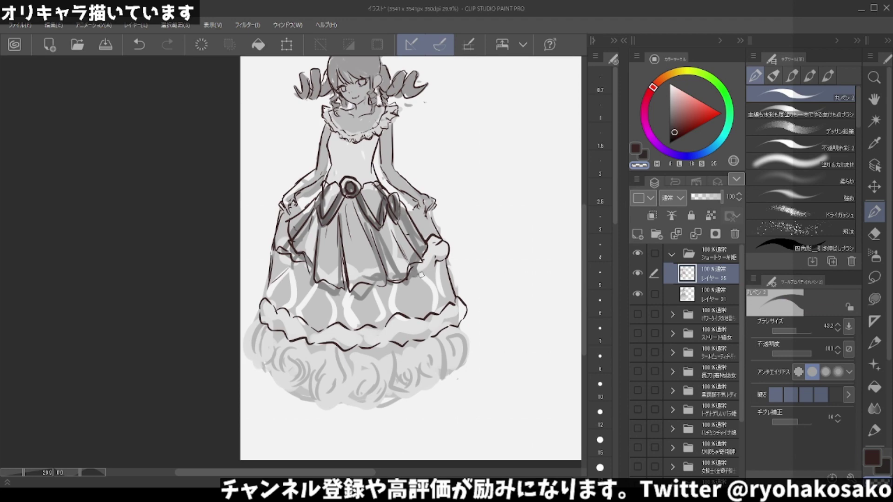
key(c)
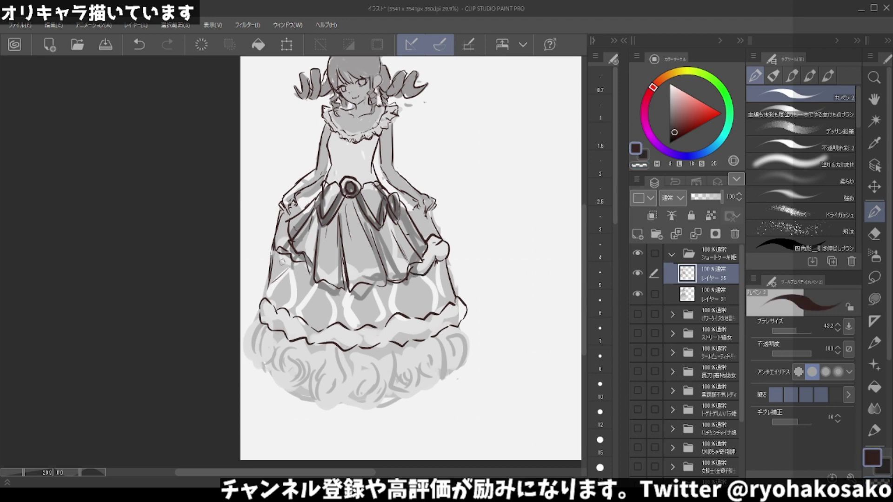
scroll(311, 243, down, 1)
Draw and redo short strokes at the skirt's left edge.
scroll(310, 243, down, 2)
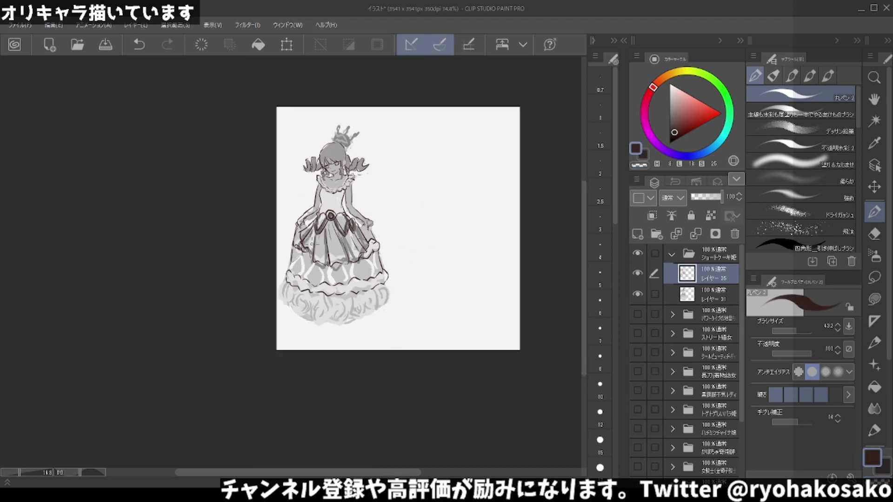
scroll(310, 243, up, 2)
scroll(312, 246, up, 1)
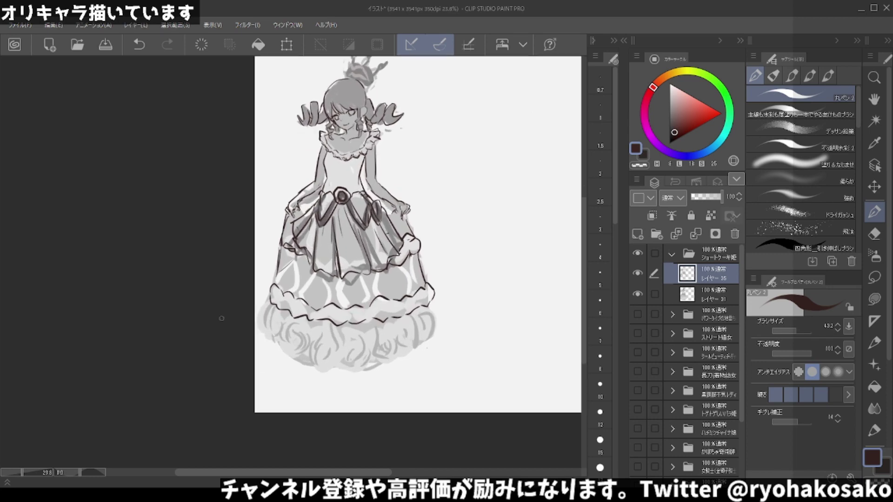
mouse_move(269, 334)
mouse_down()
mouse_move(273, 300)
mouse_move(282, 333)
mouse_move(273, 328)
mouse_up()
key(ctrl+z)
key(ctrl+z)
key(ctrl+z)
Draw longer curves down the skirt's left edge and lower-left ruffle.
key(ctrl+z)
drag(266, 305, 262, 334)
key(ctrl+z)
mouse_move(271, 301)
mouse_down()
mouse_move(260, 323)
mouse_move(268, 338)
mouse_up()
key(ctrl+z)
key(ctrl+z)
drag(272, 296, 267, 339)
key(ctrl+z)
mouse_move(277, 307)
mouse_down()
mouse_move(282, 344)
mouse_move(317, 348)
mouse_up()
key(ctrl+z)
key(ctrl+z)
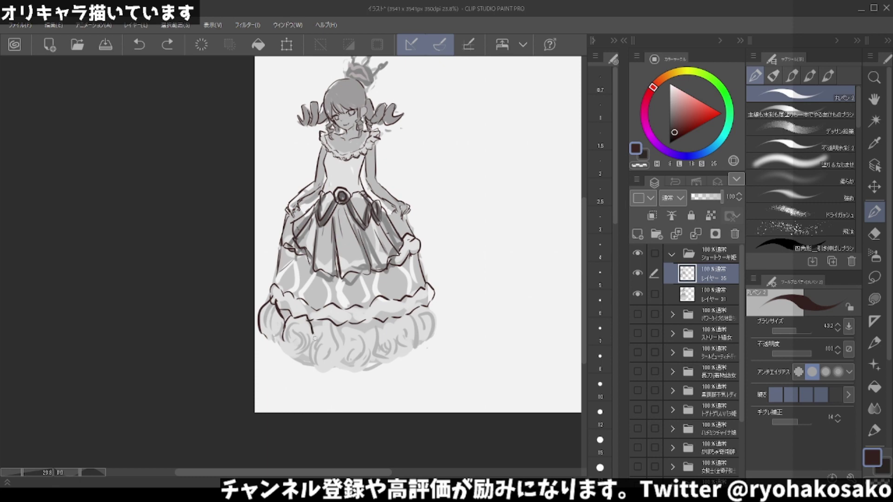
mouse_move(284, 324)
mouse_down()
mouse_move(279, 341)
mouse_move(289, 330)
mouse_move(292, 356)
mouse_move(306, 355)
mouse_up()
key(ctrl+z)
Outline petal shapes across the middle of the lower skirt ruffle.
drag(331, 328, 345, 362)
mouse_move(321, 326)
mouse_down()
mouse_move(322, 368)
mouse_move(339, 355)
mouse_up()
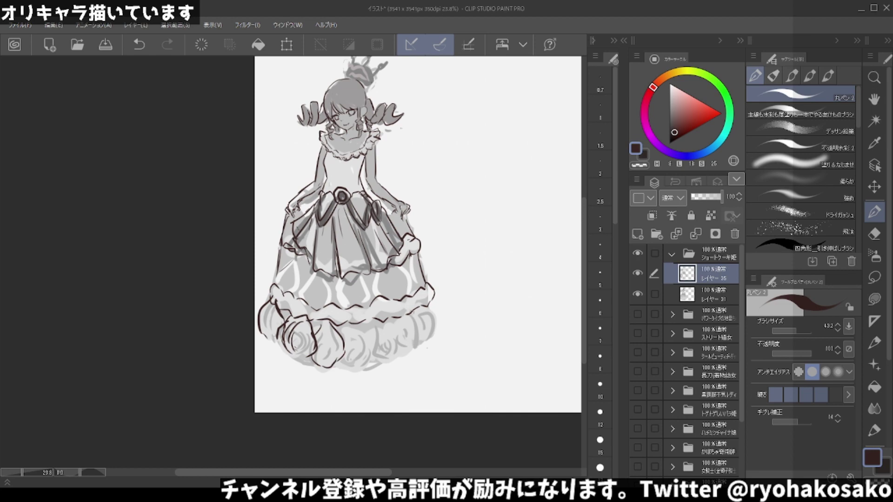
mouse_move(327, 326)
mouse_down()
mouse_move(324, 314)
mouse_move(325, 335)
mouse_move(363, 359)
mouse_up()
key(ctrl+z)
drag(361, 368, 347, 344)
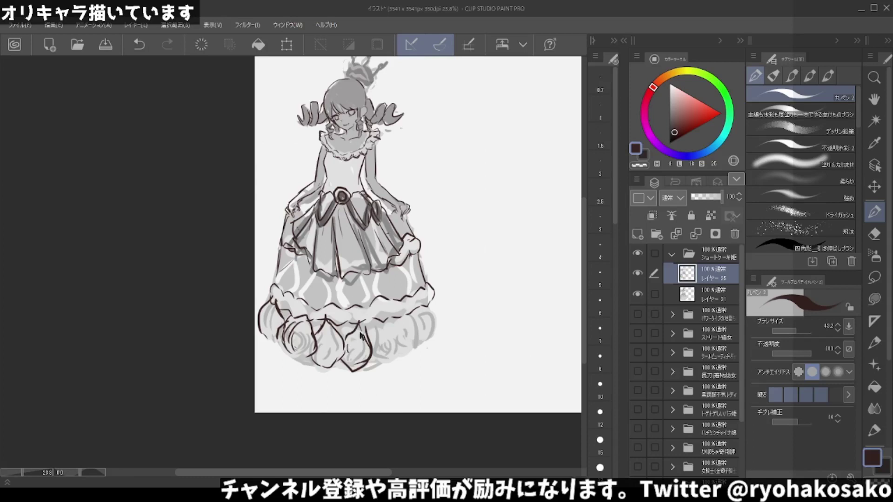
key(ctrl+z)
mouse_move(365, 341)
mouse_down()
mouse_move(344, 339)
mouse_move(403, 353)
mouse_up()
key(ctrl+z)
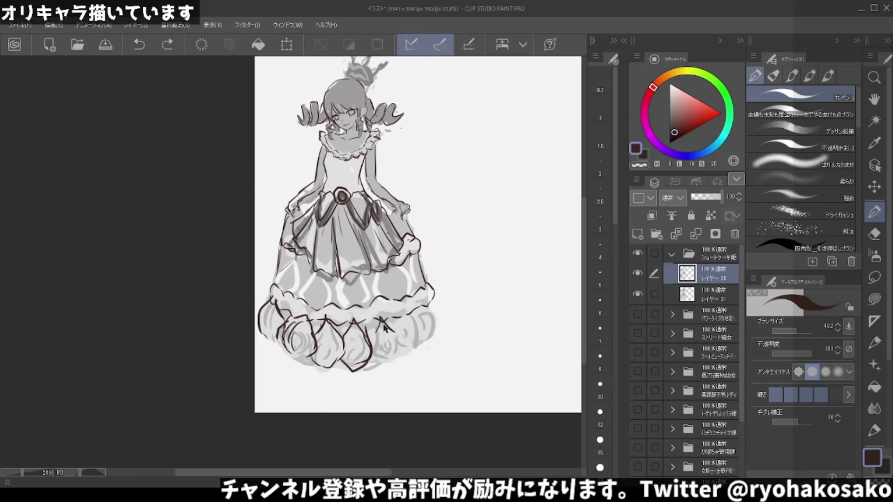
mouse_move(382, 314)
mouse_down()
mouse_move(396, 339)
mouse_move(373, 362)
mouse_up()
key(ctrl+z)
Outline the bottom left and right skirt petals, redoing unwanted strokes.
mouse_move(395, 329)
mouse_down()
mouse_move(403, 342)
mouse_move(393, 368)
mouse_move(379, 367)
mouse_move(401, 356)
mouse_up()
key(ctrl+z)
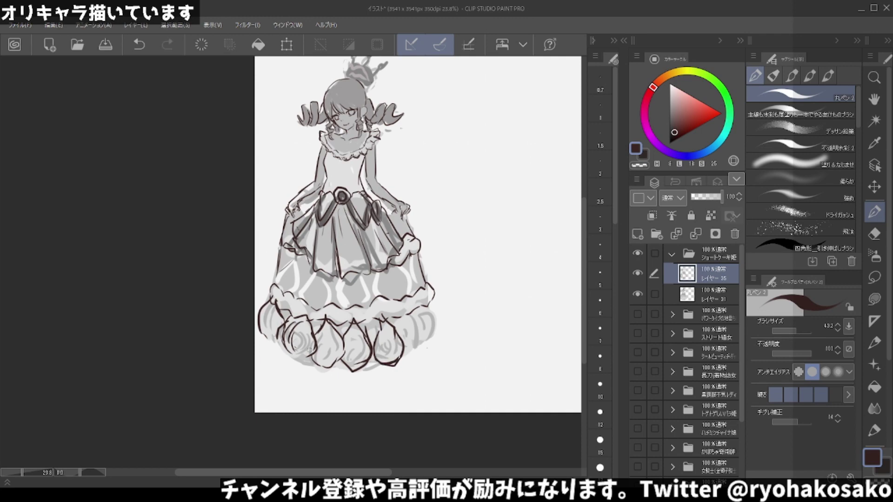
drag(303, 358, 284, 348)
mouse_move(410, 356)
mouse_down()
mouse_move(423, 340)
mouse_move(408, 312)
mouse_move(400, 328)
mouse_move(447, 318)
mouse_move(426, 298)
mouse_move(446, 314)
mouse_move(440, 339)
mouse_move(424, 345)
mouse_up()
key(ctrl+z)
mouse_move(437, 314)
mouse_down()
mouse_move(437, 339)
mouse_move(411, 344)
mouse_up()
key(ctrl+z)
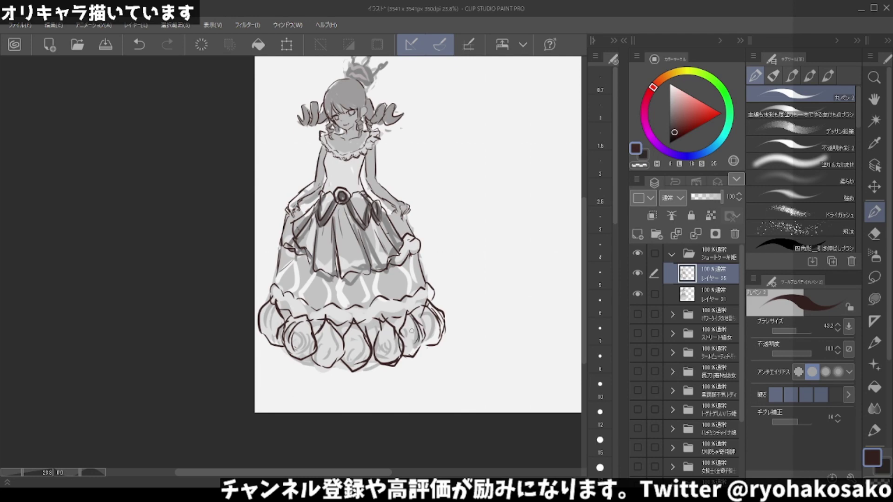
Ink the right, middle and next lower skirt petals, redoing stray strokes.
key(ctrl+z)
mouse_move(404, 325)
mouse_down()
mouse_move(406, 340)
mouse_move(427, 327)
mouse_up()
drag(344, 326, 366, 359)
mouse_move(385, 329)
mouse_down()
mouse_move(381, 350)
mouse_move(395, 357)
mouse_move(384, 364)
mouse_up()
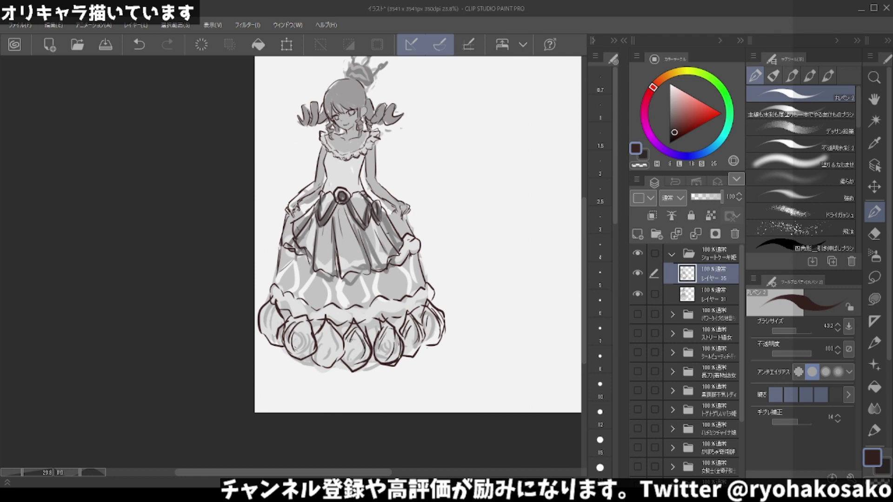
mouse_move(333, 333)
mouse_down()
mouse_move(326, 359)
mouse_move(318, 351)
mouse_up()
key(ctrl+z)
key(ctrl+z)
mouse_move(331, 317)
mouse_down()
mouse_move(318, 361)
mouse_move(336, 368)
mouse_up()
Touch up lines on the lower-left frill and roses, removing one stray mark.
mouse_move(276, 303)
mouse_down()
mouse_move(267, 325)
mouse_move(276, 335)
mouse_move(269, 324)
mouse_up()
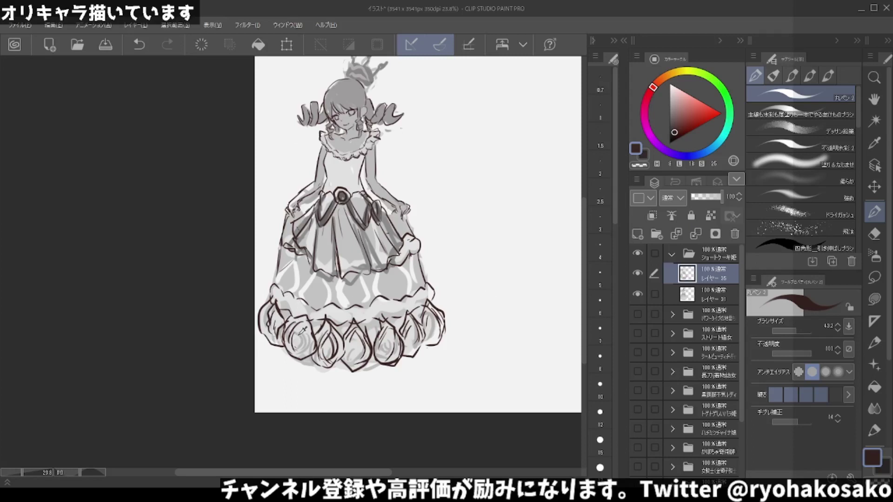
key(c)
key(c)
mouse_move(305, 320)
mouse_down()
mouse_move(297, 344)
mouse_move(309, 349)
mouse_up()
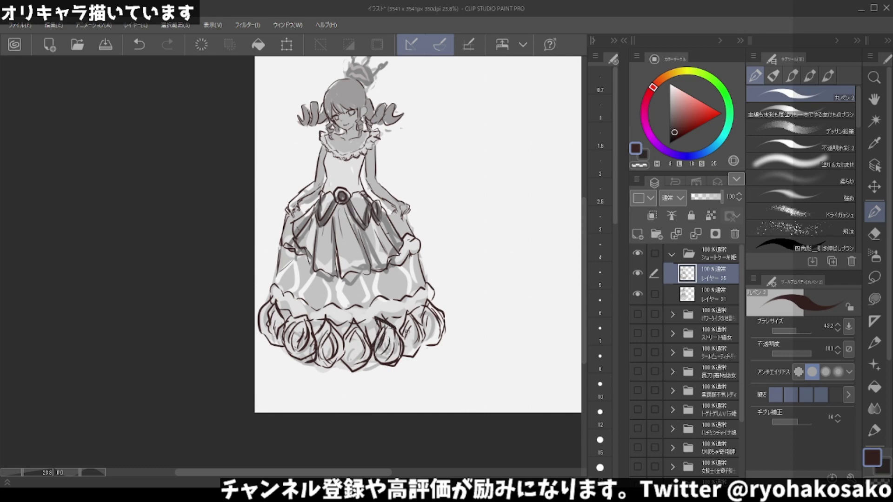
key(ctrl+z)
key(ctrl+z)
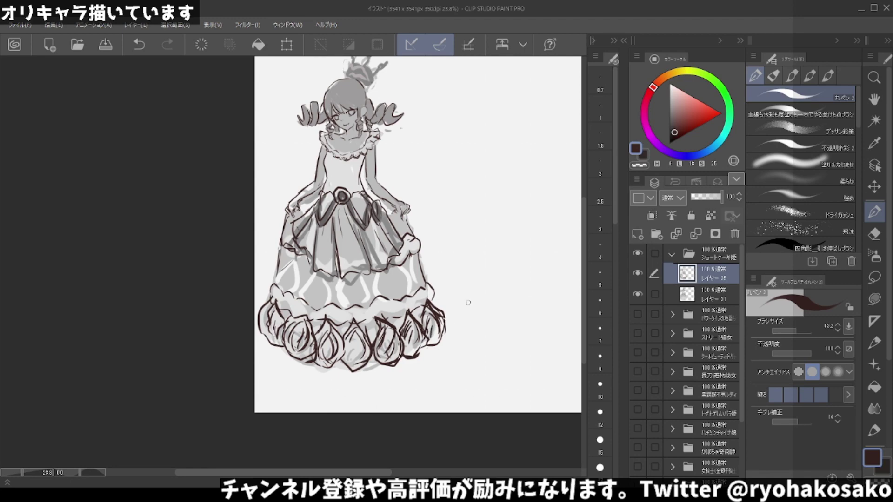
scroll(489, 247, down, 1)
Select only layer 31 and add a new raster layer above it.
scroll(484, 253, down, 1)
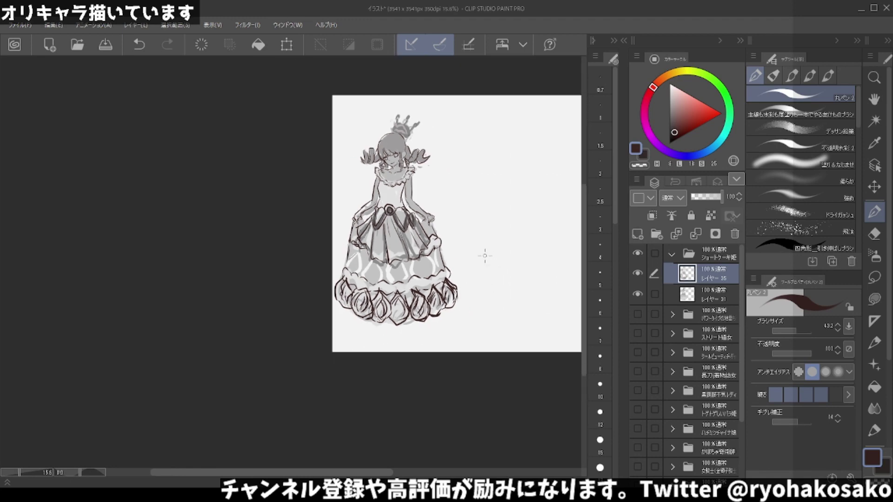
scroll(485, 255, down, 1)
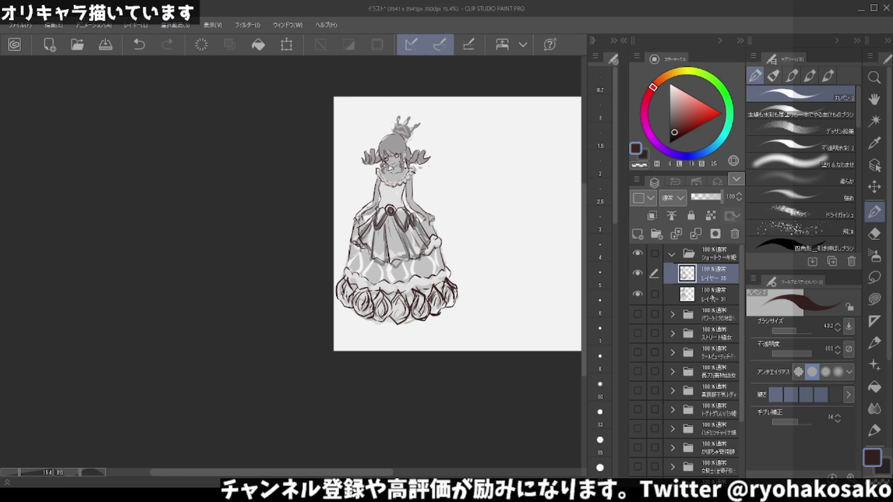
ctrl+click(712, 298)
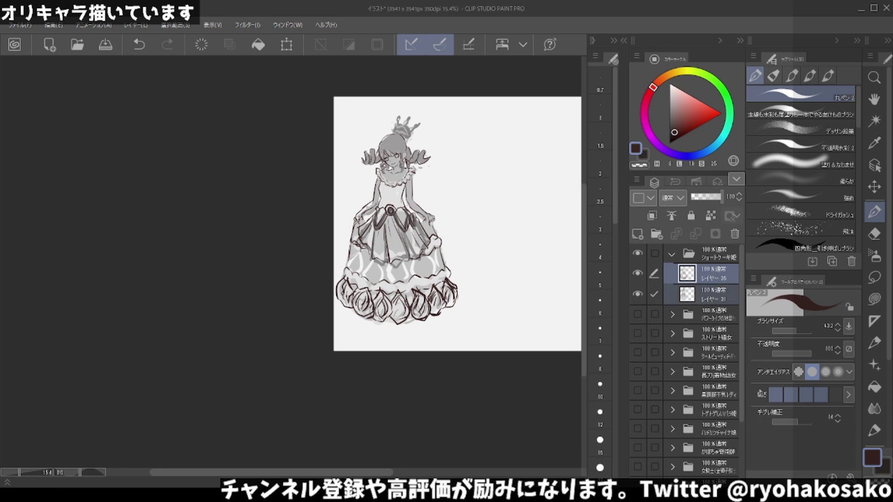
click(710, 299)
scroll(433, 177, up, 1)
scroll(418, 184, up, 1)
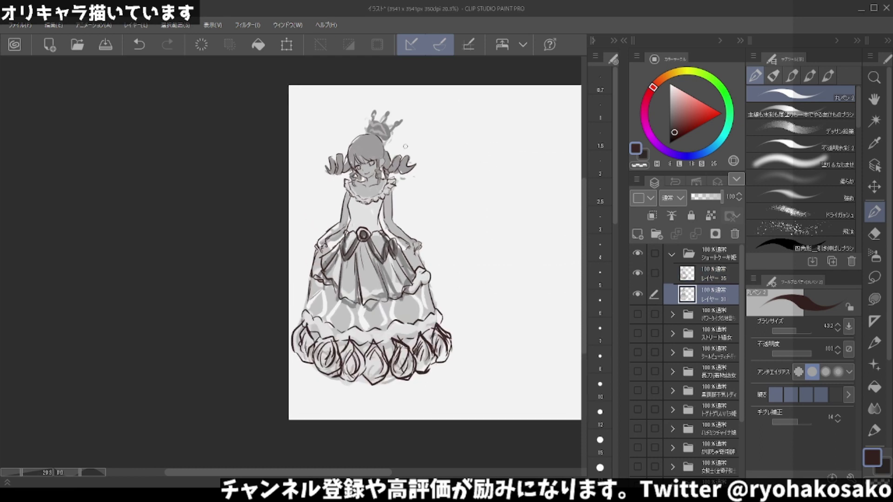
scroll(408, 190, up, 1)
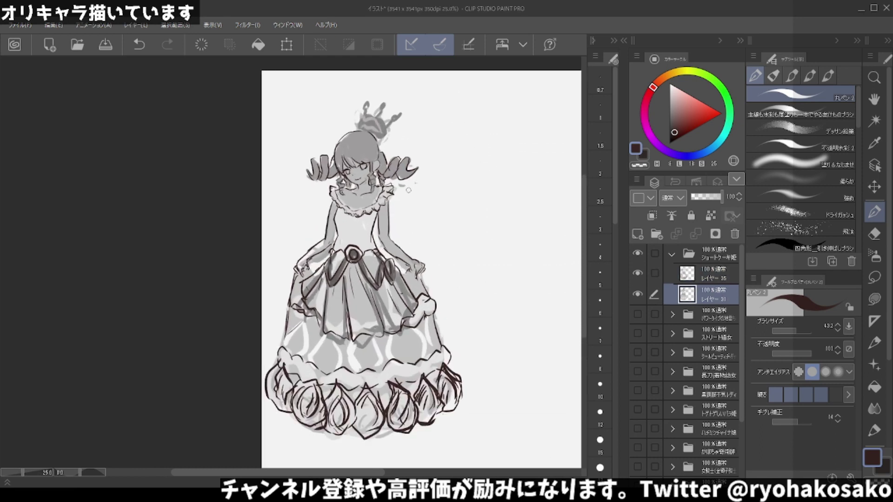
click(637, 234)
Pick magenta-pink and paint the left side and bangs of the hair.
drag(644, 94, 648, 133)
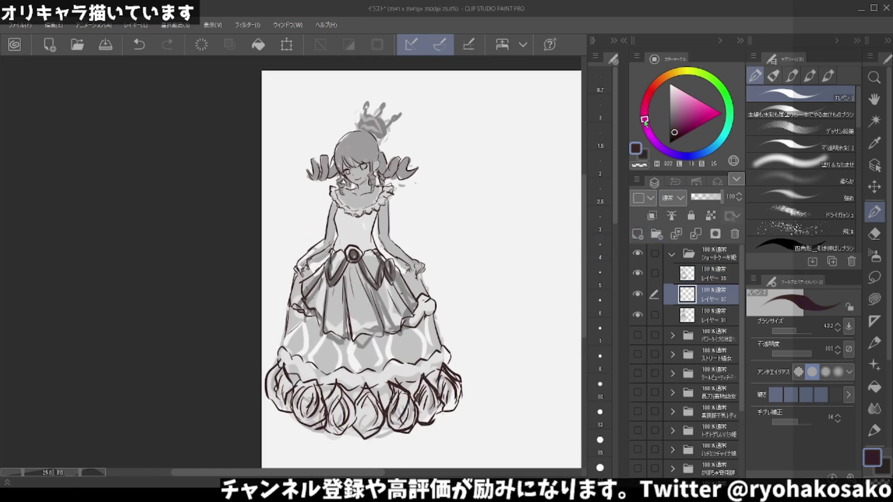
click(692, 99)
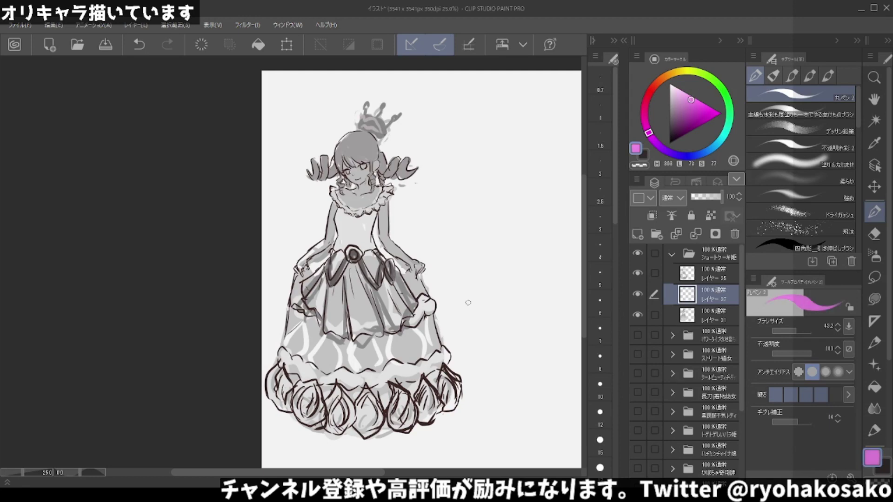
scroll(412, 128, up, 1)
scroll(395, 131, up, 1)
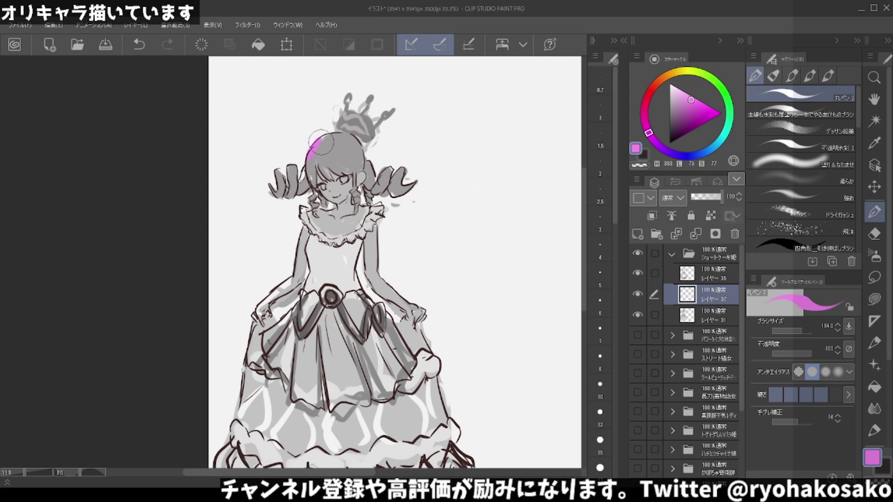
drag(322, 136, 310, 179)
key(ctrl+z)
mouse_move(316, 145)
mouse_down()
mouse_move(328, 174)
mouse_move(331, 137)
mouse_move(353, 149)
mouse_move(340, 158)
mouse_move(349, 160)
mouse_up()
key(ctrl+z)
With a smaller brush, paint both twin-tails pink and clip the layer to the one below.
key(bracketleft)
key(bracketleft)
mouse_move(381, 191)
mouse_down()
mouse_move(400, 171)
mouse_move(407, 190)
mouse_up()
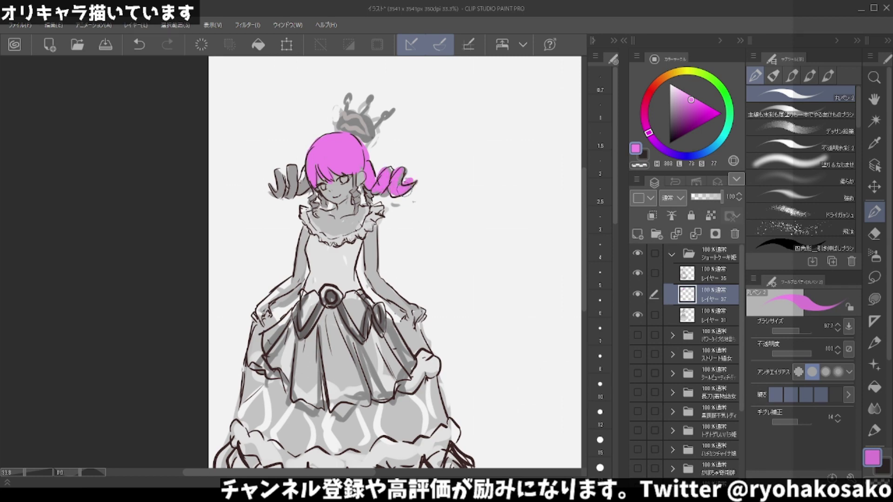
drag(307, 166, 301, 185)
click(652, 215)
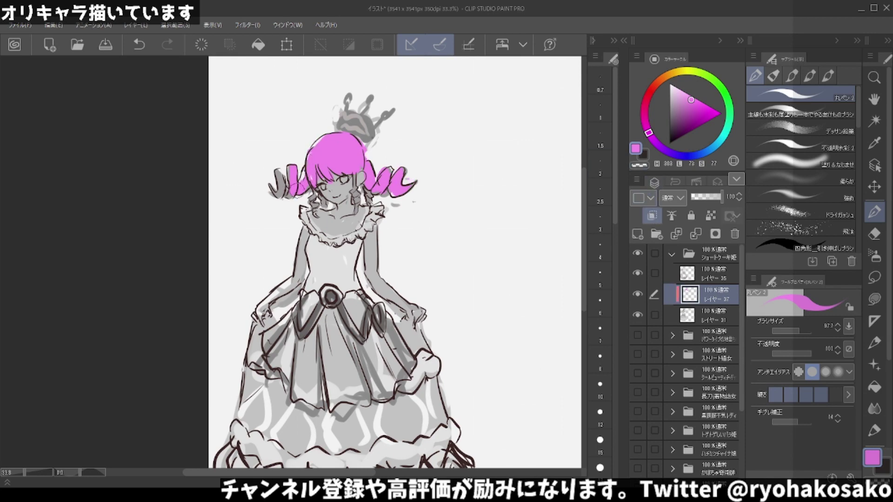
mouse_move(286, 200)
mouse_down()
mouse_move(278, 176)
mouse_move(269, 198)
mouse_up()
Undo stray grey marks on the hair and touch up pink on its right side.
click(702, 311)
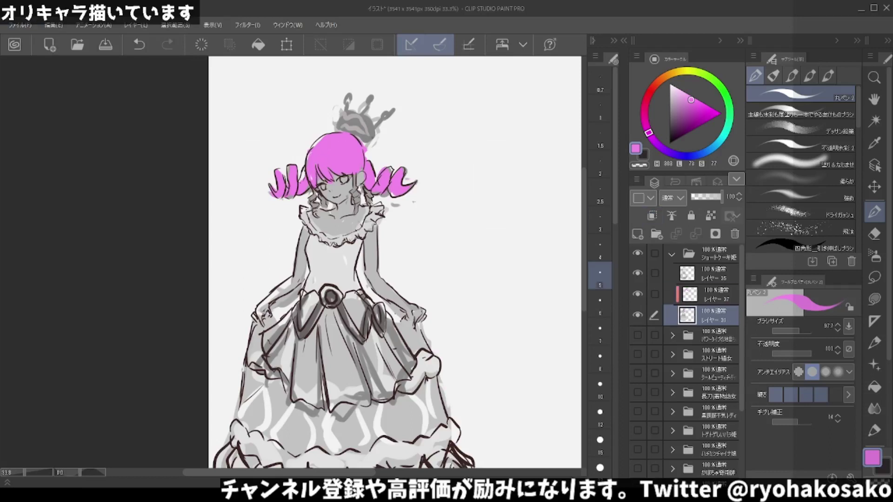
alt+click(307, 172)
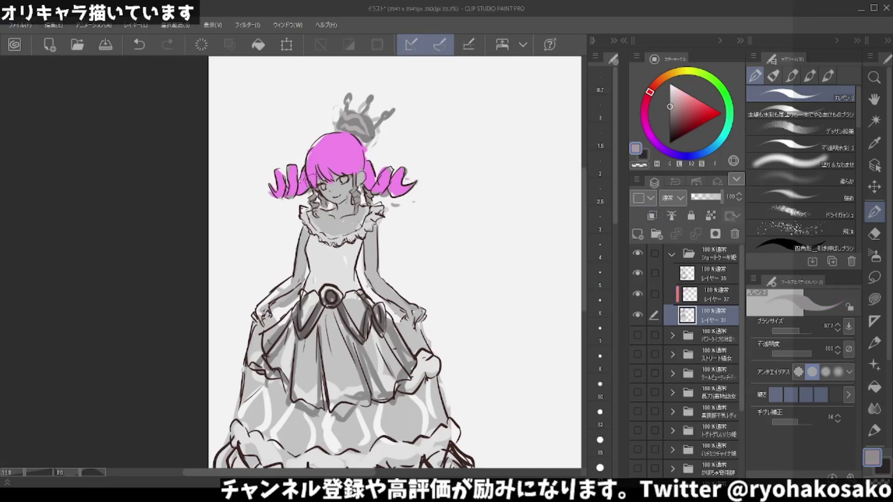
drag(325, 136, 308, 148)
key(ctrl+z)
click(717, 298)
alt+click(373, 166)
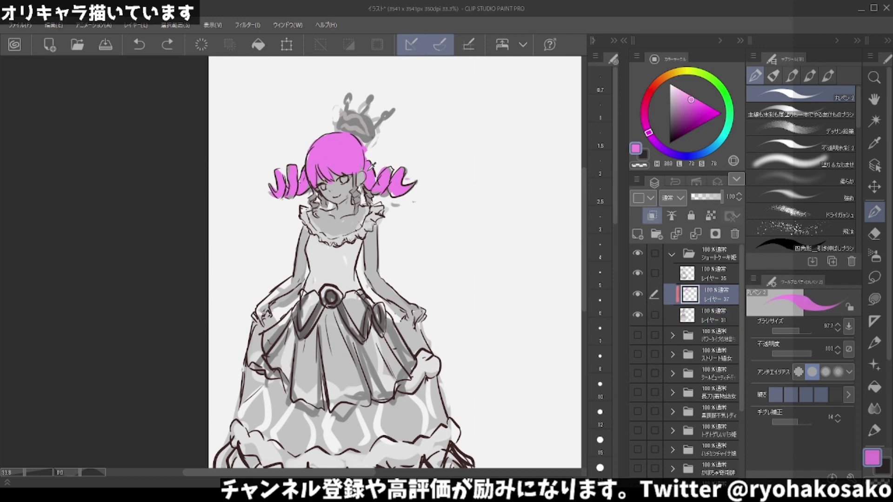
drag(388, 186, 373, 200)
With transparent pixels locked, recolour the hair a darker, redder pink using a large brush.
drag(647, 133, 644, 108)
drag(319, 149, 372, 153)
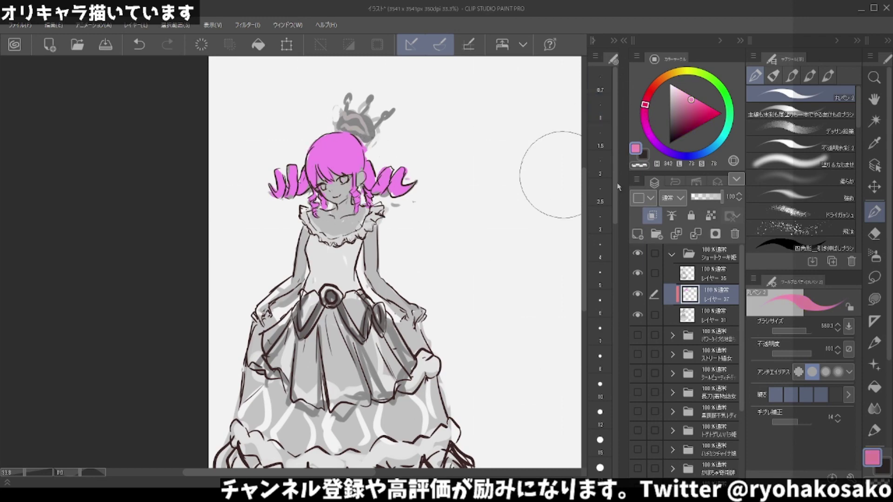
click(711, 215)
mouse_move(435, 193)
mouse_down()
mouse_move(321, 154)
mouse_move(289, 173)
mouse_move(374, 179)
mouse_up()
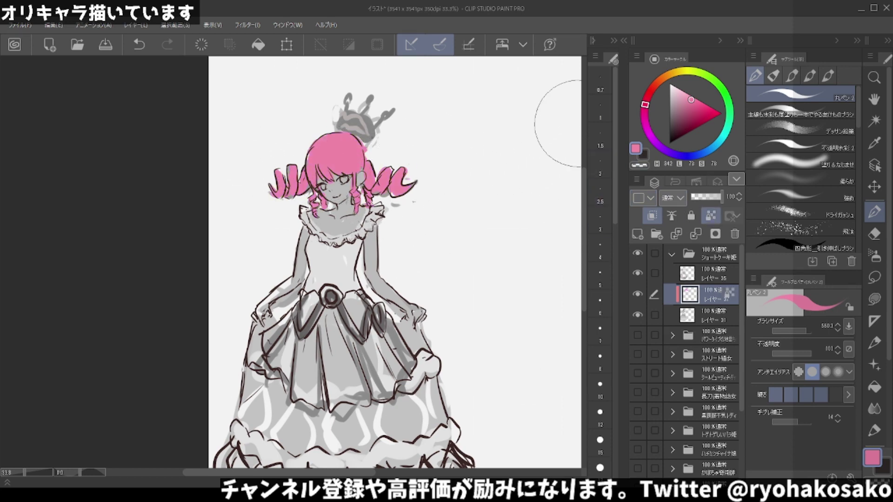
click(696, 103)
click(647, 97)
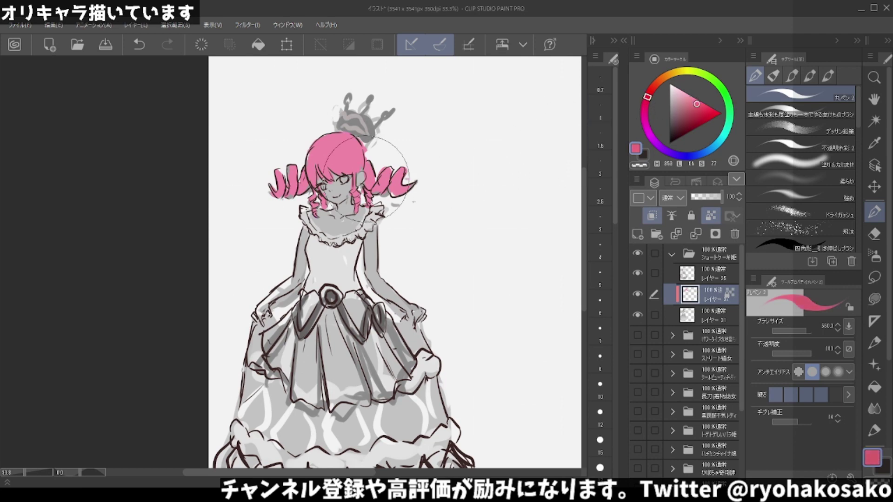
drag(326, 139, 354, 195)
drag(298, 154, 363, 177)
drag(391, 149, 379, 175)
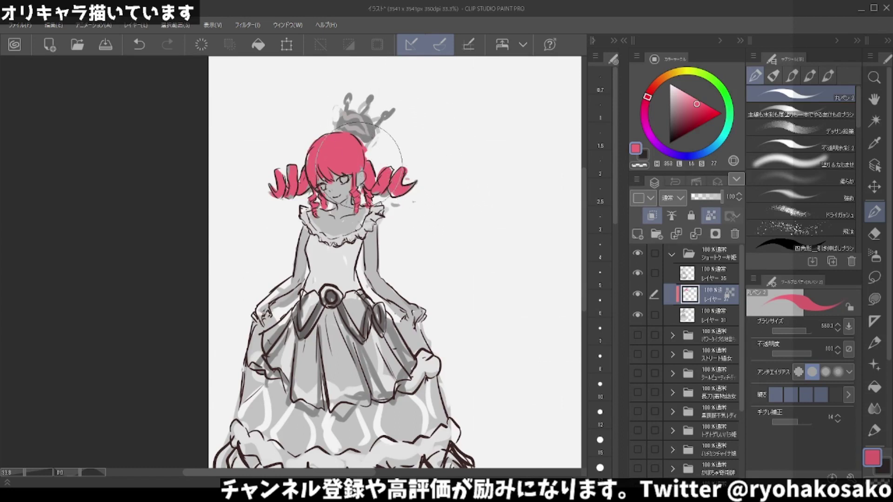
drag(434, 139, 303, 156)
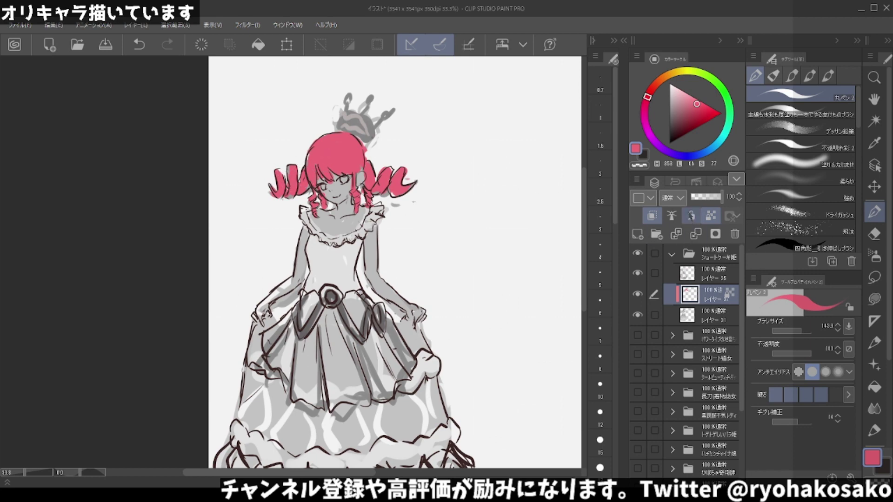
Choose a light peach skin tone on layer 37.
click(703, 320)
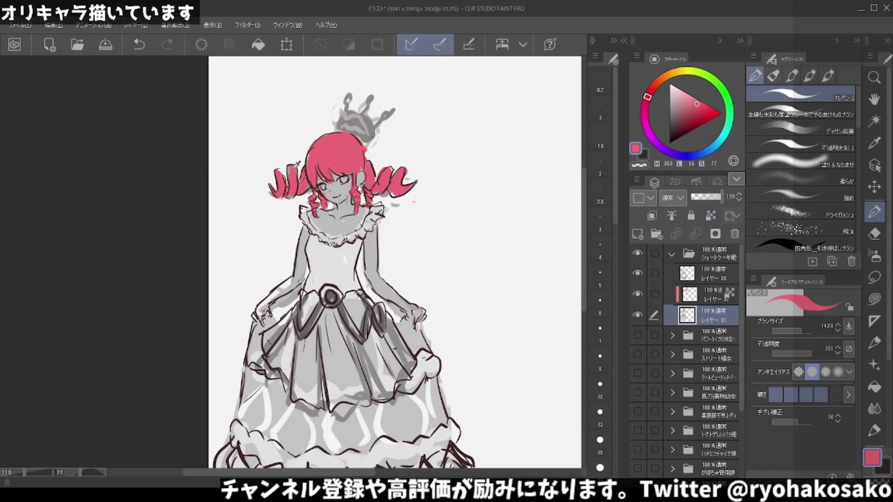
alt+click(289, 169)
click(712, 296)
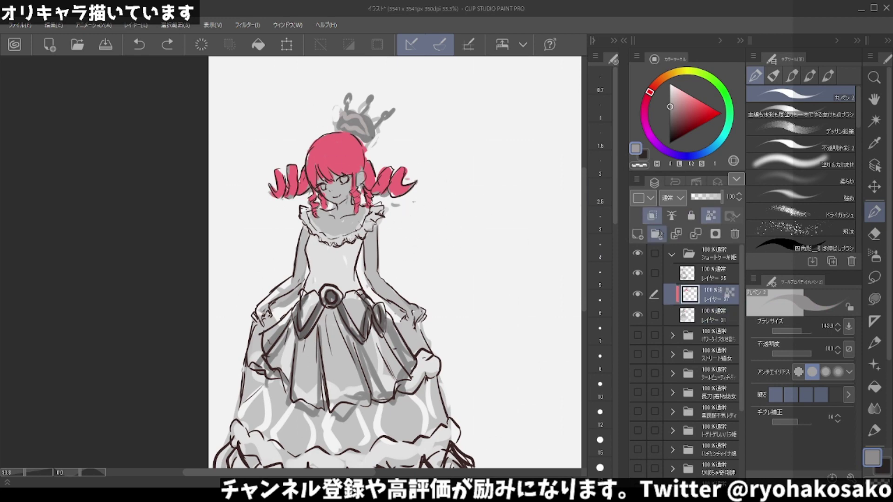
click(712, 323)
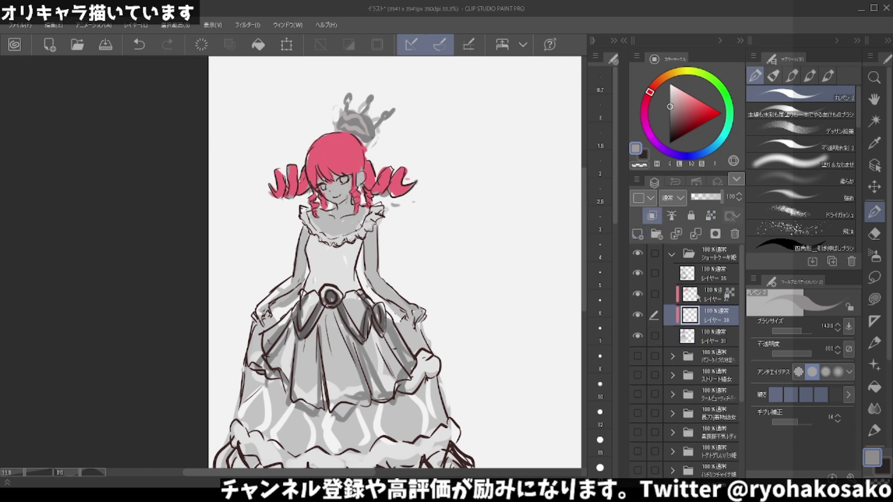
click(707, 296)
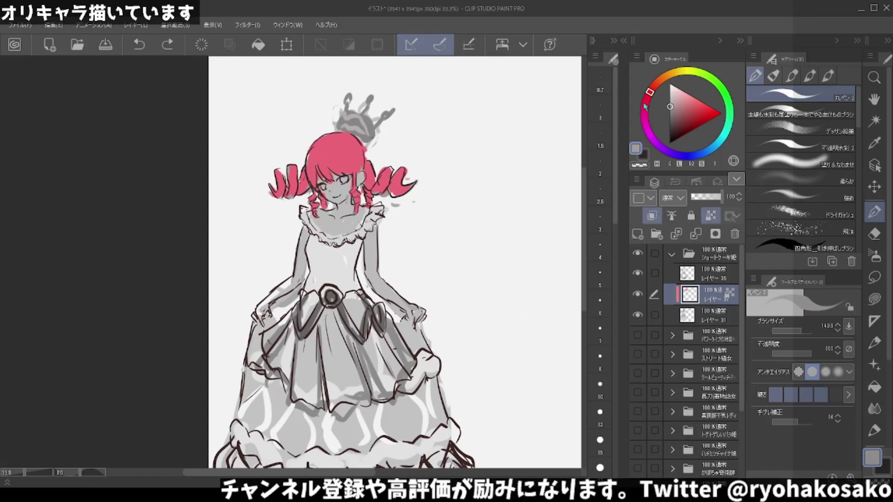
click(667, 75)
click(682, 90)
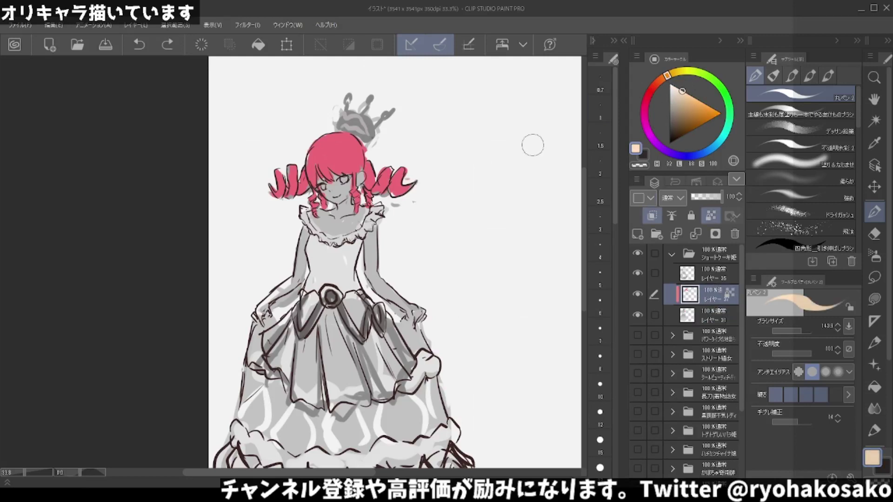
Unlock transparent pixels and paint peach skin over the face, neck and left arm.
drag(340, 169, 353, 182)
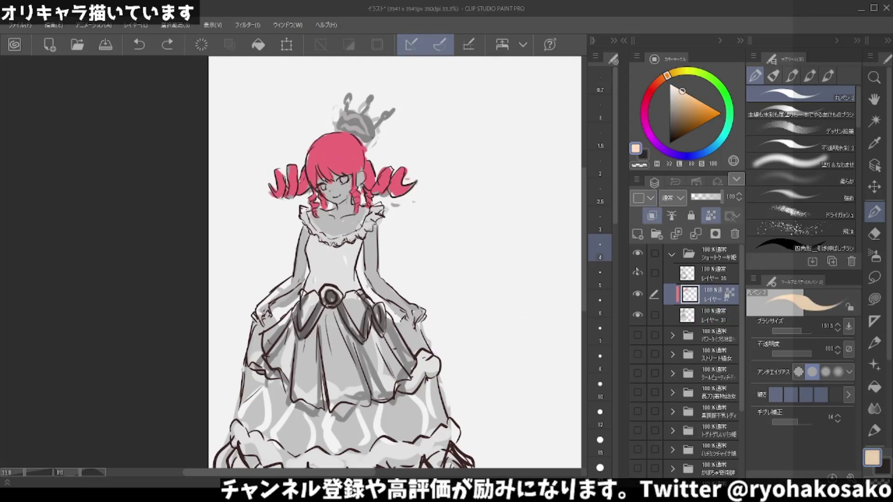
click(711, 216)
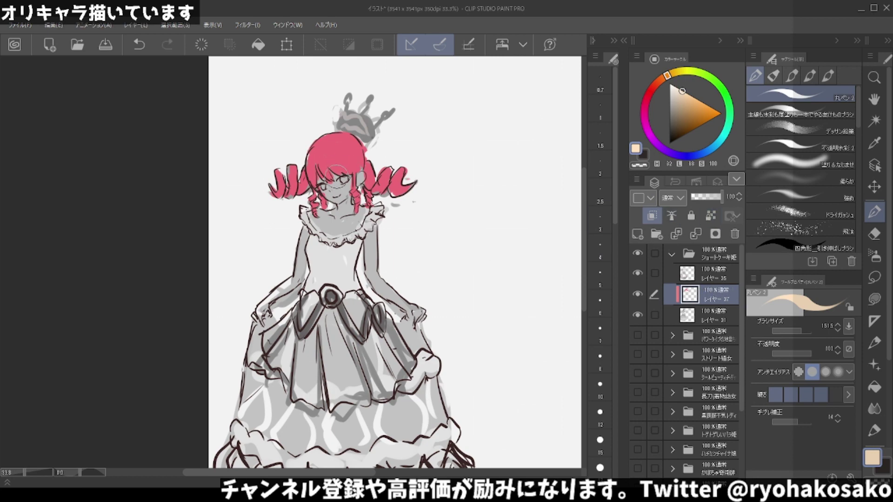
mouse_move(325, 170)
mouse_down()
mouse_move(340, 196)
mouse_move(339, 170)
mouse_move(346, 179)
mouse_move(340, 195)
mouse_move(335, 176)
mouse_move(344, 211)
mouse_up()
key(bracketleft)
key(bracketleft)
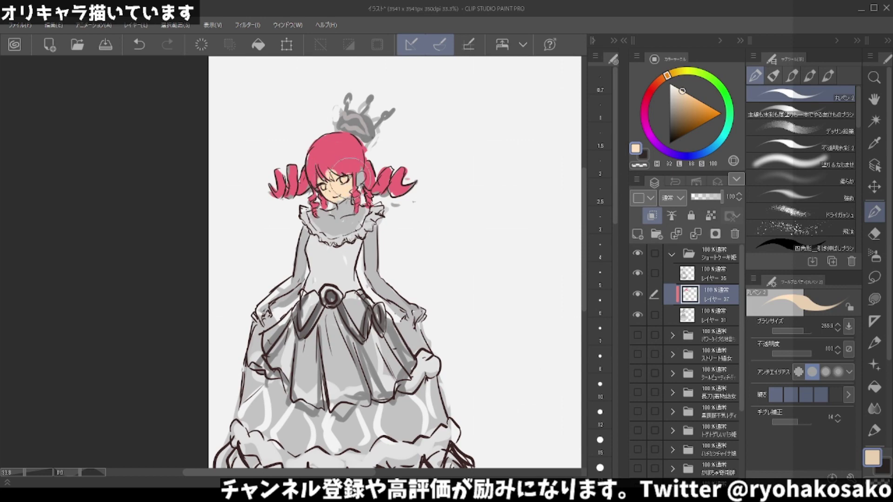
mouse_move(335, 154)
mouse_down()
mouse_move(360, 174)
mouse_move(354, 186)
mouse_move(364, 176)
mouse_move(335, 195)
mouse_move(346, 211)
mouse_move(338, 221)
mouse_move(312, 210)
mouse_move(307, 216)
mouse_move(340, 233)
mouse_move(361, 221)
mouse_move(321, 228)
mouse_move(326, 214)
mouse_move(370, 212)
mouse_up()
mouse_move(302, 223)
mouse_down()
mouse_move(307, 244)
mouse_move(296, 279)
mouse_move(255, 312)
mouse_up()
Repaint the light grey dress edge along the left forearm and hand.
click(707, 315)
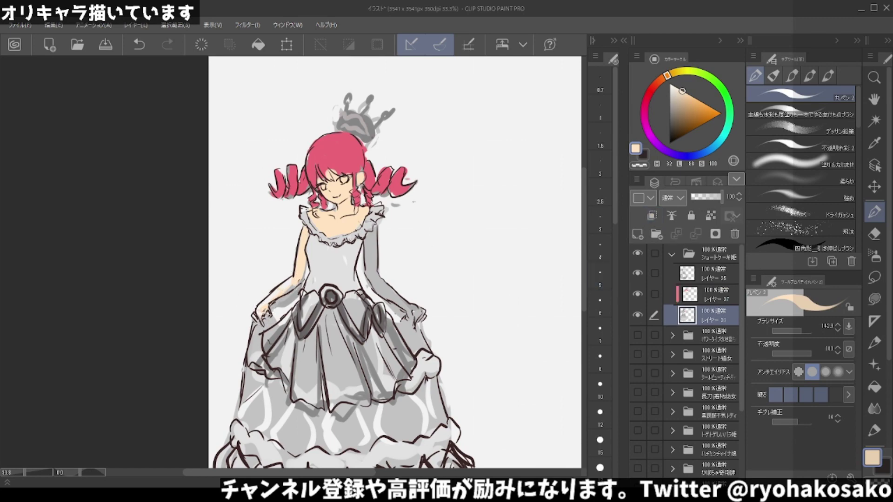
alt+click(284, 286)
mouse_move(293, 279)
mouse_down()
mouse_move(256, 312)
mouse_move(260, 318)
mouse_up()
drag(288, 279, 298, 283)
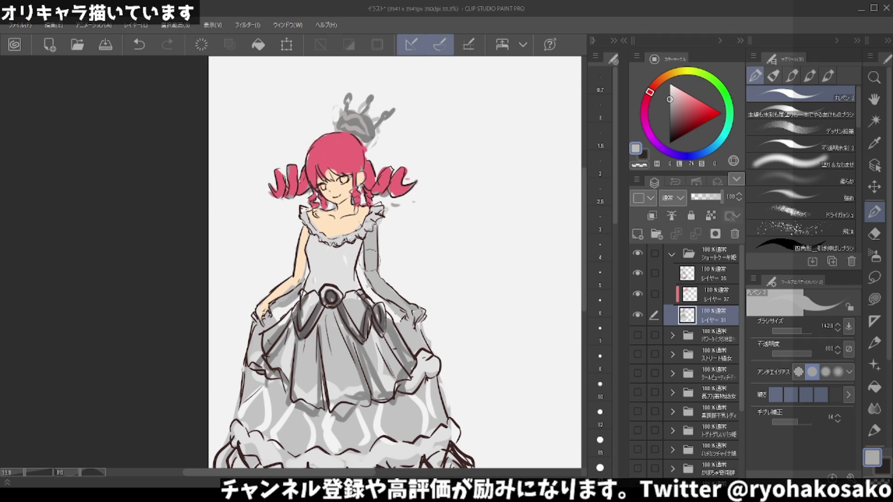
Merge the two colour layers and paint skin over the skirt shading beside the hand.
ctrl+click(696, 293)
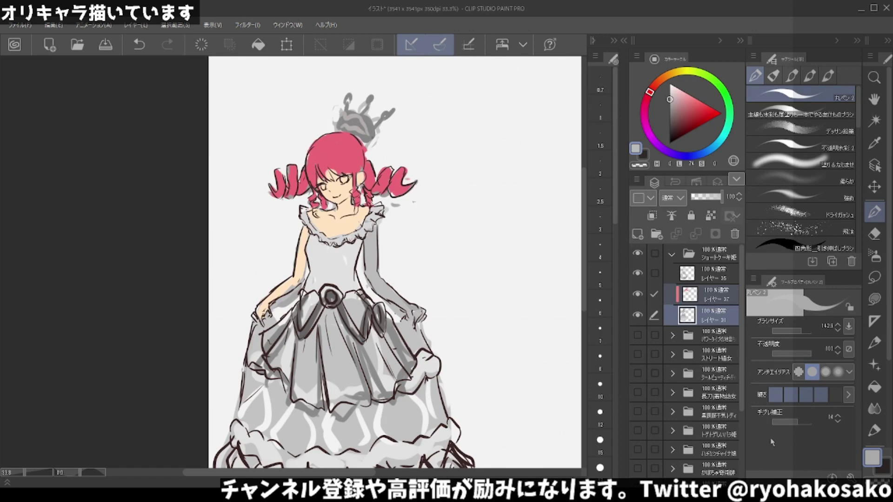
key(ctrl+e)
scroll(347, 225, up, 1)
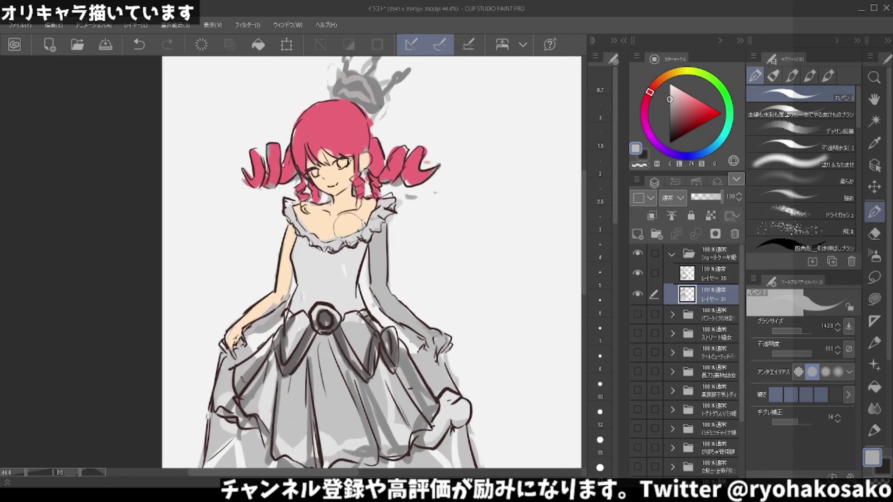
scroll(347, 226, up, 1)
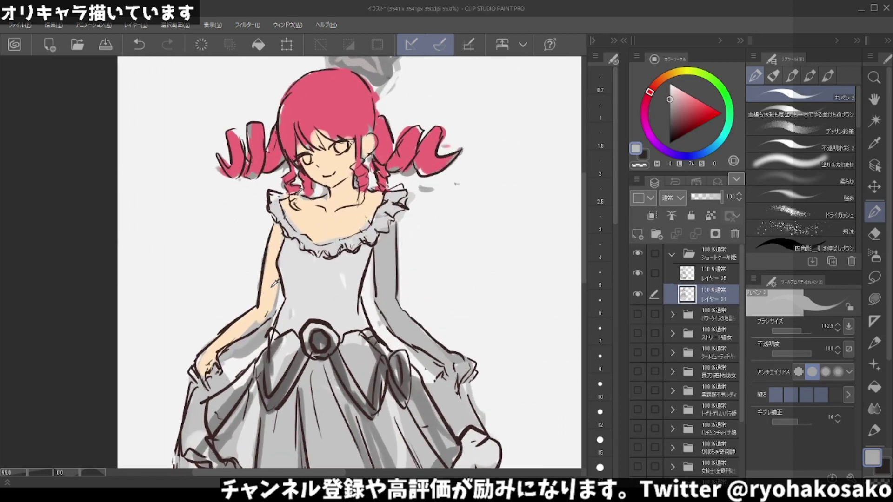
alt+click(275, 283)
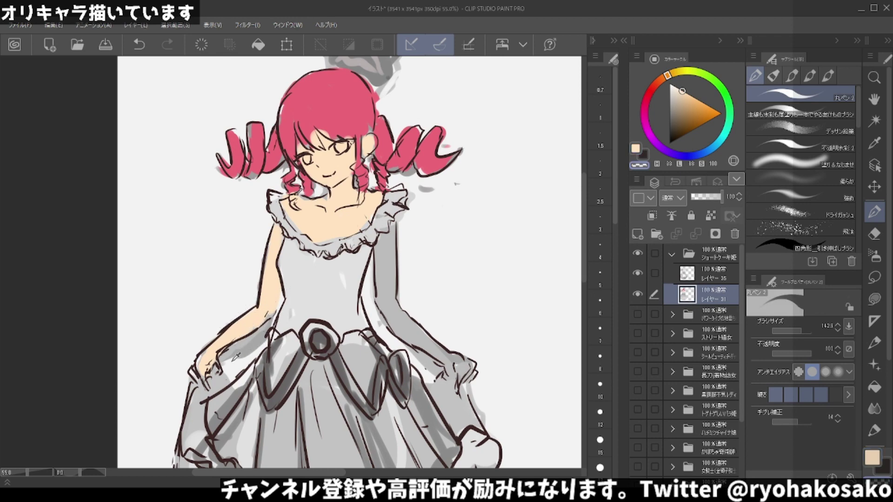
drag(236, 357, 272, 335)
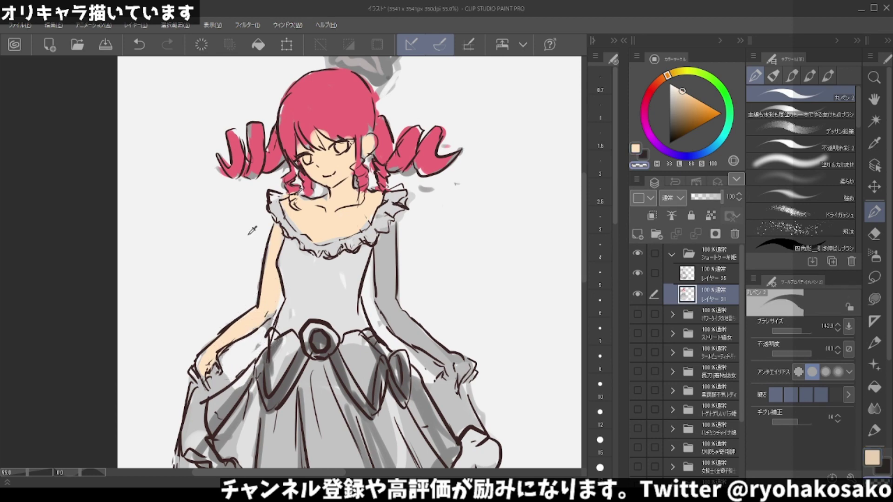
Paint peach skin down the right arm and hand with transparent pixels locked.
alt+click(280, 240)
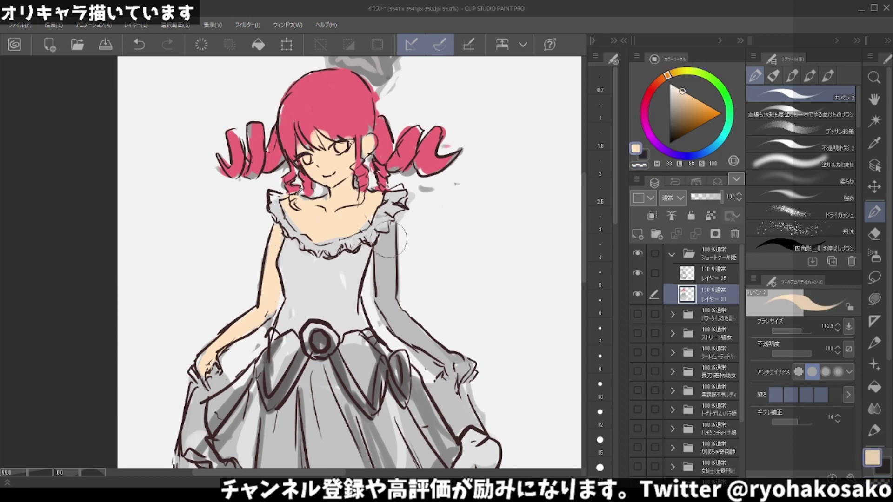
mouse_move(379, 231)
mouse_down()
mouse_move(382, 291)
mouse_move(444, 354)
mouse_up()
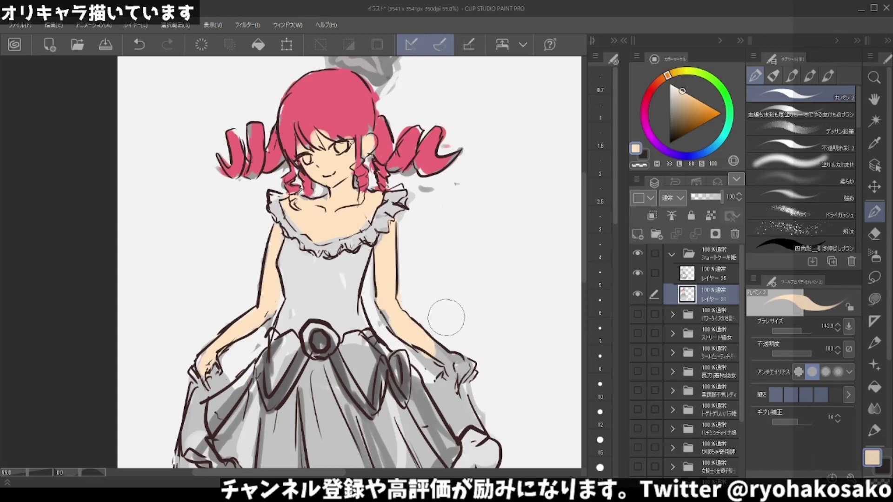
click(711, 216)
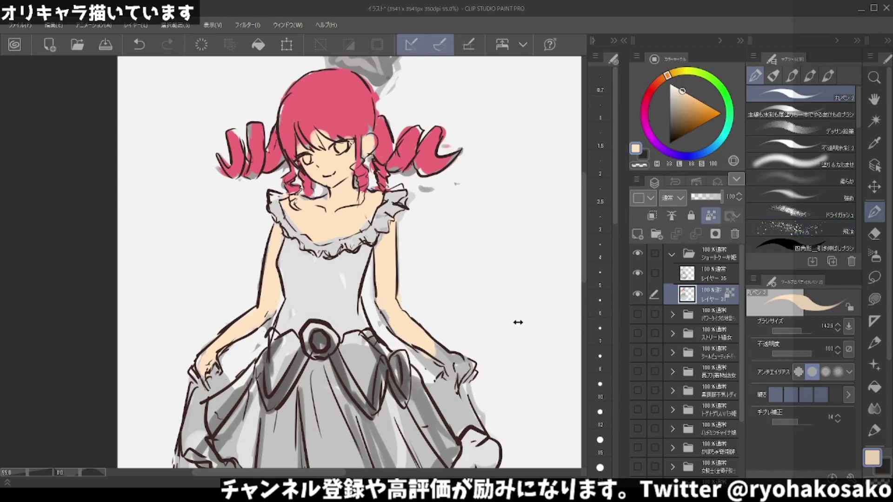
mouse_move(430, 333)
mouse_down()
mouse_move(450, 365)
mouse_move(447, 386)
mouse_up()
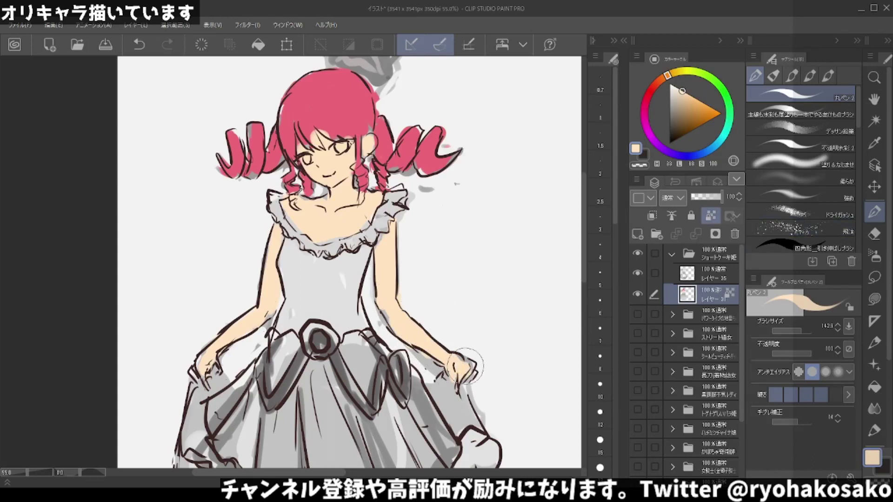
Repaint the light grey dress edge beside the right arm.
key(c)
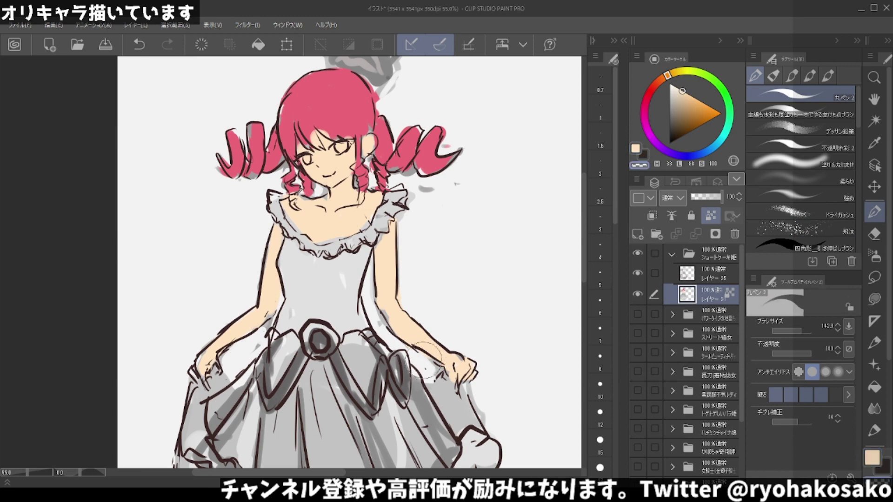
alt+click(376, 306)
mouse_move(376, 306)
mouse_down()
mouse_move(367, 326)
mouse_move(386, 335)
mouse_up()
alt+click(390, 307)
alt+click(369, 306)
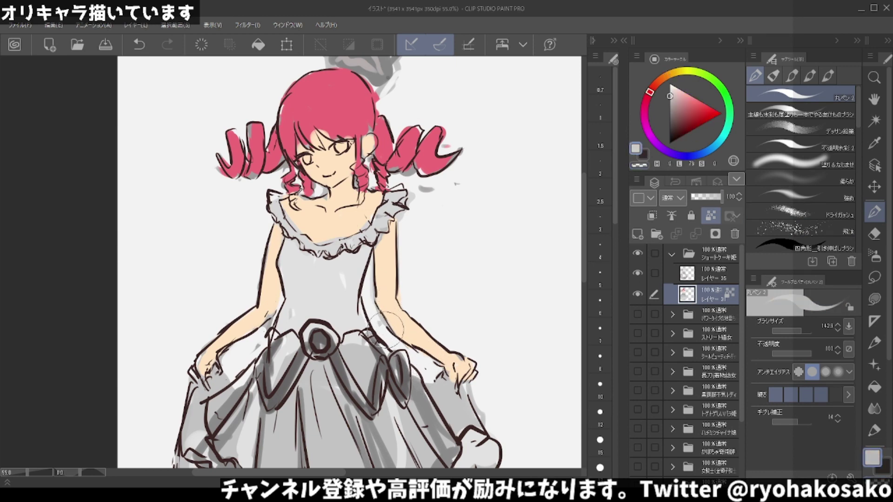
key(c)
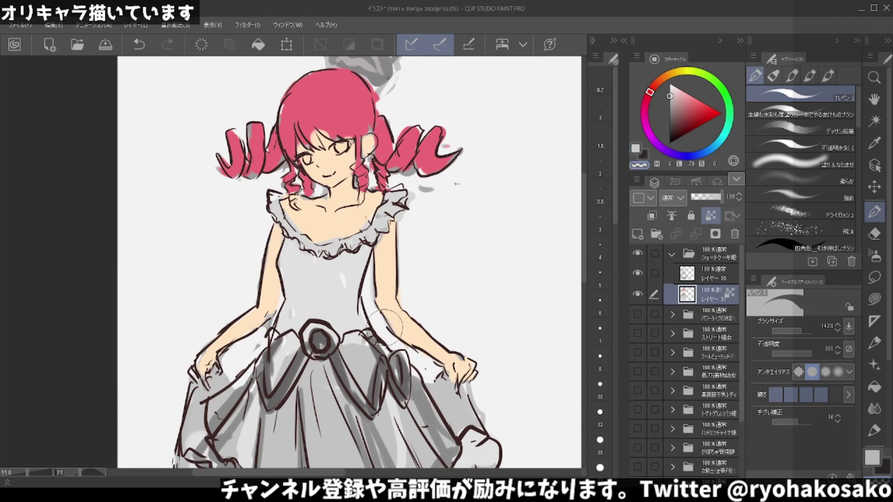
key(alt)
scroll(453, 260, down, 3)
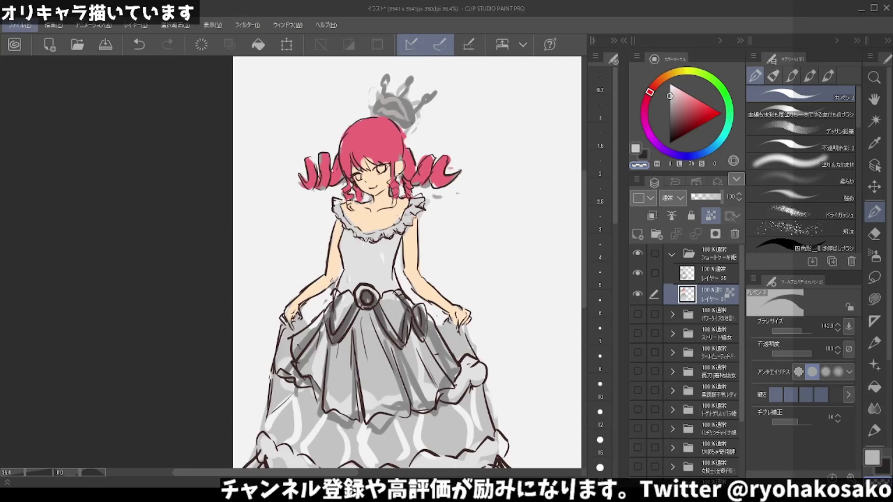
Draw a dark choker band across the neck with a white highlight.
key(alt+Tab)
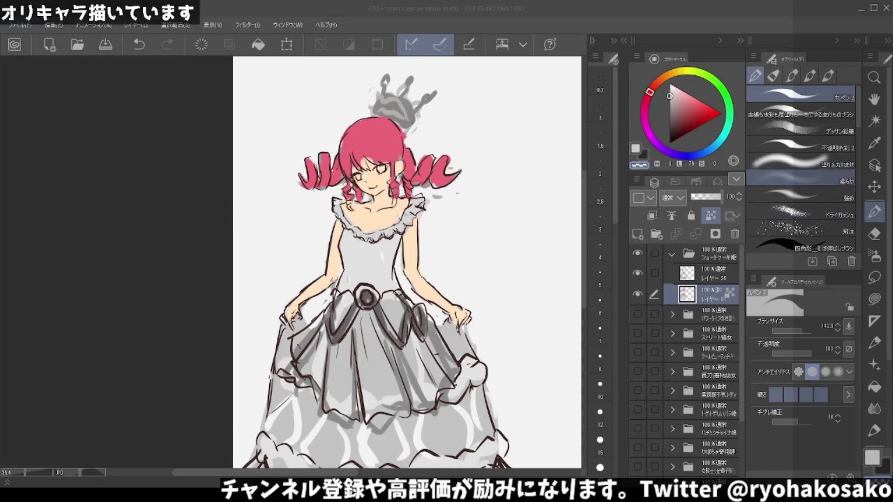
scroll(424, 177, up, 2)
scroll(424, 177, up, 2)
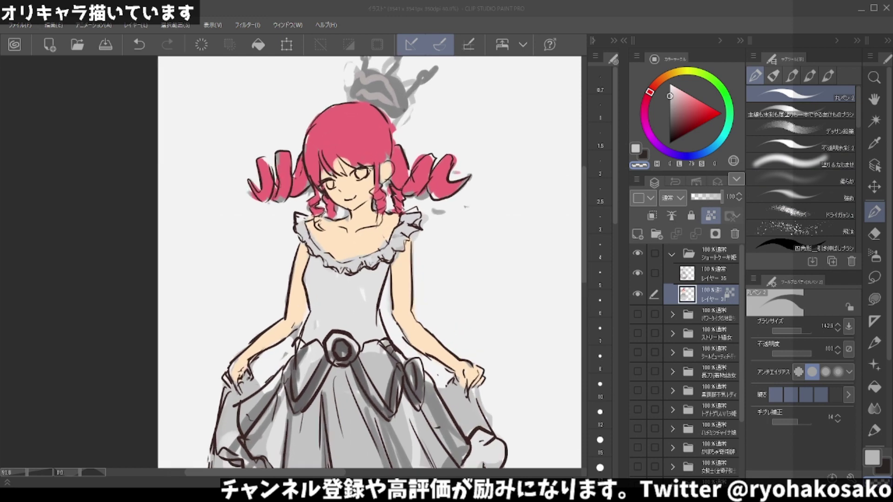
drag(670, 97, 672, 133)
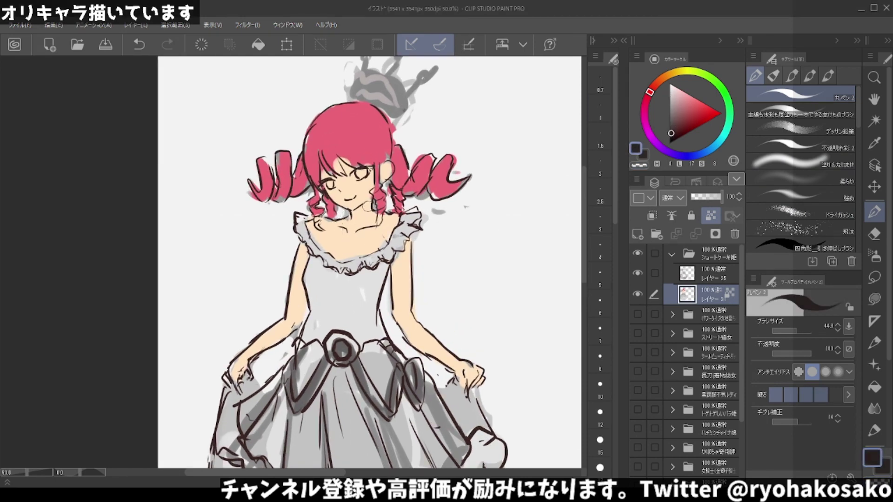
mouse_move(374, 201)
mouse_down()
mouse_move(356, 216)
mouse_move(372, 218)
mouse_move(362, 217)
mouse_up()
drag(371, 202, 351, 215)
key(ctrl+z)
key(ctrl+z)
key(ctrl+z)
drag(349, 217, 372, 210)
key(alt)
click(669, 92)
drag(351, 216, 366, 210)
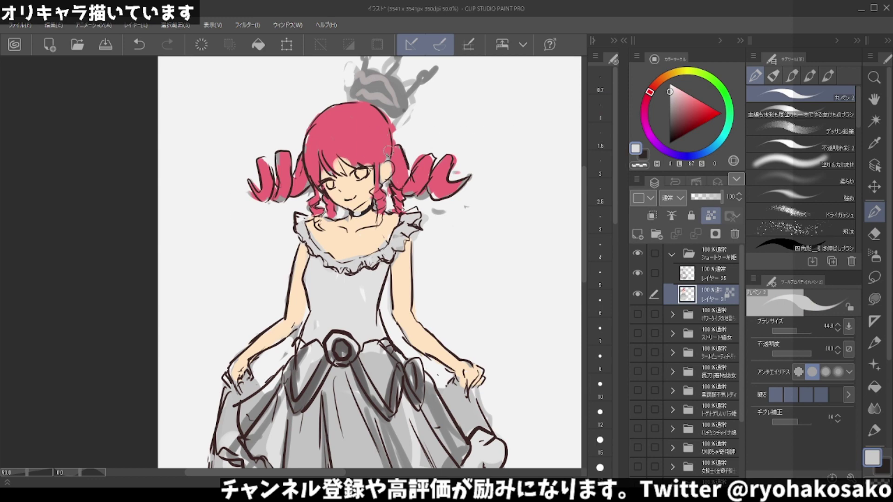
Erase stray marks beside the mouth and right curl, then fill the curl's gap pink.
alt+click(281, 166)
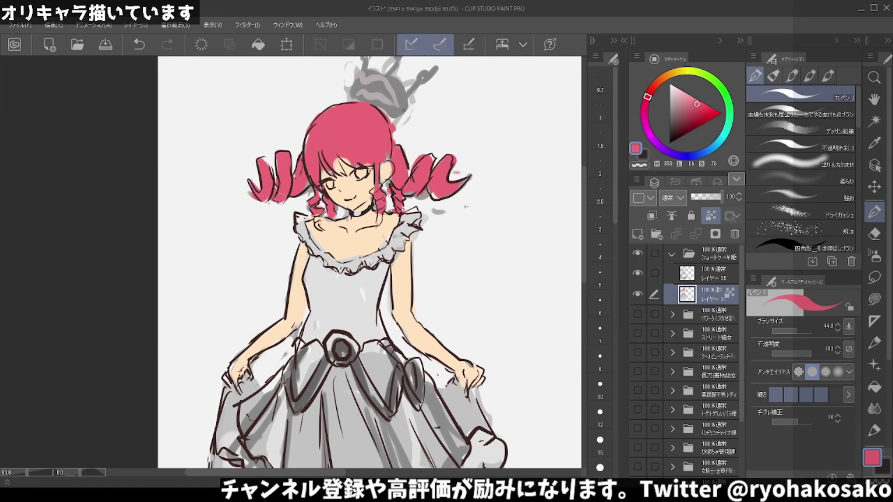
key(c)
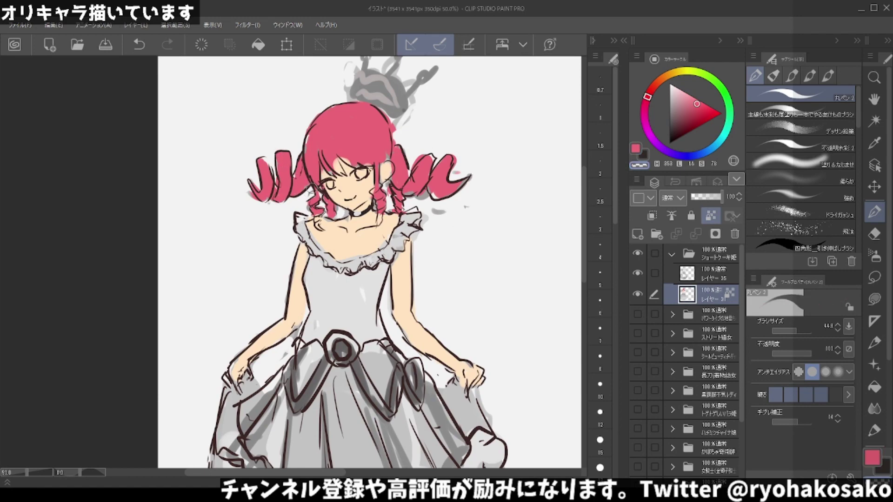
drag(344, 200, 338, 213)
drag(446, 209, 419, 203)
key(c)
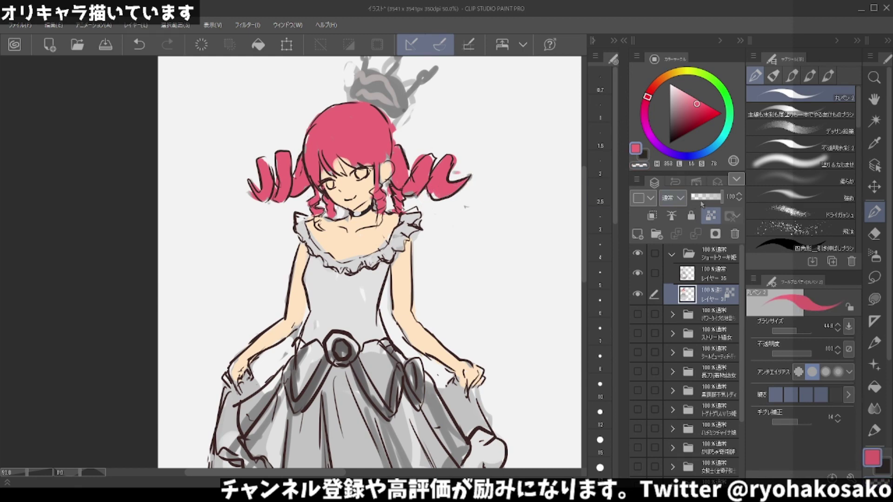
click(711, 215)
drag(428, 199, 440, 195)
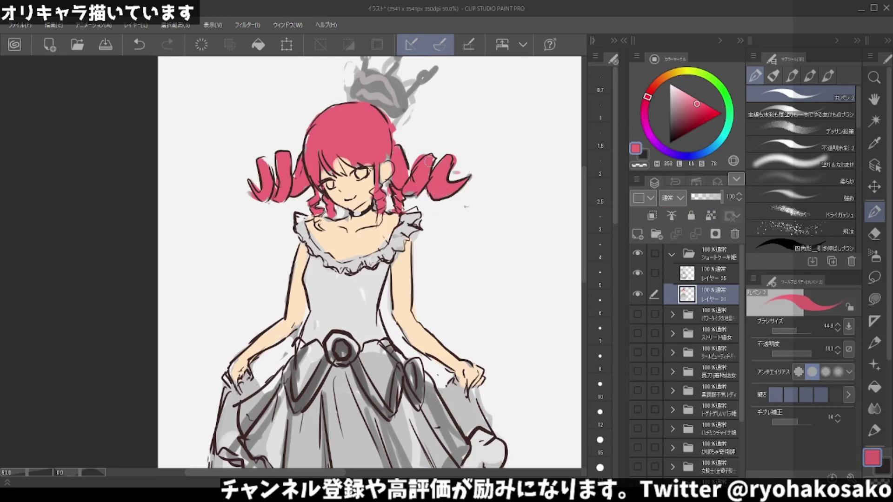
key(c)
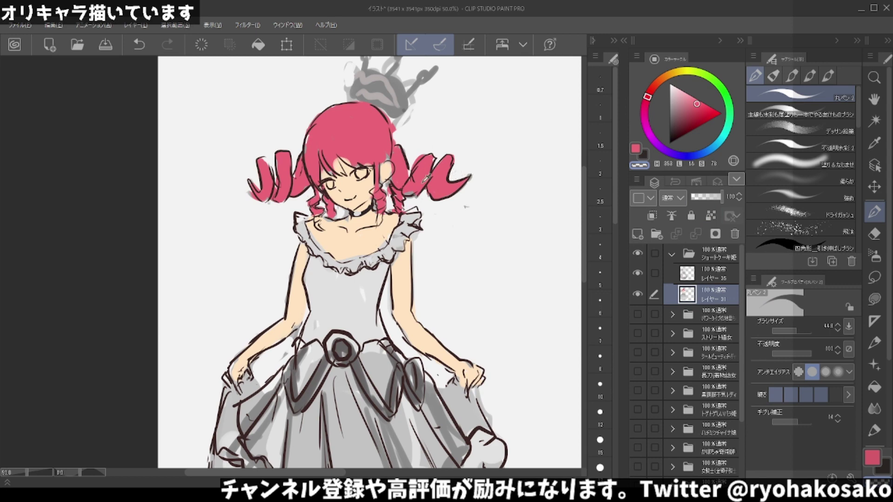
key(c)
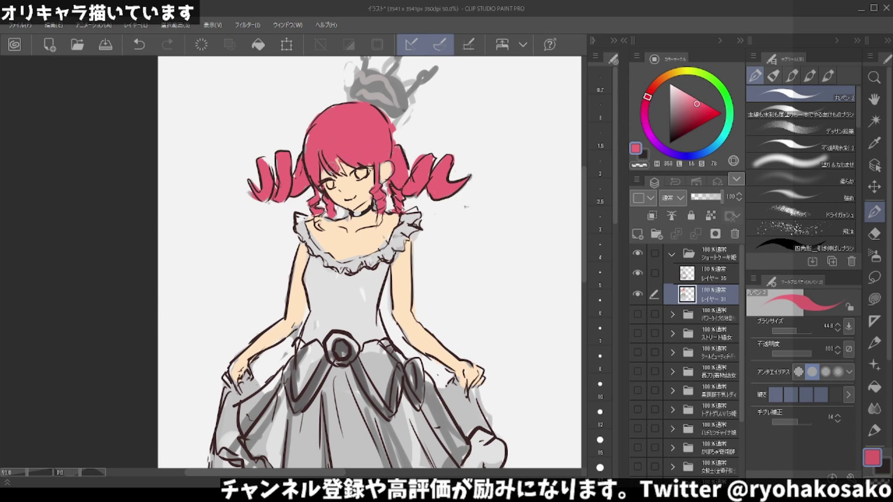
Reshape the bangs around the right eye with peach skin colour.
alt+click(358, 174)
mouse_move(358, 173)
mouse_down()
mouse_move(339, 163)
mouse_move(350, 179)
mouse_up()
alt+click(313, 130)
mouse_move(327, 255)
mouse_down()
mouse_move(328, 234)
mouse_move(363, 165)
mouse_up()
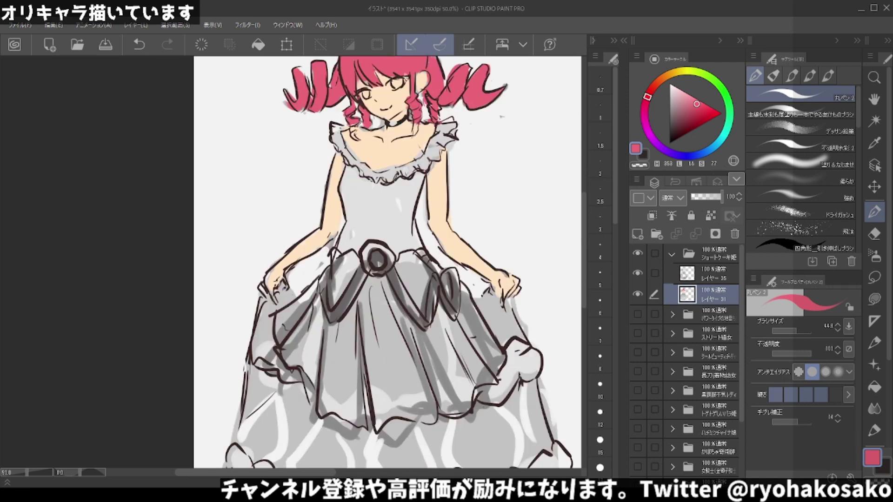
Touch up the dark-brown line art near the face on the upper layer.
click(678, 270)
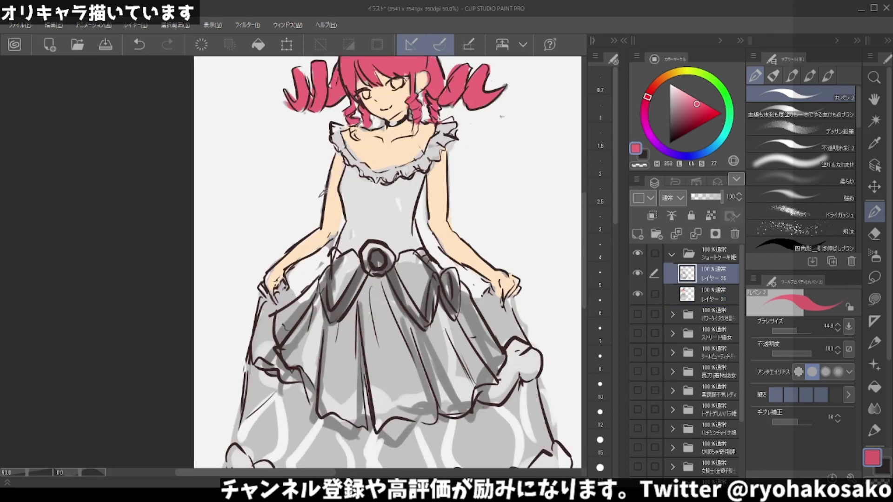
key(c)
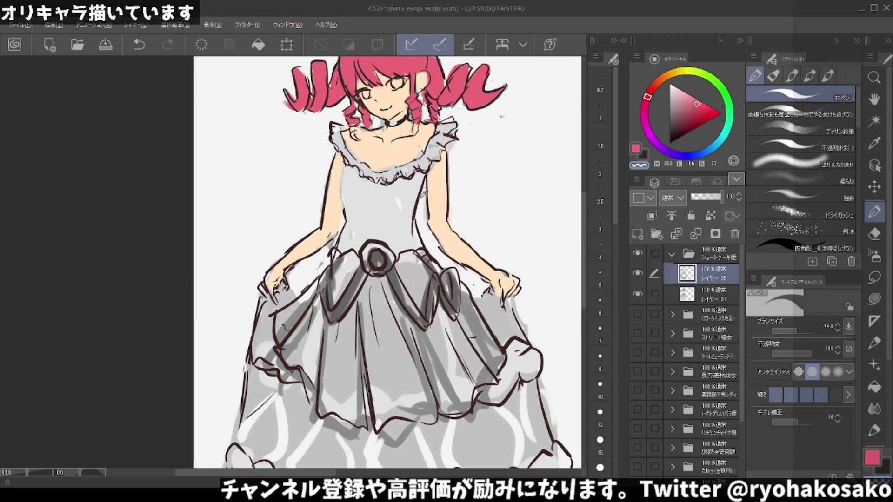
alt+click(411, 194)
key(ctrl+z)
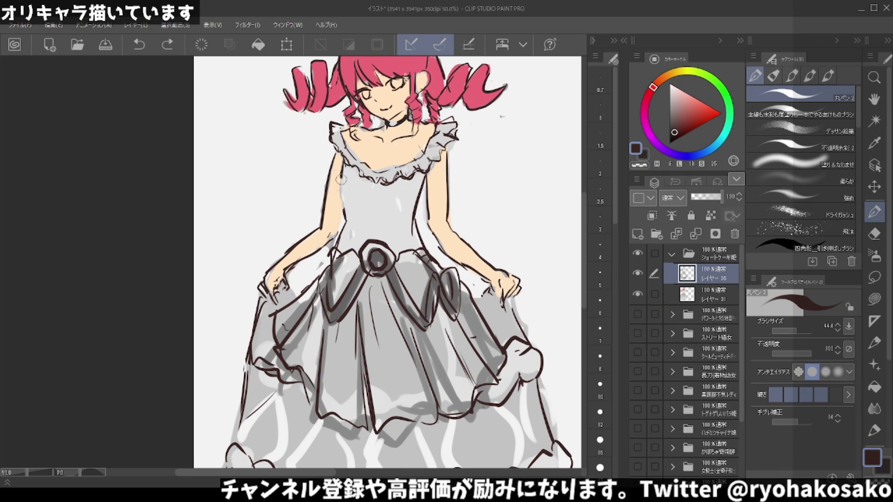
click(342, 186)
key(alt)
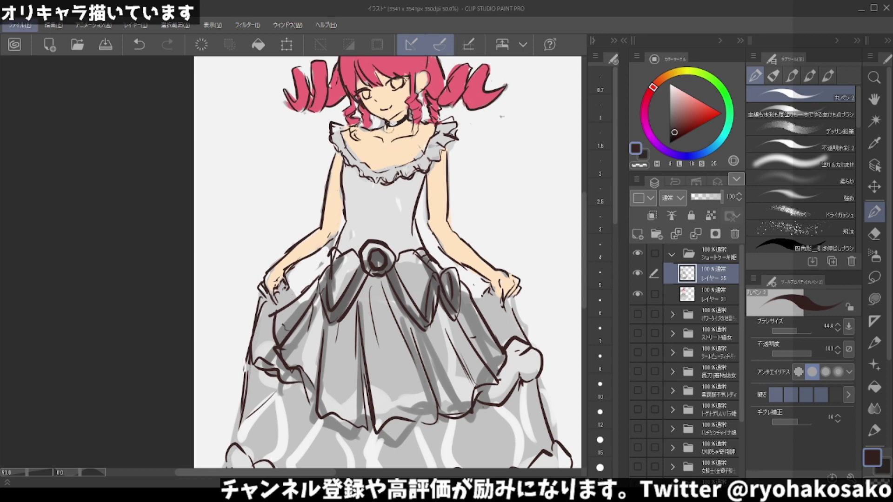
key(alt)
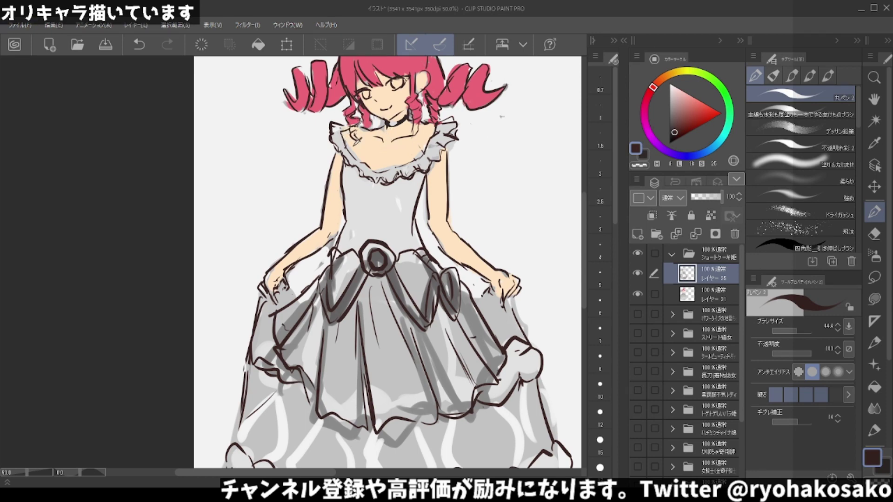
key(alt)
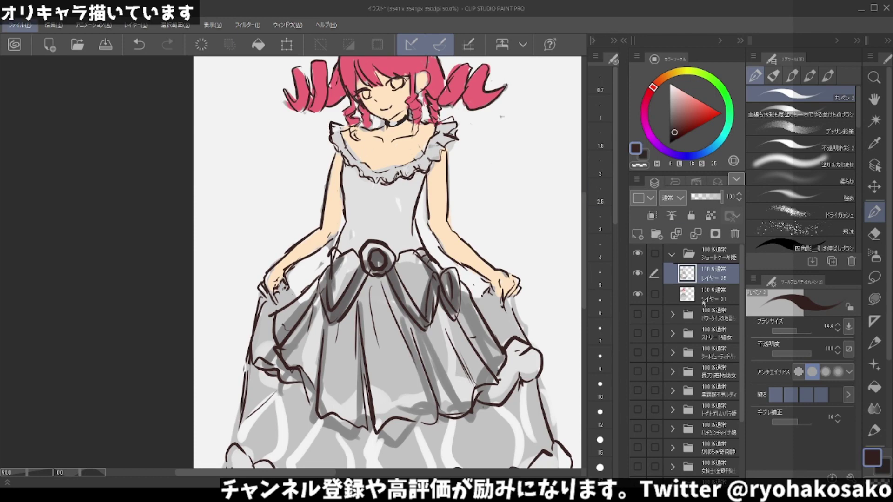
Merge Layer 31 and Layer 35 into one, then pick the hair pink.
ctrl+click(704, 304)
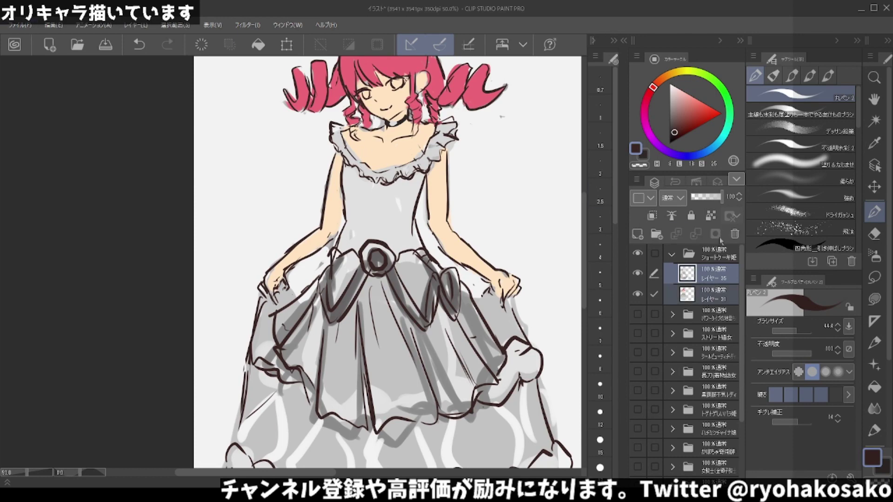
click(708, 294)
ctrl+click(719, 271)
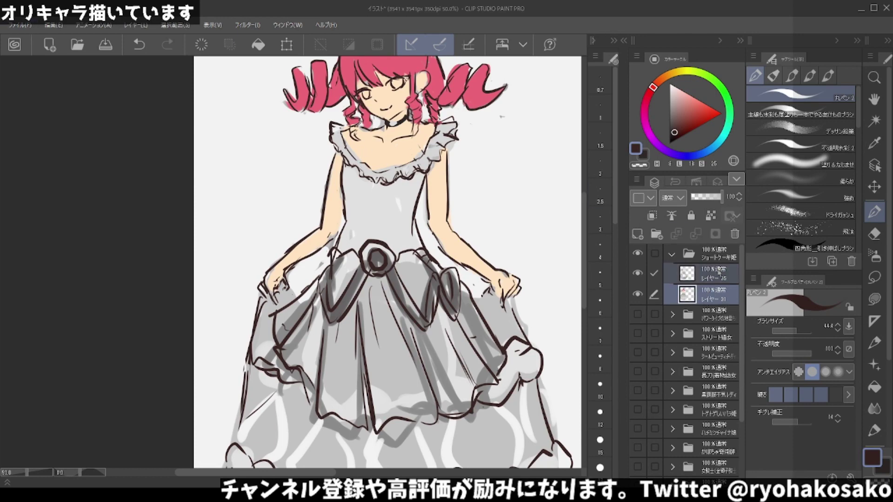
key(ctrl+e)
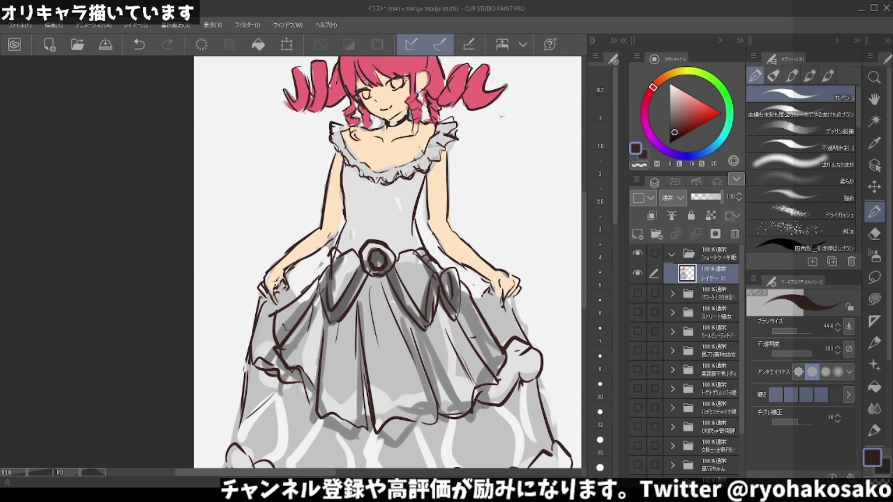
alt+click(390, 57)
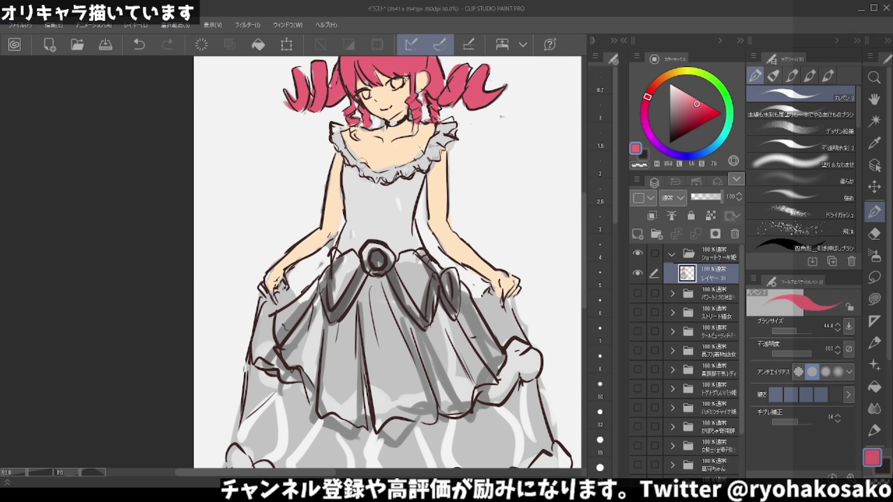
Choose a deeper red and add a new layer 35, keeping Layer 31 active.
click(711, 111)
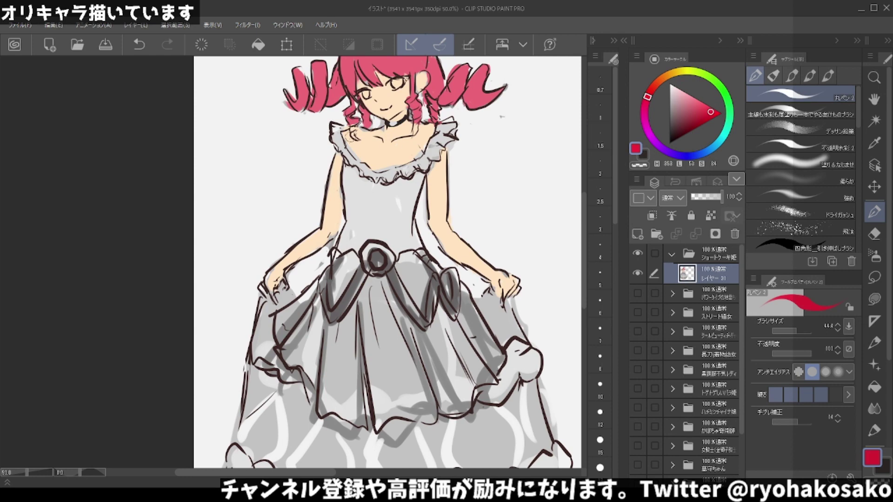
drag(341, 126, 332, 122)
key(ctrl+z)
key(ctrl+shift+n)
click(696, 298)
click(708, 276)
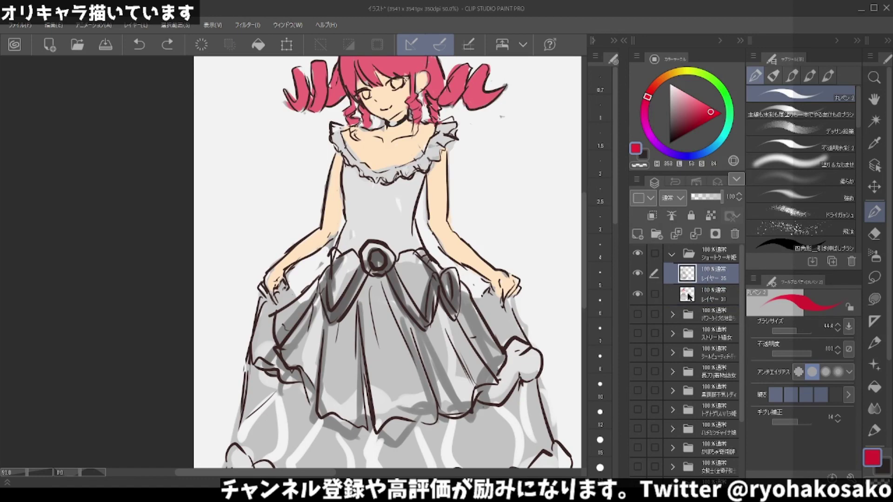
click(703, 290)
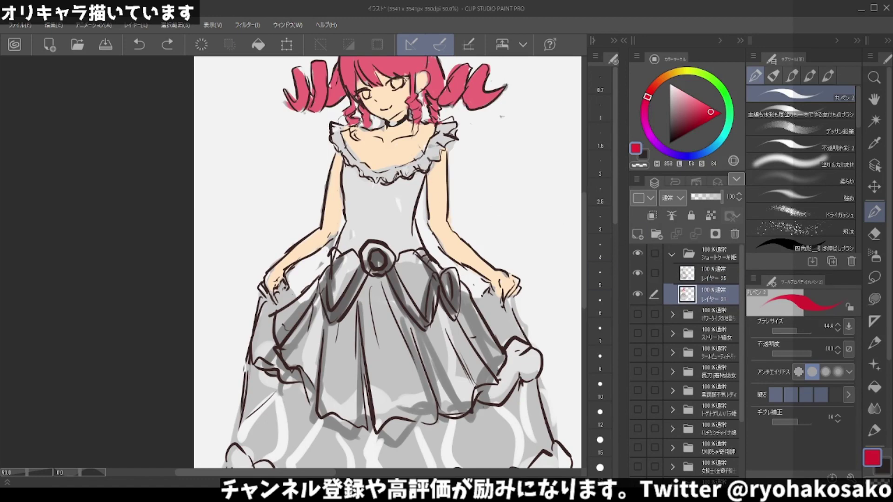
Paint the left and right shoulder ruffles red.
mouse_move(347, 123)
mouse_down()
mouse_move(332, 132)
mouse_move(355, 164)
mouse_up()
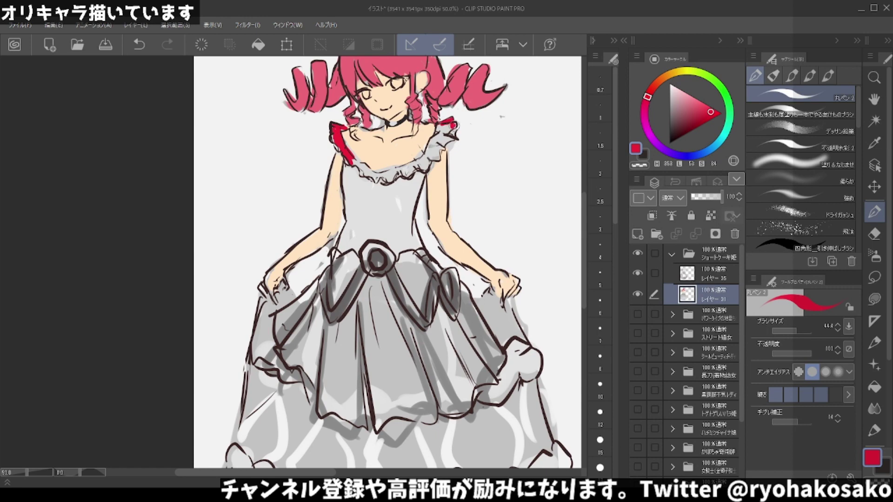
mouse_move(442, 116)
mouse_down()
mouse_move(454, 139)
mouse_move(440, 150)
mouse_up()
key(c)
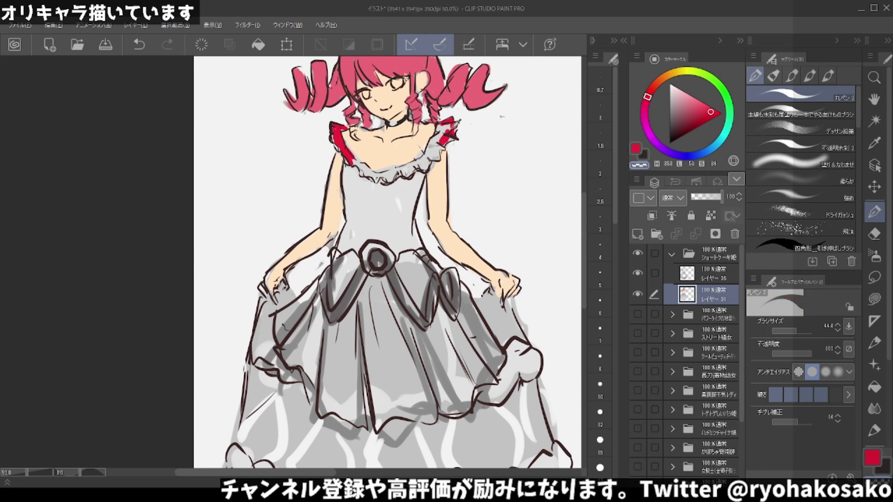
key(c)
mouse_move(442, 133)
mouse_down()
mouse_move(398, 175)
mouse_move(380, 176)
mouse_move(348, 152)
mouse_move(386, 166)
mouse_move(421, 151)
mouse_up()
alt+click(345, 138)
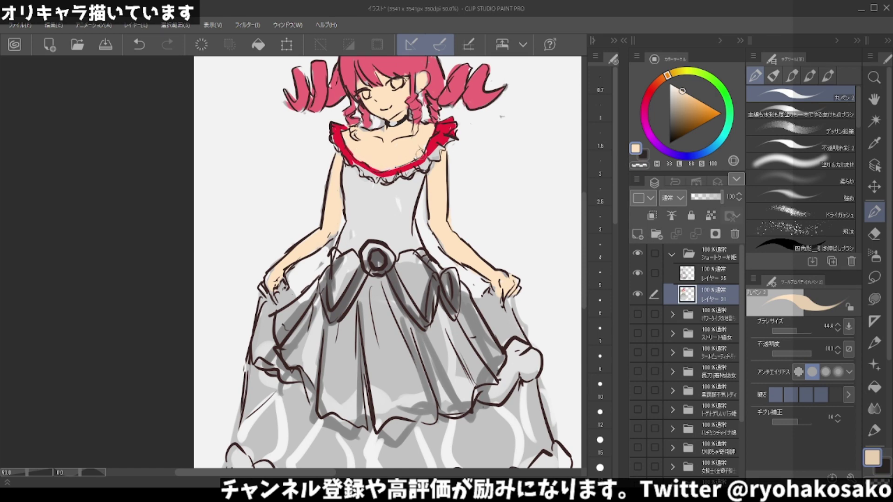
alt+click(435, 148)
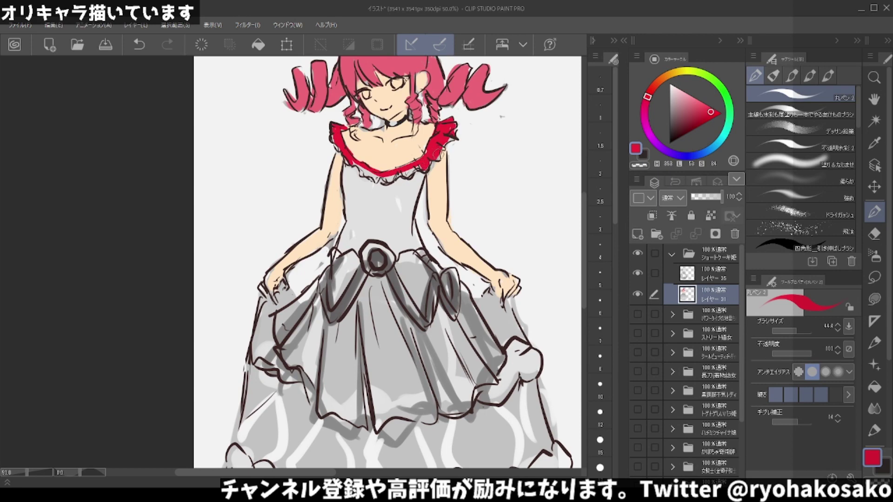
Finish the neckline frill in red, then paint the bodice and waist near-white with a size-96 brush.
mouse_move(428, 150)
mouse_down()
mouse_move(410, 173)
mouse_move(385, 180)
mouse_move(366, 171)
mouse_up()
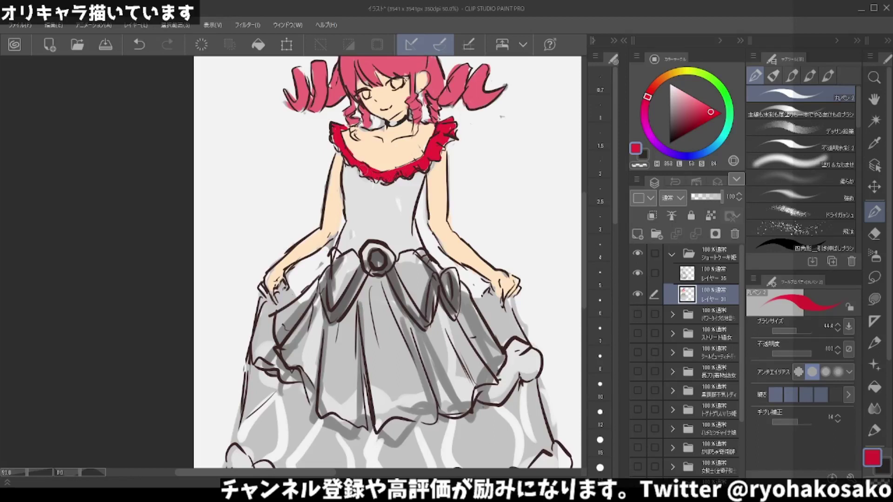
alt+click(389, 183)
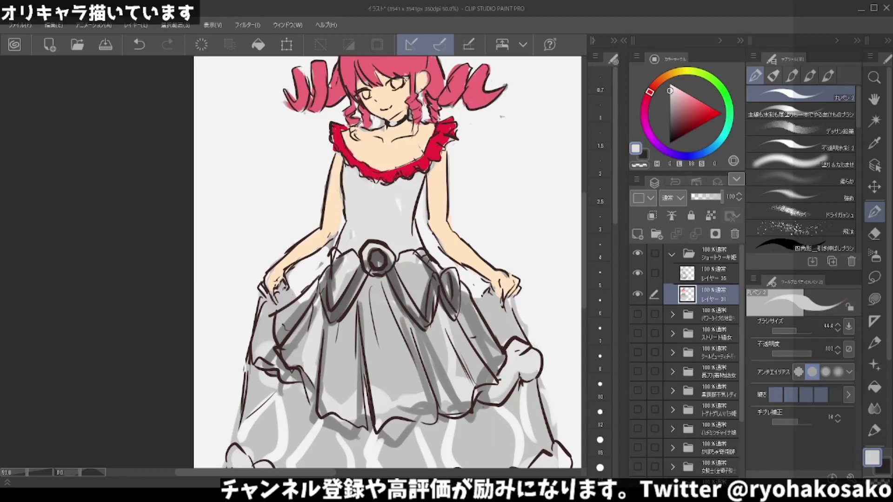
click(670, 87)
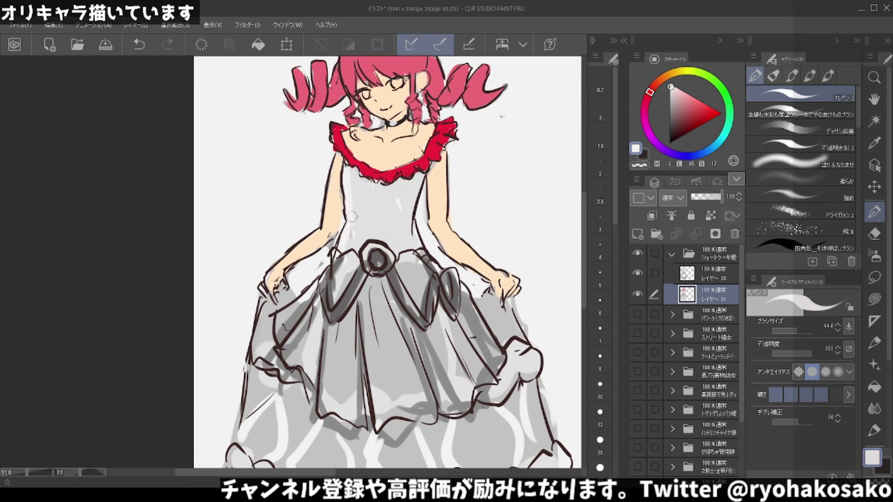
mouse_move(355, 206)
mouse_down()
mouse_move(366, 213)
mouse_move(352, 163)
mouse_move(395, 186)
mouse_move(421, 177)
mouse_move(409, 251)
mouse_move(418, 261)
mouse_up()
mouse_move(396, 196)
mouse_down()
mouse_move(401, 247)
mouse_move(359, 196)
mouse_move(370, 218)
mouse_move(358, 247)
mouse_move(372, 232)
mouse_move(399, 233)
mouse_move(358, 197)
mouse_move(401, 204)
mouse_move(397, 181)
mouse_up()
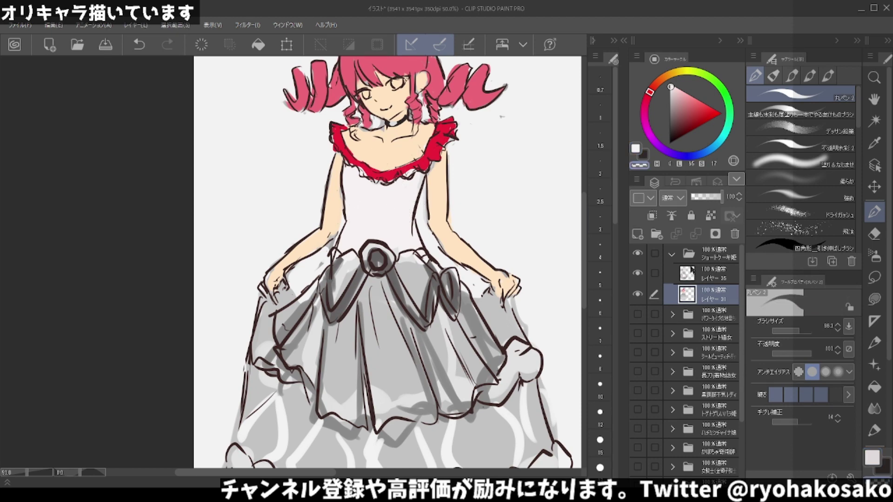
ctrl+click(708, 275)
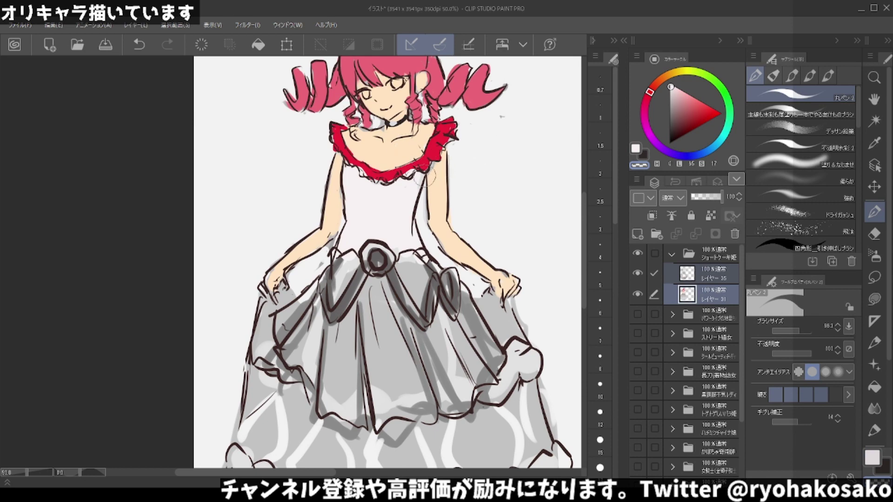
Shrink the brush to about 54 and touch up the bodice on Layer 31.
scroll(423, 194, down, 2)
scroll(423, 194, down, 2)
scroll(423, 194, down, 1)
scroll(433, 179, up, 2)
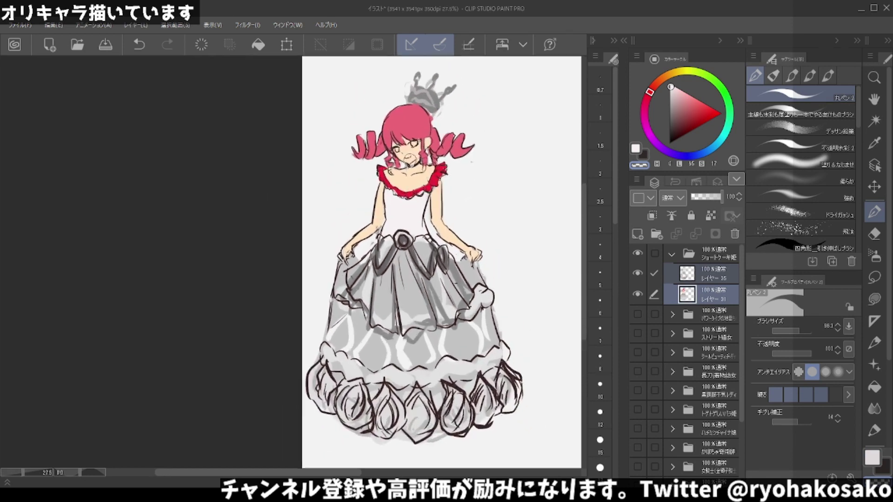
scroll(433, 179, up, 2)
scroll(433, 179, up, 1)
scroll(433, 179, up, 1)
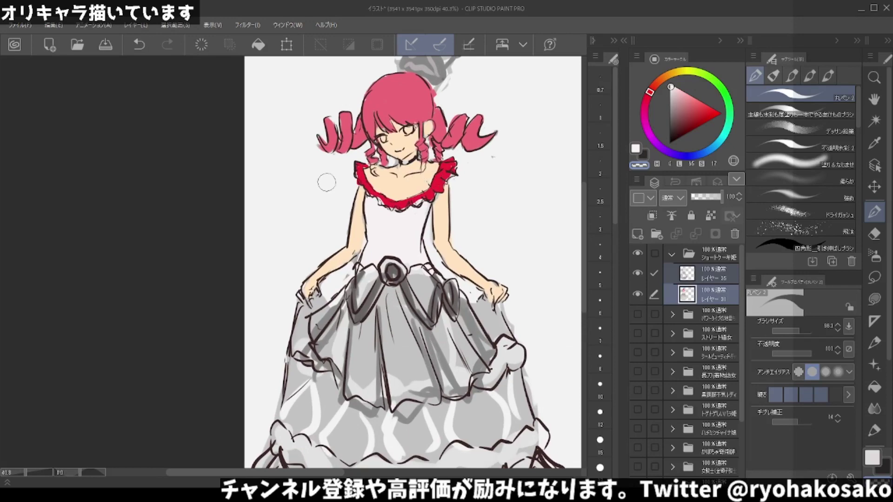
click(704, 273)
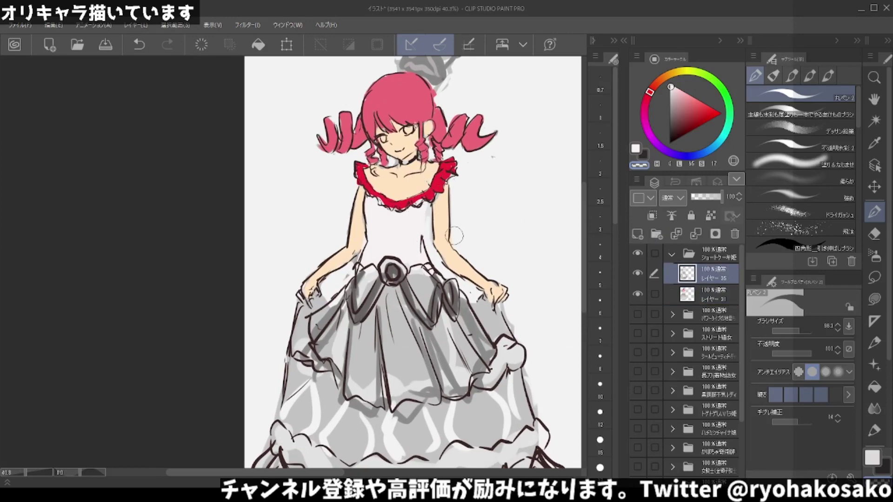
click(705, 292)
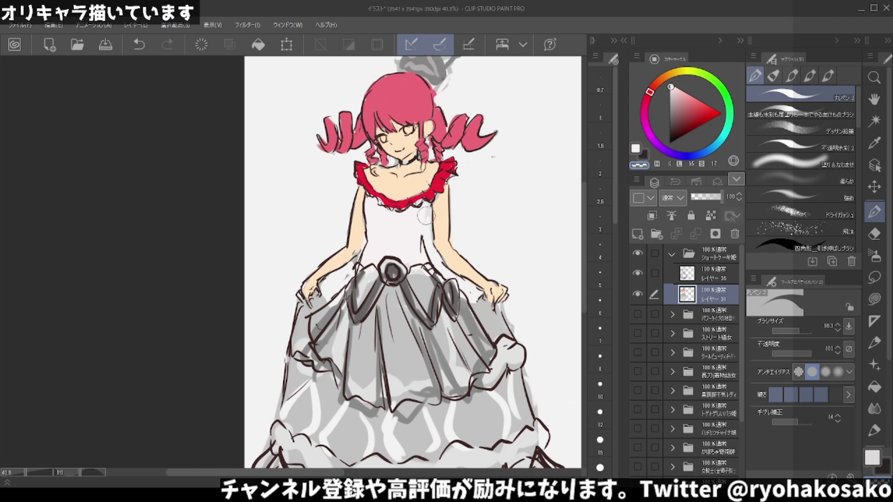
key(bracketleft)
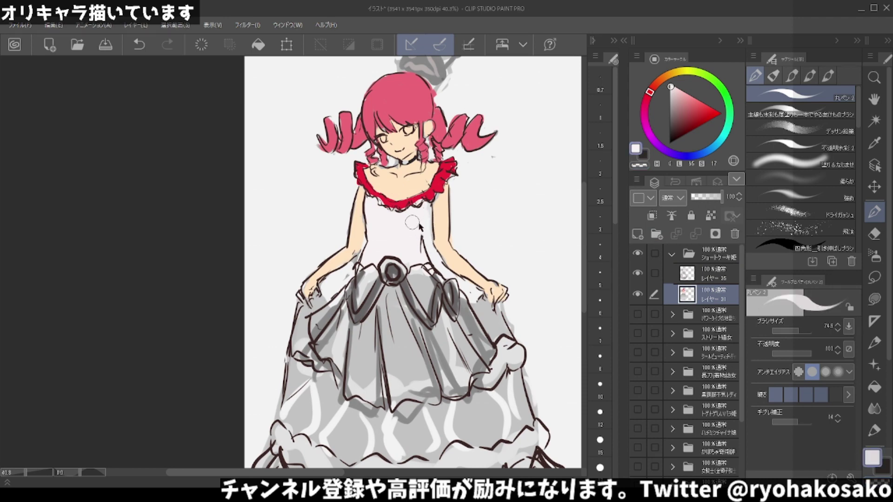
drag(429, 231, 423, 237)
Draw a dark-brown outline down the bodice's right side on layer 35.
click(691, 272)
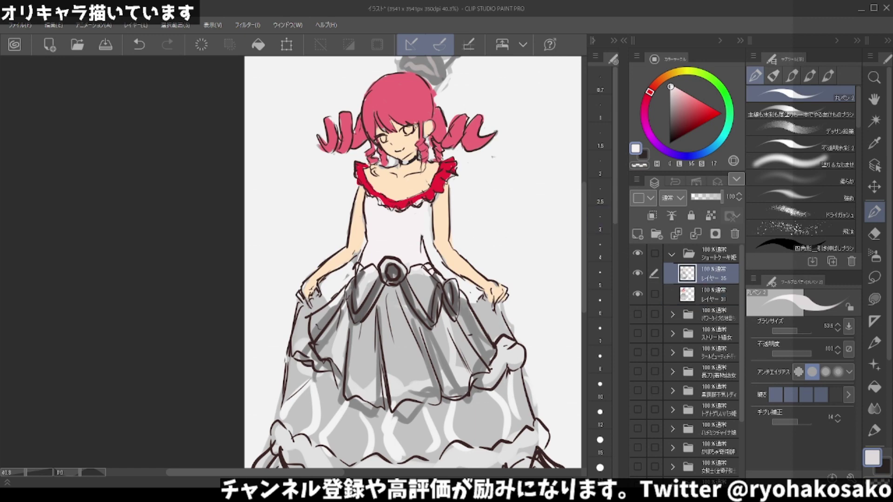
alt+click(427, 251)
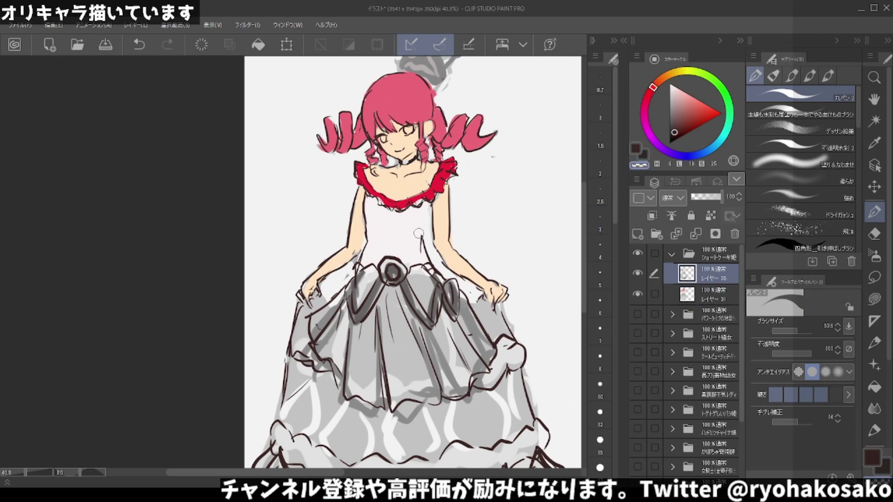
key(x)
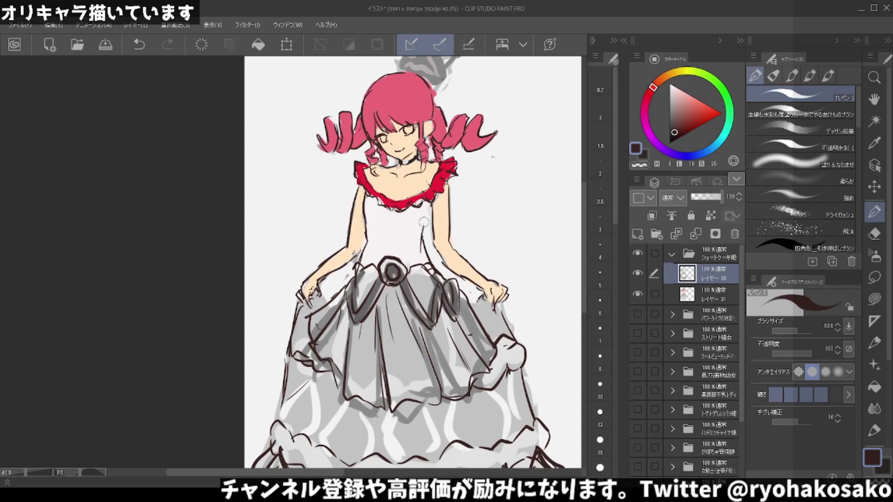
drag(429, 202, 421, 239)
key(ctrl+z)
key(ctrl+z)
drag(424, 206, 422, 224)
Erase and redraw the dark-brown outline along the bodice's left side.
key(c)
drag(364, 191, 368, 245)
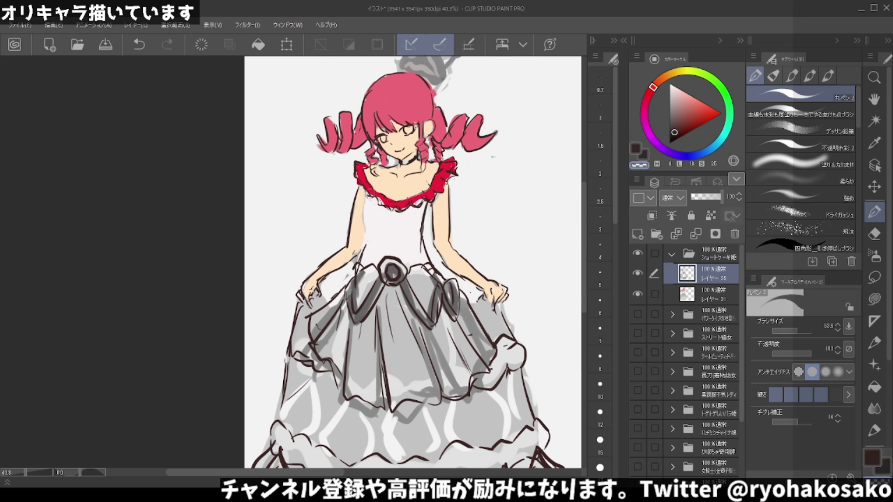
key(c)
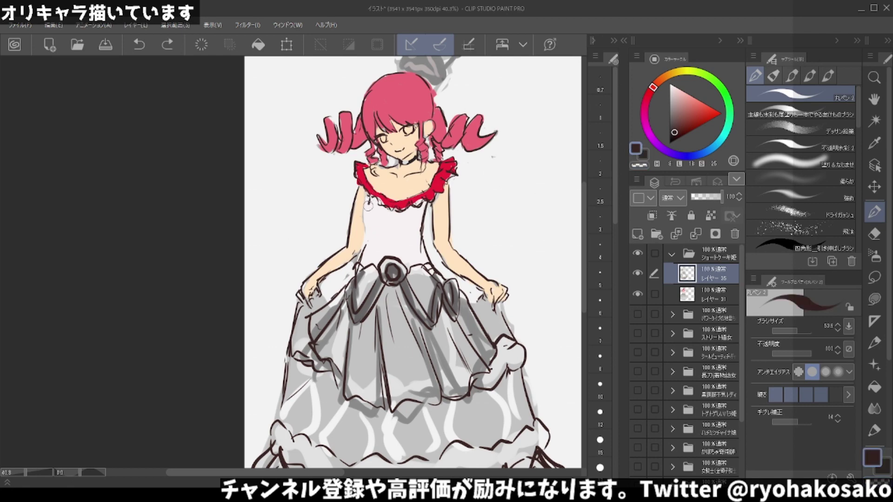
drag(370, 204, 370, 225)
key(ctrl+z)
drag(368, 216, 367, 247)
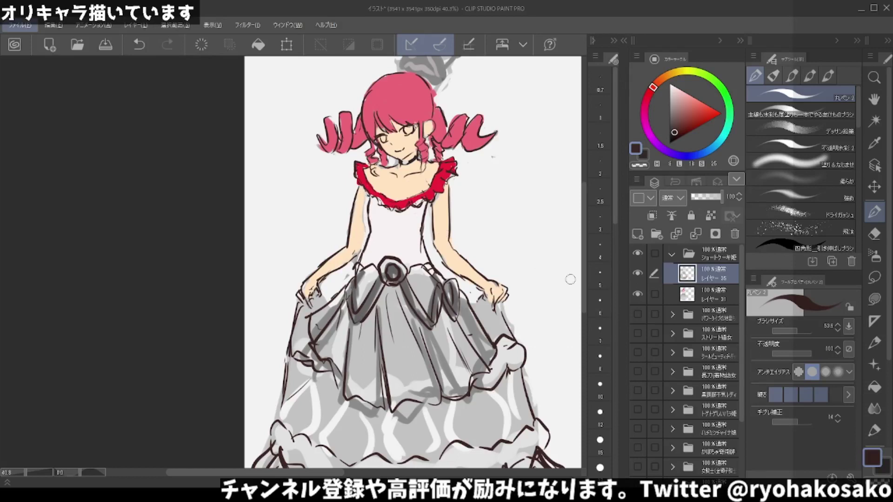
On the lower colour layer, erase a stray spot near the left arm with transparent colour.
ctrl+shift+click(375, 172)
key(c)
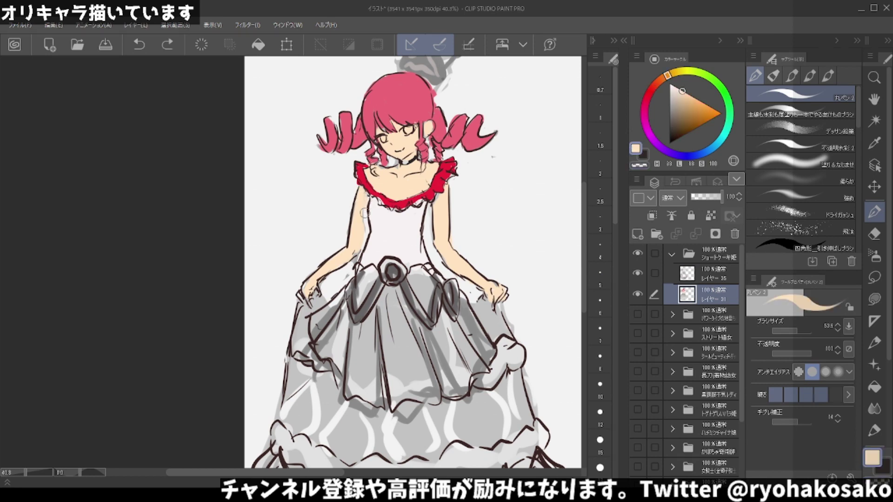
drag(365, 224, 367, 233)
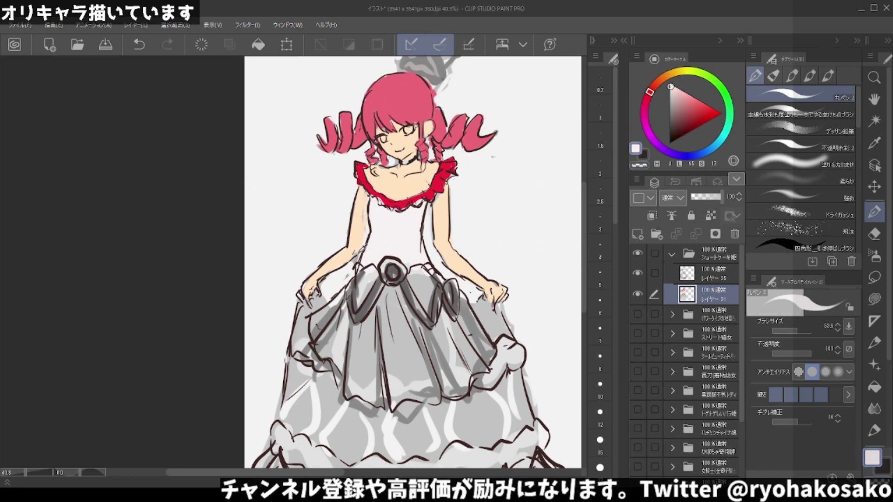
key(c)
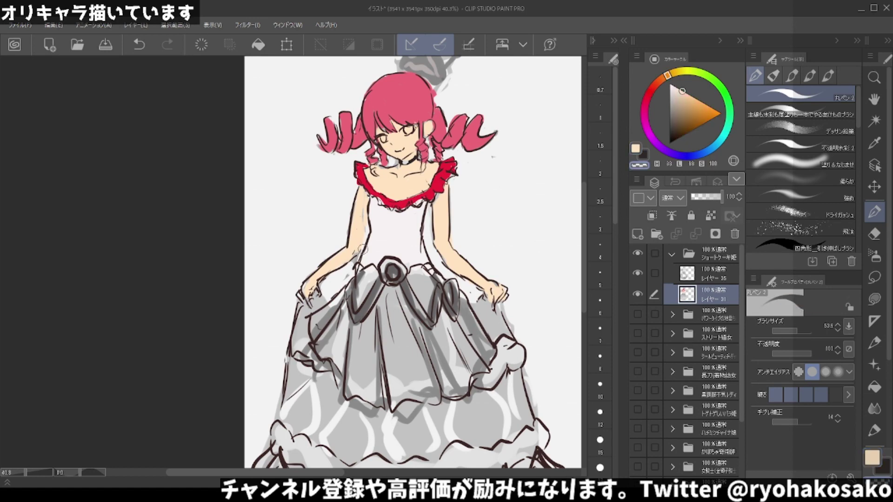
key(c)
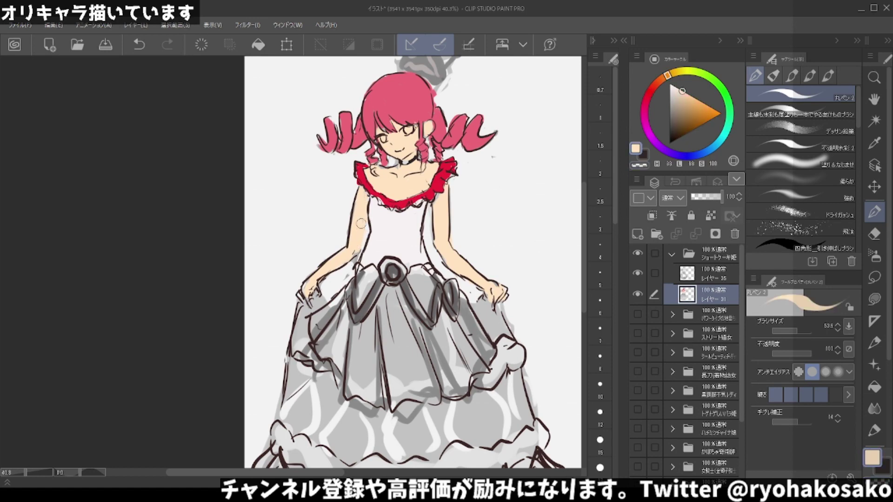
key(c)
key(c)
Sample the hair pink and skin tone, then try and undo salmon shading under the chin.
alt+click(377, 159)
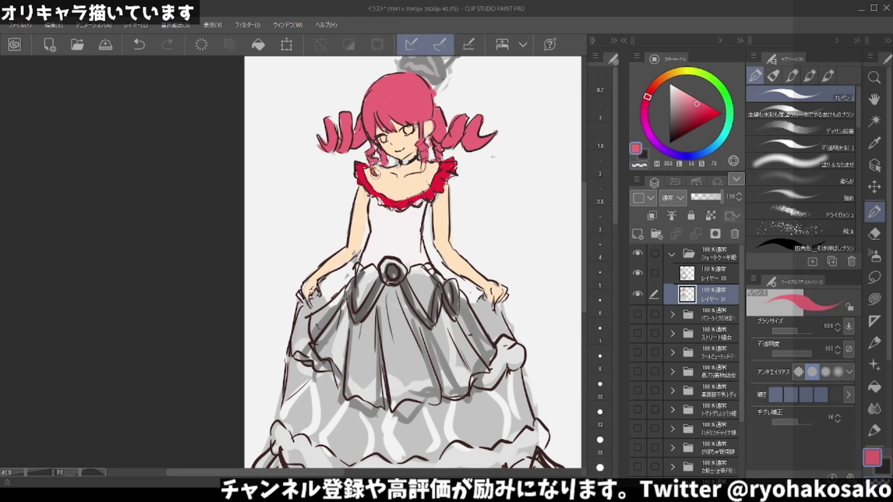
alt+click(400, 173)
click(655, 85)
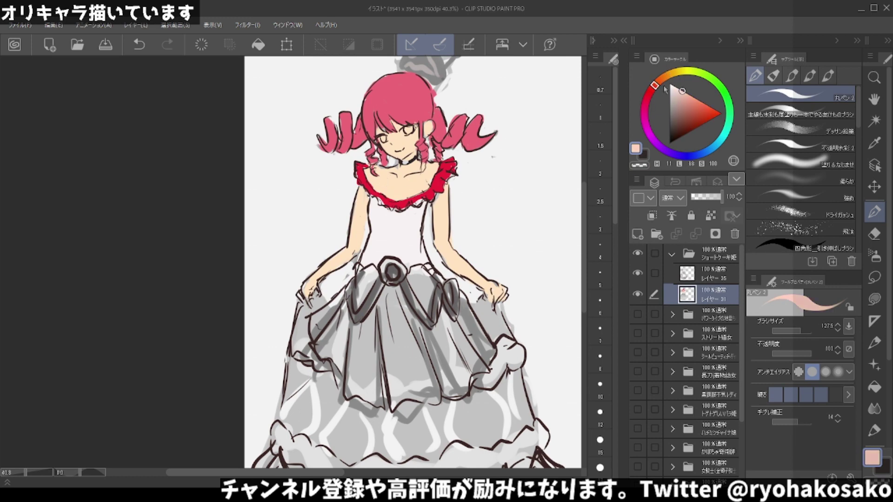
click(688, 100)
mouse_move(394, 156)
mouse_down()
mouse_move(416, 177)
mouse_move(444, 174)
mouse_up()
key(ctrl+z)
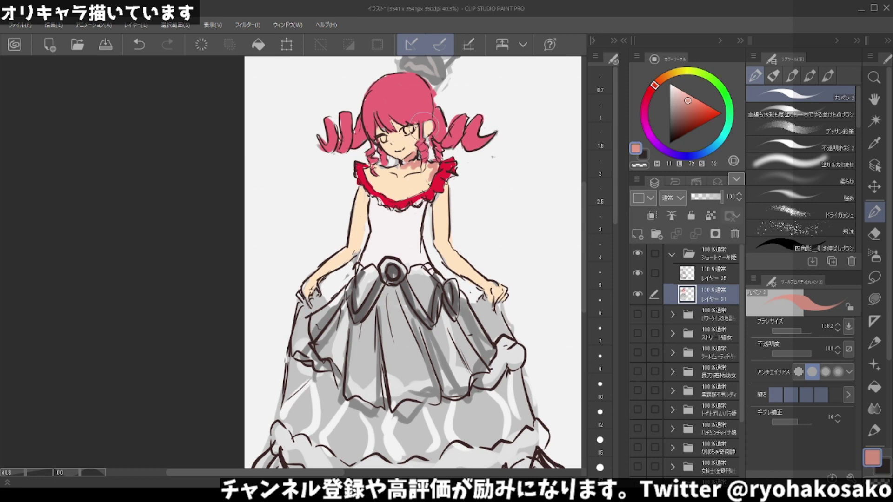
Repaint hair and skin beside the right eye and the hair left of the face.
mouse_move(425, 124)
mouse_down()
mouse_move(428, 131)
mouse_move(416, 122)
mouse_up()
key(ctrl+z)
drag(428, 124, 425, 114)
alt+click(386, 128)
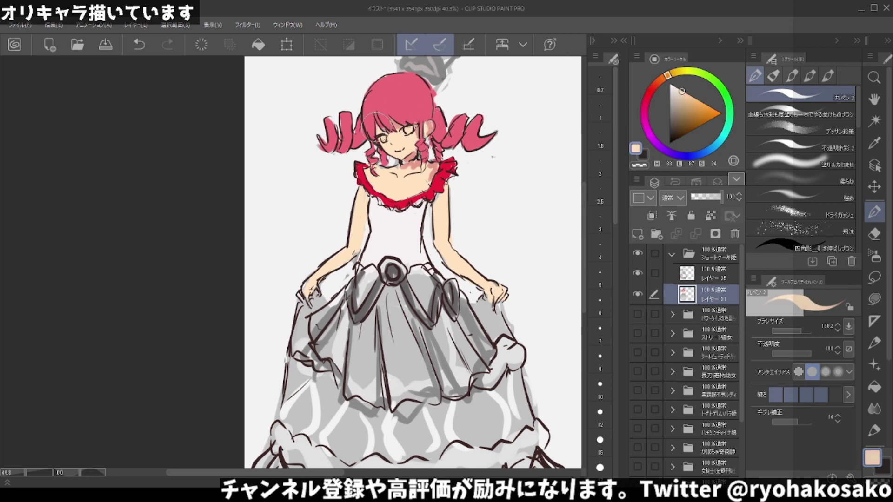
alt+click(385, 126)
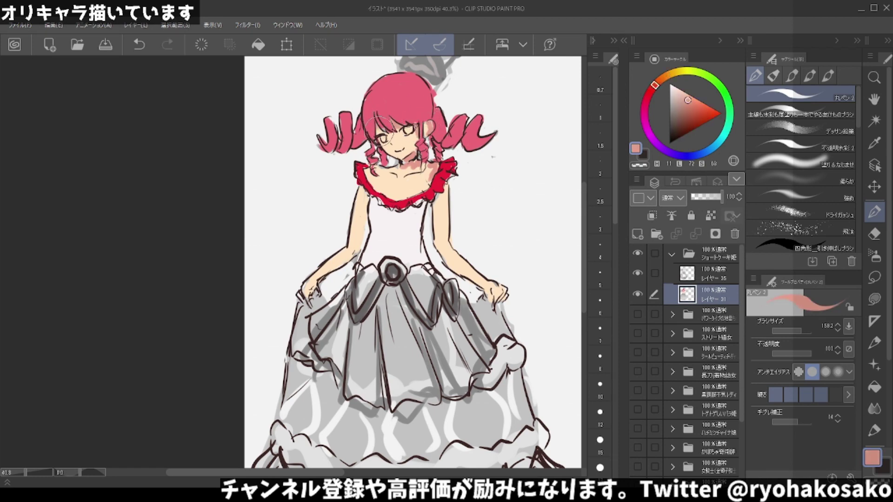
alt+click(380, 118)
drag(380, 119, 391, 140)
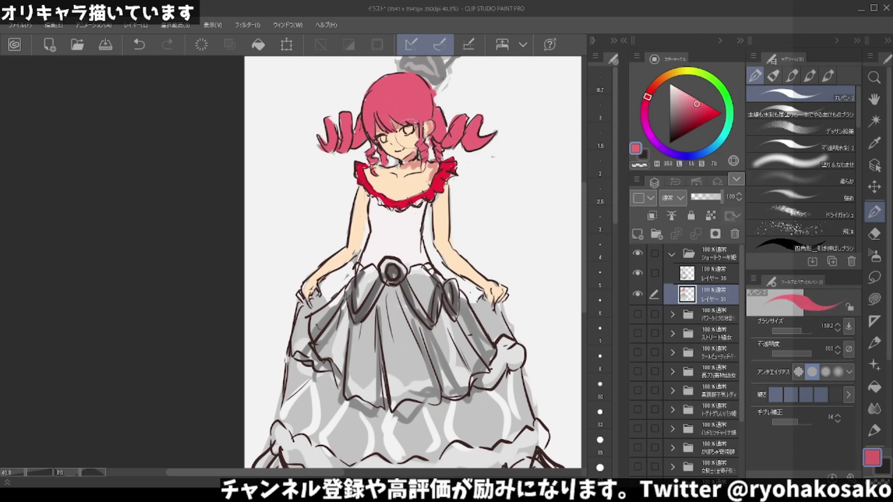
Repaint the chin, neck and collarbone with skin tone and muted pink shading.
alt+click(405, 147)
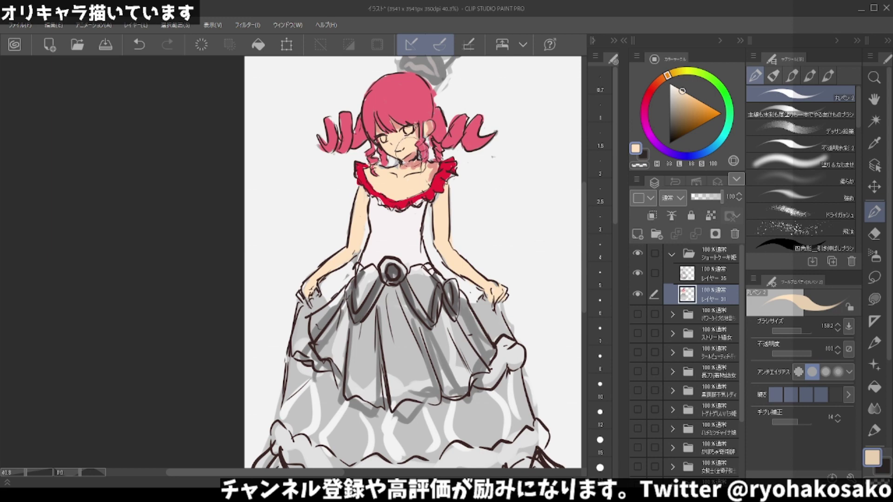
alt+click(405, 168)
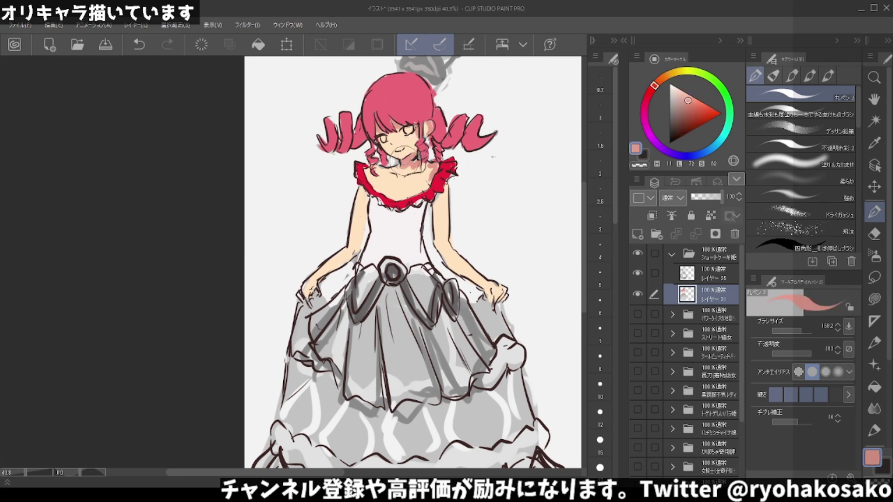
mouse_move(405, 161)
mouse_down()
mouse_move(384, 181)
mouse_move(367, 182)
mouse_move(421, 180)
mouse_move(388, 191)
mouse_up()
drag(409, 144, 395, 181)
Try and undo near-black lines around the chin, returning to a pink drawing colour.
key(alt)
drag(704, 119, 670, 134)
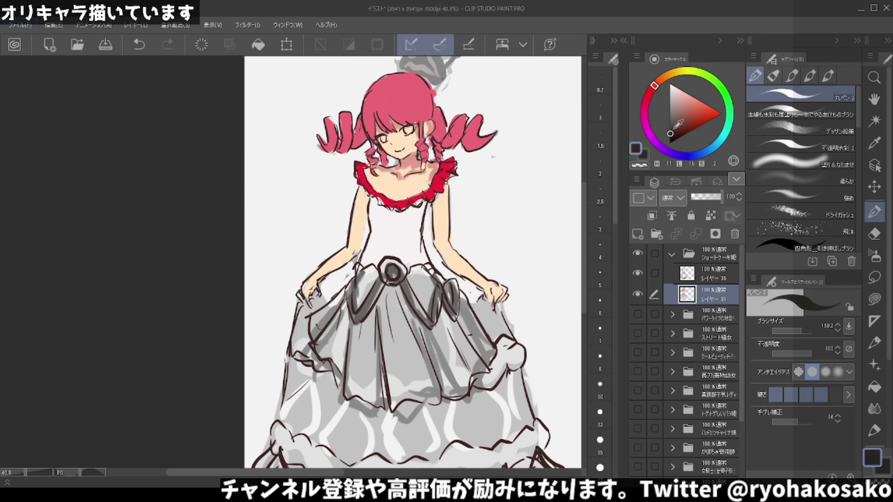
mouse_move(419, 144)
mouse_down()
mouse_move(404, 162)
mouse_move(427, 176)
mouse_up()
key(ctrl+z)
key(ctrl+z)
click(646, 102)
click(692, 96)
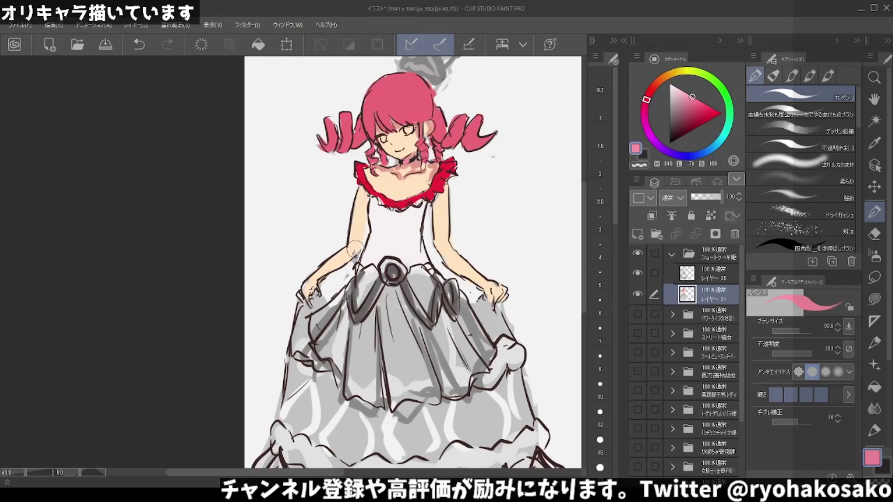
Sample the collar red and paint the waist rose, undoing one stray stroke.
scroll(356, 249, down, 1)
scroll(353, 251, down, 1)
scroll(353, 252, down, 1)
scroll(352, 252, up, 1)
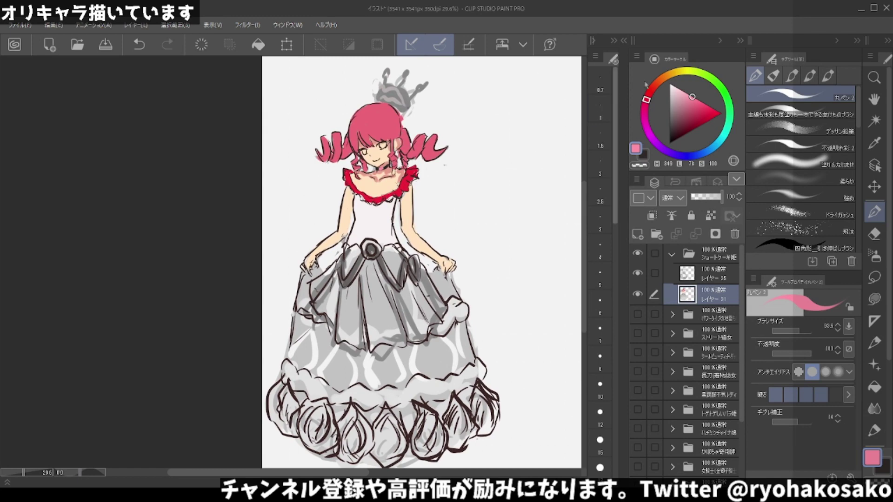
alt+click(416, 173)
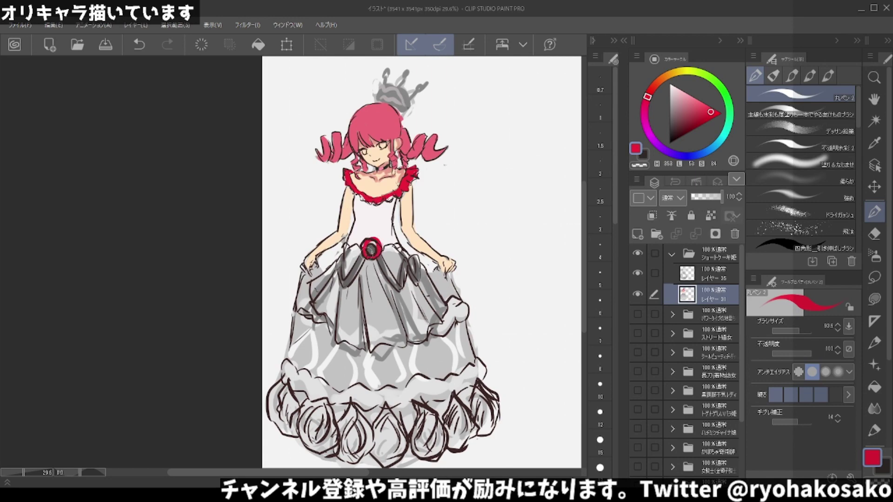
key(ctrl+z)
Paint the red zigzag ribbons running from the rose across the skirt top.
alt+click(379, 224)
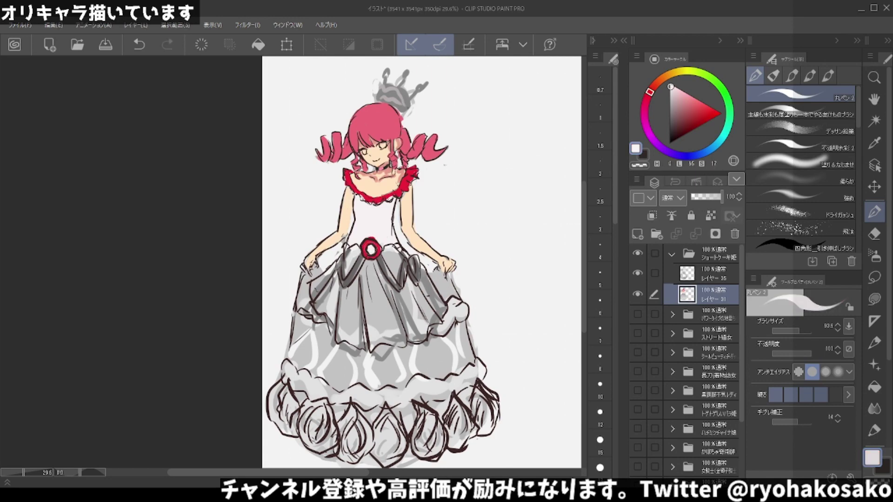
alt+click(368, 246)
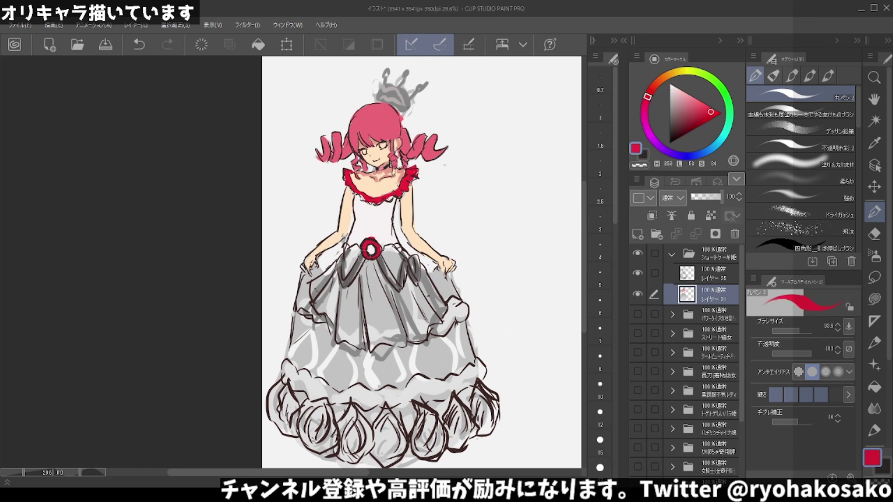
mouse_move(364, 257)
mouse_down()
mouse_move(345, 284)
mouse_move(338, 265)
mouse_move(410, 256)
mouse_move(414, 285)
mouse_up()
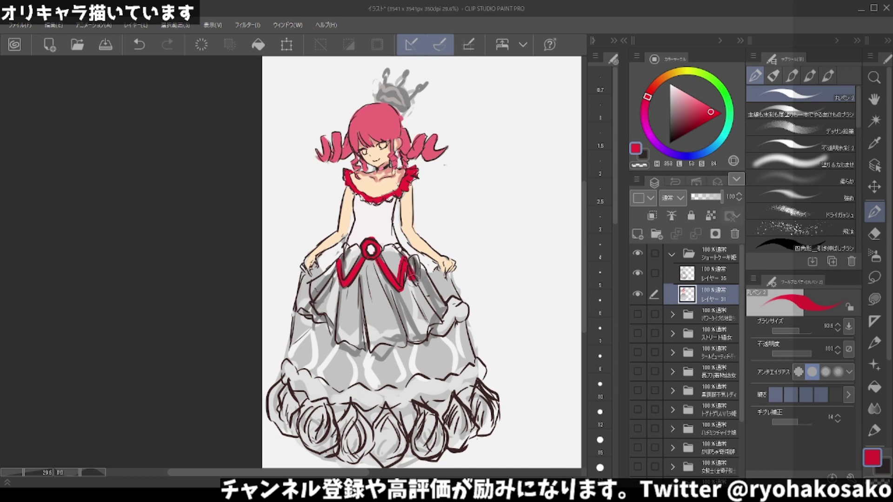
drag(409, 251, 420, 285)
alt+click(360, 225)
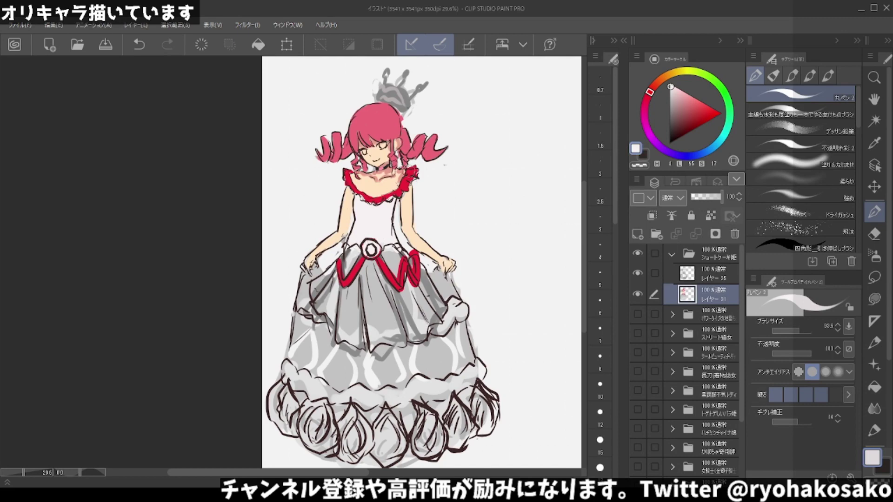
Paint the waist brooch ring in a mid green.
click(718, 86)
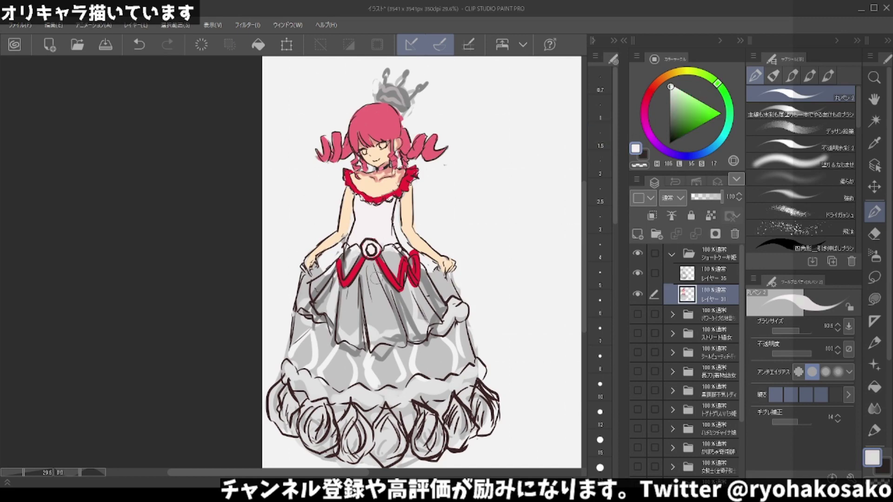
click(689, 122)
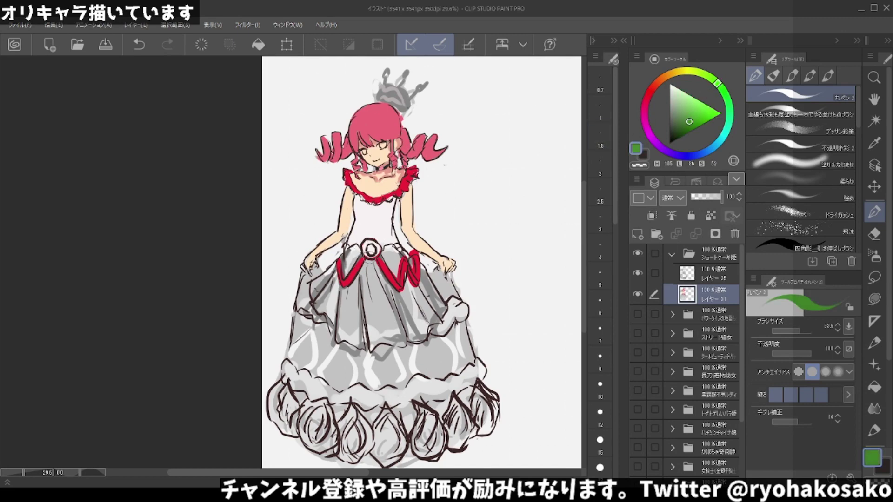
drag(364, 241, 378, 257)
Add white highlight strokes along the left and right red ribbons.
click(670, 84)
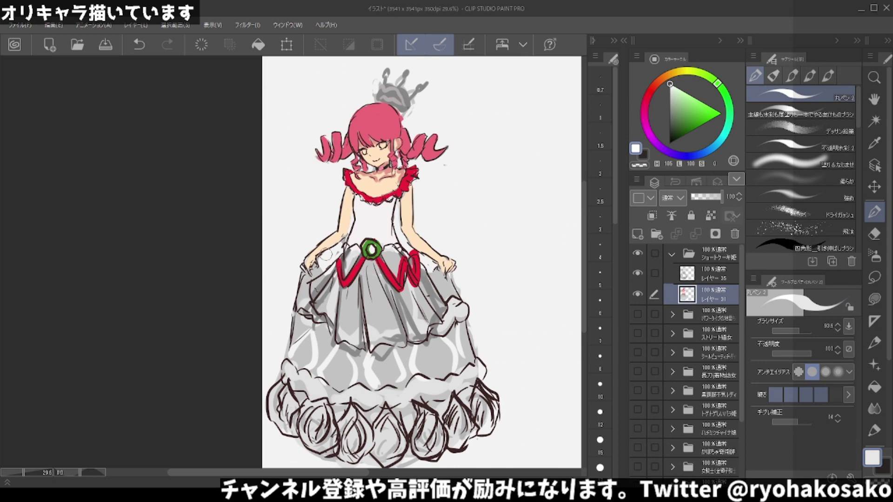
mouse_move(379, 258)
mouse_down()
mouse_move(395, 278)
mouse_move(418, 284)
mouse_up()
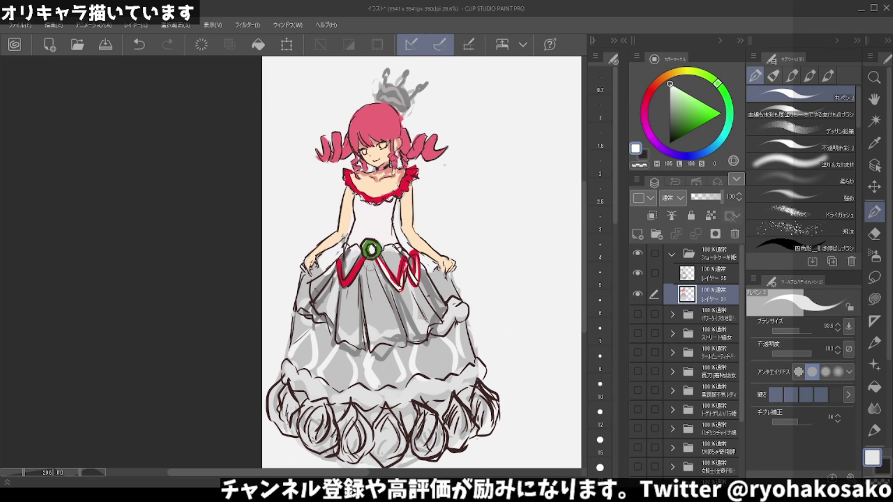
drag(370, 259, 341, 285)
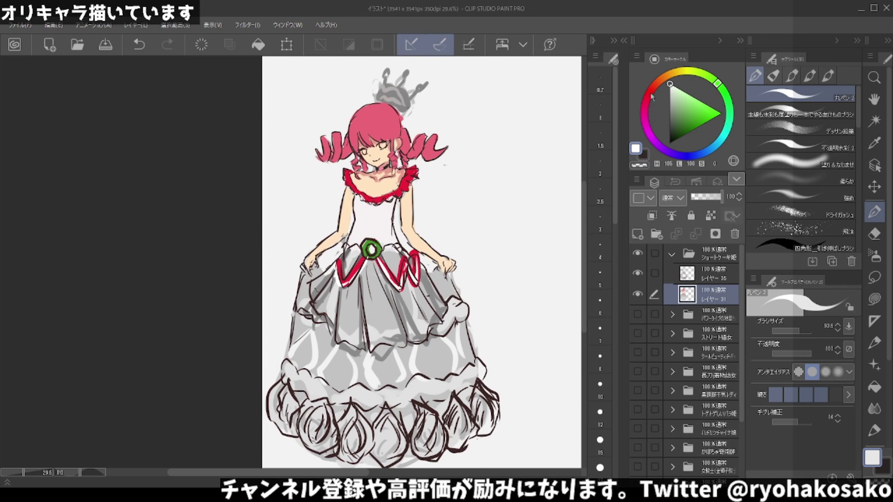
Choose a pale yellow sponge colour and brush a tan band across the skirt's middle tier.
drag(692, 74, 683, 70)
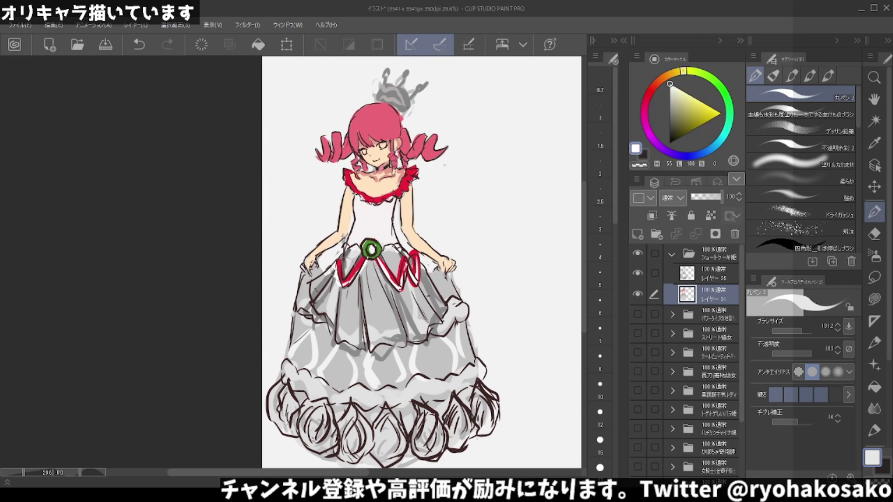
mouse_move(682, 90)
mouse_down()
mouse_move(673, 73)
mouse_move(687, 98)
mouse_up()
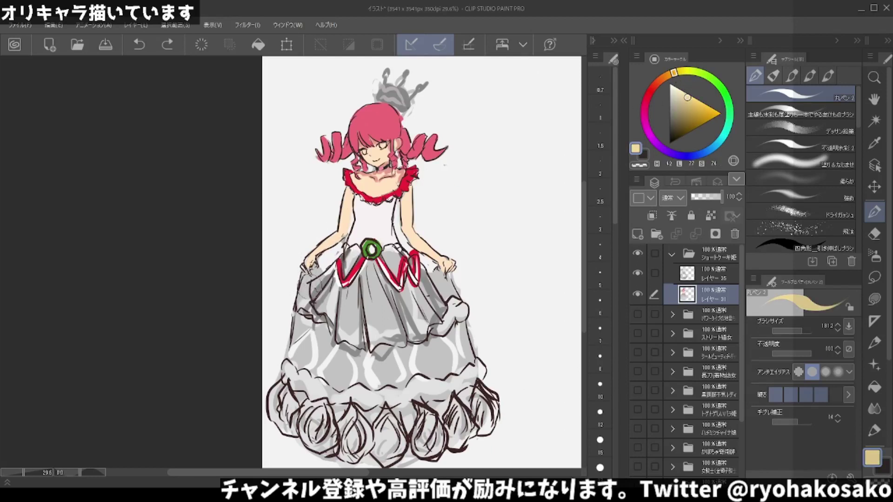
mouse_move(305, 273)
mouse_down()
mouse_move(320, 269)
mouse_move(325, 286)
mouse_move(303, 286)
mouse_move(290, 348)
mouse_move(305, 321)
mouse_move(309, 354)
mouse_up()
mouse_move(326, 321)
mouse_down()
mouse_move(298, 367)
mouse_move(317, 382)
mouse_move(339, 381)
mouse_up()
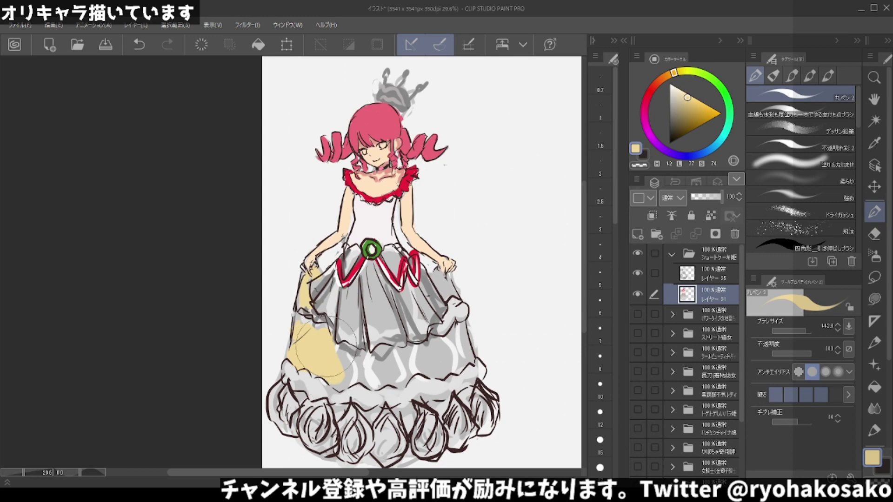
mouse_move(335, 344)
mouse_down()
mouse_move(343, 371)
mouse_move(370, 382)
mouse_move(365, 366)
mouse_move(449, 363)
mouse_move(389, 355)
mouse_move(442, 354)
mouse_move(465, 335)
mouse_move(479, 353)
mouse_up()
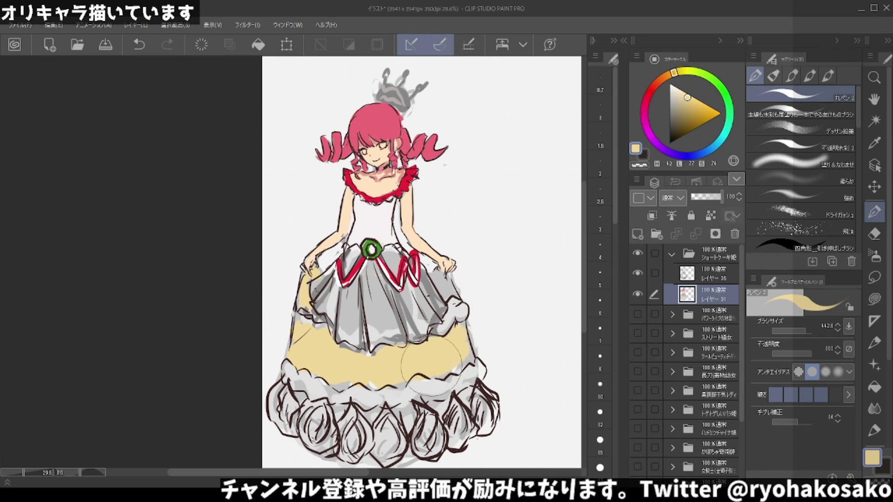
mouse_move(446, 381)
mouse_down()
mouse_move(455, 342)
mouse_move(442, 297)
mouse_move(446, 274)
mouse_move(460, 312)
mouse_up()
drag(438, 270, 469, 325)
Eyedrop the dress's pink-white and brighten the right skirt puff and upper left edge.
alt+click(381, 204)
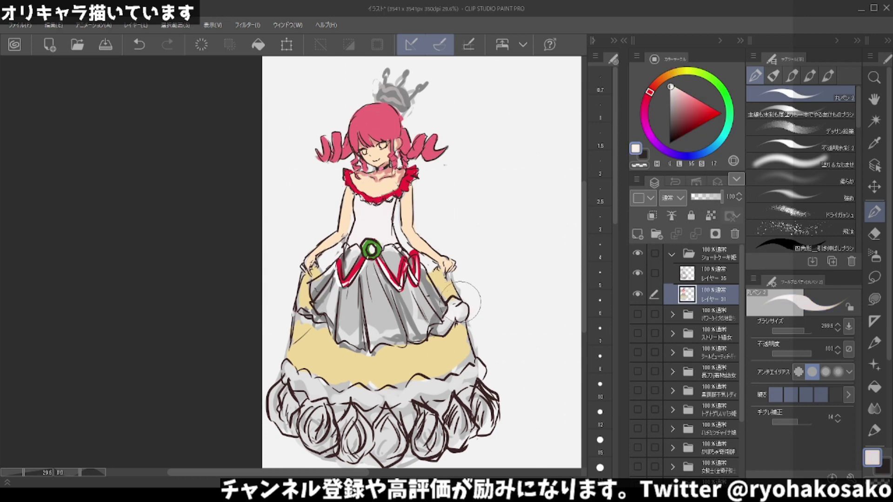
drag(442, 288, 474, 316)
drag(321, 302, 300, 319)
Whiten the lower ruffle puffs, from the middle ones across to the left.
mouse_move(325, 384)
mouse_down()
mouse_move(286, 393)
mouse_move(316, 372)
mouse_move(345, 397)
mouse_move(479, 379)
mouse_move(470, 381)
mouse_move(488, 419)
mouse_move(460, 418)
mouse_move(442, 433)
mouse_move(418, 404)
mouse_move(400, 461)
mouse_up()
drag(405, 419, 376, 460)
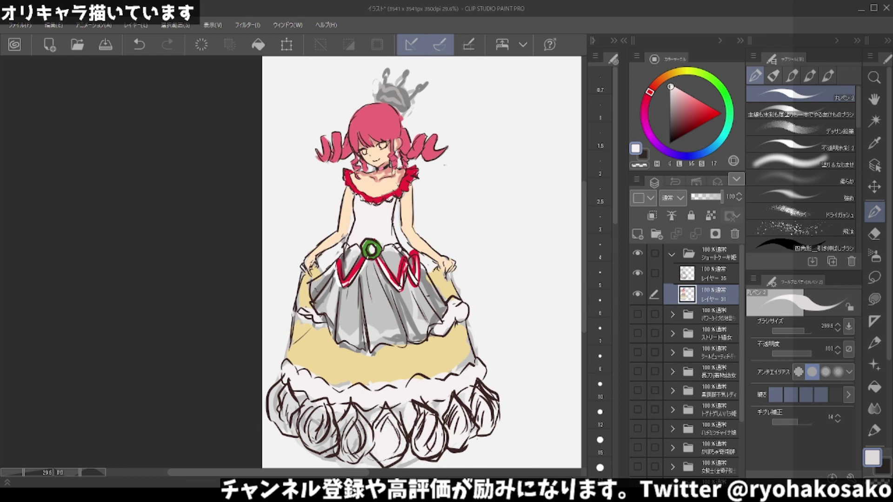
mouse_move(373, 405)
mouse_down()
mouse_move(335, 451)
mouse_move(316, 410)
mouse_up()
mouse_move(325, 442)
mouse_down()
mouse_move(279, 409)
mouse_move(268, 386)
mouse_up()
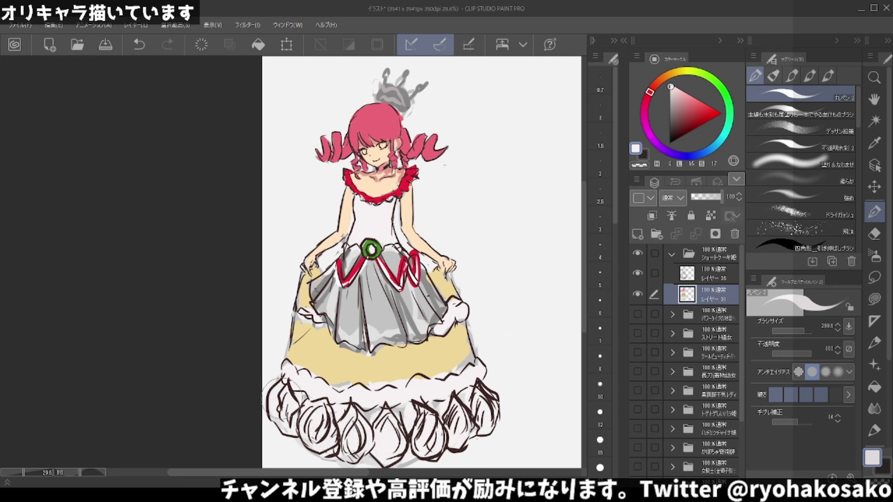
drag(289, 414, 265, 389)
click(702, 102)
click(700, 111)
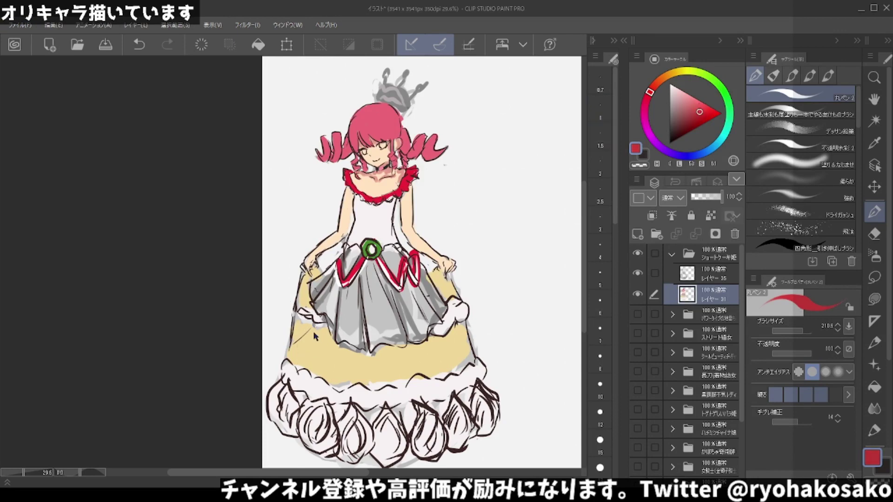
drag(313, 325, 295, 362)
mouse_move(315, 333)
mouse_down()
mouse_move(298, 367)
mouse_move(321, 334)
mouse_move(307, 353)
mouse_move(316, 353)
mouse_up()
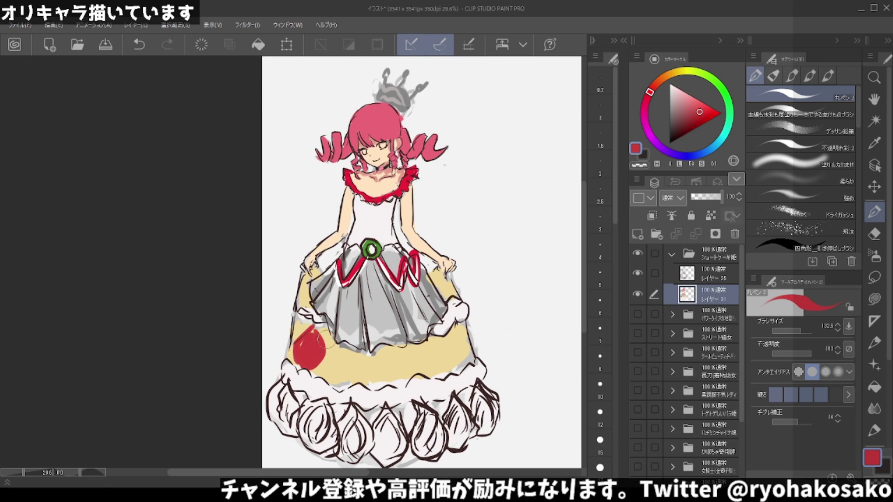
key(ctrl+z)
drag(338, 339, 332, 379)
key(ctrl+z)
mouse_move(337, 339)
mouse_down()
mouse_move(334, 379)
mouse_move(363, 349)
mouse_move(383, 382)
mouse_up()
drag(402, 344, 410, 383)
key(ctrl+z)
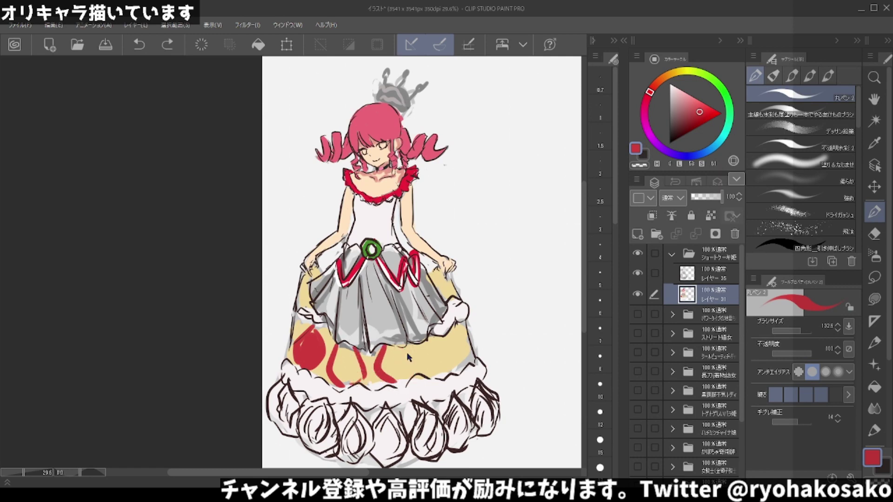
mouse_move(404, 343)
mouse_down()
mouse_move(396, 369)
mouse_move(403, 385)
mouse_move(417, 372)
mouse_move(433, 384)
mouse_up()
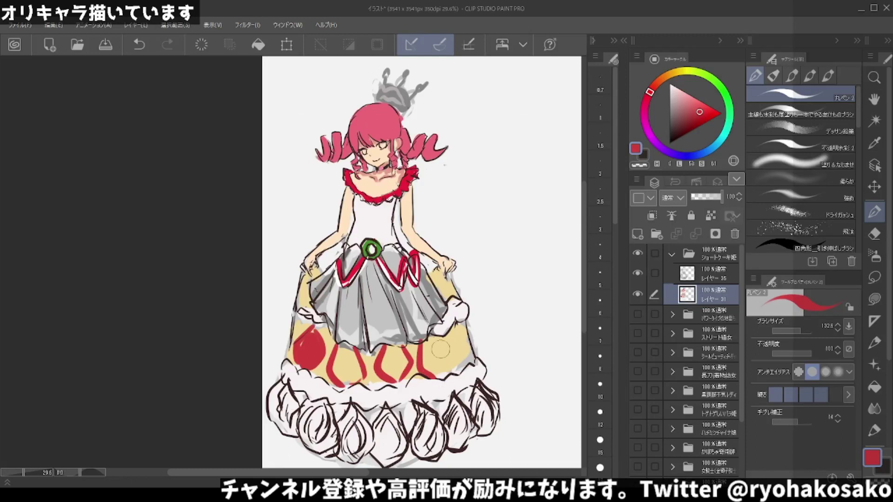
drag(432, 338, 440, 377)
key(ctrl+z)
drag(436, 342, 440, 376)
drag(451, 329, 469, 372)
key(ctrl+z)
drag(453, 328, 467, 371)
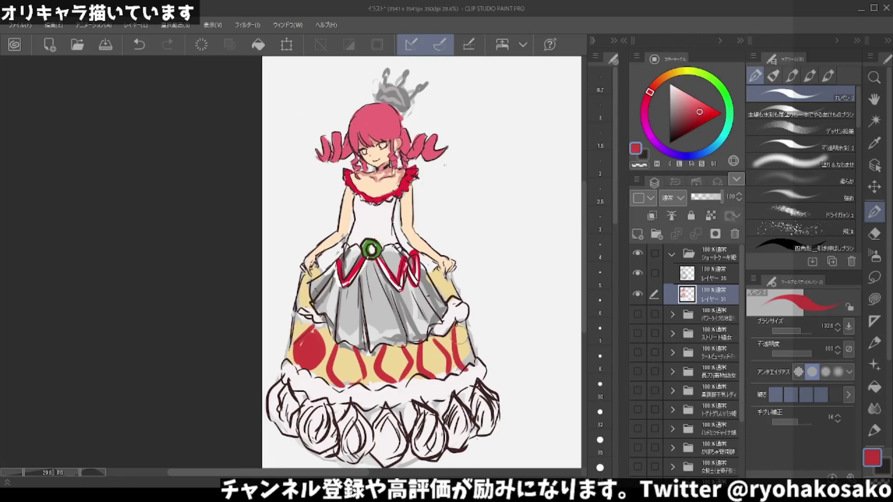
drag(458, 340, 465, 359)
mouse_move(453, 321)
mouse_down()
mouse_move(470, 363)
mouse_move(457, 347)
mouse_move(429, 355)
mouse_move(444, 370)
mouse_move(437, 373)
mouse_up()
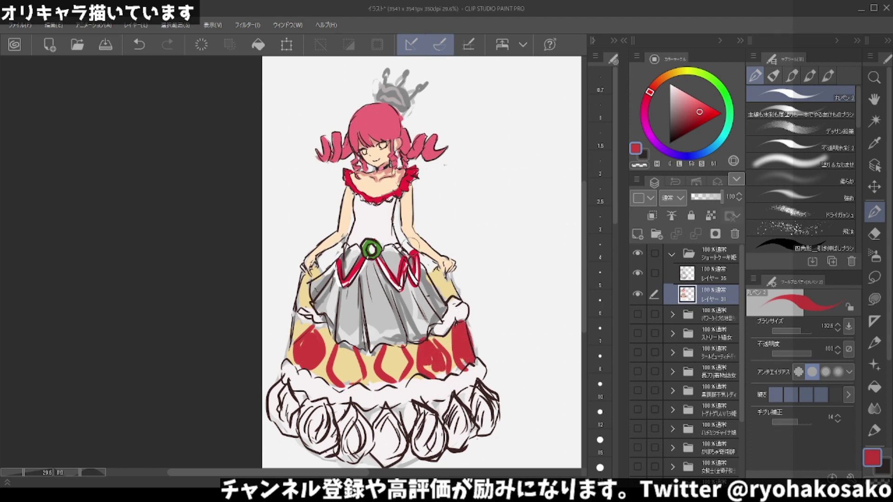
key(ctrl+z)
key(ctrl+z)
key(ctrl+z)
key(ctrl+z)
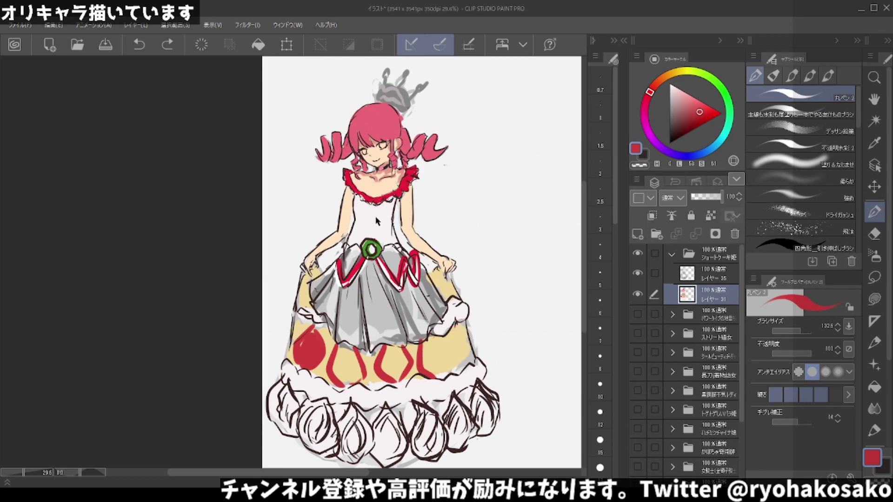
key(ctrl+z)
key(ctrl+z)
key(ctrl+z)
key(ctrl+z)
key(ctrl+z)
key(ctrl+z)
key(ctrl+z)
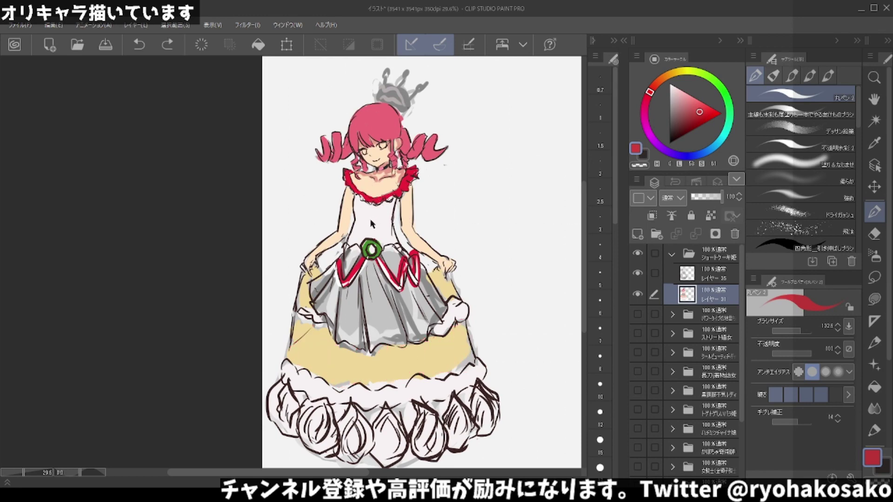
Eyedrop the dress's pinkish white and paint it over the tan band, left edge to right hand.
alt+click(372, 225)
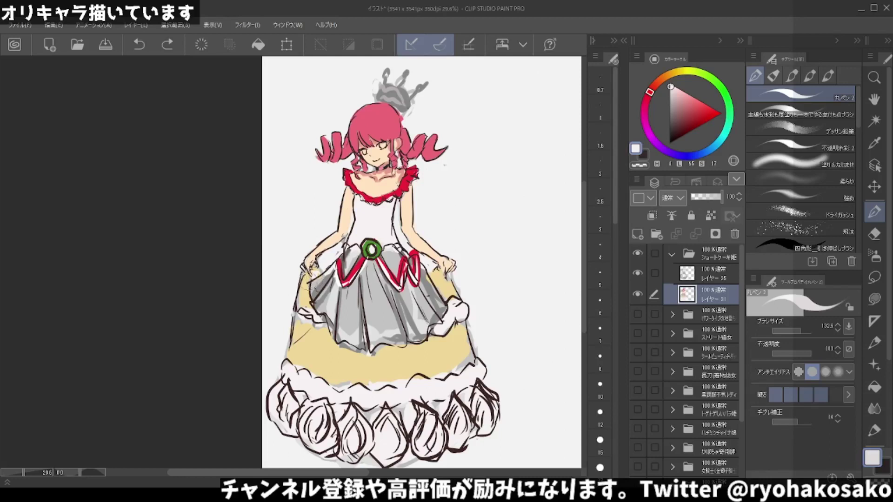
drag(298, 292, 306, 303)
mouse_move(434, 270)
mouse_down()
mouse_move(460, 294)
mouse_move(454, 331)
mouse_move(400, 353)
mouse_move(307, 347)
mouse_move(317, 333)
mouse_move(400, 349)
mouse_move(441, 340)
mouse_move(446, 354)
mouse_move(465, 344)
mouse_move(419, 372)
mouse_move(315, 371)
mouse_move(295, 340)
mouse_move(358, 361)
mouse_move(463, 350)
mouse_move(311, 363)
mouse_move(303, 328)
mouse_move(329, 364)
mouse_up()
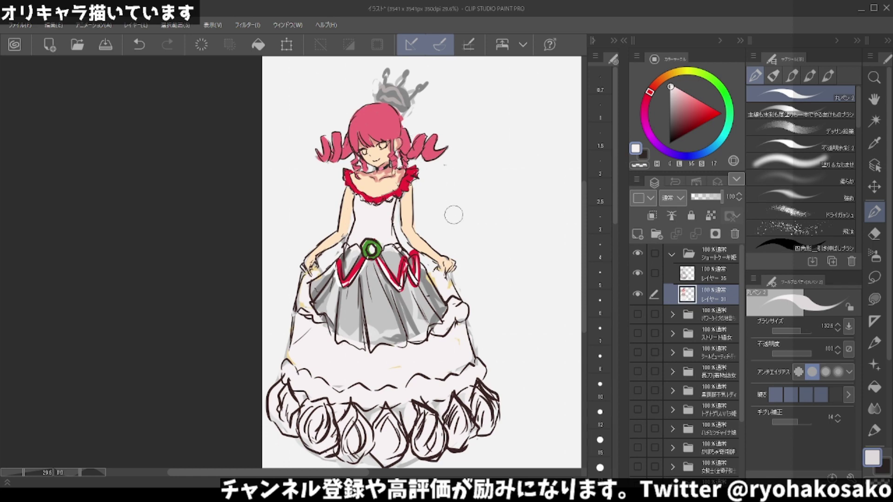
Switch to red and draw the leftmost strawberry shape on the skirt band, redoing early strokes.
alt+click(407, 203)
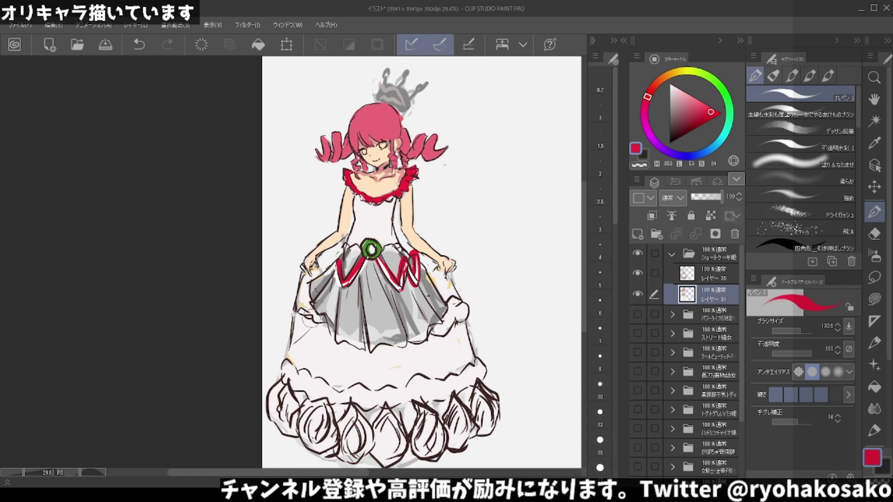
drag(310, 320, 293, 358)
key(ctrl+z)
mouse_move(310, 321)
mouse_down()
mouse_move(292, 357)
mouse_move(310, 365)
mouse_up()
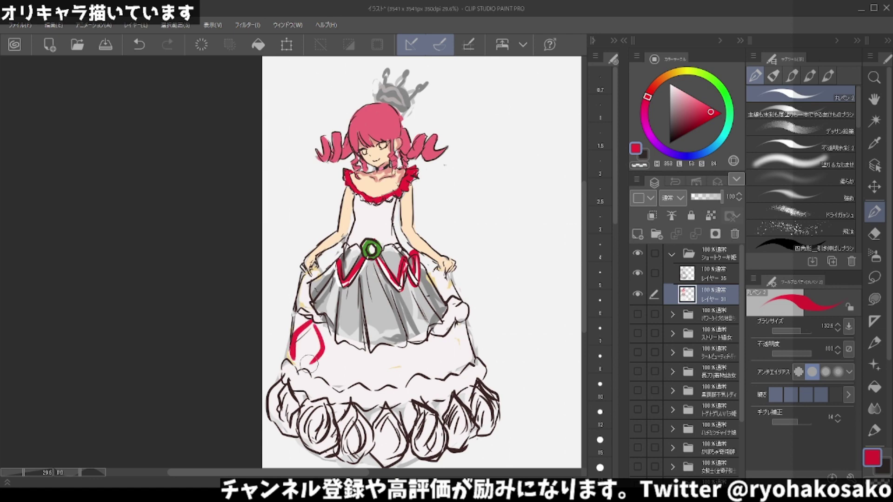
key(ctrl+z)
key(ctrl+z)
mouse_move(313, 322)
mouse_down()
mouse_move(291, 364)
mouse_move(308, 371)
mouse_up()
drag(341, 342, 320, 372)
drag(326, 364, 333, 385)
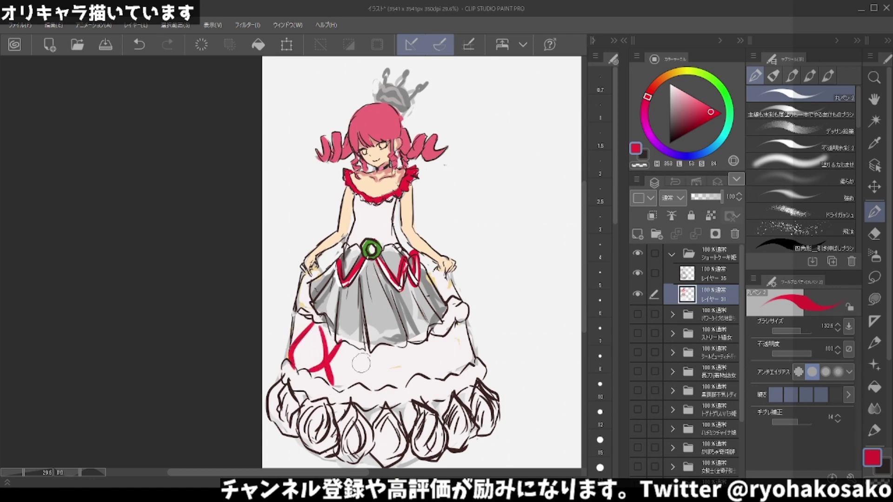
Add red strawberry outlines across the band, a solid red teardrop at right, and an oval between them.
drag(380, 347, 376, 386)
drag(413, 345, 425, 375)
drag(449, 324, 468, 361)
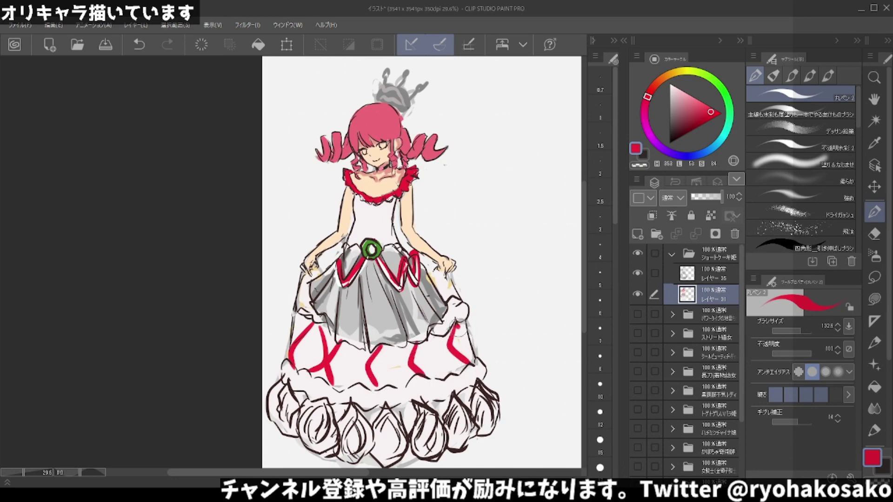
key(ctrl+z)
mouse_move(455, 324)
mouse_down()
mouse_move(458, 362)
mouse_move(471, 365)
mouse_up()
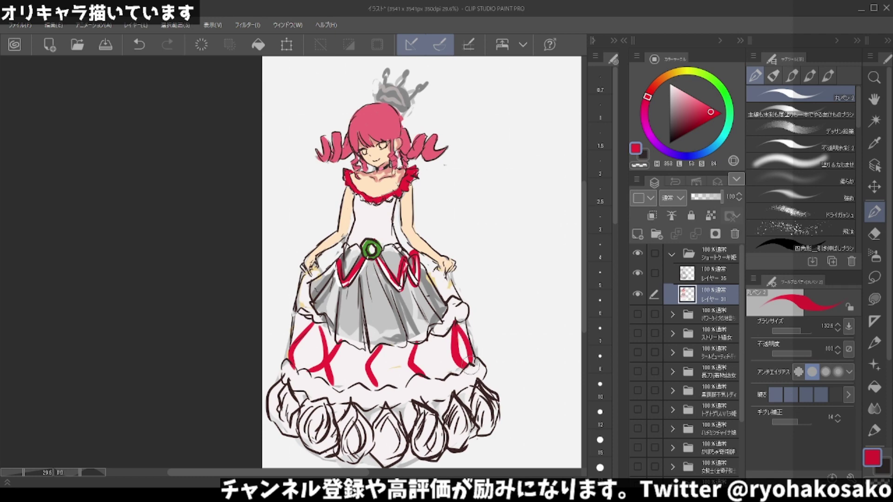
mouse_move(461, 334)
mouse_down()
mouse_move(464, 351)
mouse_move(444, 374)
mouse_move(419, 379)
mouse_move(413, 344)
mouse_move(438, 365)
mouse_move(421, 342)
mouse_move(433, 359)
mouse_up()
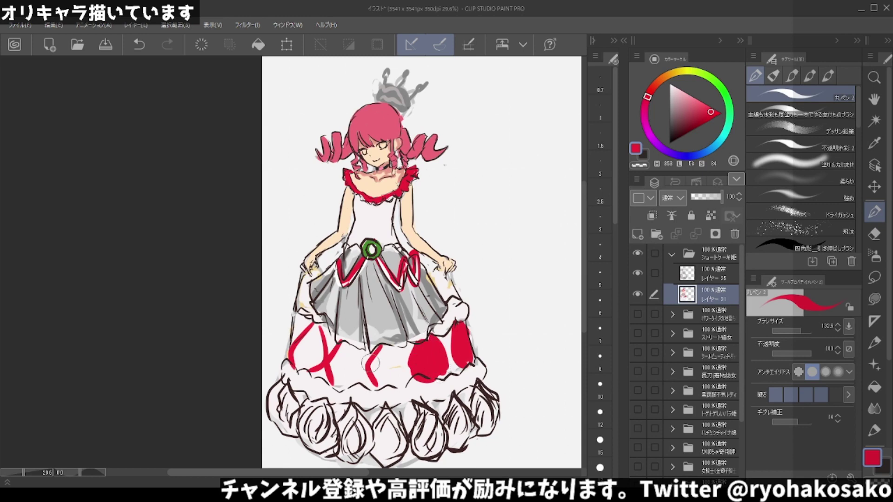
mouse_move(372, 364)
mouse_down()
mouse_move(395, 384)
mouse_move(389, 344)
mouse_move(393, 379)
mouse_move(377, 372)
mouse_move(385, 358)
mouse_move(339, 393)
mouse_move(326, 367)
mouse_move(335, 387)
mouse_move(343, 349)
mouse_move(302, 363)
mouse_move(311, 341)
mouse_up()
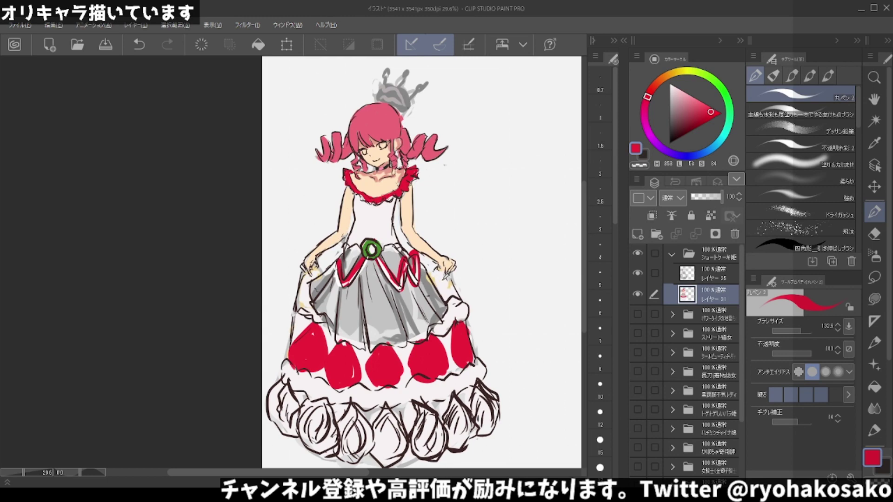
Eyedrop the beige sponge colour and dab it beside each hand and between the lower ruffles.
alt+click(435, 275)
mouse_move(421, 270)
mouse_down()
mouse_move(460, 302)
mouse_move(447, 290)
mouse_up()
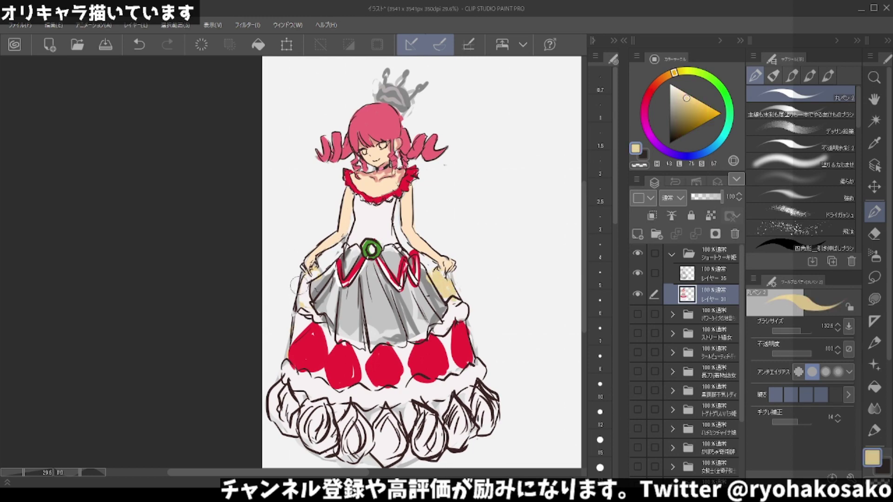
drag(299, 284, 303, 301)
mouse_move(308, 271)
mouse_down()
mouse_move(301, 288)
mouse_move(320, 264)
mouse_up()
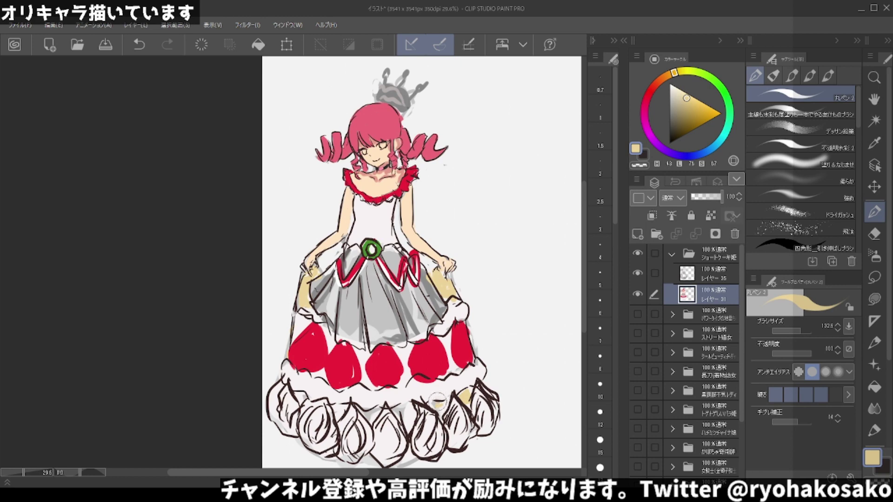
mouse_move(440, 400)
mouse_down()
mouse_move(430, 409)
mouse_move(395, 404)
mouse_up()
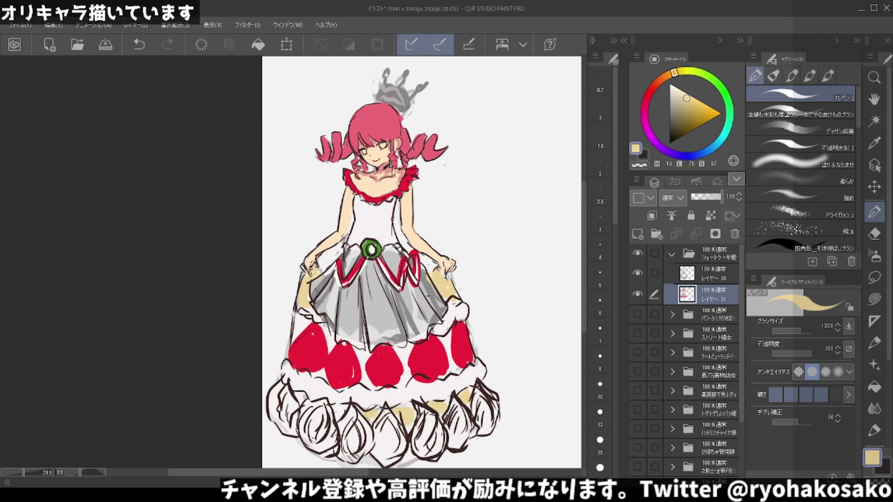
drag(341, 403, 340, 418)
Try grey shading on the central meringue, settling on a soft white highlight.
alt+click(385, 318)
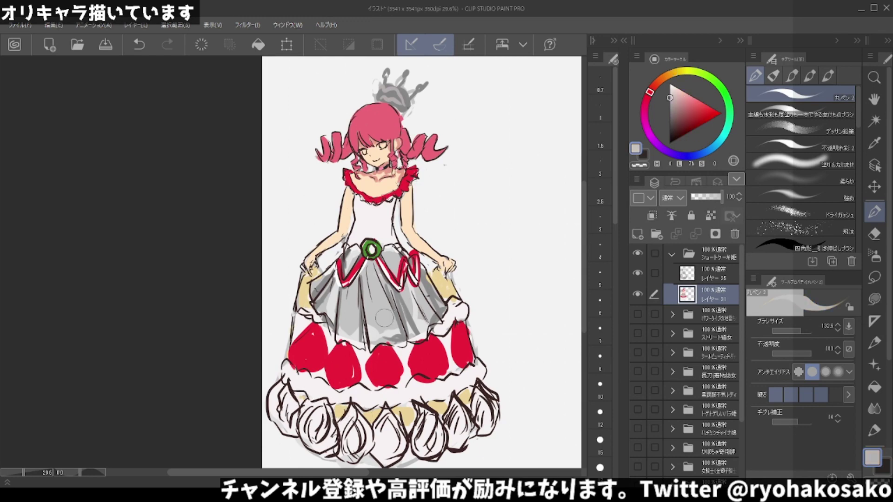
drag(393, 419, 386, 447)
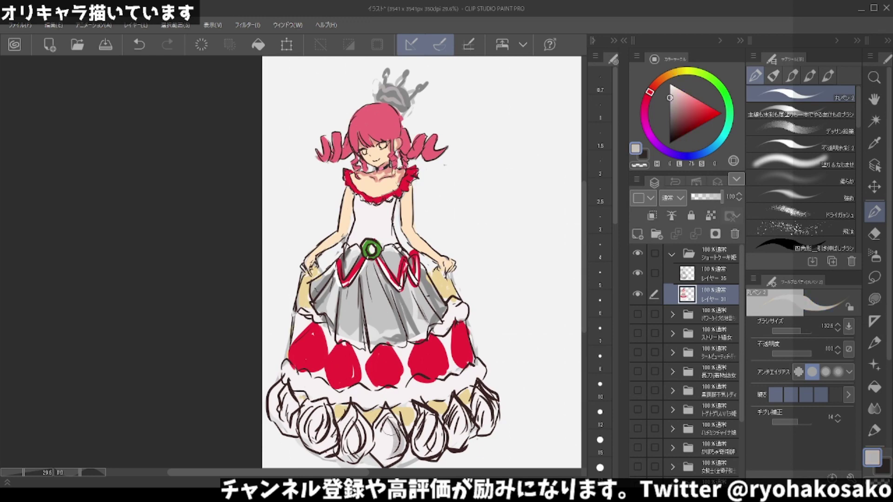
key(ctrl+z)
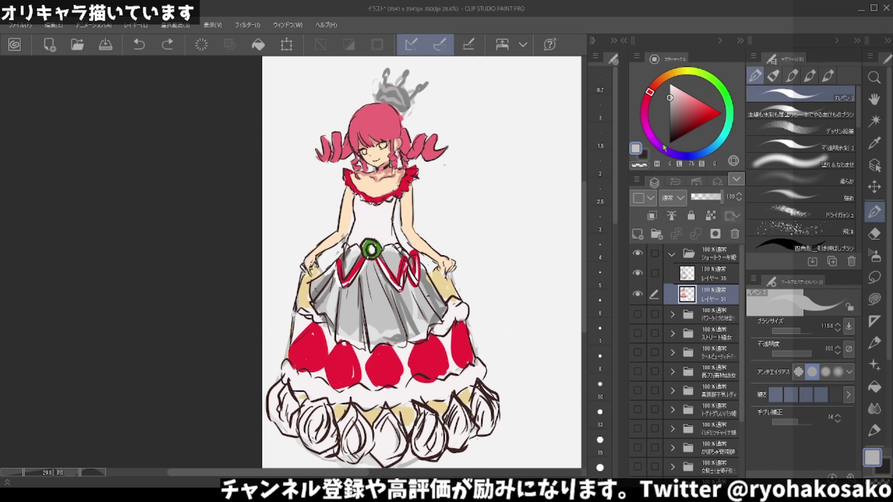
click(671, 105)
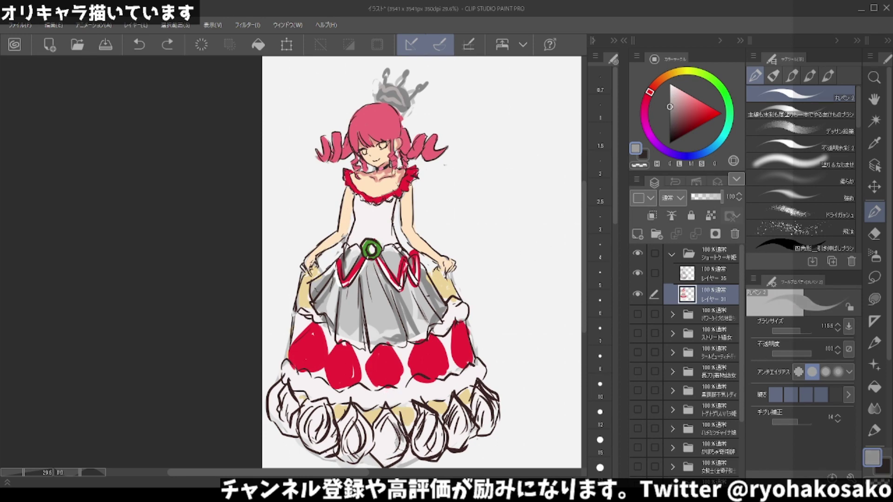
drag(388, 424, 381, 454)
key(ctrl+z)
click(670, 94)
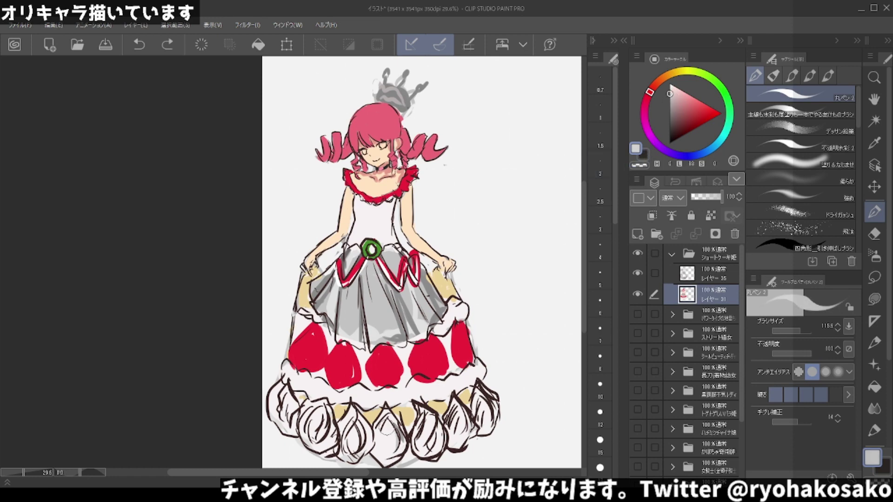
drag(387, 429, 391, 441)
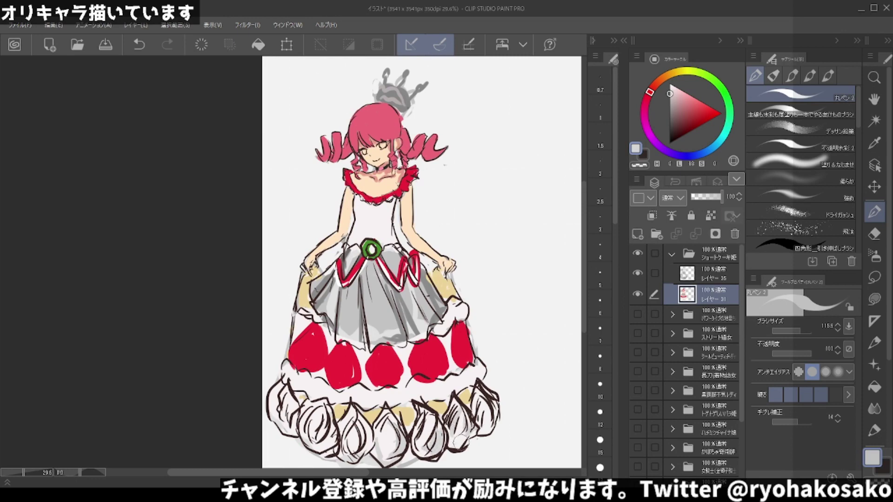
Hatch grey shading on the right and left meringues and add dark outline strokes.
drag(484, 410, 488, 427)
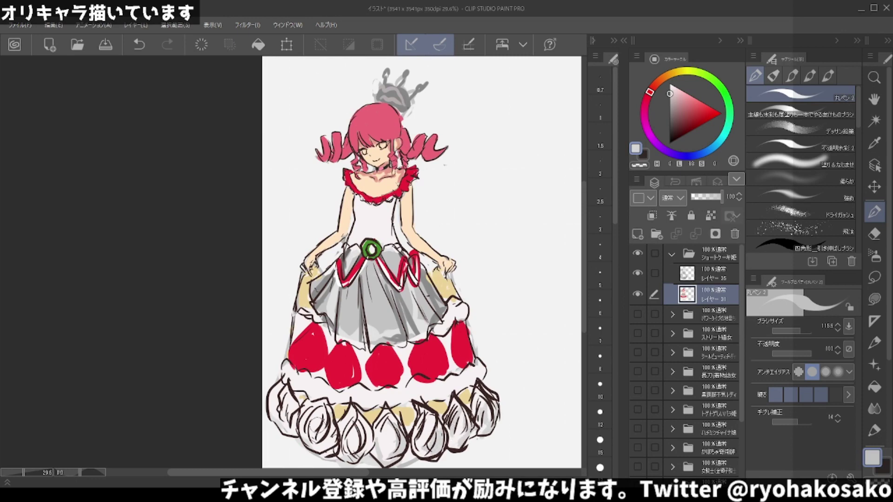
drag(319, 424, 352, 442)
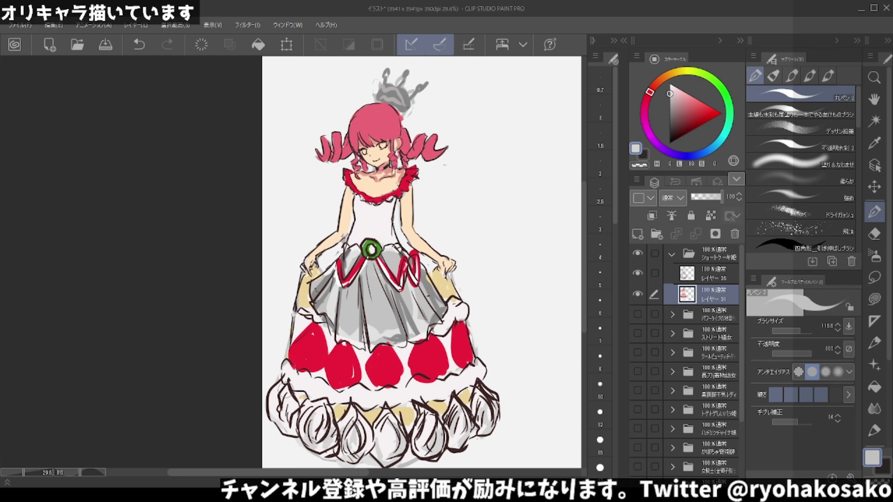
mouse_move(288, 386)
mouse_down()
mouse_move(298, 427)
mouse_move(279, 416)
mouse_move(284, 409)
mouse_up()
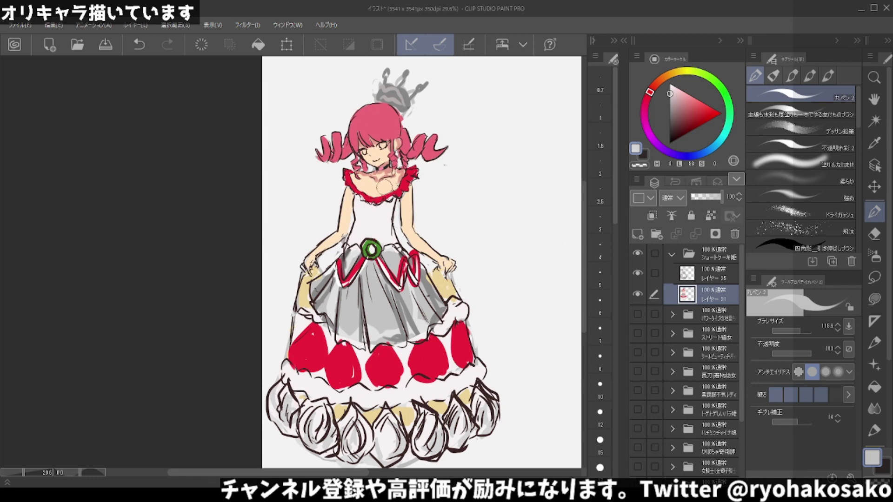
alt+click(402, 196)
alt+click(374, 114)
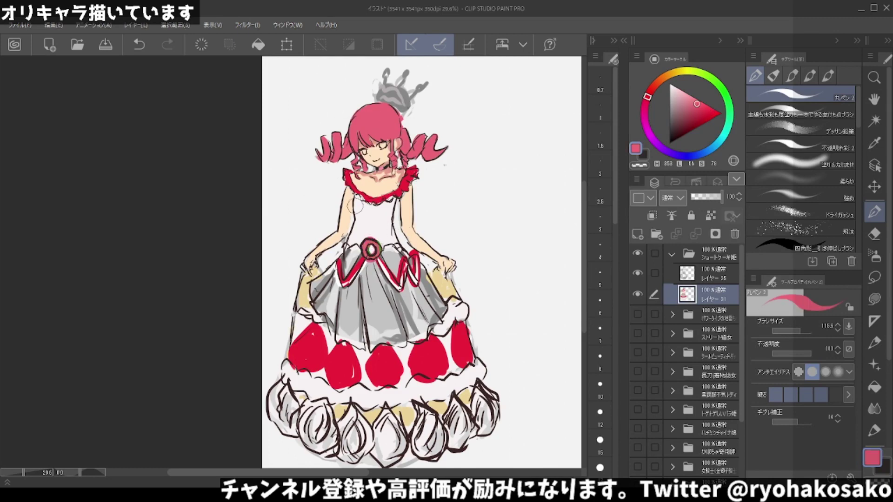
Repaint the grey upper skirt a lighter pink, cleaning edges with transparent colour and covering the yellow patch.
click(682, 96)
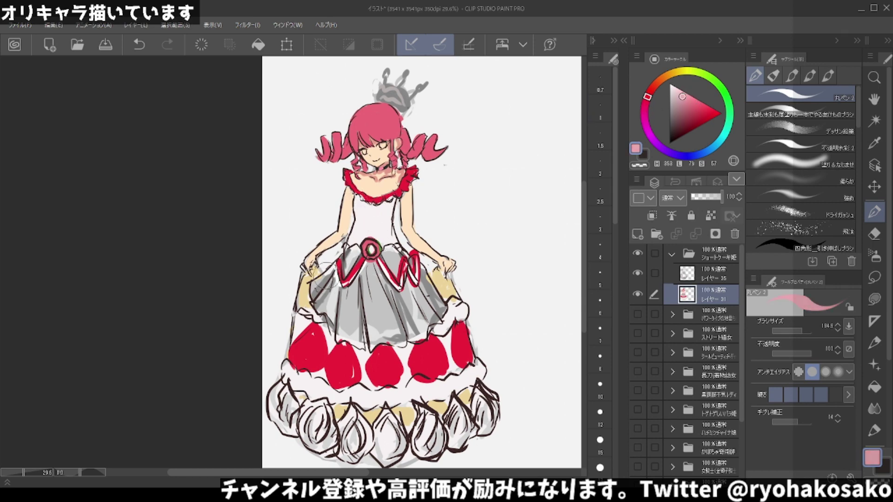
mouse_move(325, 275)
mouse_down()
mouse_move(314, 289)
mouse_move(335, 326)
mouse_move(328, 286)
mouse_move(316, 298)
mouse_move(333, 270)
mouse_move(349, 340)
mouse_move(370, 280)
mouse_move(358, 282)
mouse_move(344, 340)
mouse_move(363, 347)
mouse_move(374, 286)
mouse_move(382, 325)
mouse_move(388, 293)
mouse_move(402, 279)
mouse_move(409, 332)
mouse_move(428, 293)
mouse_move(440, 321)
mouse_move(424, 335)
mouse_move(386, 258)
mouse_move(394, 247)
mouse_move(396, 260)
mouse_move(393, 251)
mouse_move(349, 256)
mouse_move(345, 263)
mouse_move(361, 249)
mouse_move(405, 254)
mouse_move(411, 242)
mouse_move(461, 293)
mouse_move(432, 270)
mouse_move(446, 293)
mouse_up()
key(c)
key(c)
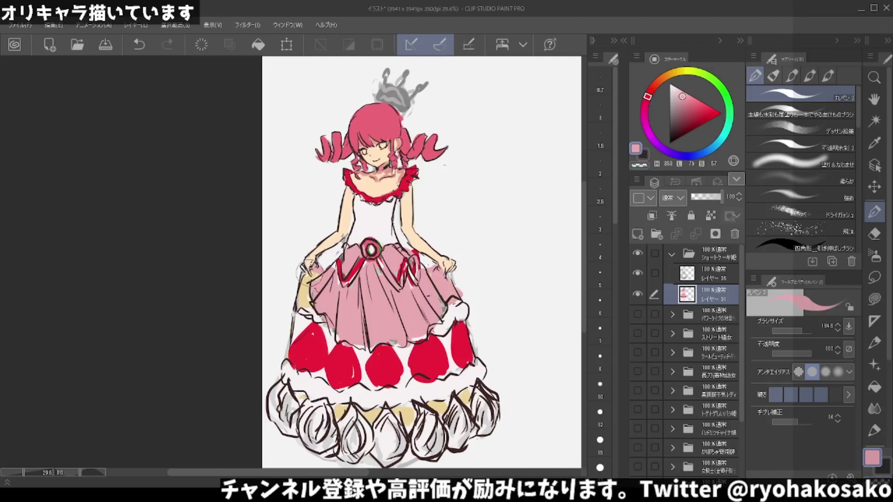
mouse_move(307, 274)
mouse_down()
mouse_move(295, 297)
mouse_move(307, 312)
mouse_up()
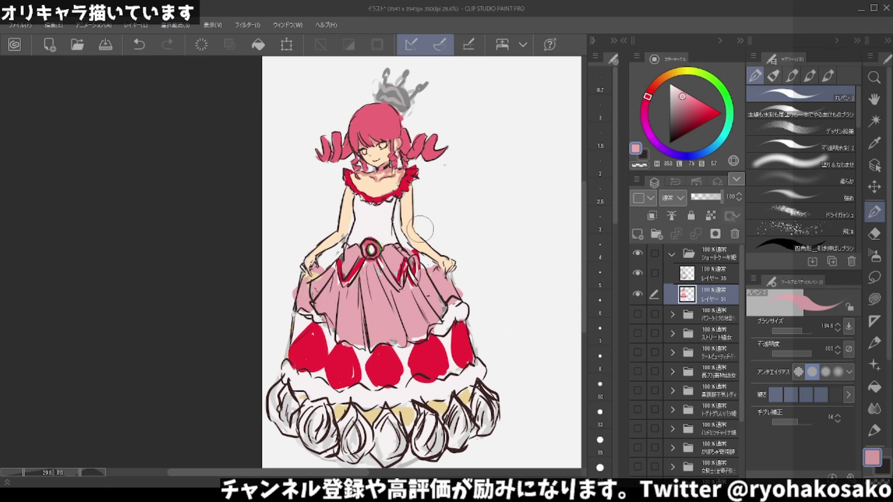
On レイヤー 35, draw a small dark-brown sparkle by the left hand, toggling transparent colour.
click(689, 273)
alt+click(328, 308)
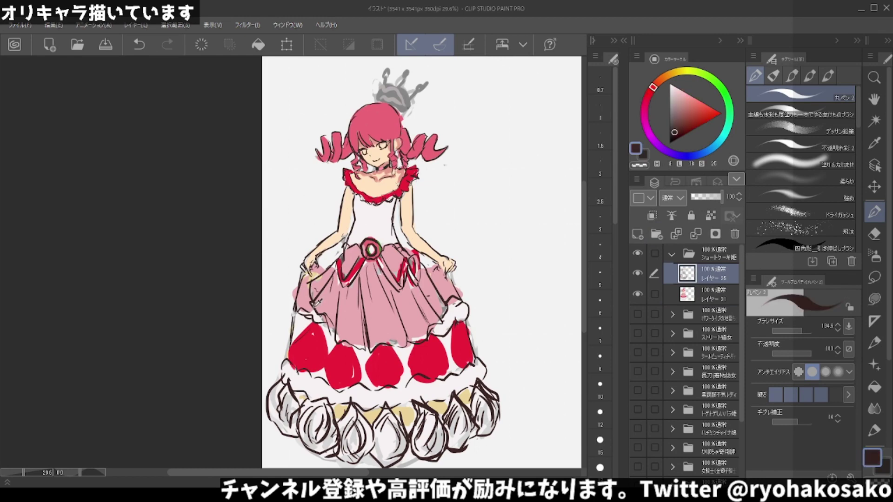
mouse_move(297, 308)
mouse_down()
mouse_move(311, 303)
mouse_move(295, 291)
mouse_up()
key(c)
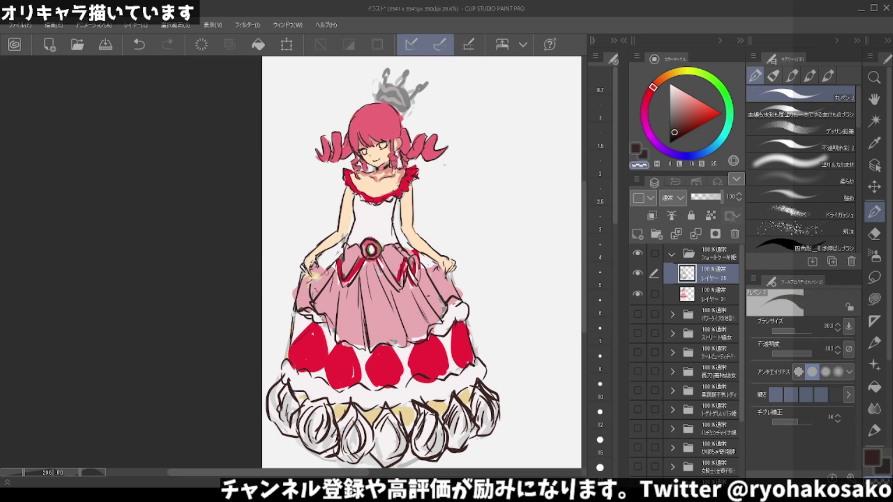
key(c)
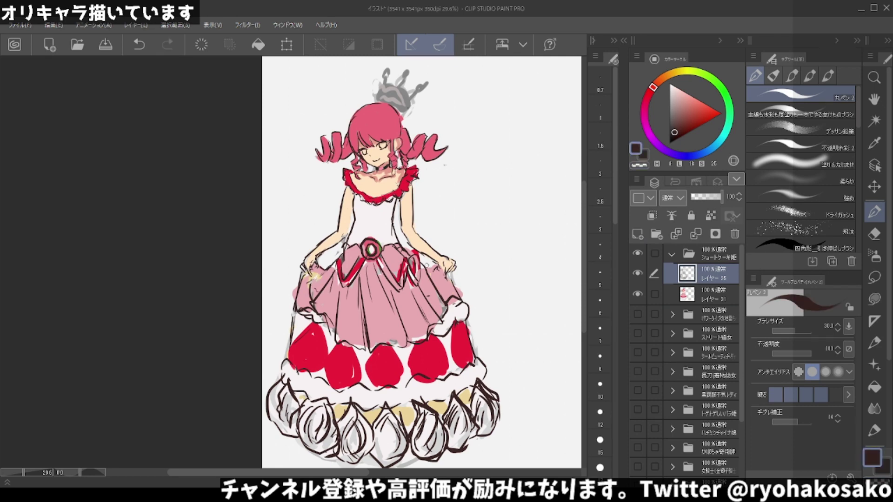
key(c)
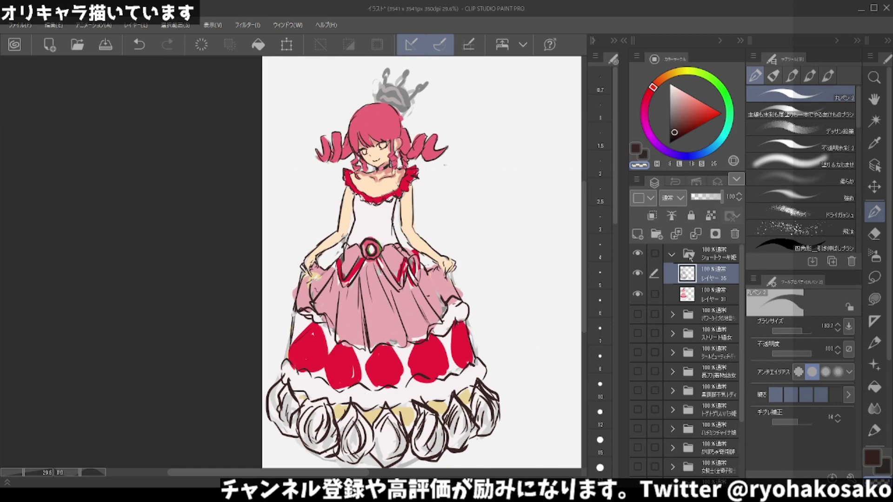
Tint the cream band above the meringues with skirt pink, undoing a stray stroke near the hem.
ctrl+shift+click(410, 286)
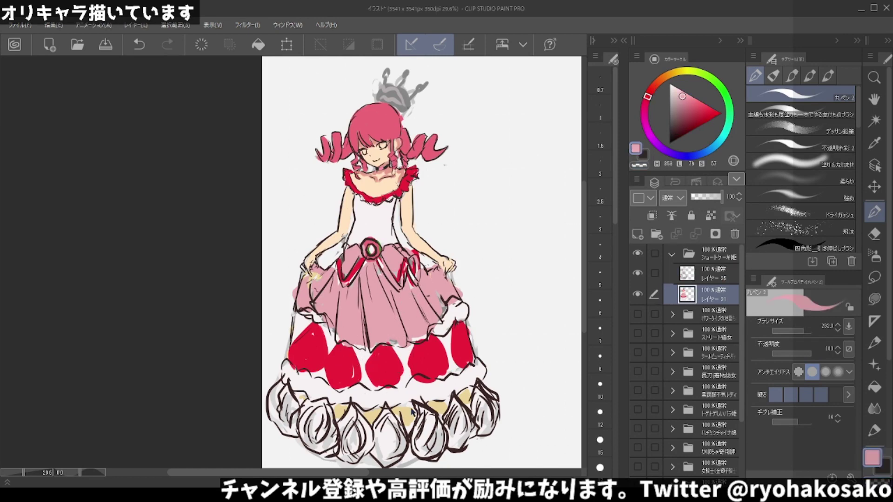
drag(402, 412, 454, 398)
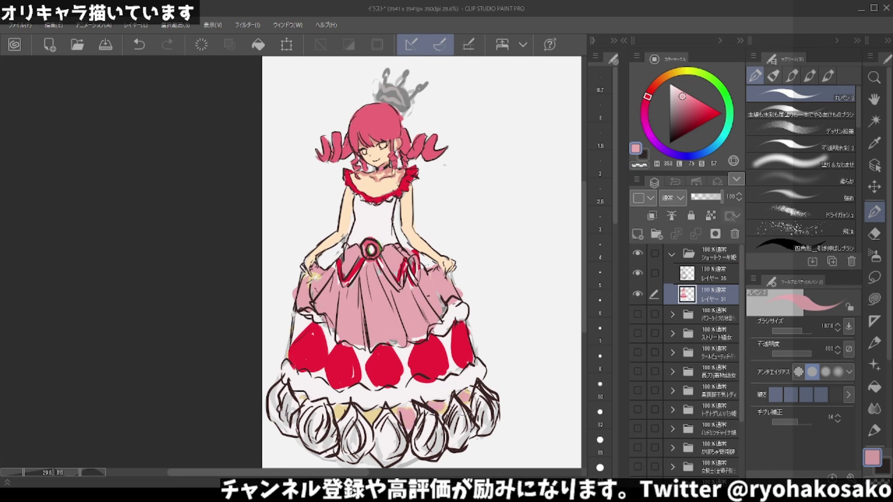
mouse_move(360, 412)
mouse_down()
mouse_move(384, 407)
mouse_move(325, 414)
mouse_move(328, 423)
mouse_move(293, 391)
mouse_up()
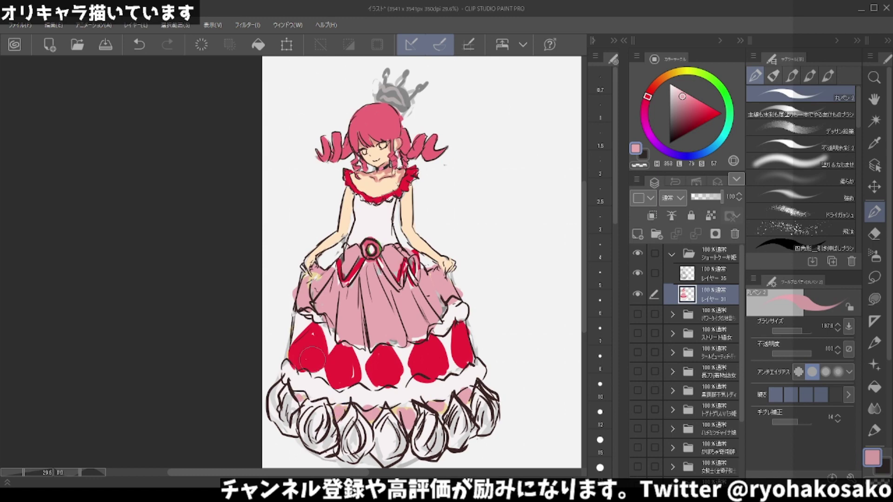
scroll(341, 329, down, 1)
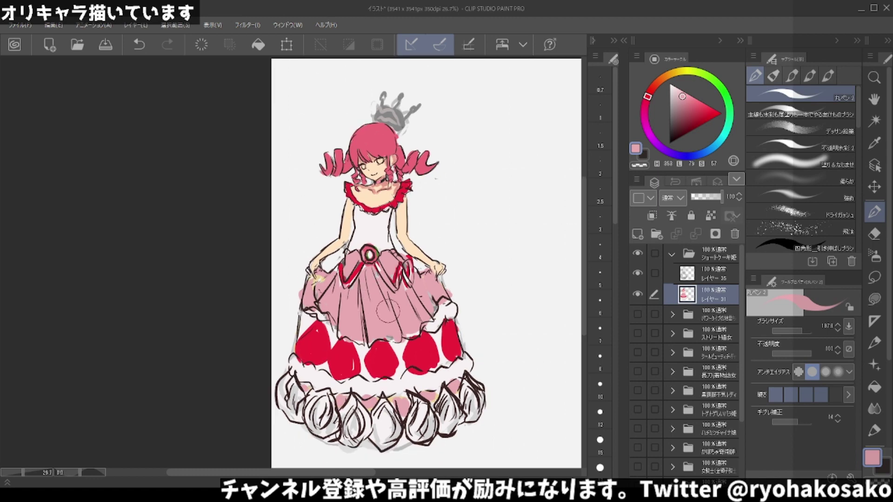
scroll(388, 310, up, 2)
scroll(388, 311, up, 1)
key(alt)
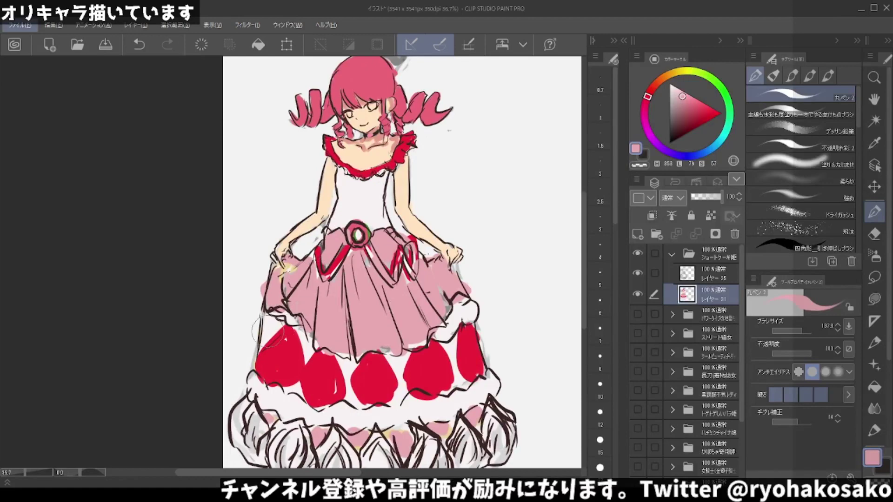
key(alt)
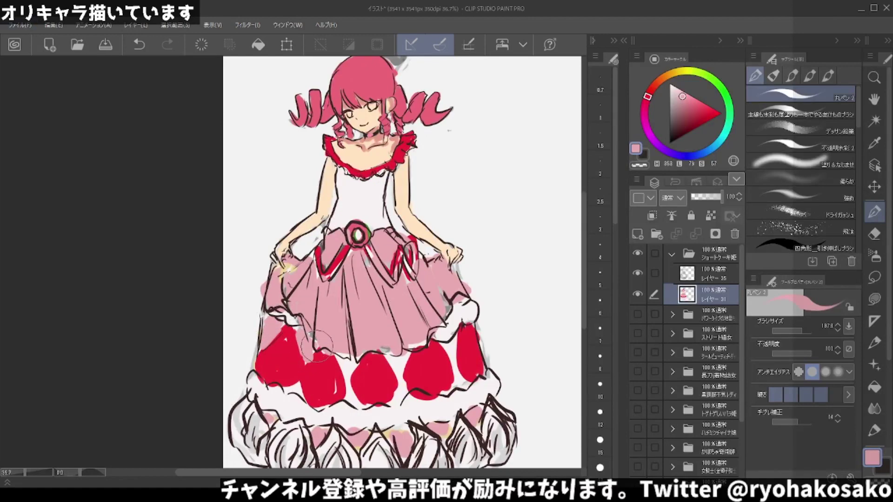
key(ctrl+z)
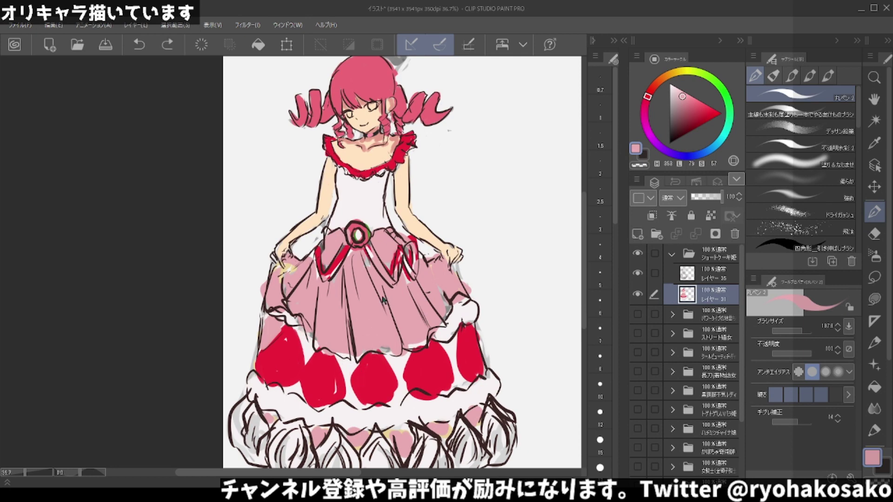
scroll(383, 298, down, 2)
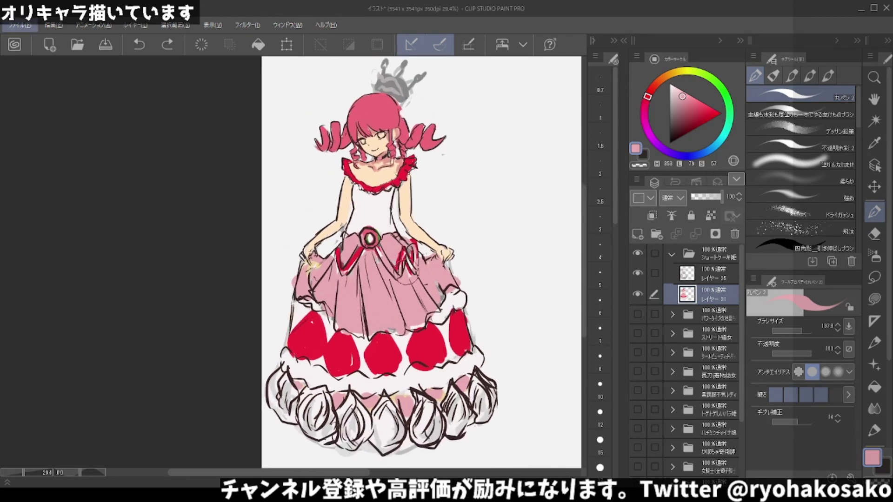
alt+click(319, 331)
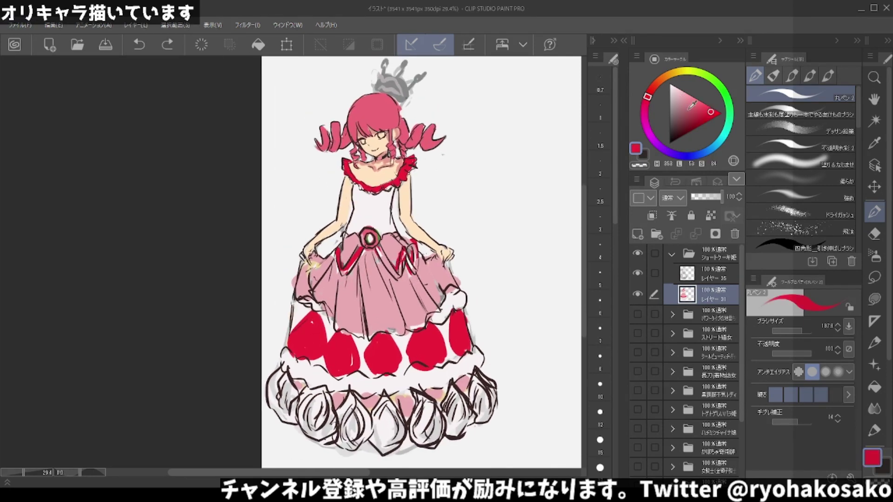
Paint light-pink swirls inside the skirt strawberries and fill the fourth strawberry's centre.
alt+click(325, 289)
mouse_move(298, 326)
mouse_down()
mouse_move(311, 333)
mouse_move(302, 348)
mouse_move(312, 344)
mouse_up()
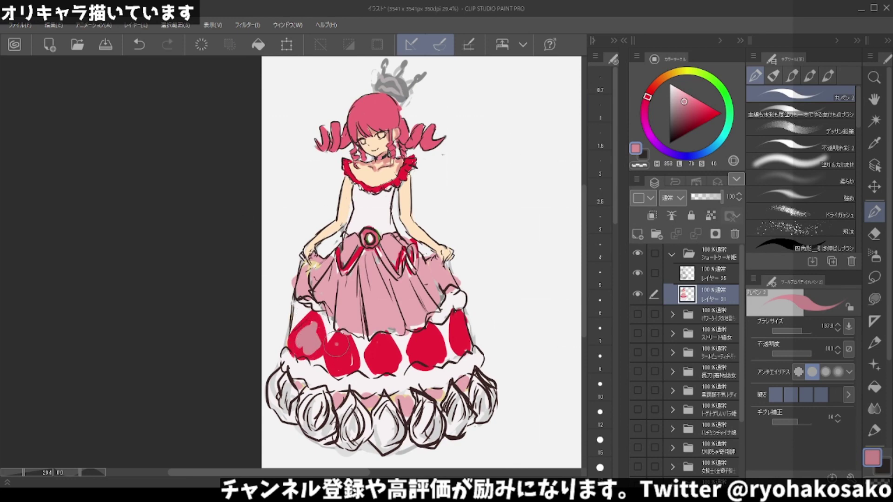
key(ctrl+z)
key(ctrl+z)
key(ctrl+z)
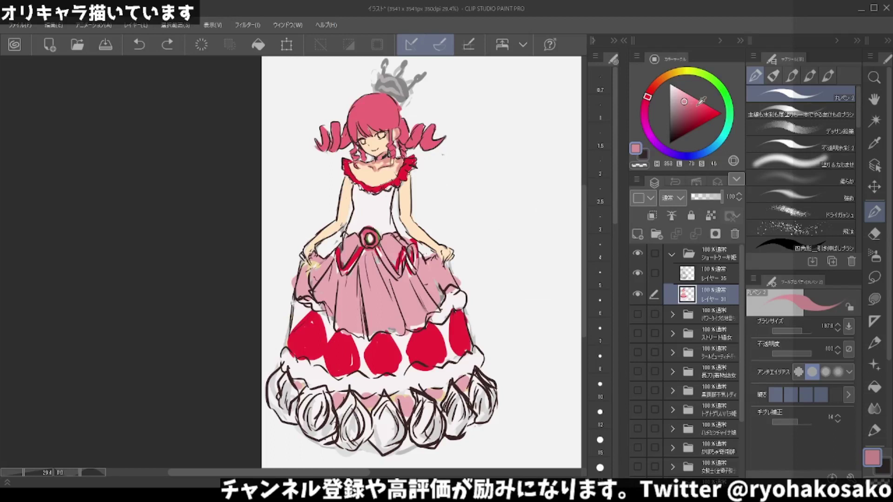
click(681, 91)
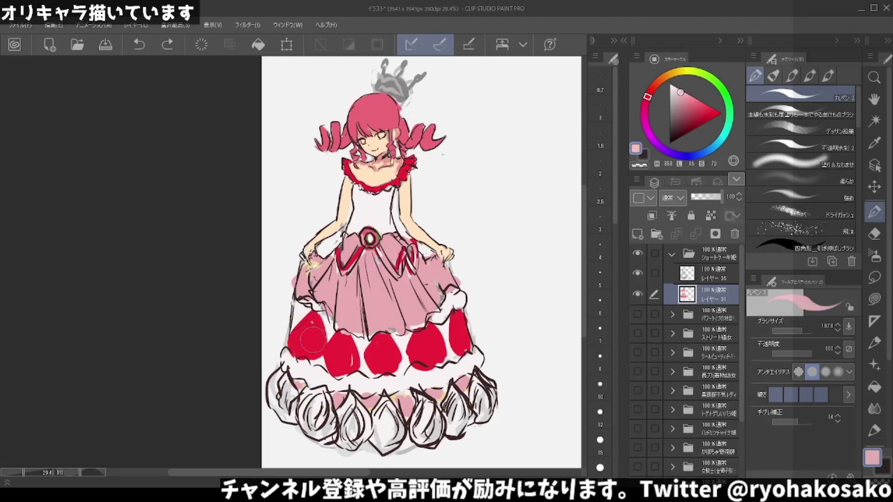
drag(312, 340, 316, 342)
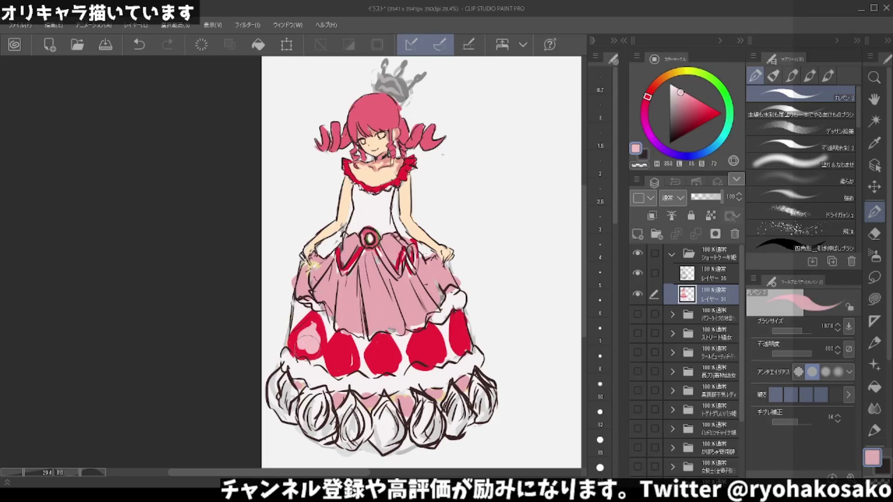
drag(335, 354, 339, 357)
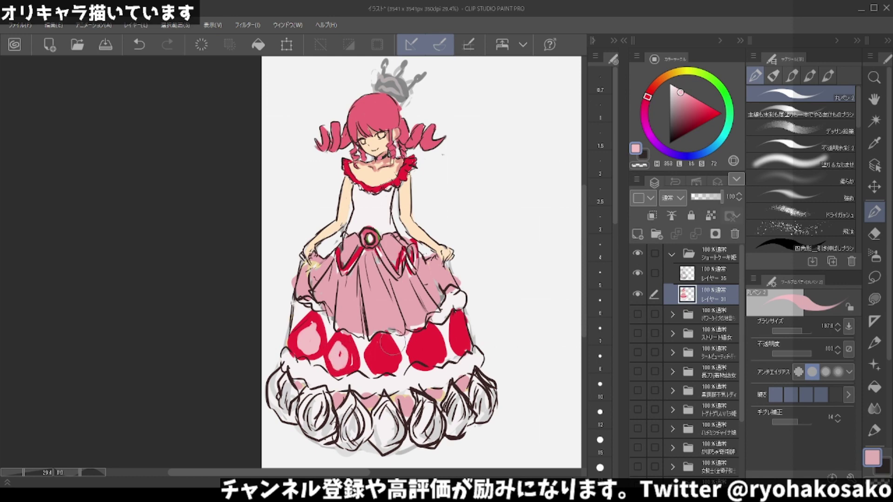
drag(386, 342, 384, 352)
drag(414, 342, 460, 348)
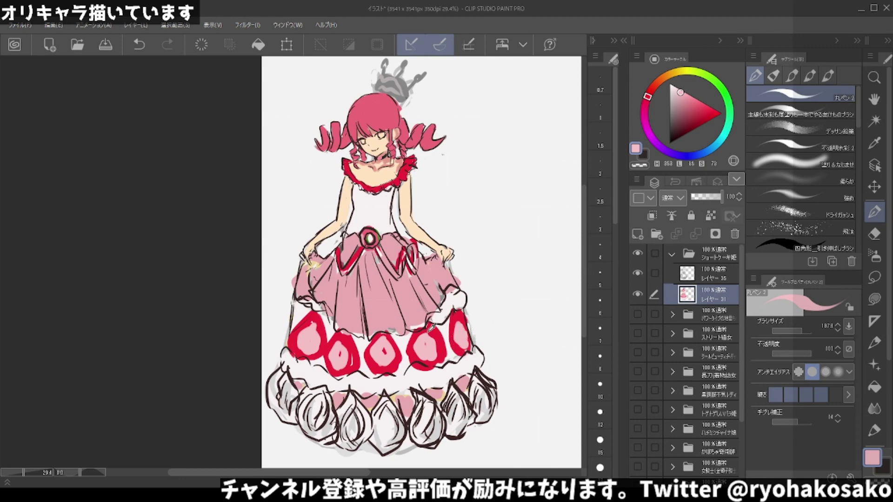
Sample the strawberry pinks and fill the third strawberry's centre pink.
alt+click(431, 332)
alt+click(421, 344)
alt+click(386, 342)
alt+click(421, 346)
mouse_move(383, 349)
mouse_down()
mouse_move(386, 367)
mouse_move(361, 355)
mouse_up()
Undo a thickened red outline and add pale pink highlights in the second, third and fourth strawberries.
alt+click(349, 340)
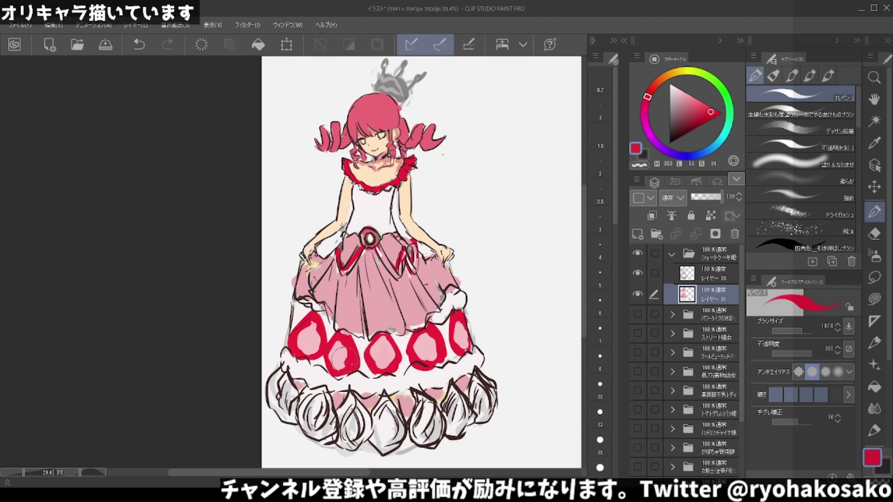
drag(344, 358, 347, 343)
alt+click(343, 350)
key(ctrl+z)
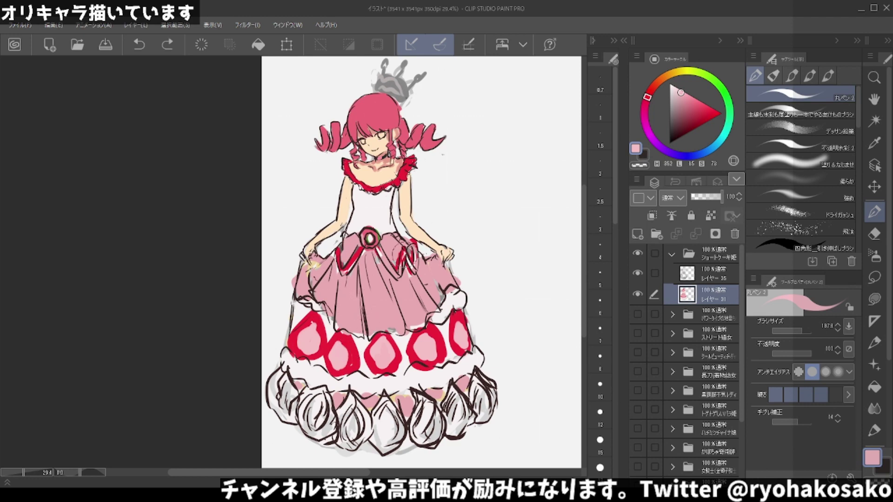
click(677, 91)
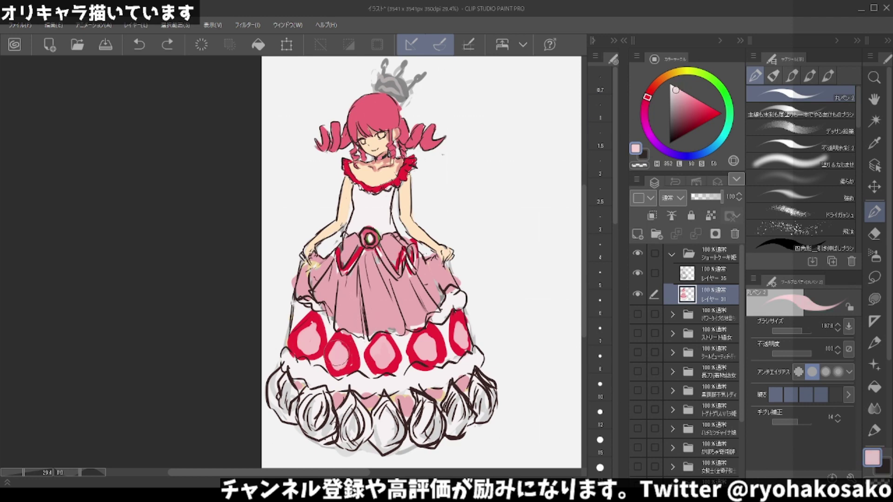
mouse_move(331, 347)
mouse_down()
mouse_move(341, 358)
mouse_move(309, 334)
mouse_up()
drag(379, 344, 378, 368)
drag(421, 337, 463, 338)
Zoom to the crown, choose a beige on the colour wheel, and paint the bun at its base.
scroll(472, 277, down, 1)
scroll(479, 271, down, 2)
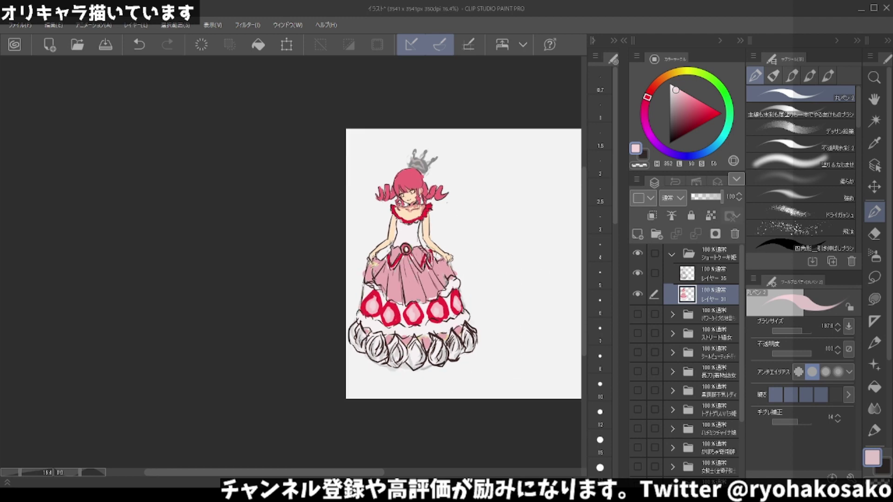
scroll(461, 260, down, 1)
scroll(441, 250, down, 1)
scroll(441, 250, up, 1)
scroll(412, 252, up, 1)
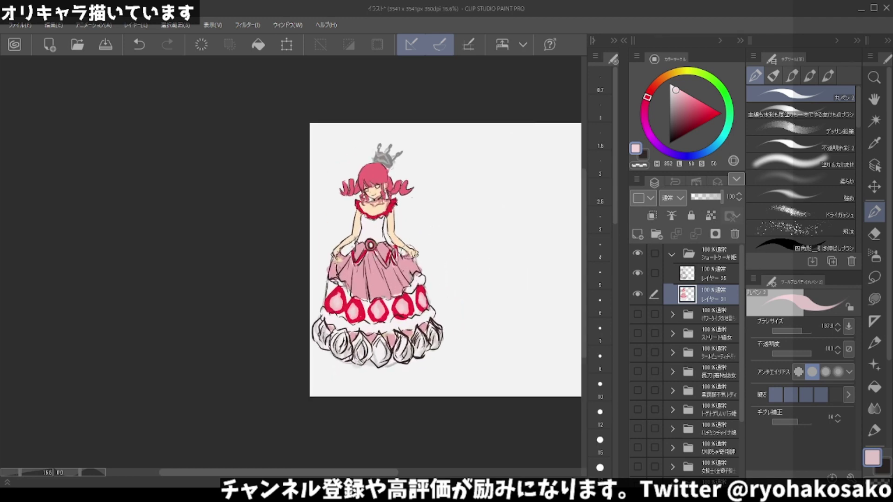
scroll(410, 246, up, 1)
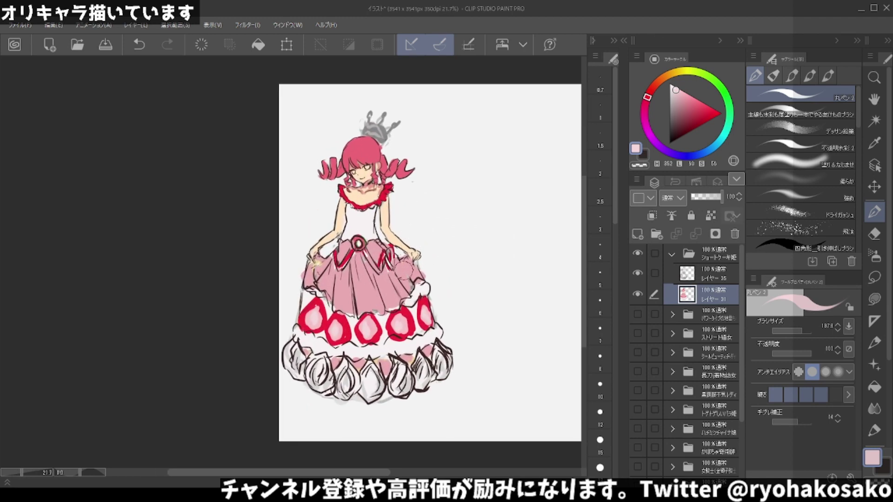
scroll(382, 120, up, 2)
scroll(382, 120, up, 1)
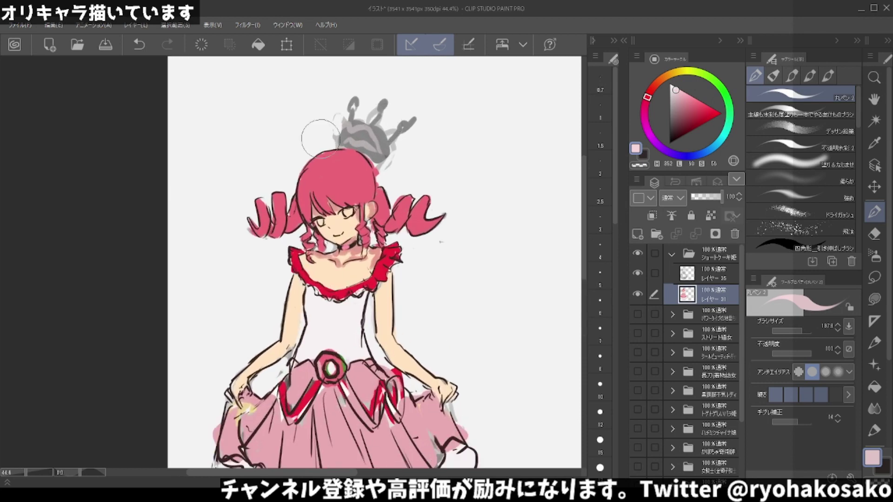
click(682, 72)
mouse_move(683, 73)
mouse_down()
mouse_move(685, 96)
mouse_move(672, 78)
mouse_move(688, 97)
mouse_up()
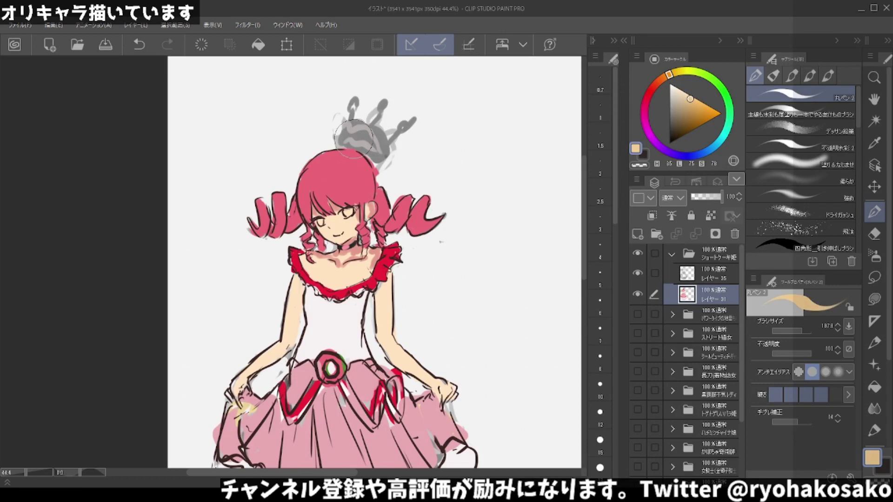
mouse_move(342, 135)
mouse_down()
mouse_move(352, 128)
mouse_move(383, 159)
mouse_move(344, 139)
mouse_move(361, 126)
mouse_move(370, 143)
mouse_up()
key(ctrl+z)
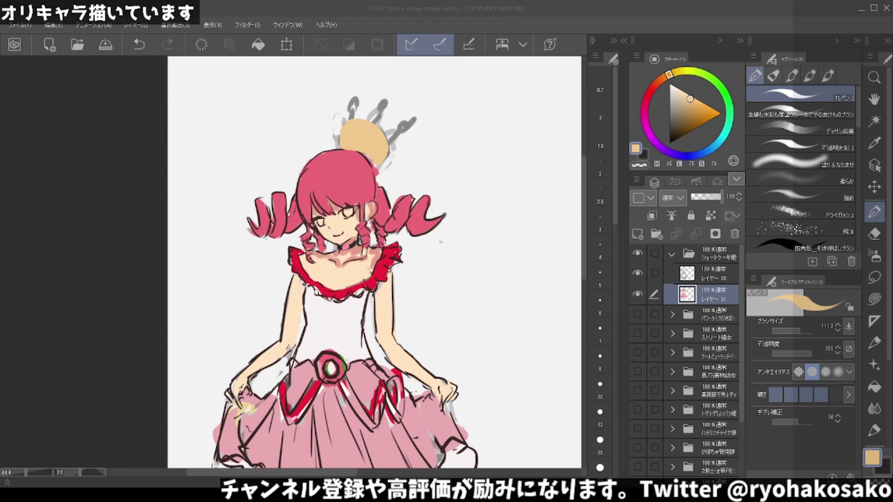
Brush a white highlight band across the bun, then shrink the brush and sample the dress red.
click(670, 84)
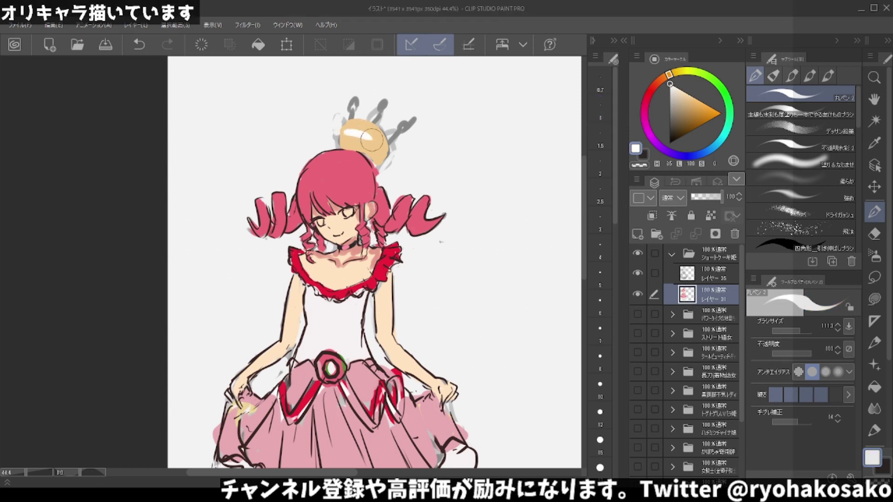
drag(344, 136, 378, 146)
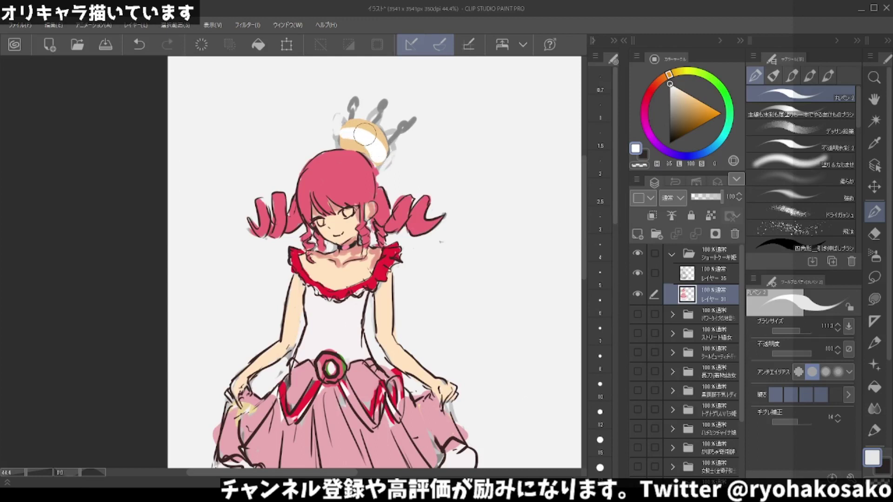
key(ctrl+z)
key(ctrl+z)
drag(344, 132, 379, 148)
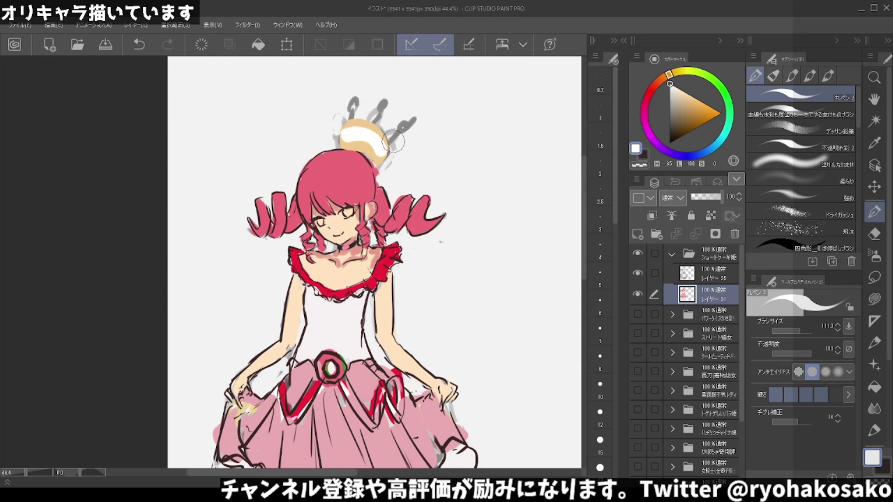
drag(343, 89, 352, 121)
alt+click(383, 393)
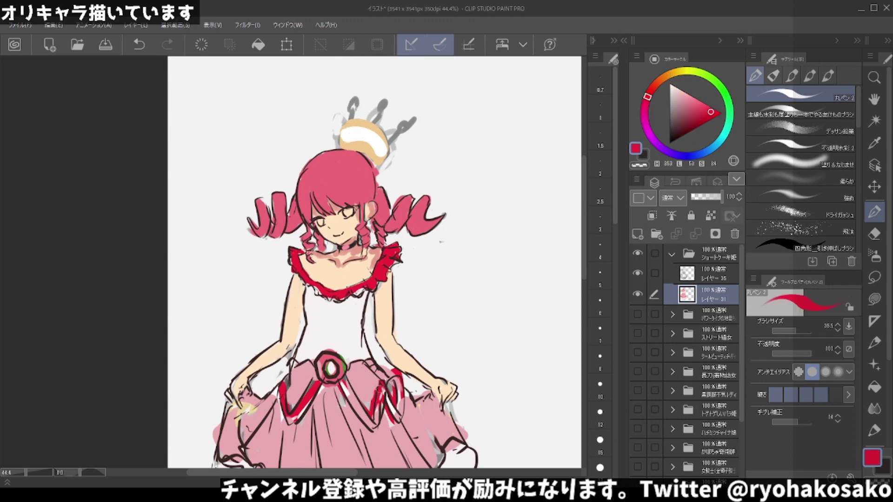
Fill the waist bow's right ribbon with red using an enlarged brush.
drag(284, 297, 312, 170)
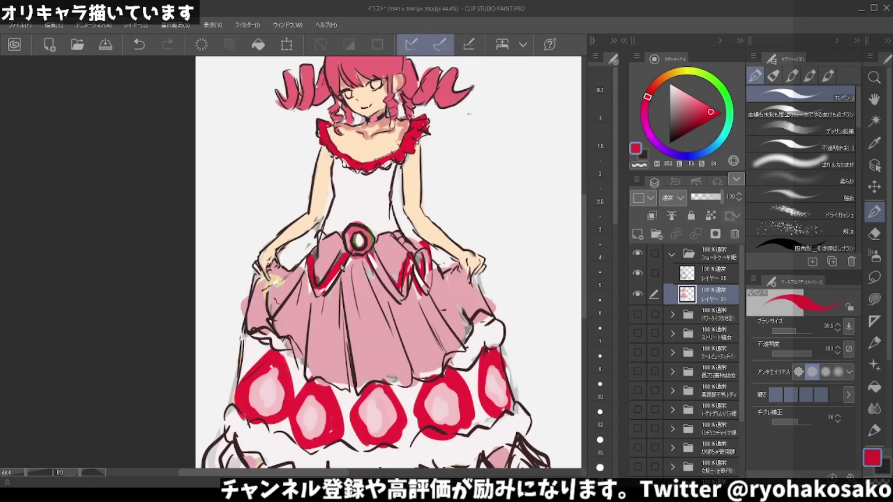
drag(342, 268, 325, 282)
mouse_move(377, 247)
mouse_down()
mouse_move(396, 305)
mouse_move(415, 261)
mouse_move(426, 293)
mouse_up()
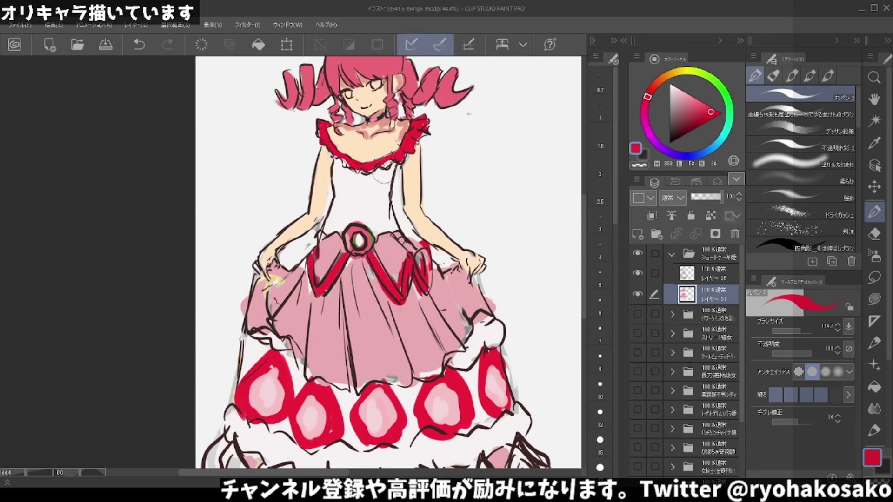
Add near-white highlights along the bow's left and right ribbon arms.
alt+click(382, 178)
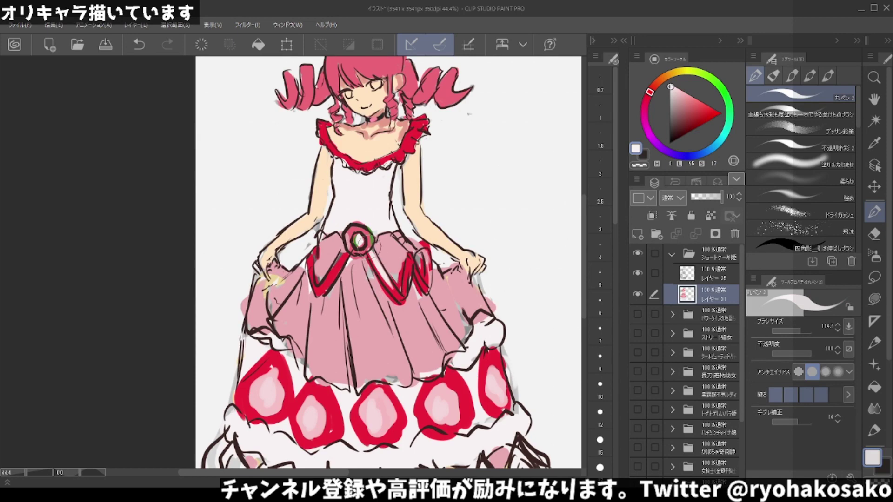
mouse_move(372, 249)
mouse_down()
mouse_move(402, 312)
mouse_move(416, 293)
mouse_up()
drag(411, 247, 432, 298)
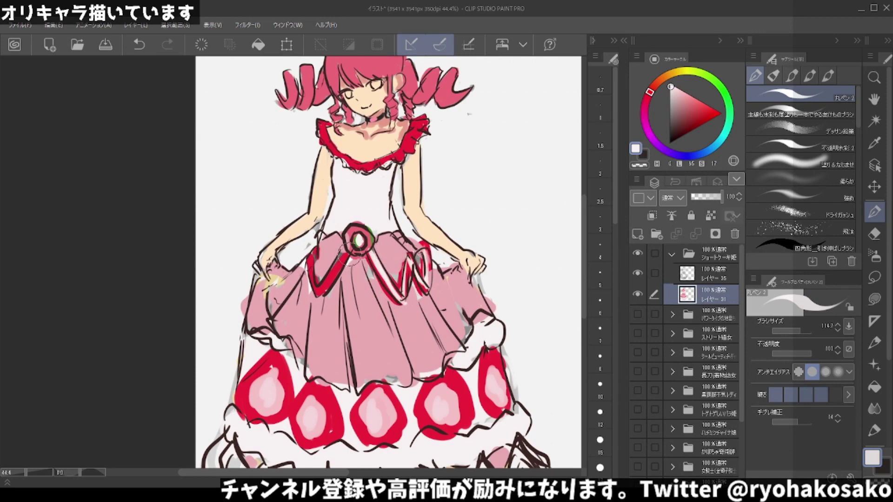
mouse_move(351, 256)
mouse_down()
mouse_move(323, 293)
mouse_move(314, 256)
mouse_up()
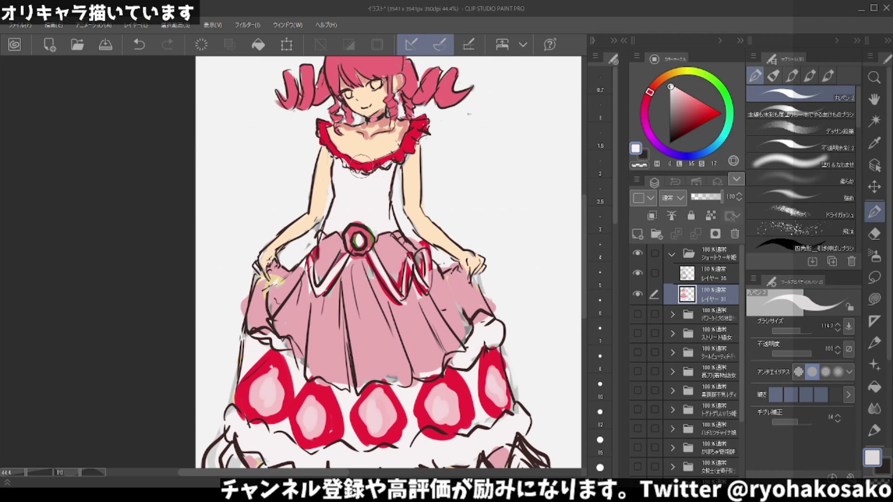
scroll(359, 164, down, 1)
scroll(363, 209, down, 2)
scroll(369, 265, down, 2)
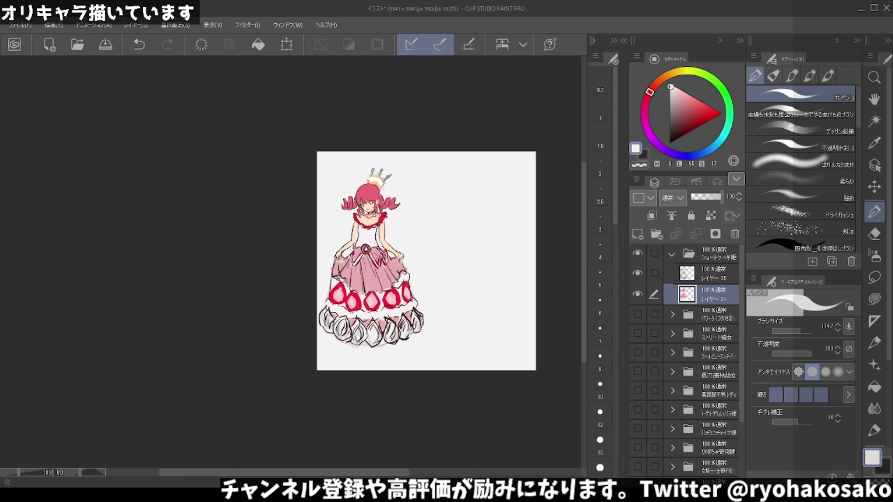
scroll(369, 263, up, 1)
scroll(365, 258, up, 1)
scroll(356, 251, up, 1)
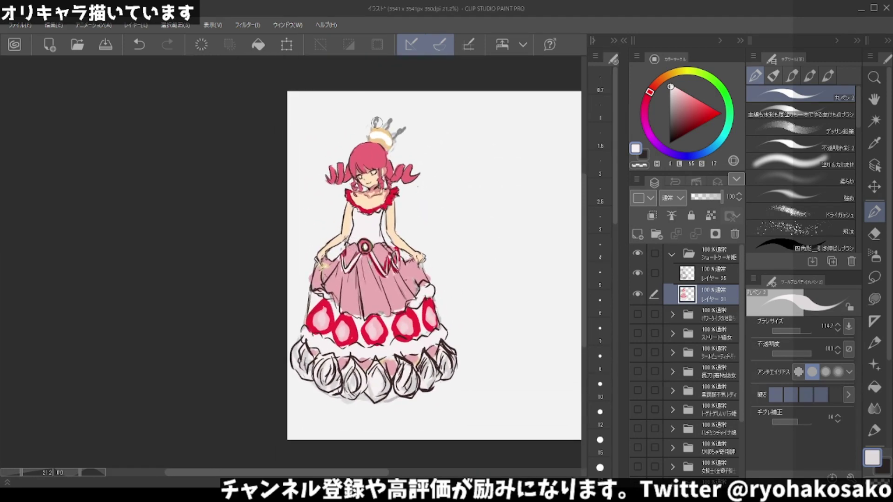
scroll(377, 122, up, 1)
scroll(379, 121, up, 1)
scroll(382, 120, up, 1)
Shrink the brush and test red and white strokes on the crown, undoing both.
scroll(386, 118, up, 1)
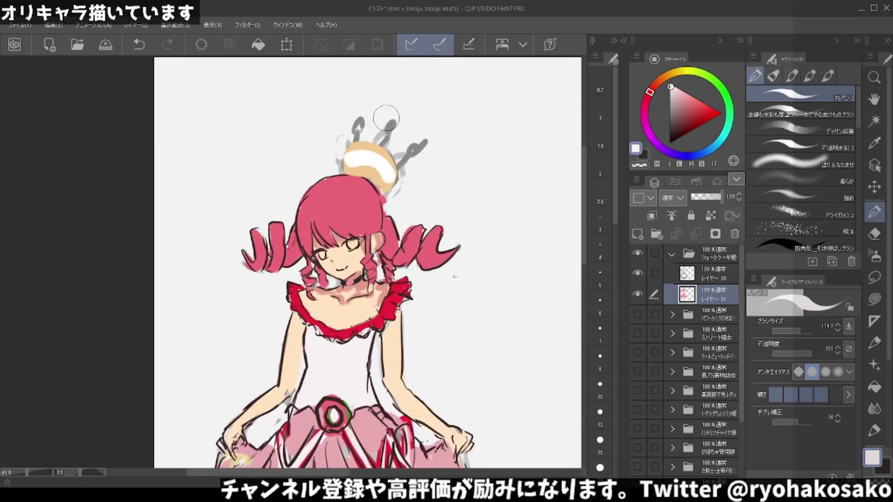
click(706, 107)
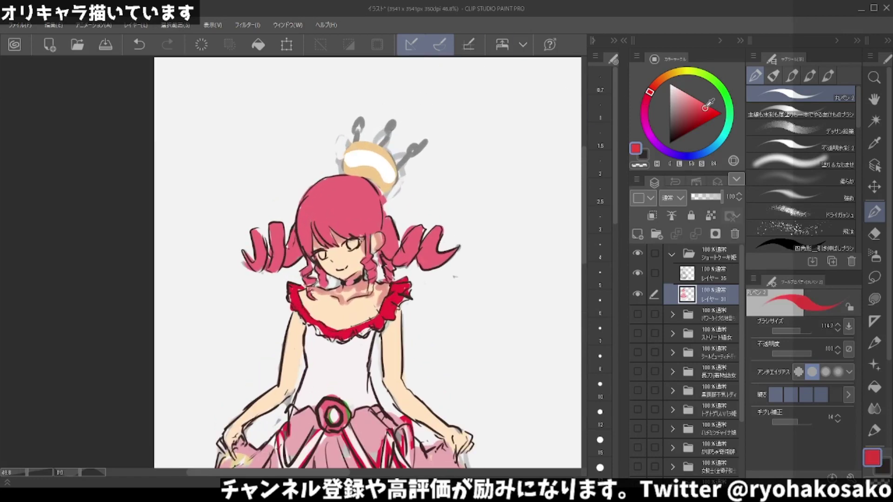
key(bracketleft)
drag(380, 146, 393, 128)
key(ctrl+z)
key(ctrl+z)
click(684, 95)
alt+click(378, 165)
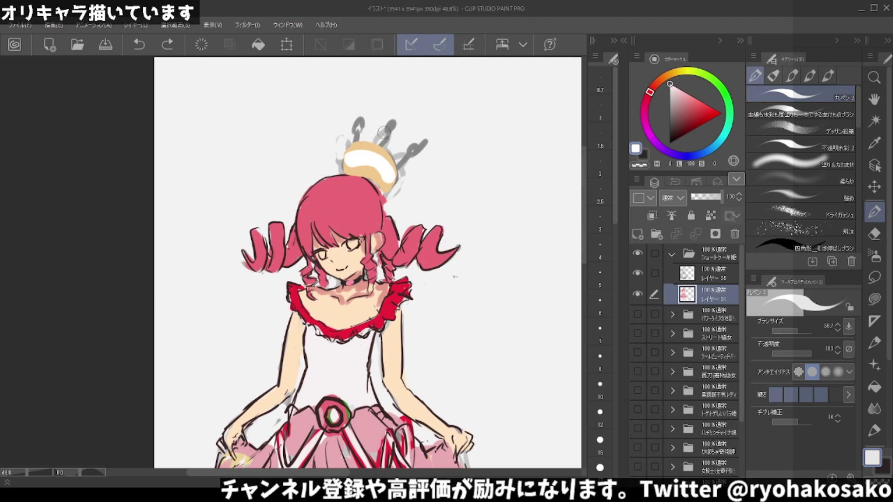
mouse_move(381, 147)
mouse_down()
mouse_move(386, 138)
mouse_move(404, 157)
mouse_up()
key(ctrl+z)
Touch up the bun's right edge in tan and paint the crown's right and middle tips red.
alt+click(359, 141)
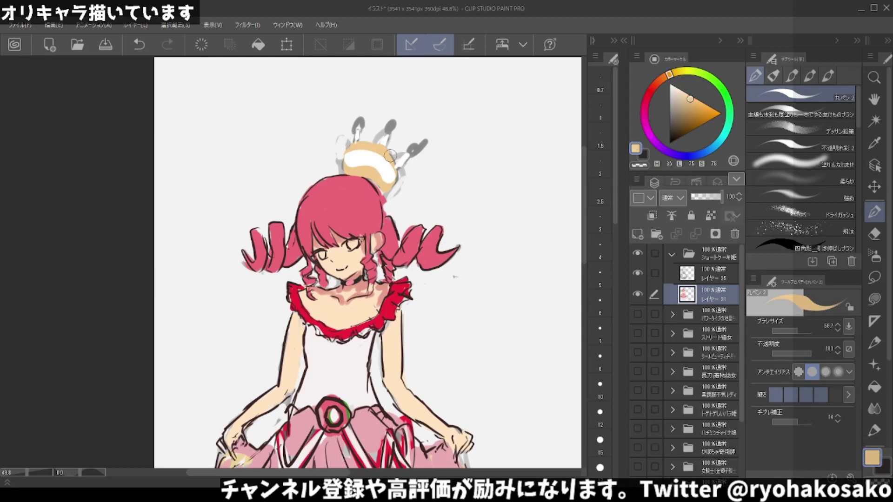
drag(390, 155, 392, 174)
alt+click(390, 303)
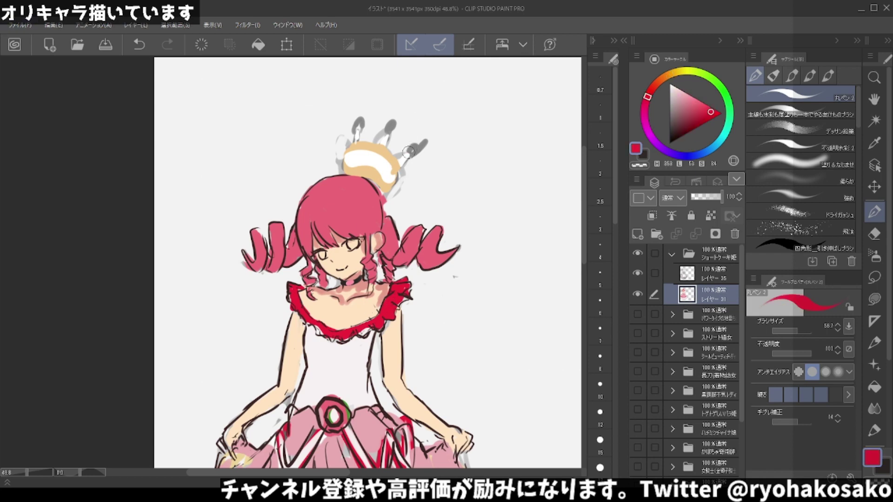
drag(417, 144, 413, 156)
mouse_move(386, 127)
mouse_down()
mouse_move(390, 118)
mouse_move(358, 127)
mouse_move(362, 114)
mouse_up()
key(ctrl+z)
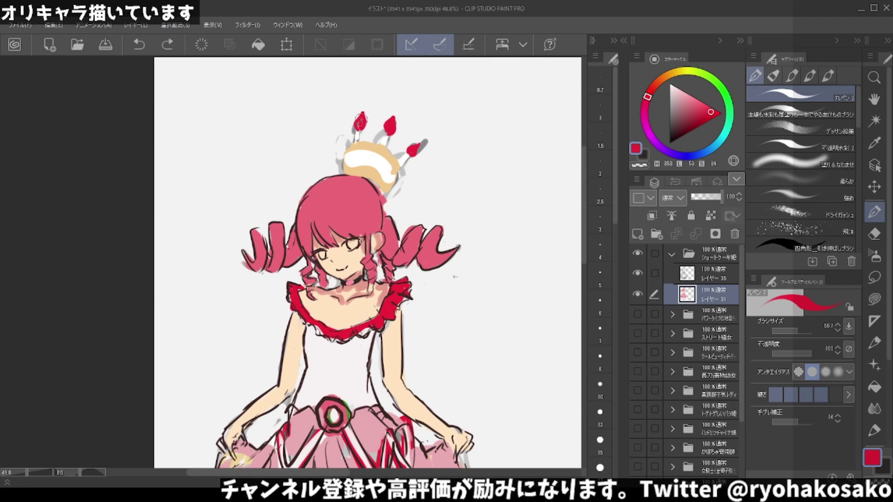
Paint red vertical stripes and a white cream layer across the cake crown's top.
scroll(325, 107, down, 1)
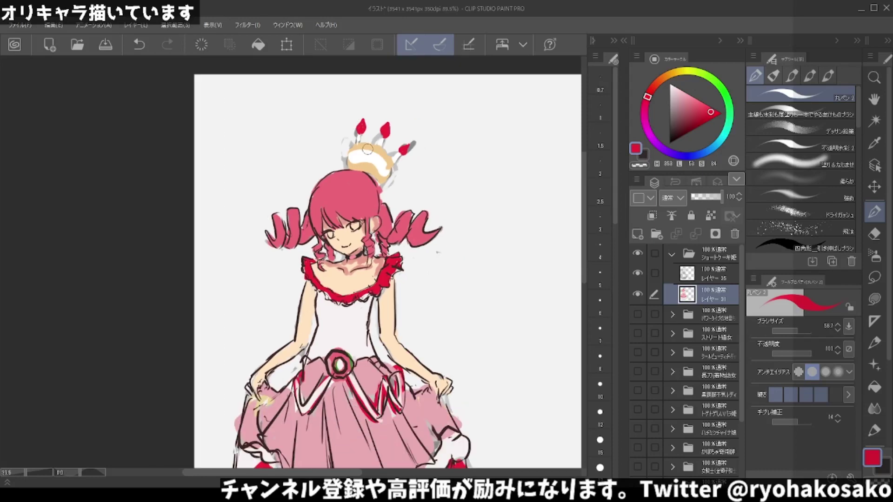
scroll(286, 99, up, 1)
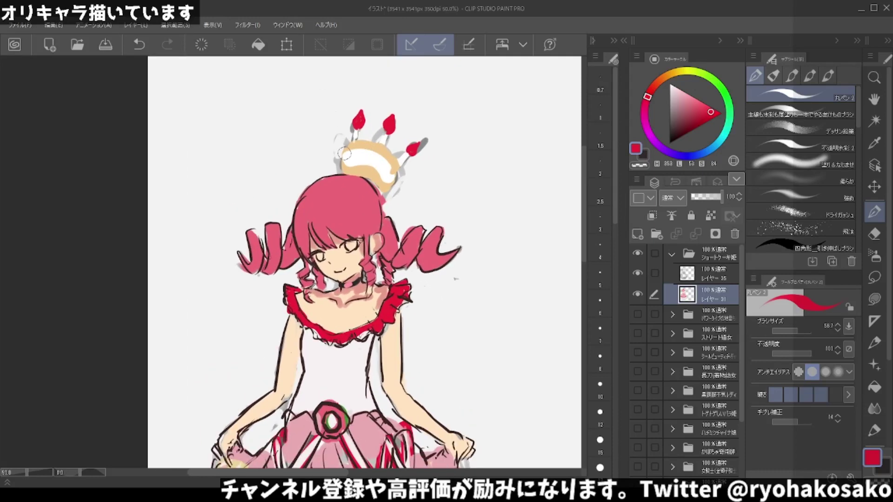
drag(350, 149, 354, 161)
key(ctrl+z)
mouse_move(363, 151)
mouse_down()
mouse_move(365, 162)
mouse_move(385, 171)
mouse_up()
alt+click(390, 179)
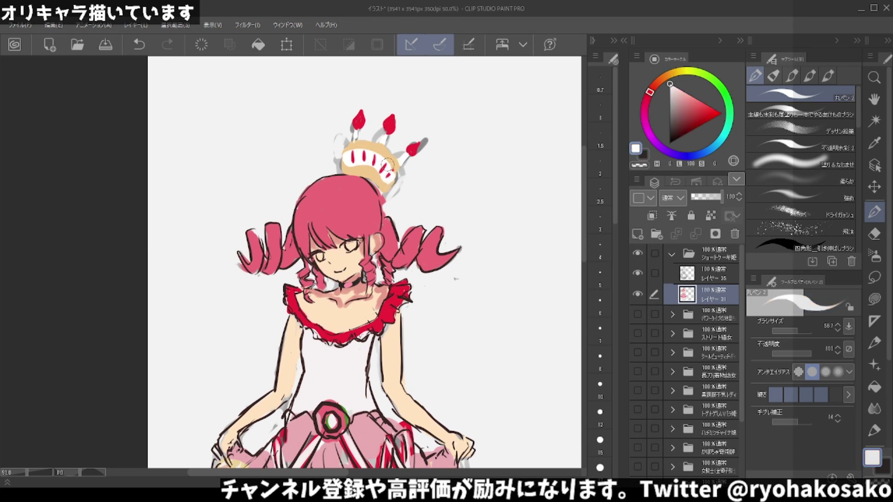
key(ctrl+z)
drag(388, 166, 352, 153)
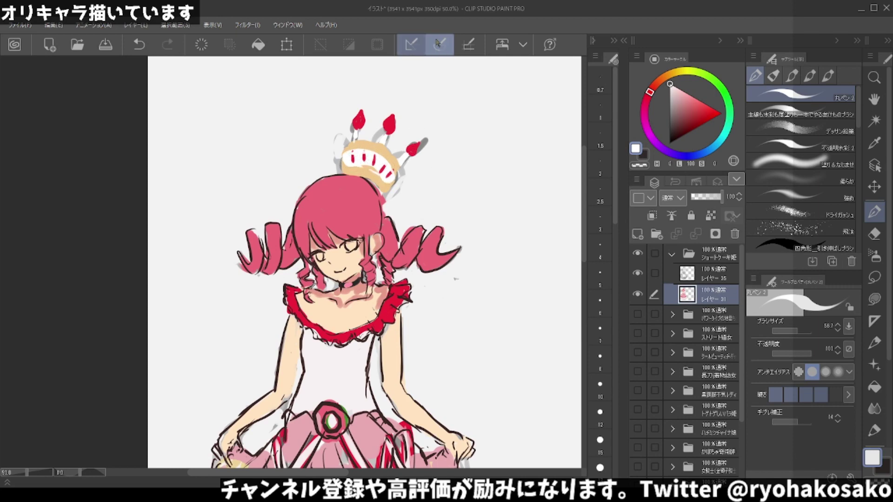
drag(672, 84, 670, 134)
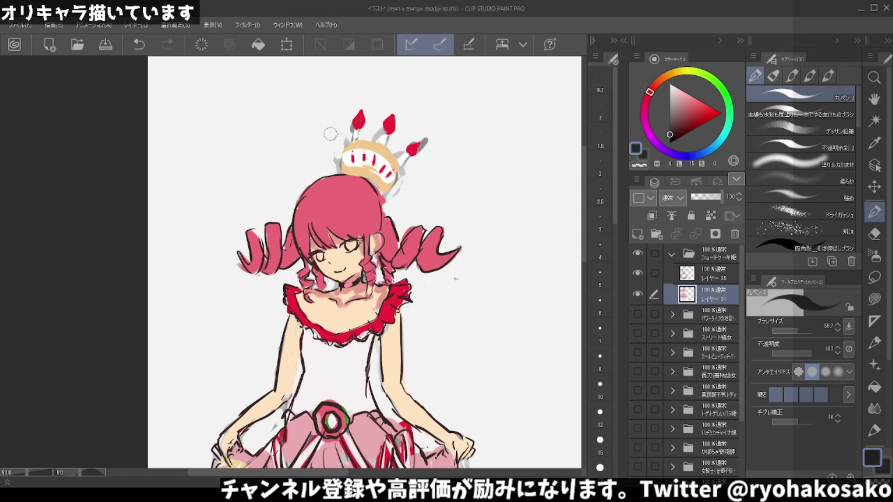
Redraw the crown's left and top outlines in near-black on Layer 35, returning to Layer 31.
mouse_move(347, 148)
mouse_down()
mouse_move(345, 172)
mouse_move(346, 158)
mouse_up()
key(ctrl+z)
key(ctrl+z)
click(706, 272)
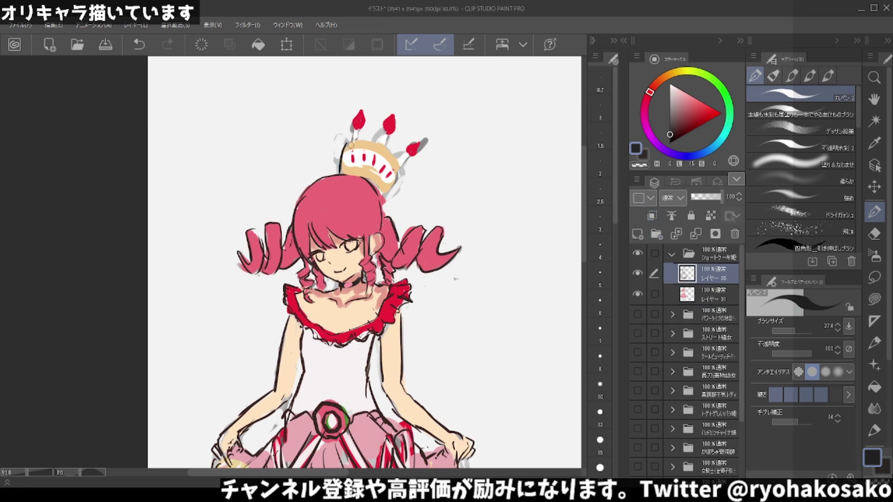
key(ctrl+z)
drag(350, 140, 375, 140)
key(ctrl+z)
key(ctrl+z)
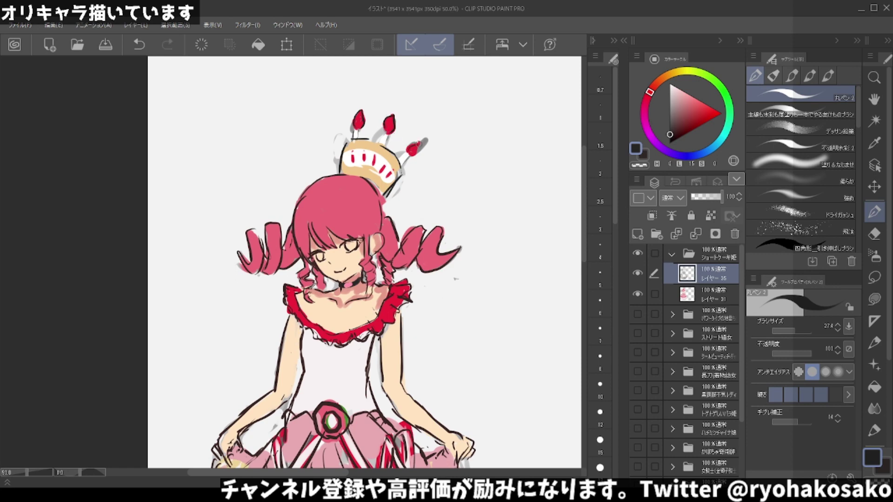
key(c)
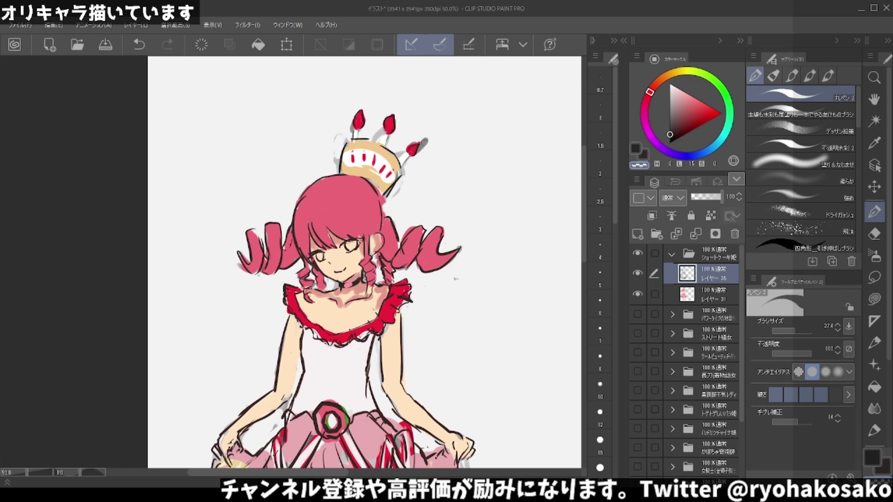
key(c)
click(684, 290)
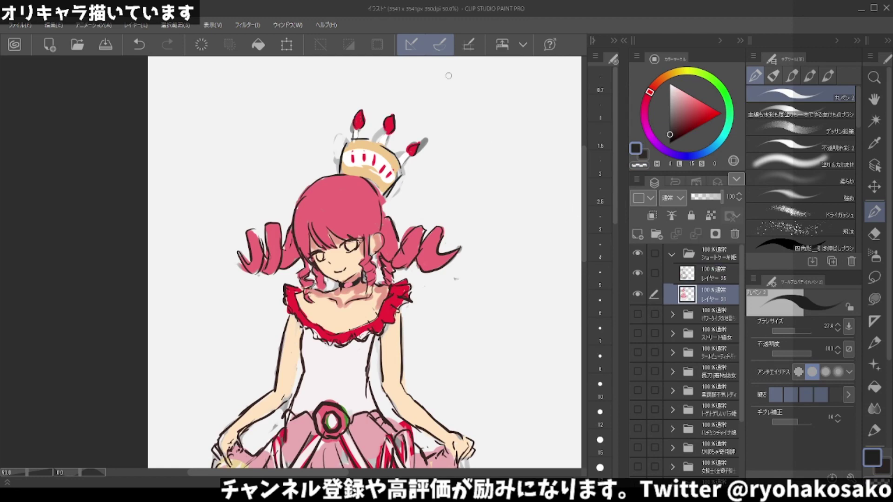
key(c)
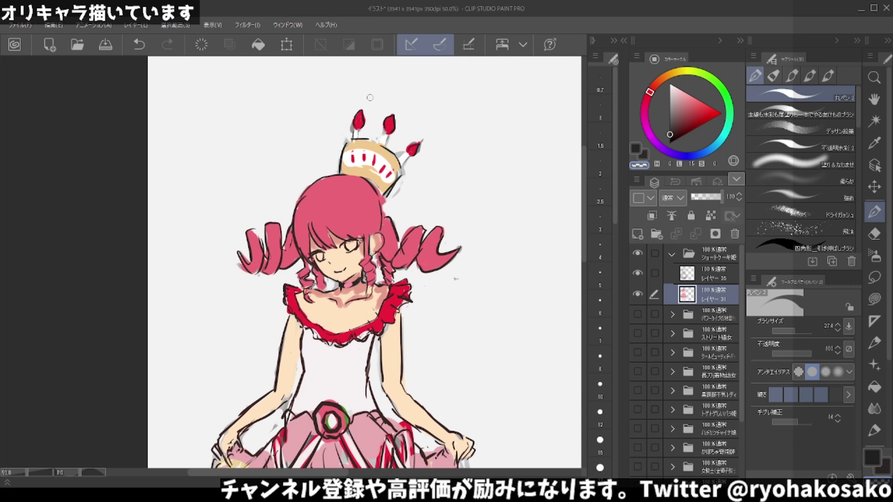
Zoom out to 33.3% to view the whole gown, then back to 66.7% on the crown.
scroll(392, 119, down, 1)
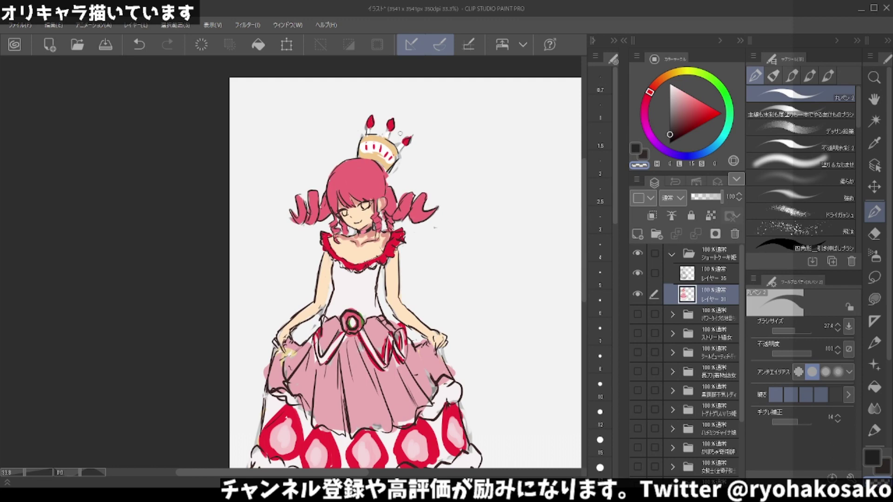
scroll(390, 135, up, 1)
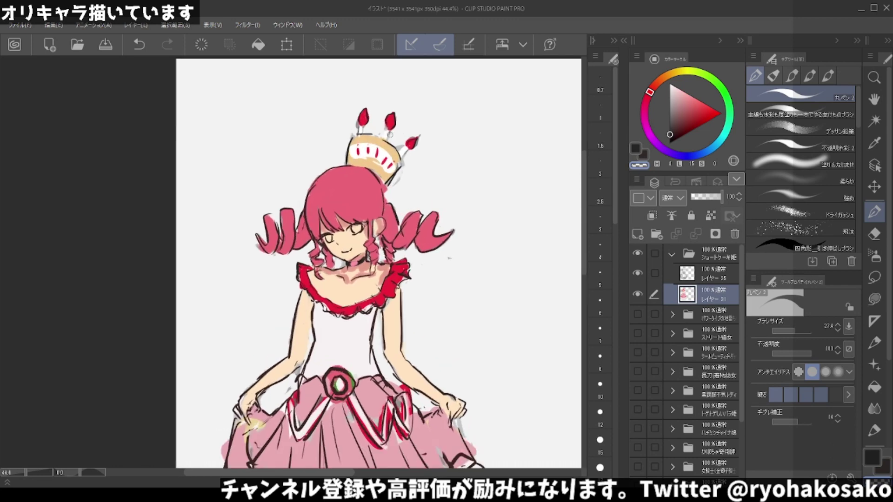
scroll(389, 146, down, 1)
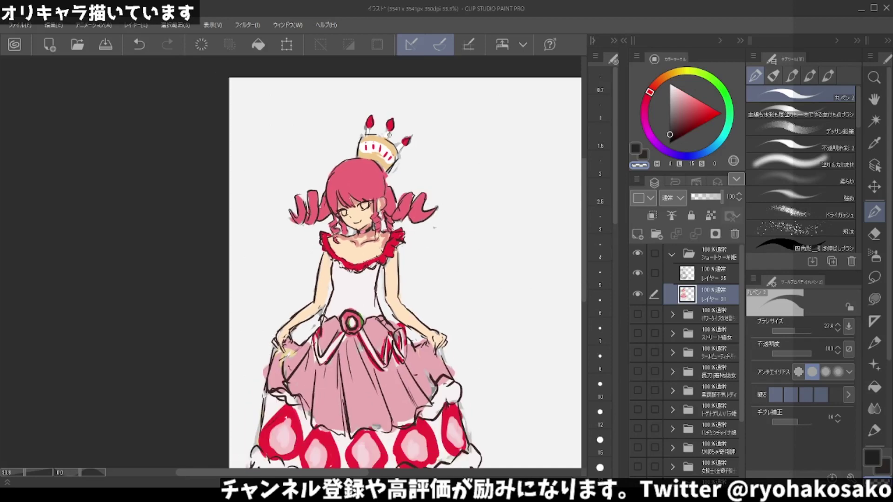
scroll(389, 135, up, 1)
scroll(390, 135, up, 1)
scroll(389, 135, up, 1)
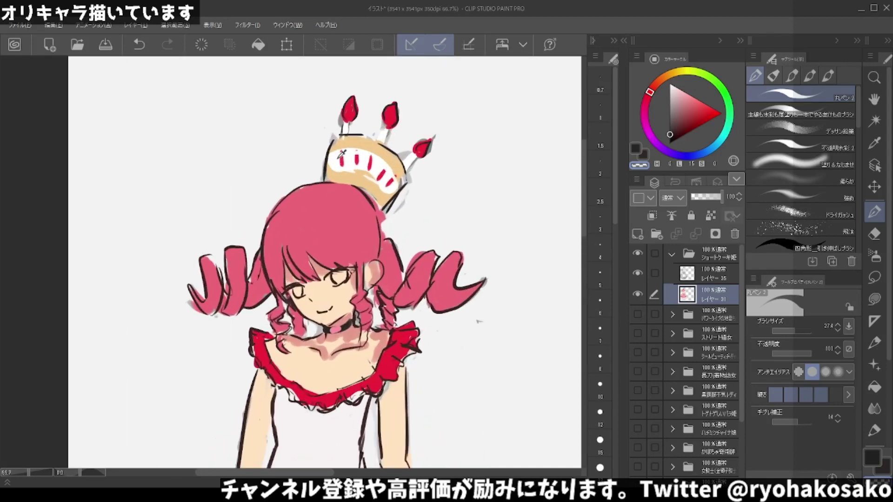
Try white over the crown band with a large brush, then paint red diagonal stripes with a smaller brush.
key(x)
key(bracketright)
mouse_move(338, 158)
mouse_down()
mouse_move(360, 157)
mouse_move(387, 184)
mouse_move(333, 161)
mouse_move(393, 184)
mouse_up()
key(ctrl+z)
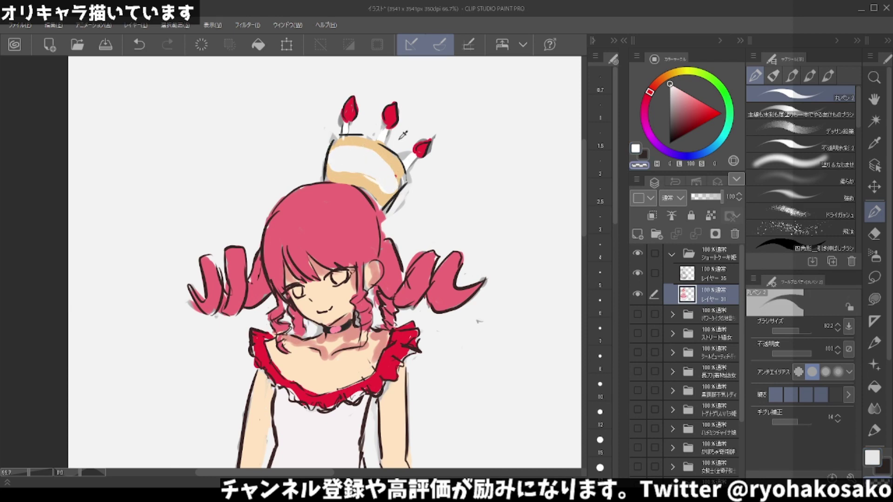
alt+click(395, 114)
key(bracketleft)
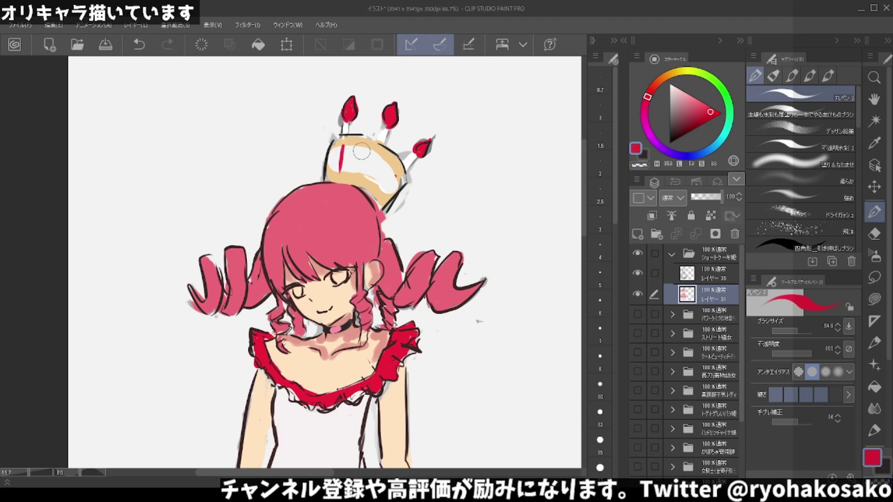
mouse_move(362, 150)
mouse_down()
mouse_move(358, 172)
mouse_move(386, 182)
mouse_up()
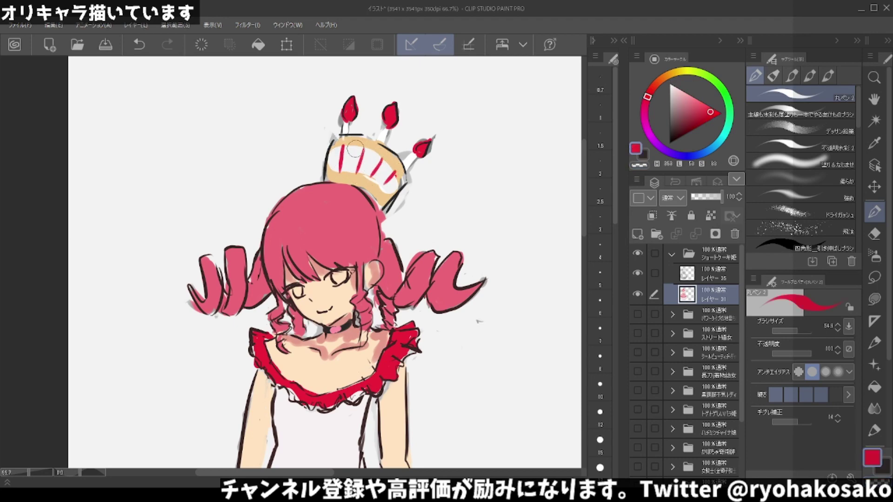
Paint a diagonal peach stroke across the crown band in the crown's tan colour.
alt+click(330, 155)
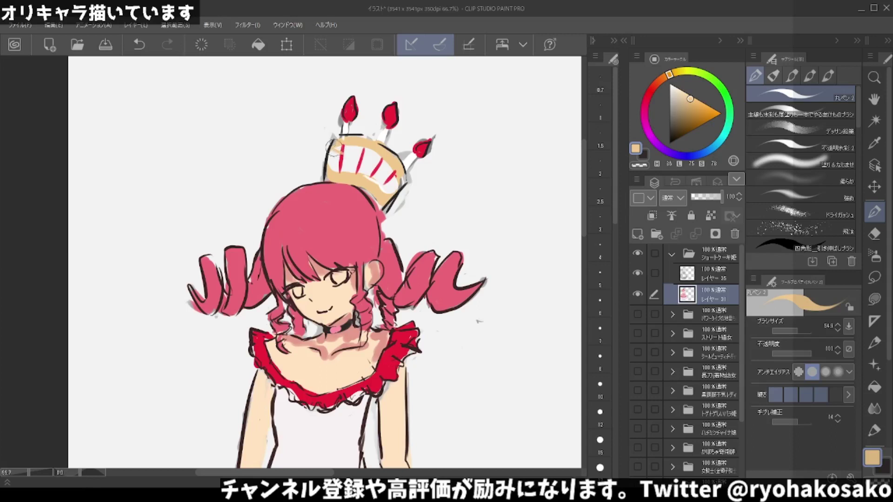
drag(350, 156, 399, 173)
key(ctrl+z)
key(ctrl+y)
key(ctrl+z)
drag(404, 184, 341, 149)
Add another red diagonal stripe to the crown and pick a lighter rose-red.
alt+click(389, 170)
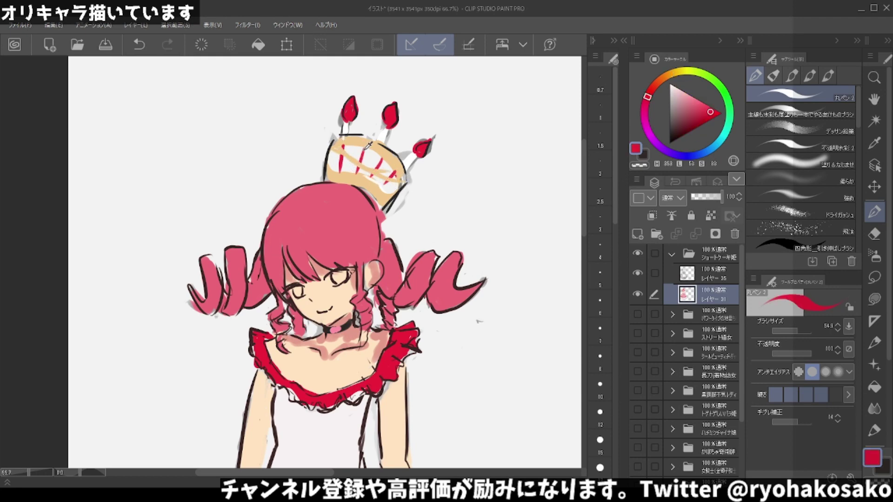
drag(400, 163, 385, 186)
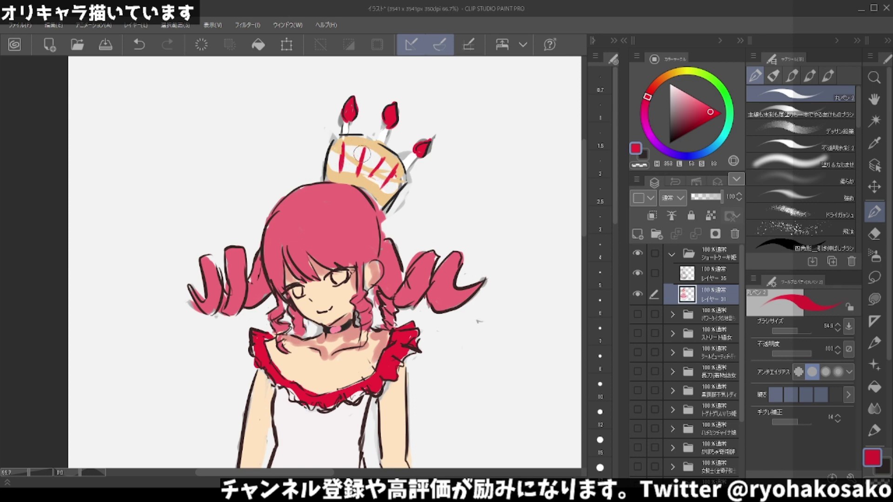
alt+click(341, 141)
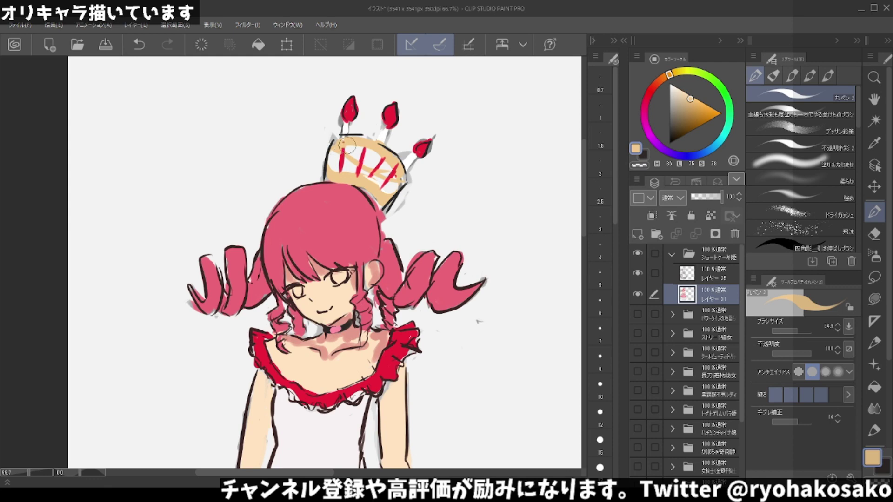
drag(347, 146, 400, 175)
key(ctrl+z)
alt+click(358, 153)
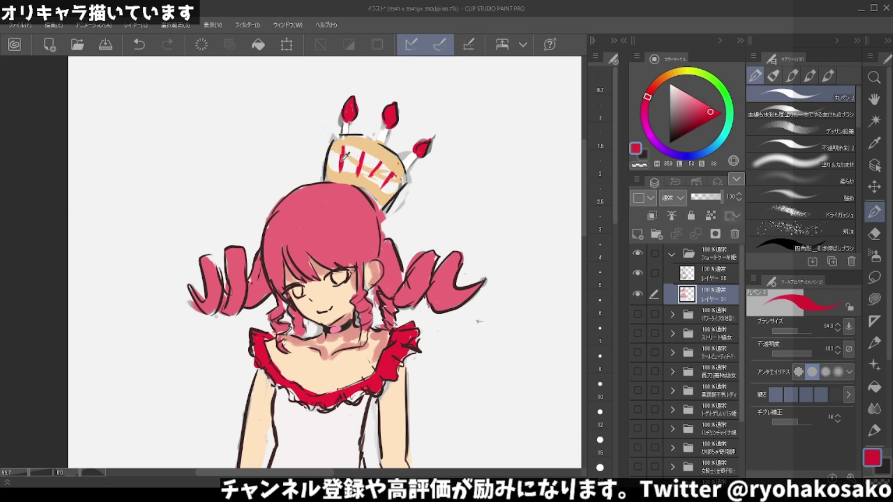
click(689, 105)
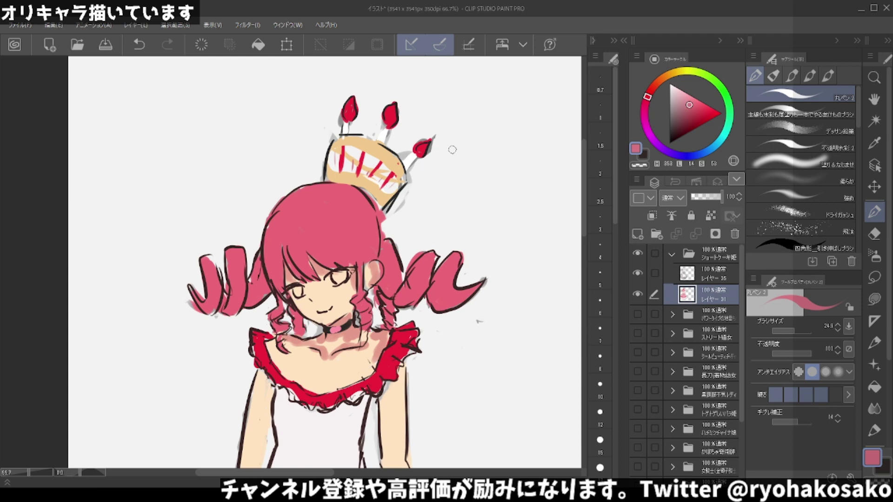
Sample red, white and pink from the crown and erase part of its strokes.
alt+click(394, 113)
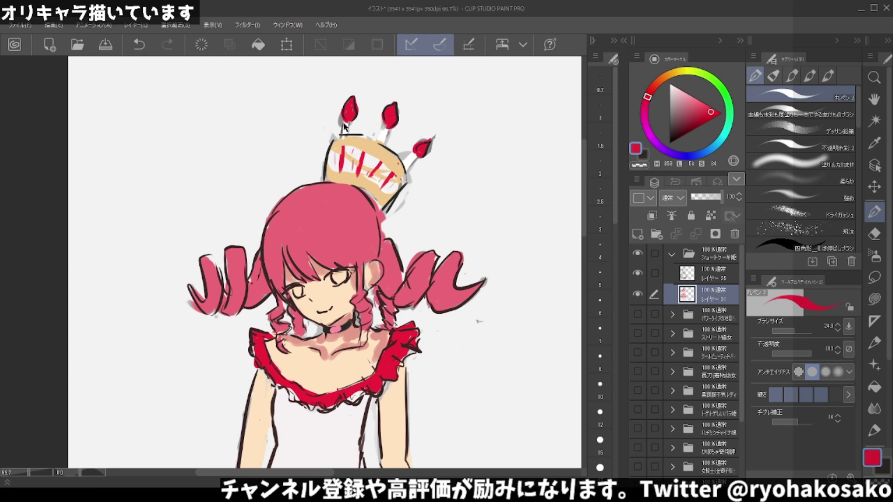
key(ctrl+z)
alt+click(345, 126)
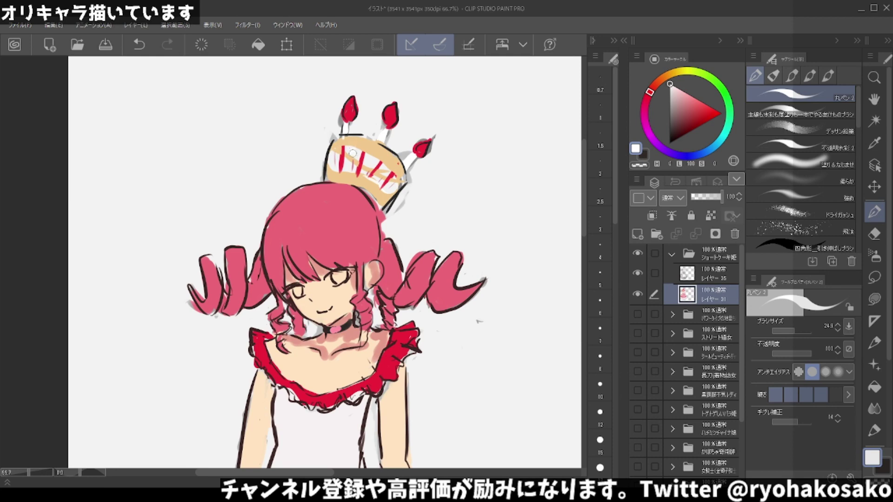
alt+click(354, 113)
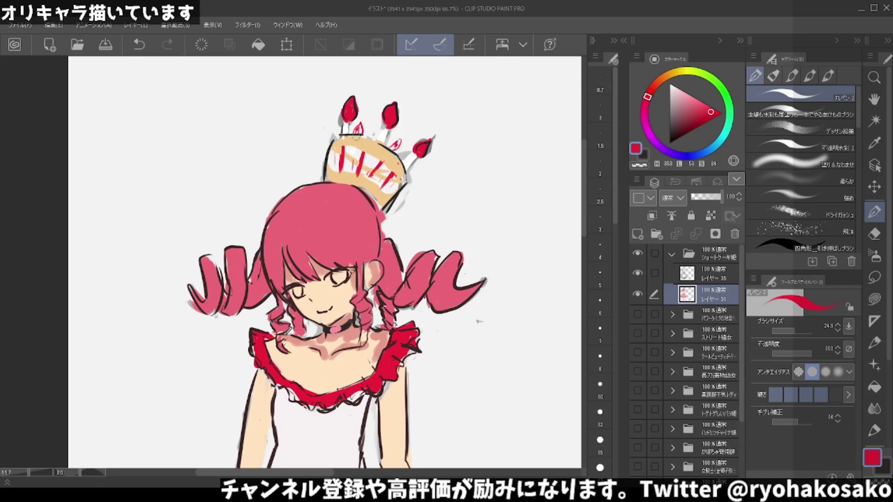
alt+click(345, 162)
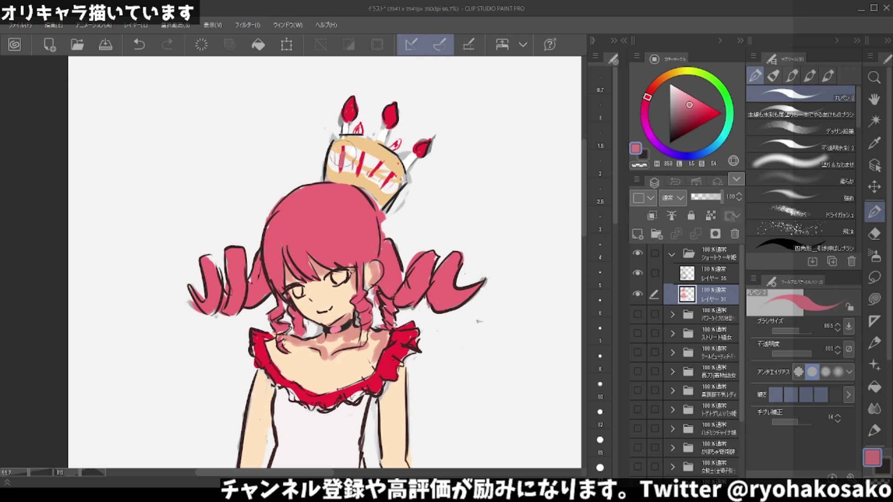
key(ctrl+z)
key(c)
drag(335, 153, 351, 179)
Try white, salmon and beige strokes near the candles, undoing them and erasing a small patch.
key(x)
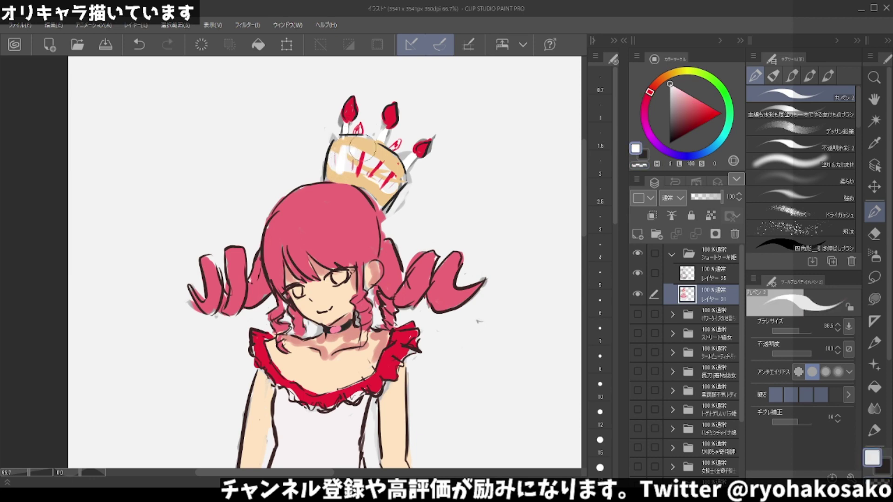
mouse_move(354, 140)
mouse_down()
mouse_move(386, 135)
mouse_move(347, 179)
mouse_move(368, 183)
mouse_up()
key(ctrl+z)
key(c)
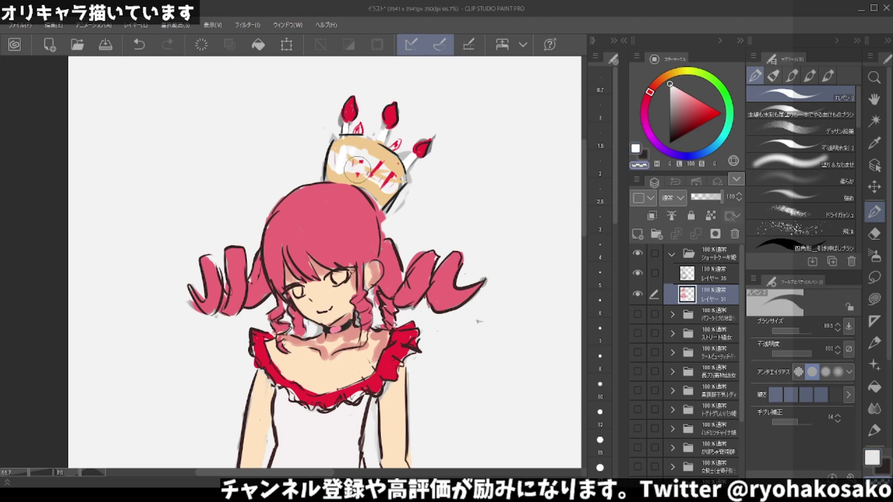
key(c)
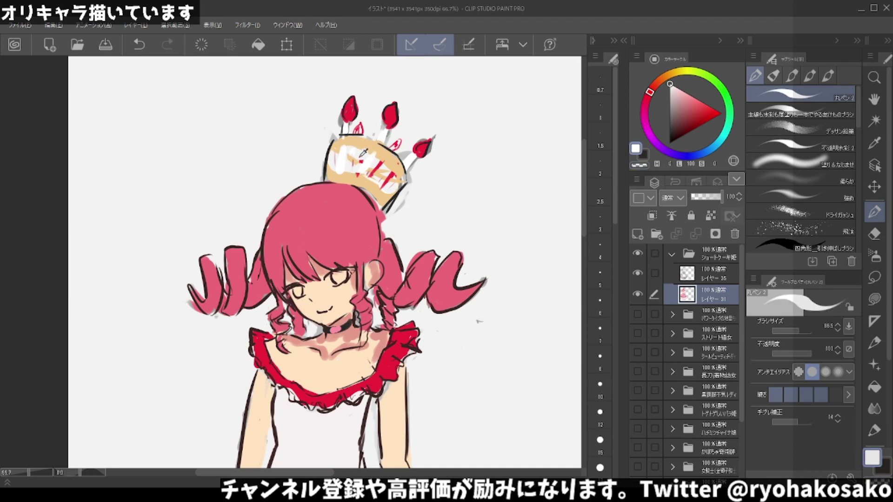
alt+click(351, 149)
key(ctrl+z)
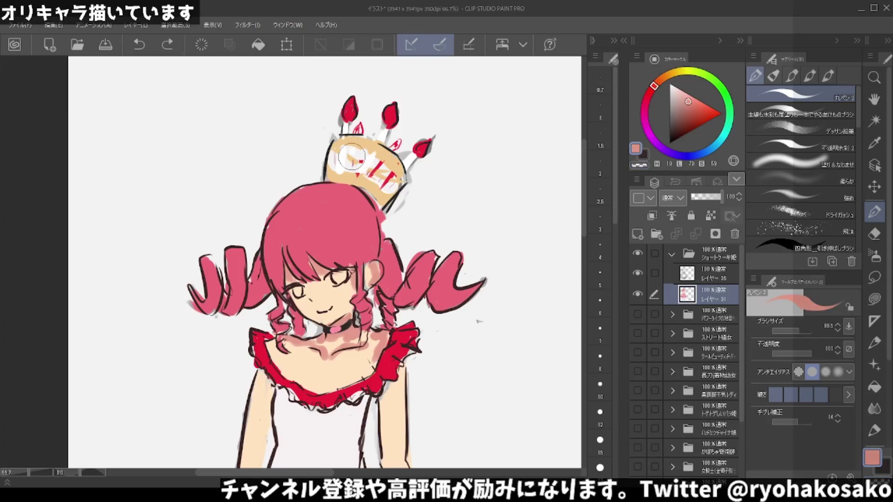
alt+click(348, 158)
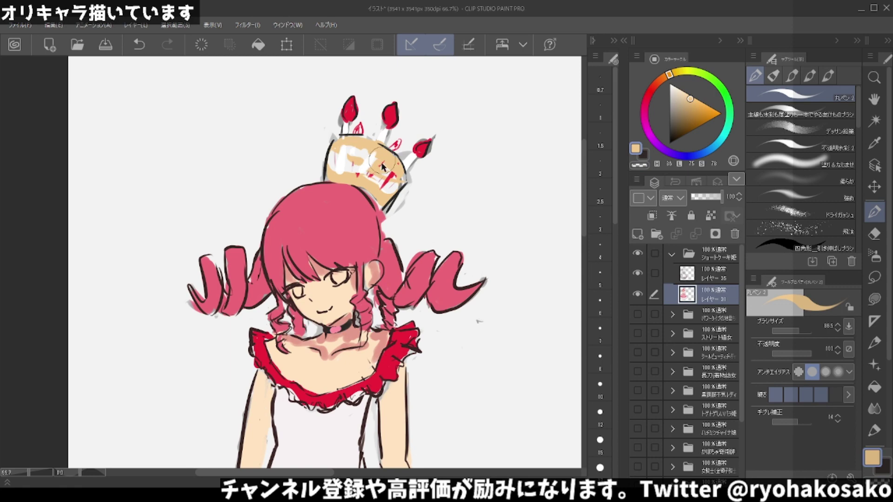
key(ctrl+z)
key(c)
drag(378, 162, 380, 171)
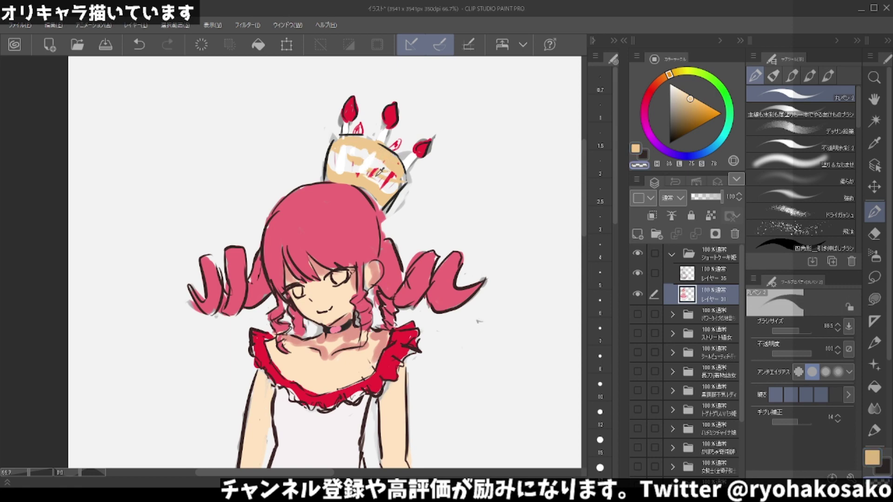
Paint white cream over the crown's red marks and its upper-left area.
alt+click(375, 175)
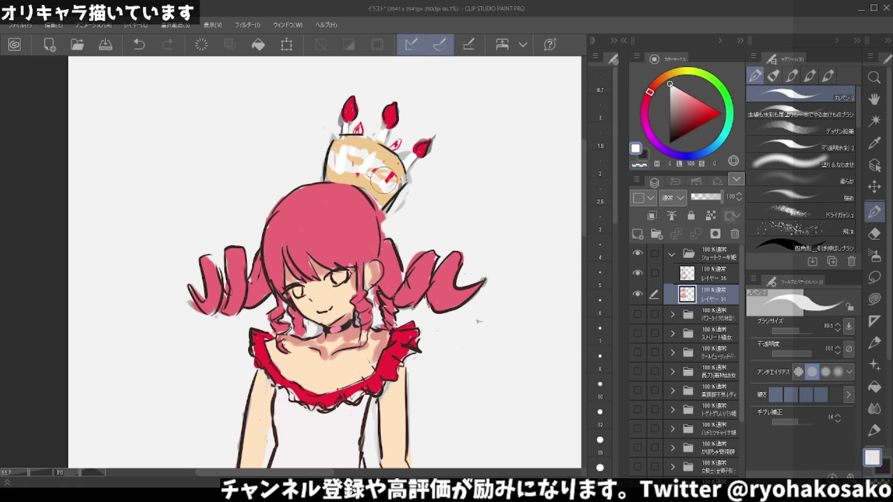
mouse_move(388, 170)
mouse_down()
mouse_move(393, 184)
mouse_move(393, 147)
mouse_up()
key(c)
alt+click(361, 157)
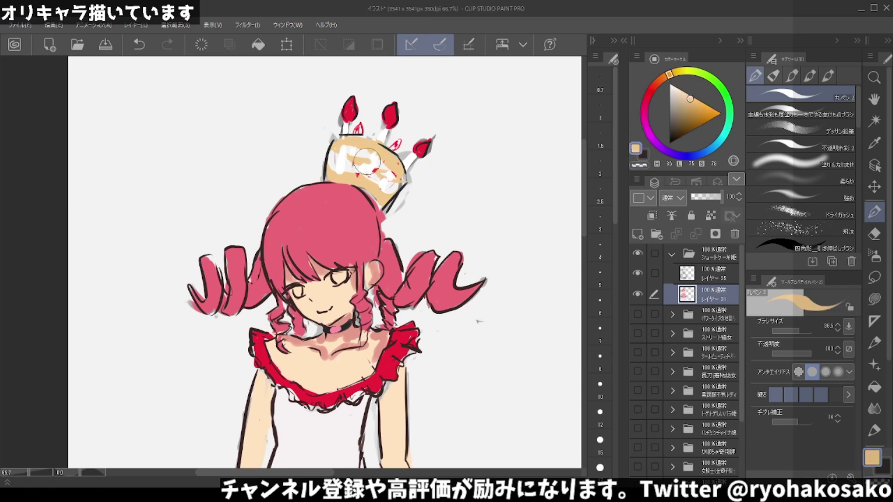
alt+click(375, 150)
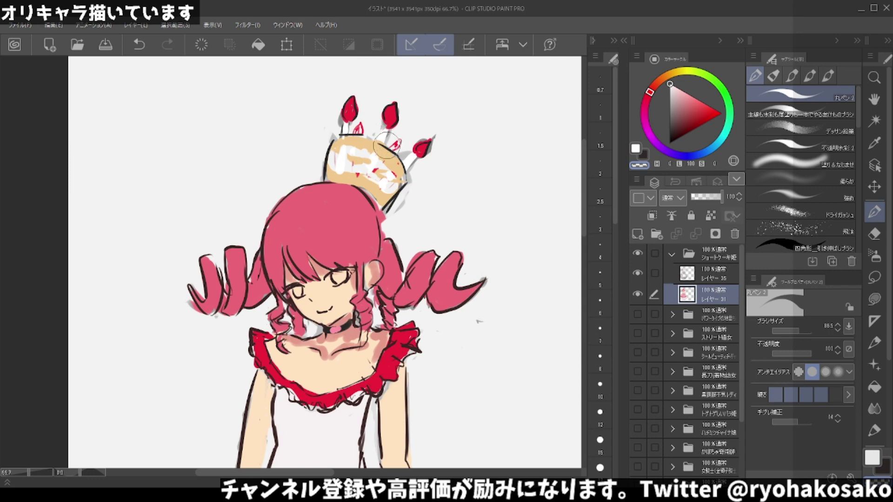
alt+click(371, 142)
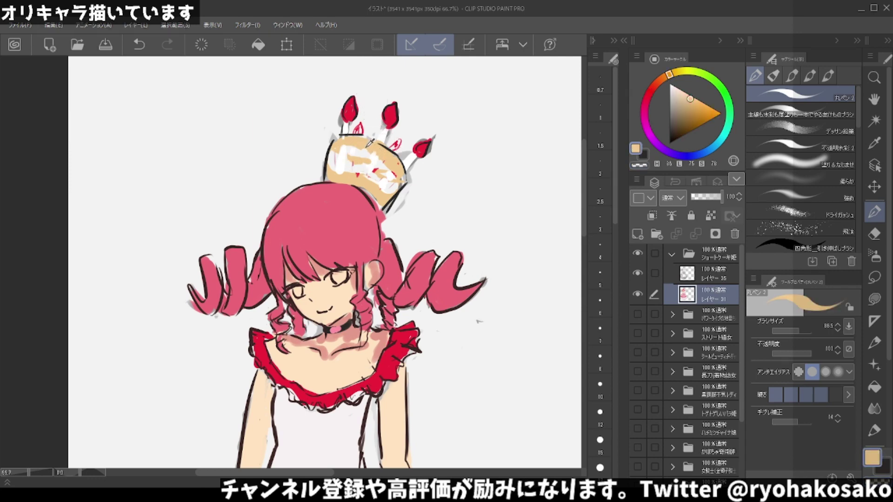
alt+click(359, 145)
drag(337, 154, 349, 158)
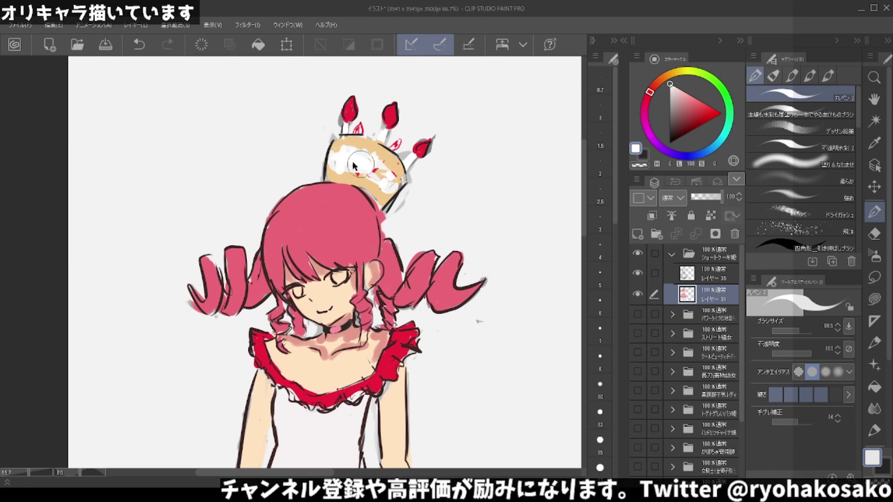
key(ctrl+z)
key(ctrl+z)
key(ctrl+z)
key(ctrl+z)
key(ctrl+z)
key(ctrl+z)
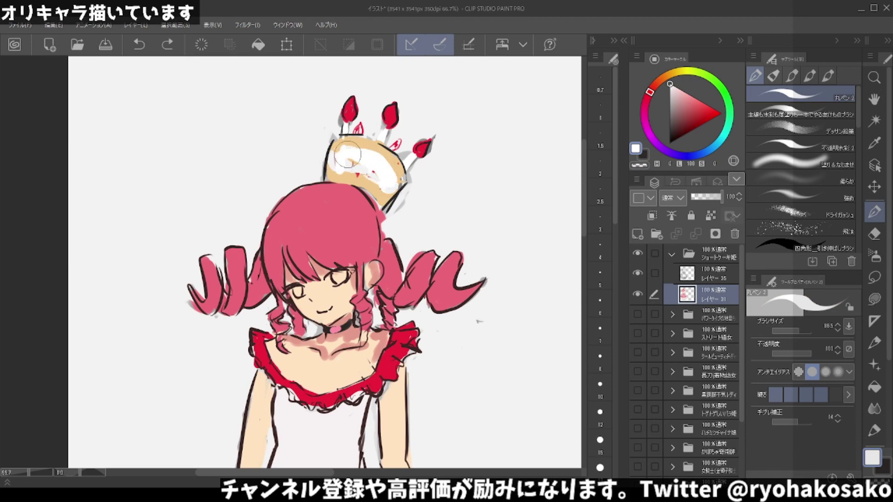
Paint a white band across the crown's upper part, repaint beige below, and widen the white band.
key(ctrl+z)
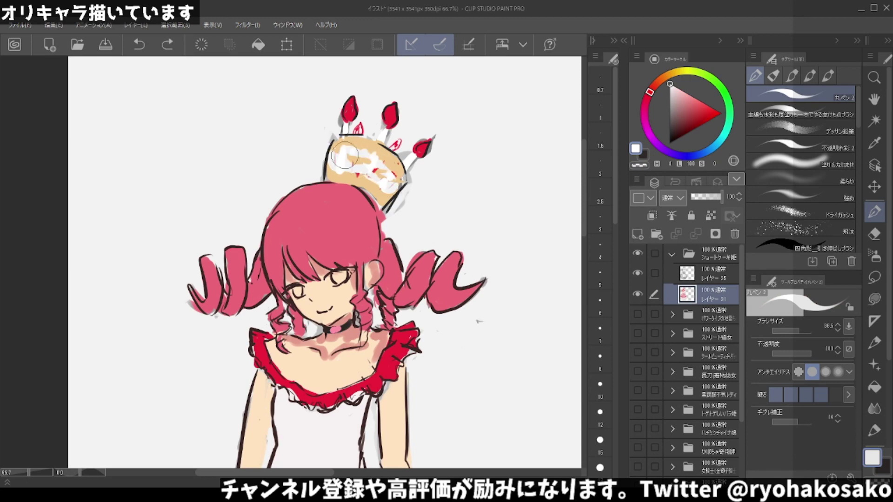
drag(344, 151, 398, 184)
key(ctrl+z)
drag(341, 159, 384, 190)
alt+click(344, 173)
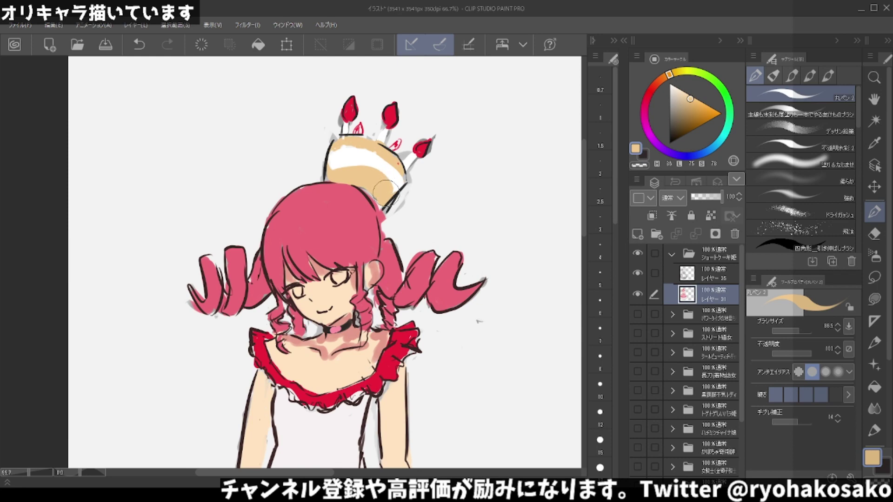
key(ctrl+z)
drag(328, 165, 382, 191)
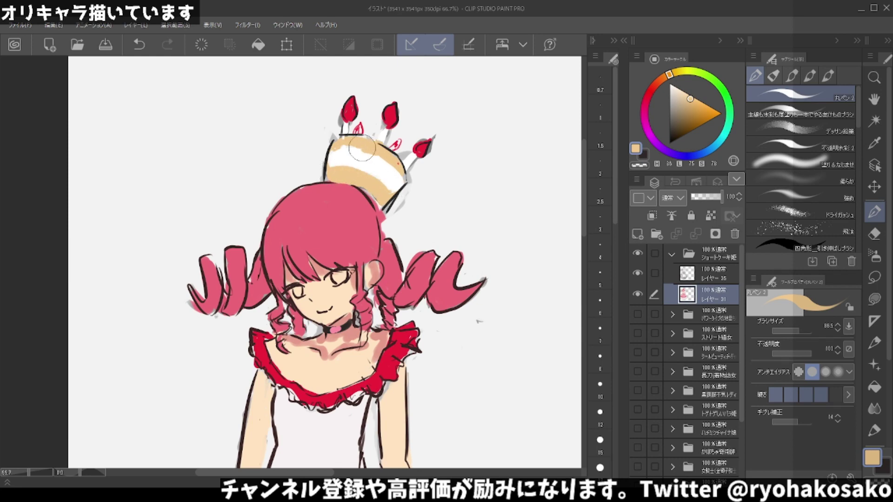
alt+click(345, 154)
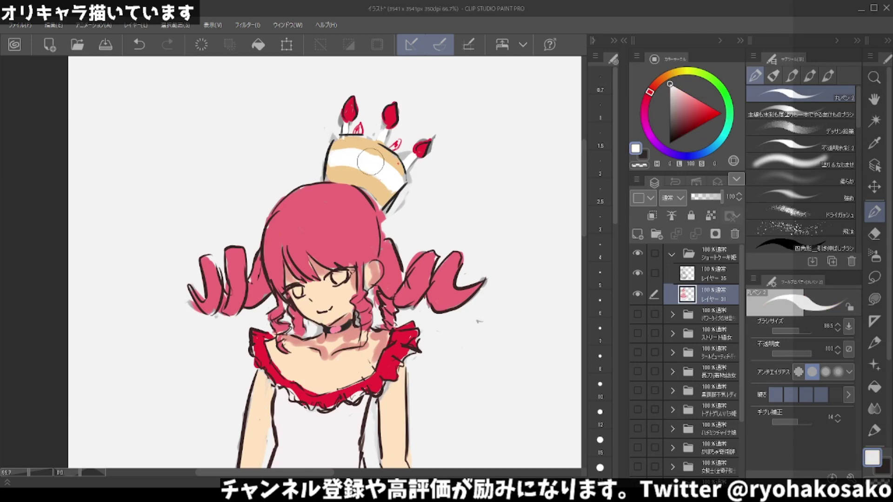
drag(370, 162, 321, 163)
Try a red strawberry mark on the crown's white band, then sample white from the crown.
alt+click(352, 107)
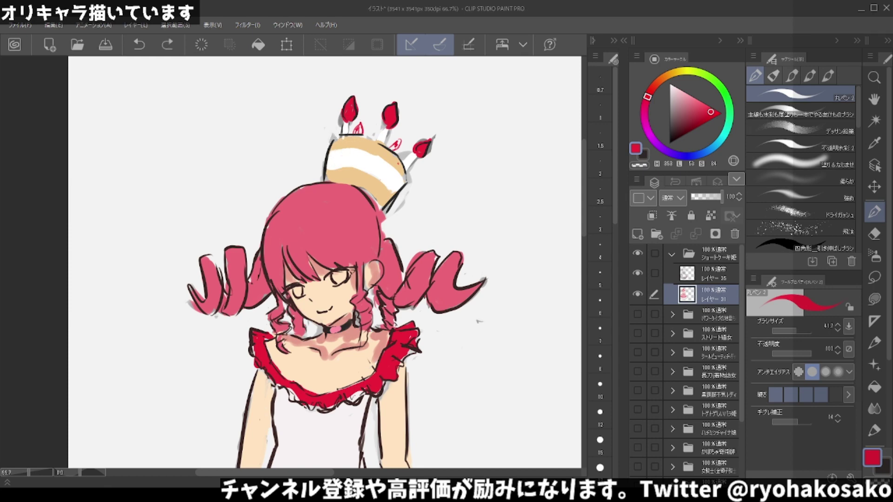
mouse_move(341, 152)
mouse_down()
mouse_move(341, 167)
mouse_move(369, 156)
mouse_move(361, 169)
mouse_move(377, 168)
mouse_move(370, 162)
mouse_move(363, 162)
mouse_move(393, 189)
mouse_up()
key(ctrl+z)
key(ctrl+z)
key(ctrl+z)
key(ctrl+z)
key(ctrl+z)
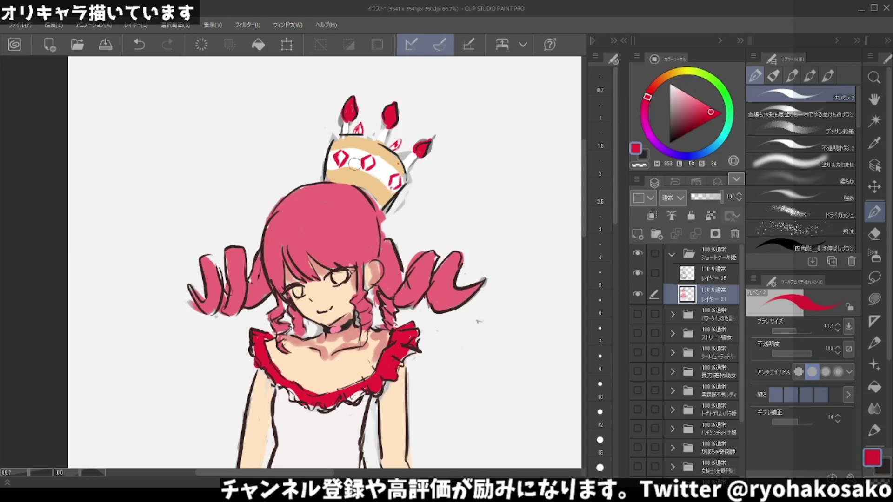
key(alt)
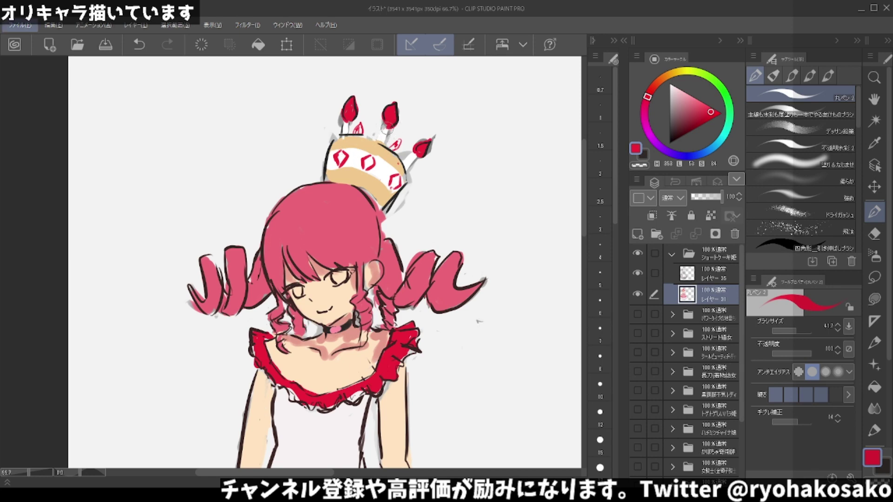
alt+click(384, 131)
Paint white candles under the middle and left flames and white stripes on the lower tan band.
drag(383, 133, 379, 155)
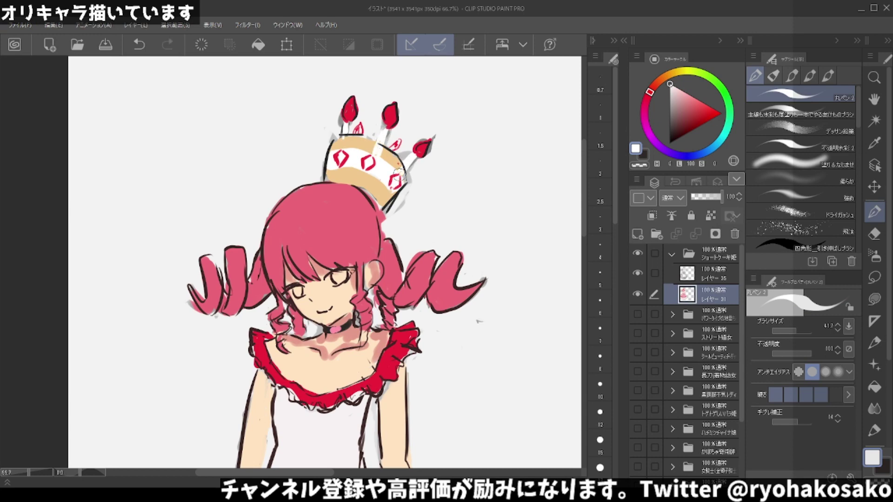
drag(344, 131, 348, 122)
drag(366, 179, 383, 196)
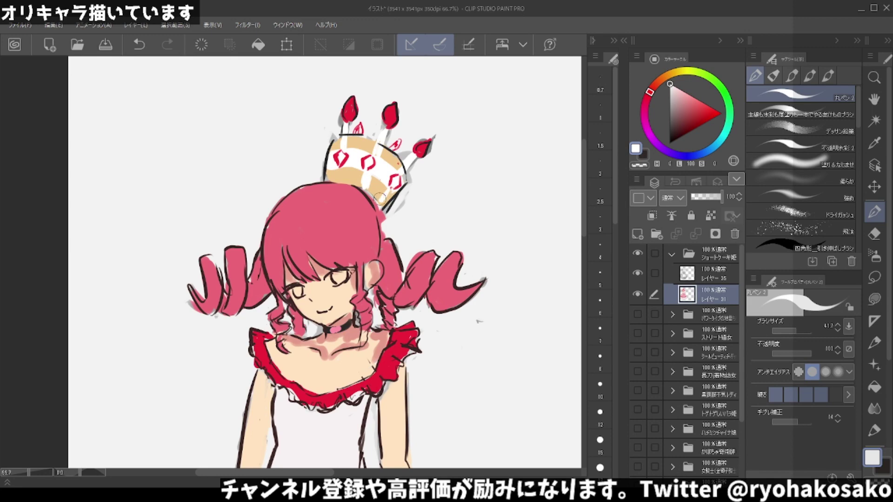
drag(339, 173, 339, 186)
Zoom to the bodice, sample the salmon pink and lock the layer's transparent pixels.
scroll(384, 125, down, 3)
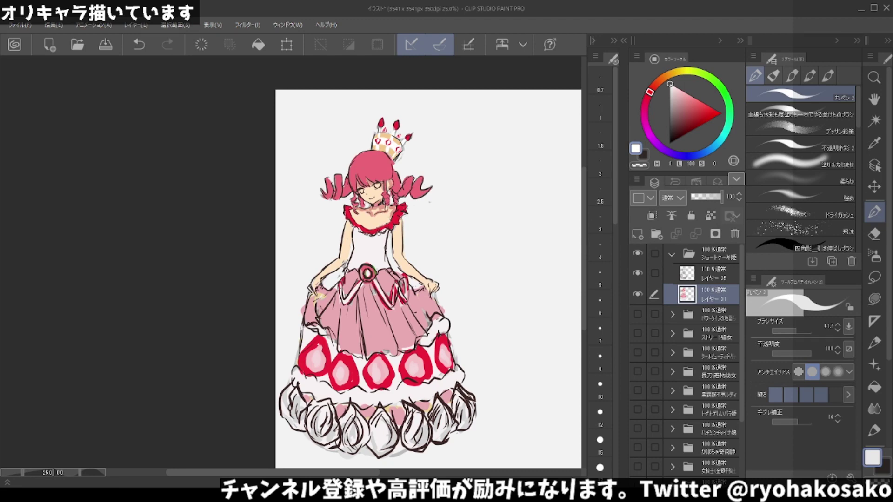
scroll(374, 249, up, 1)
scroll(373, 249, up, 1)
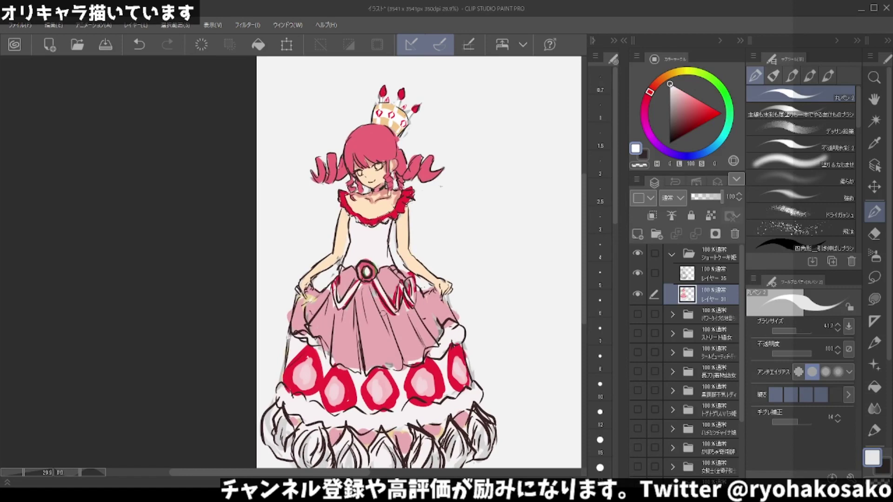
scroll(375, 246, down, 3)
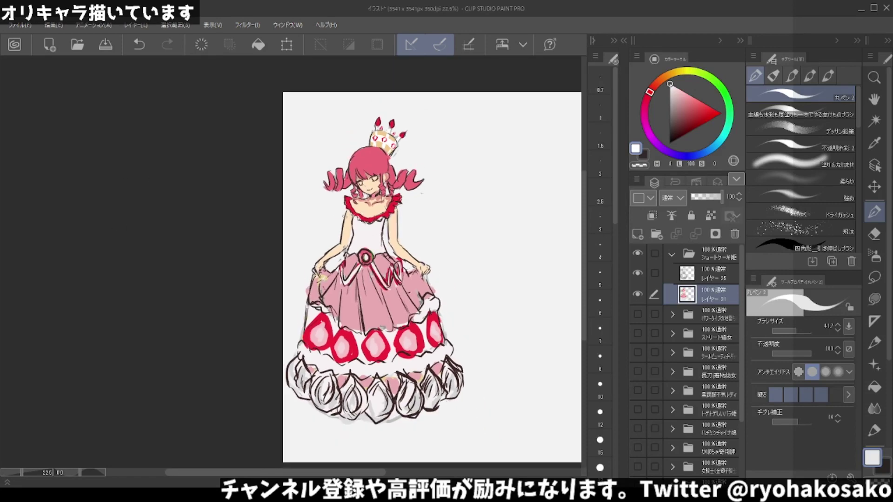
scroll(375, 246, down, 2)
scroll(351, 235, up, 2)
scroll(350, 235, up, 1)
scroll(353, 192, up, 1)
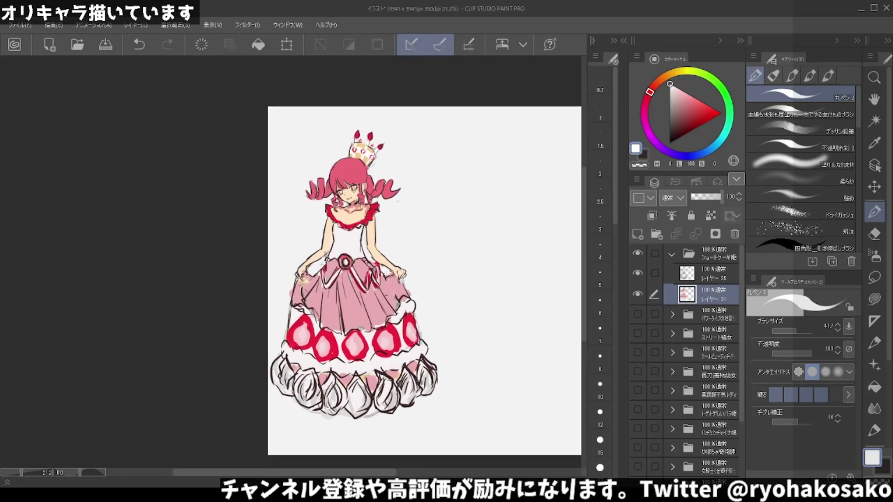
scroll(354, 193, up, 1)
scroll(355, 193, up, 1)
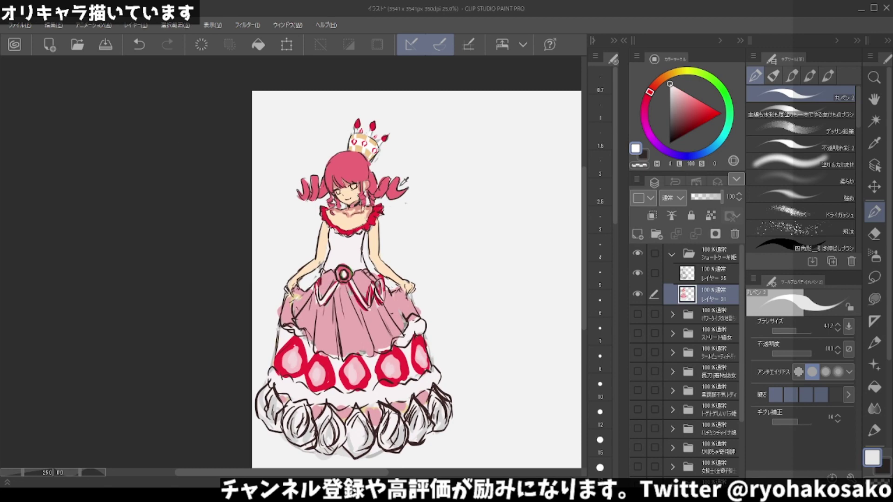
alt+click(362, 203)
click(711, 215)
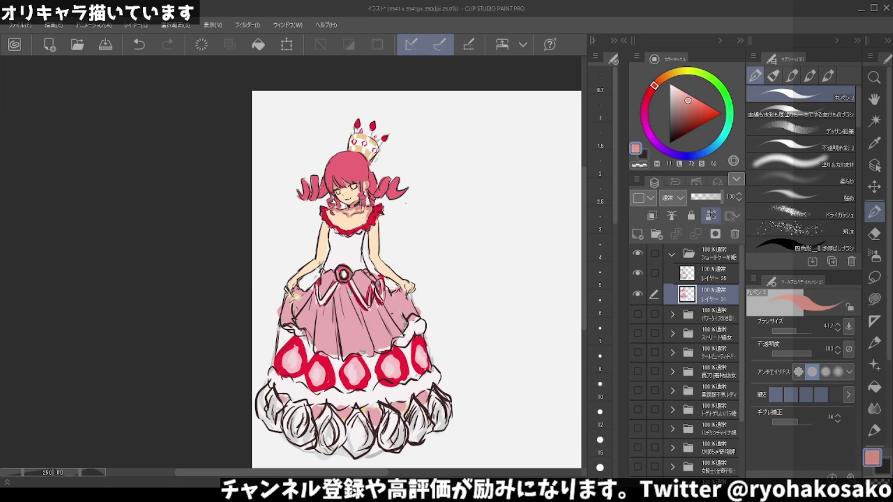
mouse_move(414, 237)
mouse_down()
mouse_move(374, 220)
mouse_move(378, 235)
mouse_up()
key(ctrl+z)
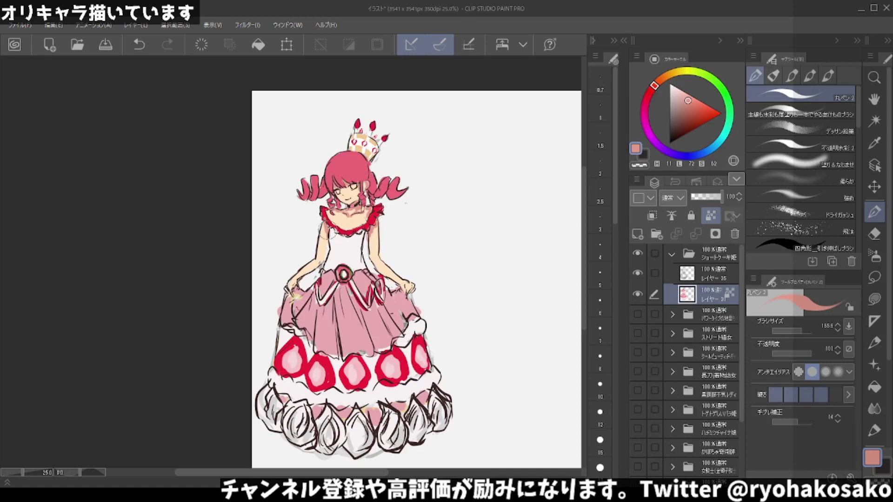
Try soft and brighter pink shading strokes on the bodice's right side.
alt+click(349, 240)
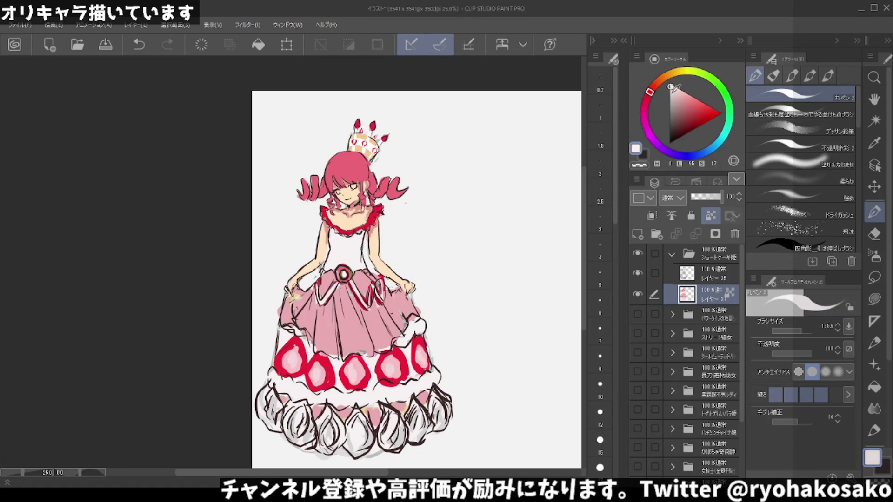
drag(672, 88, 684, 95)
mouse_move(372, 270)
mouse_down()
mouse_move(357, 242)
mouse_move(363, 272)
mouse_move(365, 263)
mouse_up()
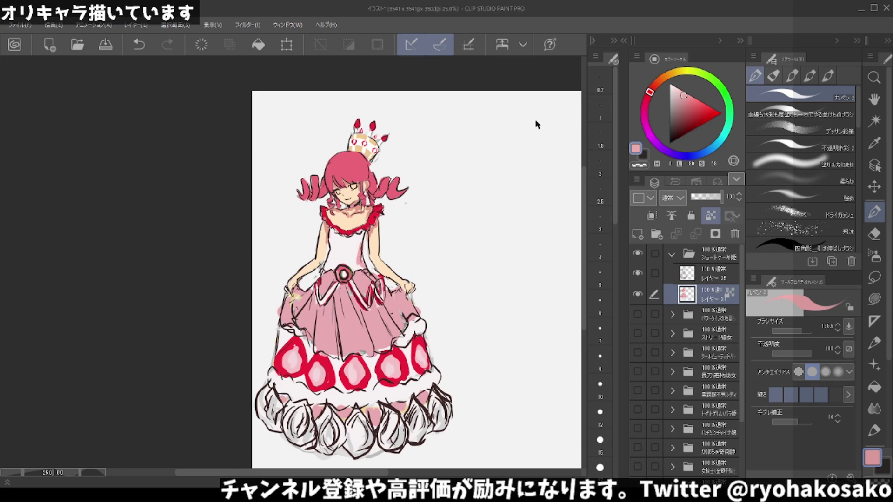
key(ctrl+z)
click(685, 92)
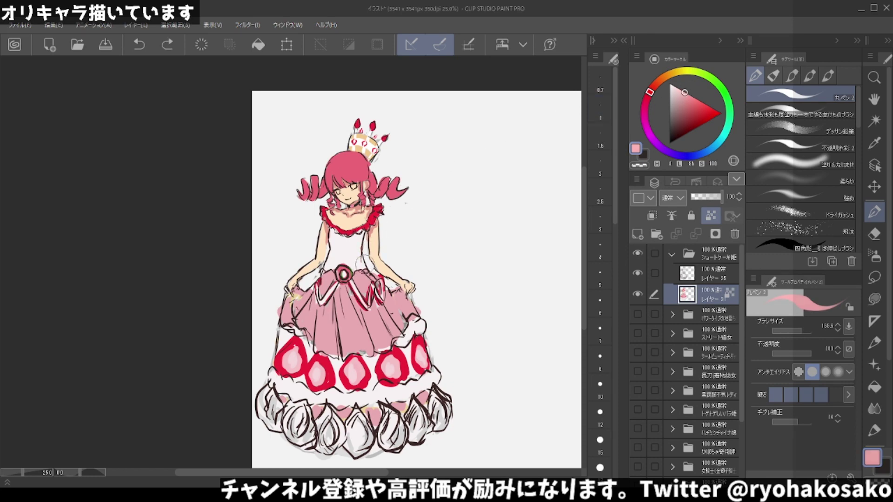
drag(365, 270, 355, 247)
Settle on a muted light pink and shade the bodice just below the collar.
drag(680, 90, 678, 101)
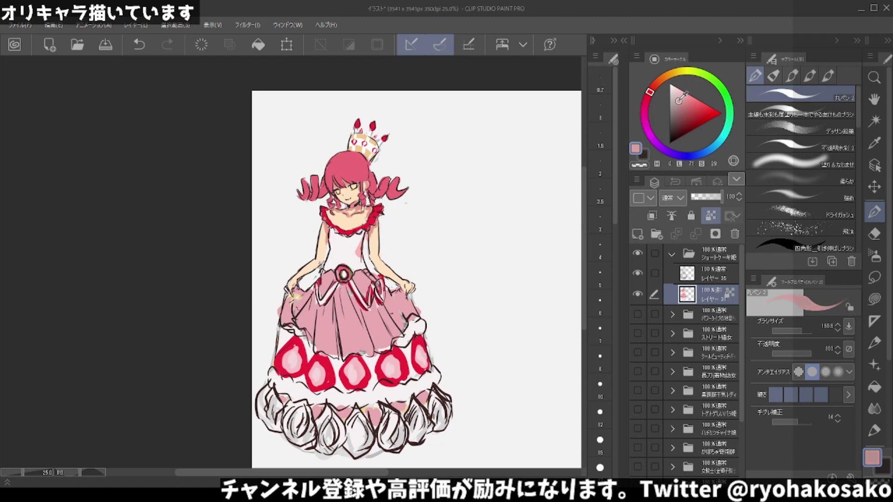
click(671, 87)
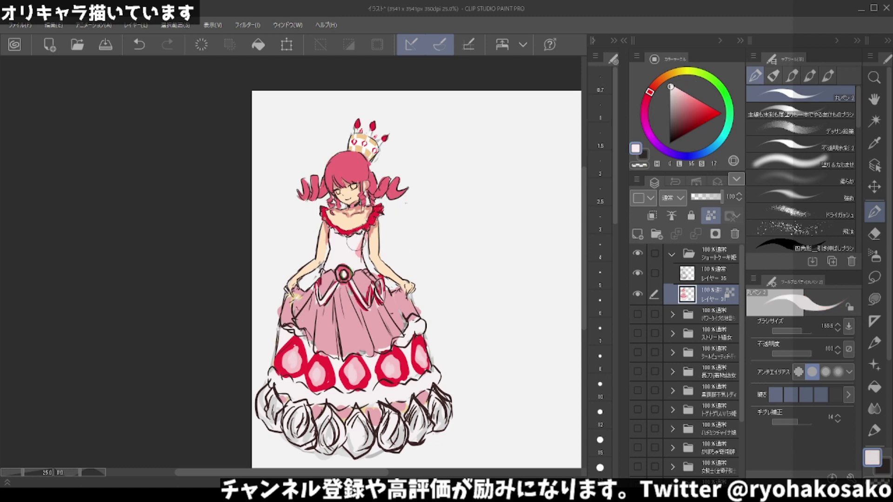
click(673, 98)
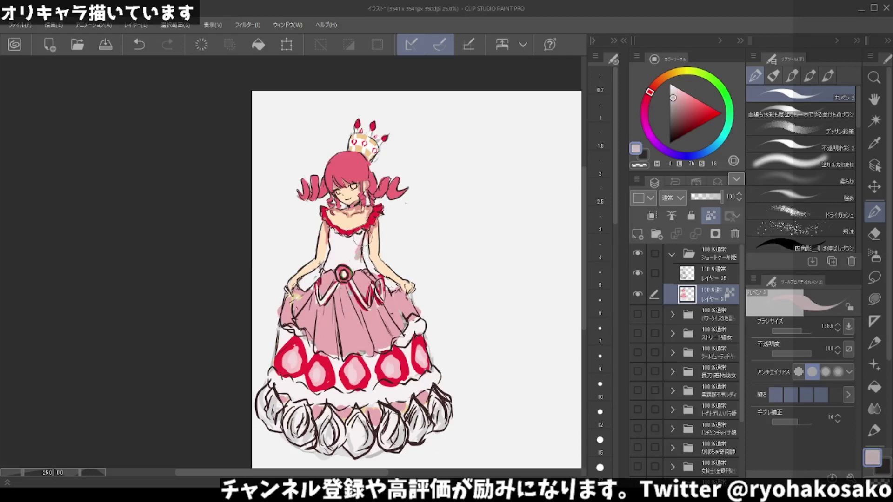
alt+click(357, 246)
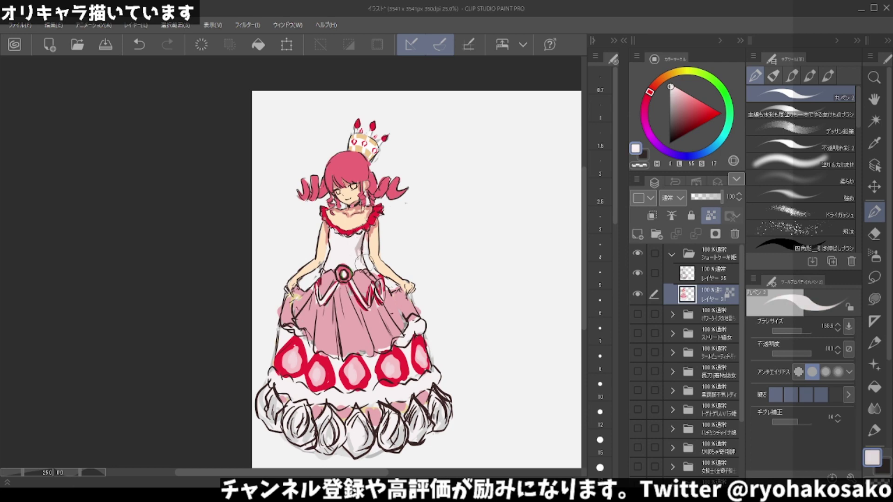
alt+click(354, 240)
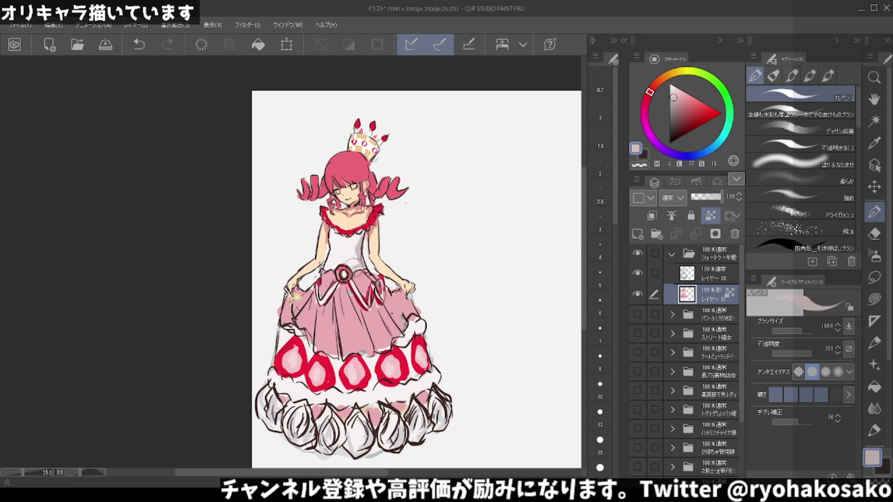
mouse_move(359, 228)
mouse_down()
mouse_move(358, 245)
mouse_move(363, 231)
mouse_up()
Pick a more saturated greyish pink and shade the skirt around the bow.
alt+click(356, 332)
click(677, 107)
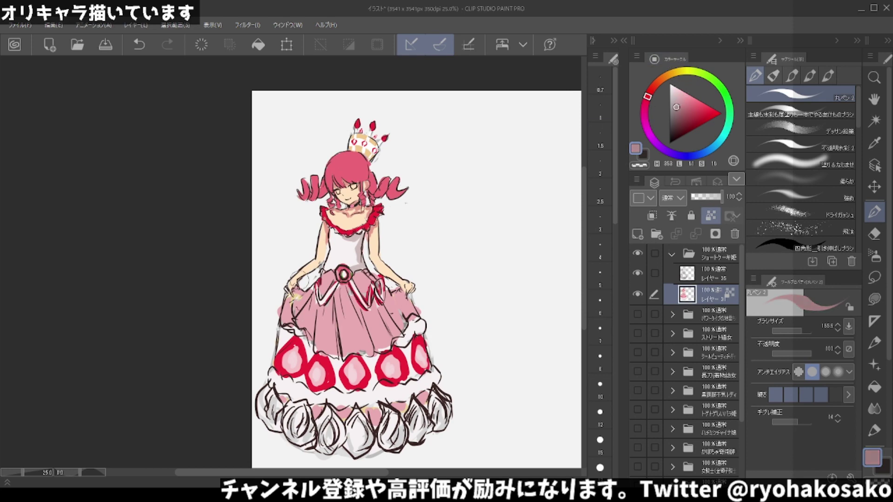
drag(386, 363, 356, 316)
key(ctrl+z)
drag(679, 107, 688, 107)
mouse_move(358, 311)
mouse_down()
mouse_move(372, 328)
mouse_move(398, 321)
mouse_move(383, 298)
mouse_move(396, 328)
mouse_move(384, 291)
mouse_move(409, 314)
mouse_move(399, 298)
mouse_up()
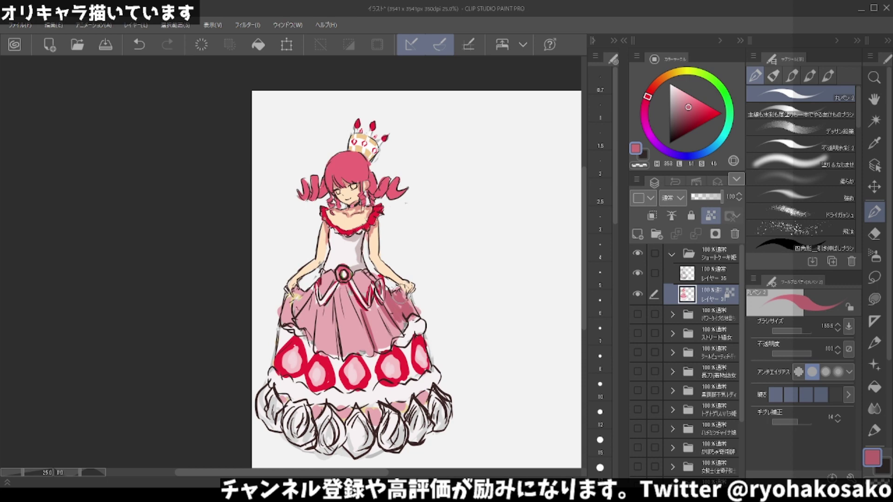
mouse_move(354, 268)
mouse_down()
mouse_move(370, 284)
mouse_move(321, 268)
mouse_move(368, 286)
mouse_move(359, 317)
mouse_move(383, 342)
mouse_move(377, 304)
mouse_move(328, 318)
mouse_move(310, 354)
mouse_up()
Draw darker pleat strokes and a lighter pink stroke on the left skirt.
drag(321, 305, 325, 368)
key(ctrl+z)
key(ctrl+z)
key(ctrl+z)
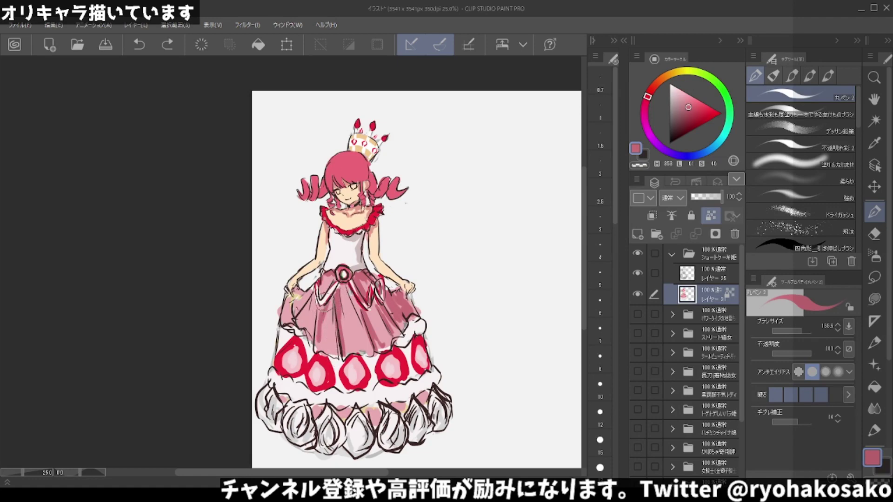
mouse_move(324, 293)
mouse_down()
mouse_move(312, 340)
mouse_move(298, 323)
mouse_up()
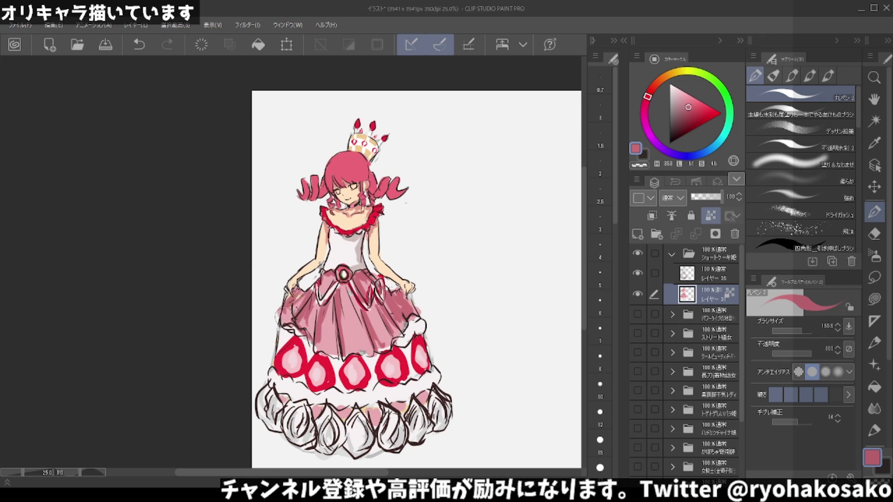
key(ctrl+z)
drag(299, 289, 290, 302)
key(ctrl+z)
alt+click(295, 300)
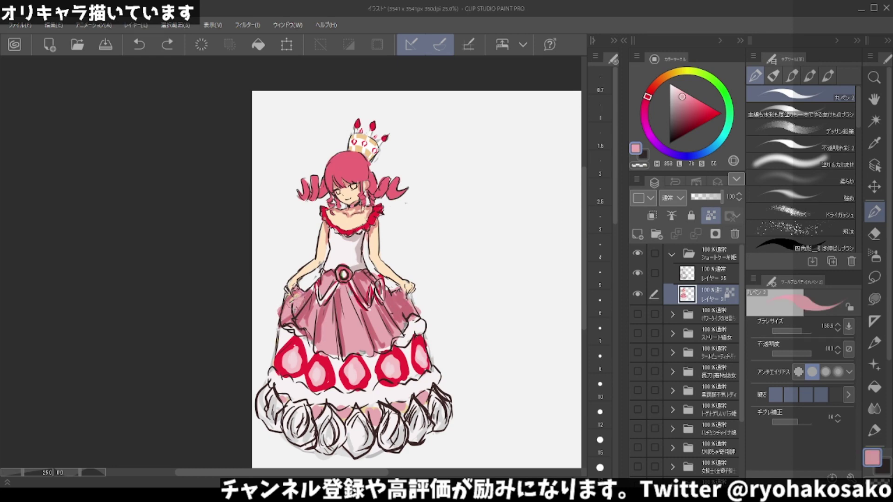
drag(295, 300, 279, 332)
key(c)
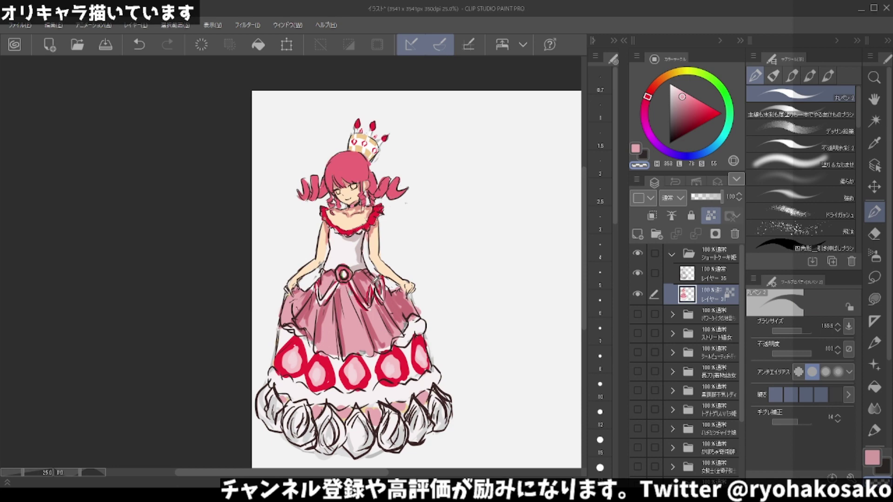
Shade the right side of the skirt with a deeper pink.
alt+click(377, 279)
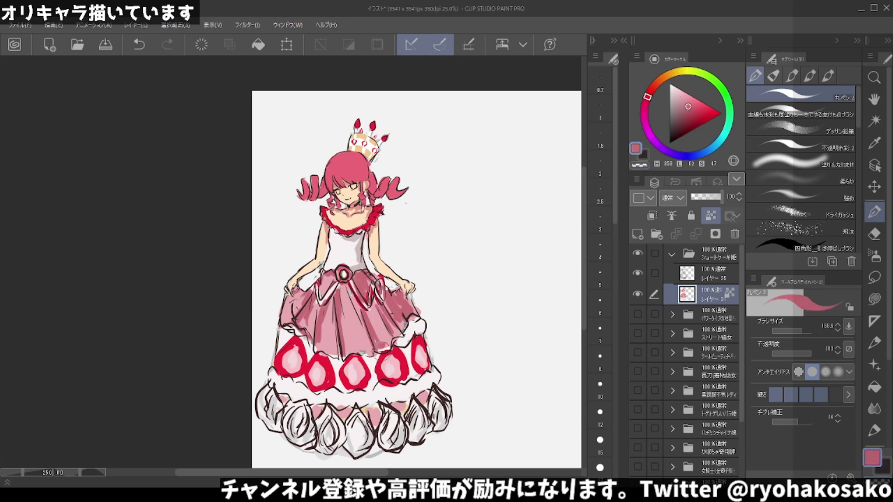
drag(379, 350, 401, 328)
alt+click(341, 336)
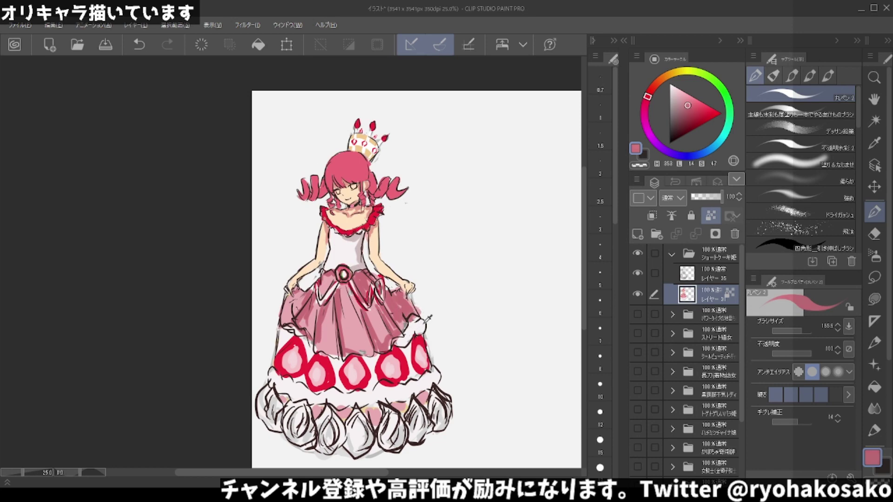
Shade the white ruffle band and the puff near the right hand in greyish pink.
alt+click(414, 322)
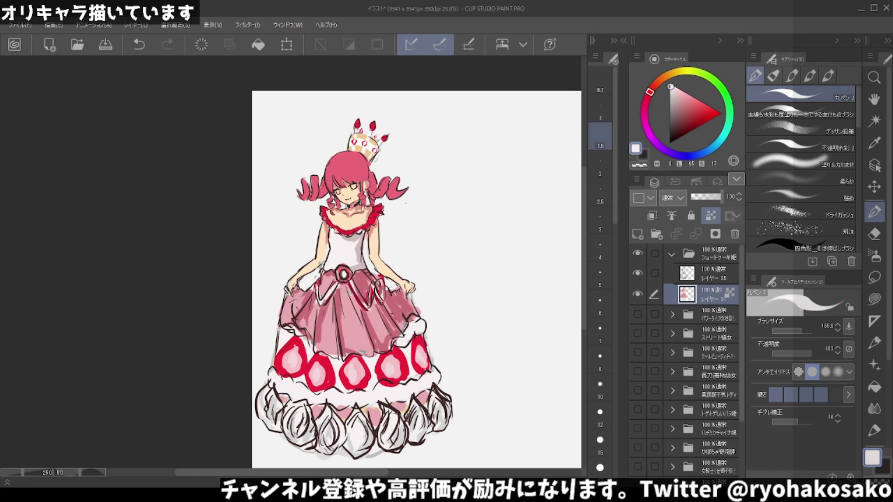
click(673, 104)
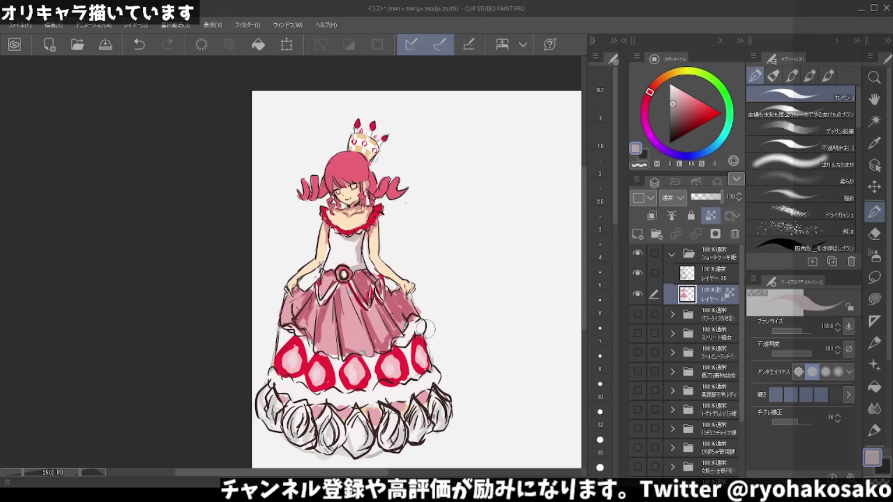
mouse_move(430, 323)
mouse_down()
mouse_move(399, 351)
mouse_move(423, 321)
mouse_move(412, 321)
mouse_up()
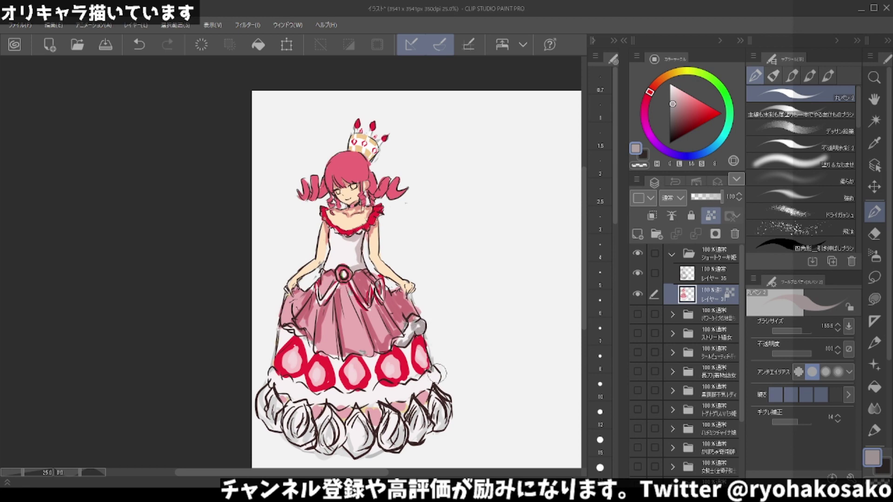
mouse_move(438, 374)
mouse_down()
mouse_move(418, 391)
mouse_move(358, 404)
mouse_move(322, 399)
mouse_move(347, 400)
mouse_move(342, 393)
mouse_move(326, 398)
mouse_move(344, 400)
mouse_move(300, 392)
mouse_up()
alt+click(331, 397)
alt+click(328, 399)
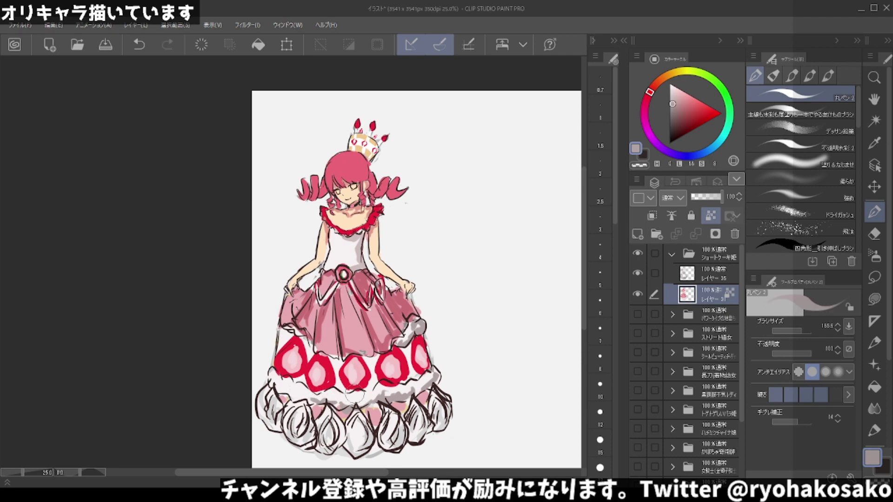
mouse_move(428, 378)
mouse_down()
mouse_move(411, 386)
mouse_move(421, 382)
mouse_move(424, 395)
mouse_move(368, 389)
mouse_move(396, 387)
mouse_move(373, 404)
mouse_move(366, 394)
mouse_up()
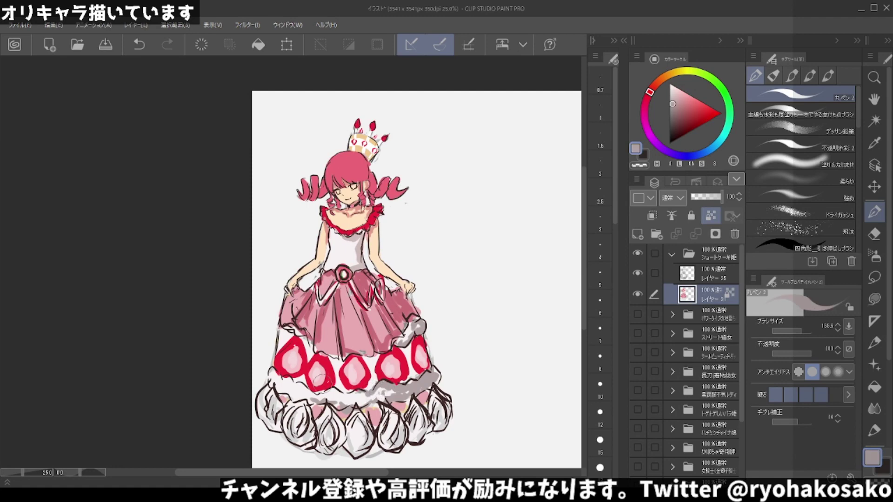
Shade the lower-right and lower-left edges of the skirt in greyish pink.
alt+click(317, 398)
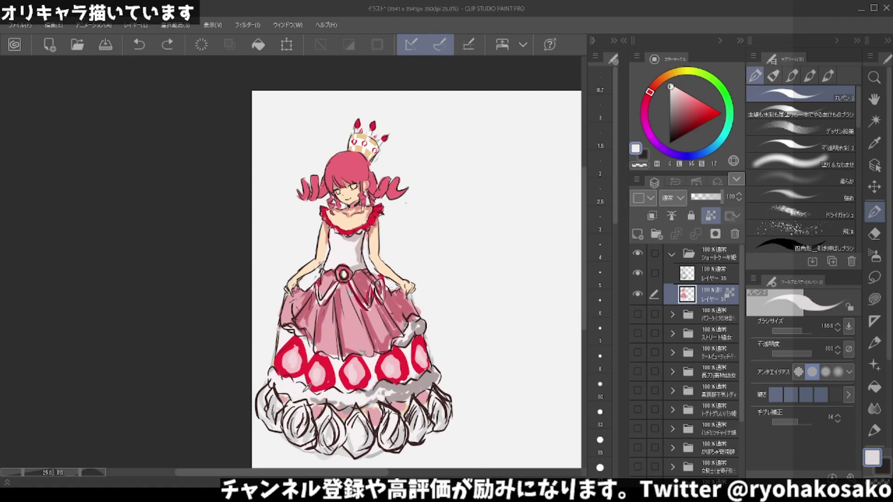
alt+click(362, 395)
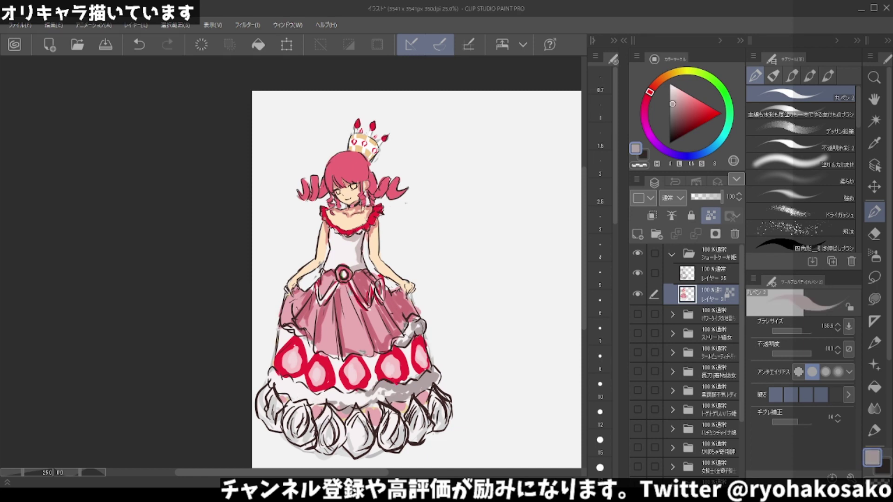
drag(426, 319, 393, 342)
drag(291, 326, 311, 344)
Turn off transparency lock and paint near-white over grey patches on the trim.
click(710, 215)
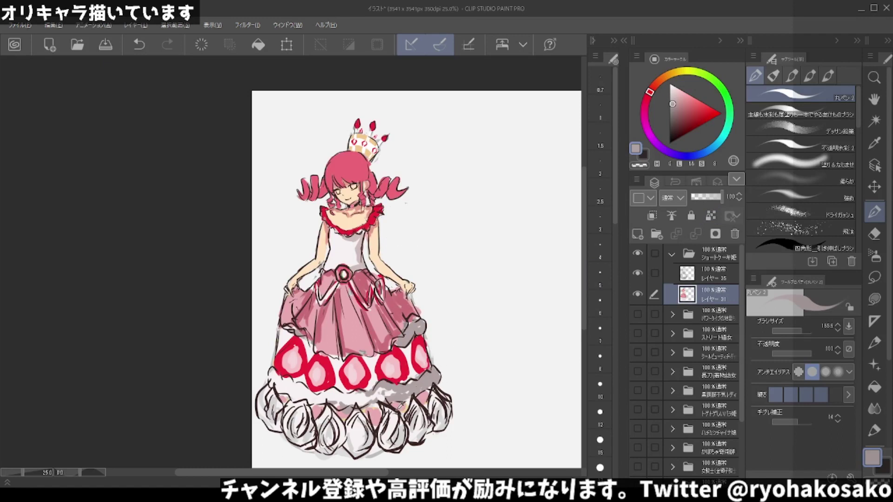
alt+click(397, 405)
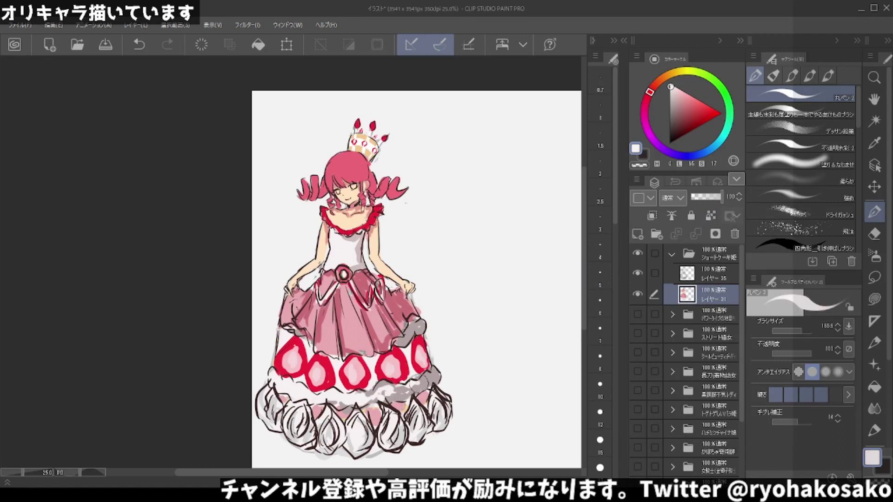
drag(419, 389, 432, 367)
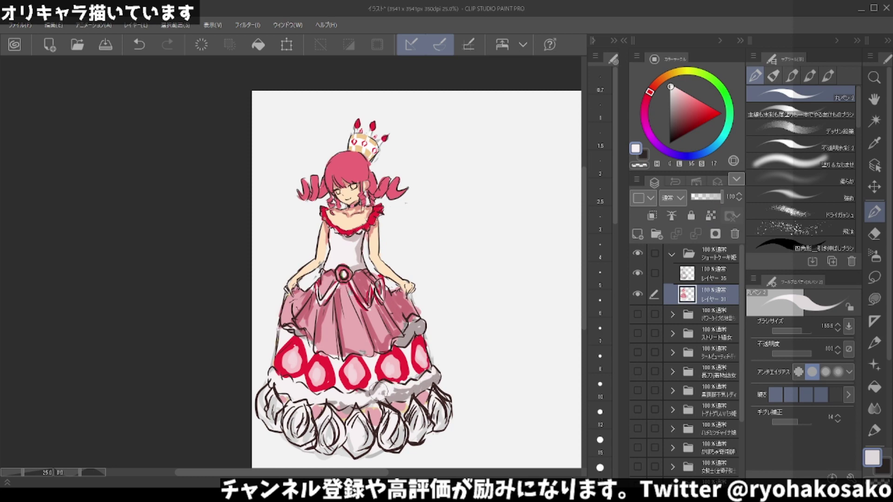
key(alt)
alt+click(401, 393)
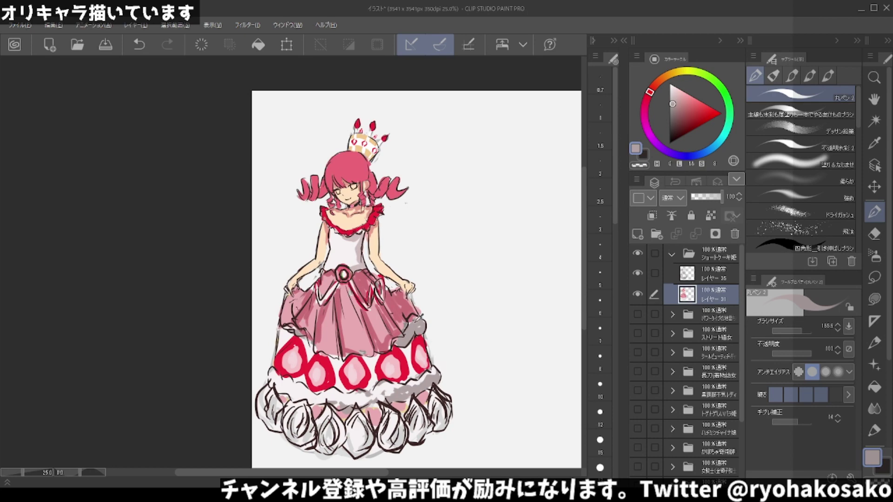
alt+click(417, 378)
drag(405, 321, 426, 323)
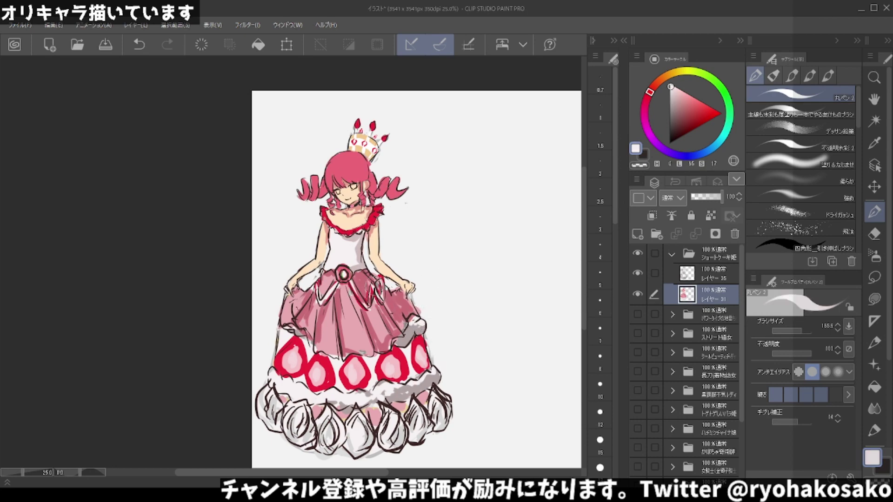
Paint darker pink folds in the skirt centre, pick a dark red, and enable Clip to Layer Below.
alt+click(397, 297)
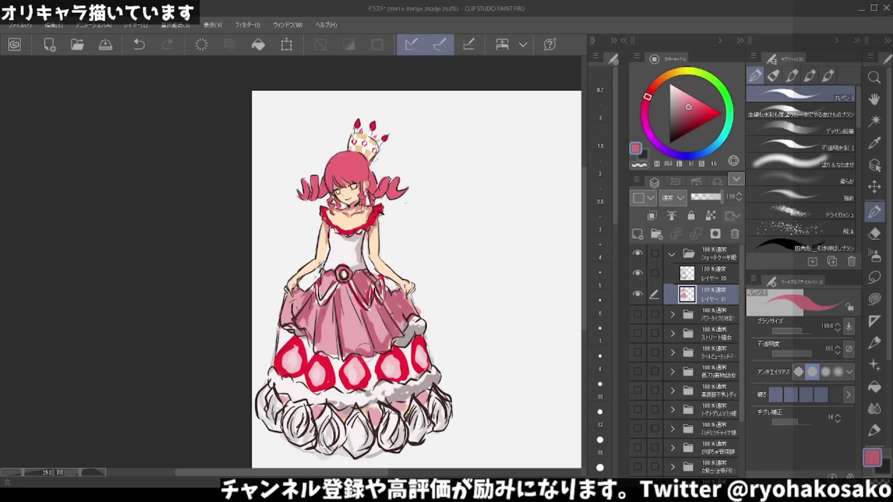
key(ctrl+z)
drag(354, 299, 375, 311)
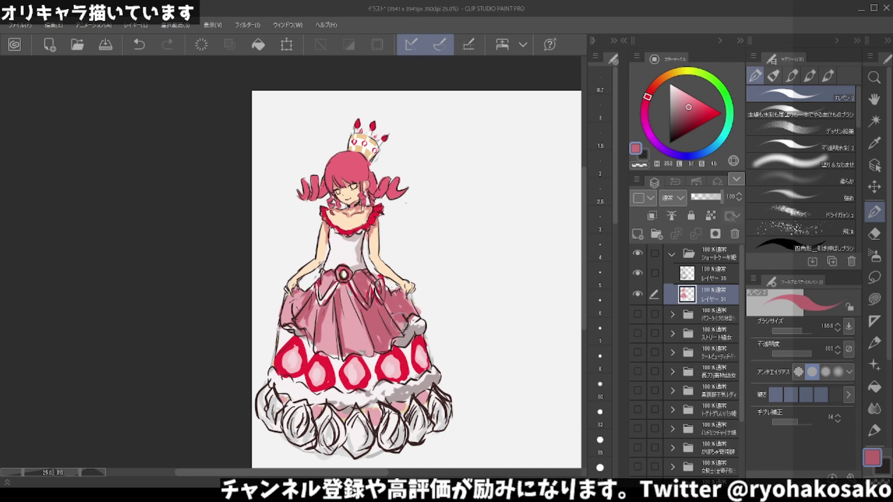
alt+click(431, 352)
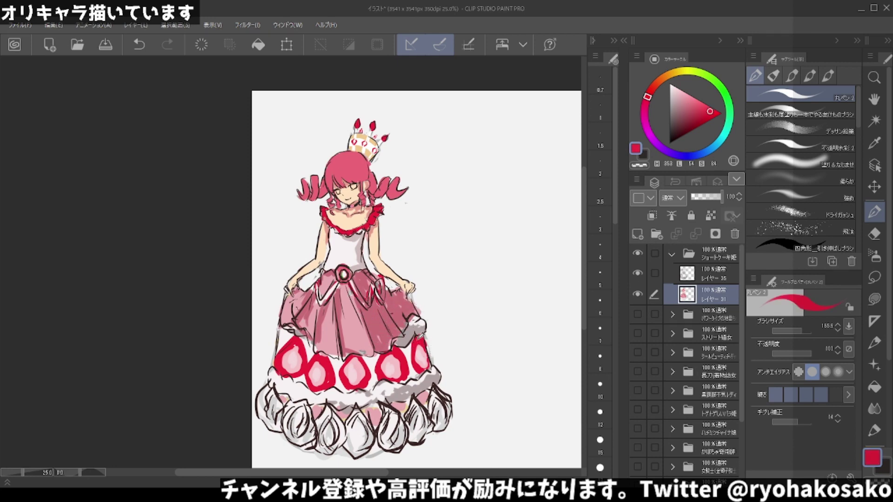
click(701, 118)
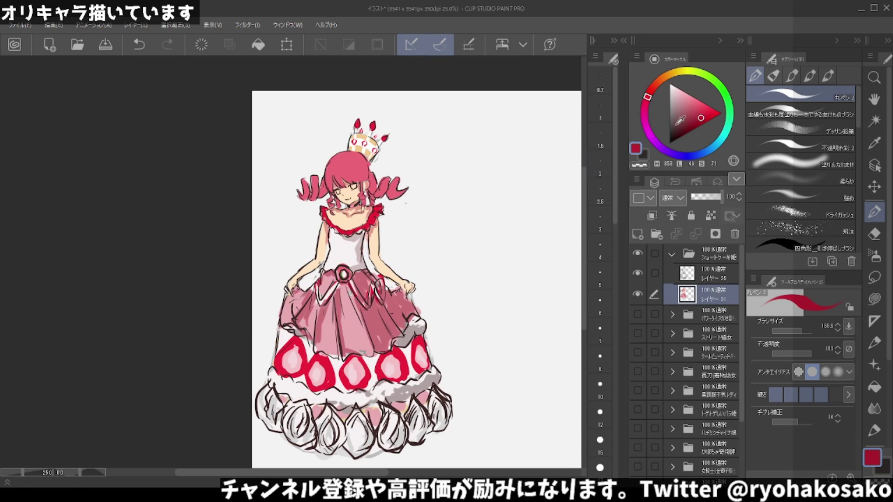
click(652, 216)
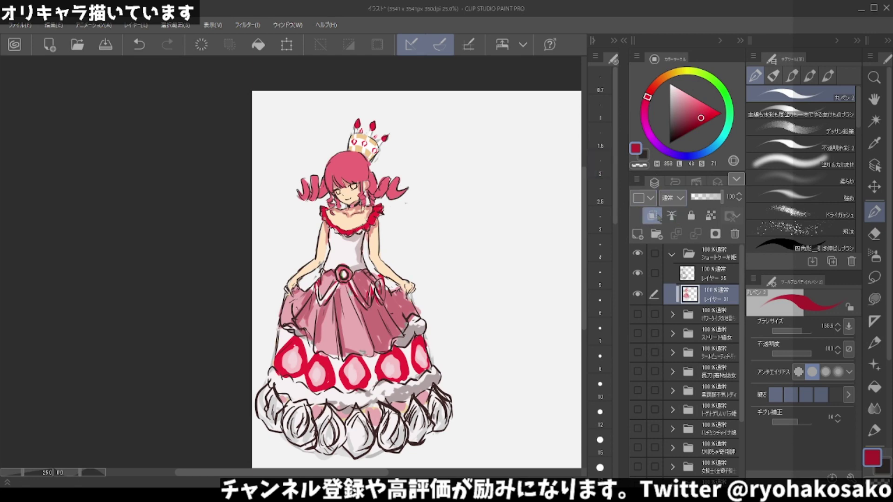
click(653, 216)
Add a clipped shading layer, pick pale mauve and lower its opacity to about half.
click(638, 234)
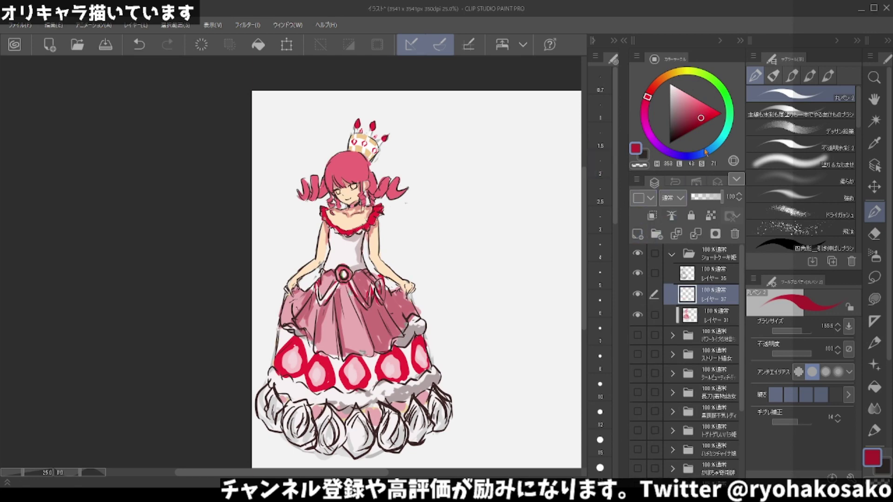
click(716, 315)
click(653, 216)
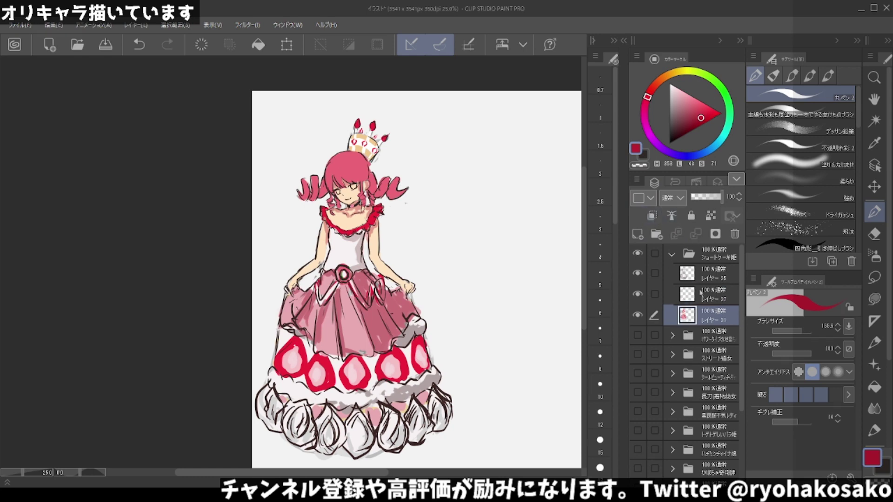
click(716, 295)
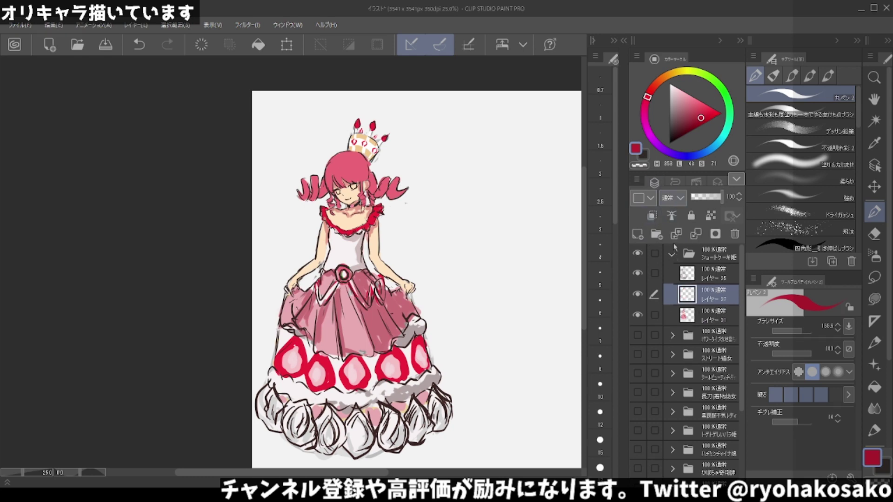
scroll(670, 198, down, 2)
click(683, 109)
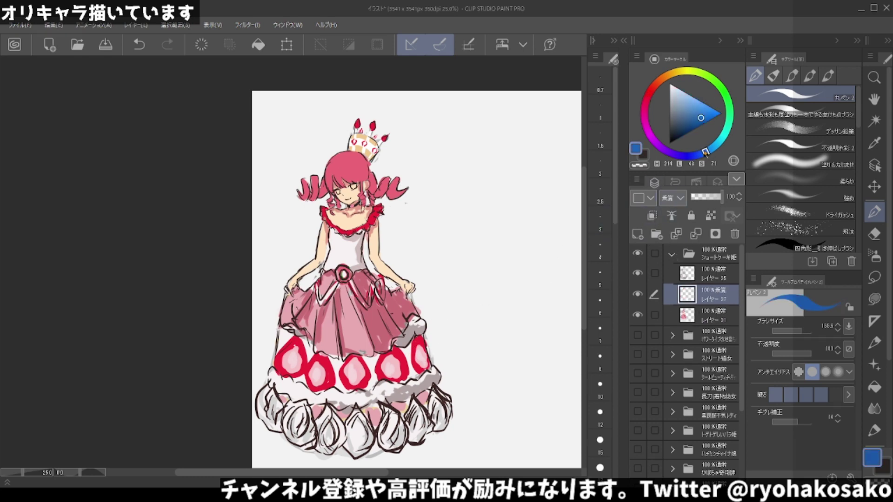
click(645, 107)
click(682, 111)
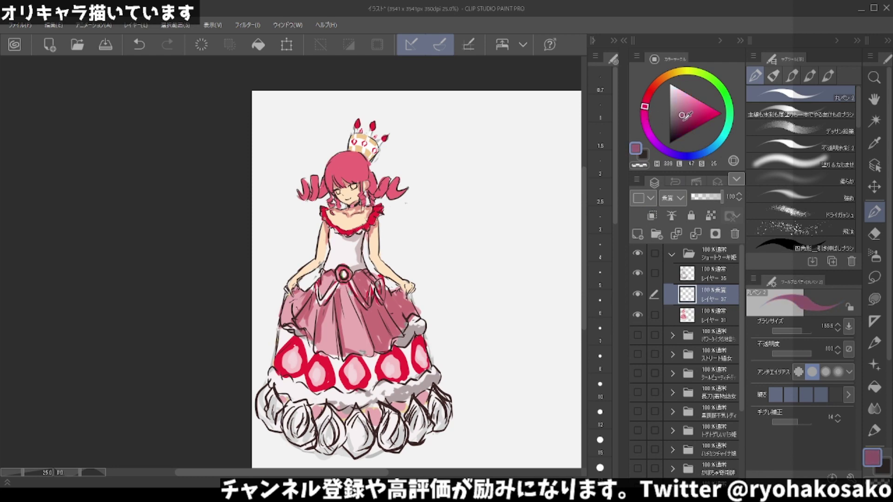
drag(720, 196, 707, 196)
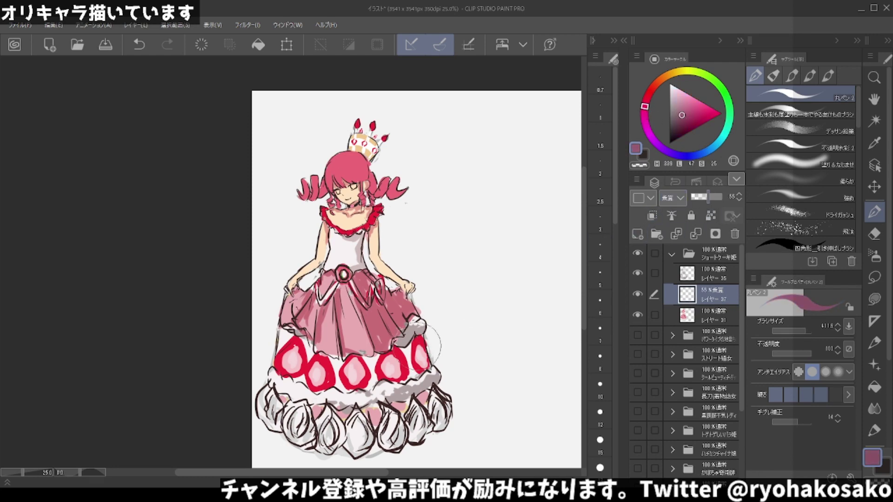
key(bracketright)
key(bracketright)
key(bracketright)
Shade the lower-right skirt frill petals in mauve and merge into the skirt colour layer.
drag(387, 374, 408, 348)
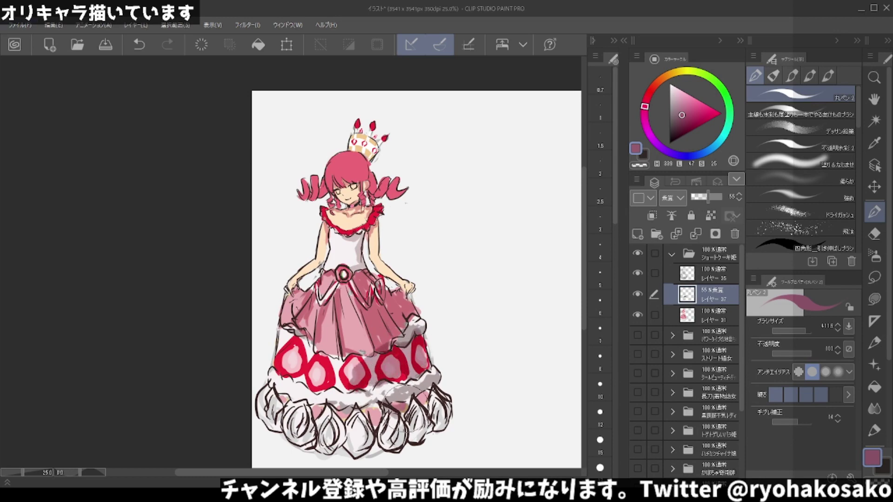
mouse_move(433, 426)
mouse_down()
mouse_move(409, 446)
mouse_move(395, 427)
mouse_move(400, 442)
mouse_move(354, 433)
mouse_move(367, 419)
mouse_move(344, 433)
mouse_move(363, 446)
mouse_move(372, 404)
mouse_up()
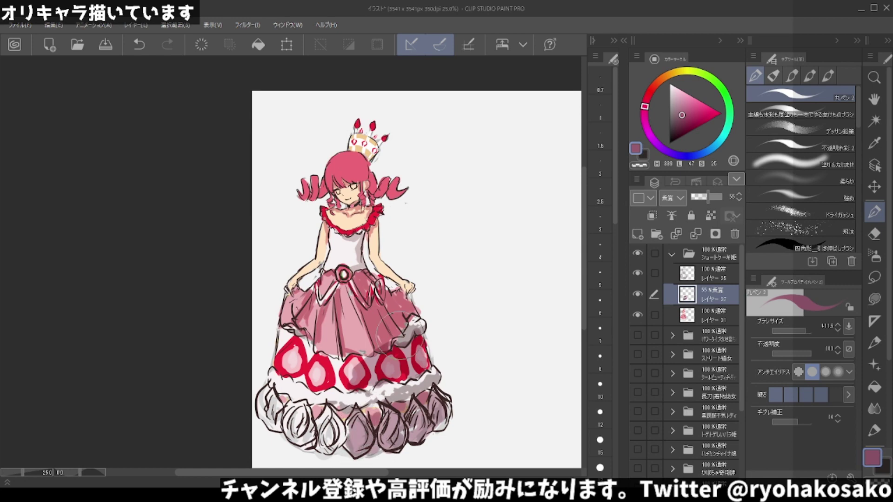
key(c)
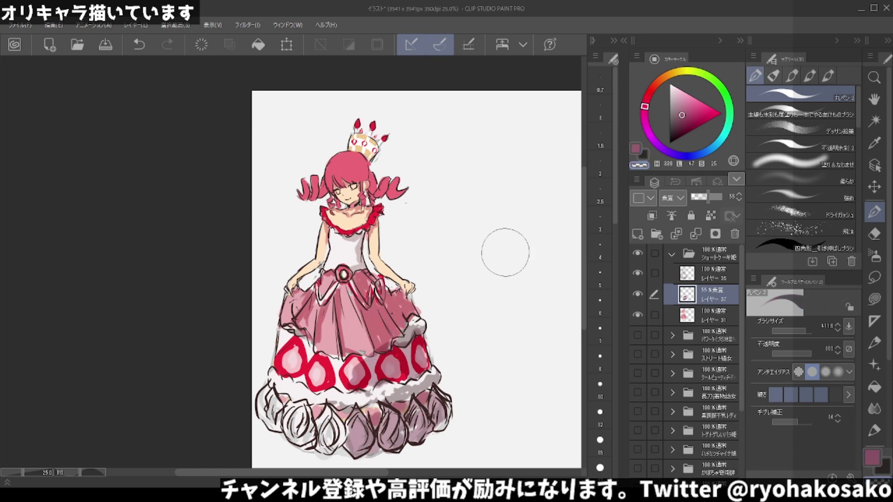
ctrl+click(719, 316)
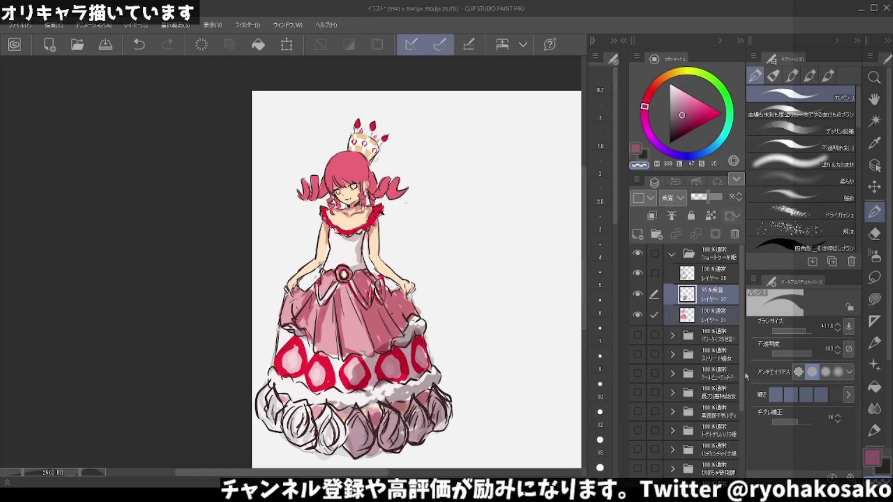
key(shift+alt+e)
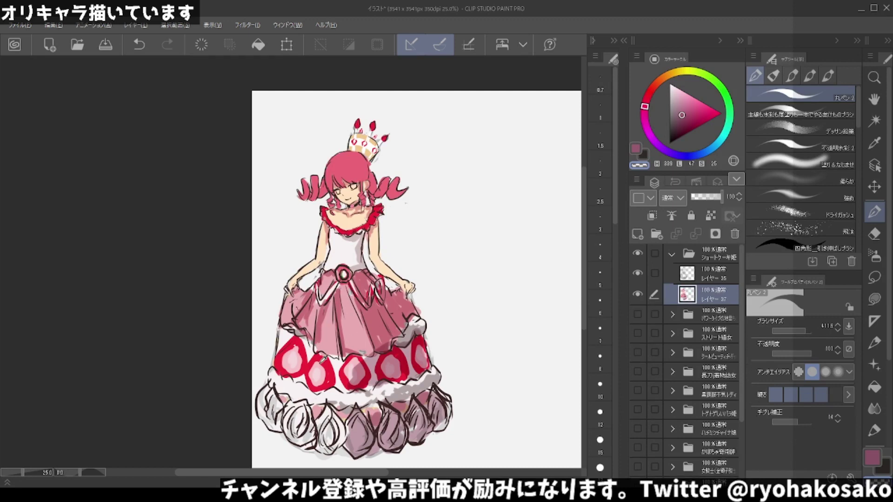
Whiten the lower skirt hem bulbs with white strokes.
alt+click(367, 413)
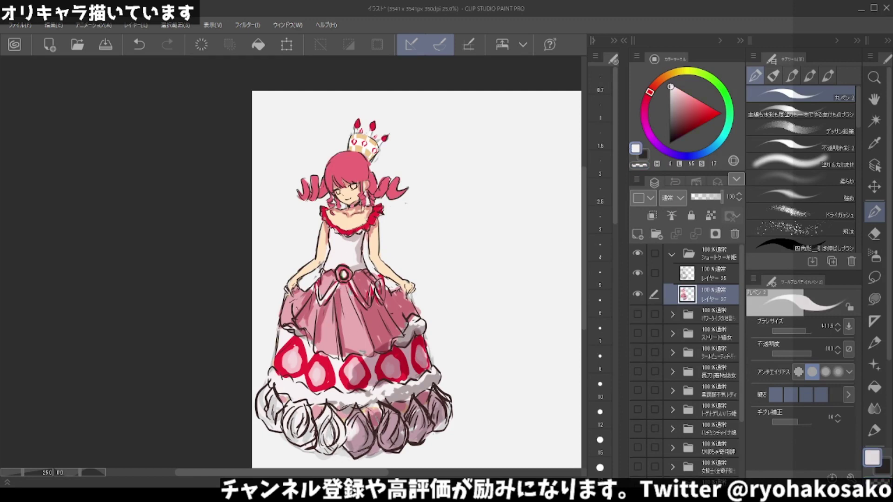
drag(369, 414, 353, 461)
mouse_move(335, 419)
mouse_down()
mouse_move(381, 442)
mouse_move(398, 419)
mouse_move(386, 444)
mouse_move(400, 451)
mouse_up()
mouse_move(373, 419)
mouse_down()
mouse_move(405, 456)
mouse_move(382, 406)
mouse_move(372, 418)
mouse_move(390, 433)
mouse_move(335, 437)
mouse_move(323, 400)
mouse_move(312, 419)
mouse_up()
Add pink shading over the lower skirt ruffle.
alt+click(394, 395)
mouse_move(335, 386)
mouse_down()
mouse_move(307, 418)
mouse_move(298, 386)
mouse_up()
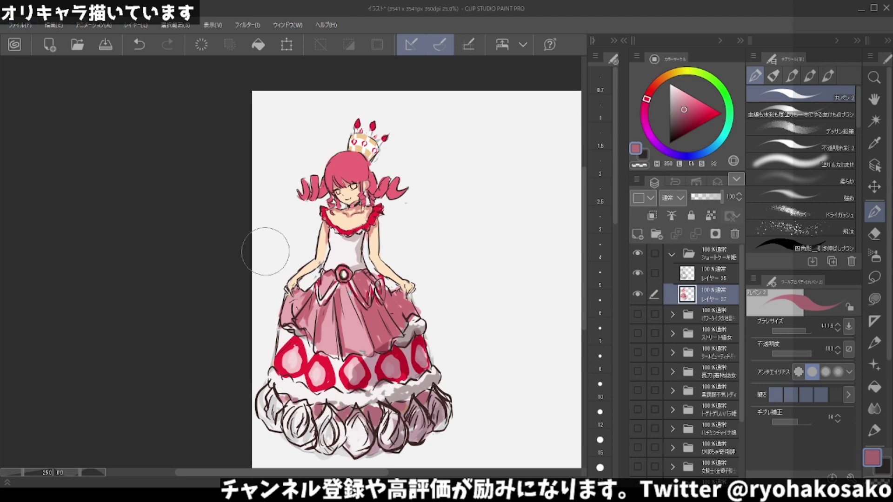
scroll(274, 251, down, 1)
scroll(275, 251, down, 1)
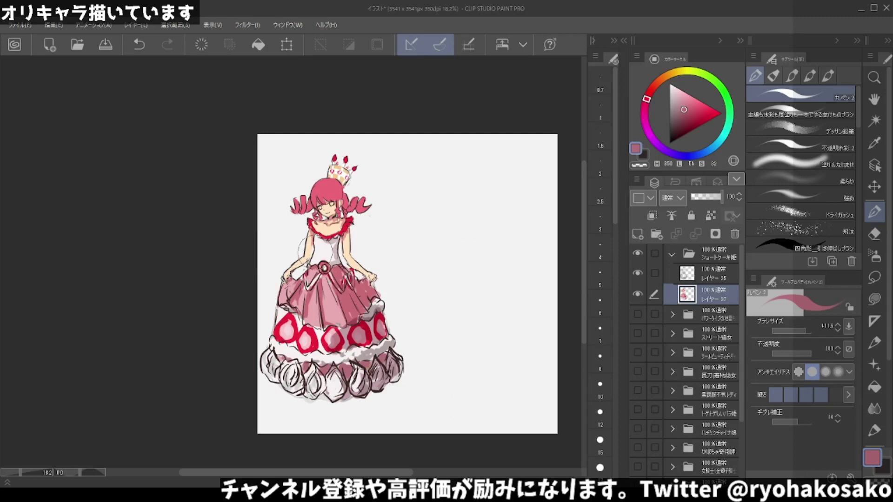
scroll(274, 251, up, 1)
scroll(275, 251, up, 1)
scroll(274, 251, down, 3)
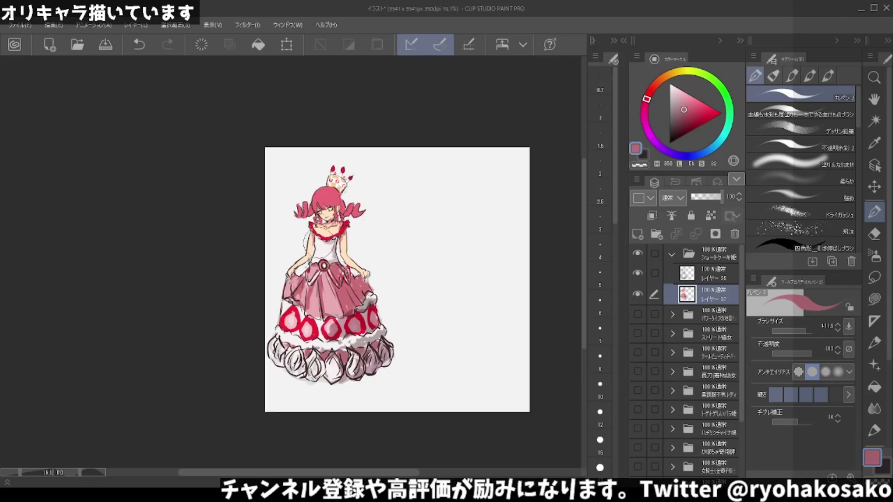
scroll(329, 257, up, 1)
scroll(334, 256, up, 1)
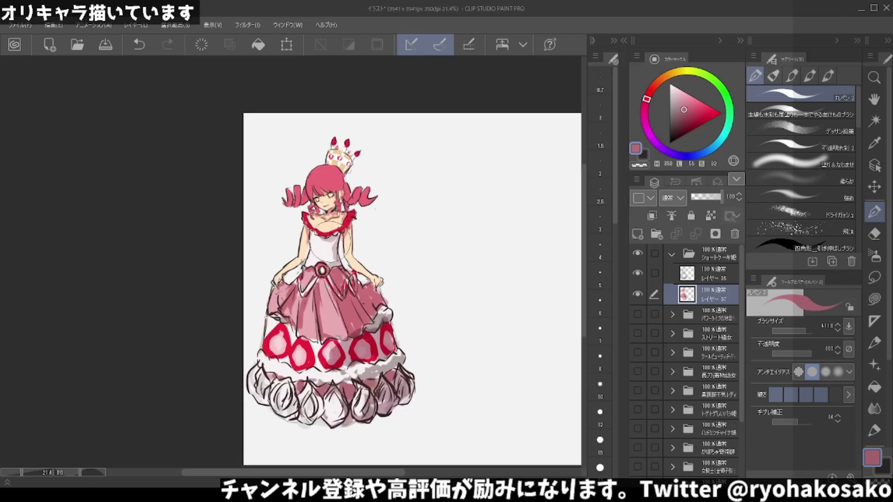
scroll(335, 256, up, 2)
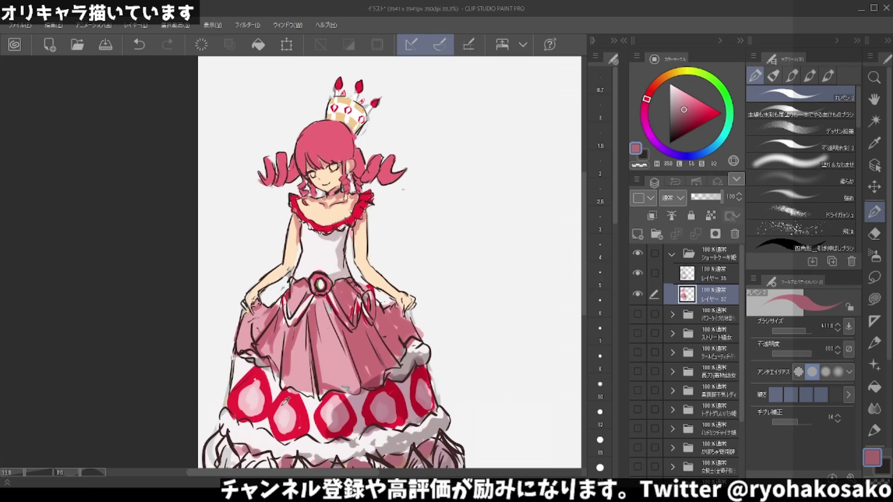
Try painting the bodice rose red, then sample dark brown on the upper layer with a smaller brush.
alt+click(285, 401)
mouse_move(304, 252)
mouse_down()
mouse_move(297, 260)
mouse_move(321, 285)
mouse_up()
key(ctrl+z)
click(674, 275)
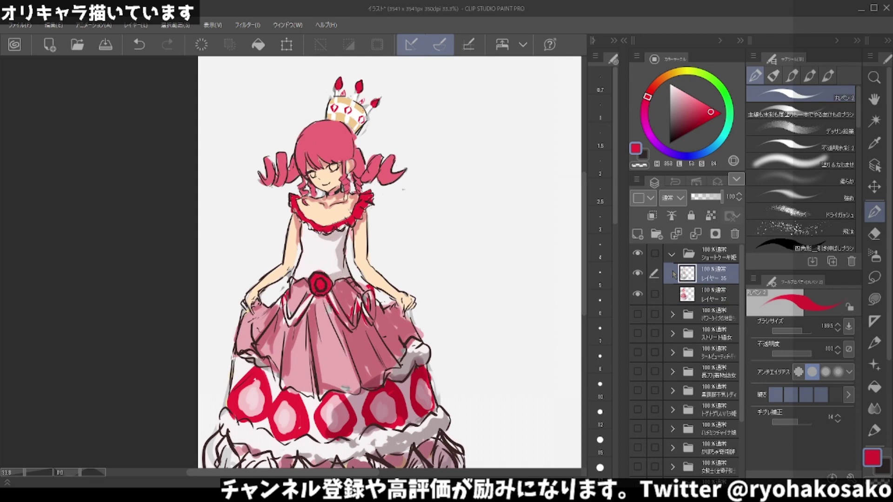
alt+click(312, 268)
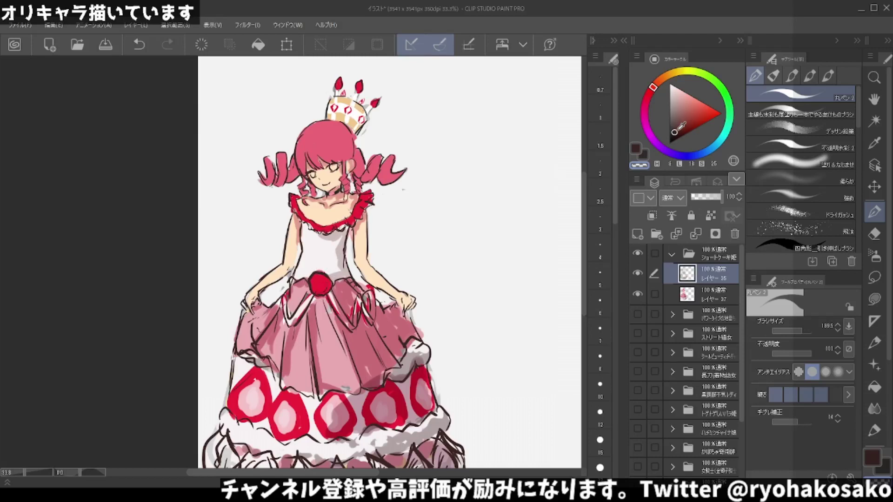
key(bracketleft)
key(x)
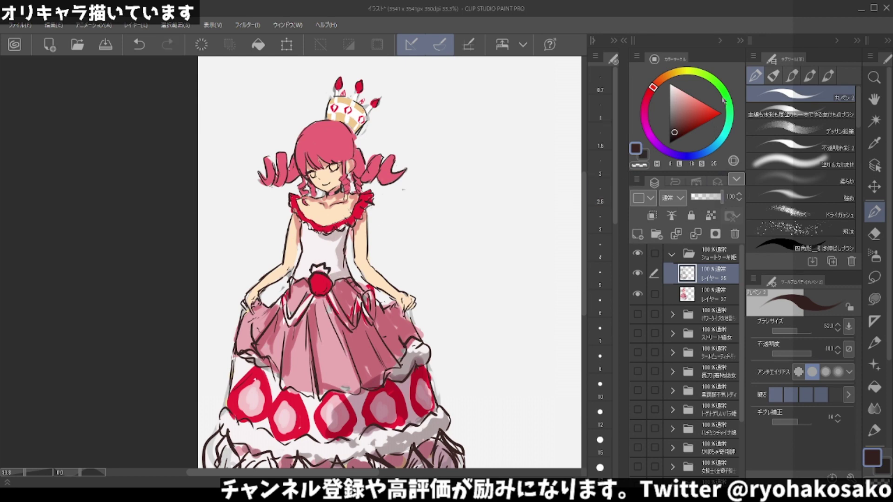
Draw small bright green leaves on top of the red strawberry brooch.
drag(724, 100, 723, 91)
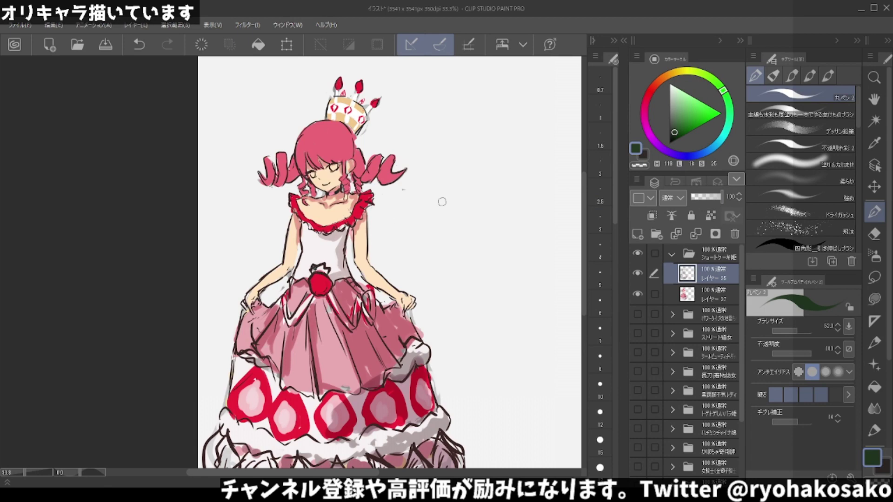
key(ctrl+z)
click(692, 116)
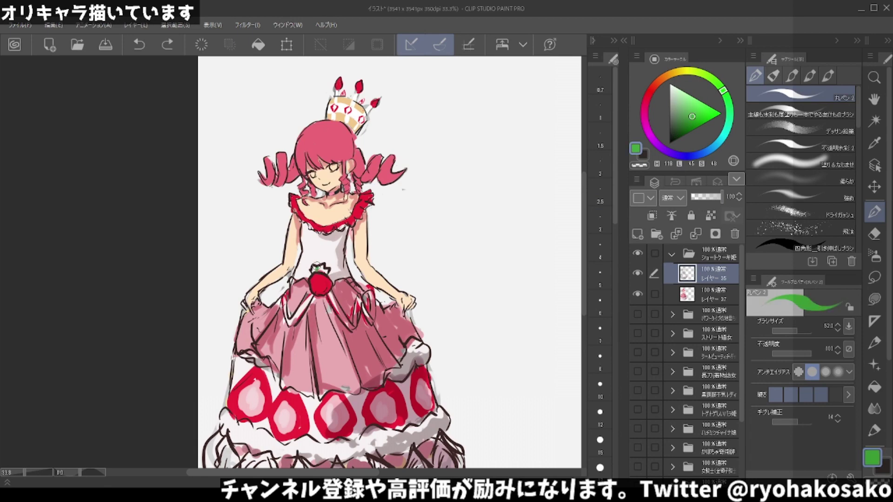
key(ctrl+z)
key(alt+bracketleft)
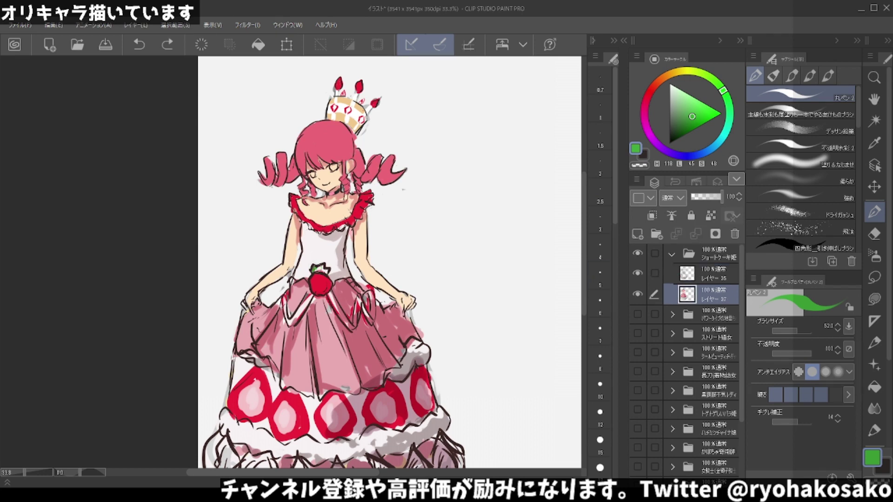
key(ctrl+y)
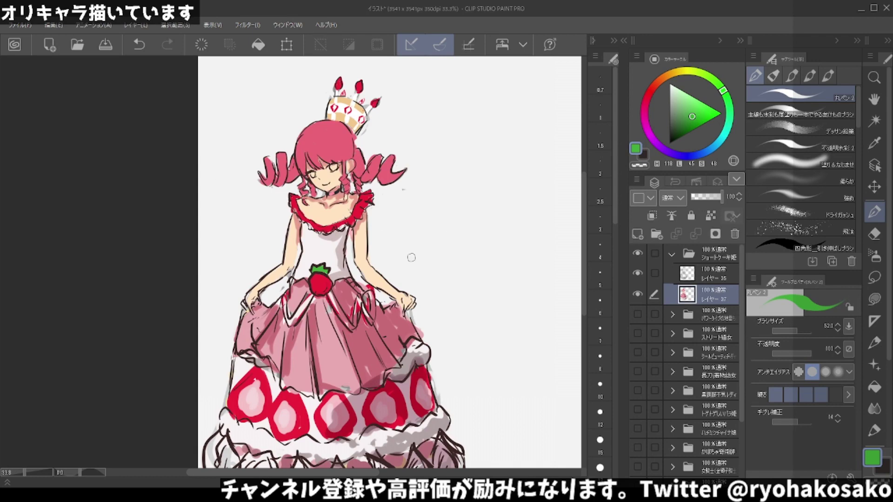
Test orange, red and green drawing colours, ending on a deep strawberry red.
click(724, 109)
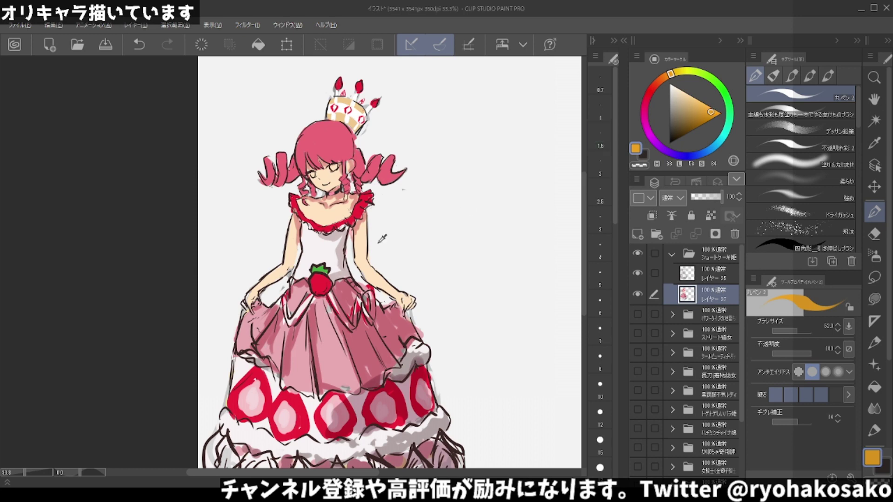
alt+click(400, 246)
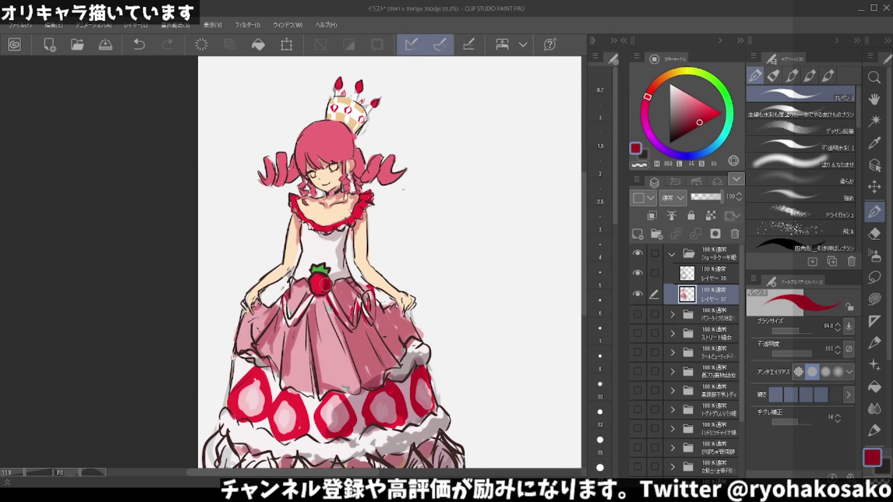
alt+click(321, 269)
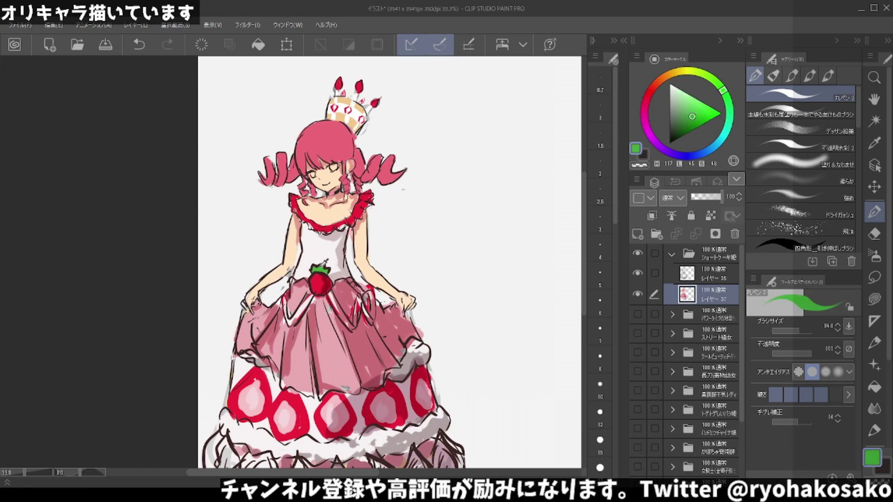
alt+click(323, 267)
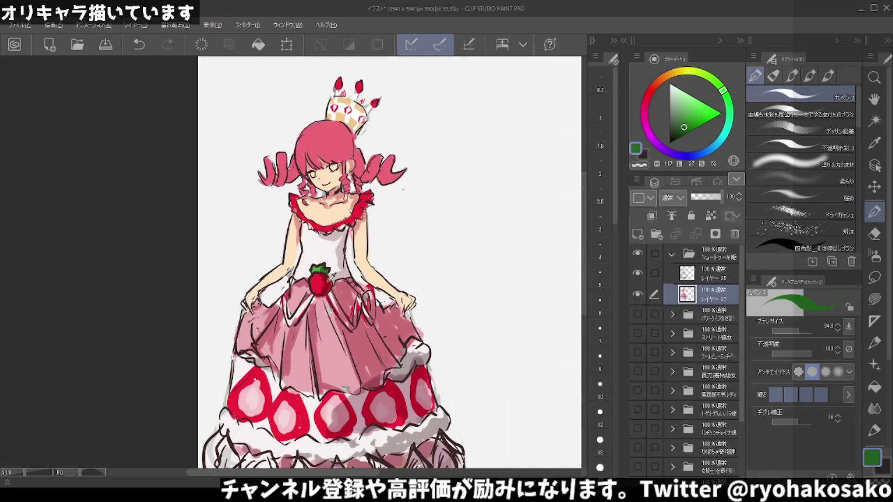
alt+click(326, 282)
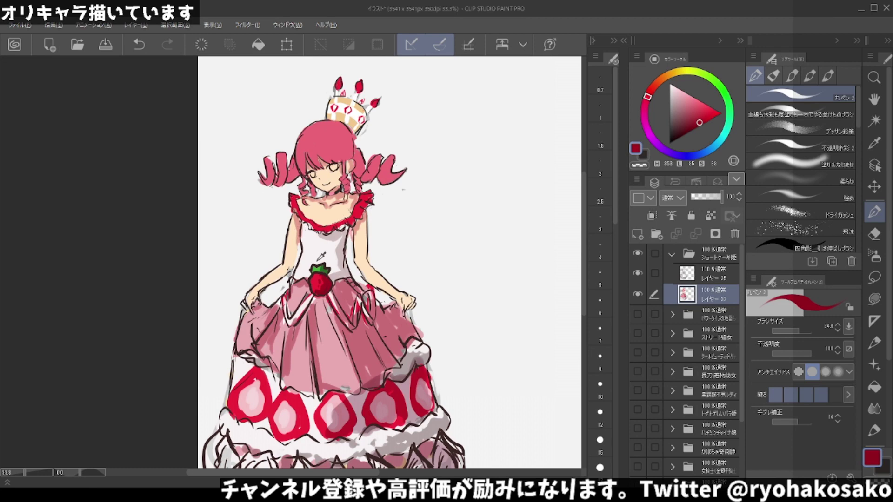
Paint a near-white highlight on the waist strawberry.
scroll(343, 227, down, 1)
scroll(358, 214, down, 1)
scroll(358, 214, down, 1)
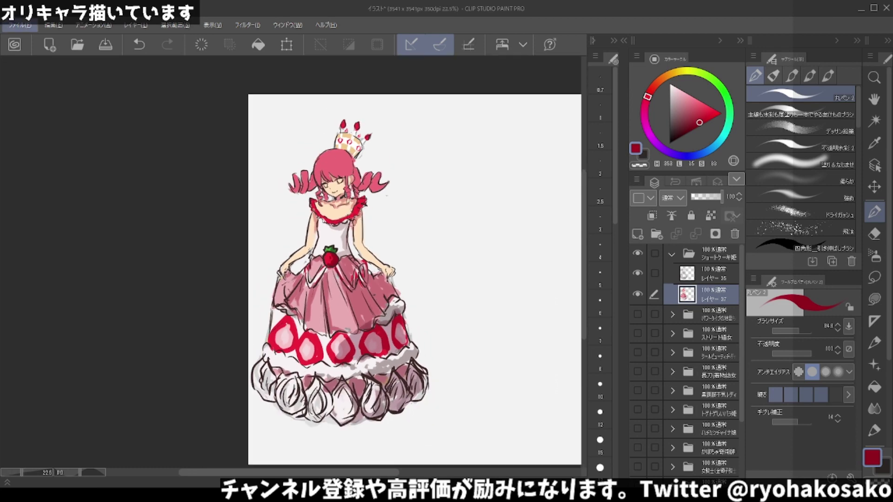
scroll(354, 223, up, 2)
scroll(352, 227, up, 1)
scroll(352, 227, up, 1)
scroll(352, 226, up, 2)
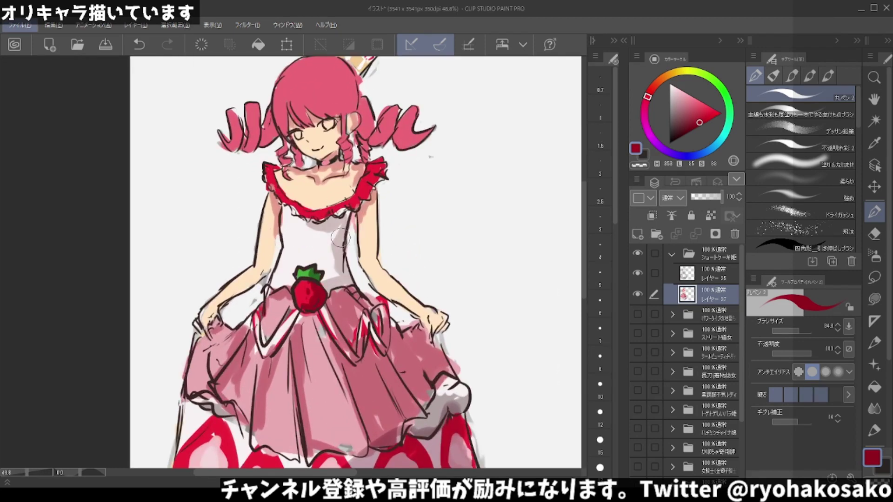
alt+click(307, 288)
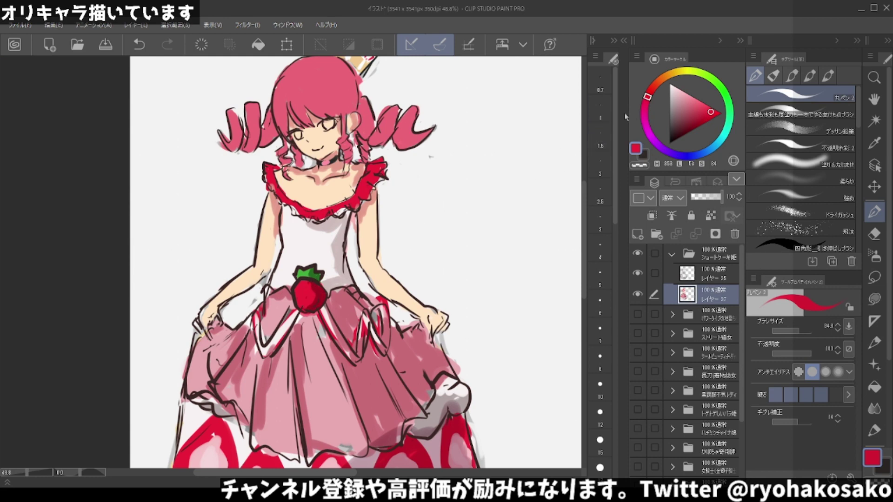
click(671, 91)
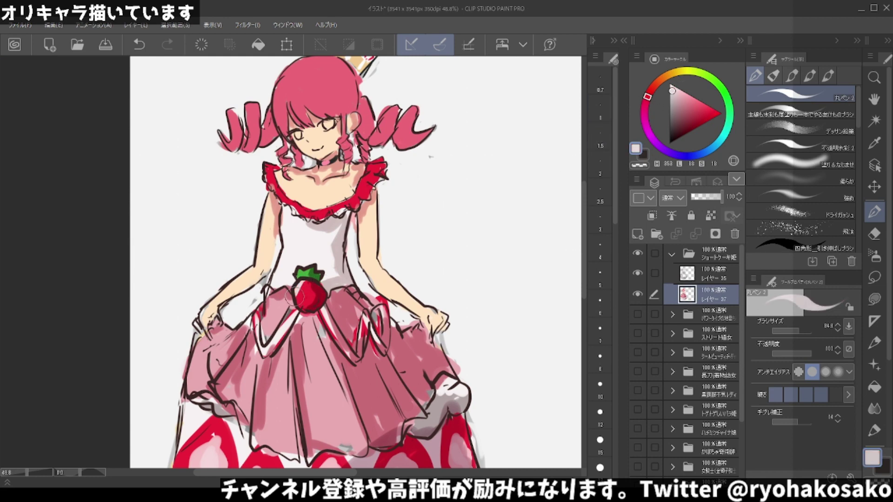
drag(297, 297, 300, 307)
Paint bright red ribbon bows on the right and left sides of the skirt.
scroll(302, 279, down, 1)
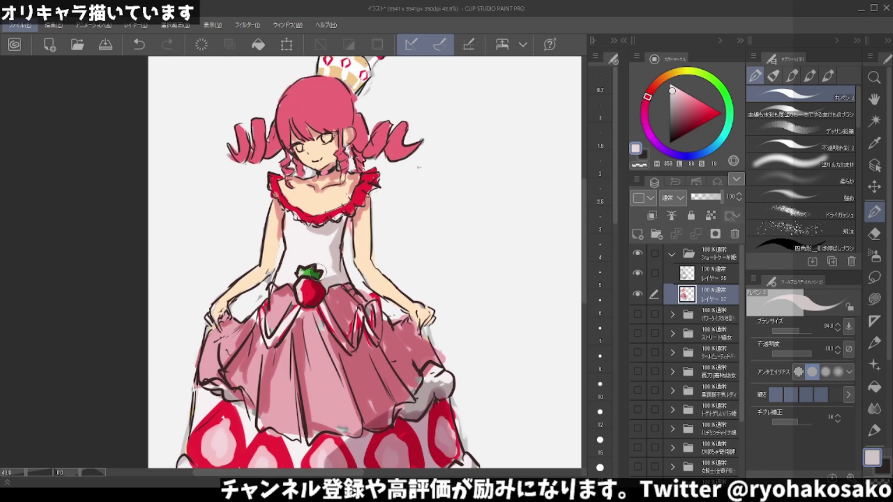
scroll(312, 285, down, 1)
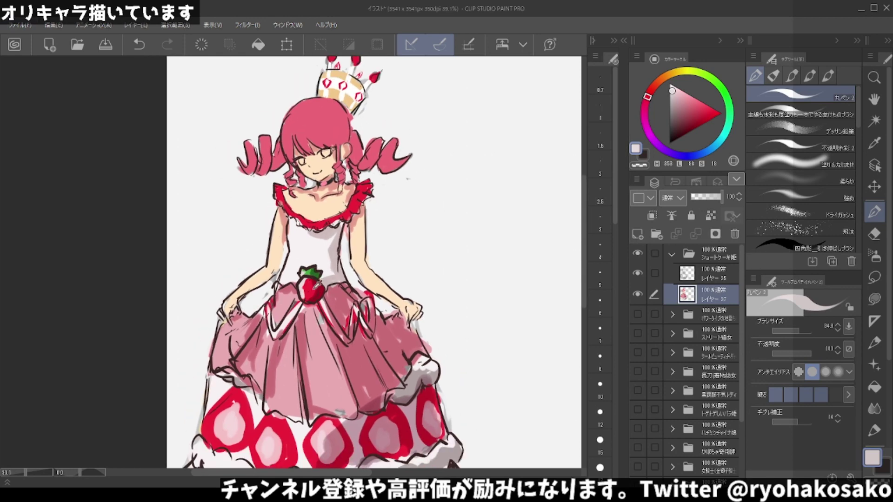
alt+click(320, 286)
drag(328, 298, 342, 337)
key(ctrl+z)
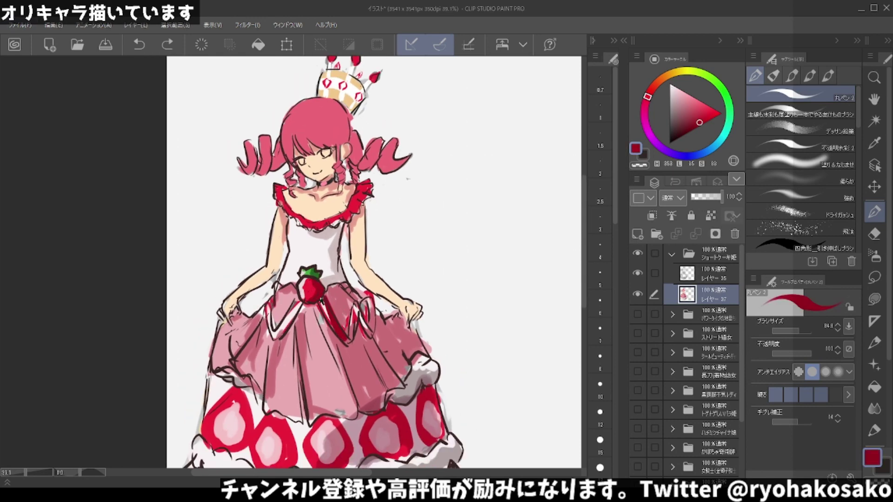
alt+click(323, 299)
mouse_move(320, 301)
mouse_down()
mouse_move(350, 346)
mouse_move(359, 300)
mouse_move(377, 339)
mouse_move(359, 293)
mouse_up()
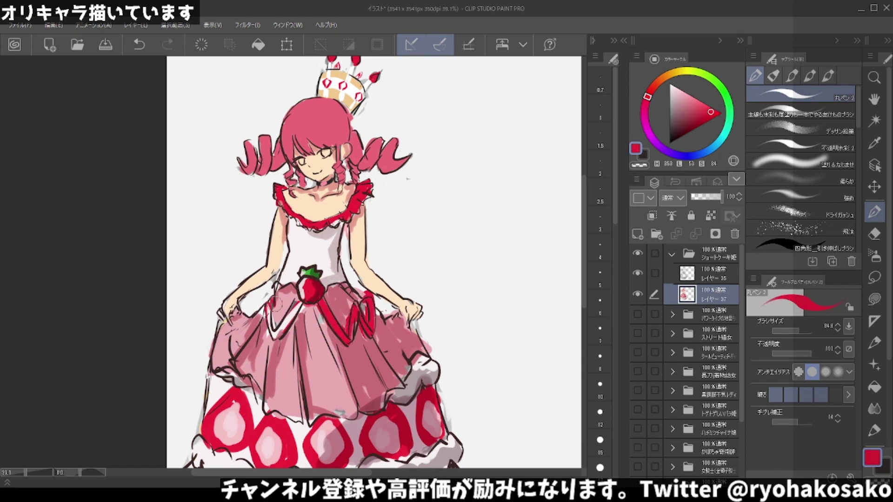
mouse_move(302, 300)
mouse_down()
mouse_move(273, 331)
mouse_move(270, 289)
mouse_up()
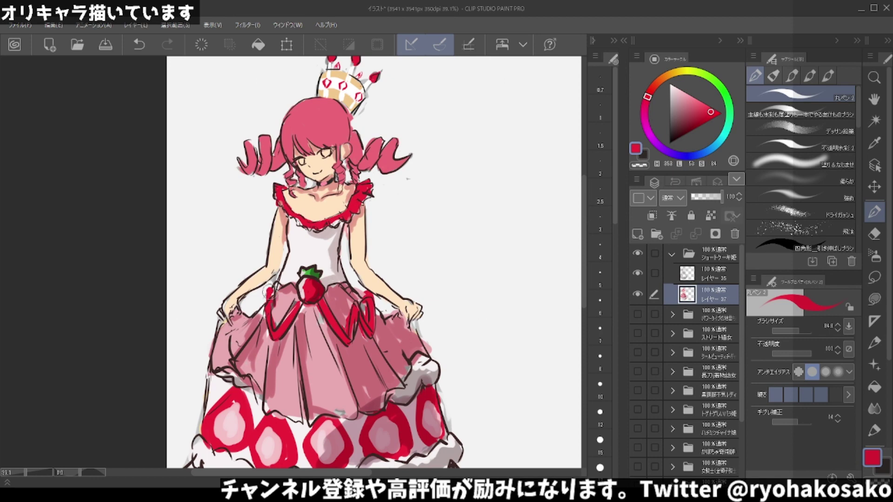
Fill the right ribbon bow with pale pink.
alt+click(326, 309)
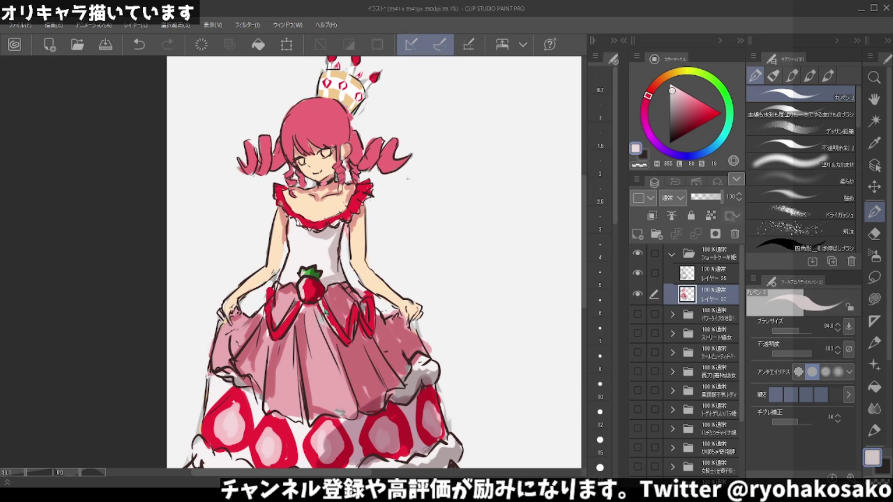
key(ctrl+z)
drag(346, 338, 372, 321)
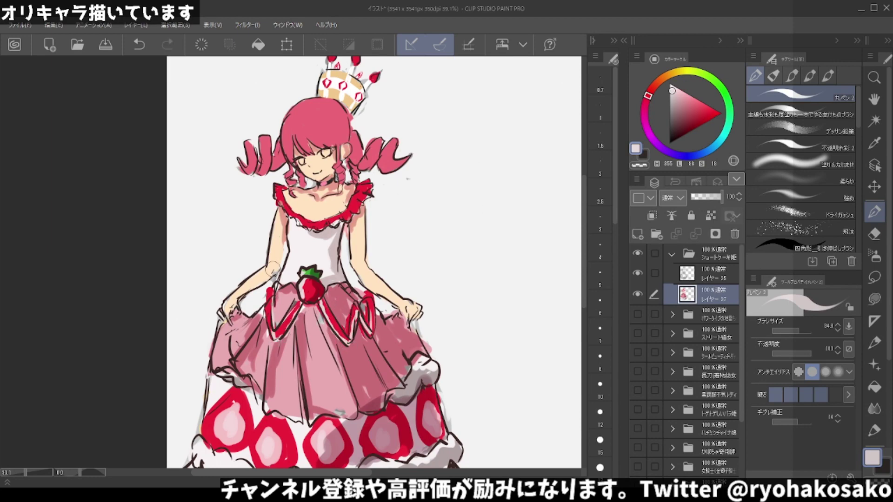
scroll(285, 230, down, 2)
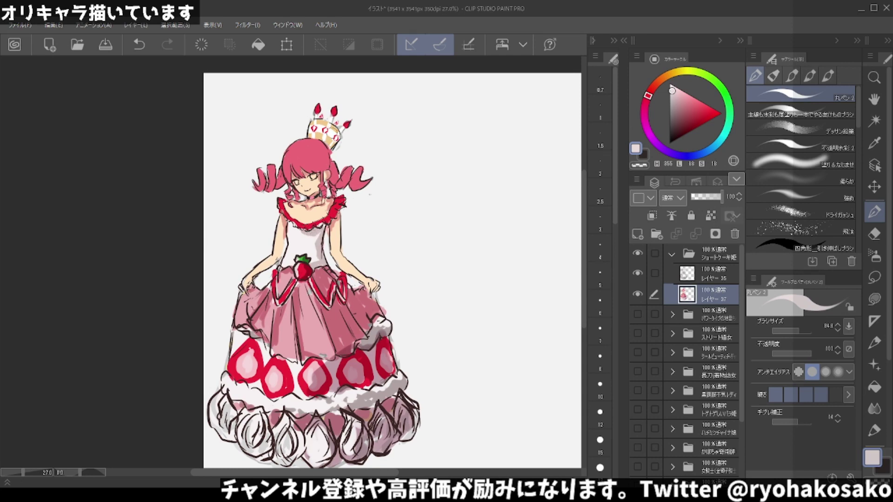
Try a red stroke near the crown and a white stroke beside the hair, undoing both.
alt+click(331, 111)
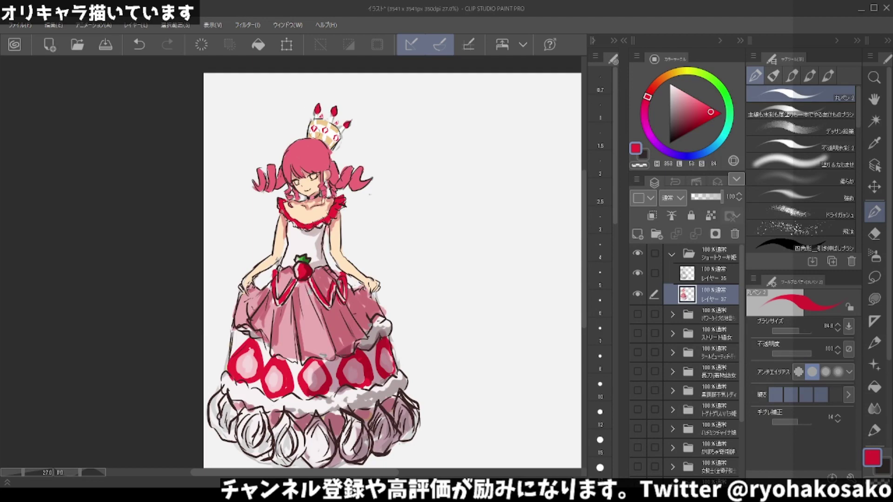
mouse_move(321, 118)
mouse_down()
mouse_move(340, 96)
mouse_move(343, 116)
mouse_up()
key(ctrl+z)
key(ctrl+z)
key(ctrl+z)
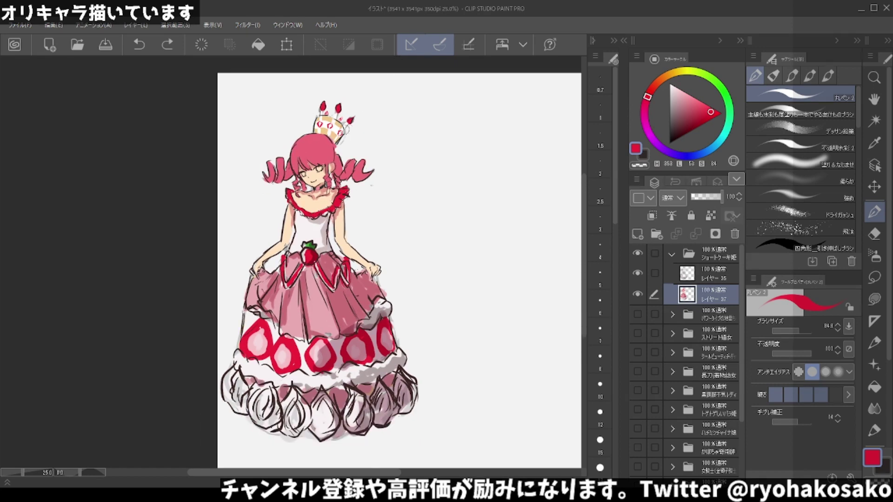
scroll(312, 143, up, 1)
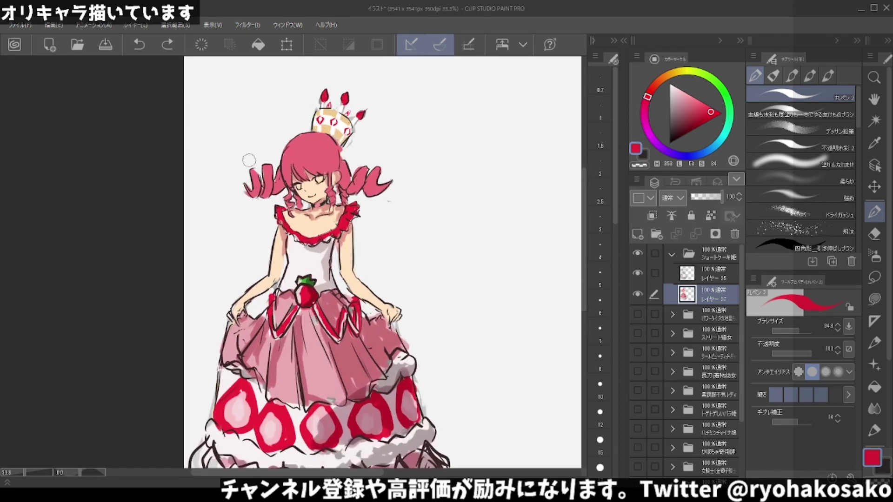
scroll(277, 162, up, 1)
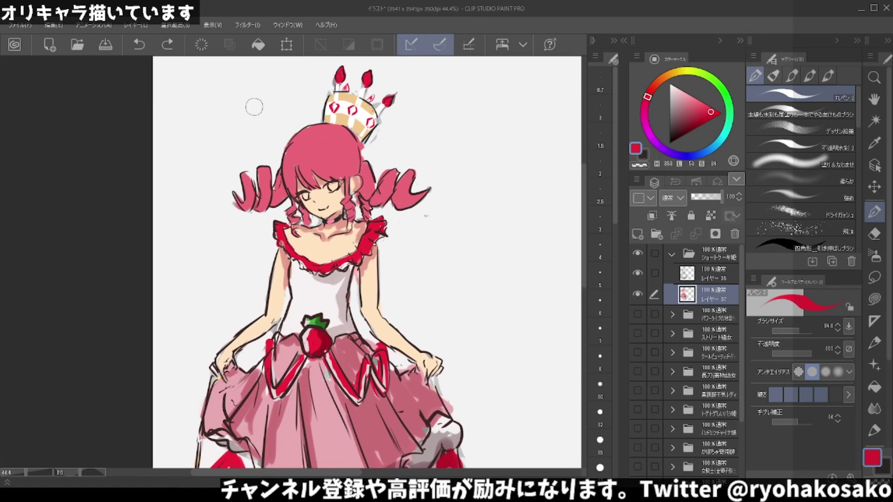
alt+click(367, 96)
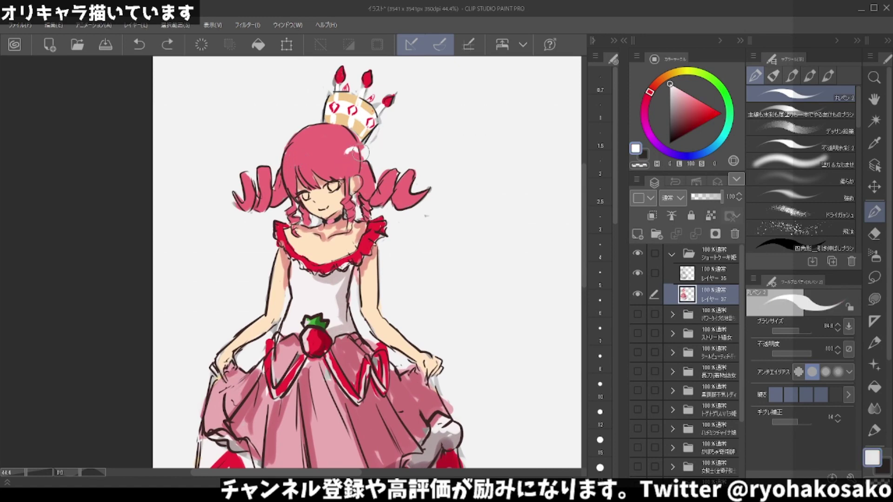
drag(356, 144, 353, 170)
key(ctrl+z)
Strengthen the lower edge of the neckline frill in red.
alt+click(381, 228)
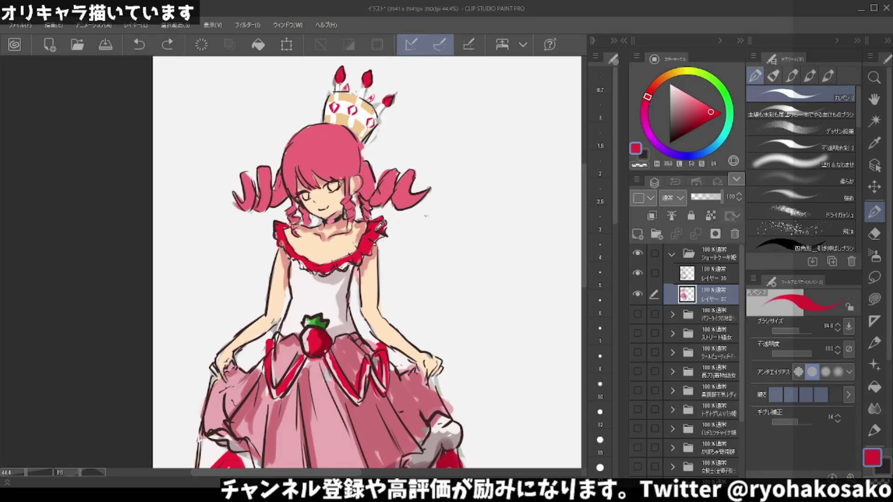
drag(355, 258, 301, 270)
scroll(345, 139, down, 1)
scroll(347, 147, down, 1)
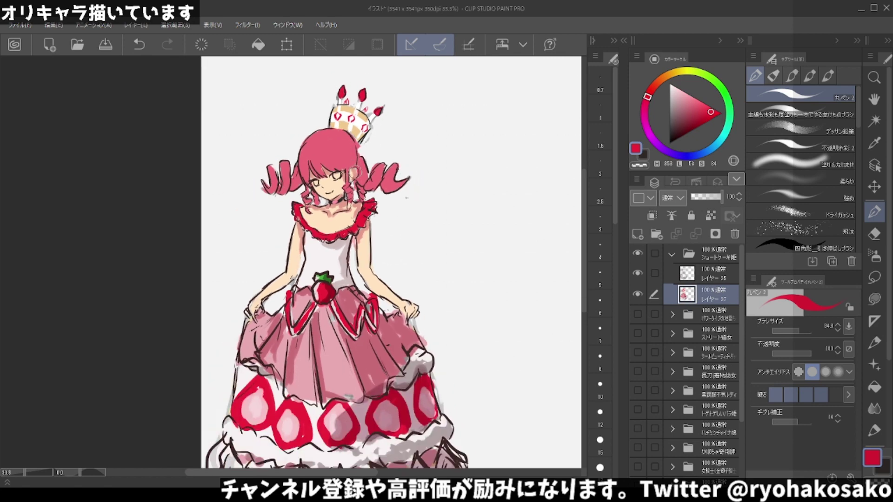
scroll(349, 154, down, 2)
scroll(354, 170, down, 1)
scroll(351, 166, up, 1)
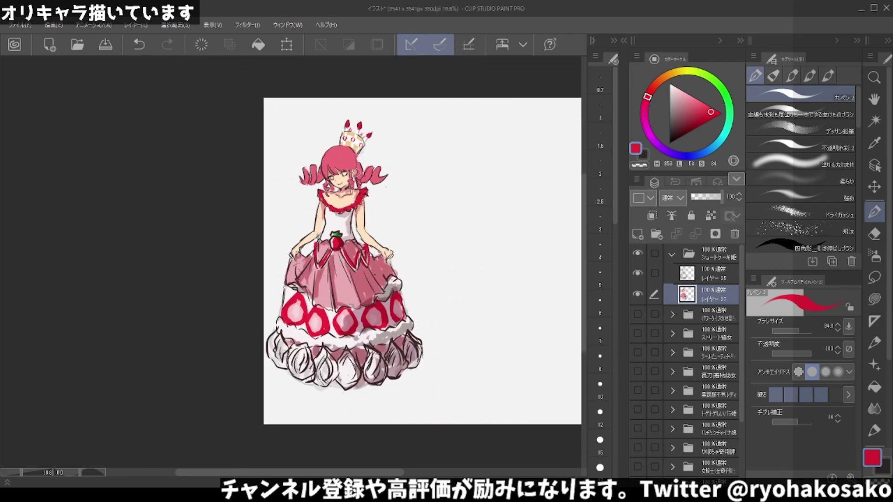
scroll(350, 161, up, 2)
scroll(349, 161, up, 2)
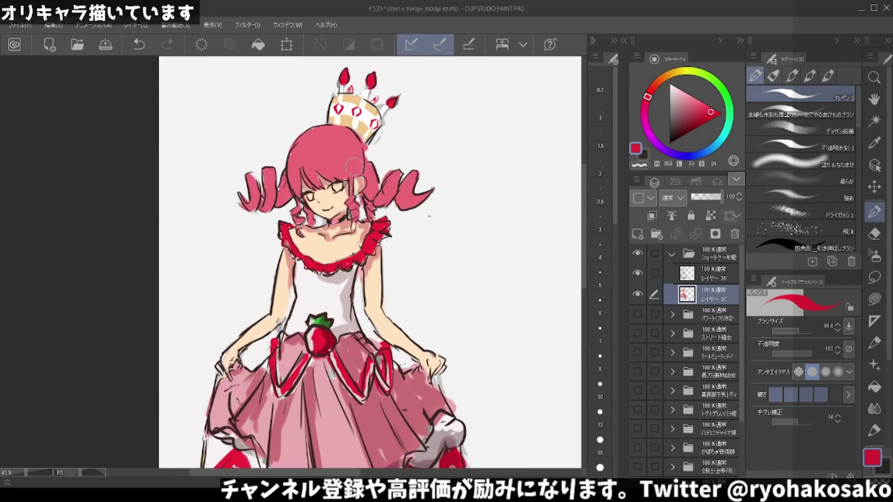
Add light pink highlights to the top-left hair and both twin-tail curls.
alt+click(333, 151)
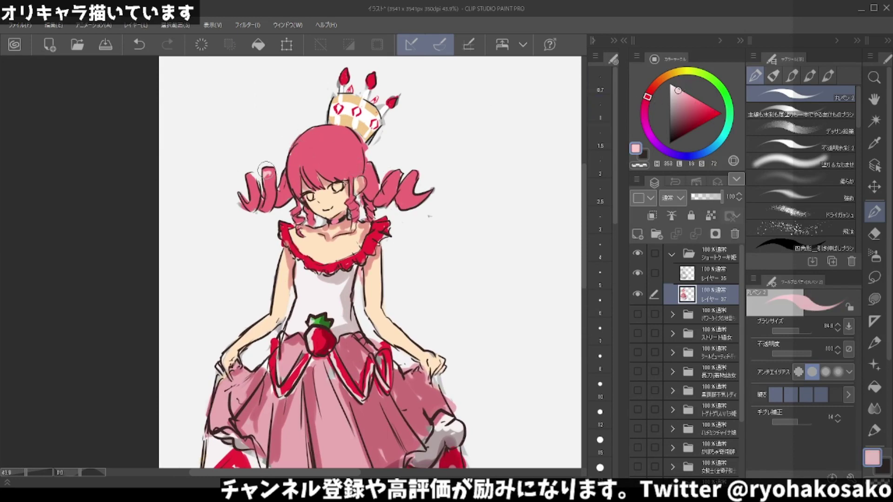
mouse_move(270, 174)
mouse_down()
mouse_move(248, 178)
mouse_move(270, 168)
mouse_move(275, 194)
mouse_up()
mouse_move(312, 138)
mouse_down()
mouse_move(307, 129)
mouse_move(291, 174)
mouse_move(313, 133)
mouse_move(303, 152)
mouse_move(354, 138)
mouse_move(291, 181)
mouse_up()
alt+click(300, 159)
drag(300, 151, 293, 179)
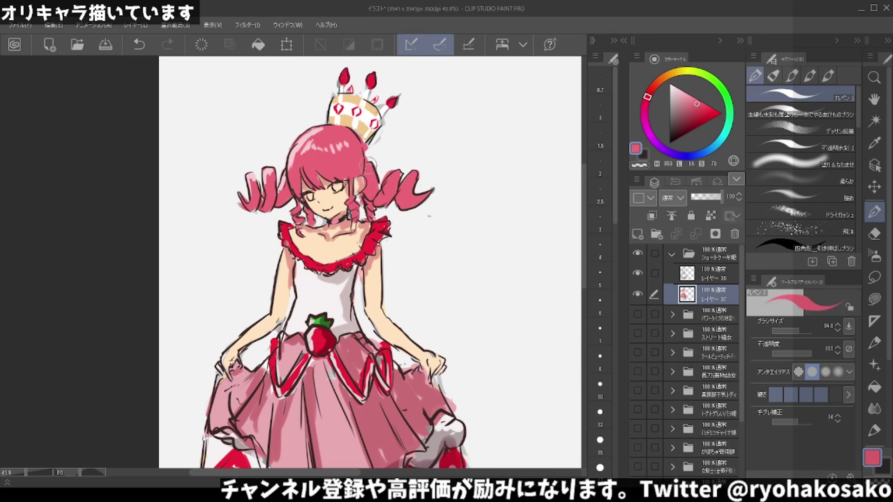
alt+click(321, 129)
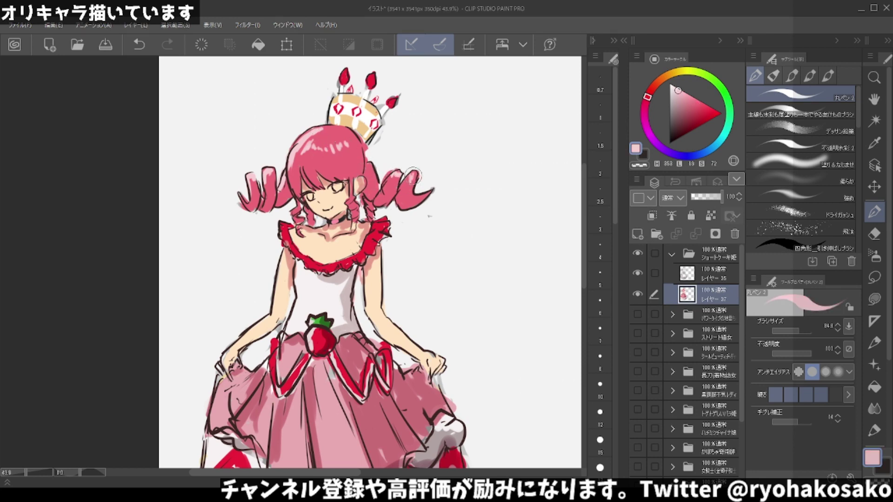
drag(413, 176, 408, 200)
mouse_move(251, 179)
mouse_down()
mouse_move(251, 210)
mouse_move(241, 196)
mouse_move(275, 170)
mouse_move(265, 200)
mouse_move(281, 188)
mouse_up()
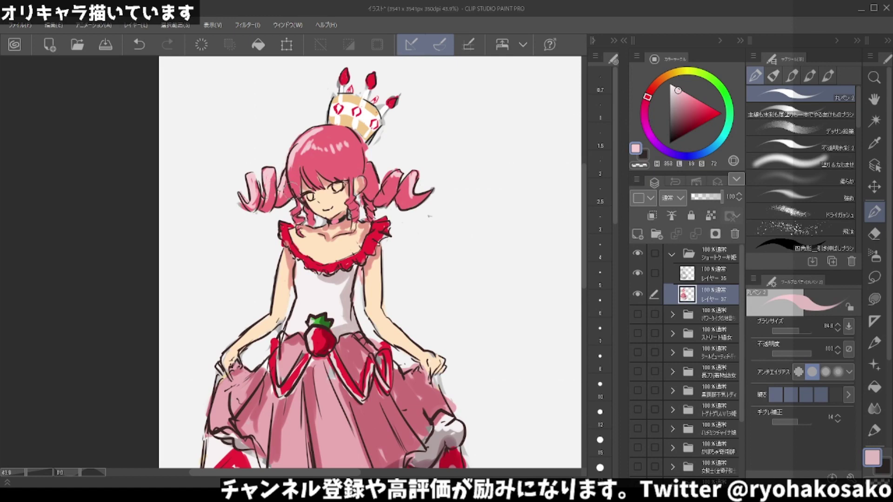
With a darker red and larger brush, shade the bangs and the strand right of the face.
drag(686, 112, 690, 106)
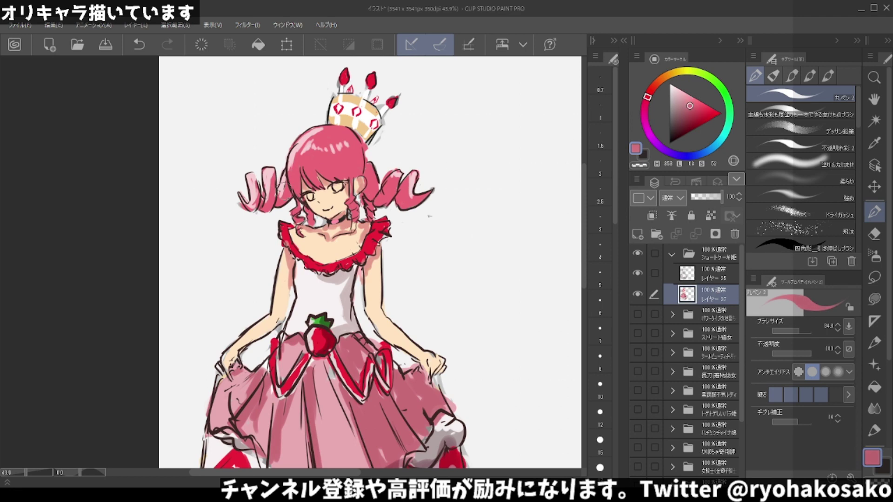
key(ctrl+z)
drag(690, 106, 682, 120)
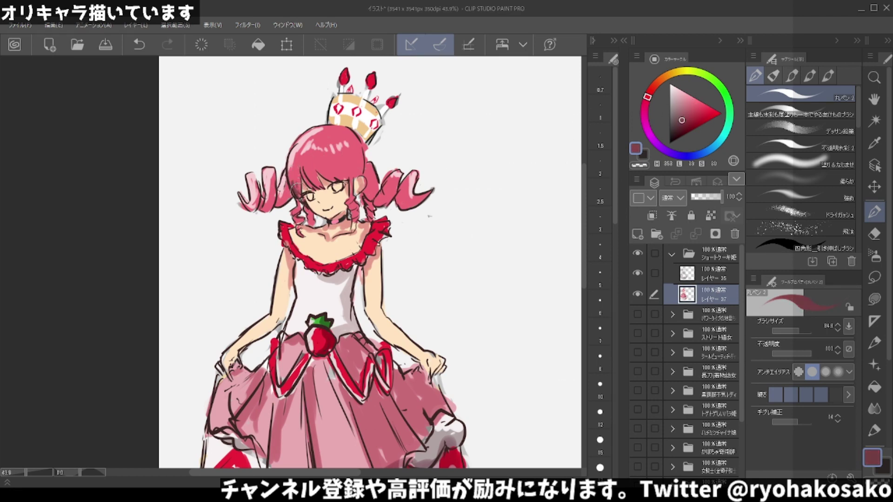
drag(354, 196, 351, 178)
key(bracketright)
mouse_move(317, 162)
mouse_down()
mouse_move(347, 170)
mouse_move(356, 149)
mouse_up()
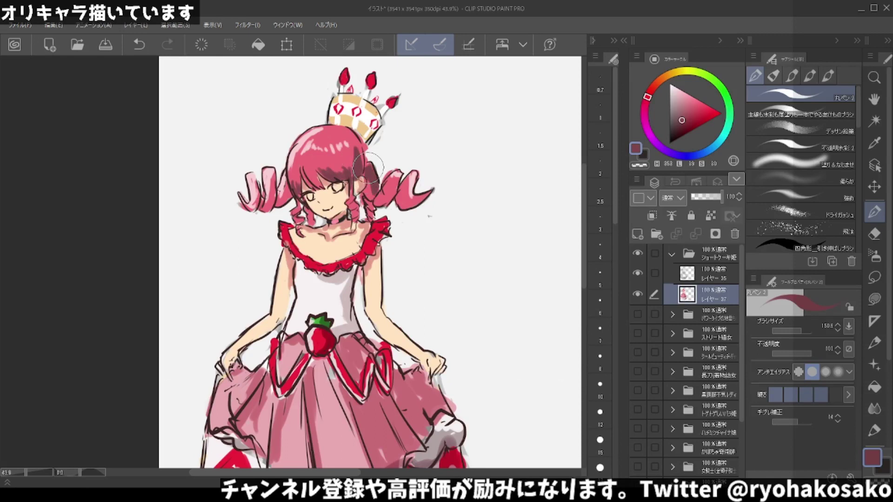
drag(372, 169, 373, 190)
Undo the dark strokes near the right ear and paint light pink highlights on the hair top.
double_click(335, 5)
click(535, 7)
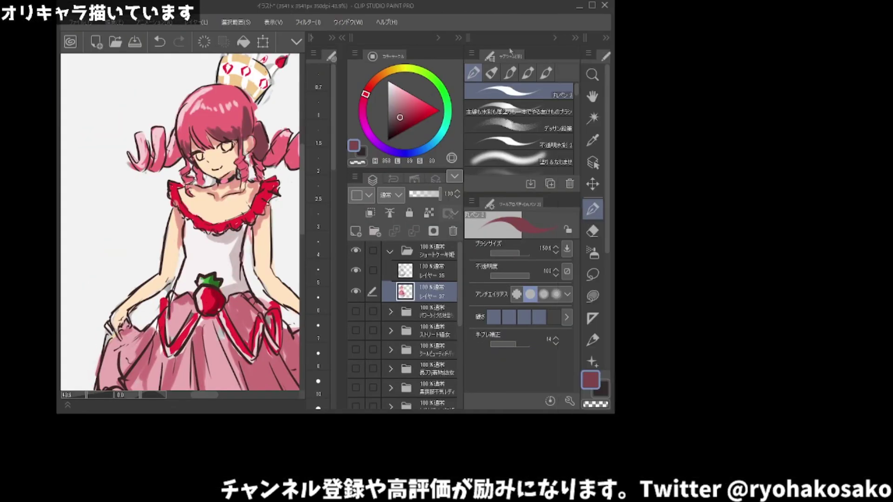
key(ctrl+z)
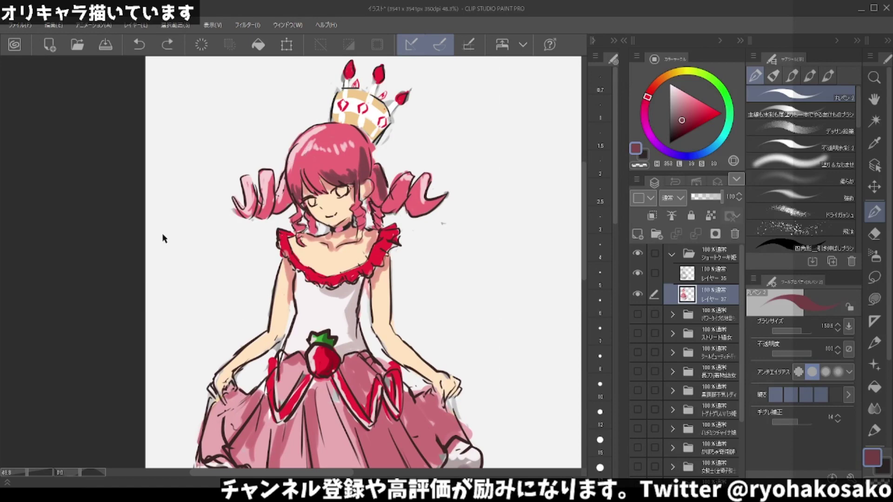
key(ctrl+z)
key(ctrl+z)
key(ctrl+z)
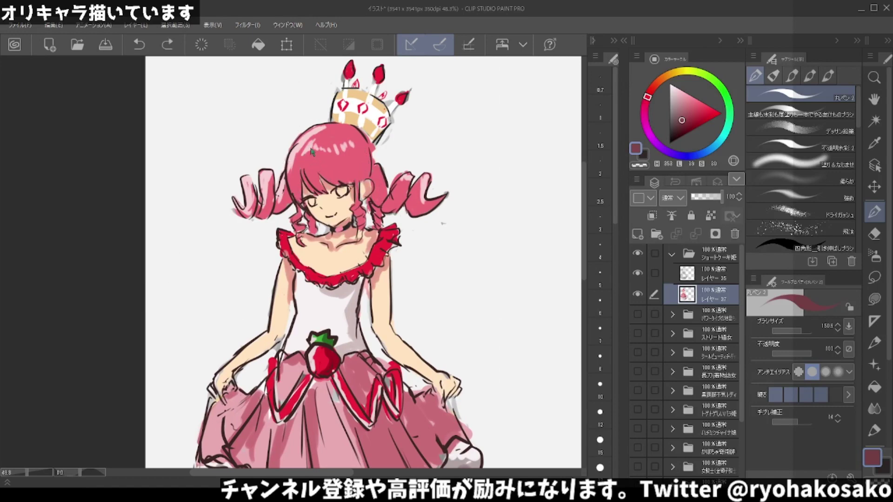
alt+click(314, 137)
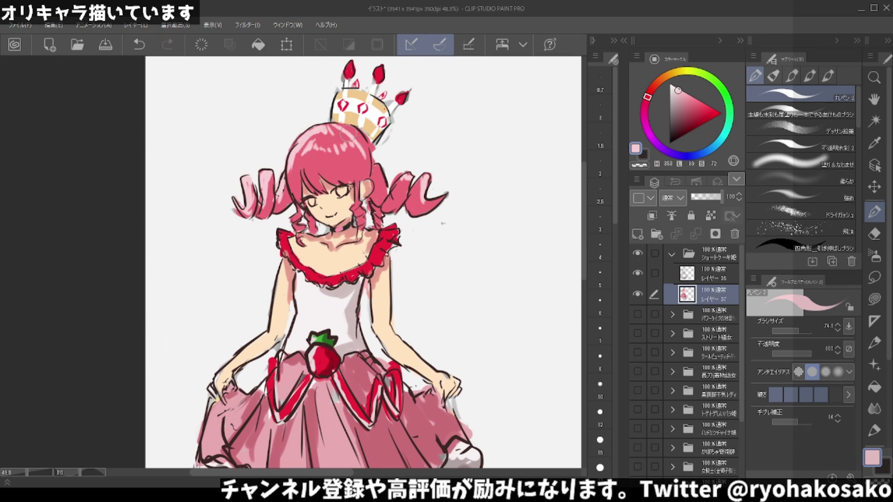
mouse_move(351, 139)
mouse_down()
mouse_move(329, 131)
mouse_move(332, 138)
mouse_up()
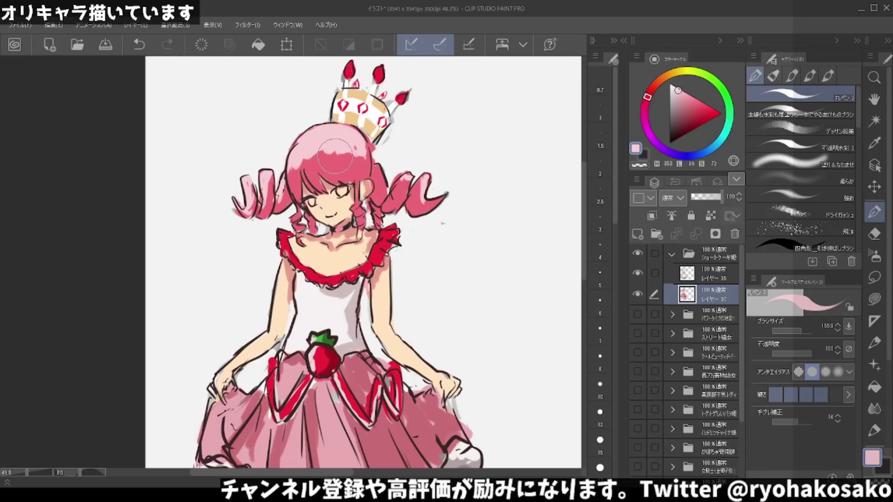
mouse_move(335, 160)
mouse_down()
mouse_move(288, 173)
mouse_move(297, 182)
mouse_move(340, 168)
mouse_move(362, 139)
mouse_move(355, 155)
mouse_up()
Sample the darker and light hair pinks and restore the left-hair shading strokes.
alt+click(293, 165)
alt+click(347, 153)
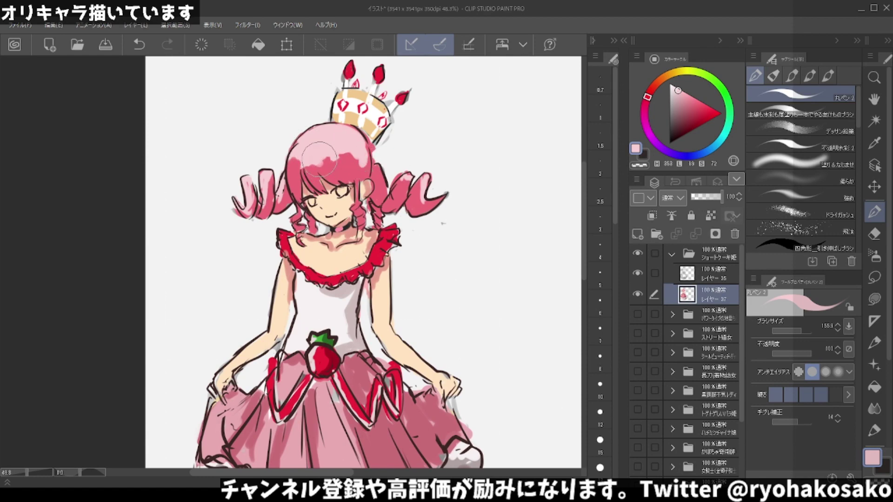
alt+click(326, 177)
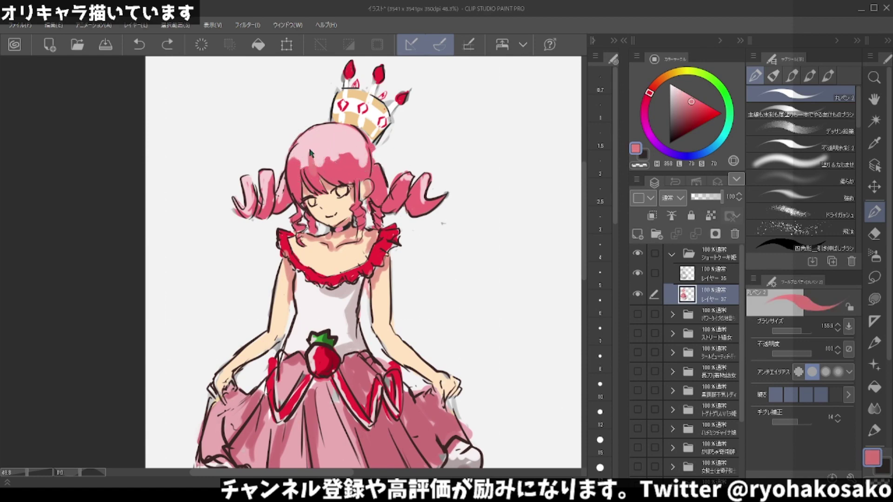
alt+click(311, 152)
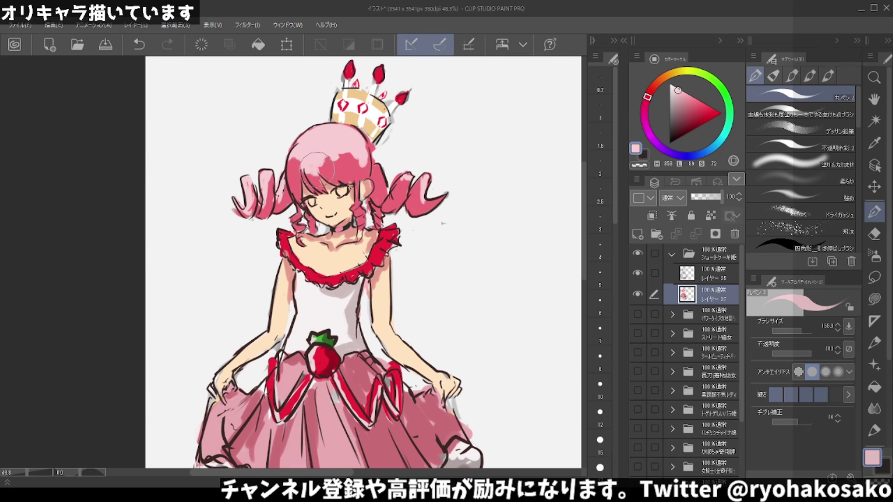
key(ctrl+z)
key(ctrl+y)
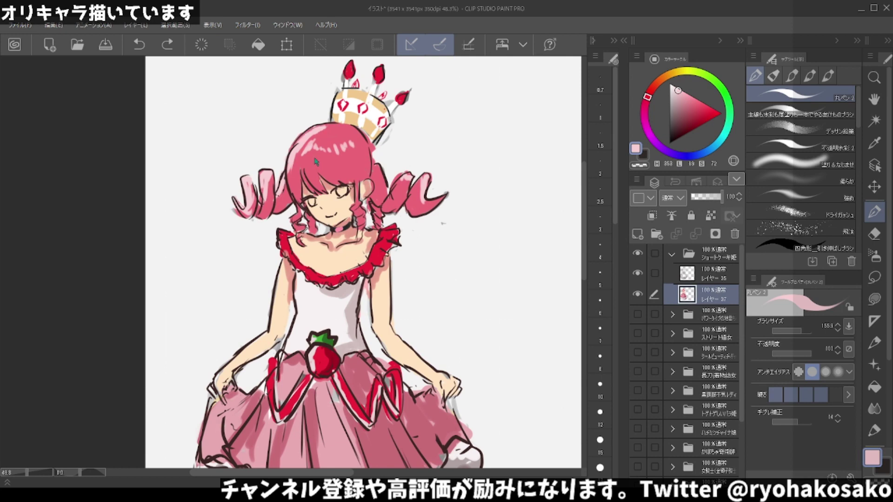
key(ctrl+y)
key(ctrl+y)
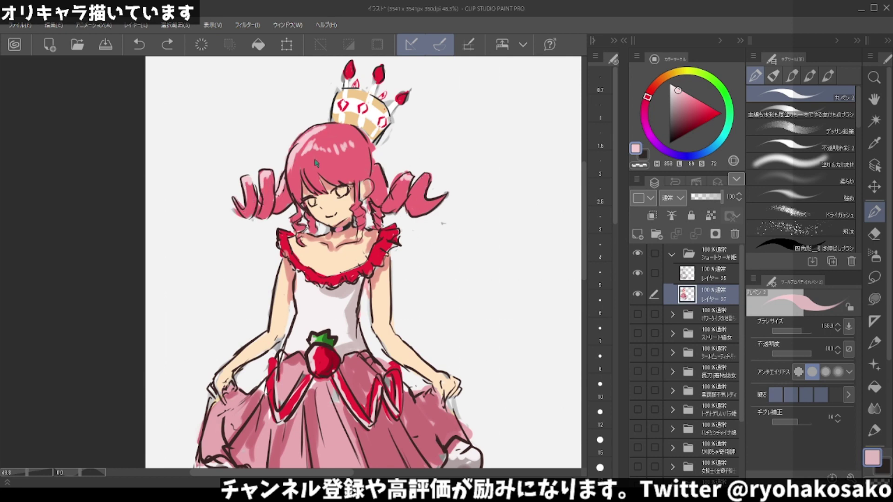
key(ctrl+y)
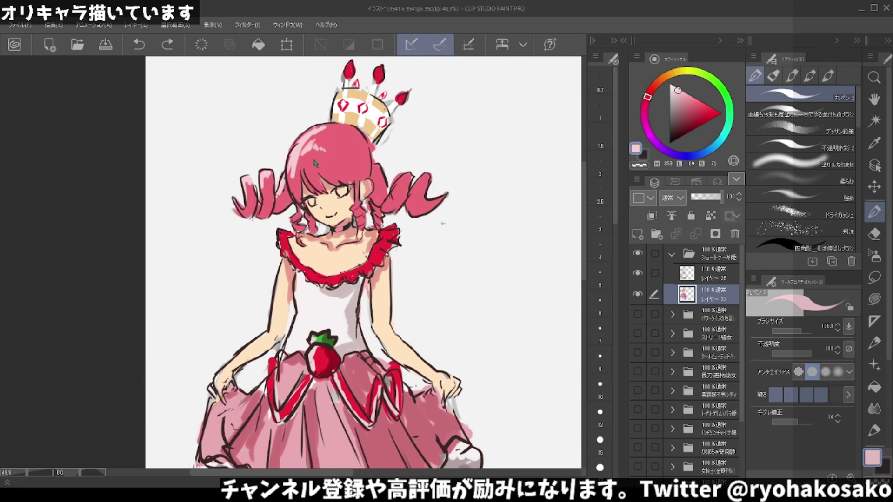
key(ctrl+y)
key(ctrl+y)
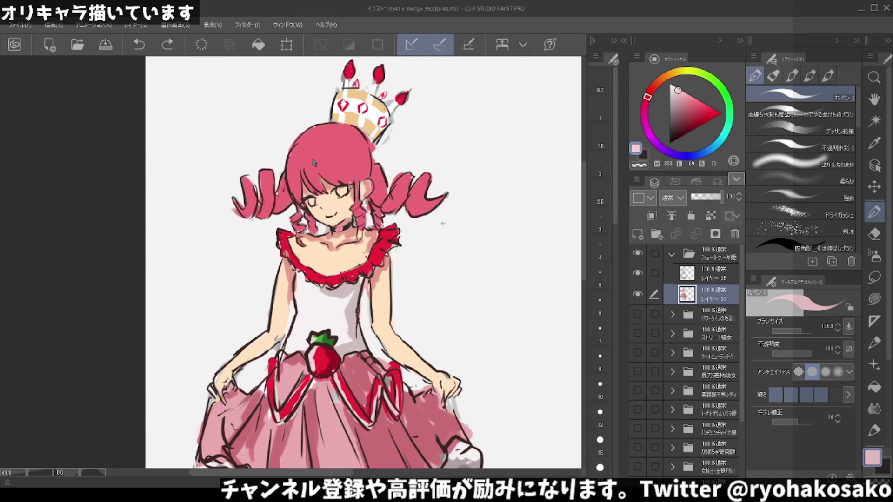
Try deeper, duller pink shading on the left hair near the bangs, undoing the attempts.
click(680, 99)
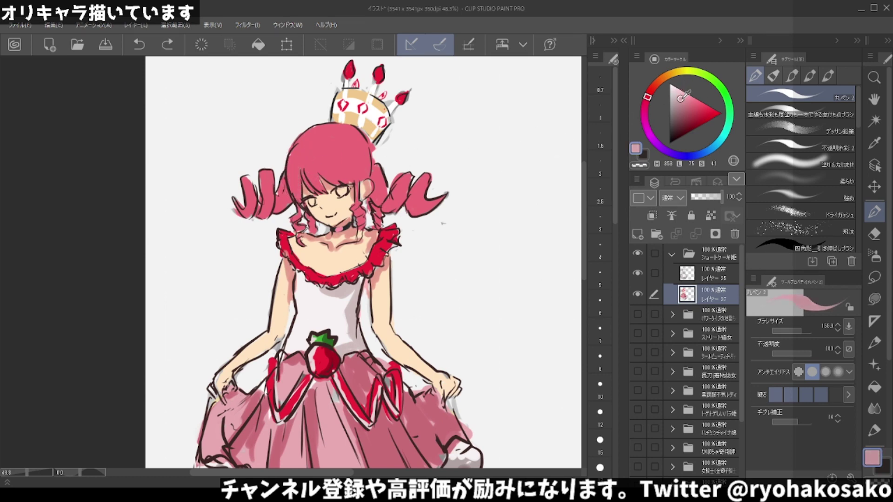
drag(678, 100, 686, 104)
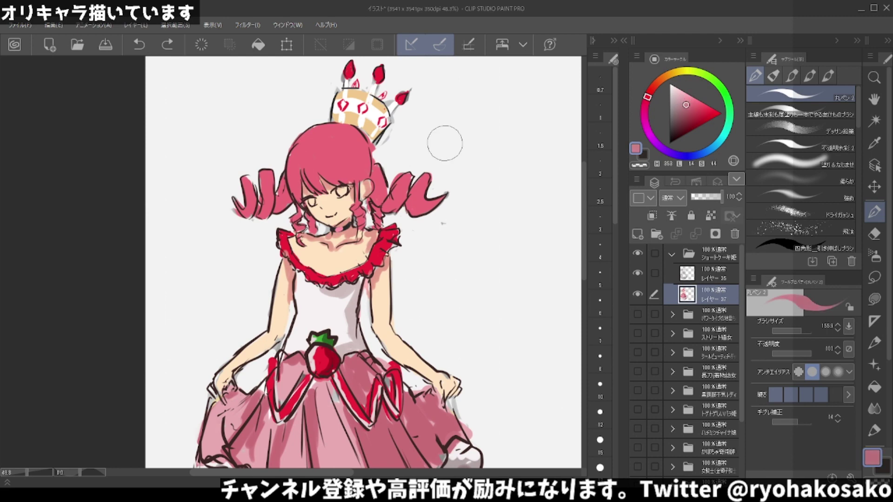
drag(298, 156, 293, 191)
mouse_move(305, 154)
mouse_down()
mouse_move(328, 180)
mouse_move(348, 154)
mouse_move(351, 205)
mouse_move(372, 225)
mouse_up()
key(ctrl+z)
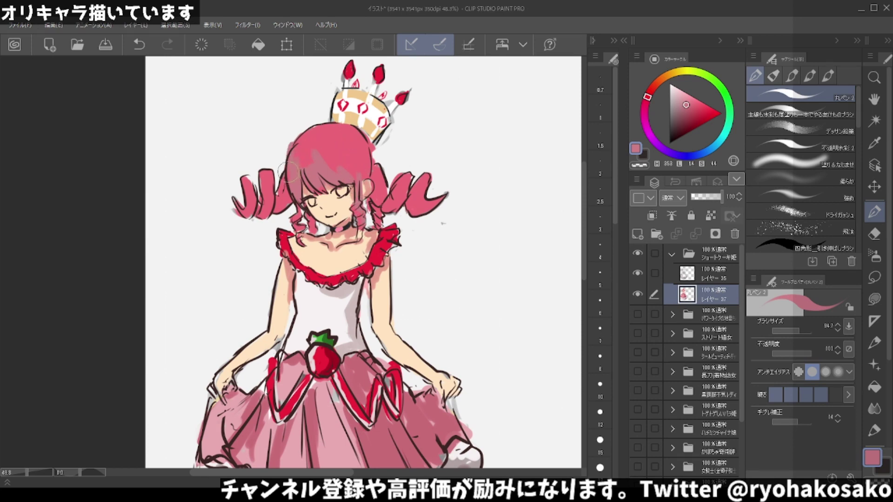
key(ctrl+z)
drag(296, 152, 308, 152)
key(ctrl+z)
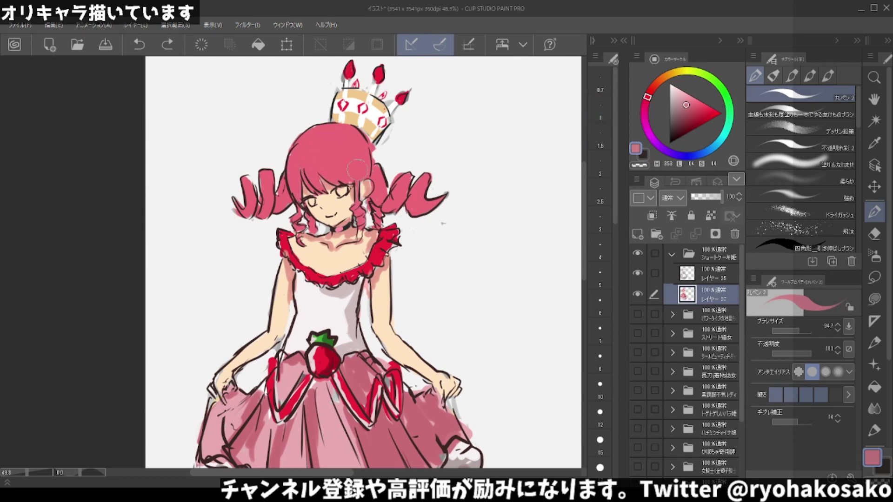
Paint soft light pink highlights on the upper-left hair and the top below the crown.
alt+click(383, 139)
click(690, 95)
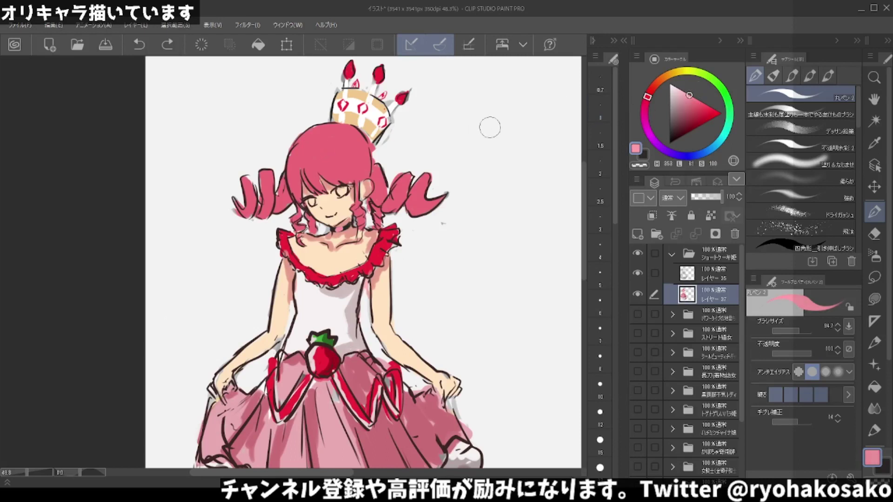
drag(321, 137, 297, 161)
key(ctrl+z)
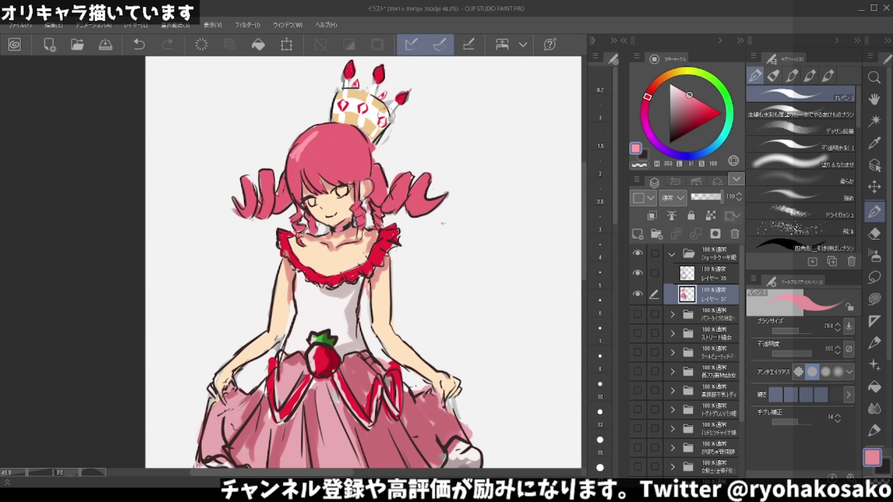
click(679, 88)
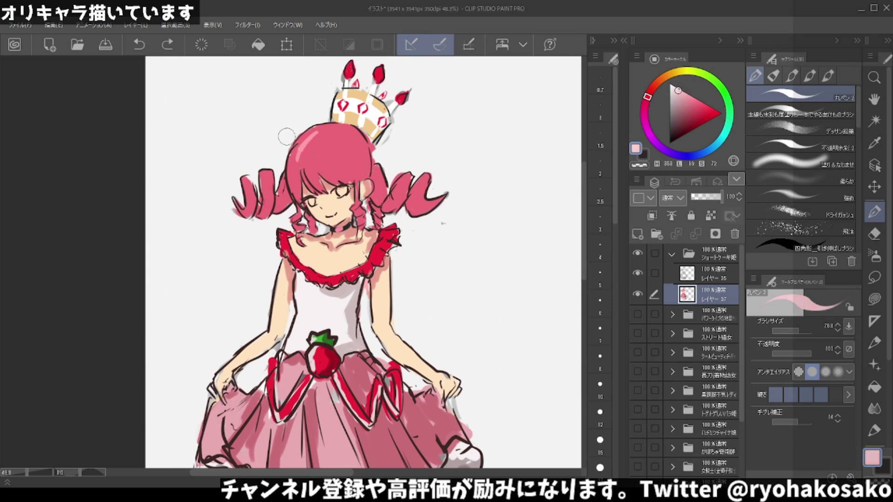
drag(322, 133, 280, 176)
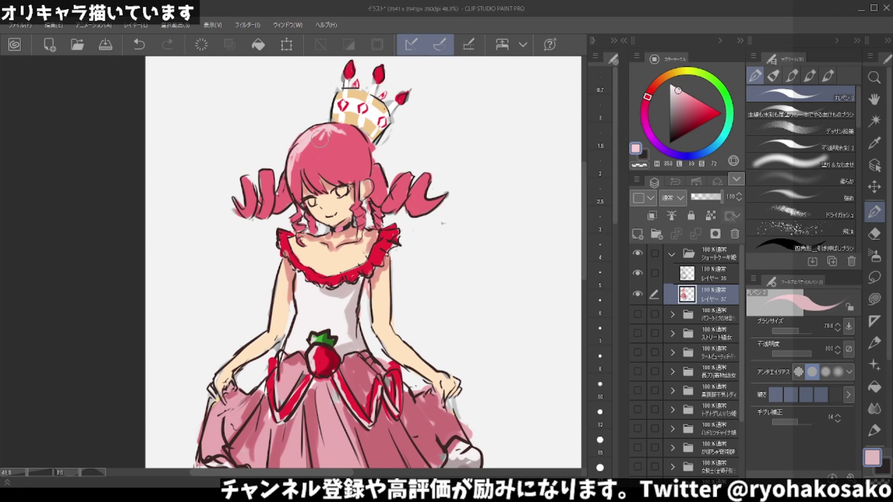
drag(324, 128, 352, 134)
Highlight the left hair curl in pale pink, undoing the strokes on the right strand.
alt+click(270, 198)
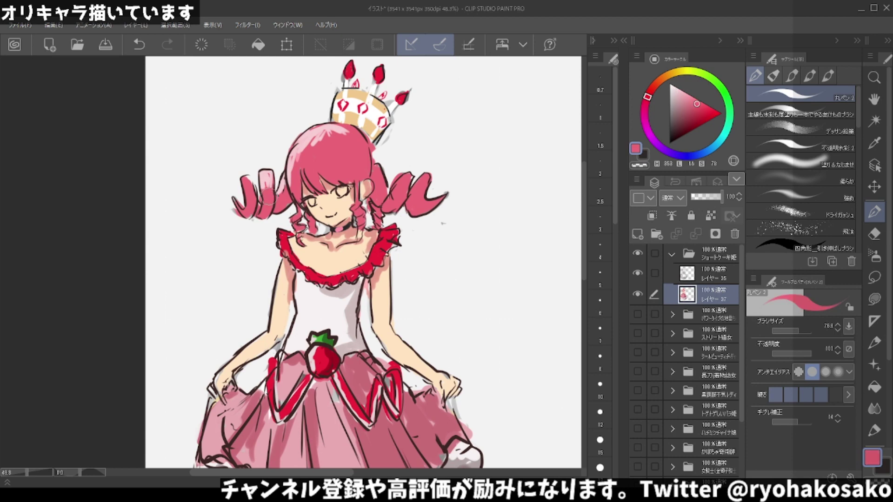
alt+click(258, 179)
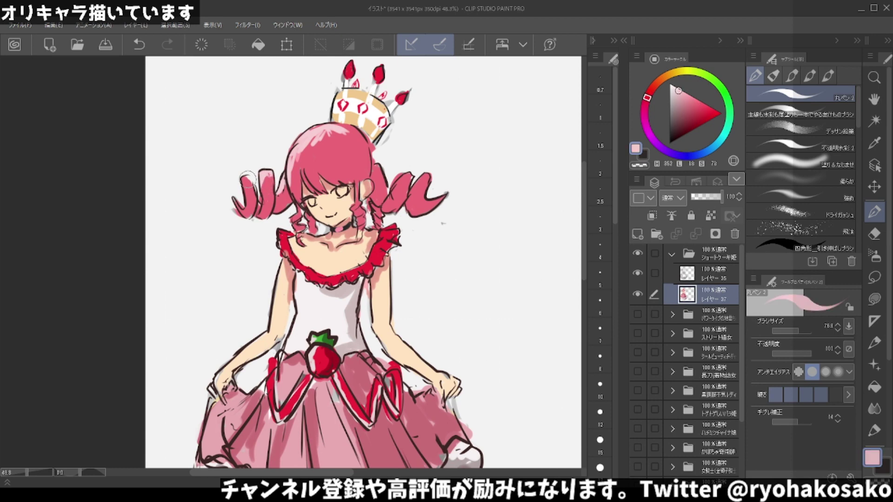
drag(250, 183, 245, 194)
mouse_move(372, 160)
mouse_down()
mouse_move(380, 184)
mouse_move(420, 179)
mouse_up()
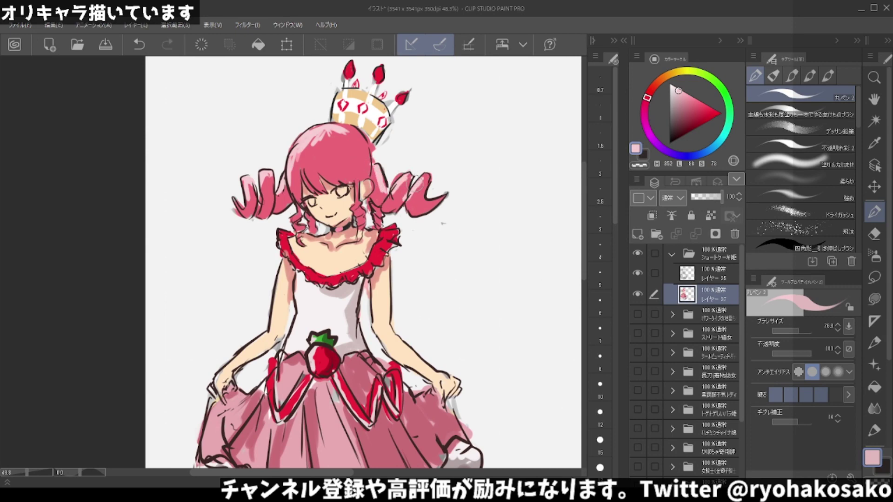
key(ctrl+z)
drag(411, 184, 428, 175)
key(ctrl+z)
Darken the hair's left outline in deep pink and lighten its upper-left edge.
alt+click(360, 132)
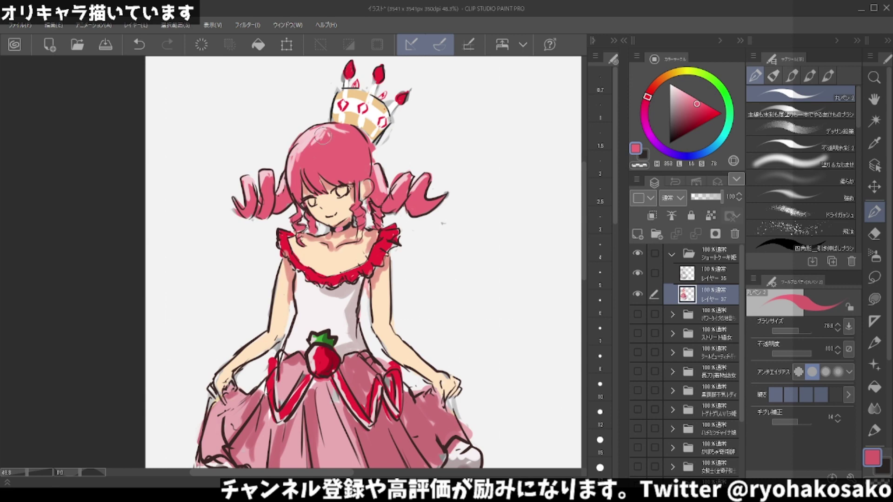
drag(293, 169, 308, 143)
alt+click(308, 141)
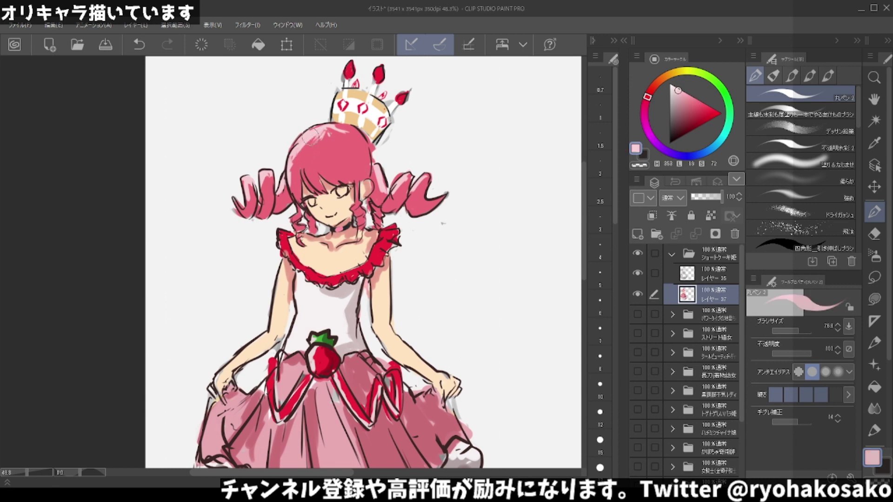
alt+click(306, 155)
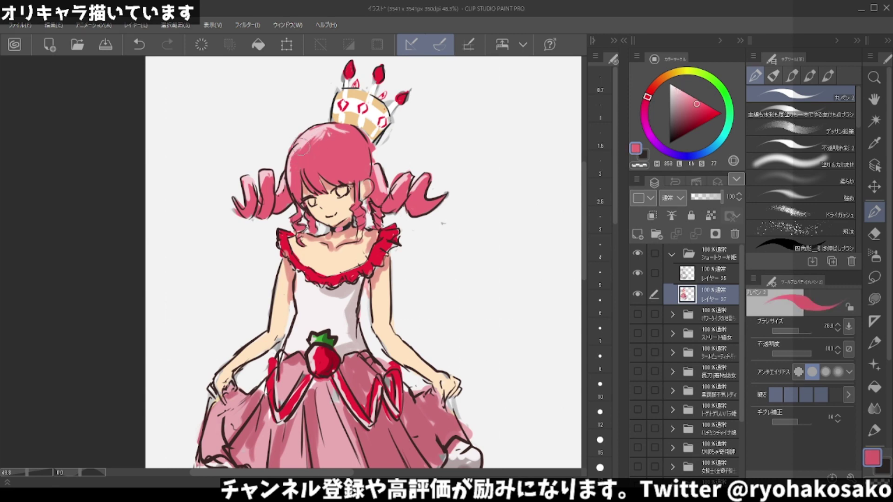
drag(300, 147, 290, 185)
alt+click(314, 131)
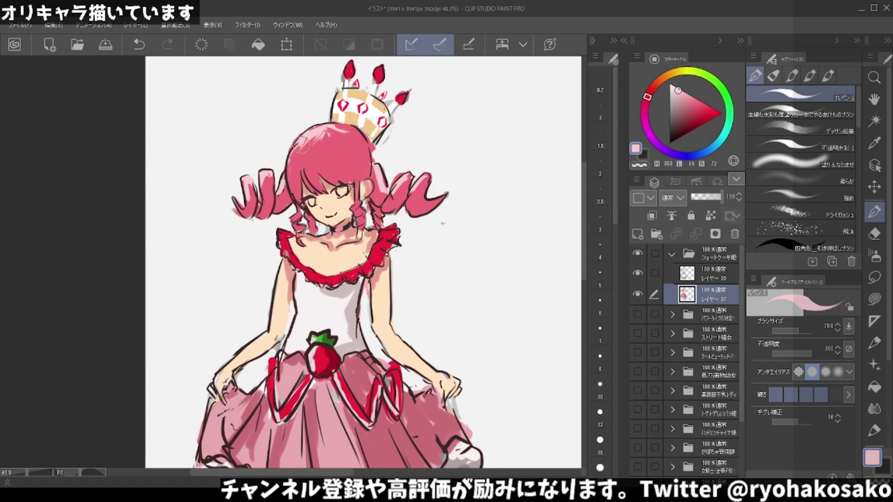
mouse_move(302, 135)
mouse_down()
mouse_move(301, 154)
mouse_move(353, 139)
mouse_move(347, 130)
mouse_move(342, 140)
mouse_move(372, 149)
mouse_move(345, 137)
mouse_move(344, 126)
mouse_move(345, 153)
mouse_move(326, 140)
mouse_move(310, 157)
mouse_move(326, 126)
mouse_move(335, 128)
mouse_move(318, 138)
mouse_up()
Retouch the hair top near the crown with pale and saturated pink, then select the opaque watercolour brush.
alt+click(347, 161)
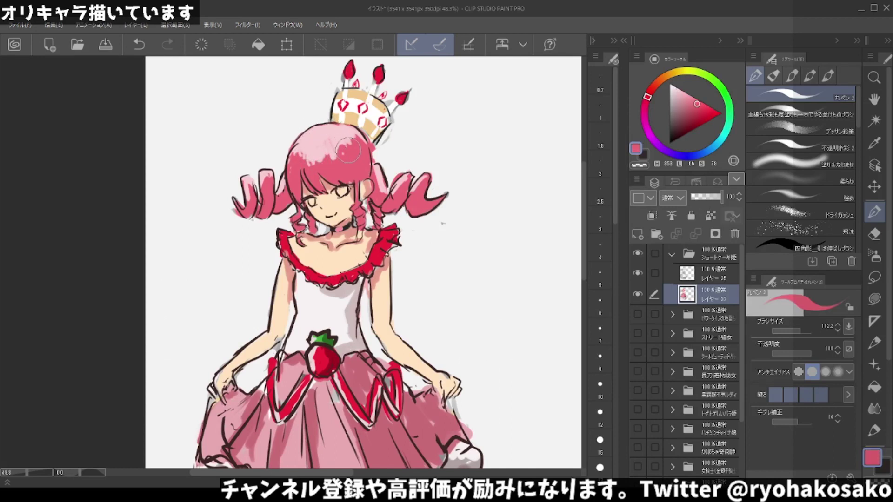
alt+click(340, 134)
mouse_move(360, 152)
mouse_down()
mouse_move(361, 145)
mouse_move(302, 157)
mouse_move(285, 186)
mouse_move(295, 153)
mouse_move(368, 139)
mouse_up()
alt+click(292, 175)
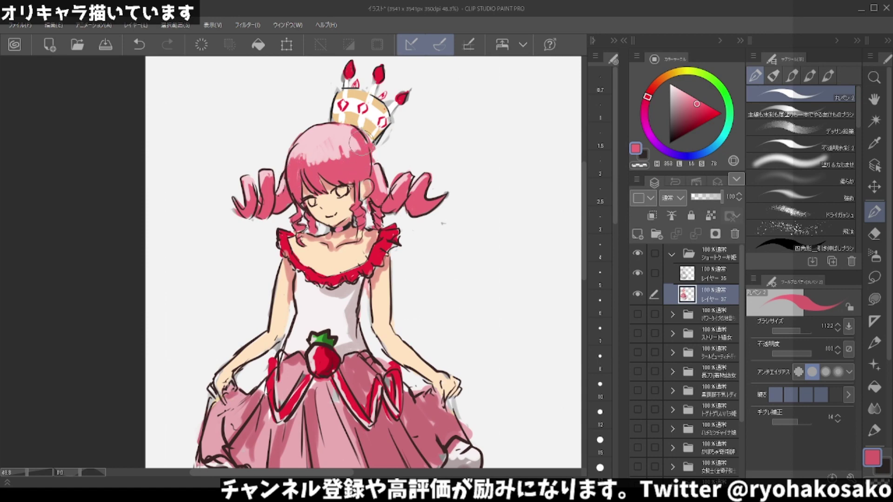
mouse_move(325, 116)
mouse_down()
mouse_move(353, 136)
mouse_move(326, 156)
mouse_up()
key(ctrl+z)
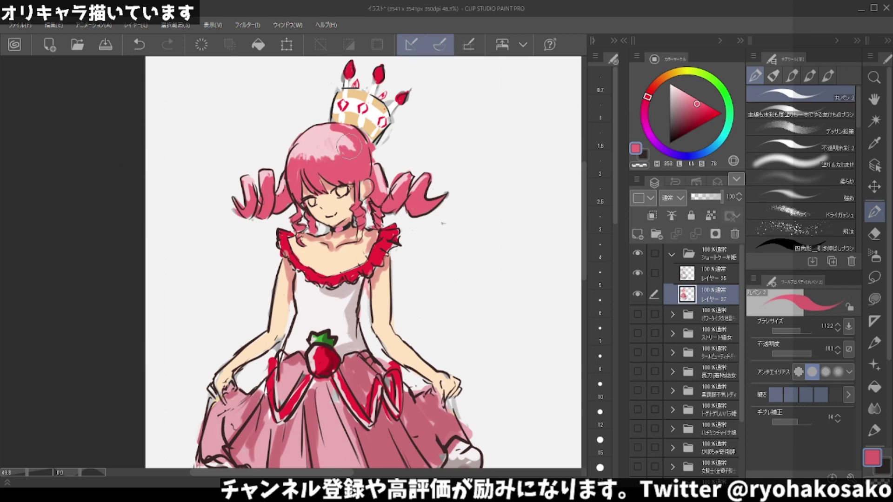
mouse_move(343, 162)
mouse_down()
mouse_move(349, 121)
mouse_move(331, 162)
mouse_move(305, 156)
mouse_move(307, 163)
mouse_move(296, 154)
mouse_move(298, 137)
mouse_move(289, 168)
mouse_up()
key(ctrl+z)
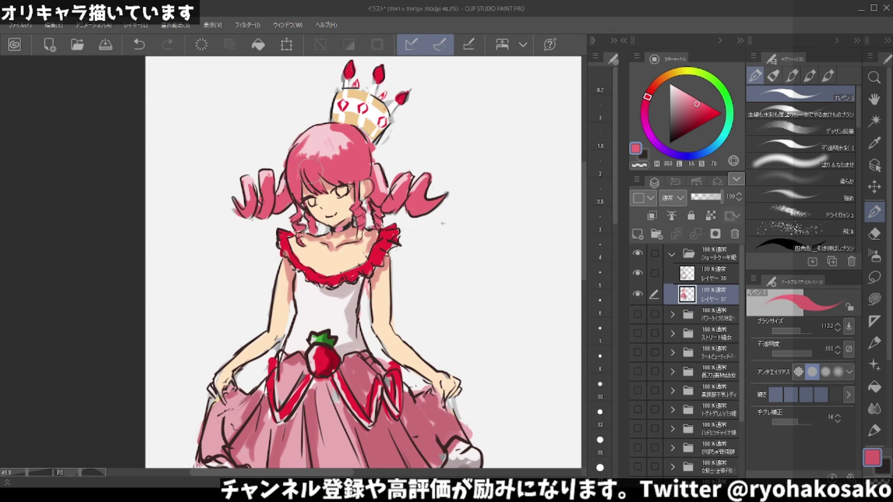
mouse_move(331, 138)
mouse_down()
mouse_move(358, 137)
mouse_move(327, 136)
mouse_up()
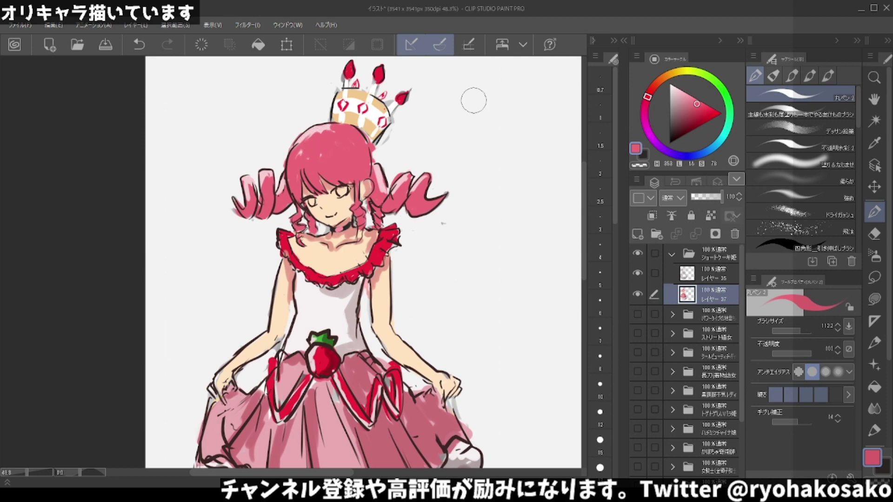
click(801, 147)
Shrink the brush, deepen the pink on the hair top, then switch watercolour brush and select white.
drag(415, 132, 319, 132)
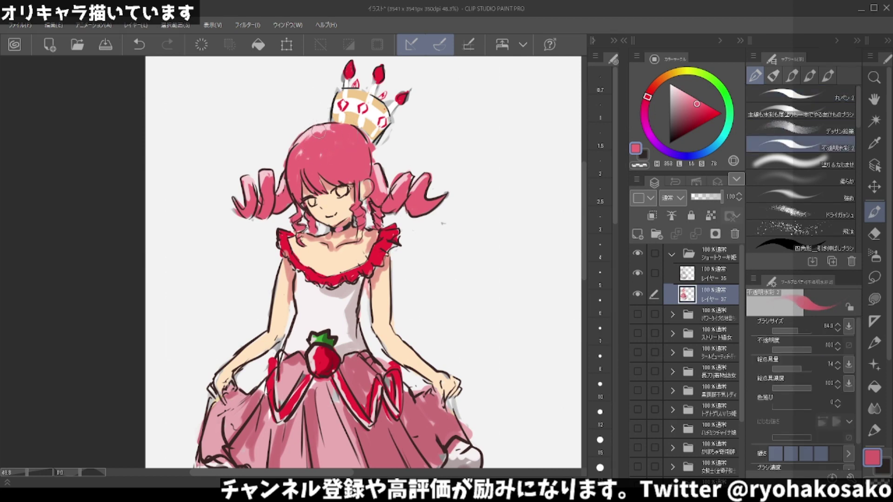
alt+click(318, 134)
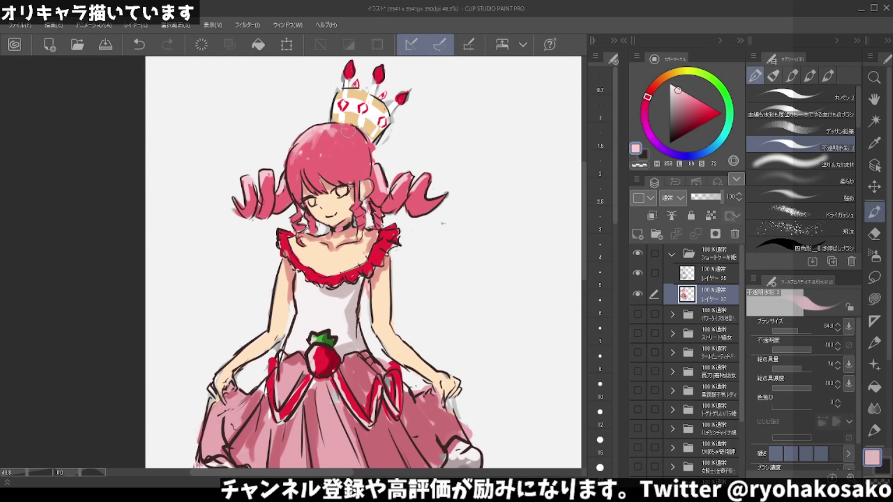
key(ctrl+z)
alt+click(321, 133)
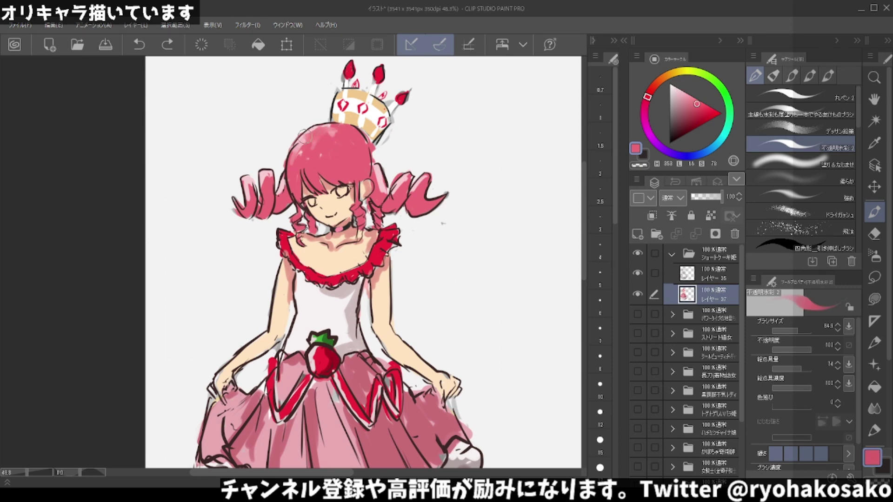
mouse_move(306, 137)
mouse_down()
mouse_move(293, 149)
mouse_move(316, 133)
mouse_up()
click(800, 114)
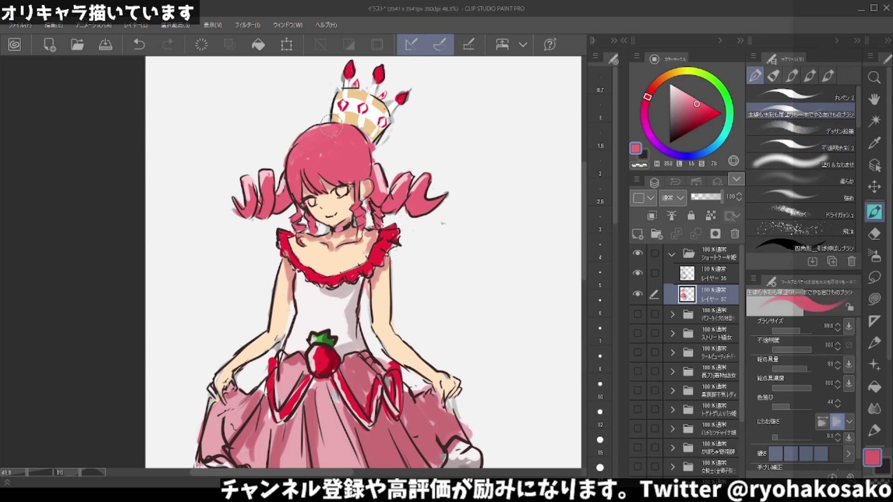
alt+click(315, 128)
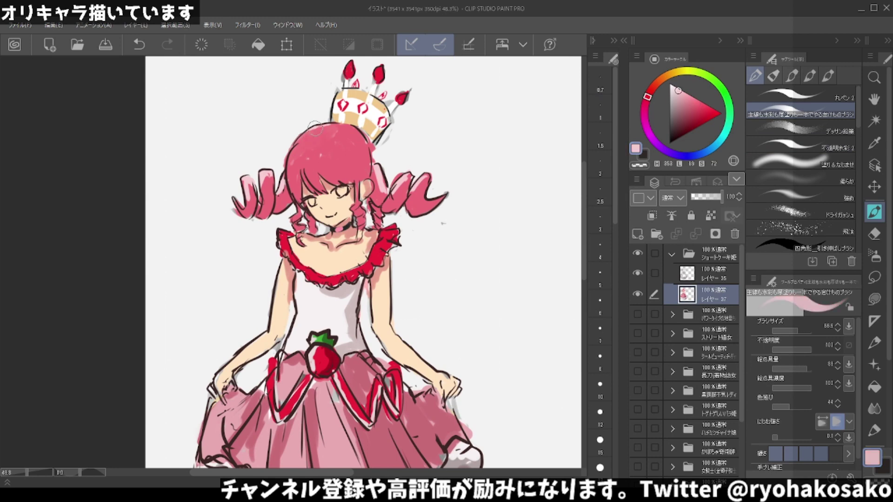
alt+click(354, 97)
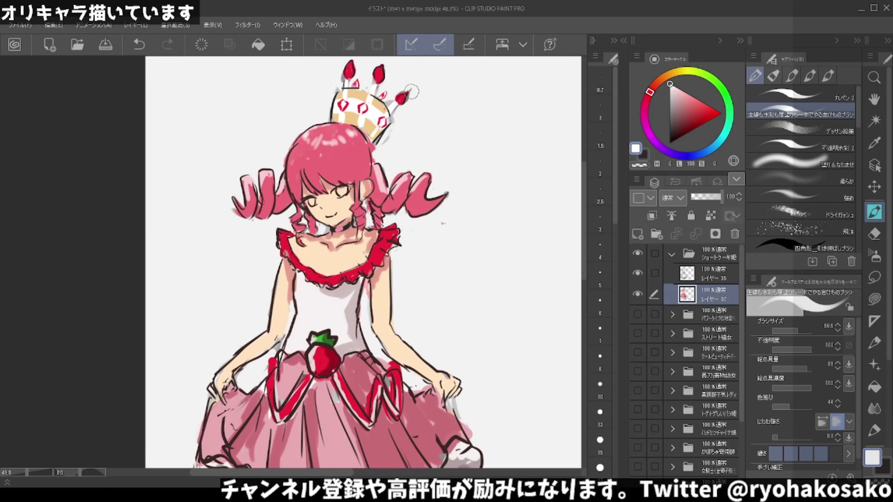
Merge layers 35 and 37 into one.
scroll(419, 135, down, 1)
scroll(417, 107, down, 1)
scroll(436, 148, down, 1)
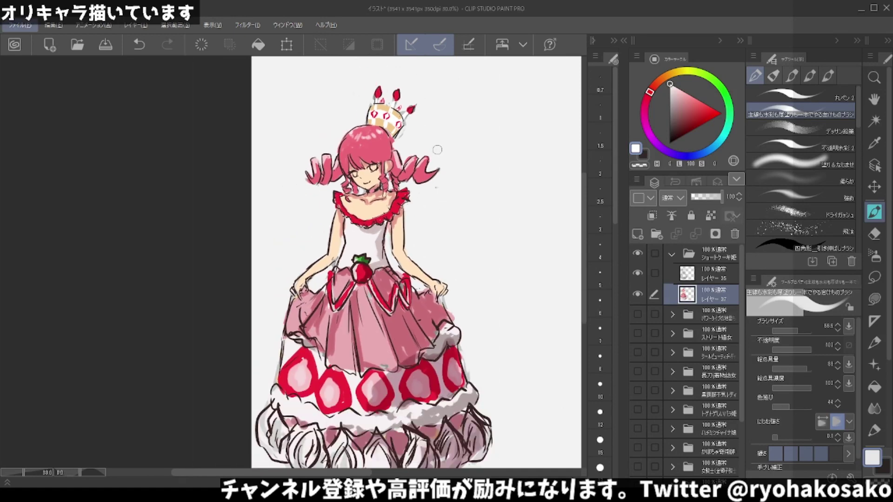
ctrl+click(710, 281)
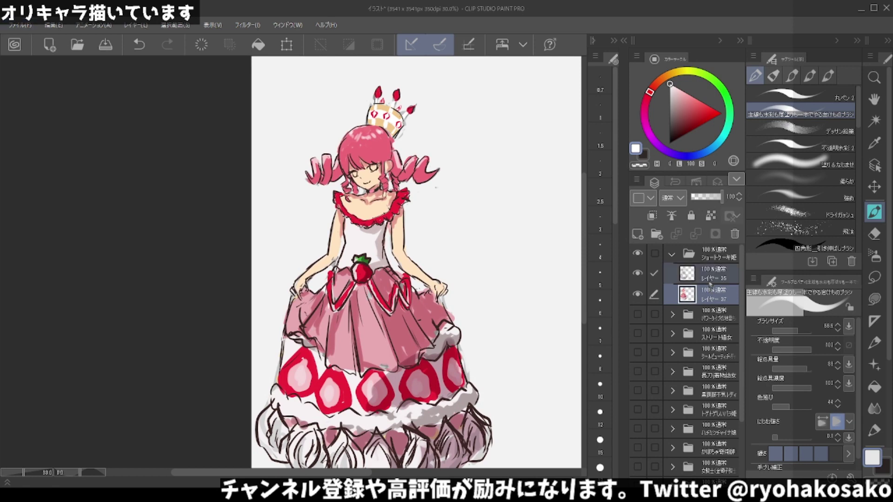
key(shift+alt+e)
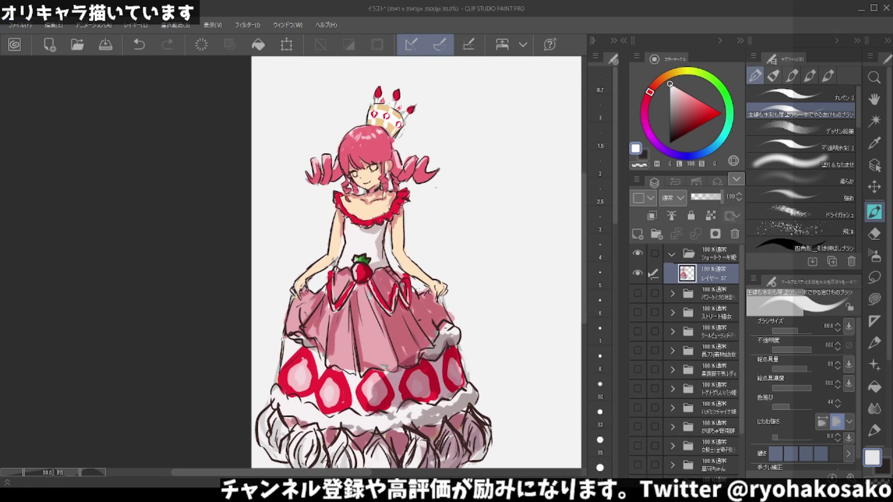
Add a Gradient Map correction layer at 27% opacity and merge it into layer 37.
key(ctrl+u)
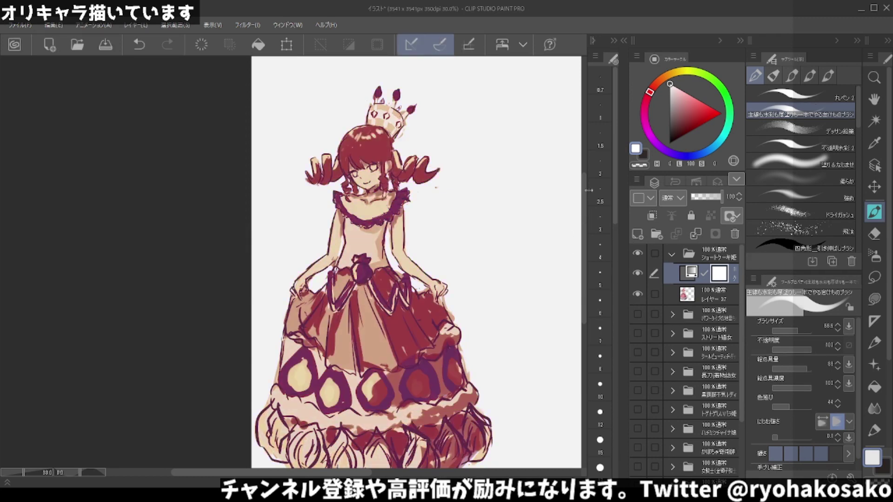
click(700, 198)
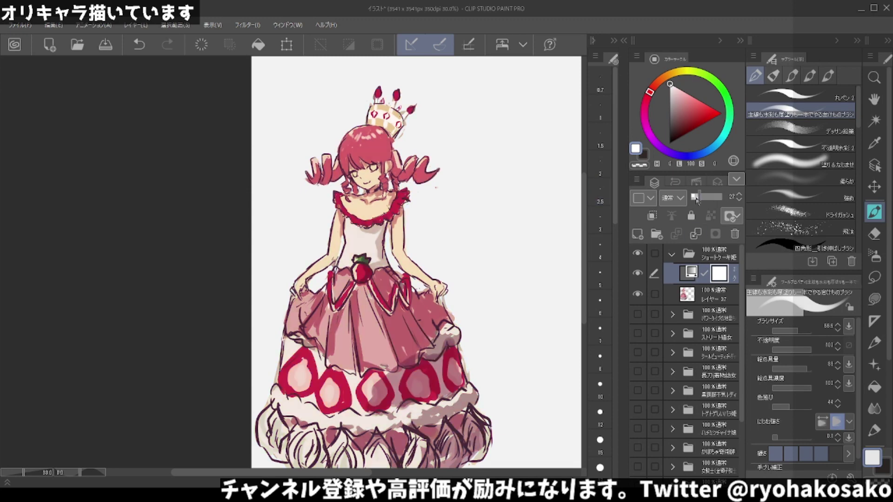
ctrl+click(710, 300)
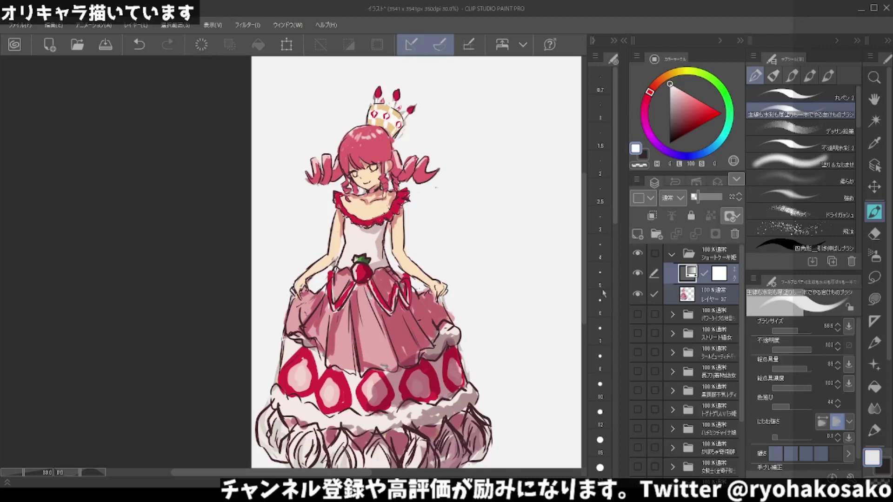
key(shift+alt+e)
scroll(465, 219, down, 2)
scroll(455, 207, down, 2)
scroll(430, 198, down, 1)
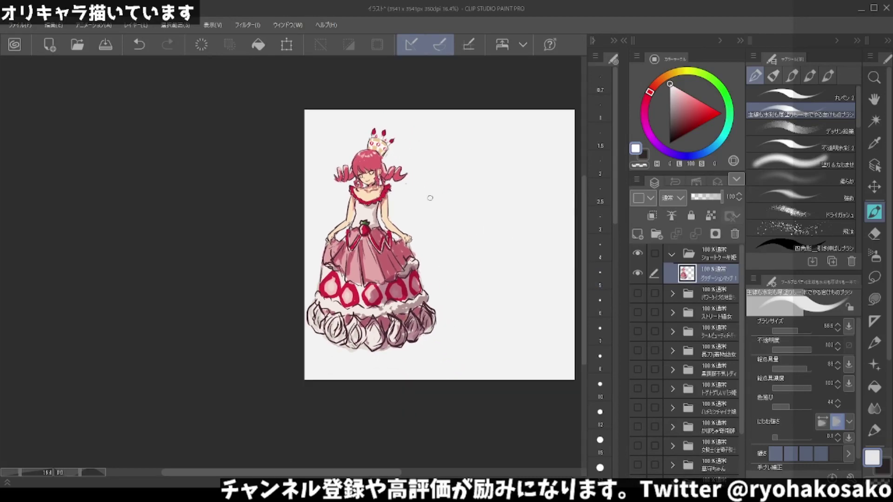
scroll(430, 198, up, 2)
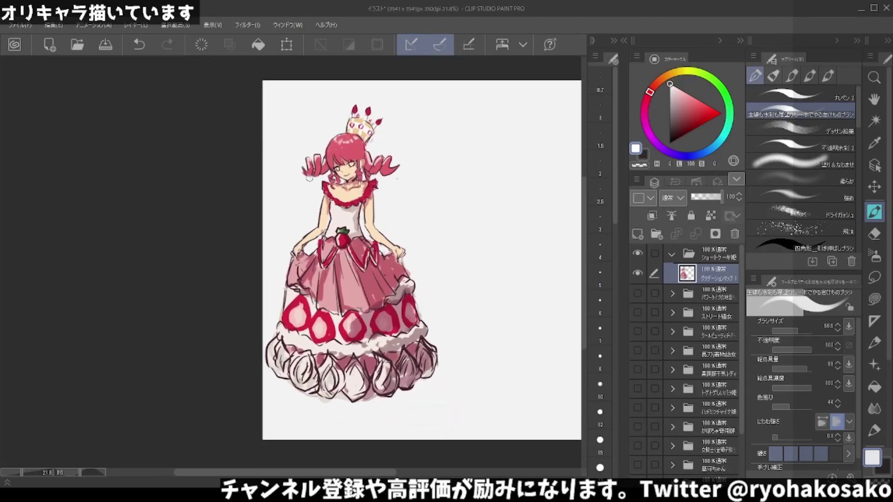
scroll(341, 172, up, 2)
scroll(346, 191, up, 1)
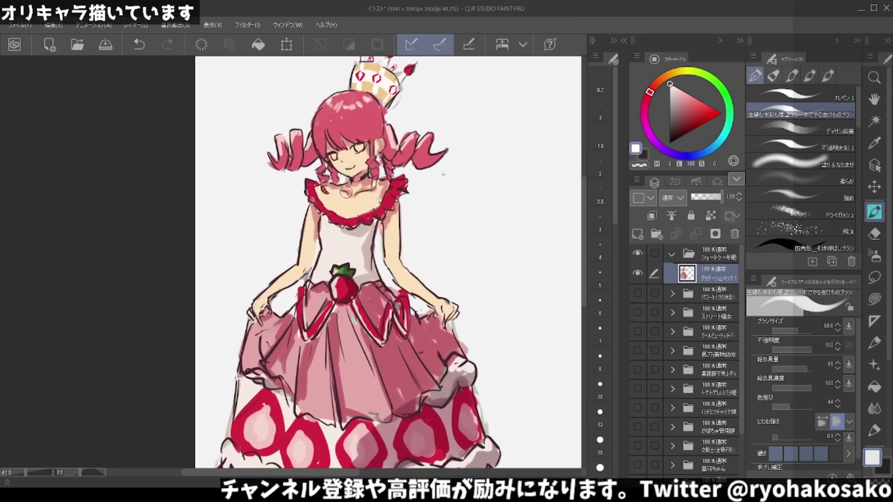
Test salmon pink and deeper red strokes at the neck, undoing both.
alt+click(361, 178)
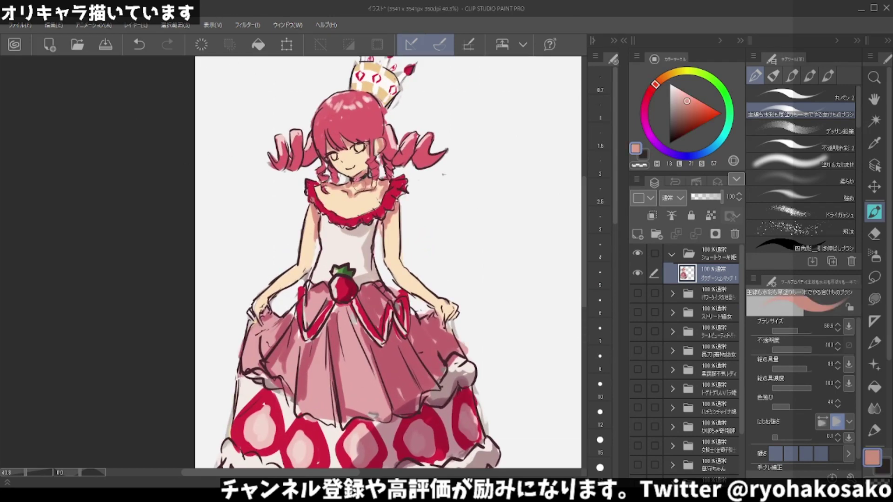
drag(361, 178, 371, 176)
key(ctrl+z)
alt+click(367, 175)
drag(368, 180, 377, 186)
key(ctrl+z)
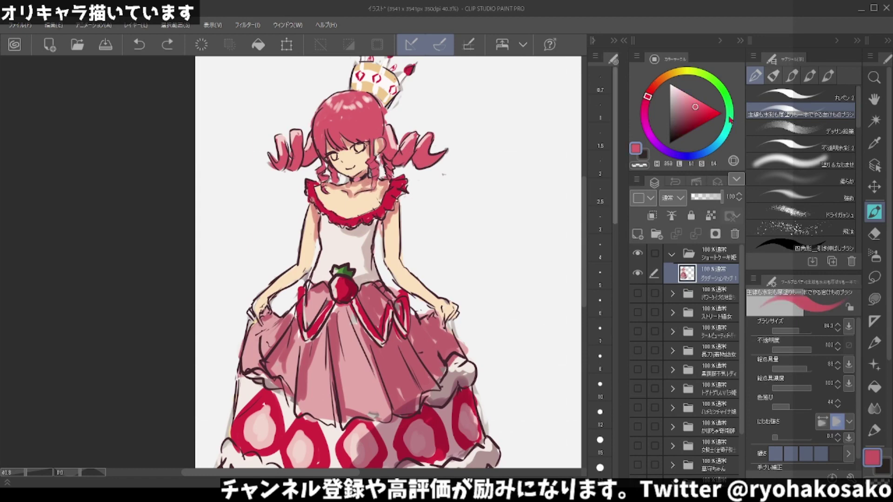
Draw the dark neck line and a short cheek line with the round pen, ending on crimson red.
key(b)
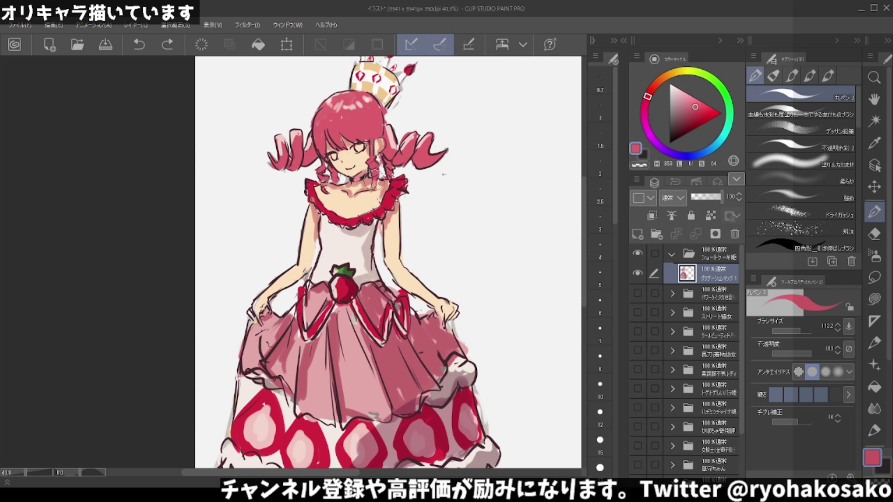
drag(363, 174, 379, 189)
alt+click(377, 184)
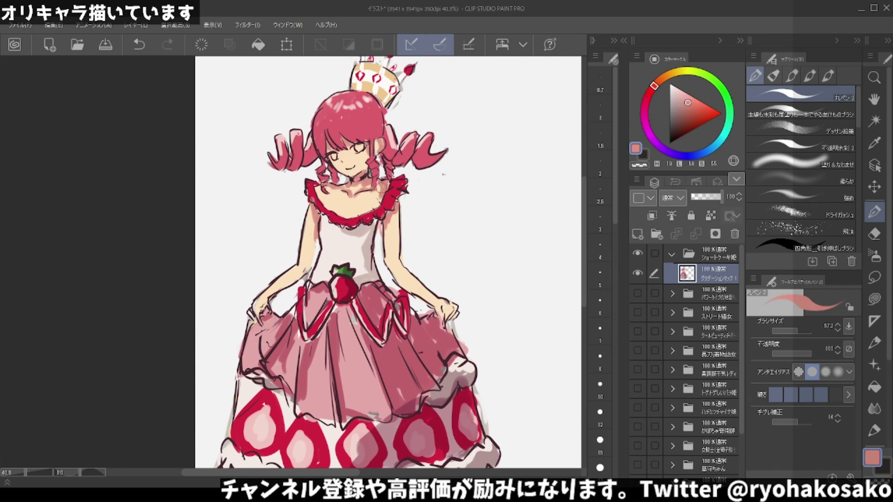
alt+click(343, 179)
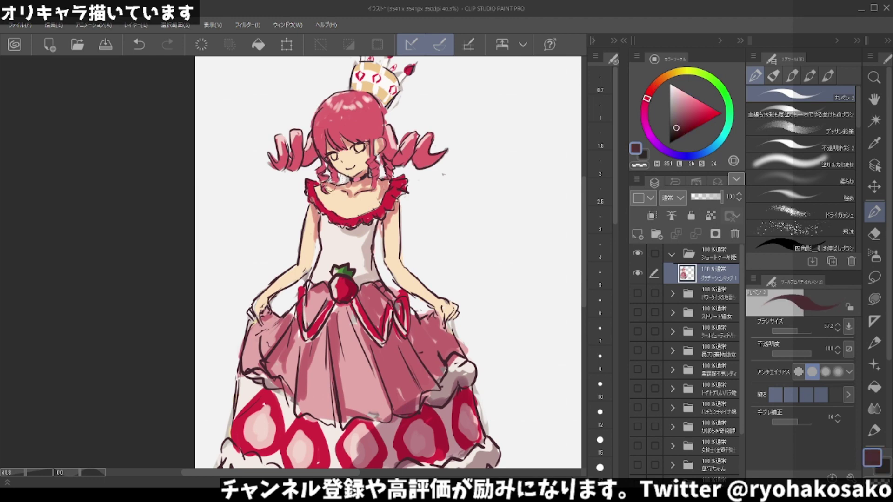
key(ctrl+z)
alt+click(321, 186)
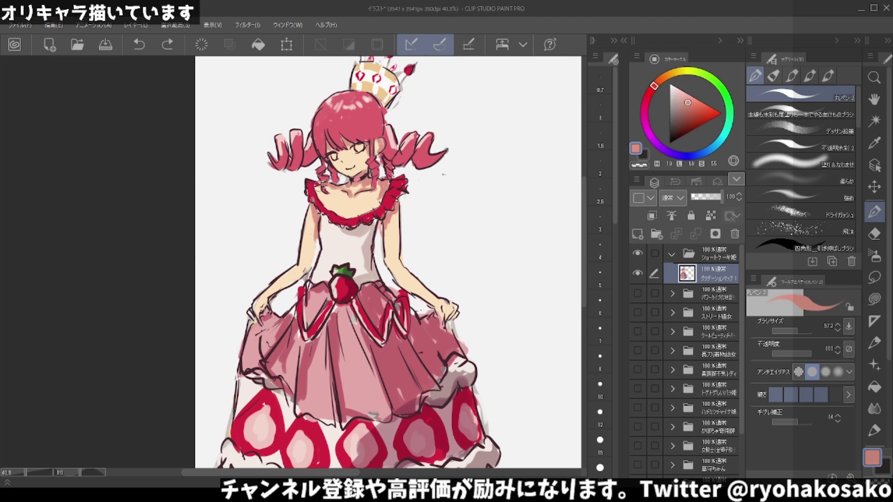
drag(341, 165, 336, 176)
alt+click(322, 197)
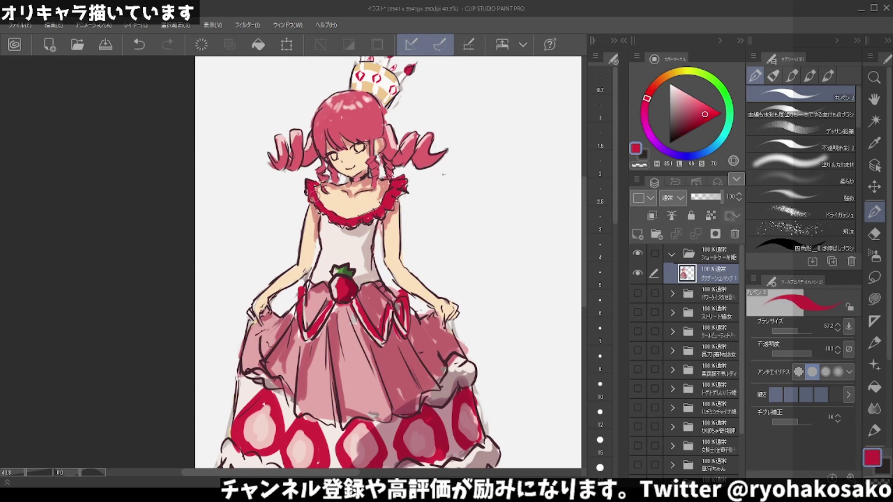
key(ctrl+z)
Zoom out and back to check the whole strawberry-cake princess figure.
scroll(445, 175, down, 3)
scroll(449, 200, down, 1)
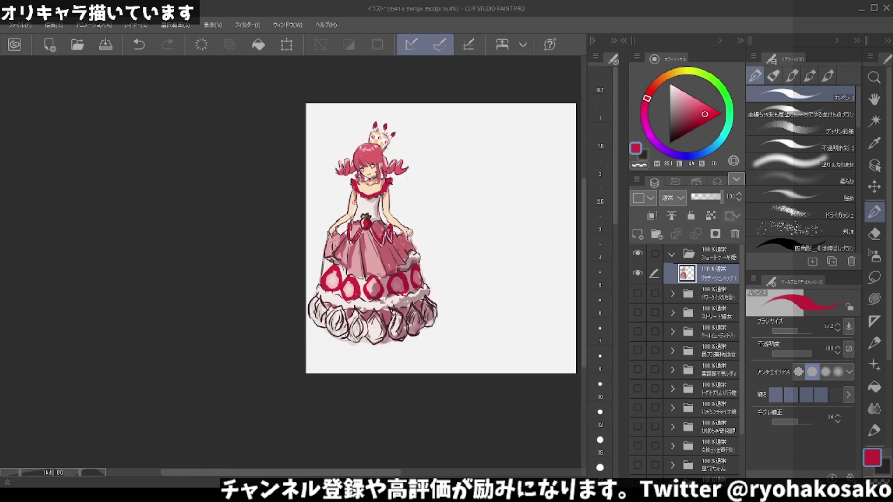
scroll(451, 213, up, 1)
scroll(460, 199, up, 1)
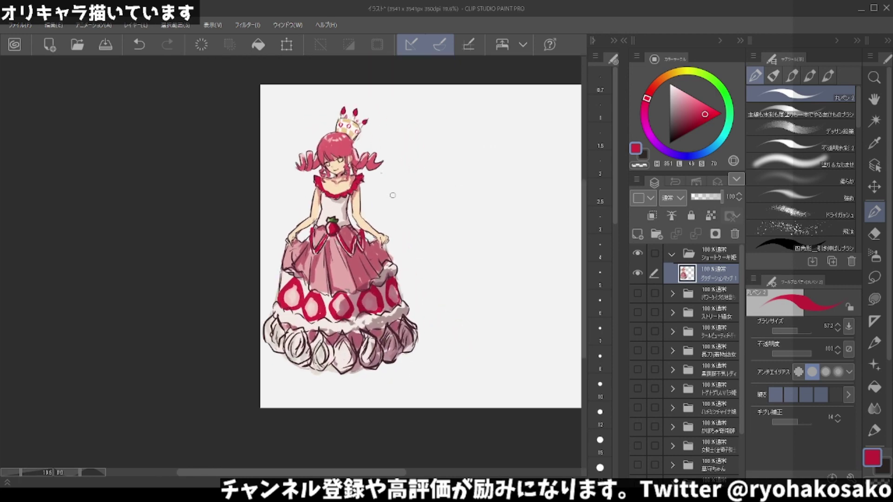
scroll(392, 195, down, 1)
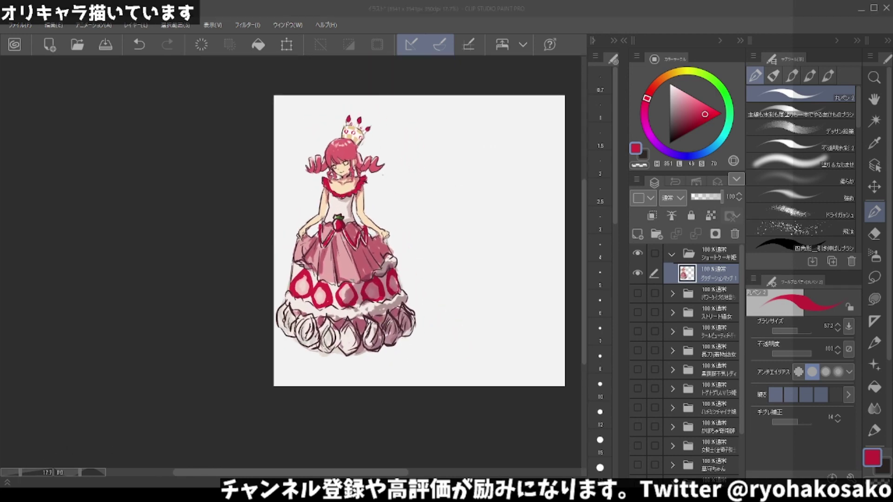
scroll(169, 303, down, 1)
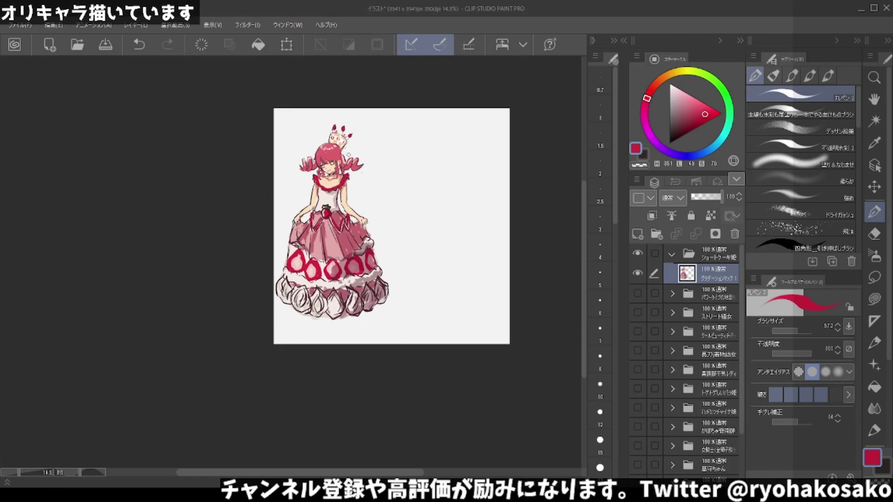
scroll(411, 142, up, 1)
scroll(416, 148, up, 2)
scroll(415, 148, up, 1)
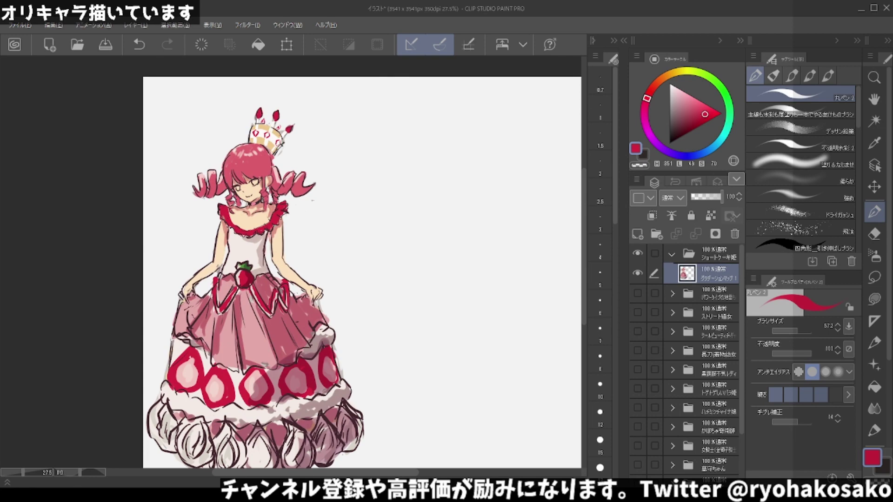
Sample a pale peach skin tone from the face, then zoom in on it.
alt+click(263, 135)
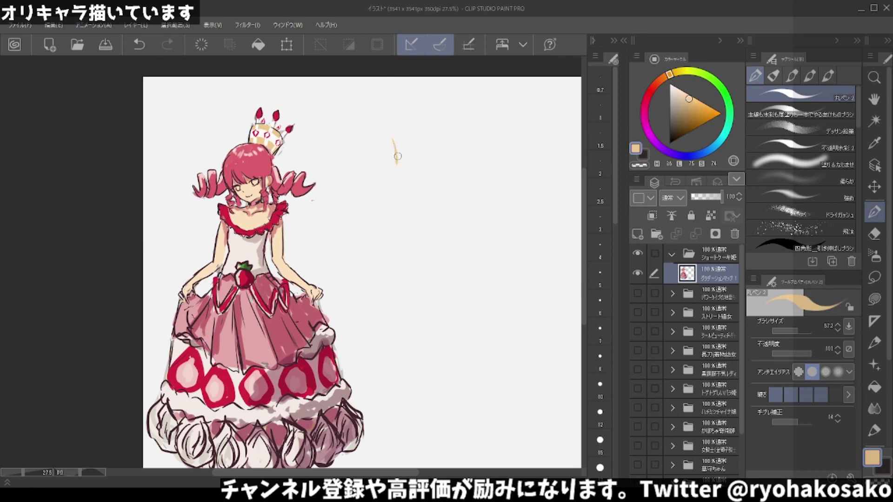
key(ctrl+z)
alt+click(255, 194)
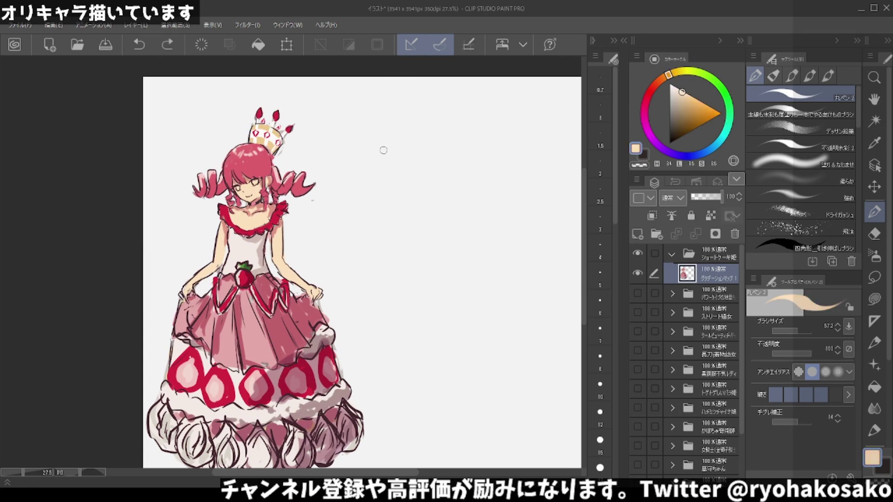
scroll(237, 172, up, 1)
scroll(237, 174, up, 1)
scroll(236, 177, up, 1)
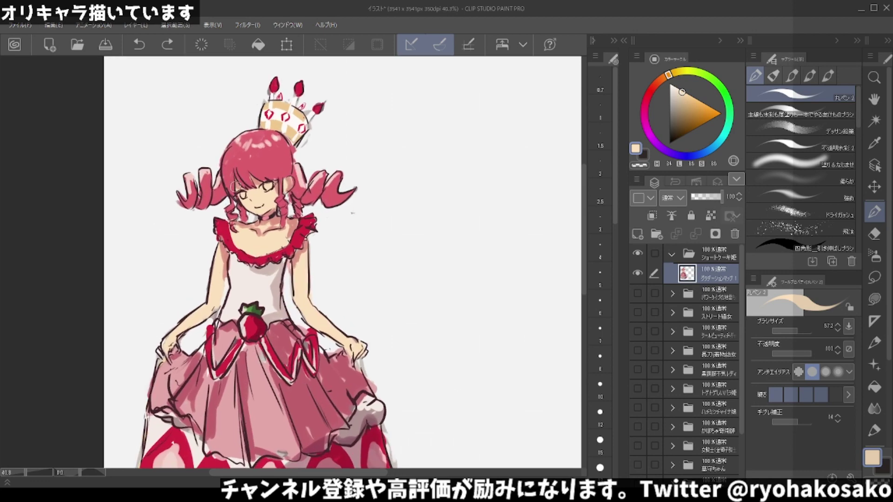
scroll(235, 179, up, 1)
scroll(244, 192, up, 1)
scroll(245, 191, up, 1)
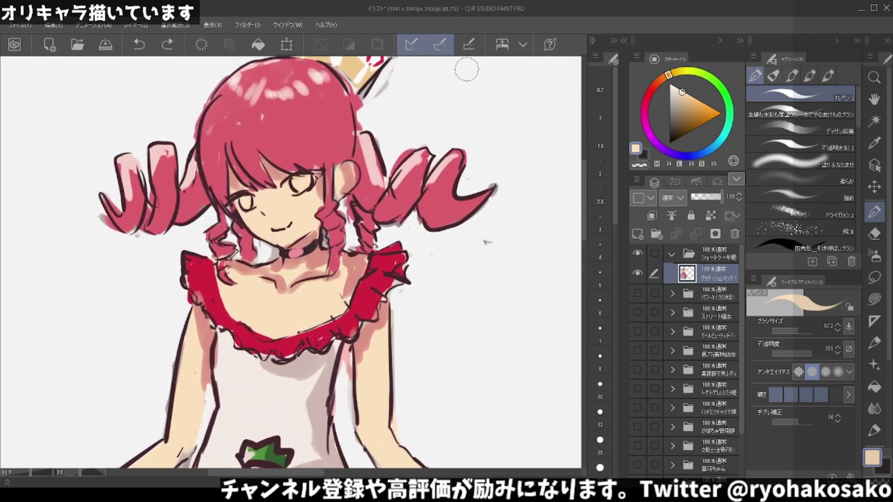
Repaint around the eyes in near-white and cover the old left eye outline with skin tone.
click(670, 89)
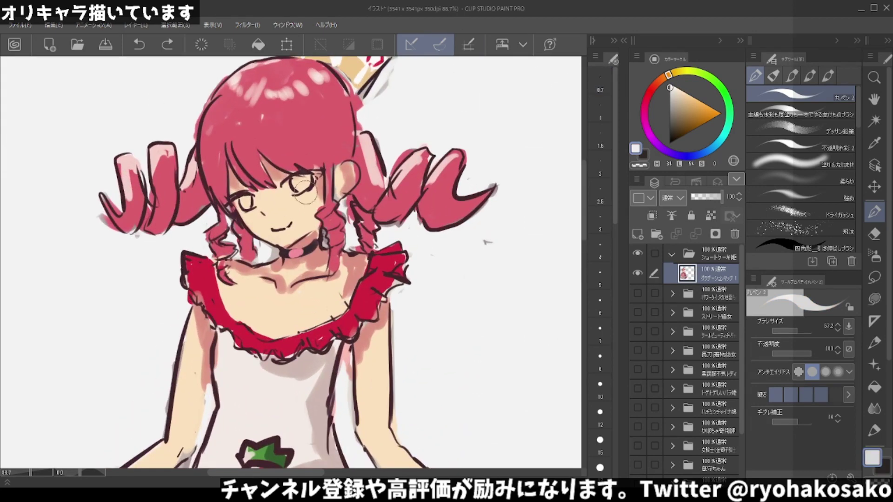
mouse_move(286, 180)
mouse_down()
mouse_move(290, 195)
mouse_move(315, 176)
mouse_move(305, 189)
mouse_move(321, 188)
mouse_up()
mouse_move(258, 198)
mouse_down()
mouse_move(254, 211)
mouse_move(242, 212)
mouse_up()
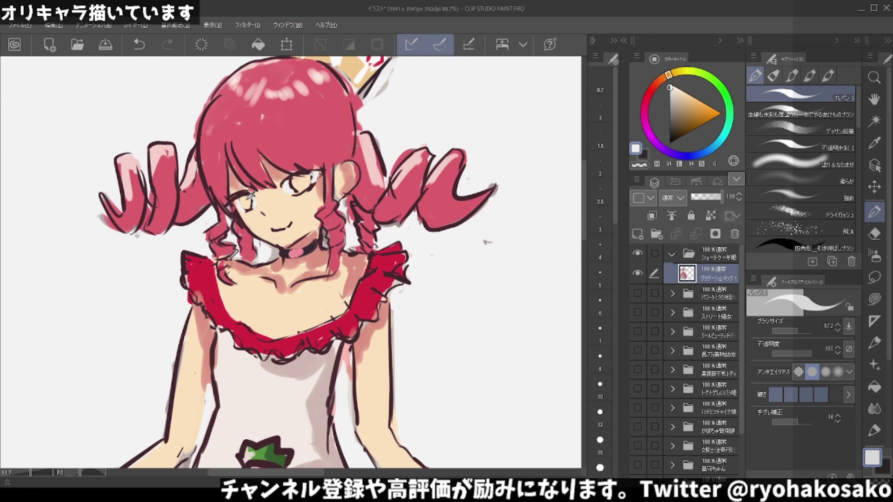
alt+click(249, 207)
drag(249, 207, 262, 205)
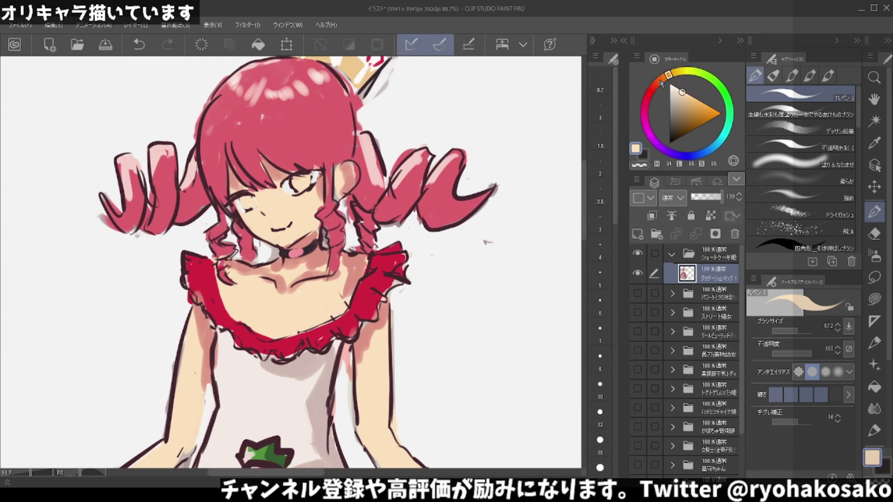
Paint dark red irises into the right and left eyes, ending on the dark red colour.
drag(662, 83, 648, 97)
click(707, 108)
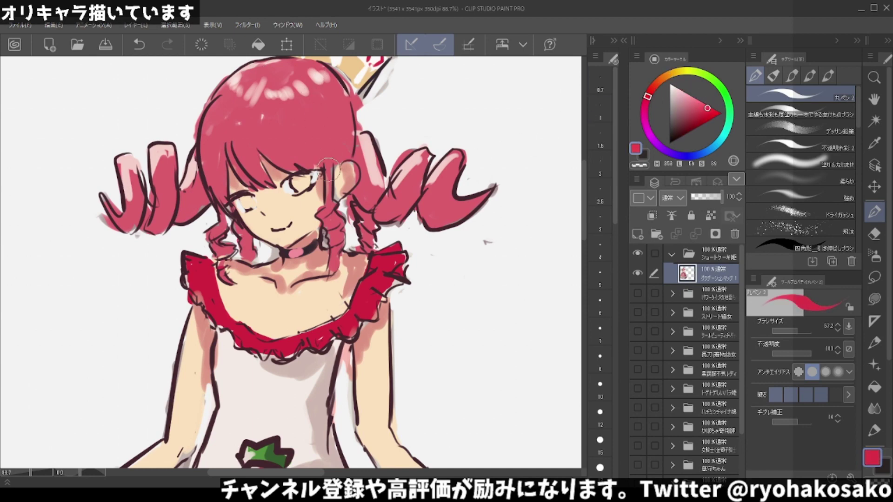
mouse_move(329, 170)
mouse_down()
mouse_move(298, 179)
mouse_move(307, 191)
mouse_up()
key(ctrl+z)
click(686, 126)
key(ctrl+z)
drag(301, 181, 305, 193)
mouse_move(233, 189)
mouse_down()
mouse_move(251, 195)
mouse_move(252, 209)
mouse_up()
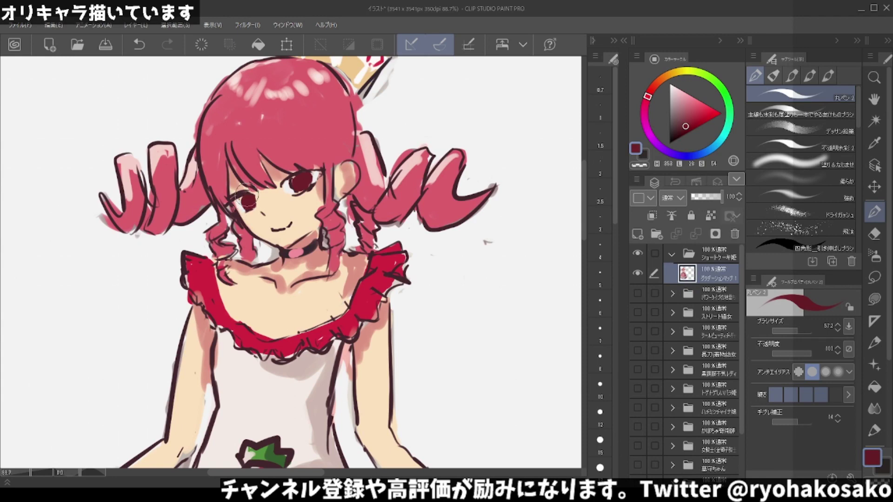
key(x)
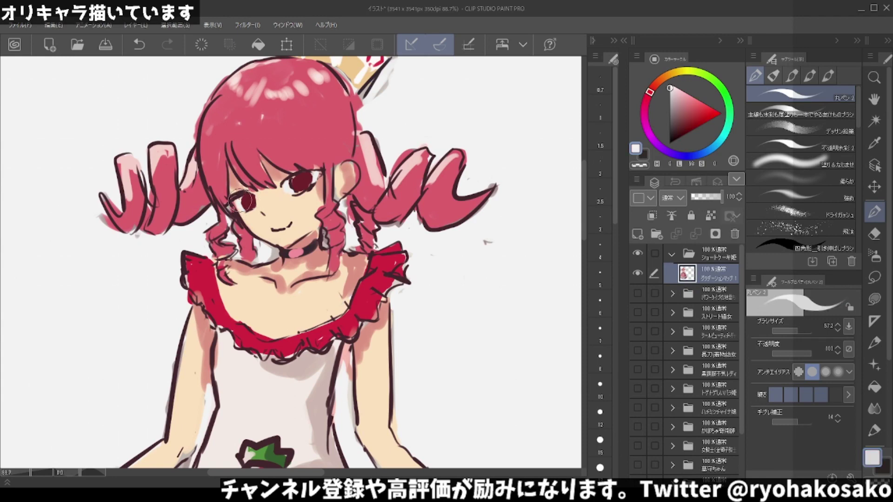
alt+click(294, 183)
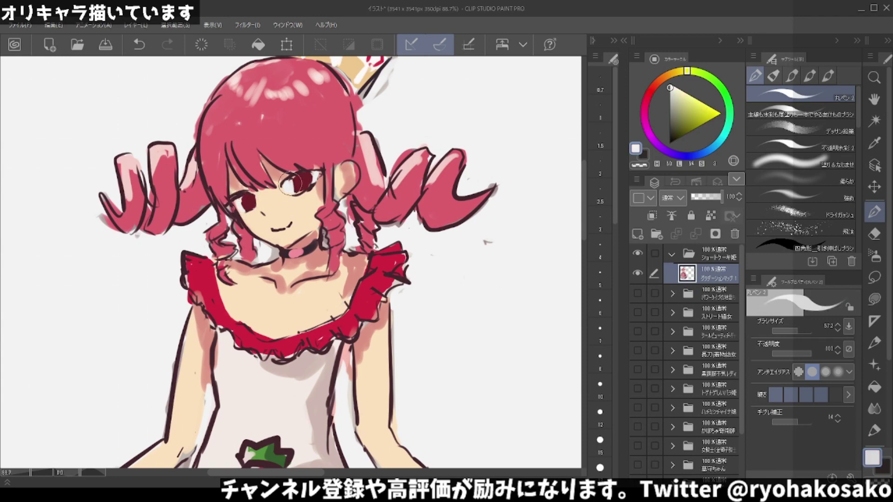
alt+click(303, 180)
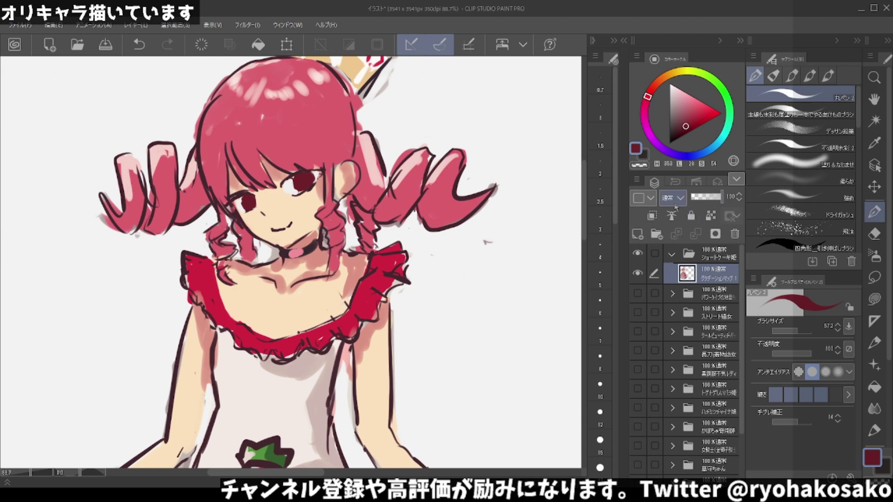
Add a new layer, paint a light red glow on both irises, and clip it to the layer below.
click(637, 234)
click(689, 107)
drag(689, 107, 691, 101)
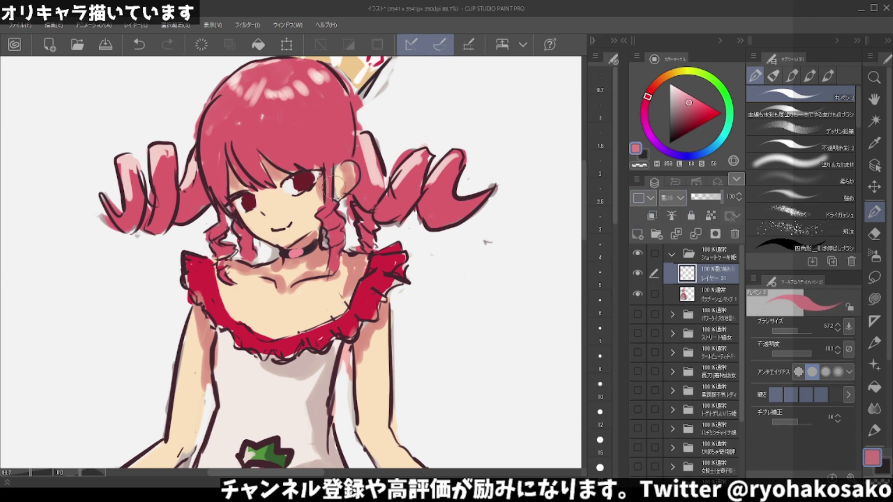
mouse_move(303, 179)
mouse_down()
mouse_move(314, 198)
mouse_move(311, 185)
mouse_move(326, 173)
mouse_move(307, 191)
mouse_move(321, 193)
mouse_move(300, 185)
mouse_move(314, 198)
mouse_up()
key(ctrl+z)
mouse_move(262, 206)
mouse_down()
mouse_move(247, 210)
mouse_move(244, 200)
mouse_move(259, 200)
mouse_up()
drag(685, 101, 673, 90)
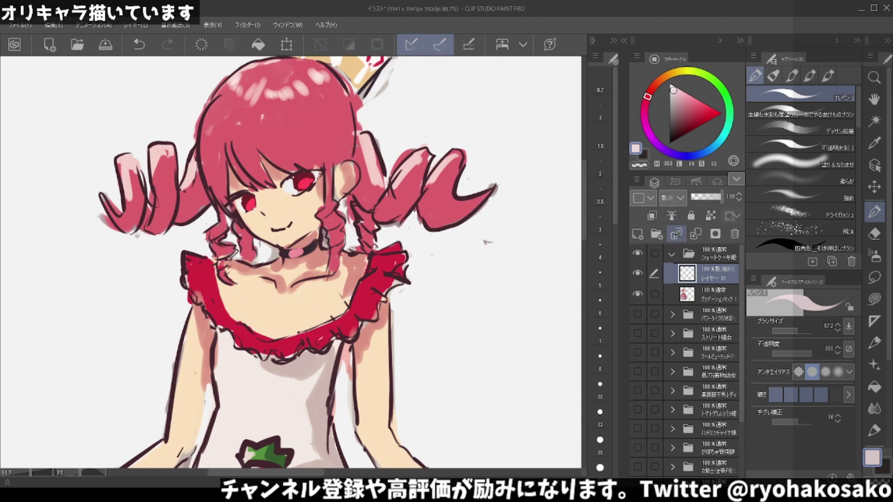
click(652, 216)
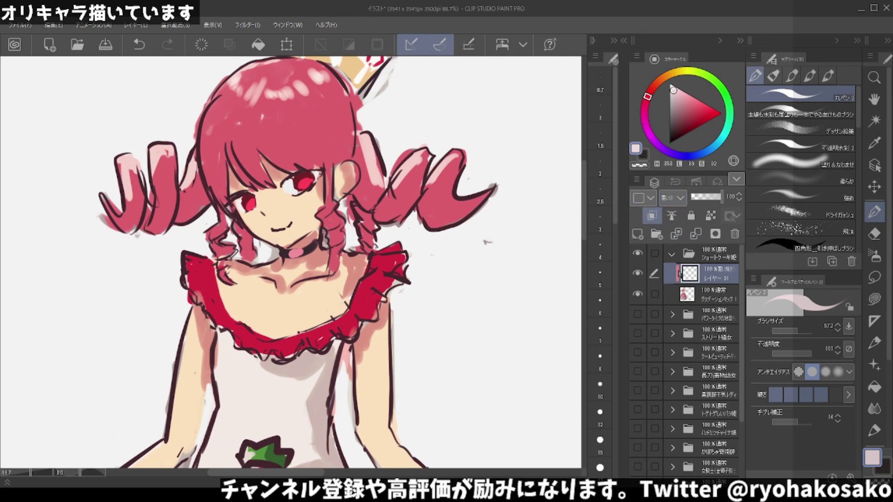
scroll(672, 198, down, 2)
Add a second clipped layer and try pink highlights on the right eye with pen and airbrush.
click(638, 234)
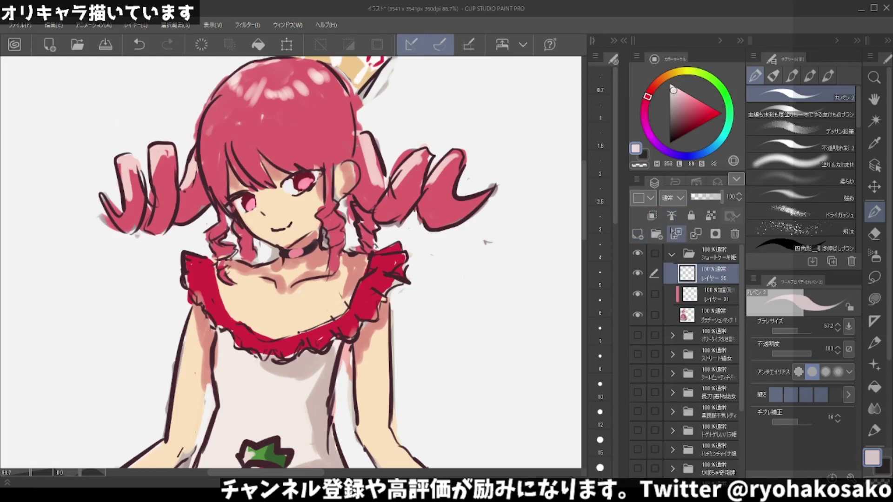
click(652, 215)
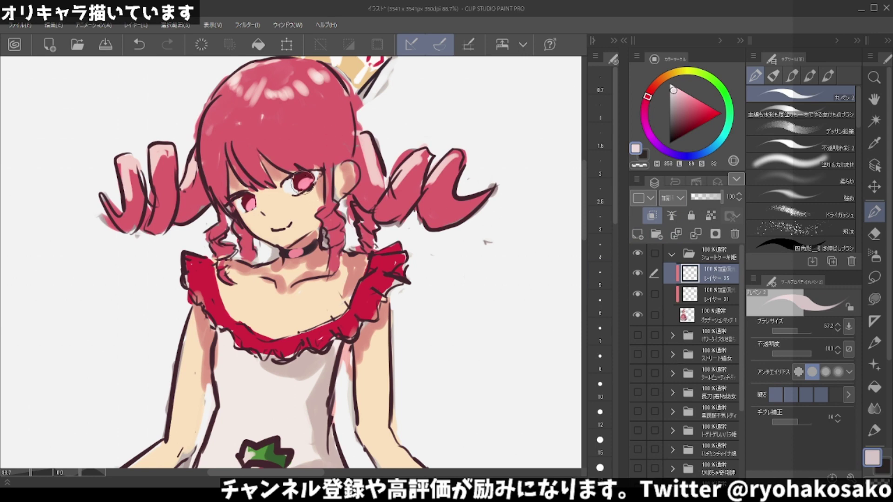
mouse_move(300, 186)
mouse_down()
mouse_move(311, 185)
mouse_move(281, 186)
mouse_up()
key(ctrl+z)
click(874, 255)
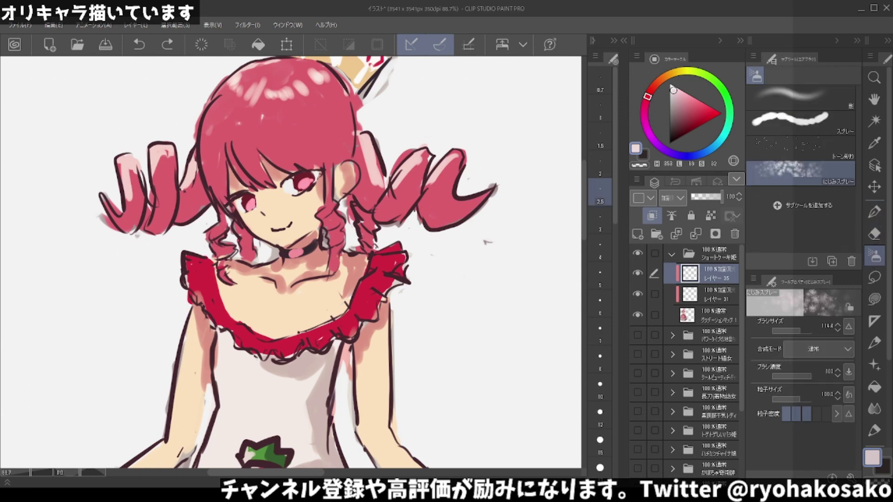
drag(298, 186, 280, 186)
click(306, 184)
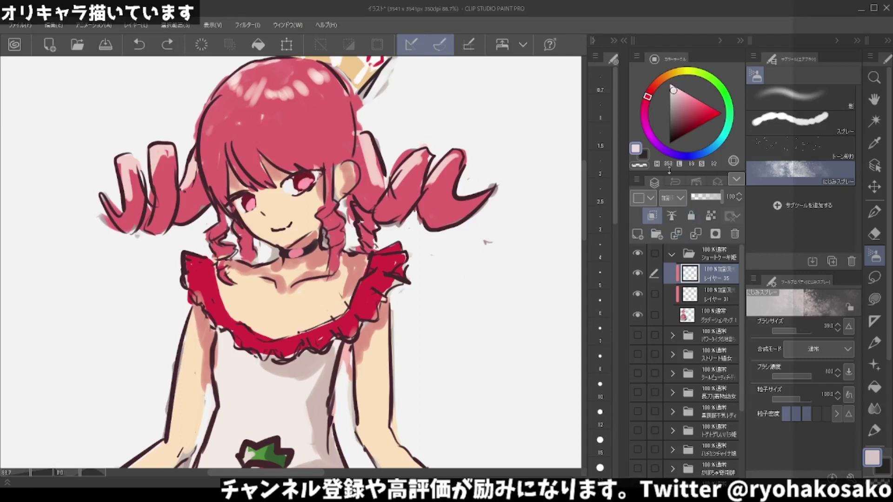
Add soft airbrush and pen highlights to both eyes, then add a layer above レイヤー 31.
click(775, 123)
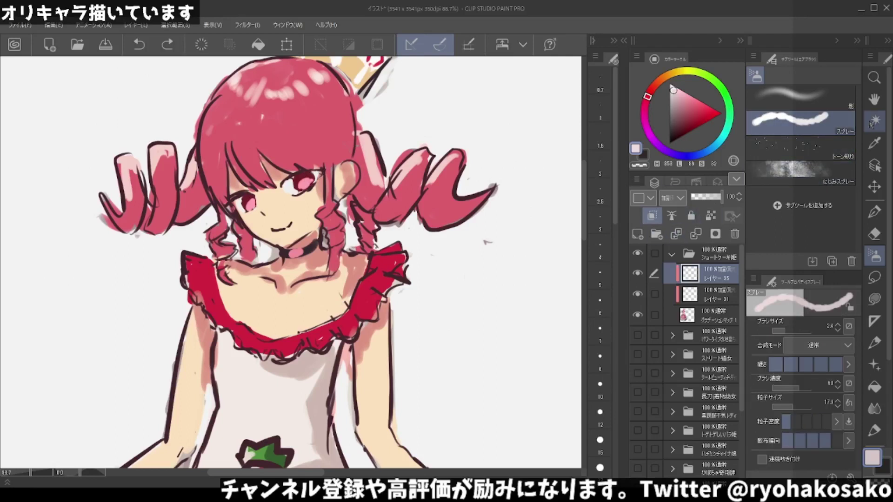
click(874, 212)
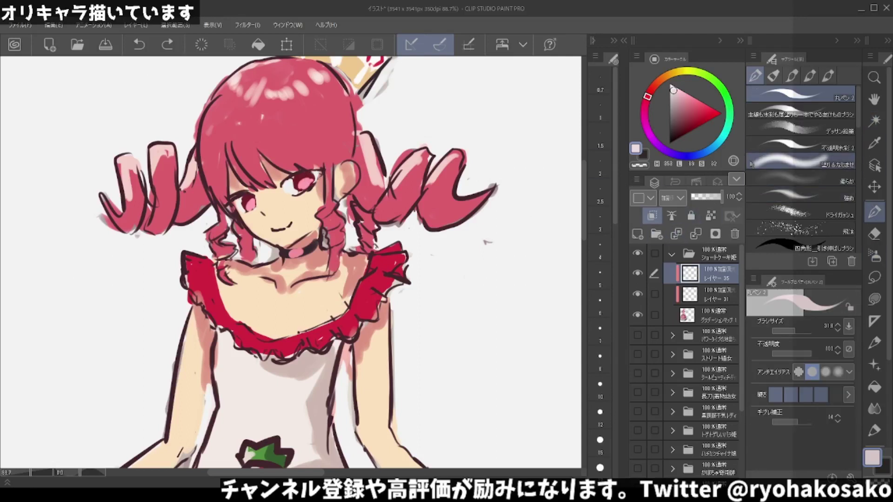
drag(300, 185, 303, 180)
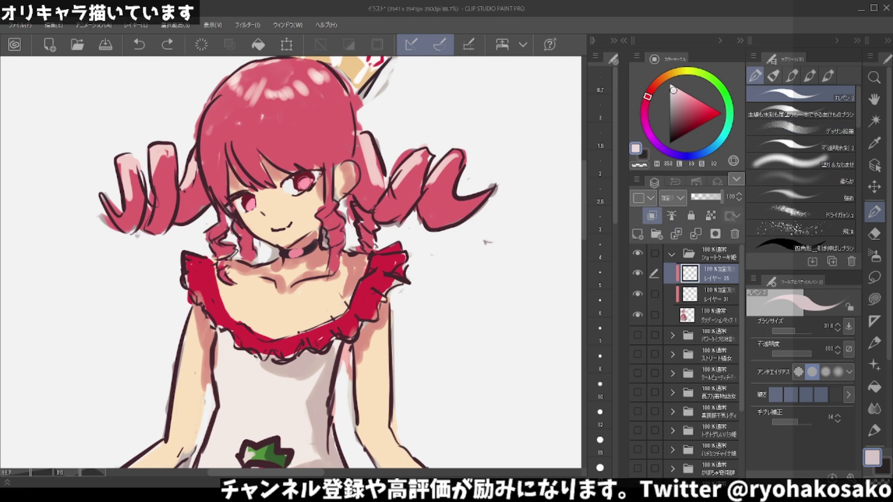
click(800, 181)
mouse_move(292, 176)
mouse_down()
mouse_move(279, 169)
mouse_move(310, 177)
mouse_up()
key(ctrl+z)
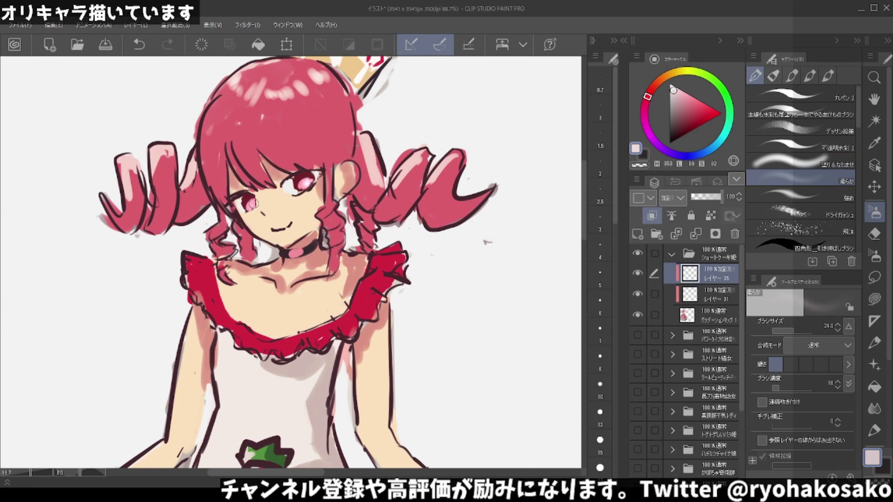
key(ctrl+z)
drag(249, 203, 253, 206)
click(713, 297)
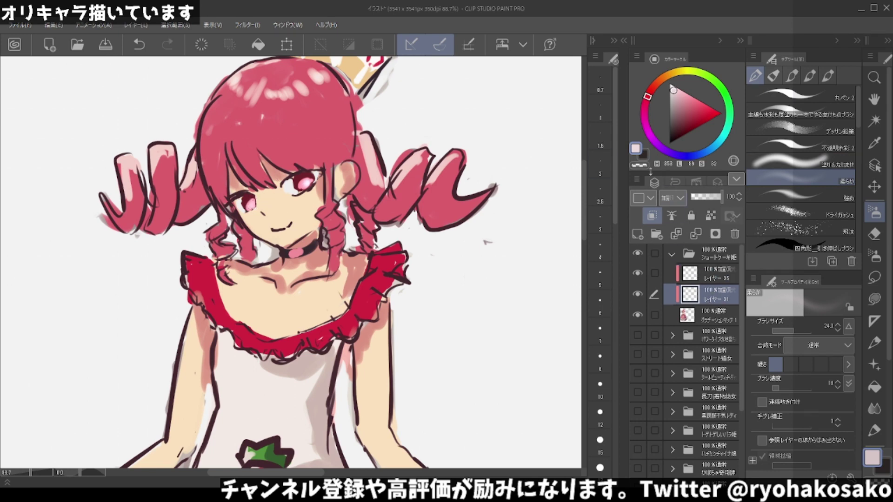
click(638, 234)
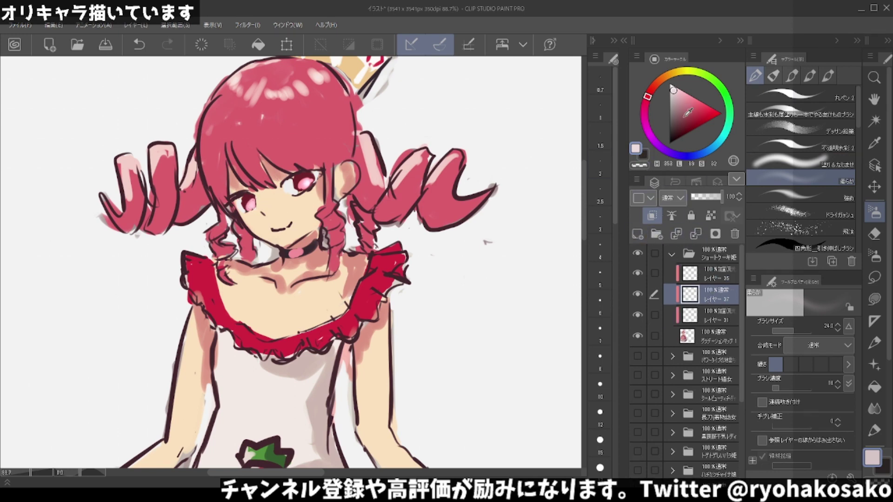
Paint dark red detail over both eyes' highlights with the round pen.
drag(683, 119, 655, 129)
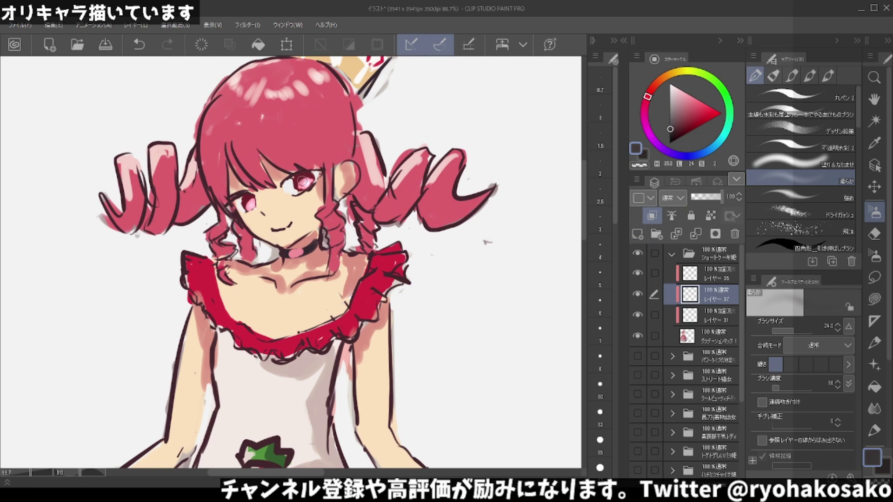
key(ctrl+z)
click(800, 95)
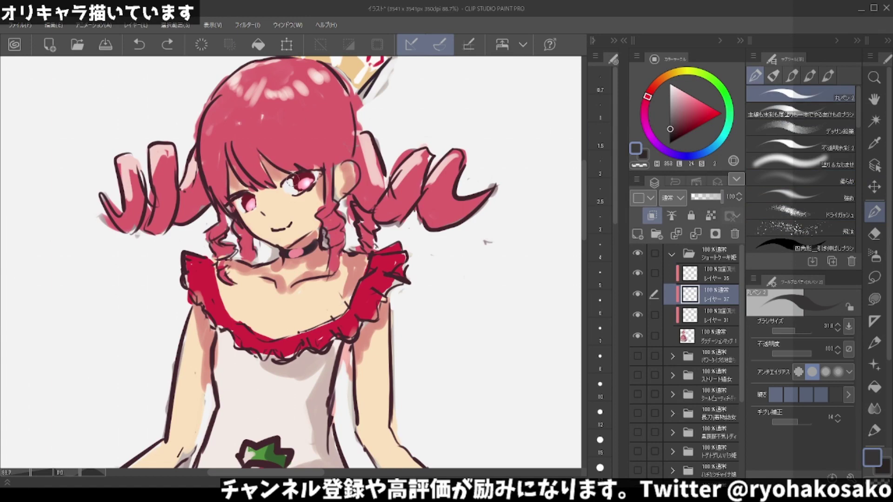
drag(302, 176, 305, 186)
key(ctrl+z)
click(689, 127)
drag(307, 176, 305, 181)
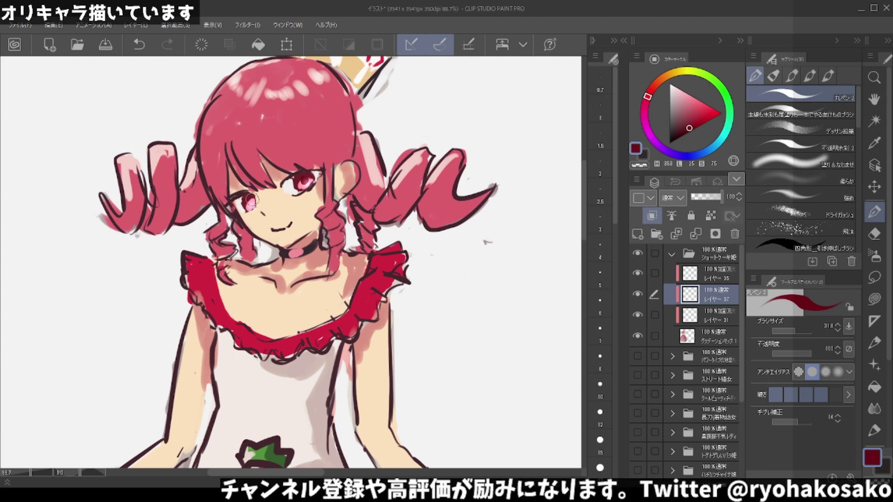
drag(249, 200, 250, 204)
Add small light pink highlight strokes to the right eye.
click(687, 99)
drag(686, 100, 675, 90)
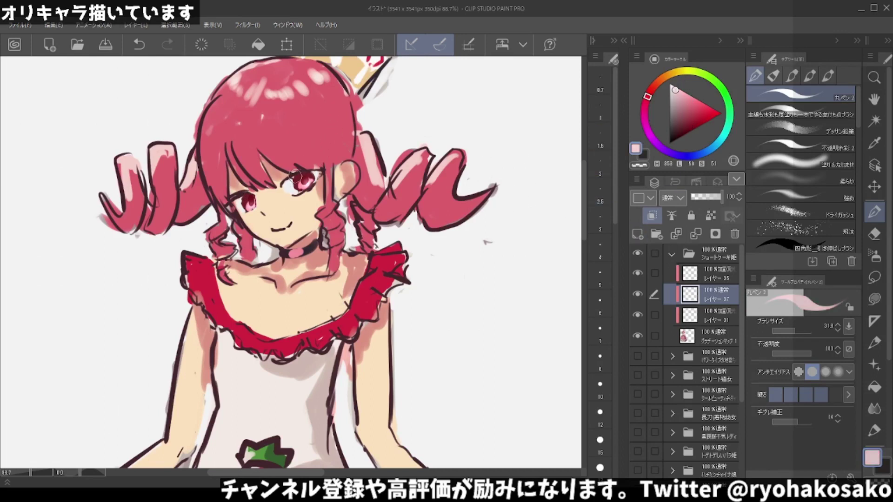
drag(300, 176, 296, 182)
drag(303, 183, 299, 189)
key(ctrl+z)
drag(293, 186, 295, 189)
On a new layer above レイヤー 37, try near-white highlights in both eyes, then undo them.
click(638, 234)
click(672, 88)
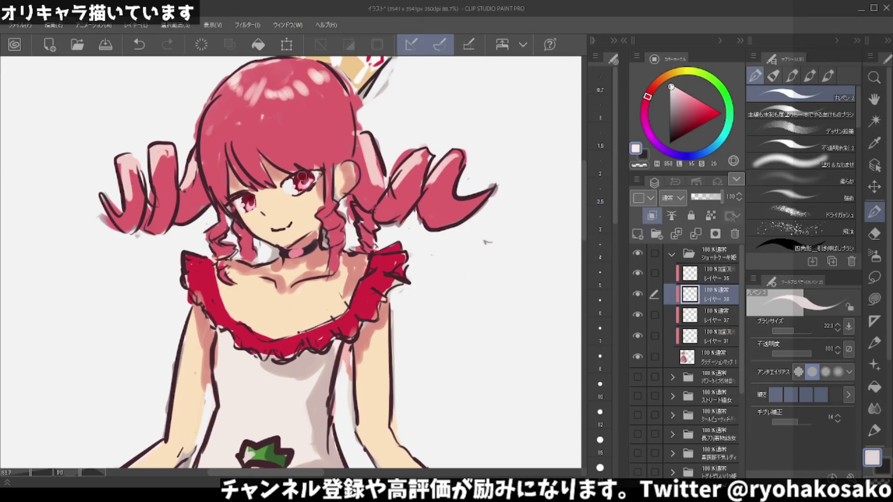
drag(296, 177, 305, 186)
key(ctrl+z)
drag(301, 176, 305, 180)
drag(247, 198, 253, 205)
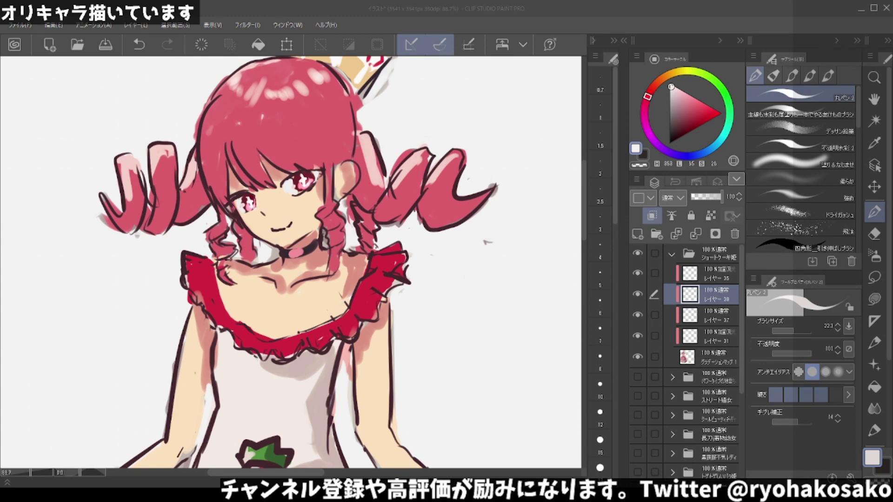
key(ctrl+z)
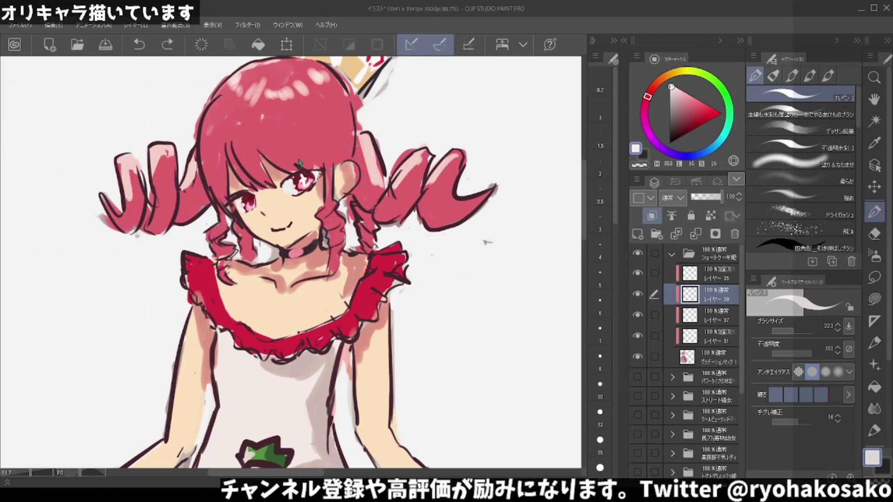
key(ctrl+z)
Set the layer to Add (Glow), paint a pink glow on the right iris and an X sparkle on the left.
click(671, 207)
click(677, 350)
click(702, 102)
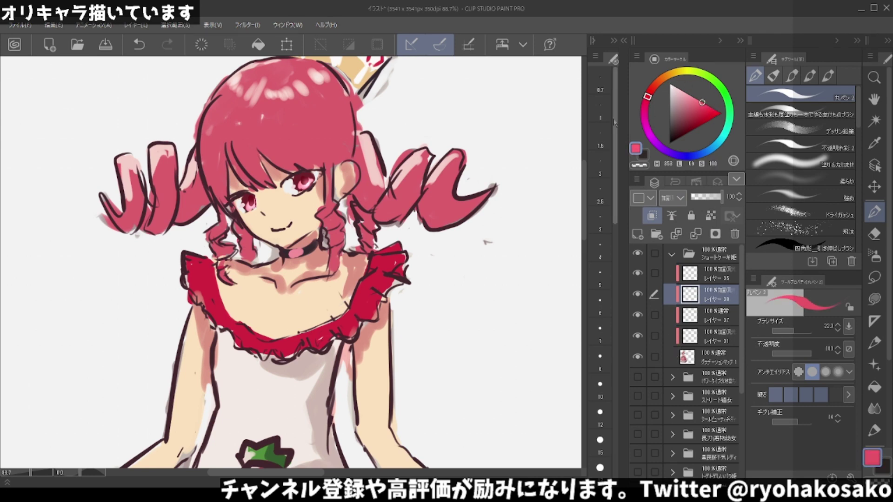
mouse_move(302, 174)
mouse_down()
mouse_move(305, 184)
mouse_move(305, 175)
mouse_up()
key(ctrl+z)
key(ctrl+z)
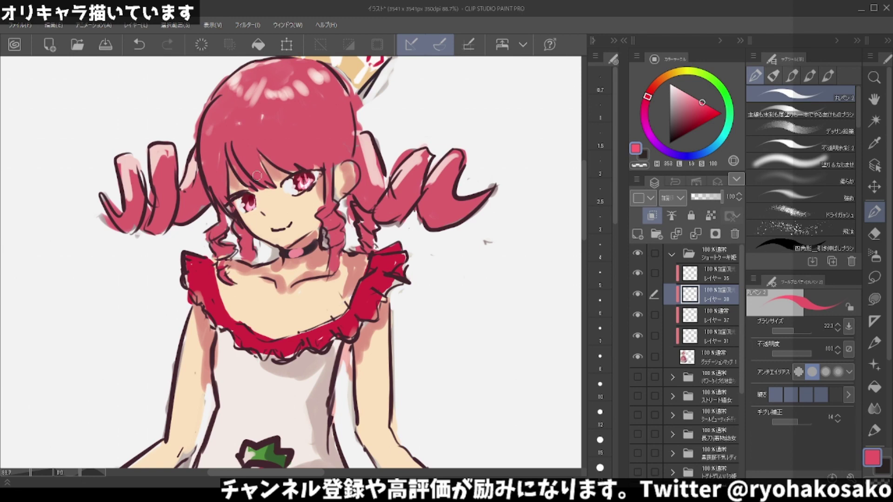
key(ctrl+z)
mouse_move(300, 181)
mouse_down()
mouse_move(305, 173)
mouse_move(300, 185)
mouse_up()
drag(245, 205, 255, 204)
key(ctrl+z)
Zoom the canvas in on the girl's face and shoulders, briefly switching windows.
scroll(321, 141, down, 1)
scroll(322, 141, down, 1)
scroll(322, 141, down, 1)
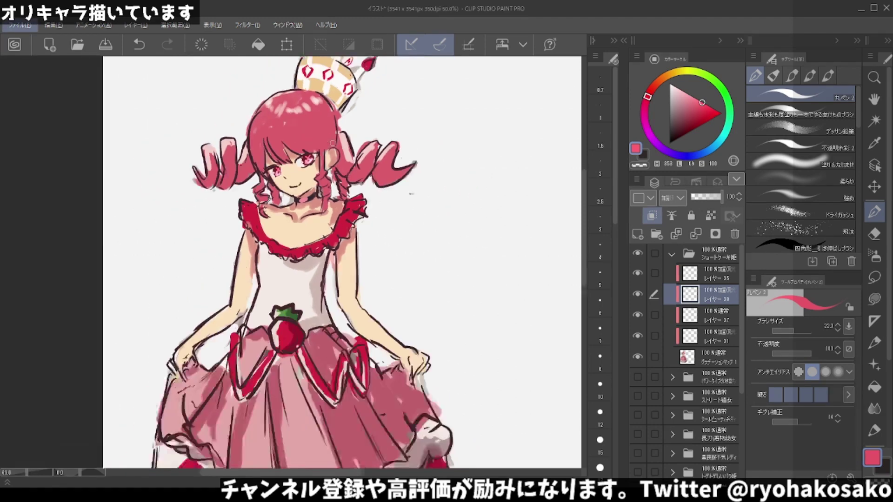
scroll(355, 145, down, 1)
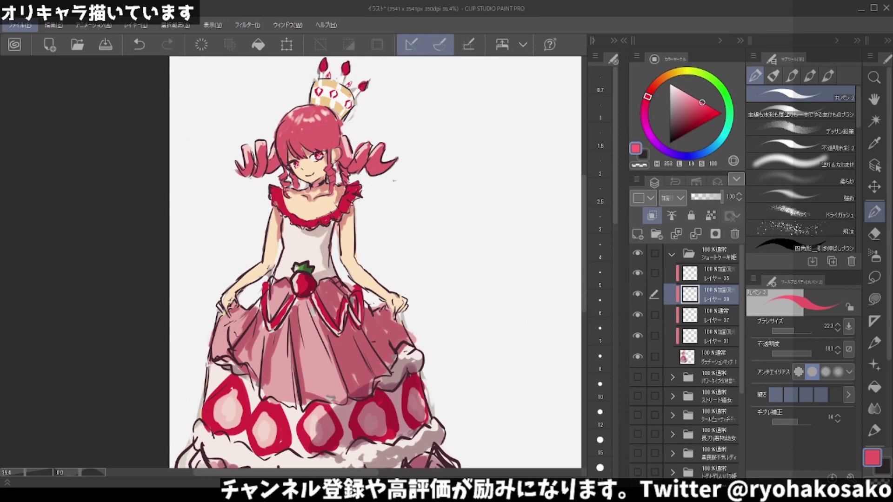
key(alt+Tab)
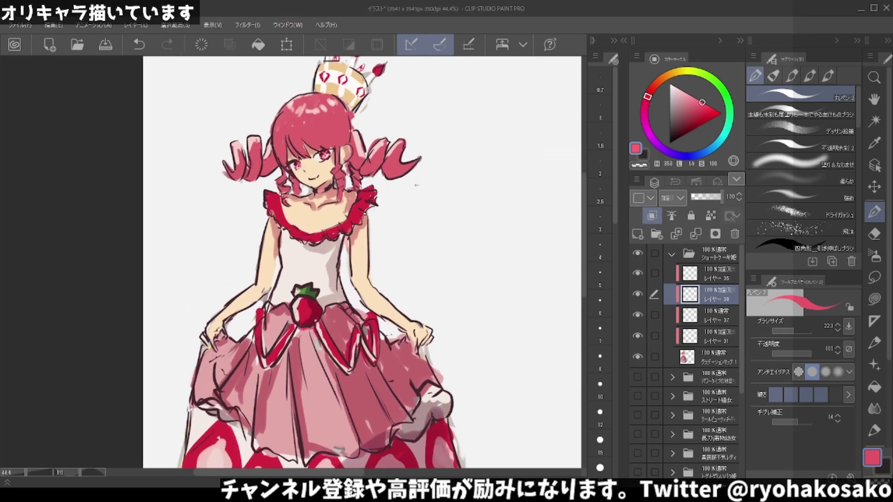
scroll(298, 158, up, 2)
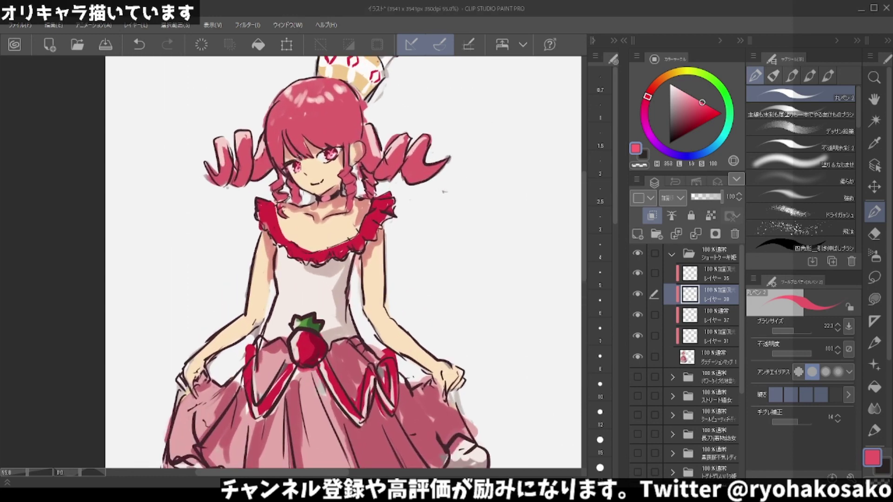
scroll(298, 158, up, 2)
Shrink the pen and paint two small white highlights in the right iris and one in the left.
scroll(298, 158, up, 3)
key(ctrl+z)
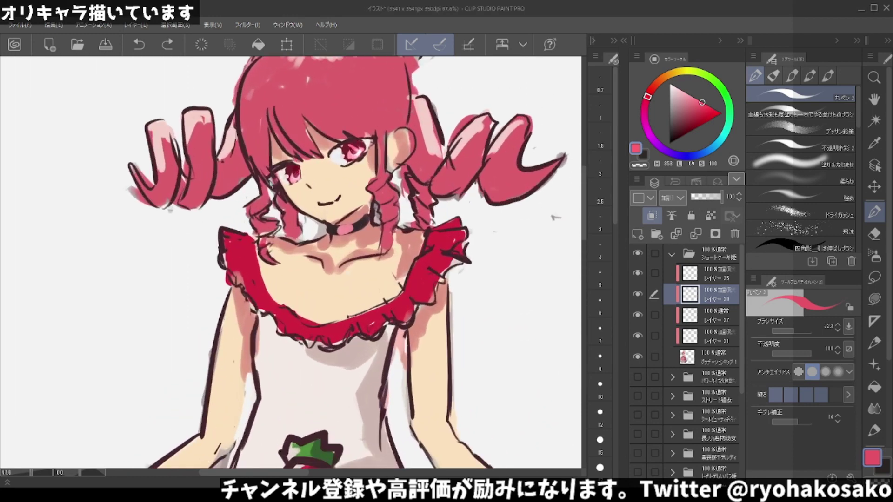
key(bracketleft)
key(bracketleft)
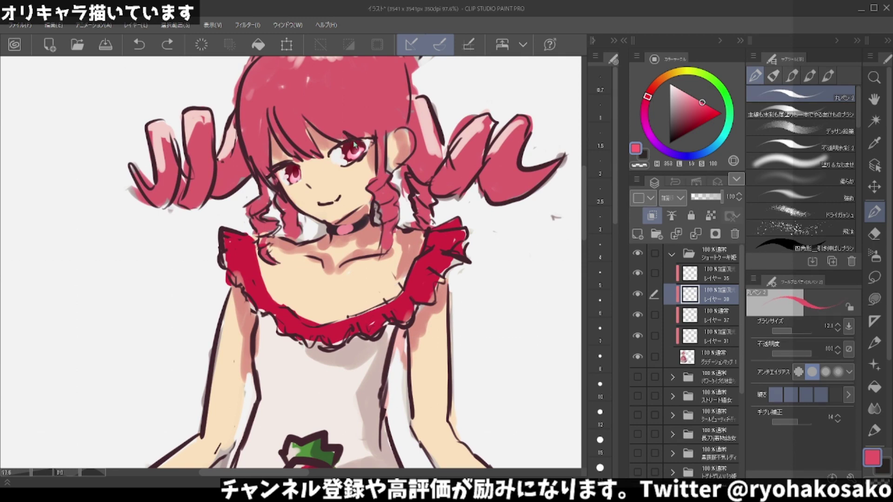
drag(354, 146, 358, 155)
key(ctrl+z)
drag(360, 148, 364, 142)
drag(355, 148, 352, 142)
drag(295, 184, 297, 170)
drag(296, 174, 297, 168)
Select the character's colouring layers together and merge them into one layer.
scroll(325, 138, down, 2)
scroll(292, 149, down, 2)
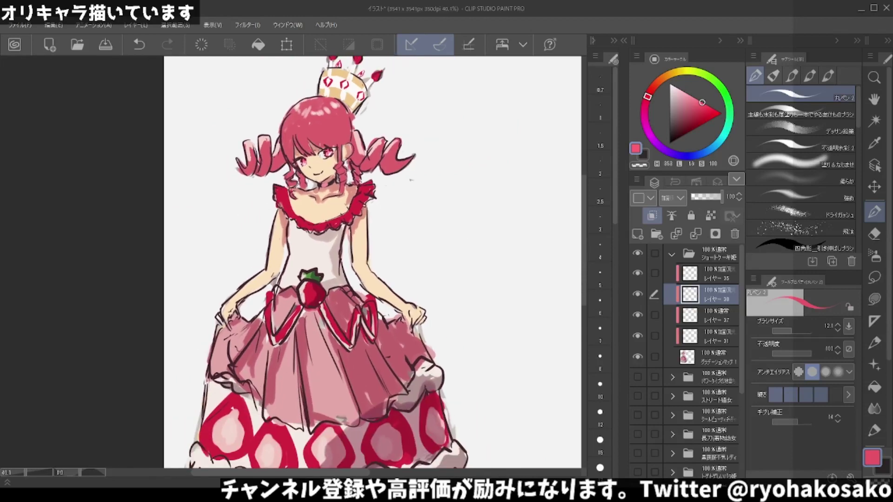
scroll(321, 145, up, 1)
scroll(321, 145, up, 1)
scroll(321, 145, up, 1)
scroll(321, 145, up, 1)
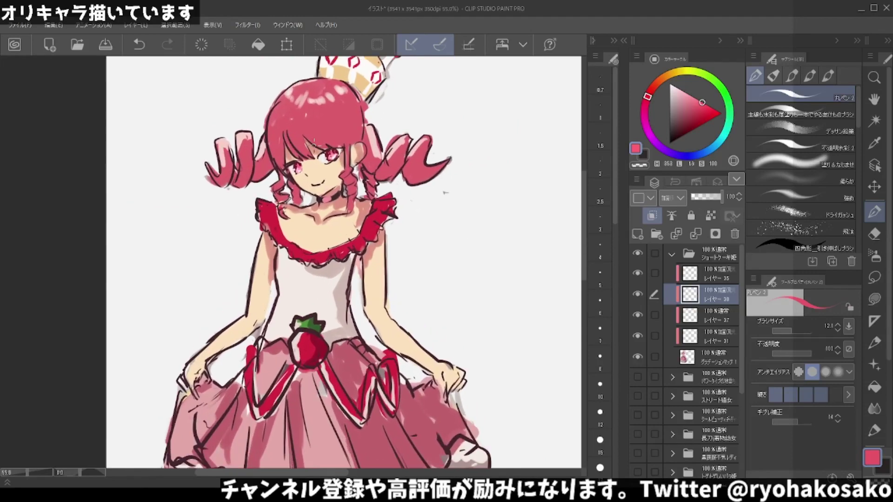
scroll(309, 143, up, 1)
click(704, 278)
shift+click(703, 355)
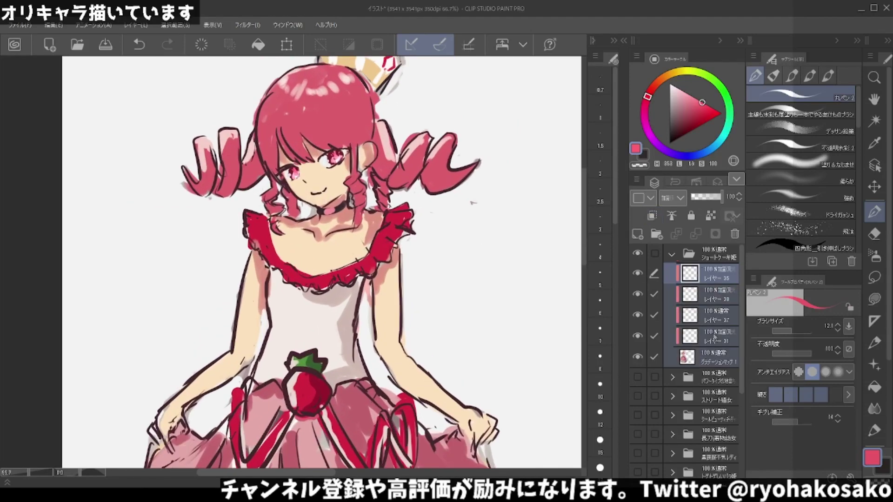
key(shift+alt+e)
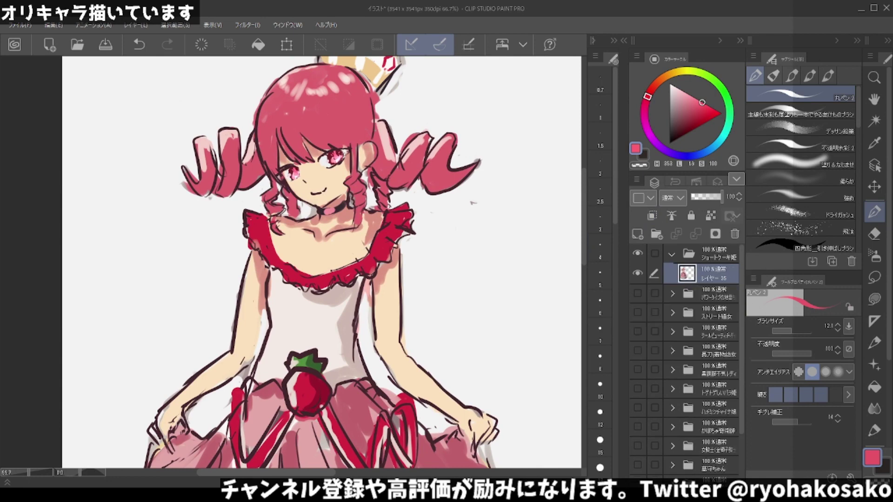
Undo the merge, darken the right iris red, re-merge the layers and sample the dark maroon line colour.
scroll(301, 150, up, 2)
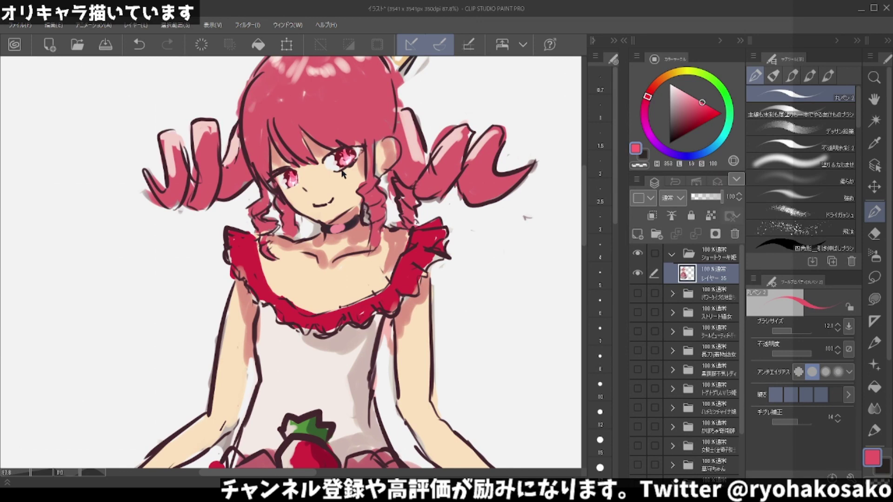
key(ctrl+z)
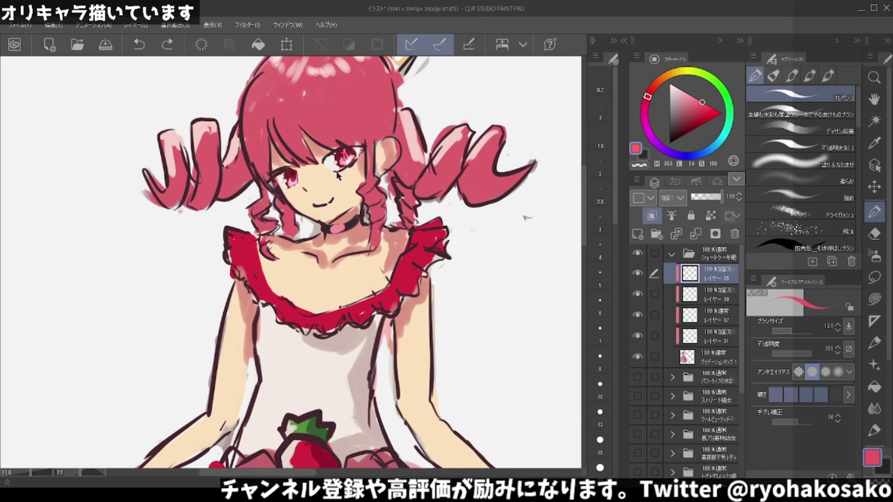
drag(347, 151, 346, 164)
shift+click(695, 357)
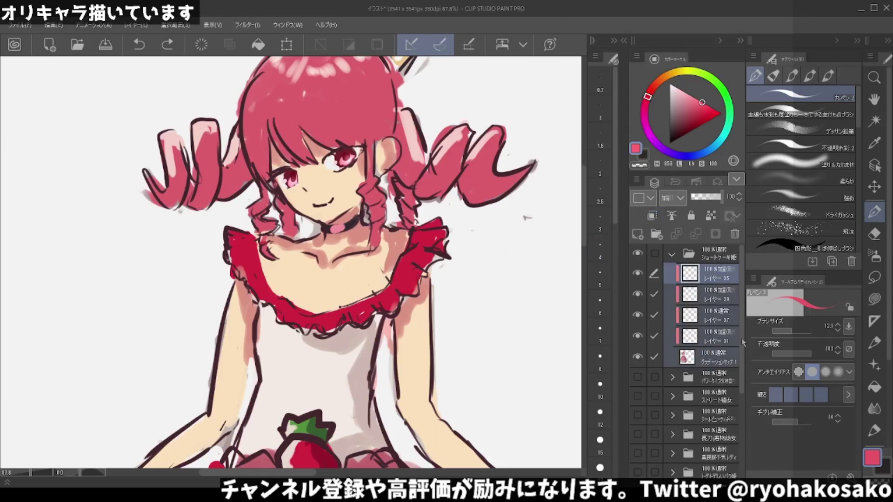
key(shift+alt+e)
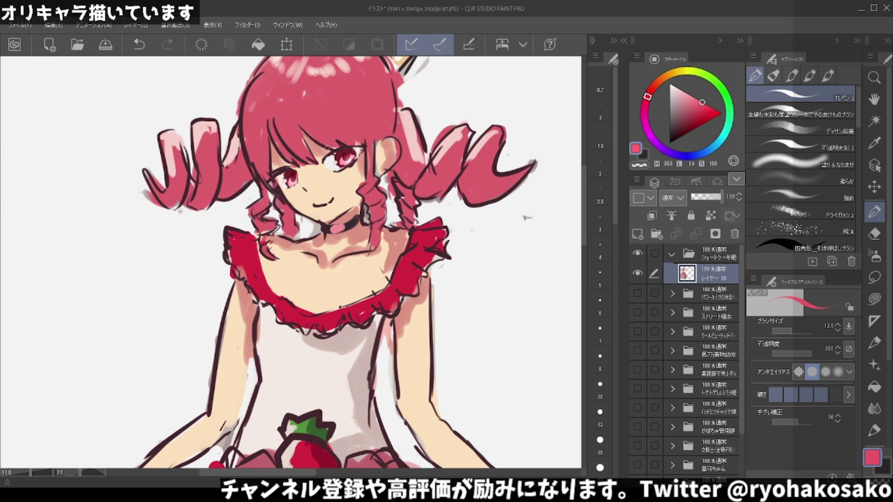
alt+click(285, 166)
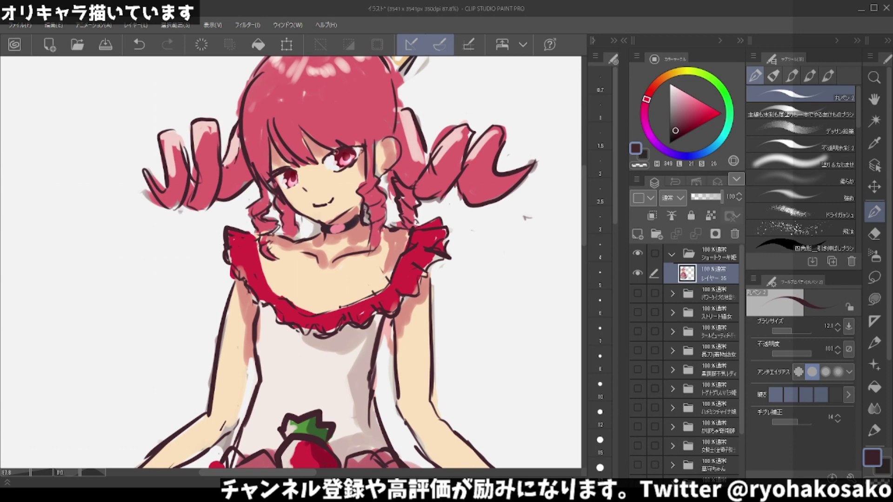
Redraw the upper eyelid and outer eye corner in dark maroon with a larger brush.
key(ctrl+z)
alt+click(286, 164)
key(bracketright)
drag(326, 158, 366, 146)
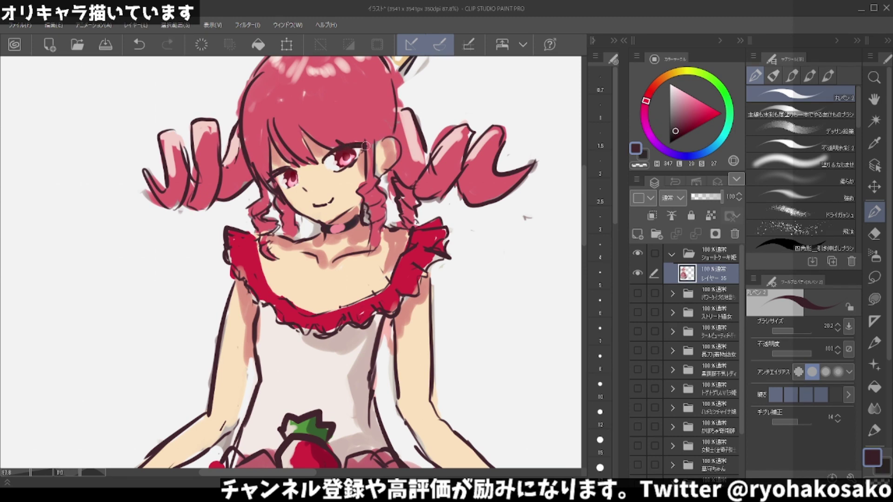
key(ctrl+z)
drag(366, 143, 364, 164)
Sample skin, hair and pink colours from the face, ending on pale lilac-pink.
alt+click(279, 168)
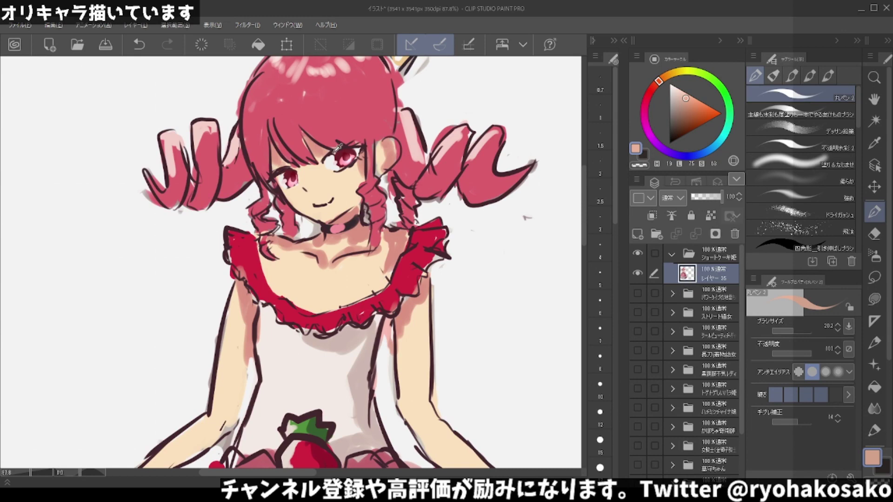
alt+click(339, 147)
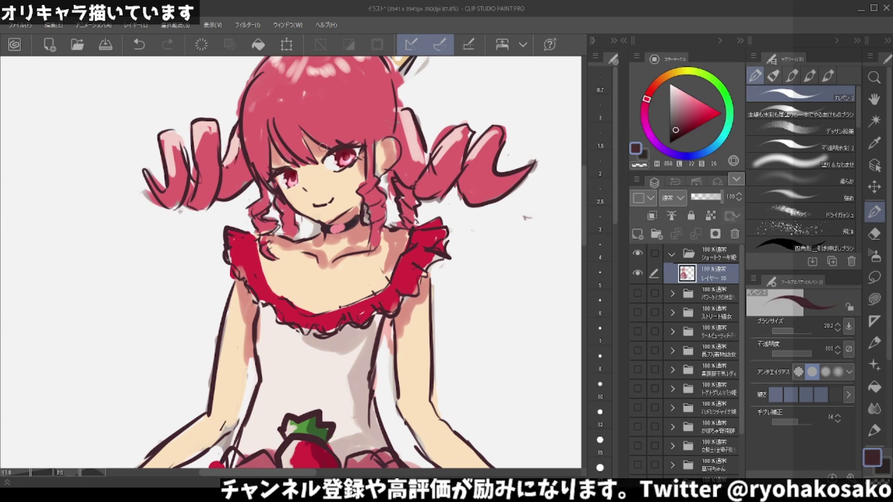
alt+click(339, 137)
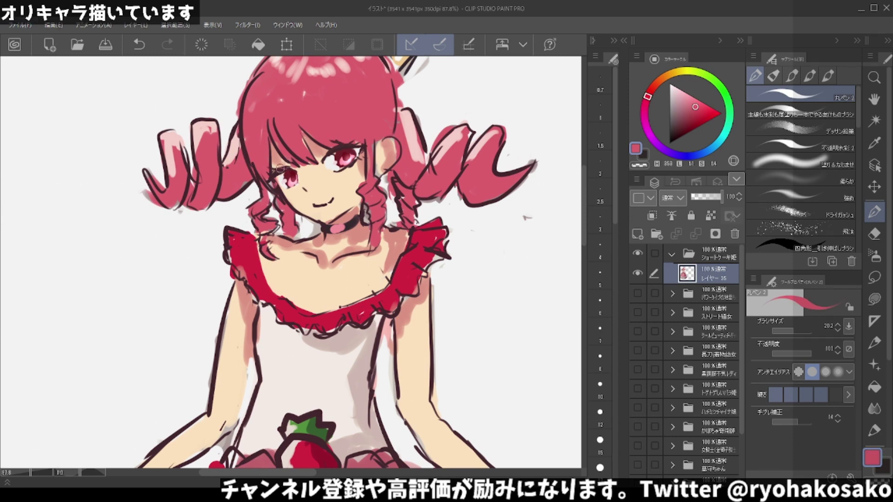
alt+click(289, 170)
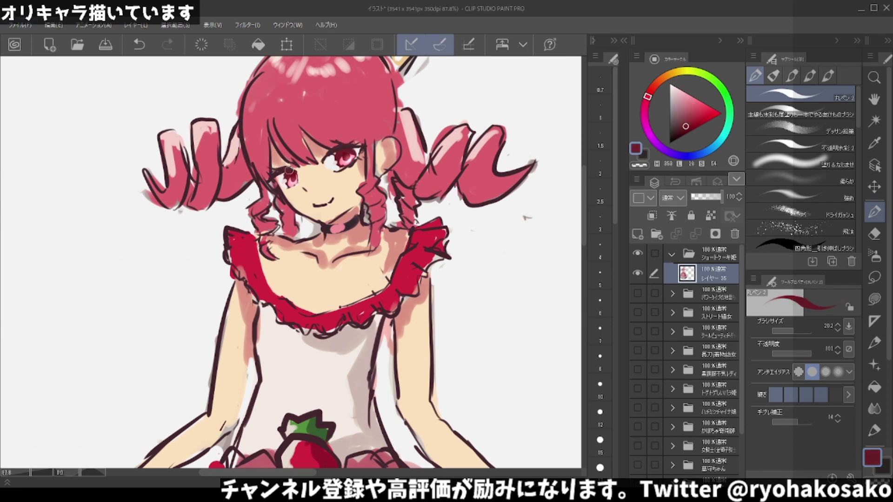
alt+click(293, 177)
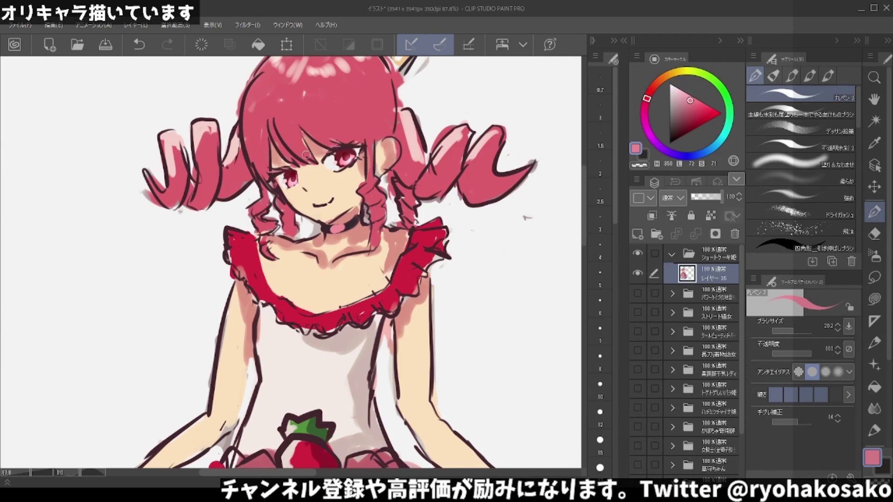
alt+click(332, 151)
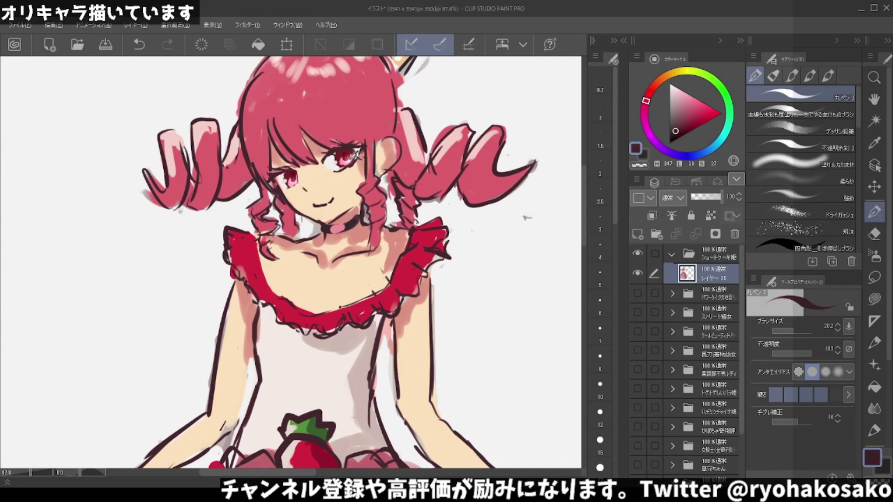
alt+click(354, 156)
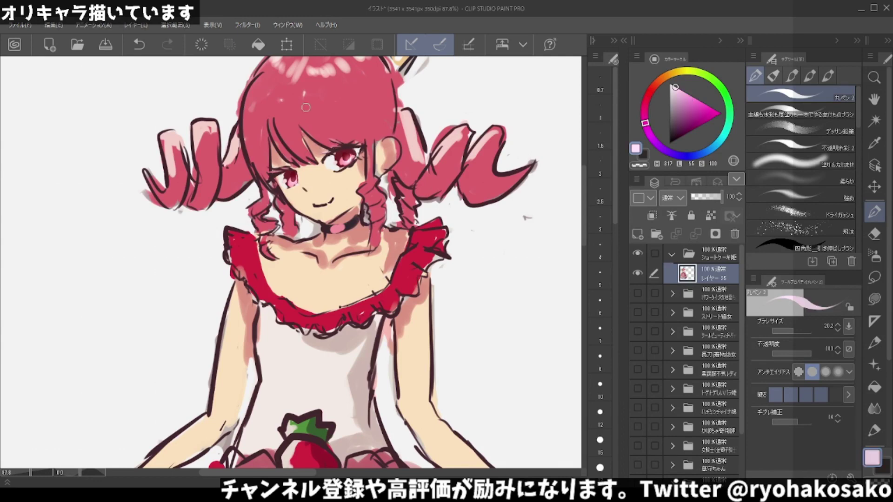
Zoom out to the full canvas and try tan strokes right of the girl's head, undoing them.
scroll(326, 140, down, 2)
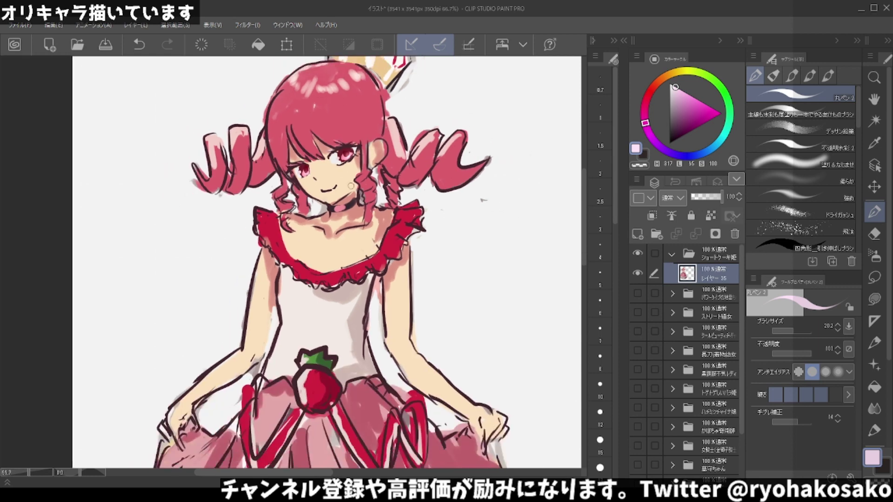
scroll(307, 158, down, 1)
scroll(279, 177, down, 1)
scroll(250, 193, down, 1)
scroll(251, 193, down, 1)
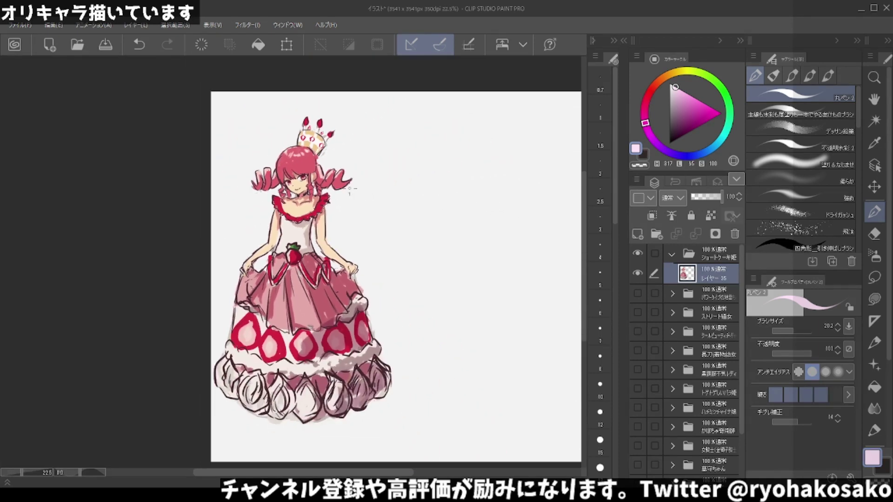
scroll(326, 191, up, 1)
scroll(389, 189, right, 2)
scroll(390, 190, right, 2)
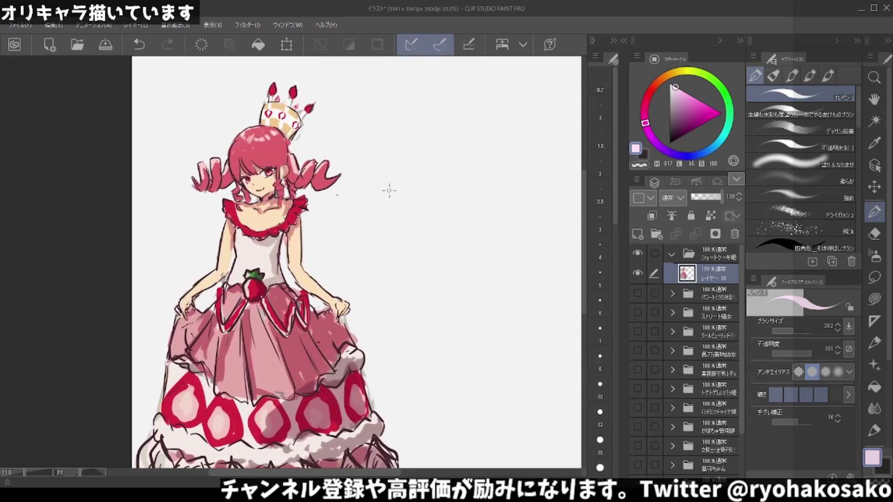
scroll(418, 193, down, 2)
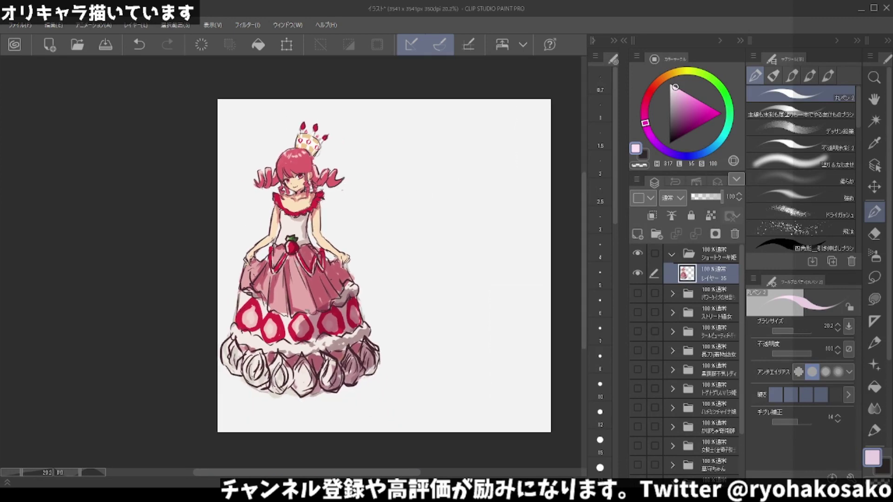
scroll(386, 205, down, 1)
scroll(390, 211, up, 1)
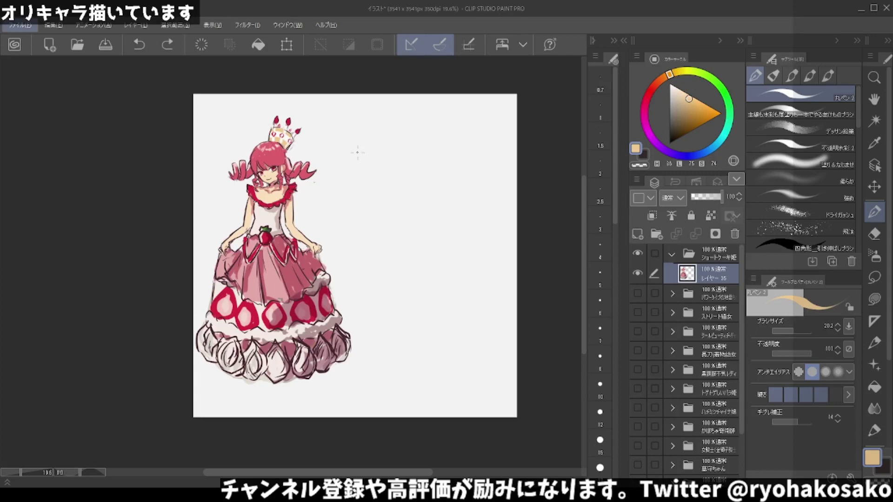
drag(353, 143, 356, 168)
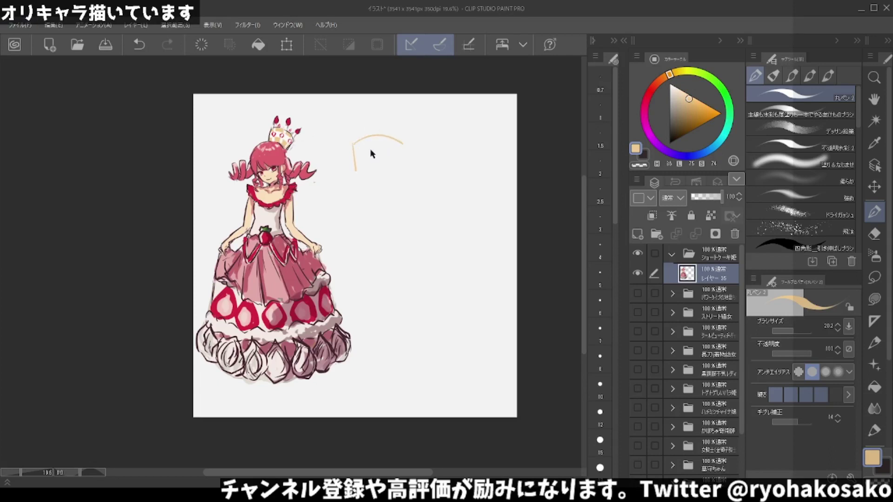
key(ctrl+z)
key(ctrl+z)
drag(400, 168, 393, 171)
key(ctrl+z)
key(ctrl+z)
key(ctrl+z)
key(ctrl+z)
key(ctrl+z)
Switch sketch colour and try vertical and curved strokes beside the head, undoing each.
key(c)
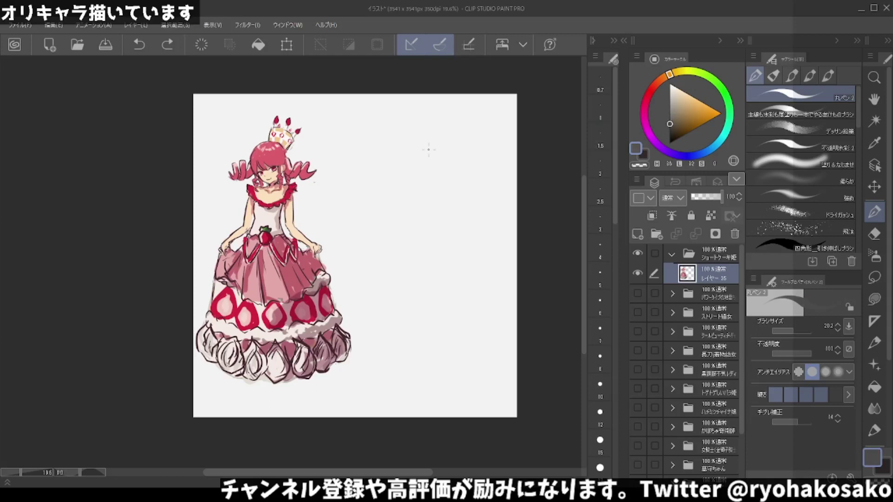
drag(337, 136, 347, 174)
key(ctrl+z)
mouse_move(334, 138)
mouse_down()
mouse_move(341, 175)
mouse_move(366, 130)
mouse_move(395, 138)
mouse_up()
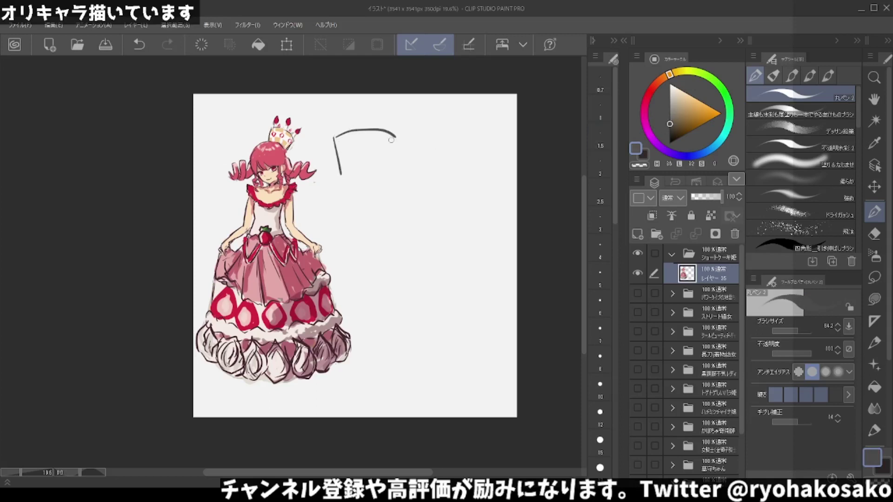
key(ctrl+z)
key(ctrl+z)
drag(329, 140, 397, 147)
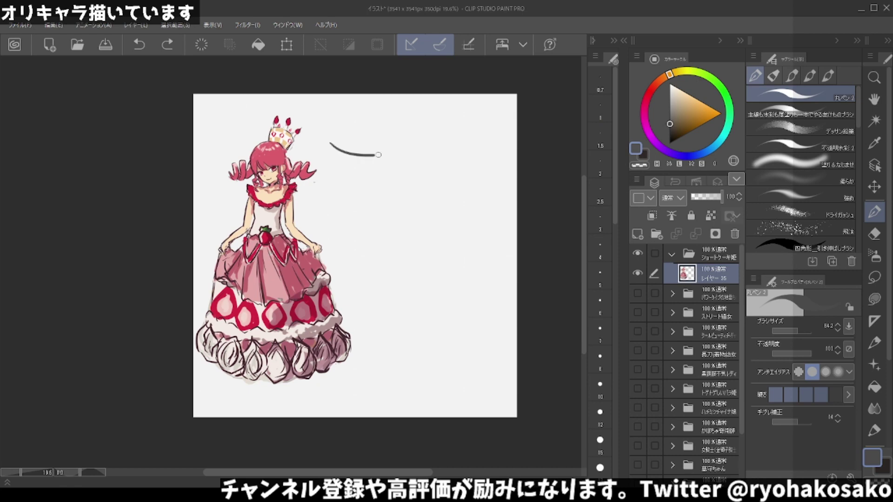
key(ctrl+z)
key(ctrl+z)
scroll(360, 136, up, 1)
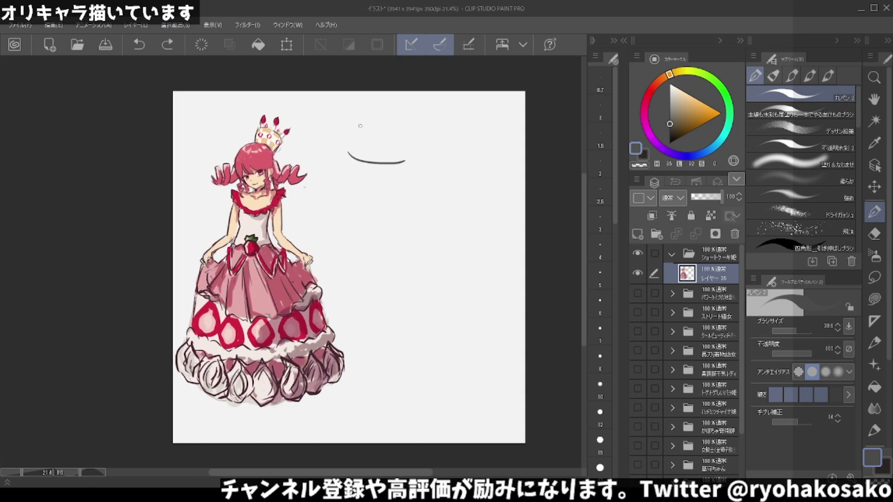
scroll(352, 137, up, 2)
Sketch the lower and upper curves of the cake's top beside the girl.
scroll(353, 136, up, 1)
key(ctrl+z)
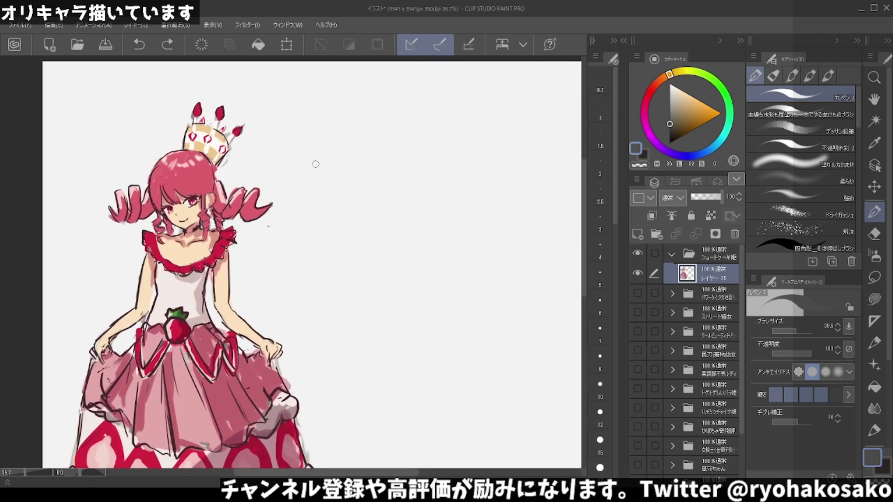
drag(345, 198, 419, 188)
key(ctrl+z)
key([)
drag(349, 181, 424, 181)
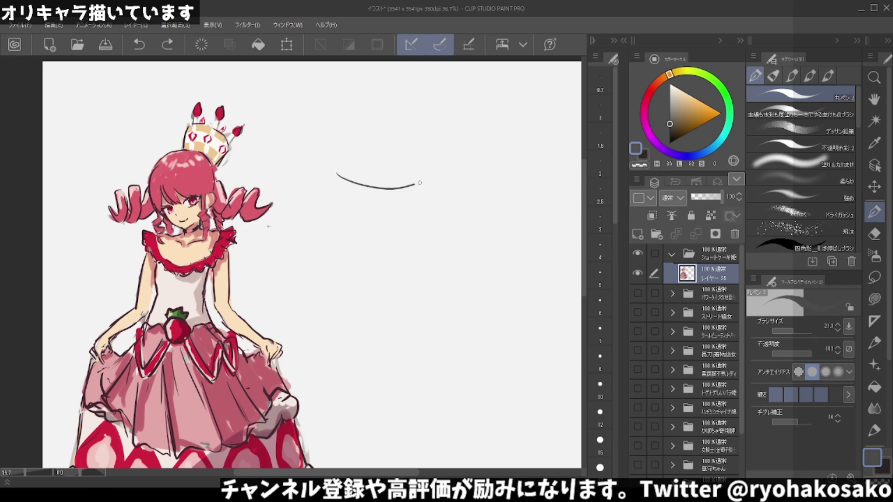
drag(372, 166, 428, 177)
Draw the cake's left and right sides and its bottom curve.
drag(333, 172, 344, 221)
key(ctrl+z)
key(ctrl+z)
drag(336, 174, 342, 224)
drag(424, 182, 407, 224)
key(ctrl+z)
key(ctrl+z)
mouse_move(376, 244)
mouse_down()
mouse_move(409, 236)
mouse_move(343, 225)
mouse_up()
key(ctrl+z)
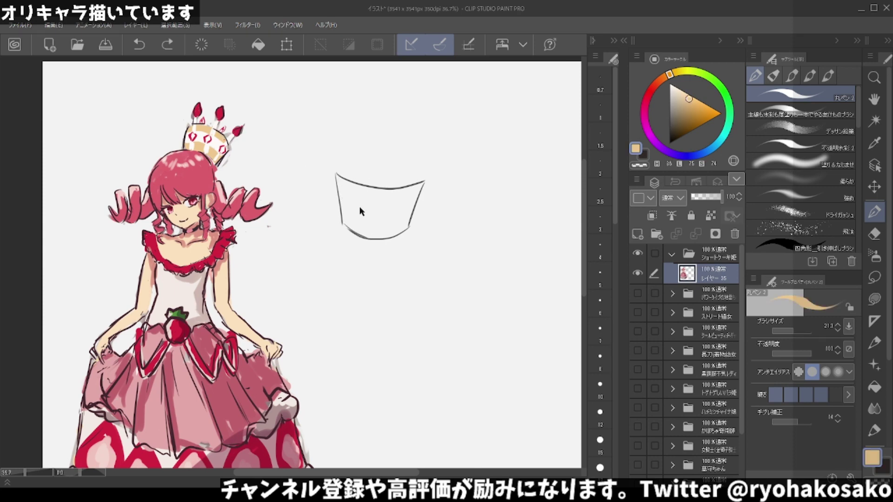
Fill the whole cup-shaped cake body with solid tan.
drag(337, 177, 342, 208)
key(ctrl+z)
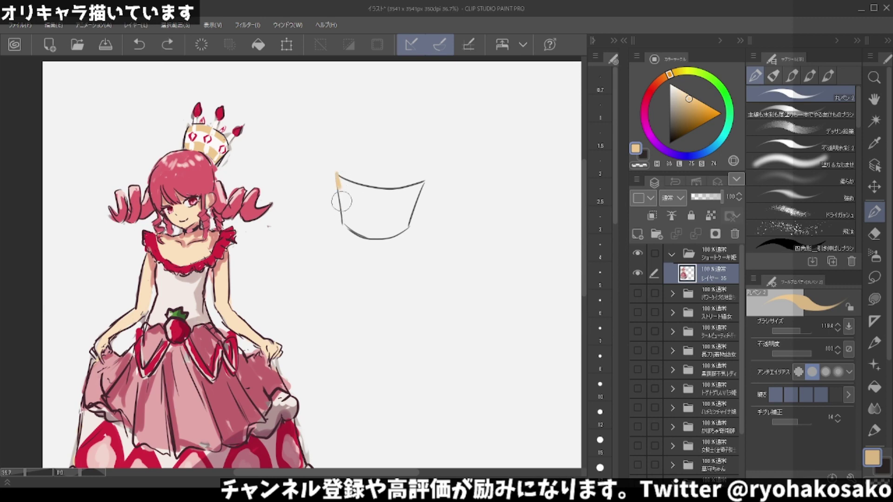
mouse_move(338, 174)
mouse_down()
mouse_move(397, 230)
mouse_move(353, 186)
mouse_move(409, 197)
mouse_move(402, 228)
mouse_up()
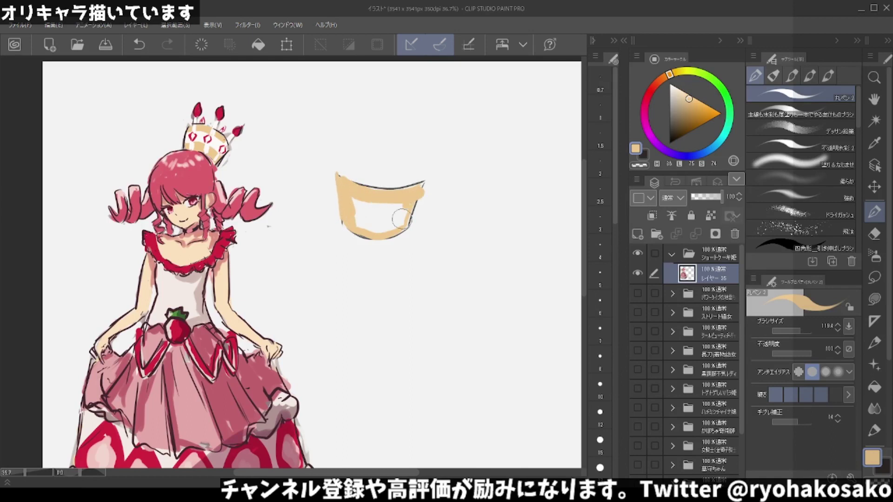
key(ctrl+z)
mouse_move(410, 186)
mouse_down()
mouse_move(352, 215)
mouse_move(398, 217)
mouse_move(370, 211)
mouse_move(403, 205)
mouse_move(343, 220)
mouse_up()
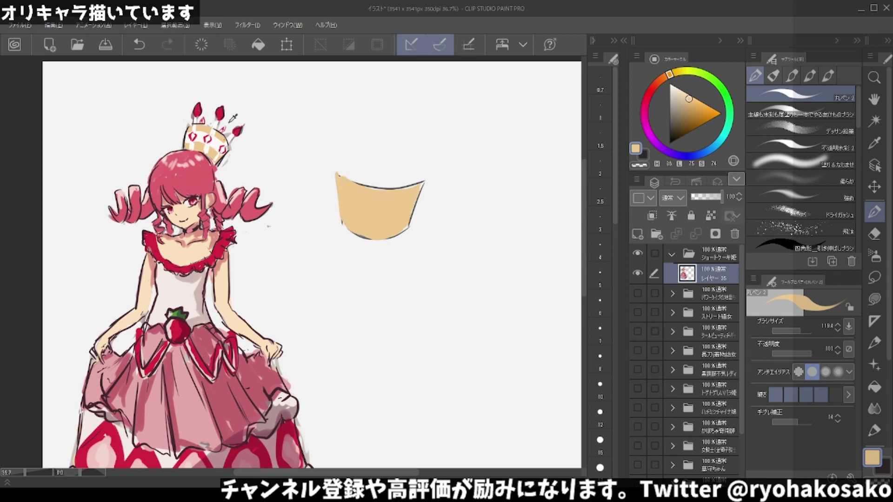
Pick near-white and try a white stripe down the cake's middle, undoing attempts.
alt+click(220, 119)
drag(377, 178, 372, 204)
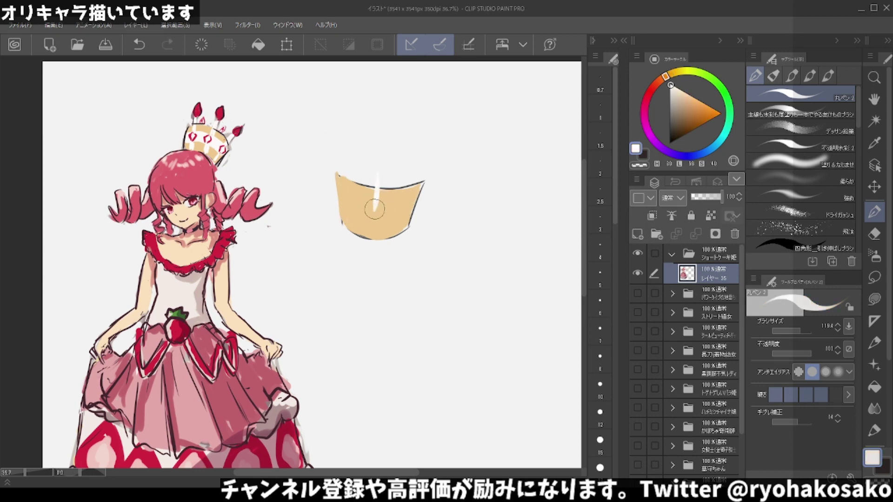
key(ctrl+z)
drag(379, 163, 378, 228)
key(ctrl+z)
drag(379, 164, 378, 228)
key(ctrl+z)
drag(381, 166, 378, 217)
key(ctrl+z)
Paint the middle white candle stripes rising above the cake's rim.
drag(381, 166, 376, 228)
key(ctrl+z)
drag(379, 169, 371, 240)
key(ctrl+z)
drag(379, 167, 375, 239)
key(ctrl+z)
drag(378, 165, 375, 235)
drag(384, 166, 378, 231)
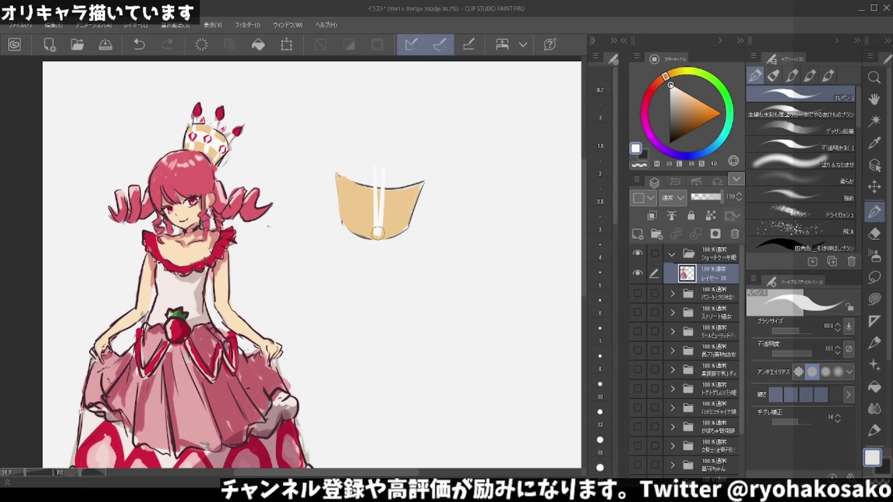
drag(378, 167, 376, 235)
Add a curved white band across the cake plus right and left white stripes.
mouse_move(344, 197)
mouse_down()
mouse_move(365, 215)
mouse_move(400, 213)
mouse_move(414, 201)
mouse_up()
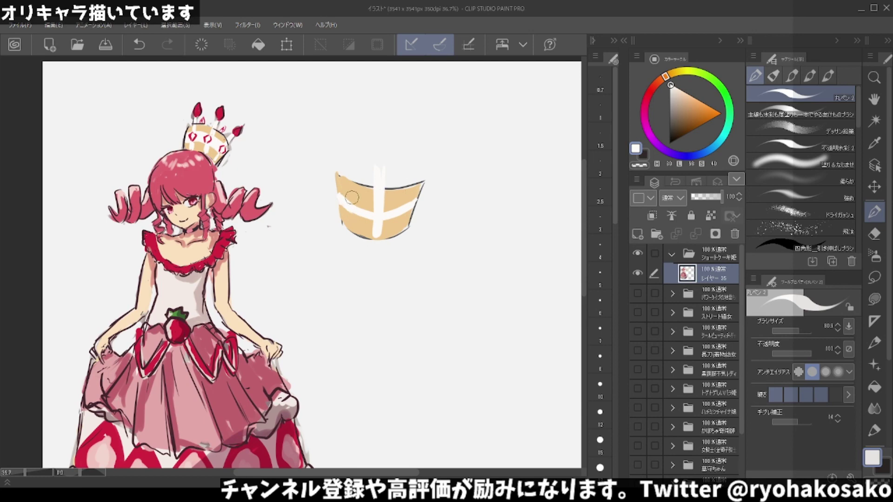
mouse_move(337, 191)
mouse_down()
mouse_move(372, 208)
mouse_move(415, 198)
mouse_move(344, 201)
mouse_up()
key(ctrl+z)
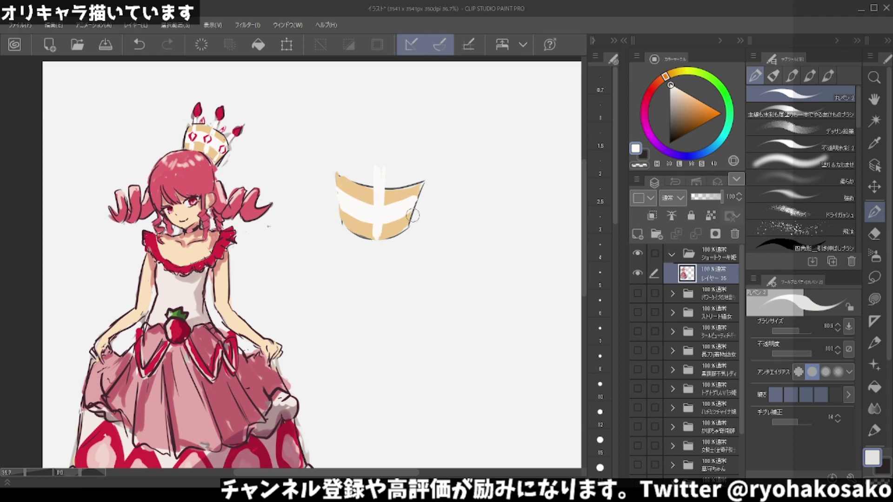
mouse_move(406, 233)
mouse_down()
mouse_move(418, 184)
mouse_move(401, 229)
mouse_up()
drag(420, 165, 403, 228)
drag(414, 168, 404, 222)
drag(343, 167, 355, 229)
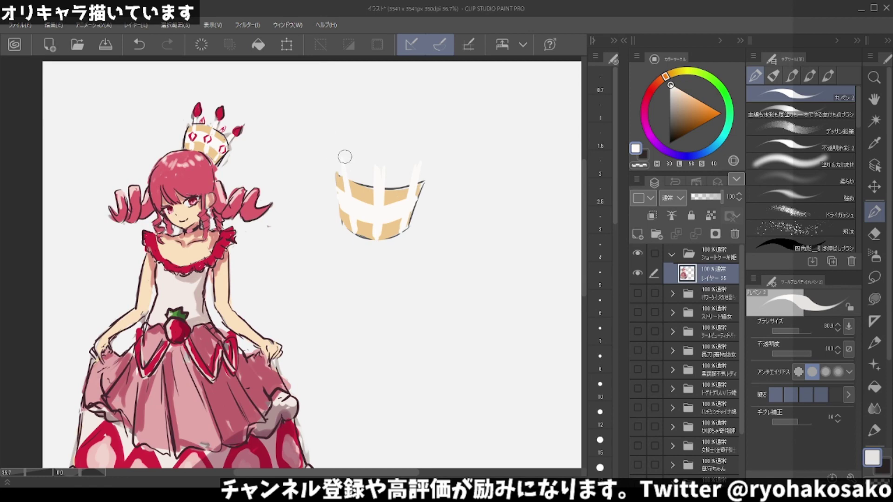
Eyedrop the crown's red and paint flames on the middle, right and left candles.
alt+click(224, 110)
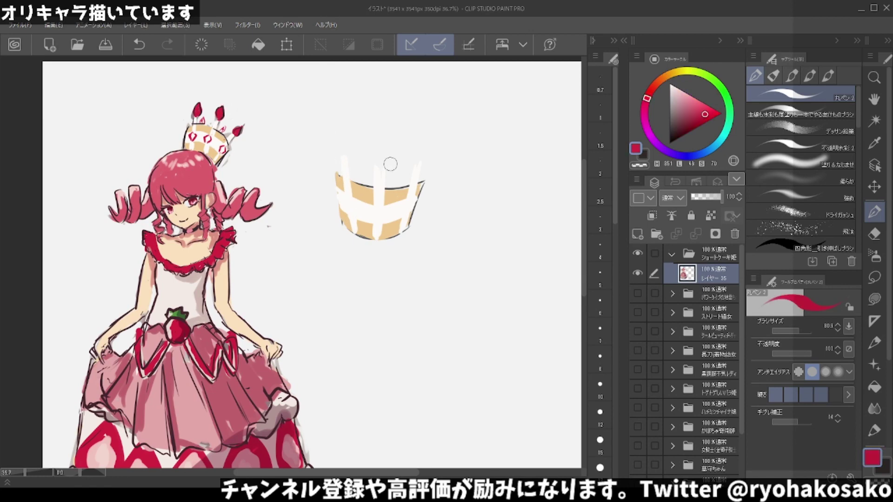
mouse_move(373, 164)
mouse_down()
mouse_move(381, 142)
mouse_move(385, 161)
mouse_up()
click(415, 166)
key(ctrl+z)
mouse_move(413, 159)
mouse_down()
mouse_move(420, 144)
mouse_move(420, 160)
mouse_up()
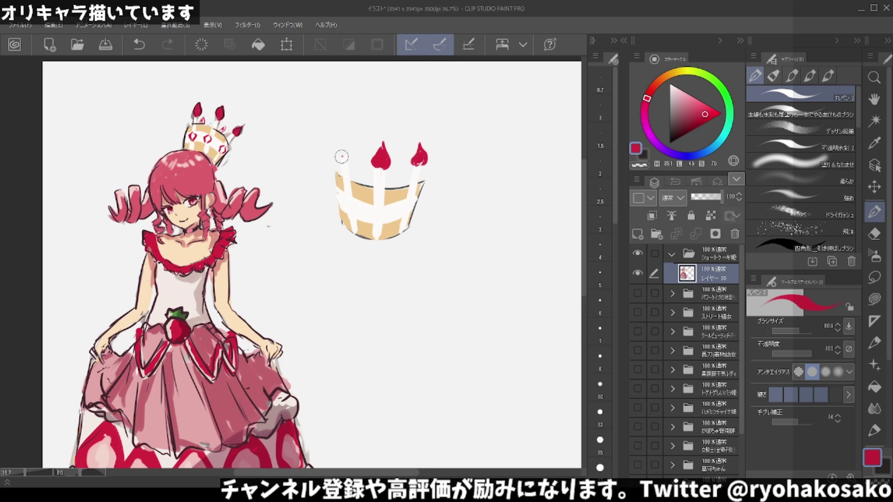
mouse_move(342, 156)
mouse_down()
mouse_move(343, 136)
mouse_move(344, 158)
mouse_up()
Resample red and try a red mark on the cake's white band, undoing it.
alt+click(339, 181)
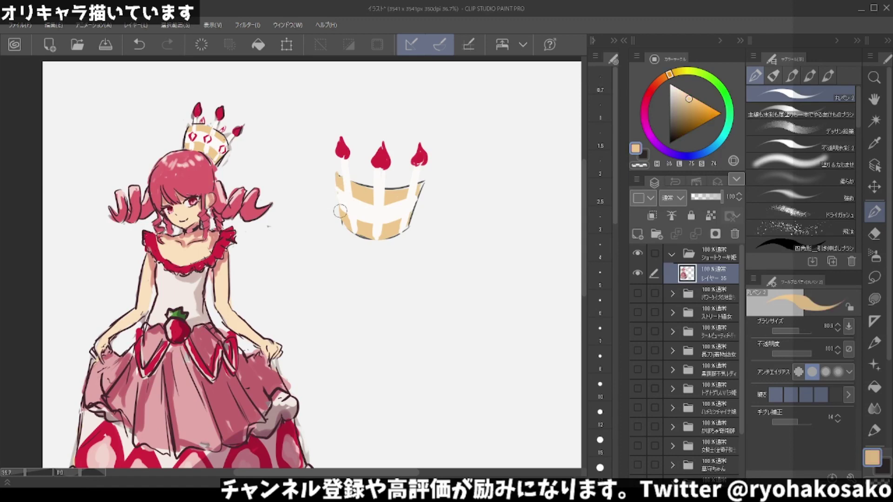
alt+click(352, 142)
mouse_move(347, 199)
mouse_down()
mouse_move(349, 212)
mouse_move(404, 215)
mouse_up()
key(ctrl+z)
key(ctrl+z)
key(ctrl+z)
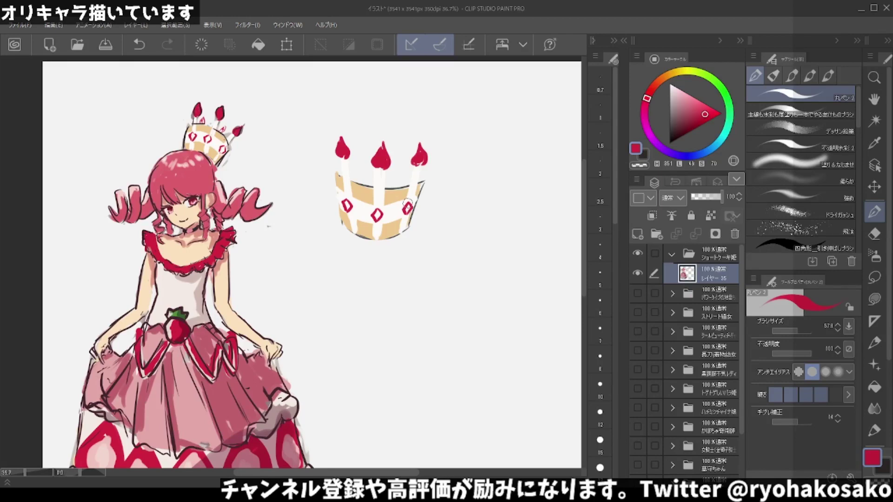
Lighten the eyedropped tan to brush the cake's top rim, then add a new raster layer.
scroll(387, 162, down, 5)
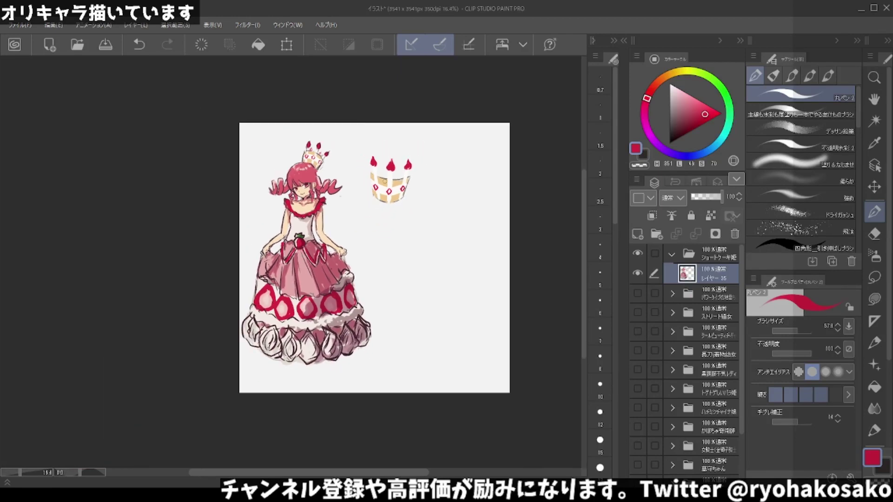
scroll(374, 174, up, 1)
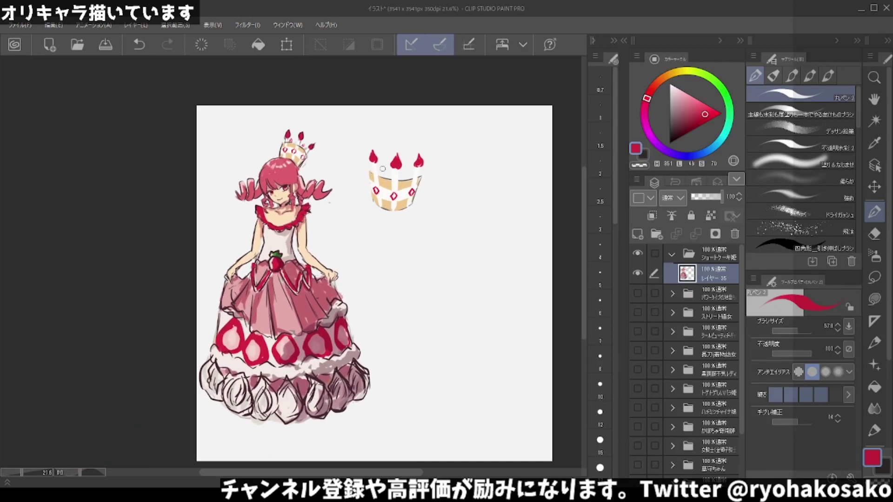
alt+click(385, 179)
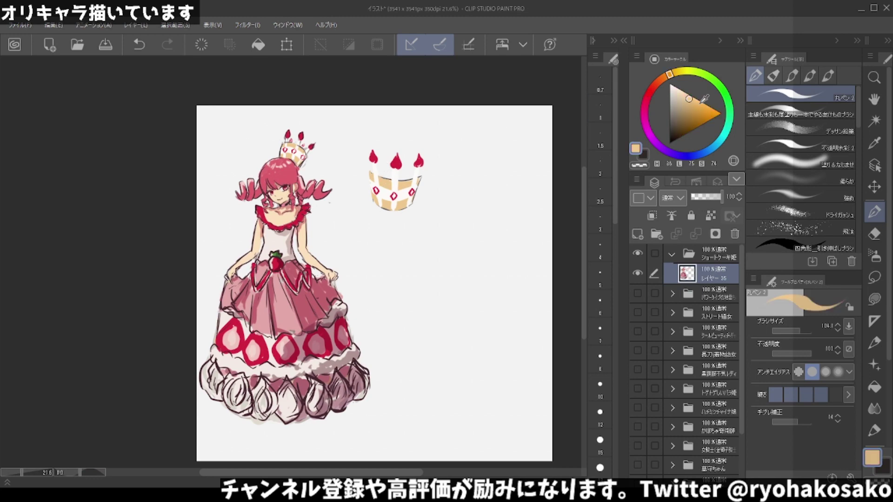
drag(689, 99, 680, 95)
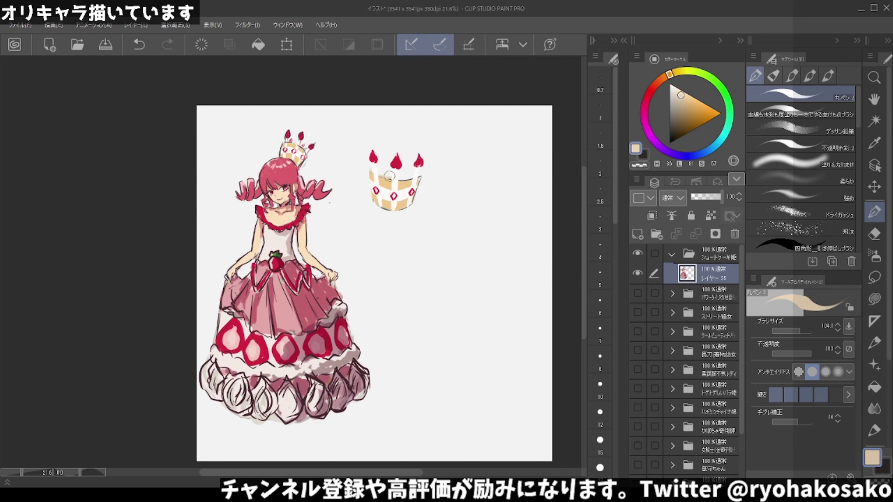
drag(402, 175, 412, 175)
drag(403, 176, 409, 174)
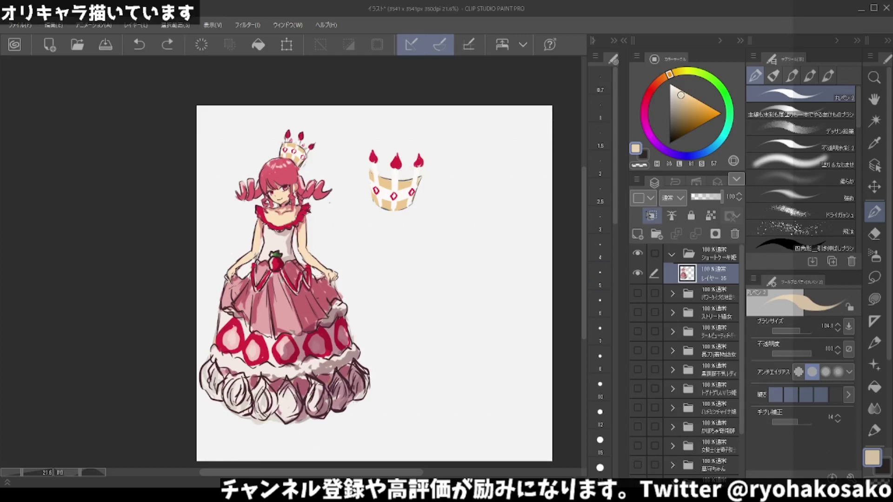
click(638, 234)
Move the new layer below the cake layer and paint cream across the cake top.
drag(706, 298, 705, 300)
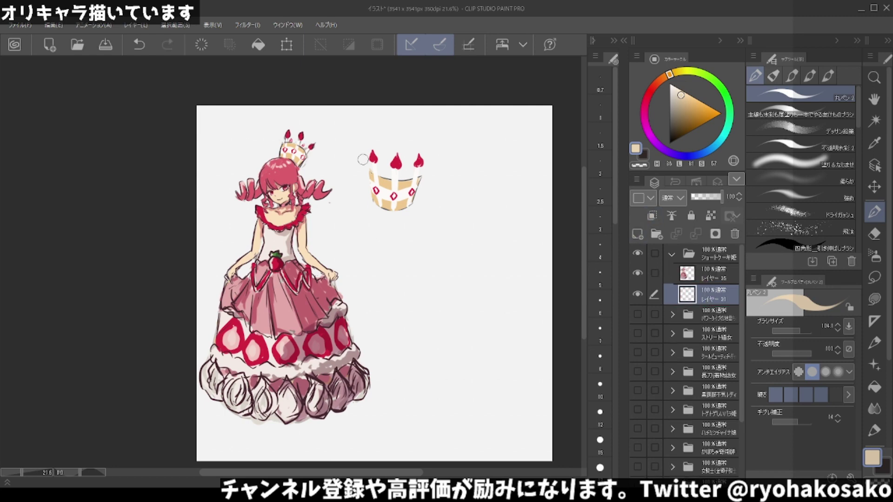
key(ctrl+z)
drag(380, 168, 419, 176)
mouse_move(398, 187)
mouse_down()
mouse_move(412, 180)
mouse_move(392, 173)
mouse_up()
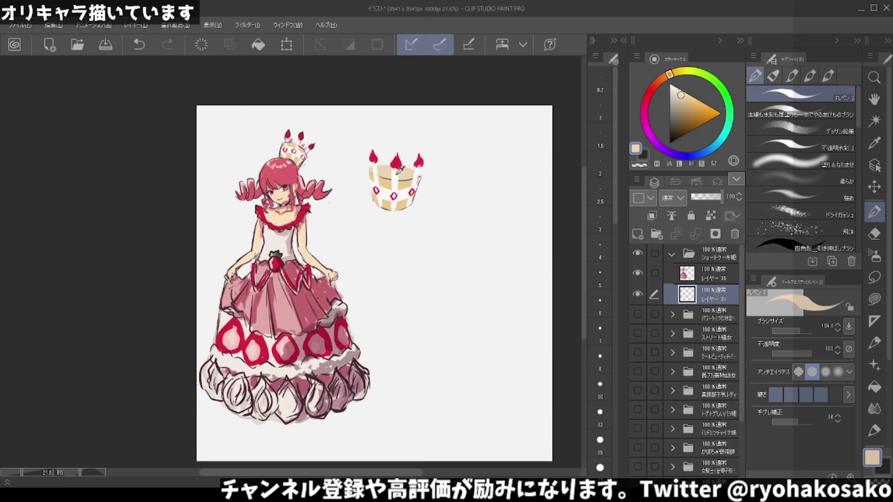
click(677, 88)
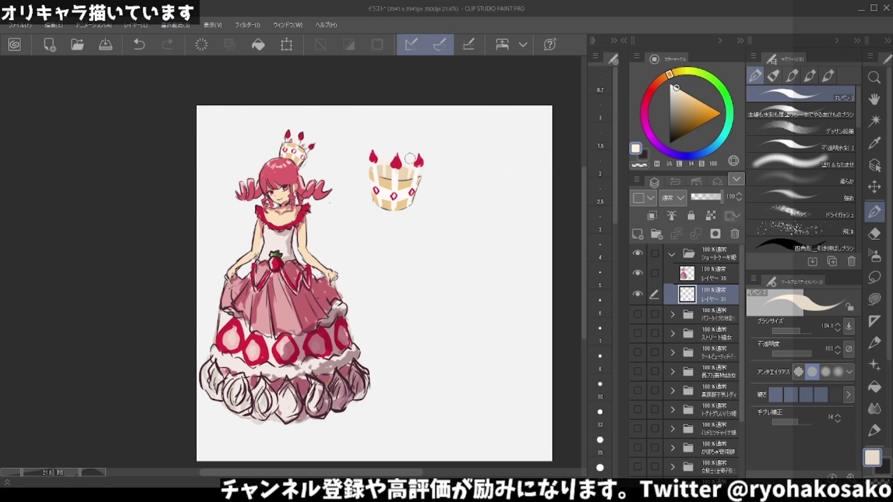
key(c)
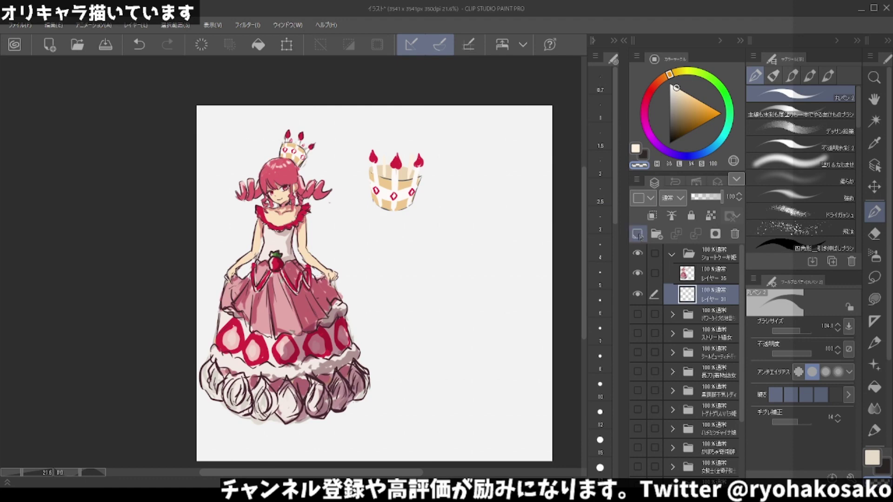
On the cake drawing layer, try pink touches near the flames, undoing them.
key(alt+bracketright)
alt+click(420, 159)
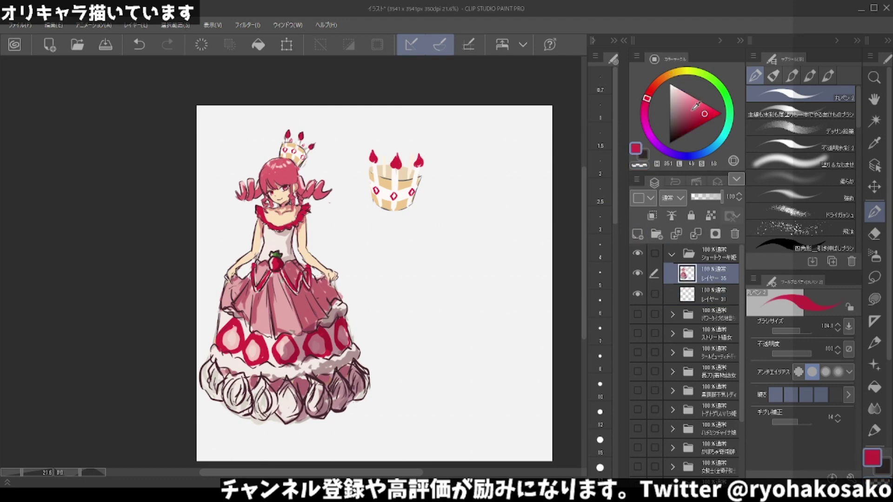
drag(411, 158, 415, 148)
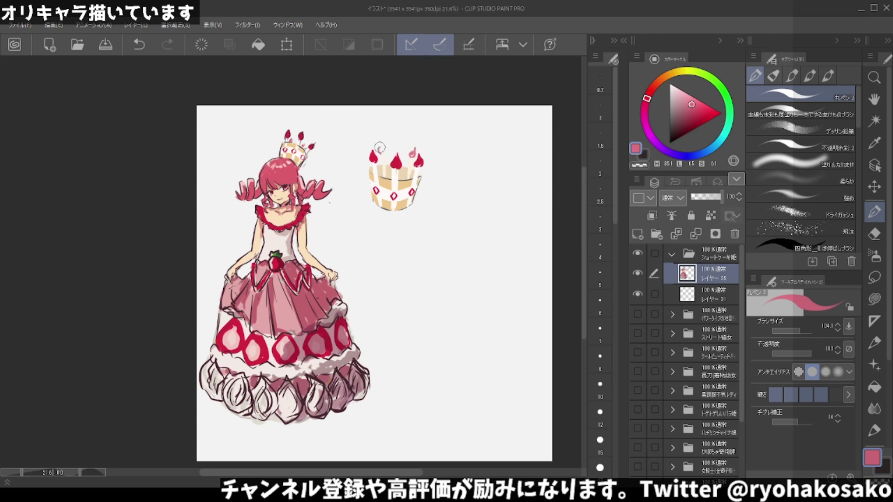
key(ctrl+z)
drag(379, 152, 399, 152)
alt+click(405, 164)
key(ctrl+z)
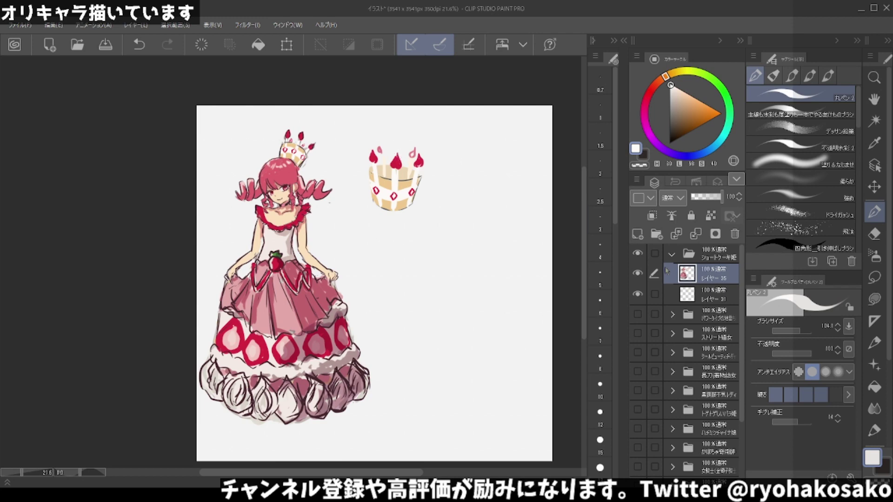
Return to the layer beneath the cake and pick a lighter pale beige.
click(700, 291)
alt+click(394, 171)
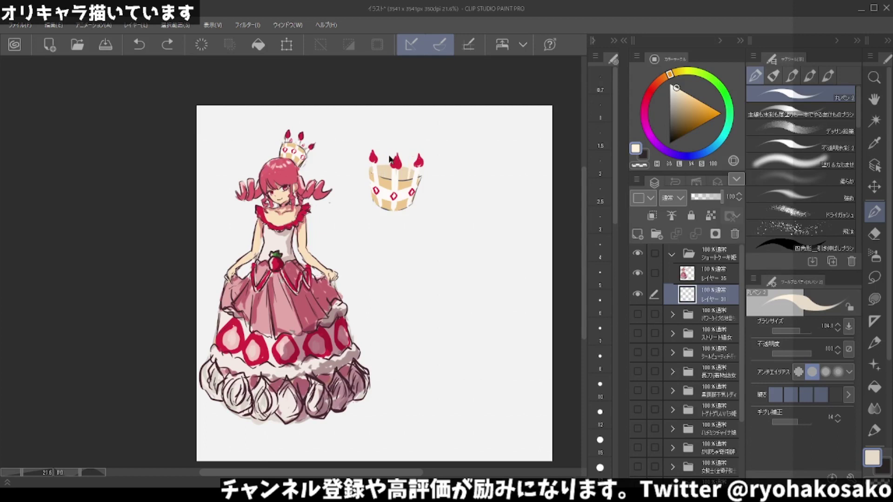
alt+click(400, 176)
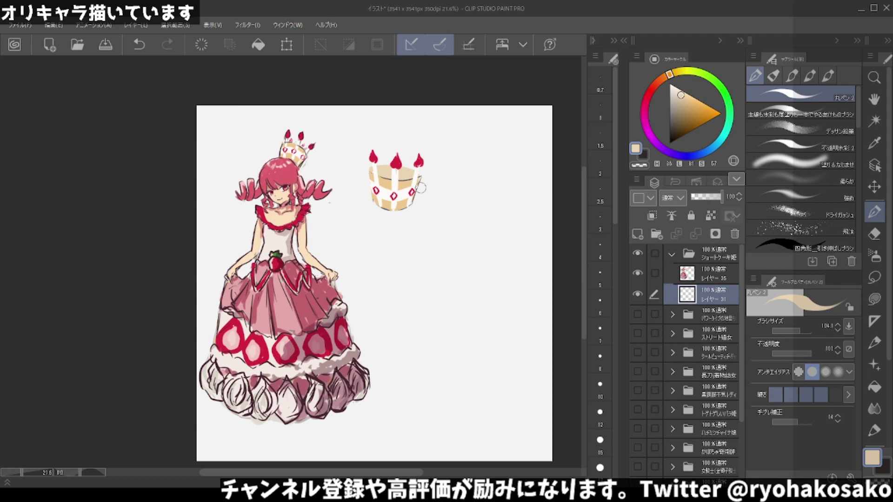
click(675, 87)
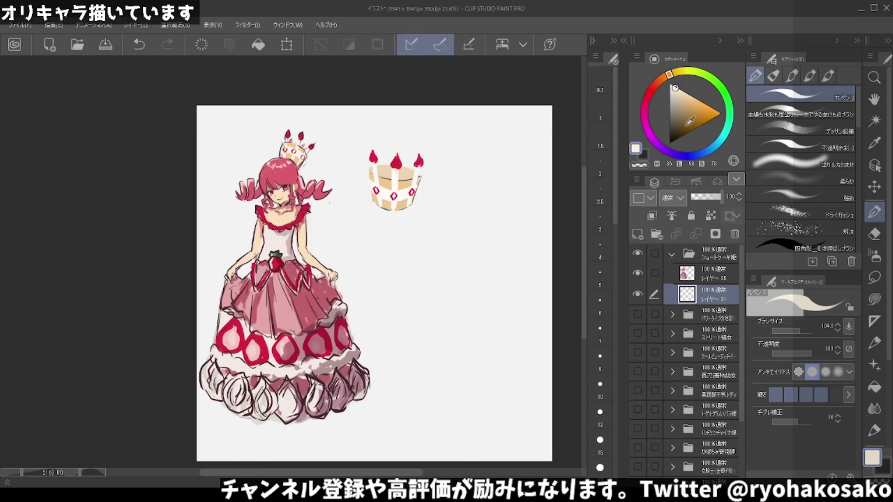
Pick a pink colour and touch up the cake crown's right candle flame.
click(647, 98)
click(682, 98)
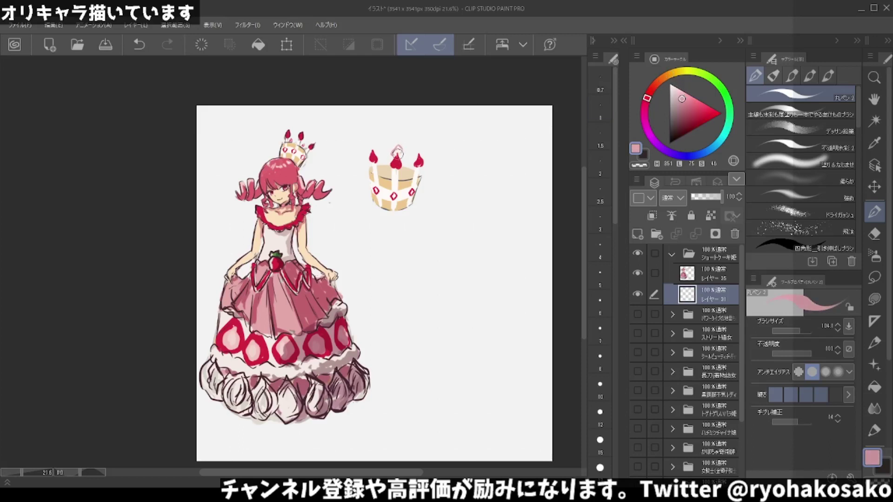
key(c)
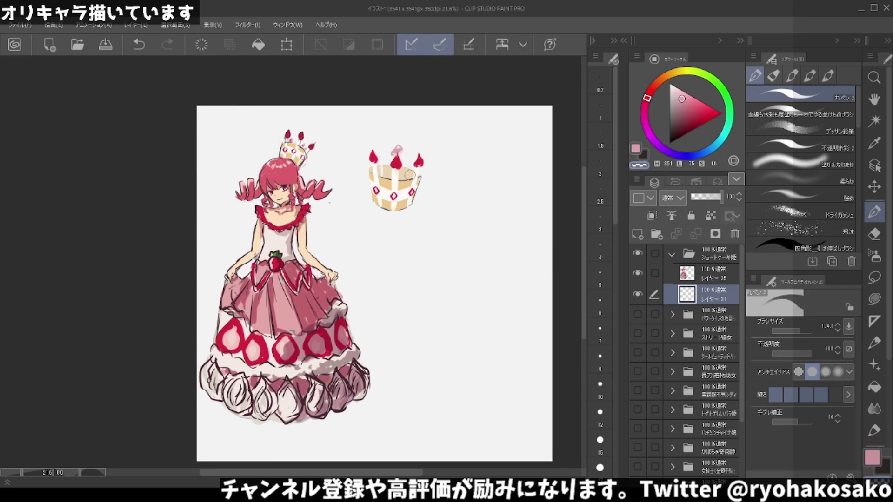
alt+click(403, 151)
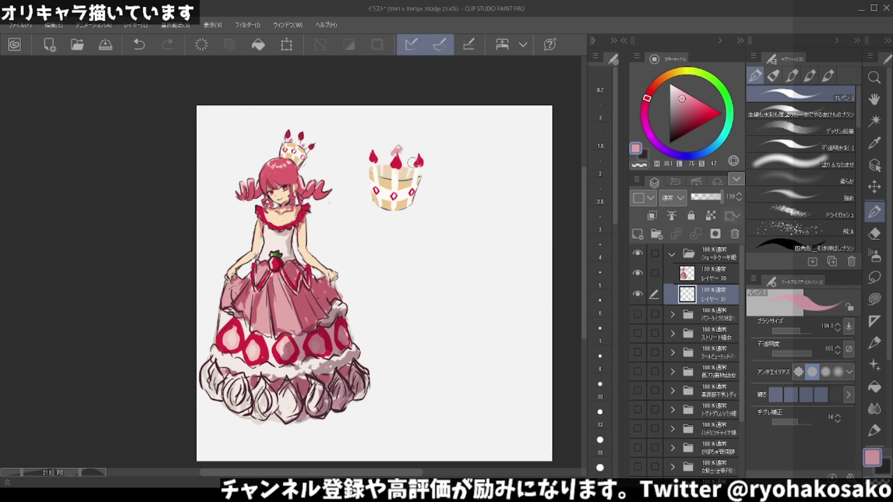
drag(417, 153, 412, 161)
Merge the cake crown's two layers into one.
ctrl+click(707, 279)
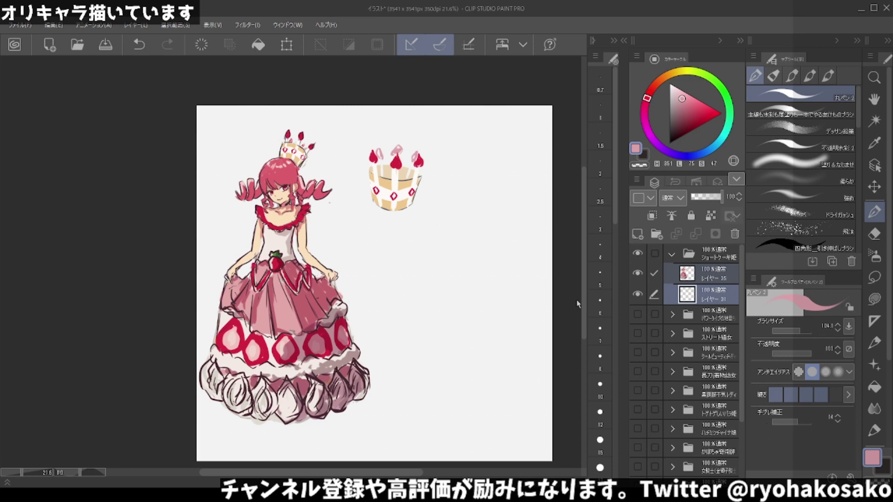
key(shift+alt+e)
scroll(392, 153, up, 2)
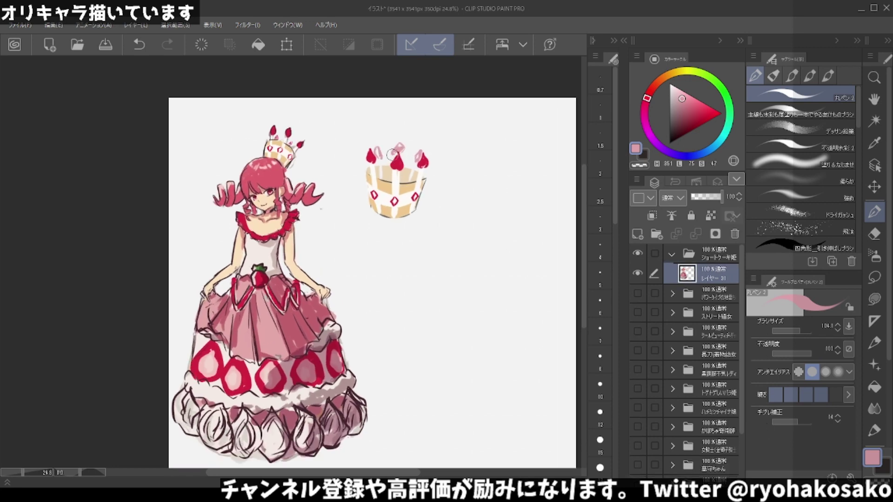
Try lightening the cake rim and adding pink to the left strawberry, undoing both.
key(c)
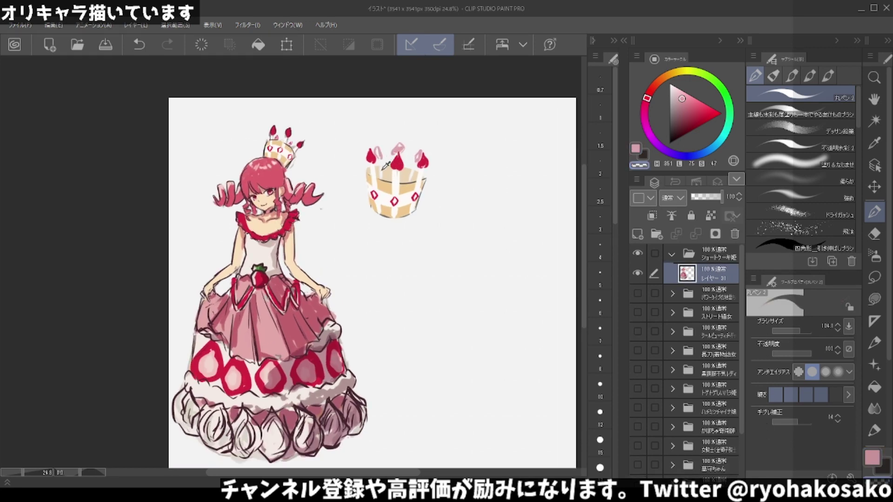
key(ctrl+z)
drag(381, 161, 400, 170)
key(ctrl+z)
key(c)
drag(377, 146, 380, 155)
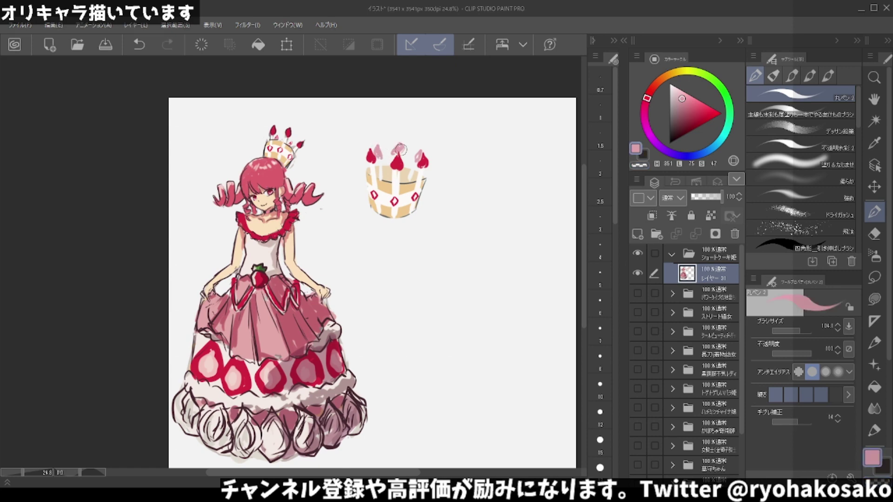
key(c)
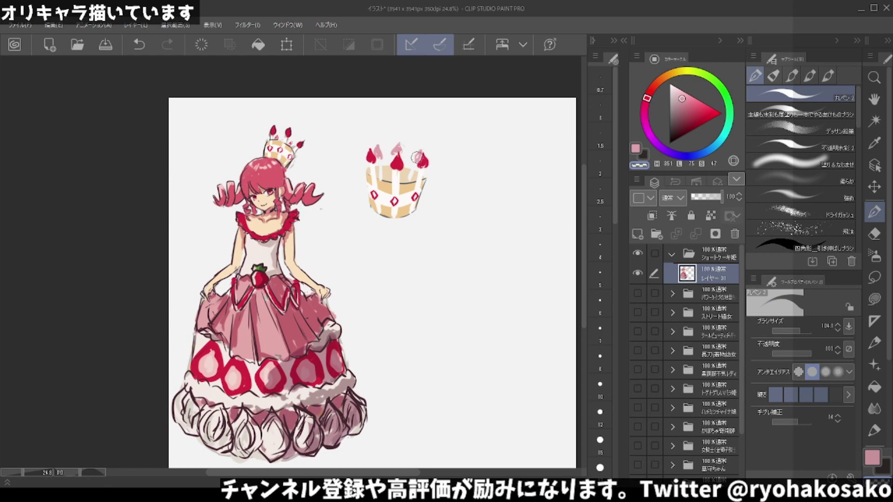
key(ctrl+z)
alt+click(420, 157)
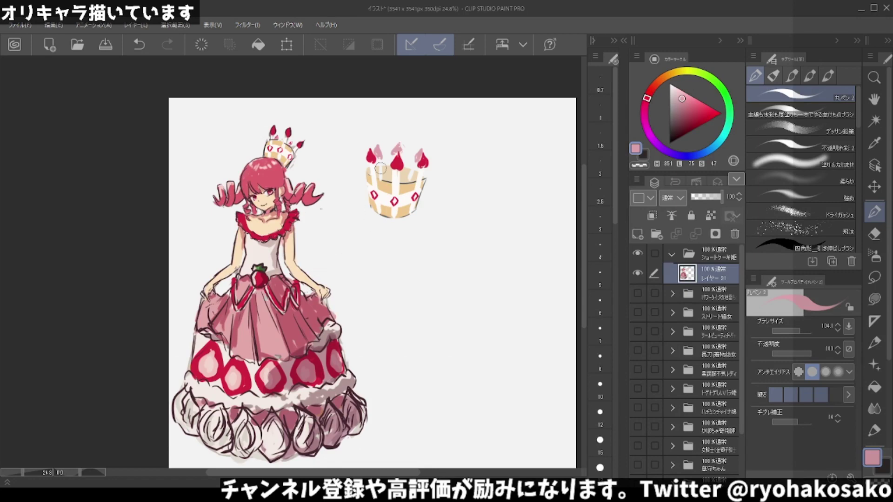
Paint a pale cream highlight down the cake's left edge.
alt+click(406, 178)
click(674, 90)
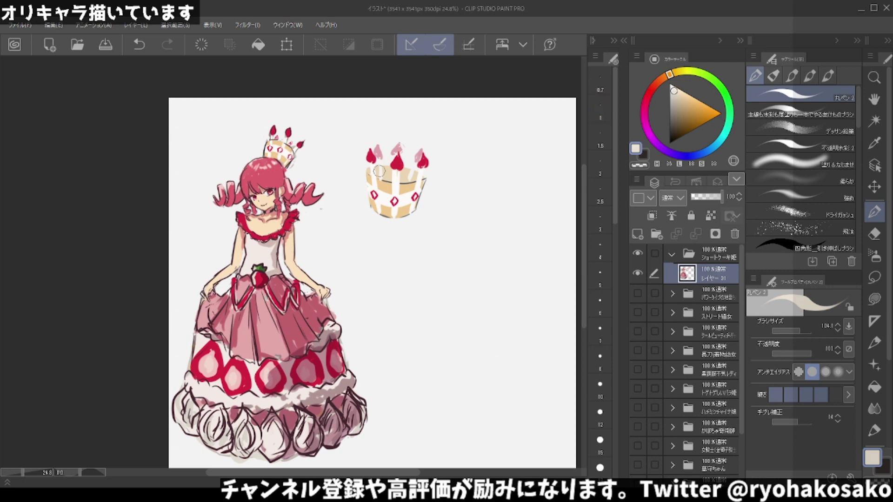
drag(370, 173, 372, 209)
click(670, 133)
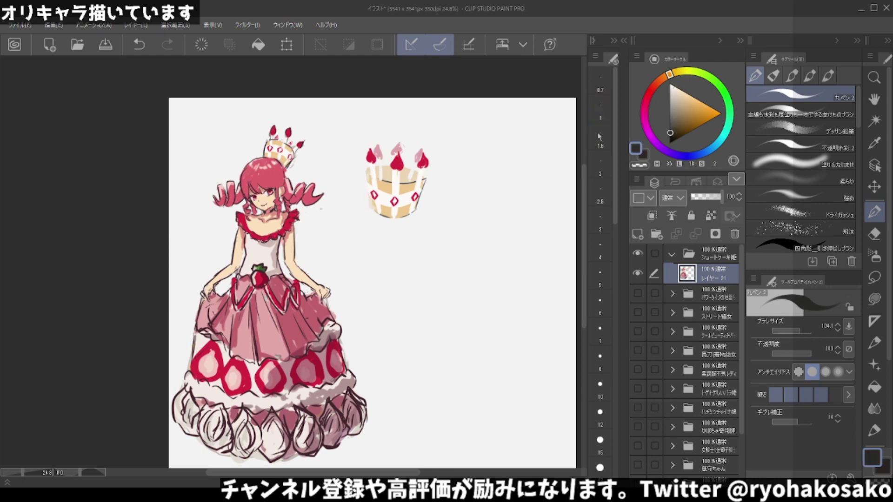
key(ctrl+z)
scroll(426, 148, down, 1)
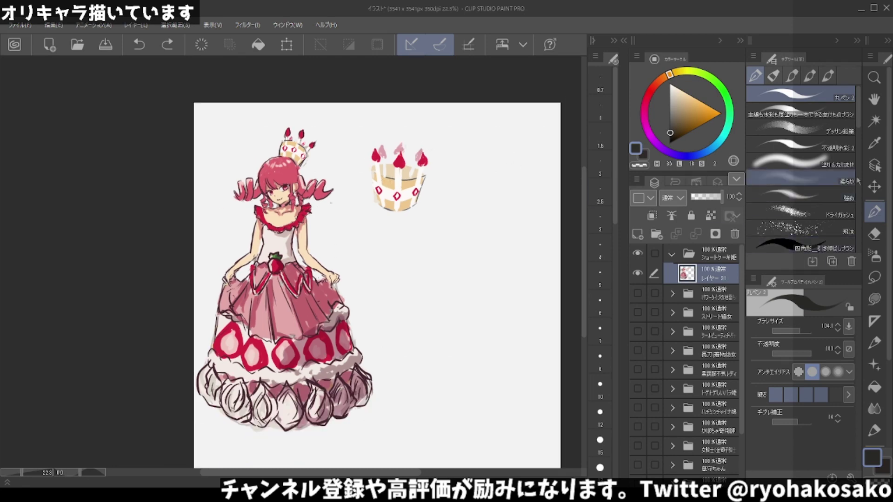
Lasso the cake crown and scale it down with Ctrl+T.
click(873, 278)
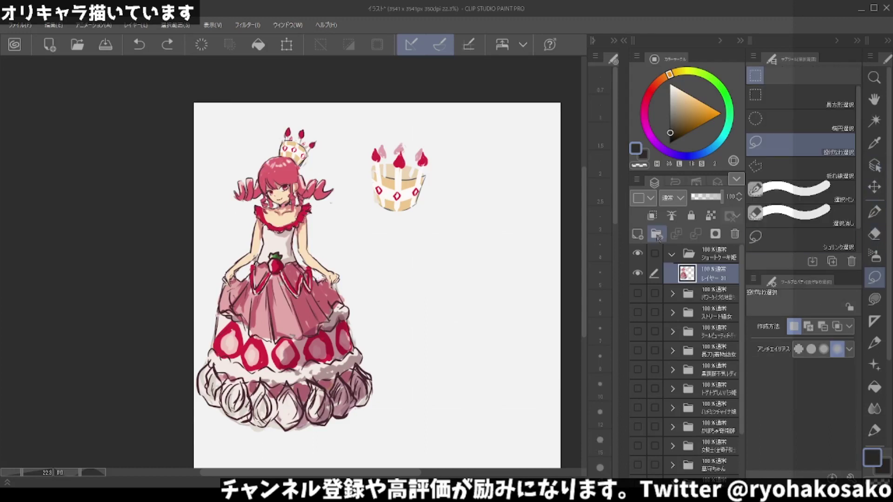
drag(442, 200, 452, 194)
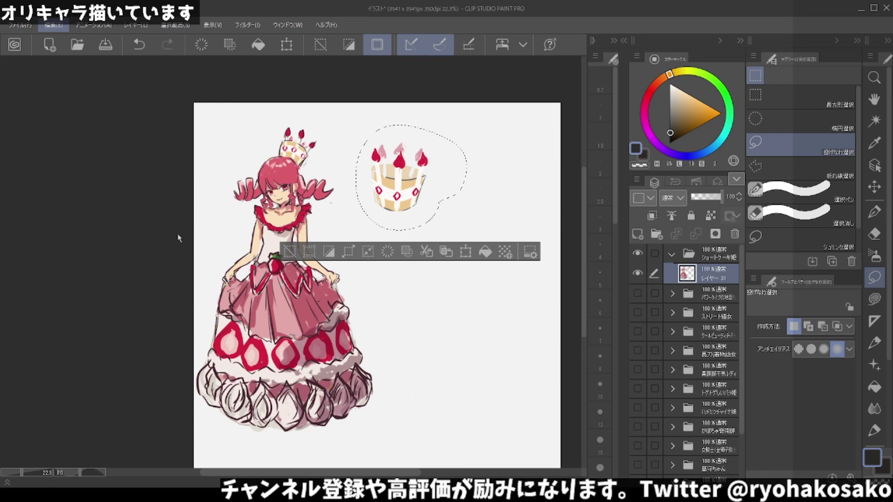
key(ctrl+t)
drag(467, 230, 448, 210)
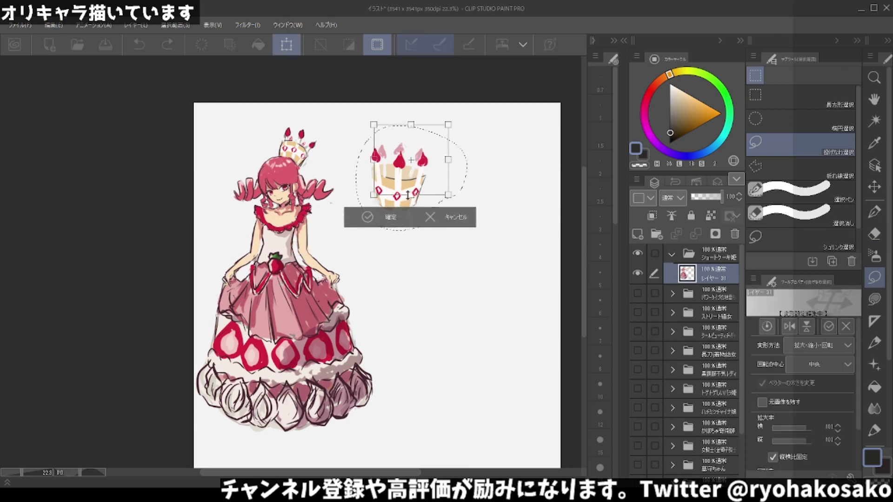
drag(409, 187, 404, 280)
click(384, 305)
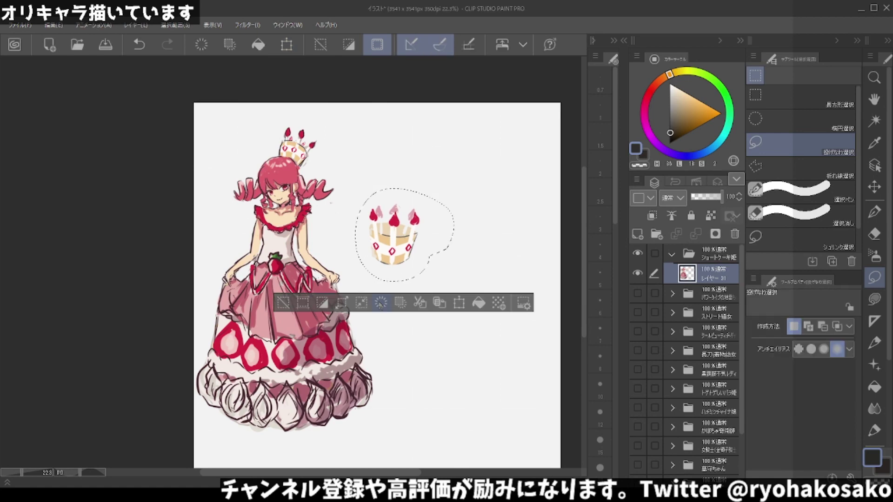
Reselect the cake and move it down-right beside the gown, then deselect.
scroll(389, 234, up, 1)
scroll(390, 233, up, 1)
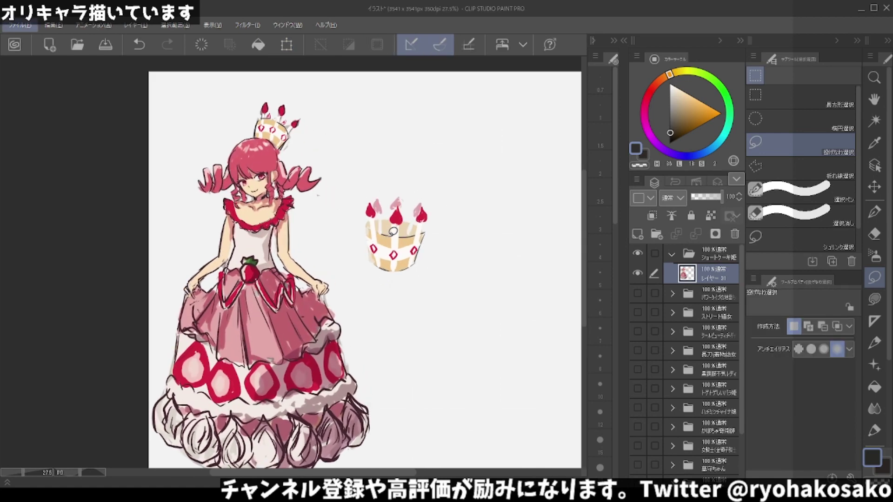
scroll(393, 231, down, 1)
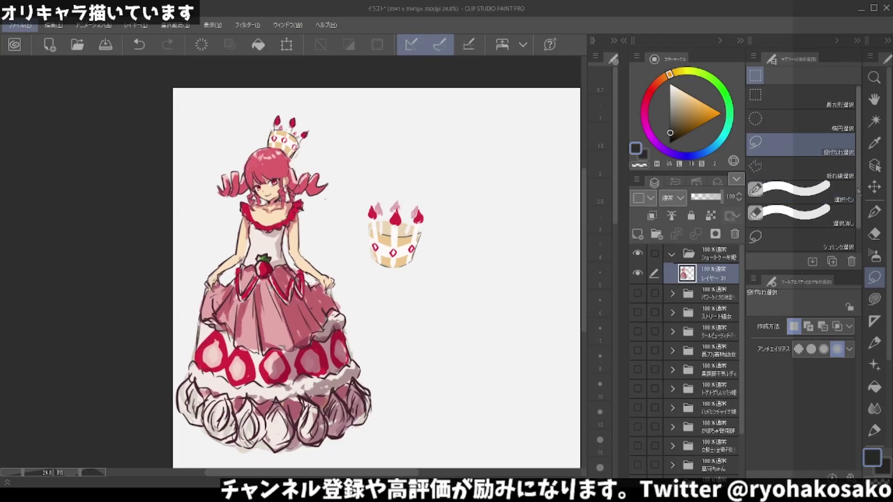
drag(442, 253, 474, 261)
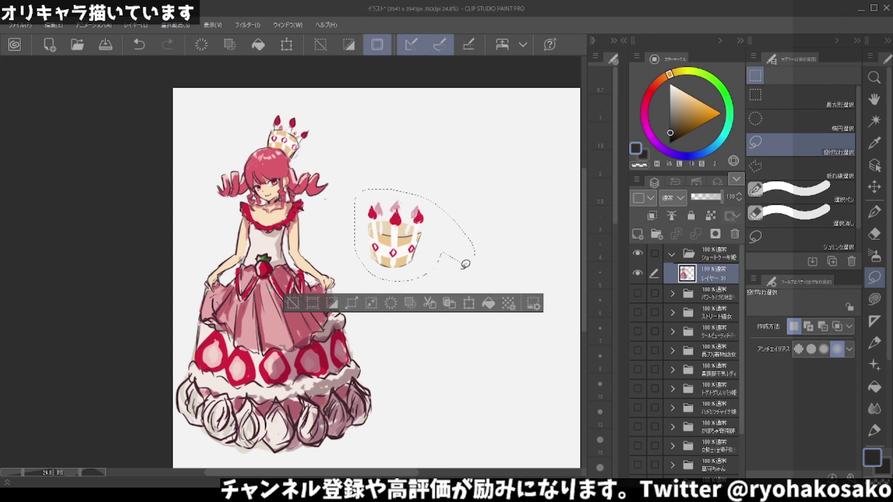
click(875, 187)
drag(400, 231, 423, 359)
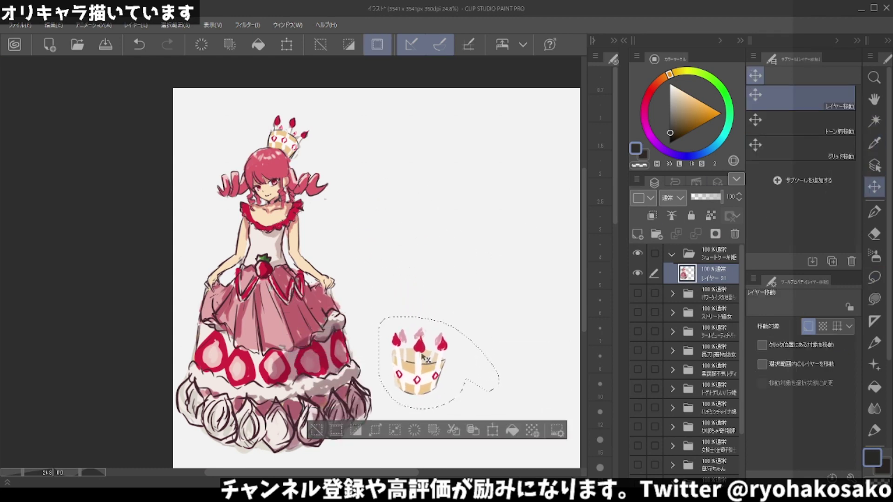
key(ctrl+d)
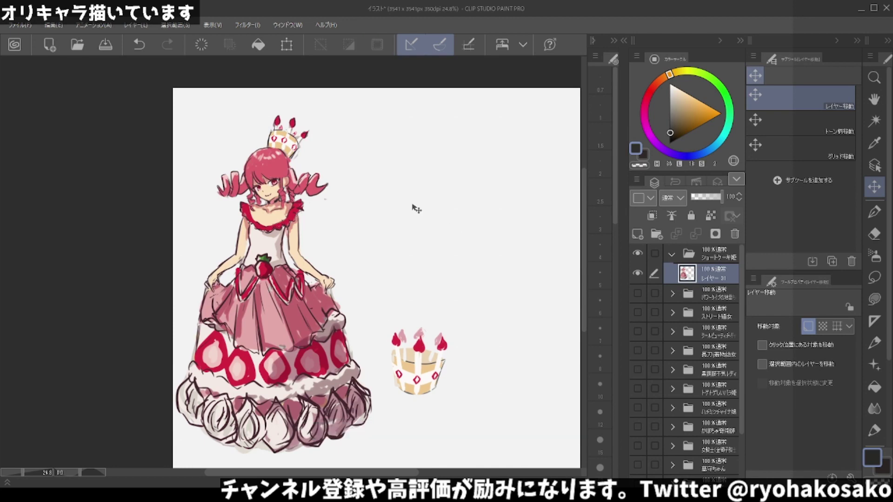
scroll(379, 173, up, 2)
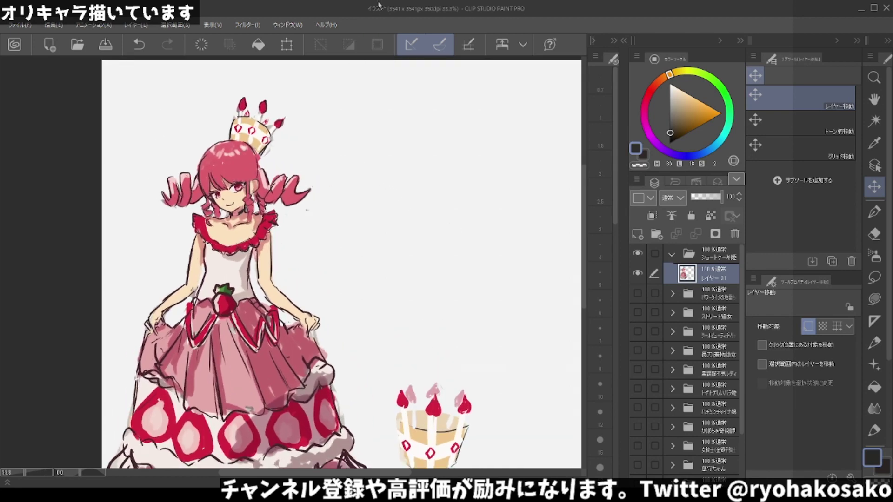
Sketch beige jaw and ear lines in the empty upper right, redrawing several times.
click(874, 211)
alt+click(242, 190)
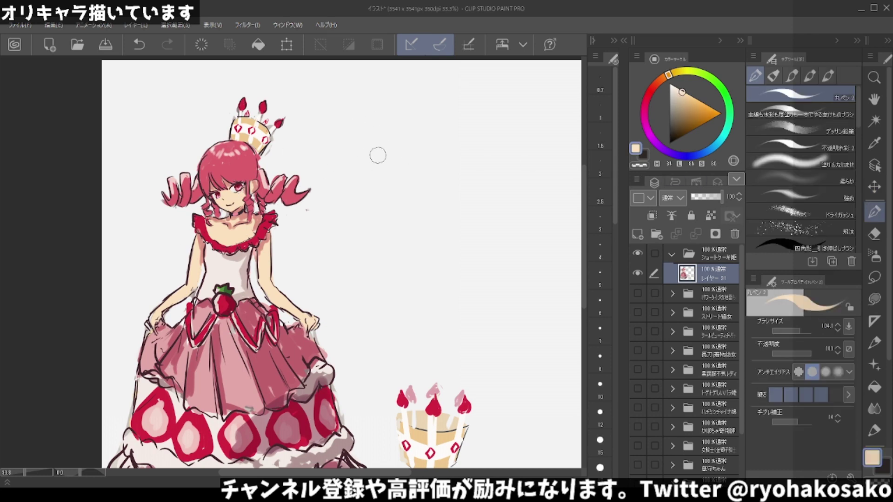
drag(385, 151, 396, 194)
key(ctrl+z)
drag(389, 144, 416, 200)
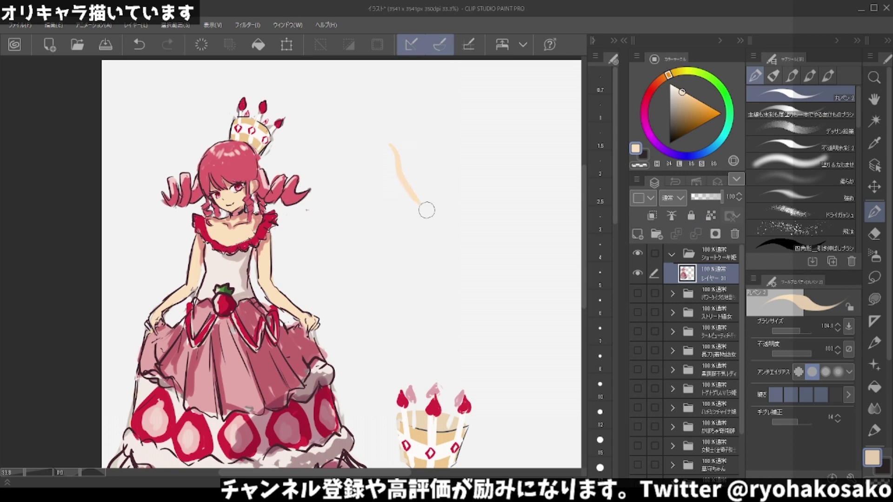
key(ctrl+z)
mouse_move(396, 147)
mouse_down()
mouse_move(435, 211)
mouse_move(478, 190)
mouse_move(456, 232)
mouse_up()
key(ctrl+z)
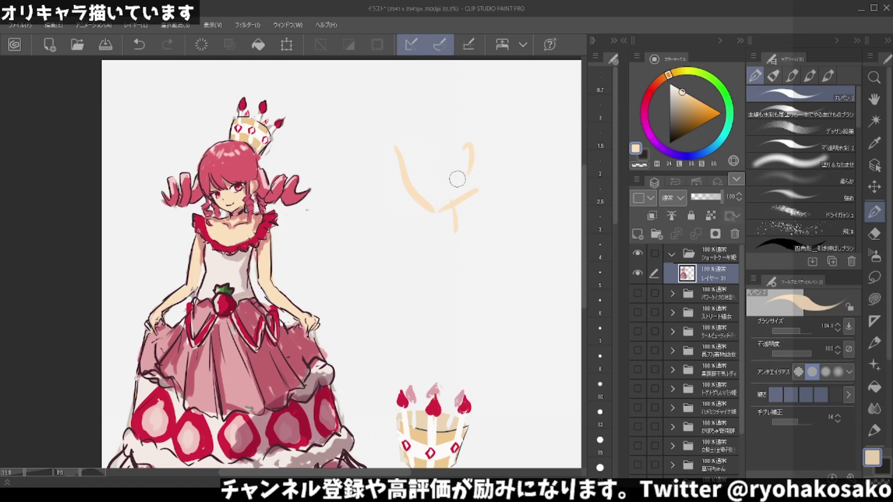
drag(440, 146, 443, 176)
Rework the beige head outline's top, right side and neck line through repeated redraws.
mouse_move(395, 132)
mouse_down()
mouse_move(405, 170)
mouse_move(400, 117)
mouse_up()
scroll(403, 154, up, 1)
key(ctrl+z)
mouse_move(395, 154)
mouse_down()
mouse_move(389, 108)
mouse_move(431, 85)
mouse_move(465, 99)
mouse_up()
key(ctrl+z)
key(ctrl+z)
key(ctrl+z)
mouse_move(398, 154)
mouse_down()
mouse_move(410, 93)
mouse_move(463, 80)
mouse_move(504, 116)
mouse_up()
key(ctrl+z)
mouse_move(417, 93)
mouse_down()
mouse_move(478, 74)
mouse_move(517, 97)
mouse_up()
key(ctrl+z)
mouse_move(412, 97)
mouse_down()
mouse_move(477, 75)
mouse_move(508, 111)
mouse_move(504, 147)
mouse_move(474, 198)
mouse_move(482, 222)
mouse_up()
key(ctrl+z)
drag(492, 186, 493, 219)
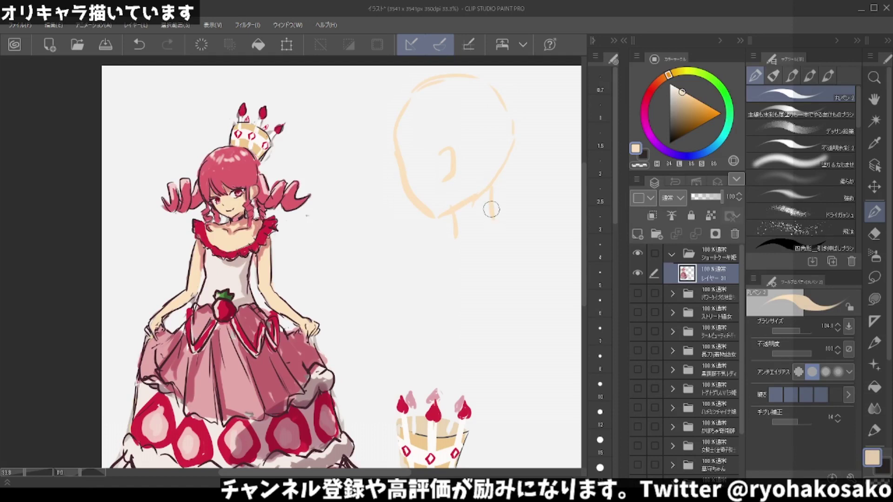
scroll(496, 209, down, 2)
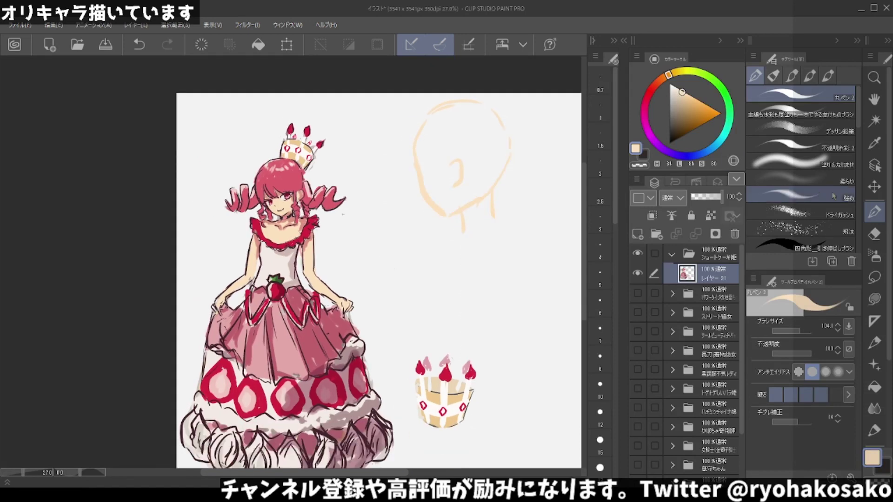
click(874, 236)
Erase the head sketch and try several pink curve strokes in its place.
mouse_move(489, 199)
mouse_down()
mouse_move(478, 124)
mouse_move(473, 216)
mouse_up()
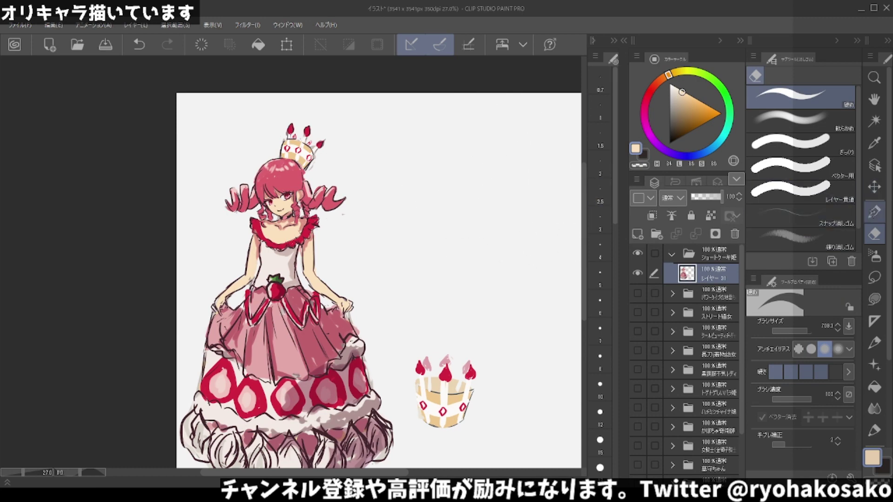
click(874, 212)
alt+click(279, 181)
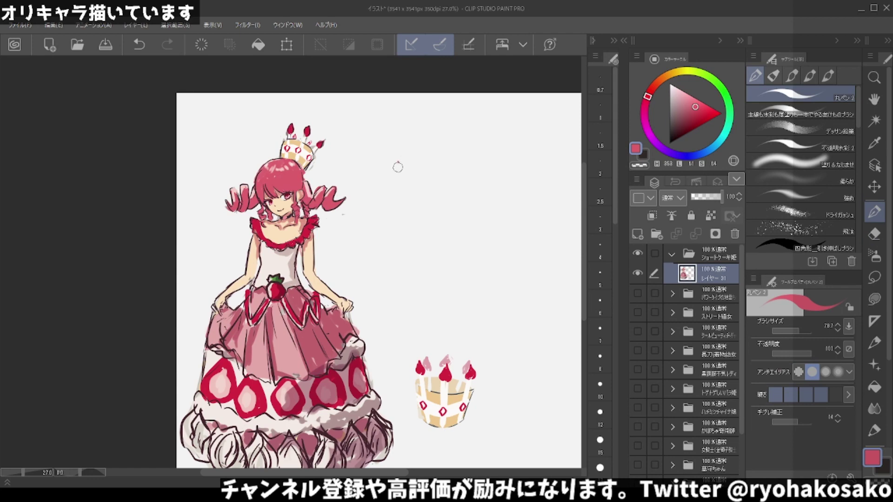
drag(398, 167, 418, 205)
key(ctrl+z)
drag(395, 166, 435, 224)
key(ctrl+z)
mouse_move(394, 167)
mouse_down()
mouse_move(422, 214)
mouse_move(435, 218)
mouse_up()
key(ctrl+z)
key(ctrl+z)
mouse_move(393, 169)
mouse_down()
mouse_move(426, 217)
mouse_move(485, 168)
mouse_up()
Test a pale skin stroke, undo it, and select Layer 31.
key(ctrl+z)
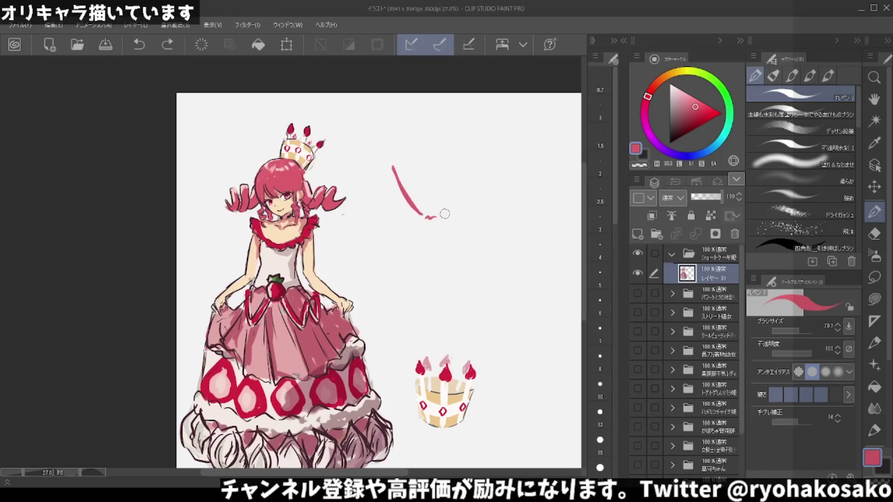
drag(444, 214, 484, 182)
alt+click(294, 206)
mouse_move(392, 166)
mouse_down()
mouse_move(403, 186)
mouse_move(387, 186)
mouse_move(394, 192)
mouse_up()
key(ctrl+z)
key(ctrl+z)
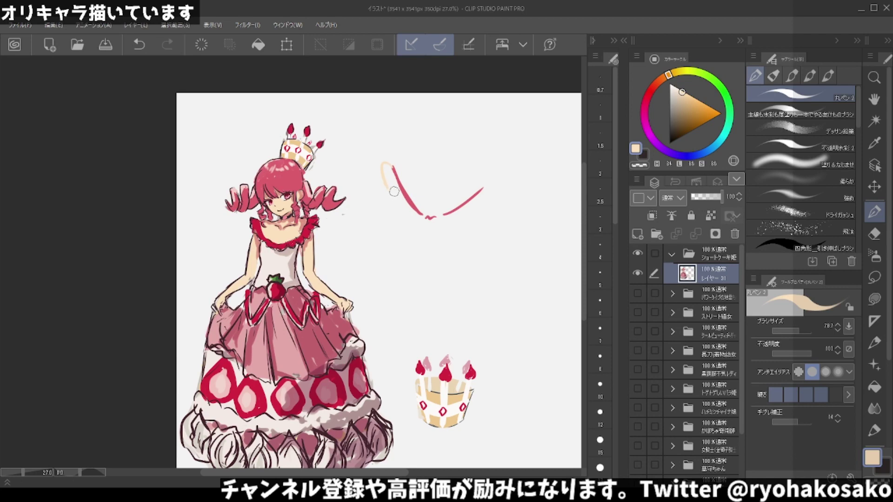
key(ctrl+z)
key(ctrl+z)
key(ctrl+z)
key(ctrl+z)
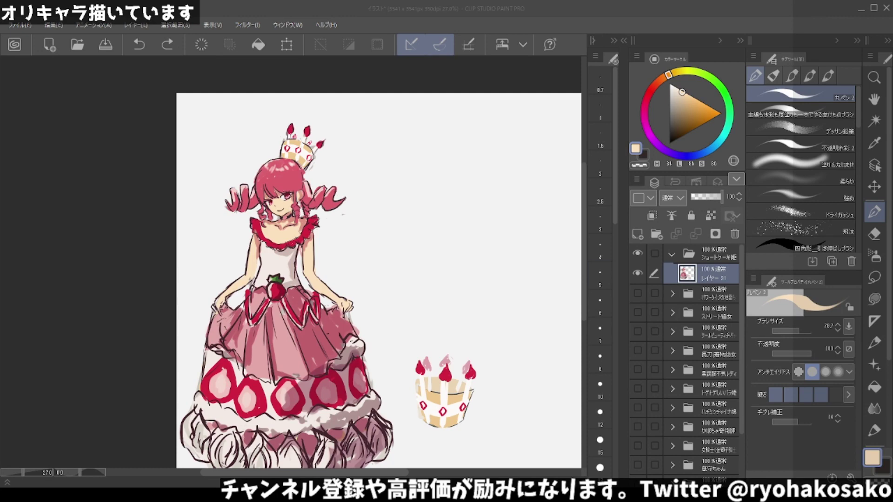
click(725, 278)
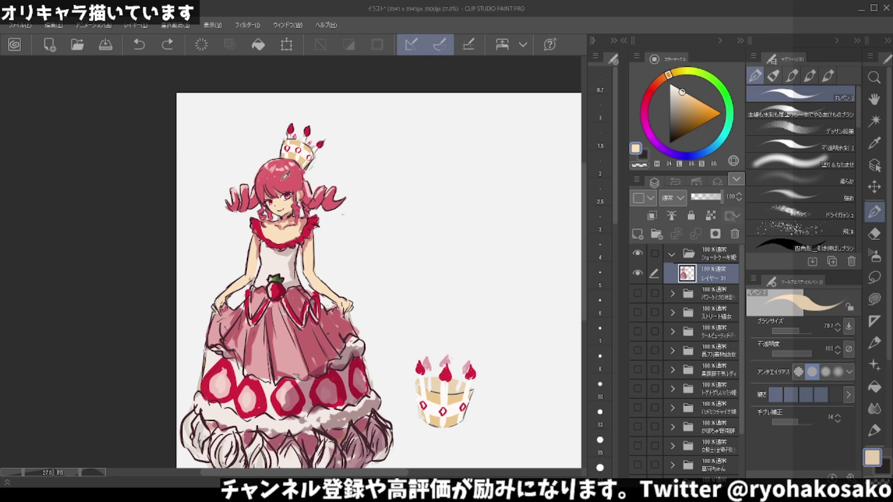
Draw a red V-shaped collar line, retrying the stroke twice.
alt+click(310, 170)
drag(408, 173, 421, 212)
key(ctrl+z)
key(ctrl+z)
key(ctrl+z)
key(ctrl+z)
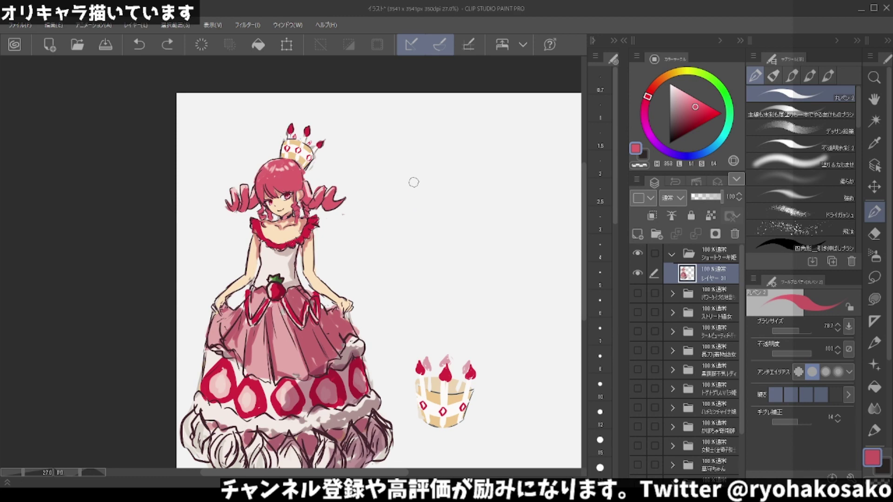
drag(414, 166, 421, 208)
key(ctrl+z)
mouse_move(410, 170)
mouse_down()
mouse_move(427, 194)
mouse_move(459, 168)
mouse_move(455, 184)
mouse_up()
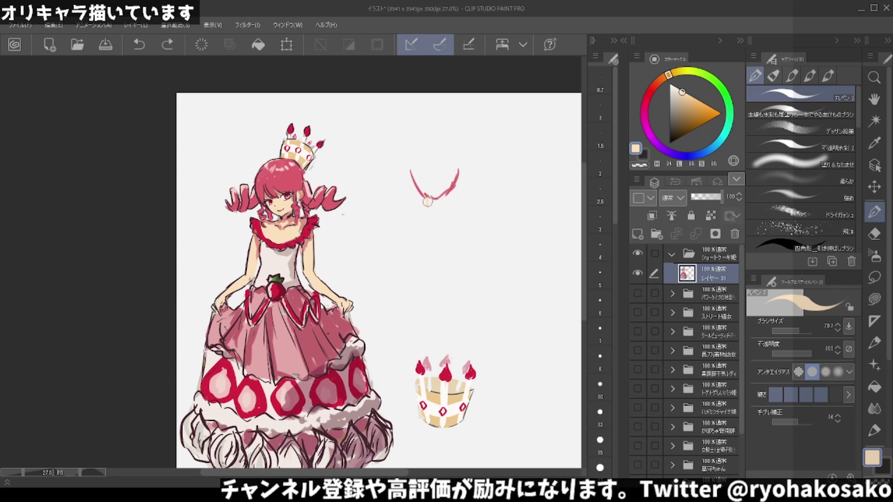
Retry the peach neck stroke below the V collar.
key(ctrl+z)
mouse_move(427, 201)
mouse_down()
mouse_move(394, 209)
mouse_move(406, 210)
mouse_up()
key(ctrl+z)
key(ctrl+z)
key(ctrl+z)
Extend the peach neck patch and paint a solid red rounded head shape above it.
mouse_move(426, 210)
mouse_down()
mouse_move(396, 212)
mouse_move(469, 222)
mouse_up()
key(ctrl+z)
key(ctrl+z)
alt+click(453, 181)
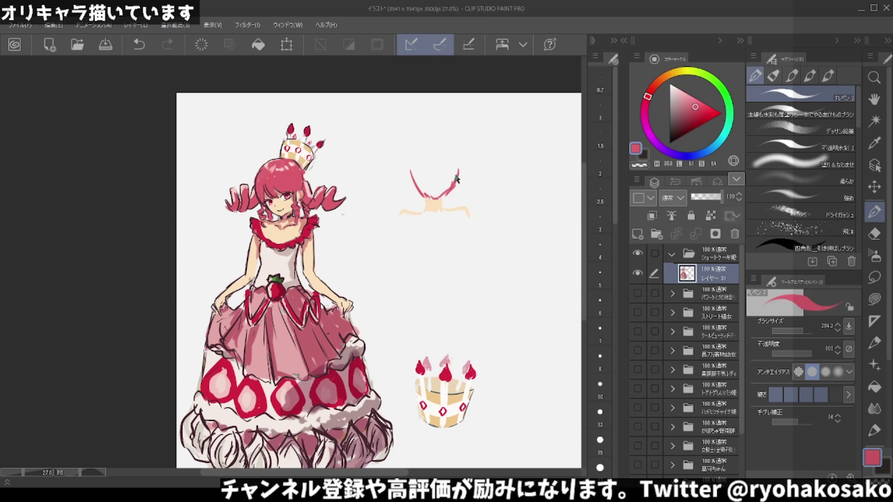
mouse_move(444, 191)
mouse_down()
mouse_move(453, 171)
mouse_move(421, 191)
mouse_move(413, 156)
mouse_up()
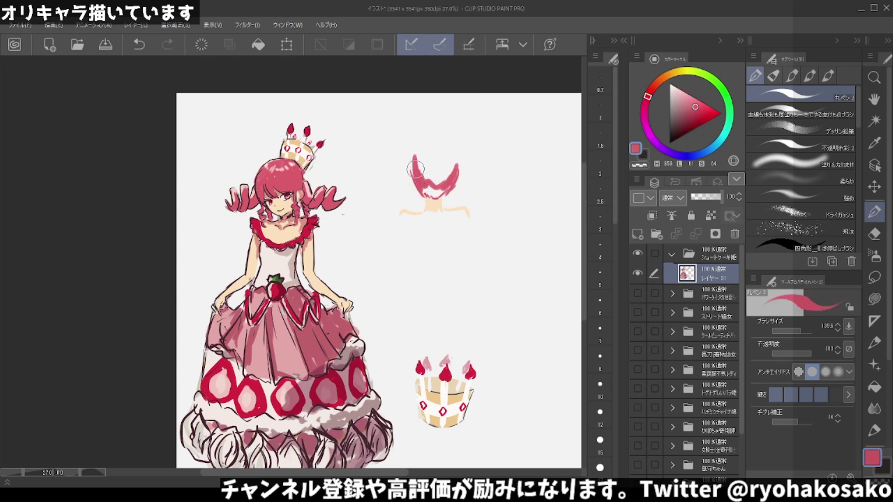
mouse_move(423, 190)
mouse_down()
mouse_move(437, 193)
mouse_move(452, 174)
mouse_move(445, 184)
mouse_move(433, 158)
mouse_move(424, 191)
mouse_up()
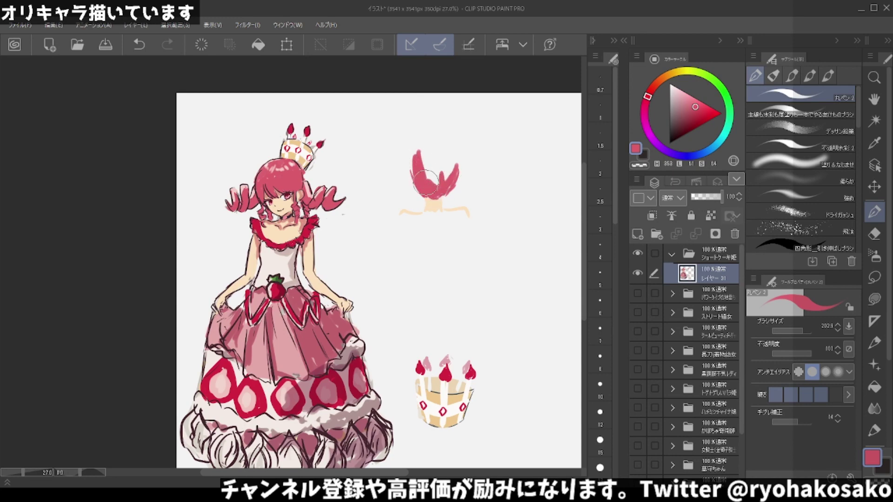
mouse_move(428, 153)
mouse_down()
mouse_move(438, 177)
mouse_move(453, 163)
mouse_move(444, 186)
mouse_move(411, 160)
mouse_move(417, 178)
mouse_move(409, 158)
mouse_move(459, 139)
mouse_move(418, 135)
mouse_move(410, 177)
mouse_move(446, 153)
mouse_move(420, 139)
mouse_up()
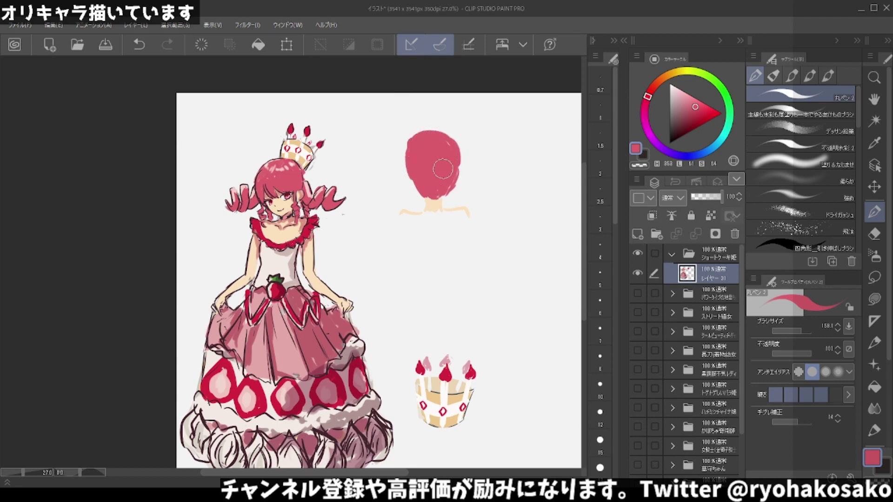
drag(694, 108, 675, 134)
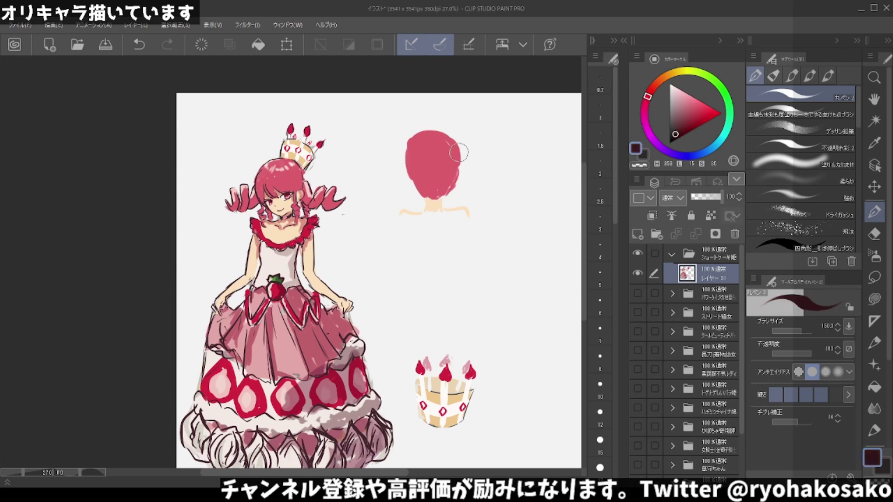
Draw dark maroon curly outlines for the left and right twin tails.
key(ctrl+z)
mouse_move(456, 157)
mouse_down()
mouse_move(464, 144)
mouse_move(474, 164)
mouse_move(484, 162)
mouse_up()
key(ctrl+z)
key(ctrl+z)
drag(448, 156, 450, 164)
mouse_move(391, 155)
mouse_down()
mouse_move(393, 167)
mouse_move(387, 147)
mouse_move(365, 173)
mouse_up()
key(ctrl+z)
key(ctrl+z)
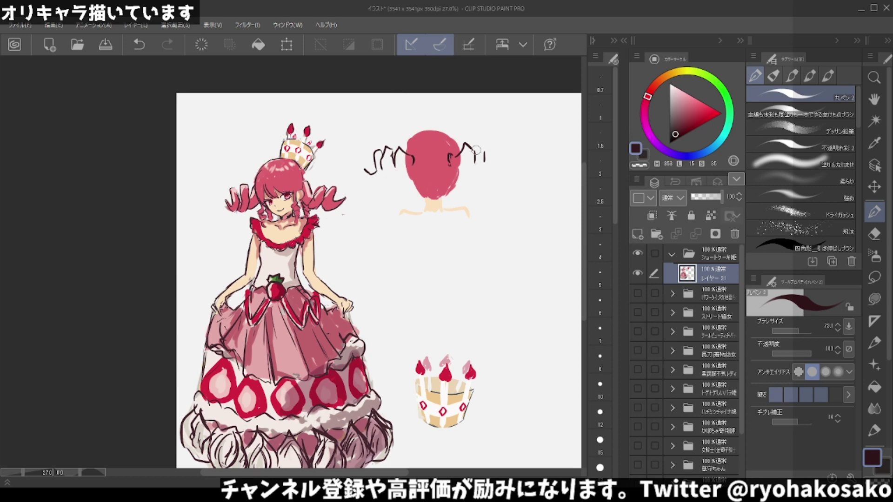
mouse_move(480, 148)
mouse_down()
mouse_move(476, 172)
mouse_move(512, 158)
mouse_move(479, 174)
mouse_move(453, 163)
mouse_up()
key(ctrl+z)
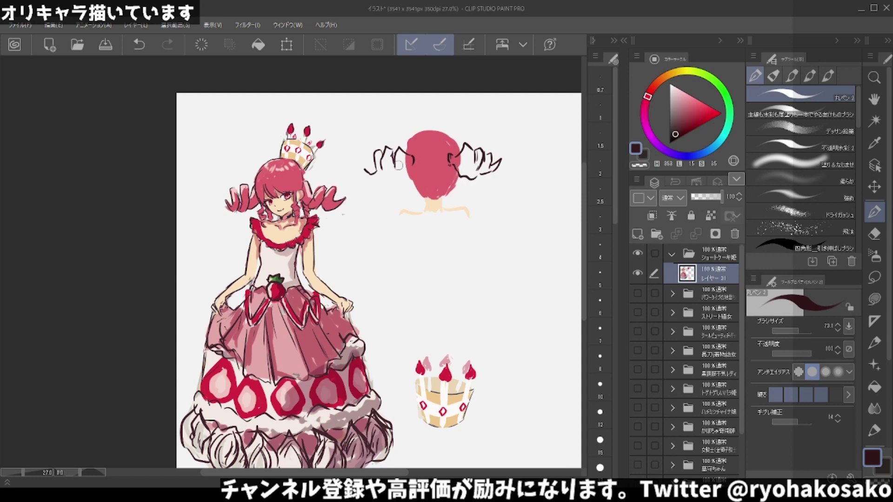
mouse_move(359, 171)
mouse_down()
mouse_move(378, 185)
mouse_move(406, 172)
mouse_move(383, 183)
mouse_up()
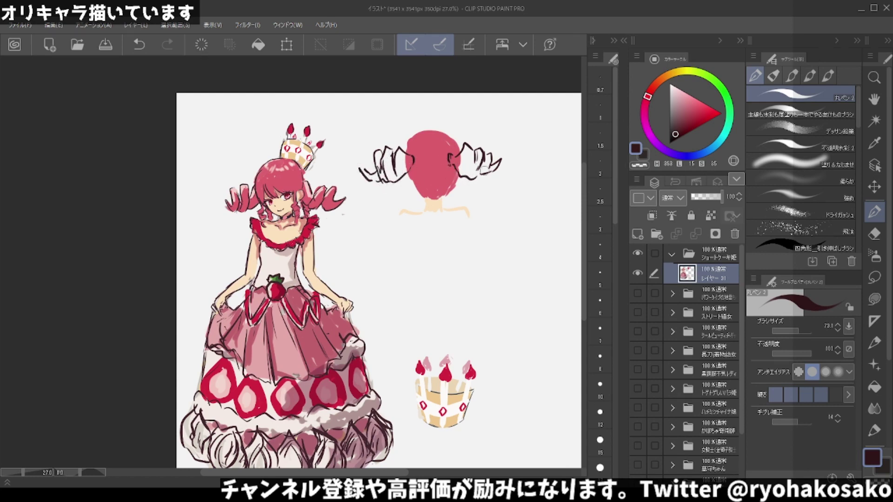
mouse_move(484, 157)
mouse_down()
mouse_move(471, 178)
mouse_move(462, 170)
mouse_move(475, 180)
mouse_up()
Sample the head's pink and add a new raster layer below the sketch layer.
alt+click(431, 163)
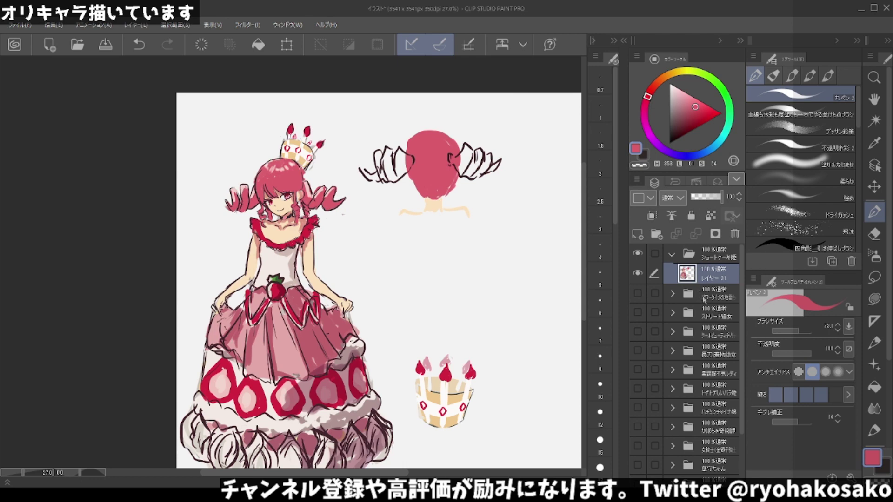
click(637, 234)
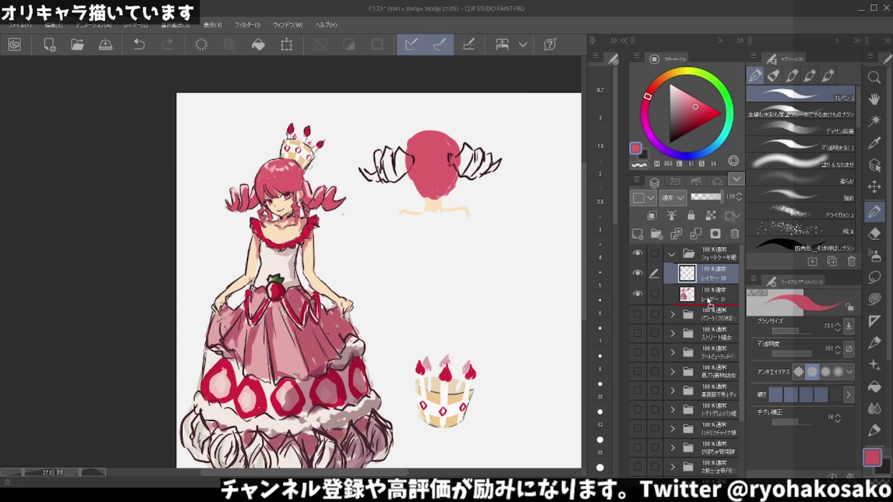
drag(709, 302, 709, 303)
key(bracketright)
key(bracketright)
key(bracketright)
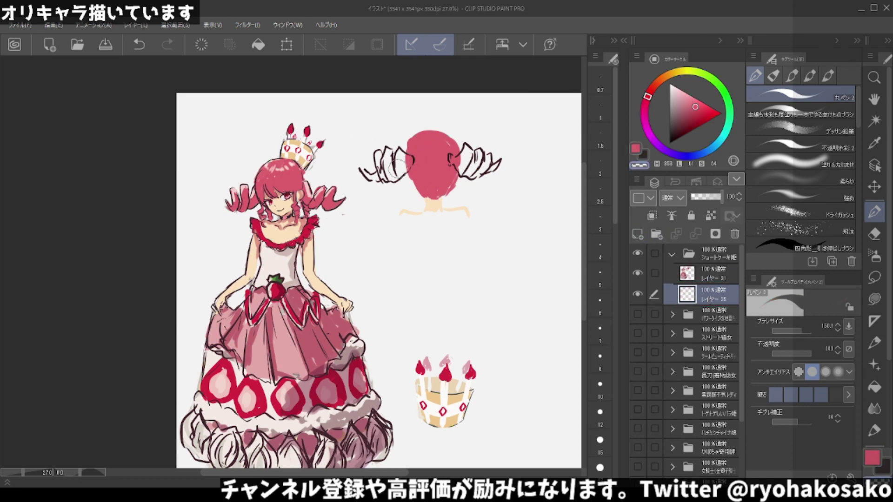
click(709, 275)
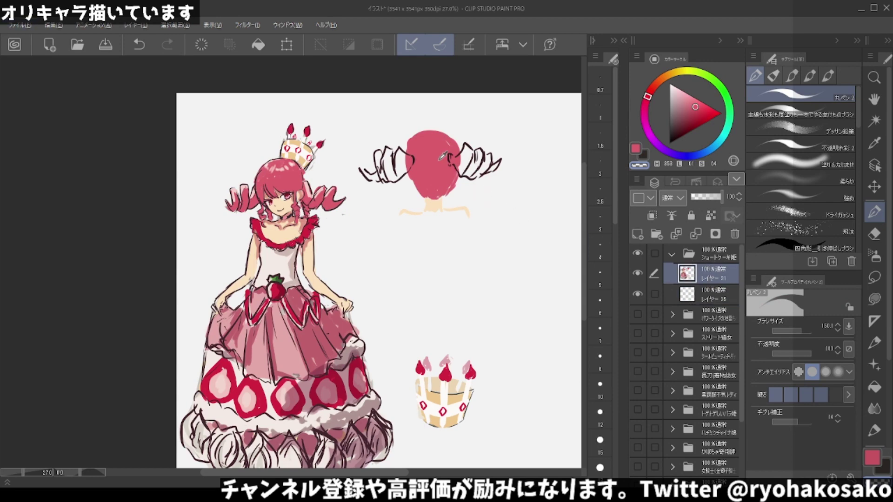
Paint pink into the twin tails on the lower layer, then sample the maroon outline colour.
click(709, 295)
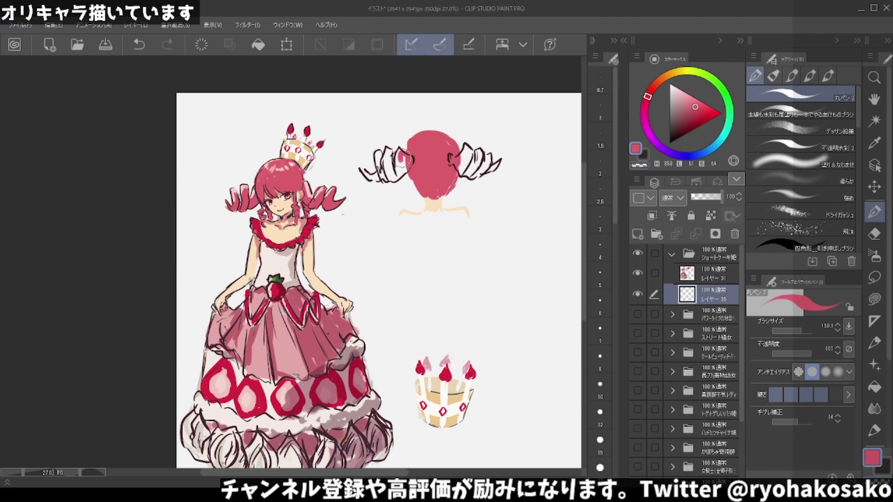
mouse_move(403, 158)
mouse_down()
mouse_move(393, 170)
mouse_move(385, 156)
mouse_move(370, 171)
mouse_move(393, 179)
mouse_move(468, 149)
mouse_move(472, 177)
mouse_move(497, 160)
mouse_move(470, 151)
mouse_move(460, 160)
mouse_up()
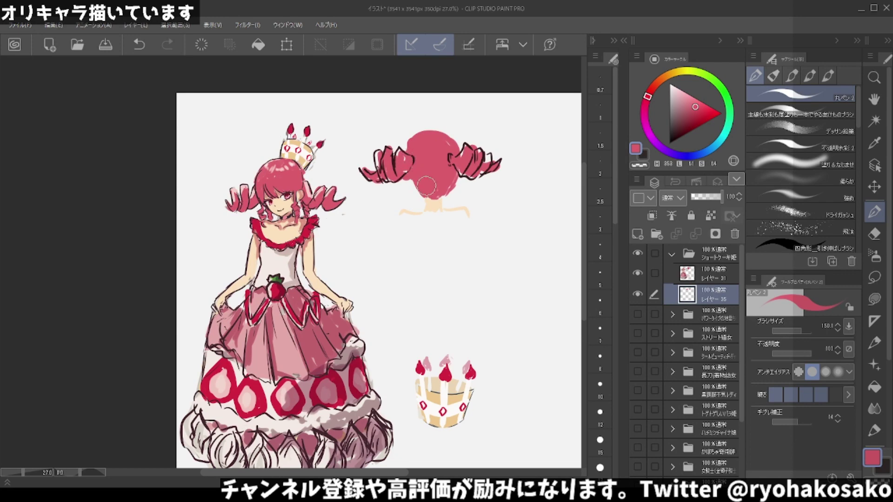
key(c)
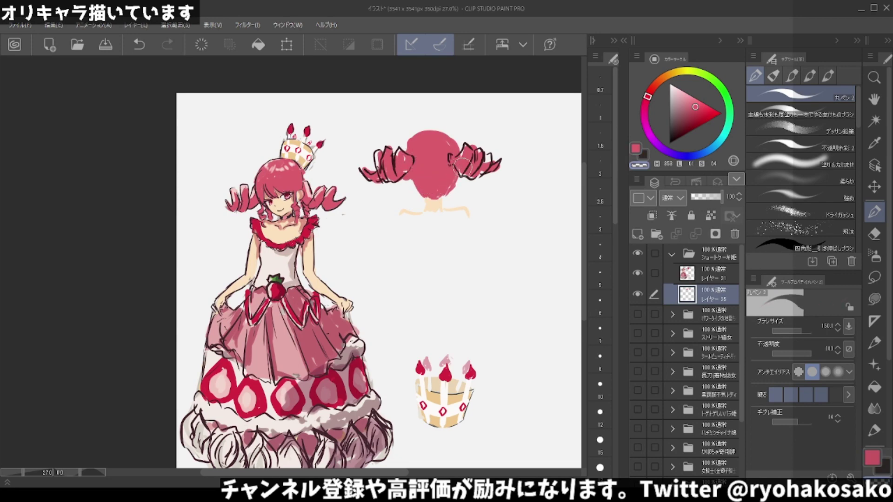
ctrl+shift+click(478, 142)
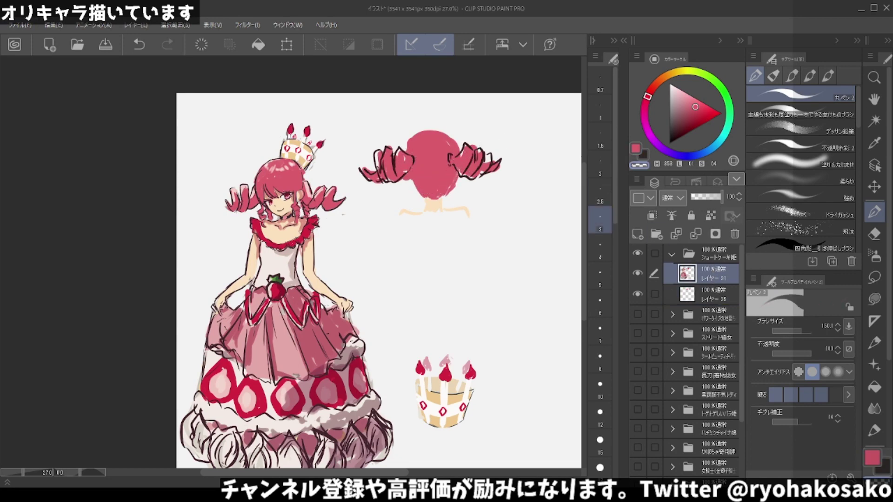
drag(460, 182, 456, 178)
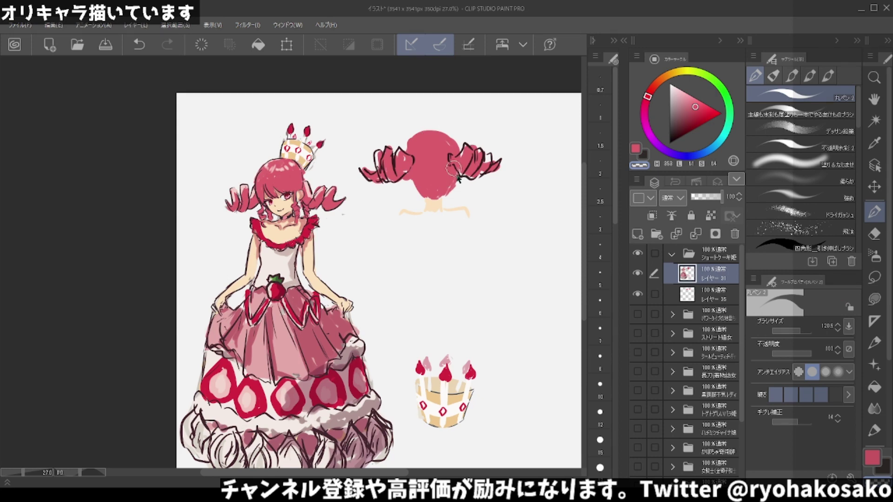
key(ctrl+z)
alt+click(471, 144)
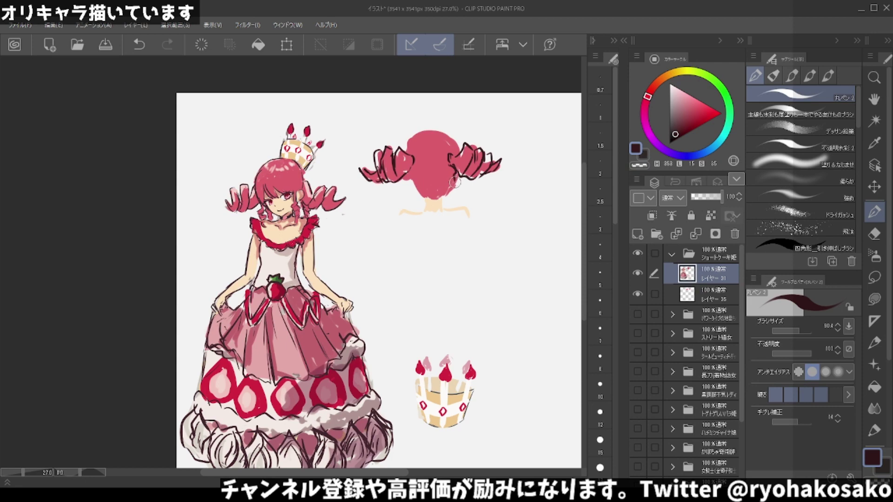
Draw dark left and right braid outlines hanging down the figure's back.
drag(450, 176, 435, 233)
mouse_move(416, 159)
mouse_down()
mouse_move(404, 202)
mouse_move(434, 243)
mouse_up()
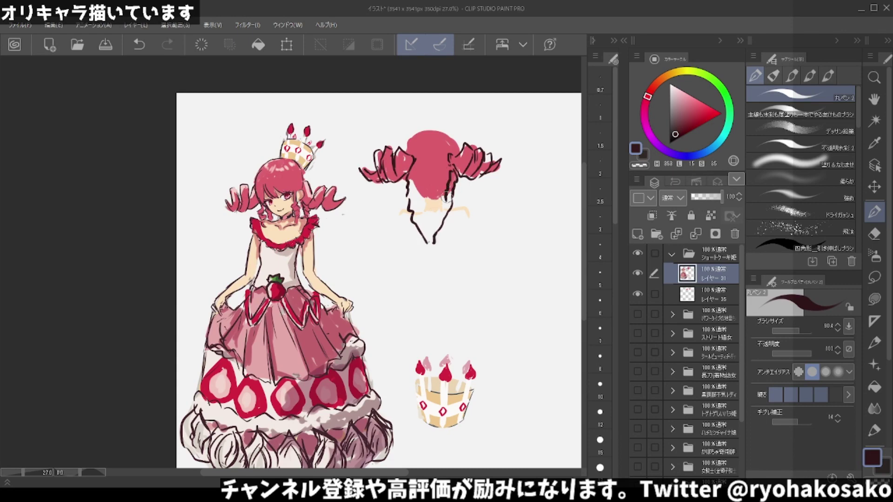
drag(452, 166, 432, 244)
key(ctrl+z)
drag(451, 184, 432, 243)
mouse_move(412, 176)
mouse_down()
mouse_move(419, 233)
mouse_move(433, 245)
mouse_up()
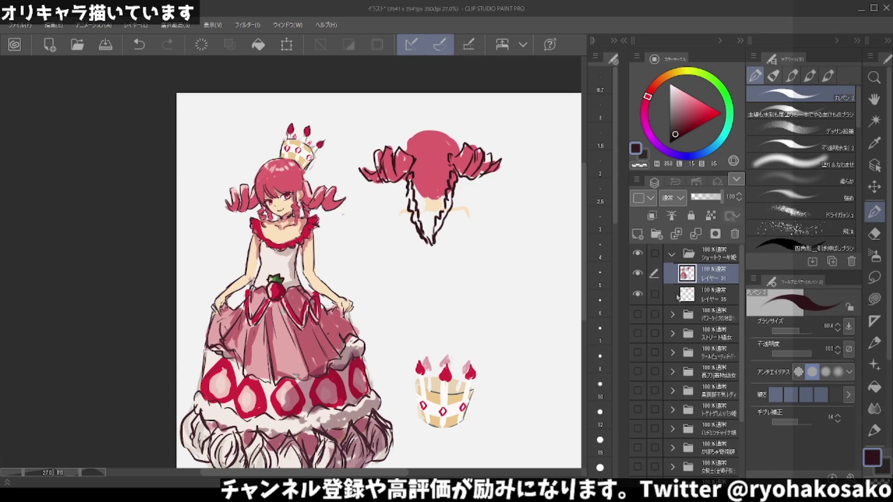
Sample the hair pink and paint it into both braids on the fill layer.
alt+click(473, 151)
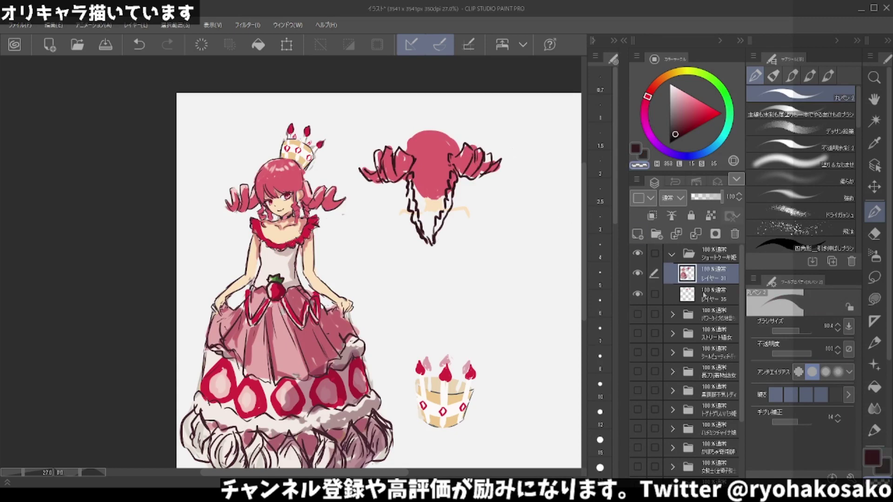
click(704, 295)
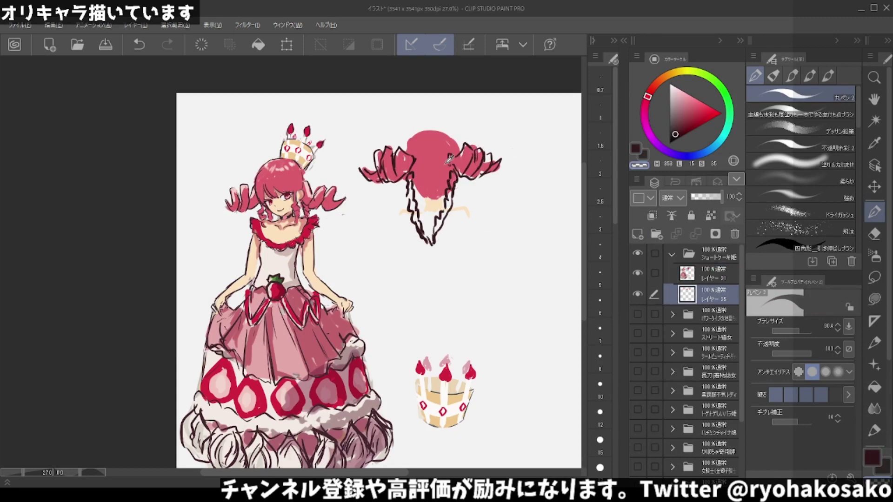
click(703, 275)
alt+click(460, 163)
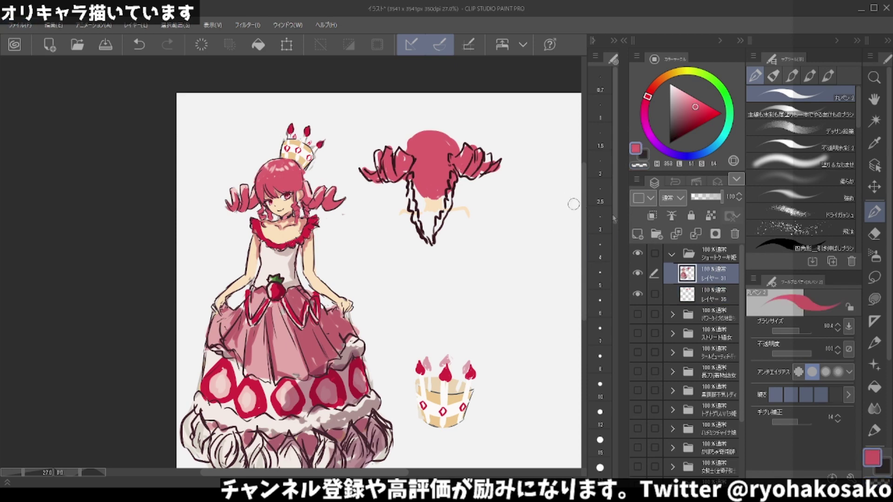
click(712, 296)
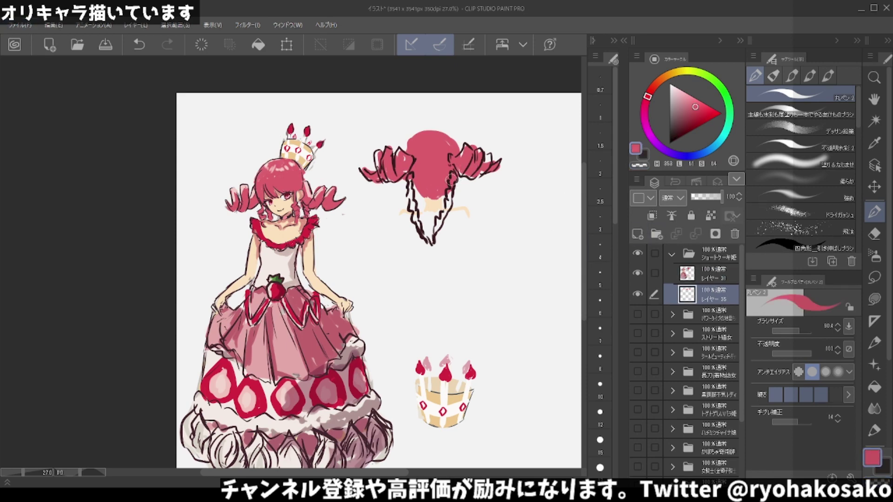
mouse_move(456, 179)
mouse_down()
mouse_move(436, 225)
mouse_move(414, 205)
mouse_up()
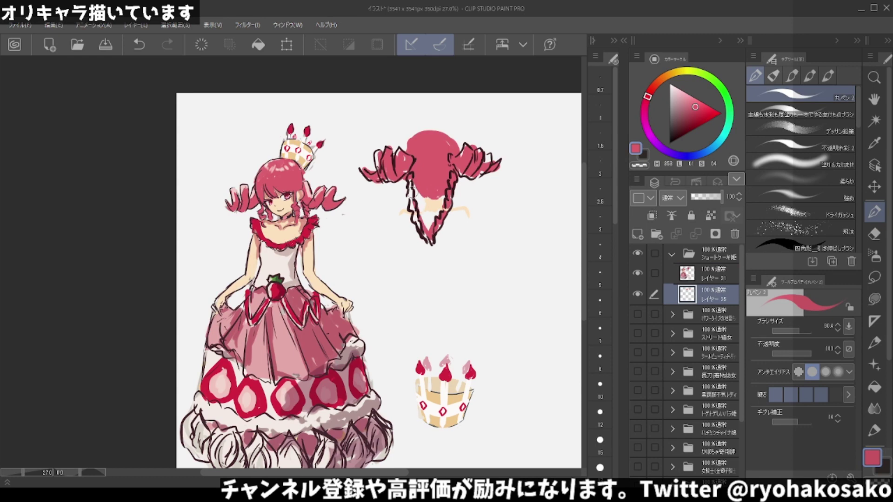
drag(407, 173, 417, 227)
mouse_move(423, 227)
mouse_down()
mouse_move(432, 267)
mouse_move(440, 249)
mouse_up()
Redo the pink fill down both braids and select both the line and fill layers.
key(ctrl+z)
key(ctrl+z)
key(ctrl+z)
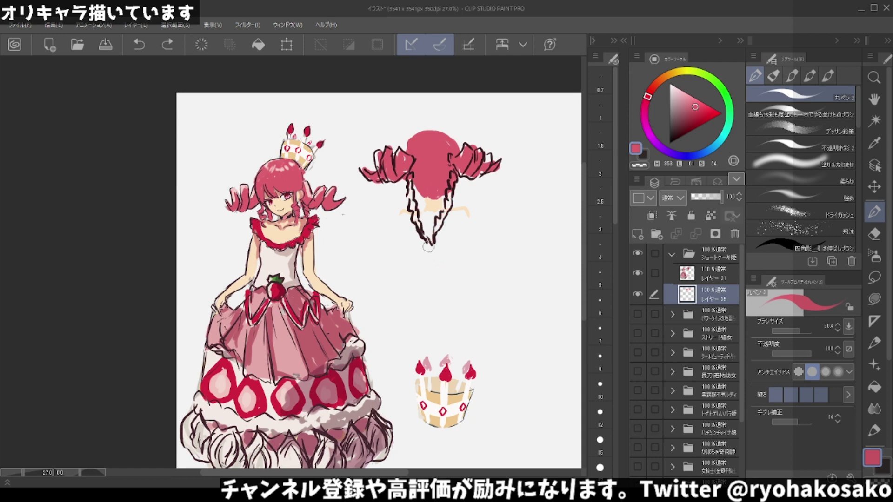
key(c)
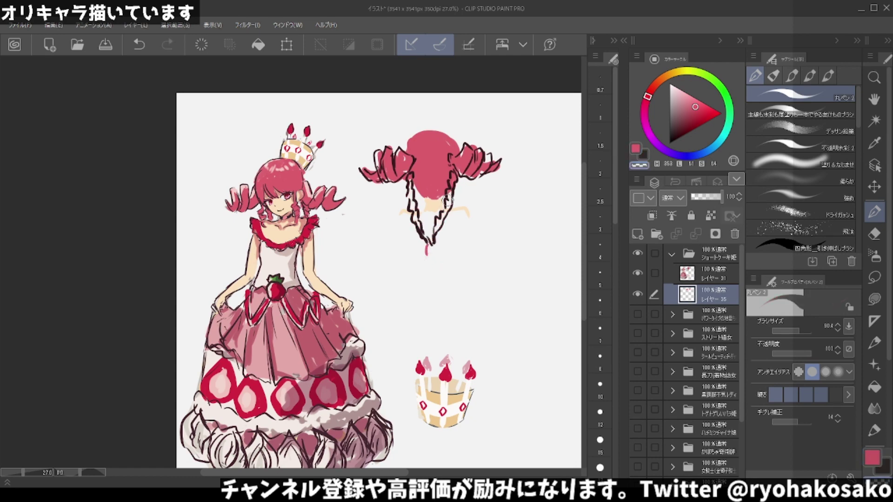
key(c)
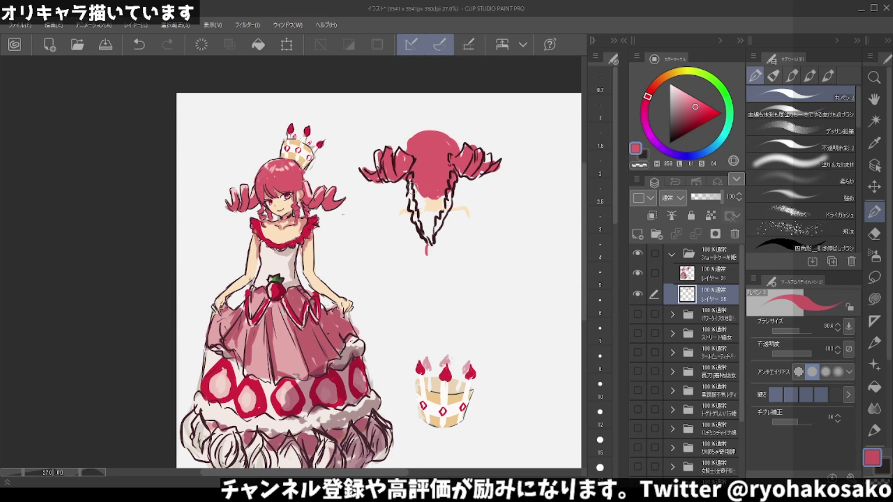
mouse_move(406, 170)
mouse_down()
mouse_move(421, 235)
mouse_move(432, 239)
mouse_move(454, 174)
mouse_move(423, 244)
mouse_move(427, 277)
mouse_move(430, 243)
mouse_move(433, 259)
mouse_up()
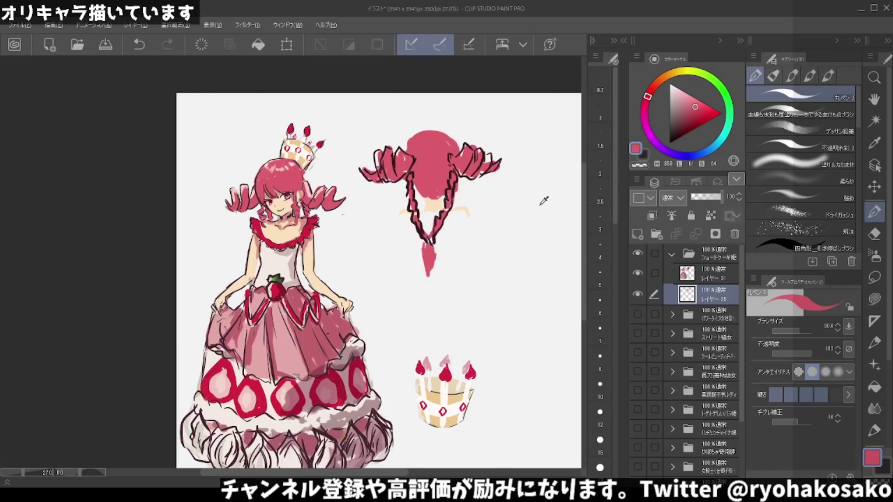
key(alt)
click(712, 280)
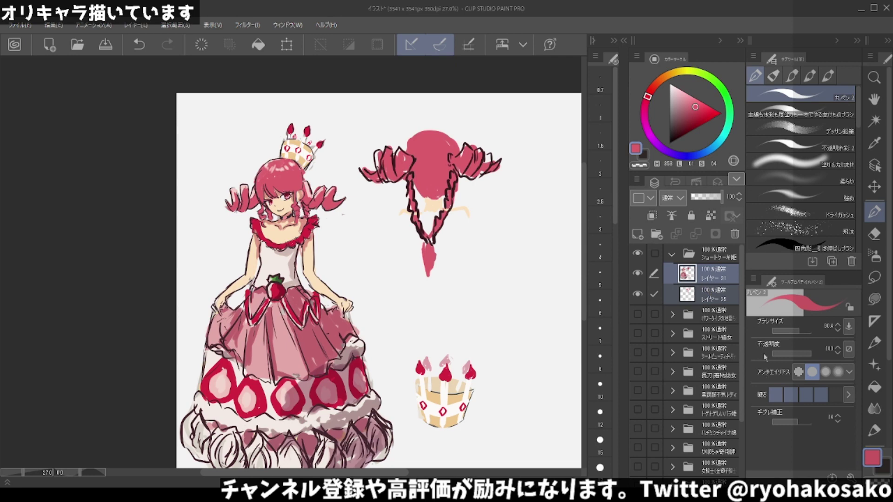
Merge the braid colour layer into Layer 31, then try the skin and hair colours.
key(shift+alt+e)
scroll(384, 160, down, 1)
scroll(384, 160, down, 1)
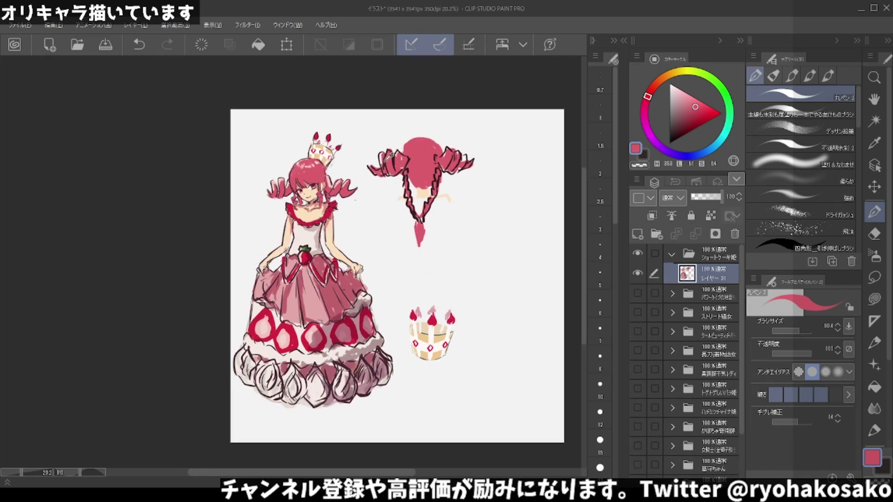
scroll(384, 161, up, 1)
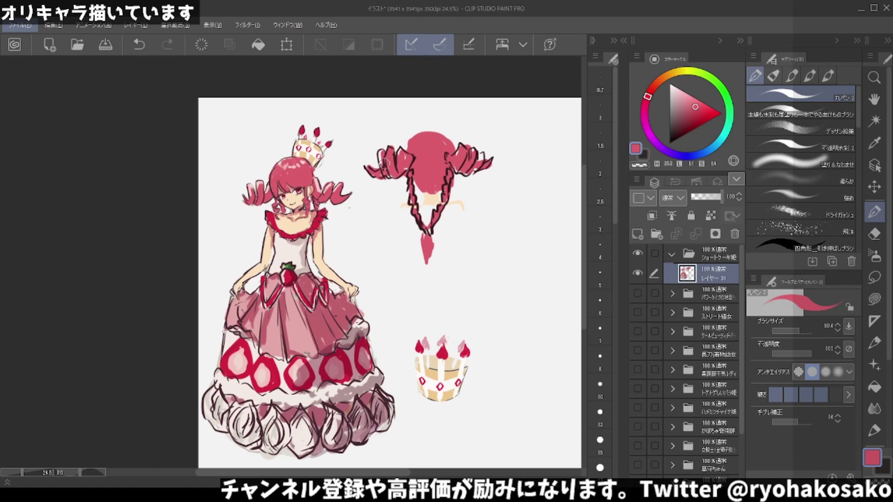
scroll(385, 171, up, 1)
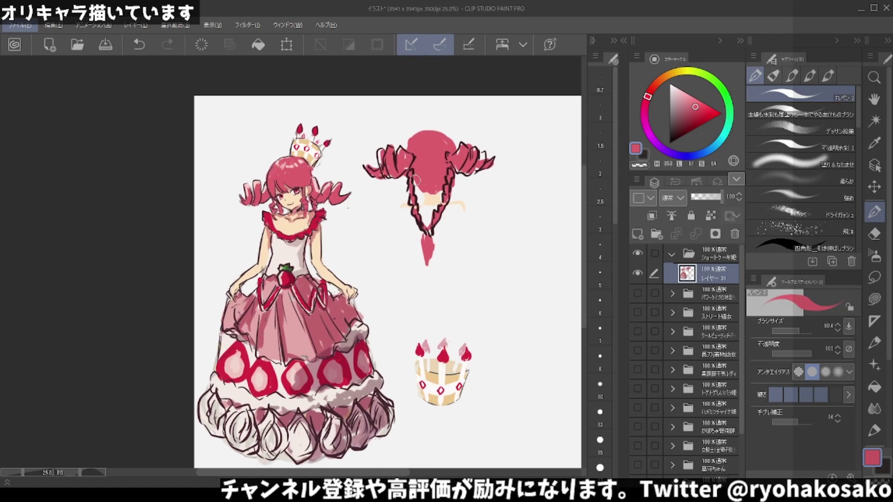
scroll(423, 183, up, 2)
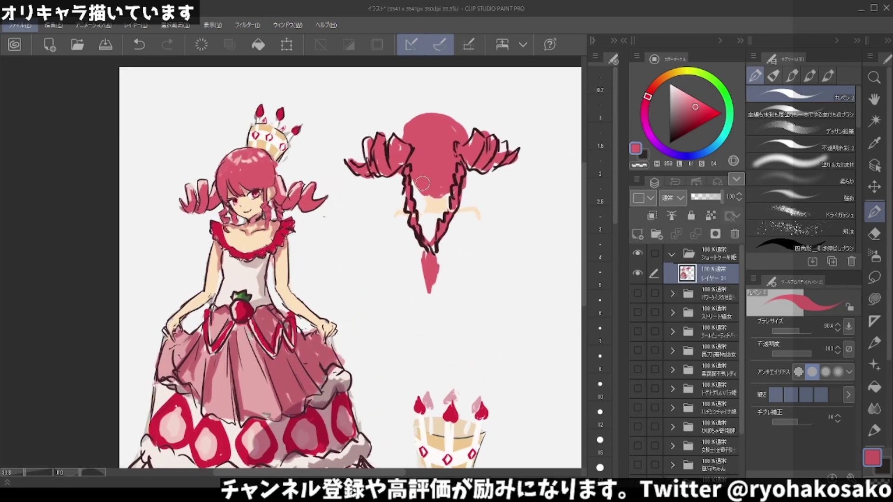
alt+click(444, 200)
key(c)
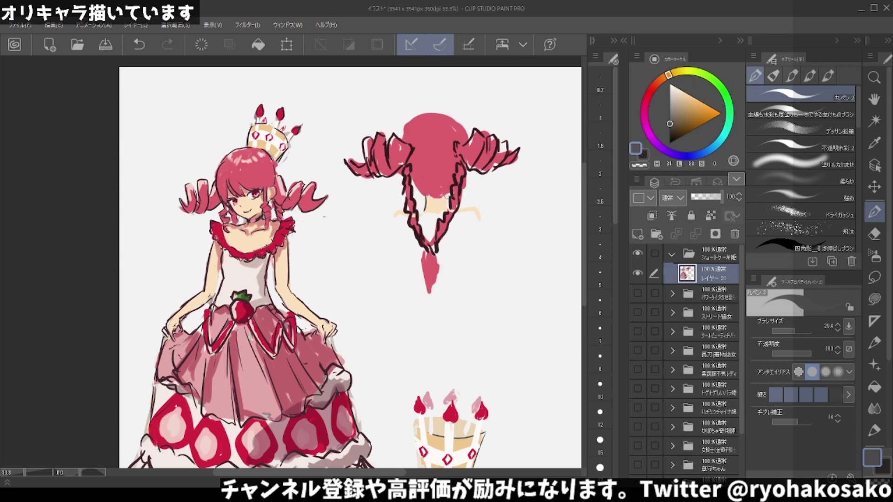
key(ctrl+z)
alt+click(448, 169)
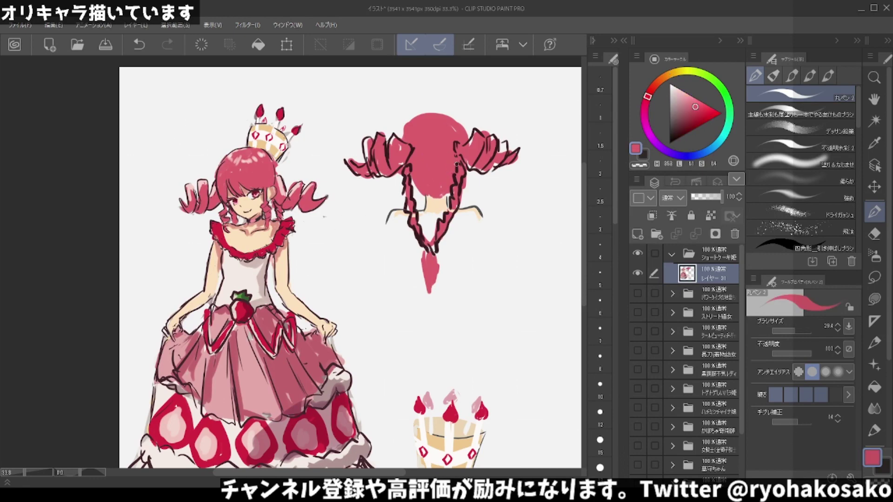
key(ctrl+z)
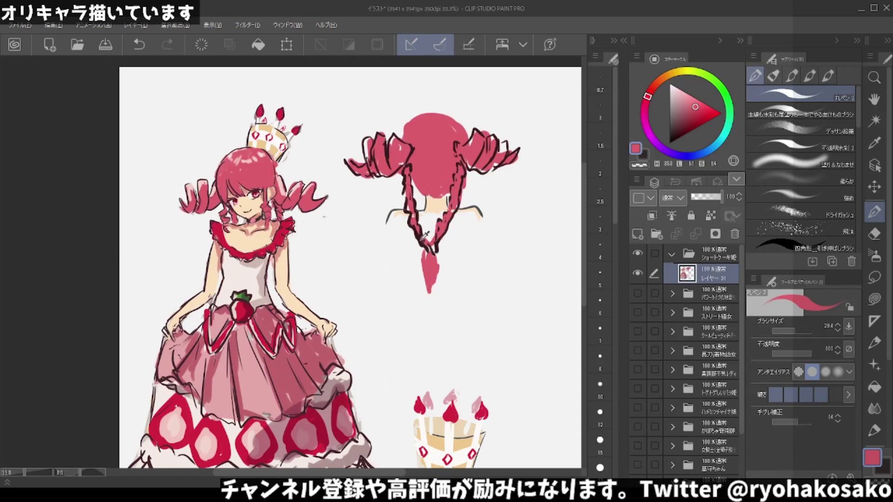
Eyedrop the maroon line colour and add short dark outline strokes on both braids.
alt+click(425, 237)
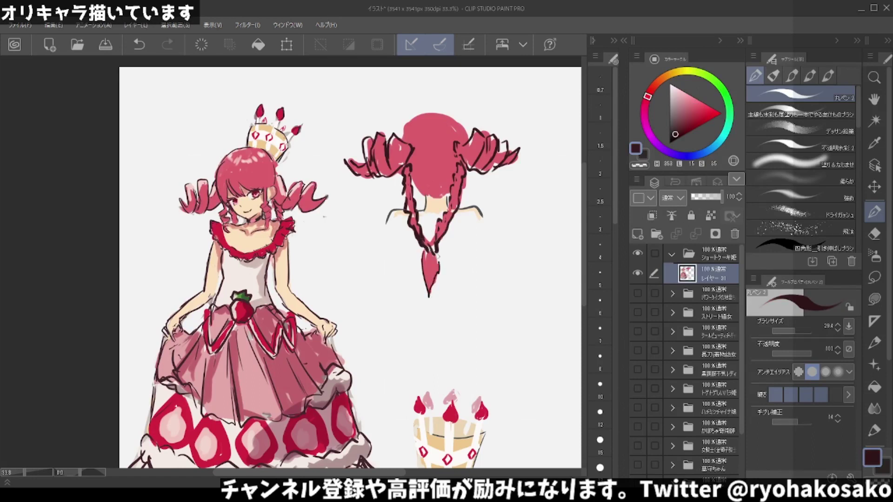
alt+click(444, 228)
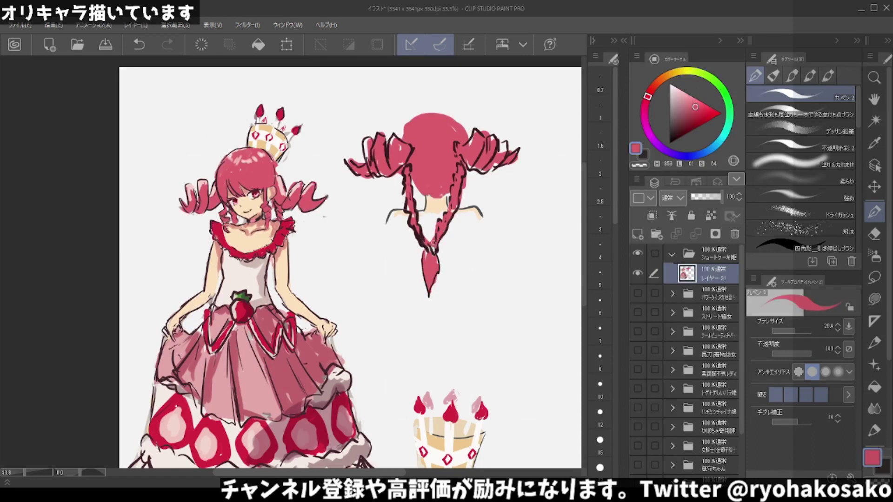
alt+click(434, 241)
alt+click(440, 232)
drag(413, 217, 412, 208)
alt+click(407, 184)
alt+click(408, 182)
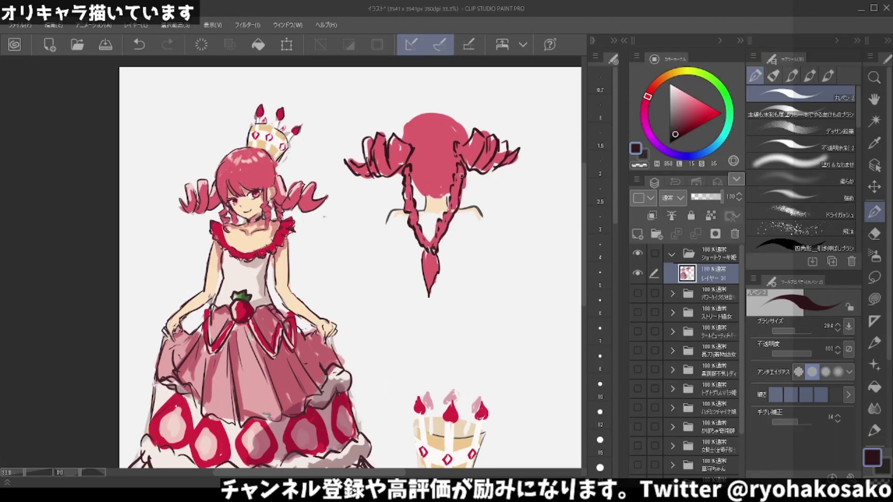
drag(464, 174, 473, 167)
drag(452, 209, 449, 223)
key(ctrl+z)
drag(405, 174, 409, 186)
Try a dark line along the back-view head top, then undo it.
scroll(480, 173, down, 3)
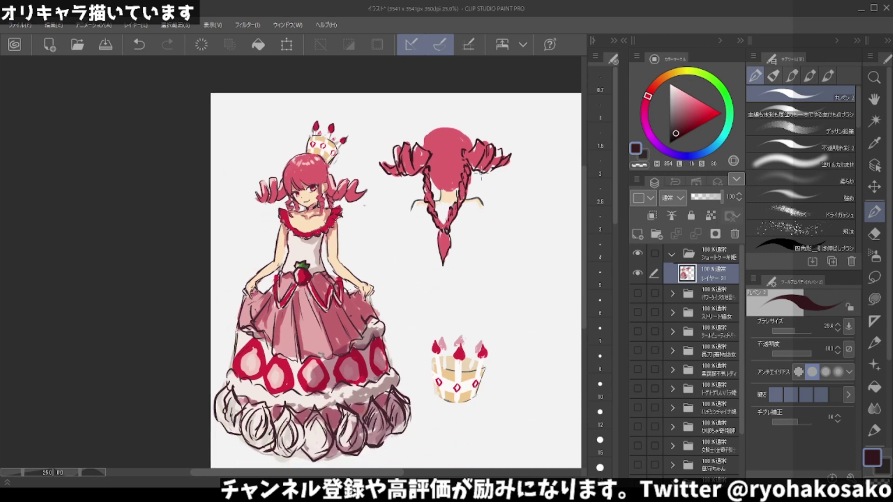
scroll(463, 172, up, 1)
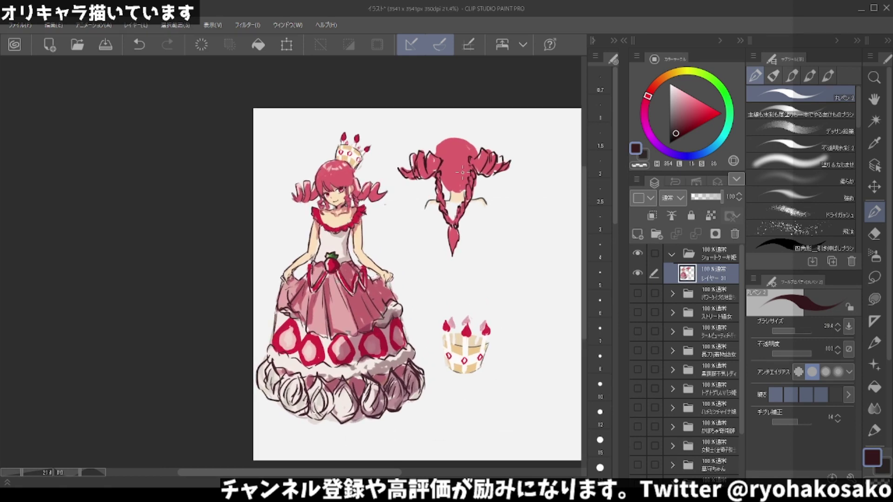
scroll(463, 172, up, 1)
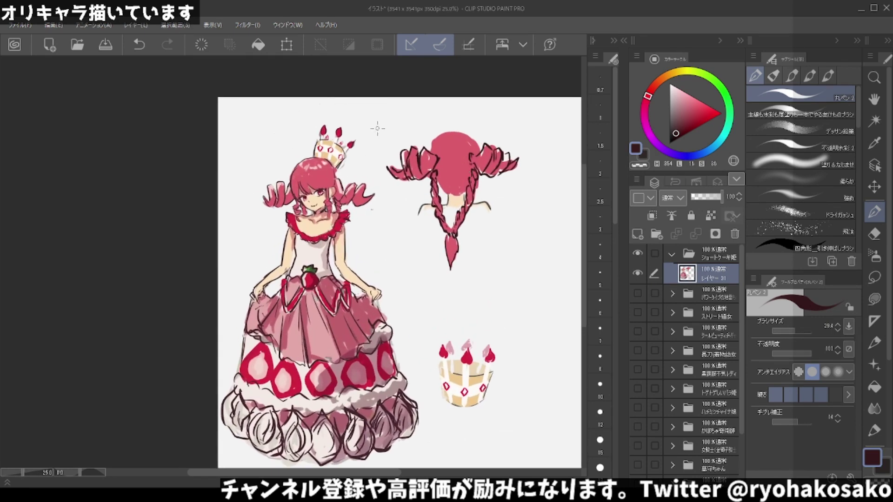
alt+click(437, 154)
drag(431, 146, 482, 145)
key(ctrl+z)
key(ctrl+z)
Paint beige skin across the back-view neck and shoulders, then pick red with a smaller brush.
alt+click(468, 196)
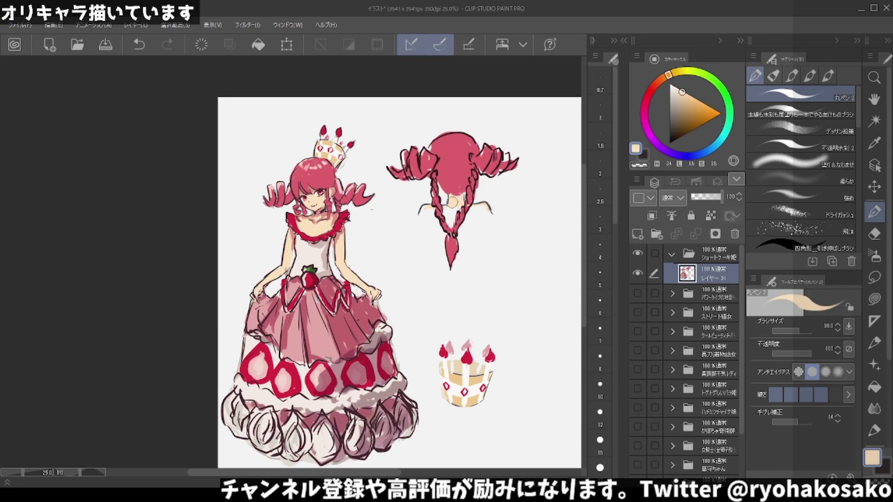
drag(450, 215, 428, 210)
alt+click(463, 228)
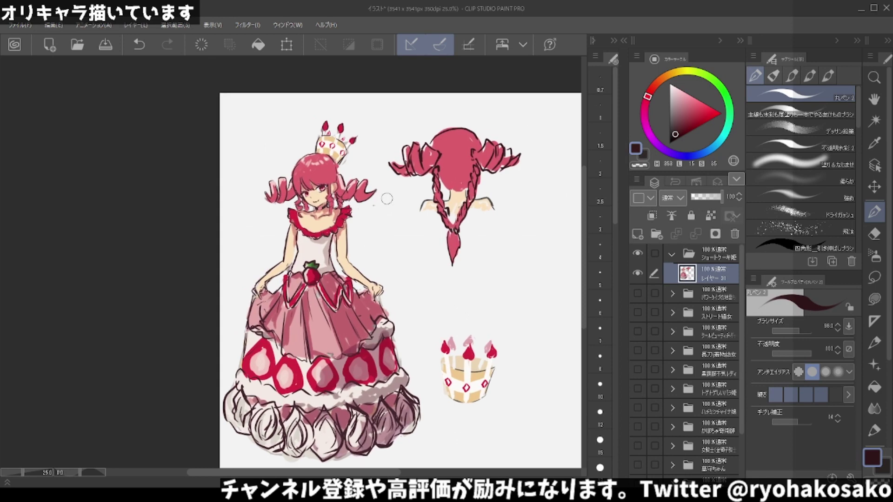
scroll(369, 210, down, 1)
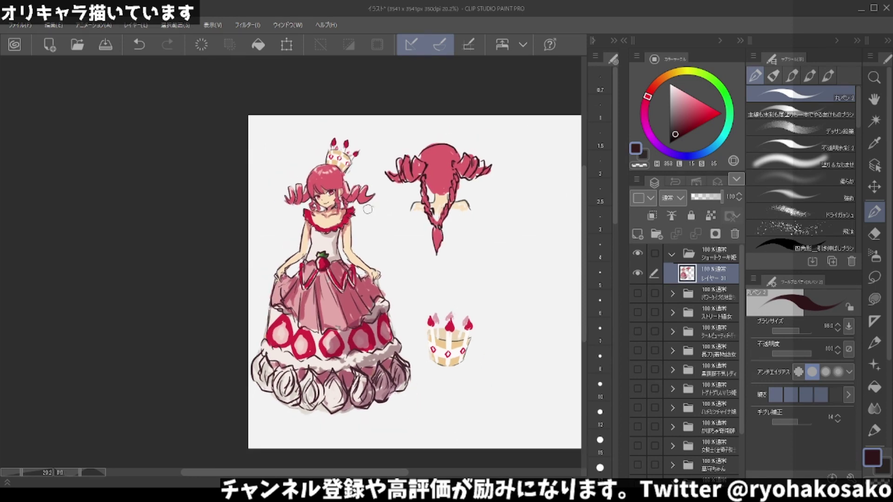
scroll(377, 236, down, 1)
scroll(353, 259, down, 1)
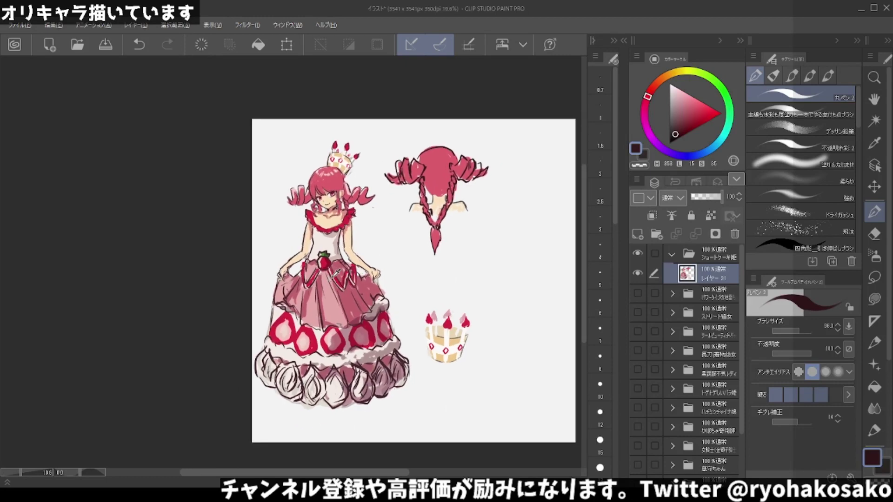
alt+click(337, 274)
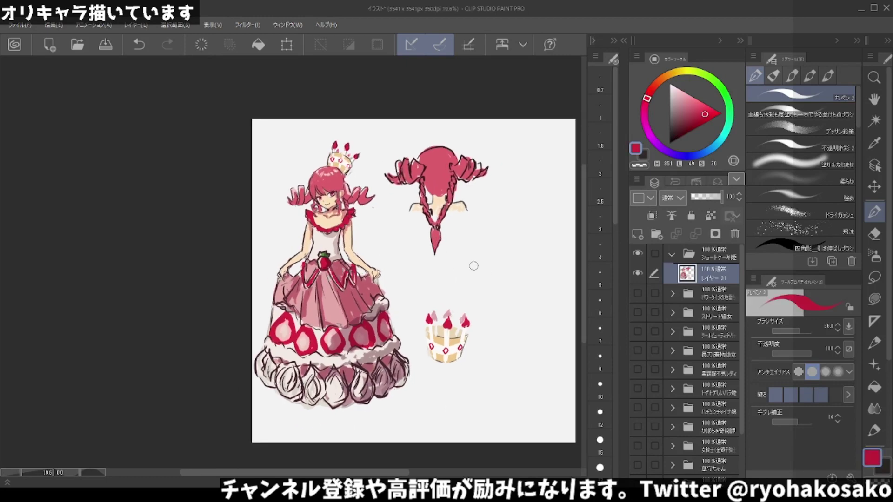
key(bracketleft)
key(bracketleft)
key(ctrl+z)
Draw the red ribbon's upper and lower curves and right-hand tail below the braid tip.
click(677, 125)
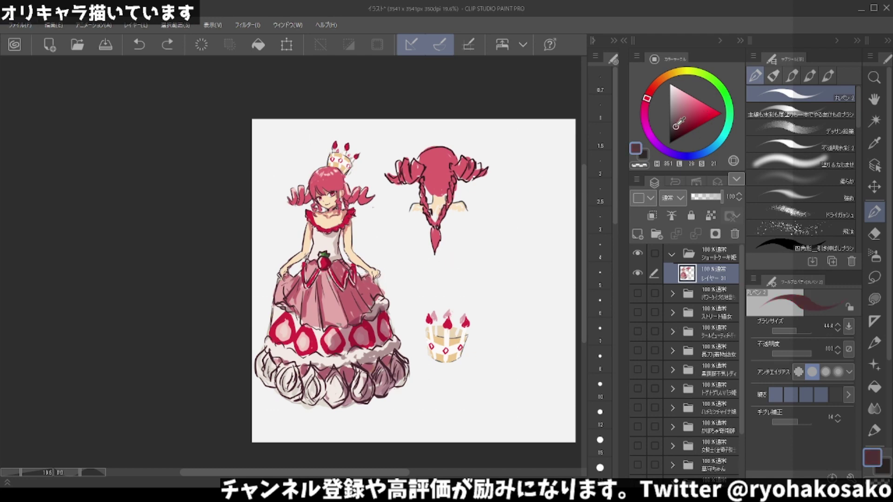
click(685, 125)
mouse_move(448, 254)
mouse_down()
mouse_move(474, 270)
mouse_move(506, 256)
mouse_up()
key(ctrl+z)
mouse_move(447, 264)
mouse_down()
mouse_move(467, 278)
mouse_move(498, 268)
mouse_up()
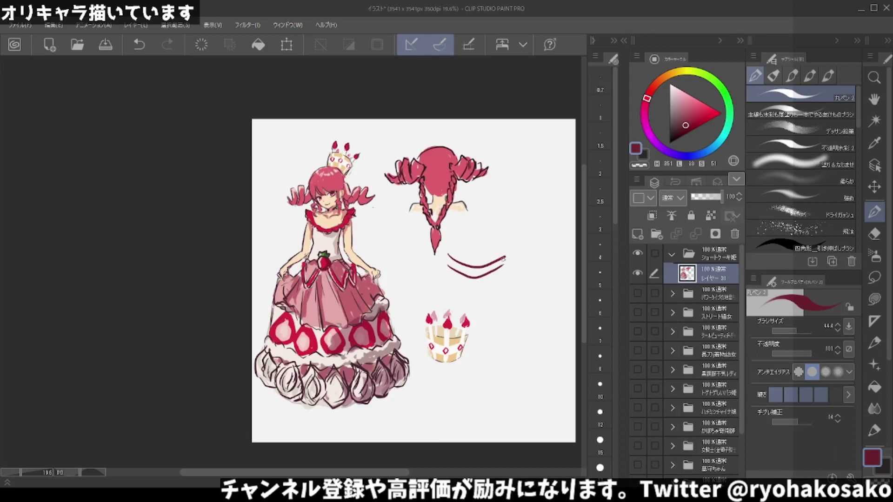
key(ctrl+z)
key(ctrl+z)
mouse_move(446, 257)
mouse_down()
mouse_move(489, 272)
mouse_move(512, 260)
mouse_up()
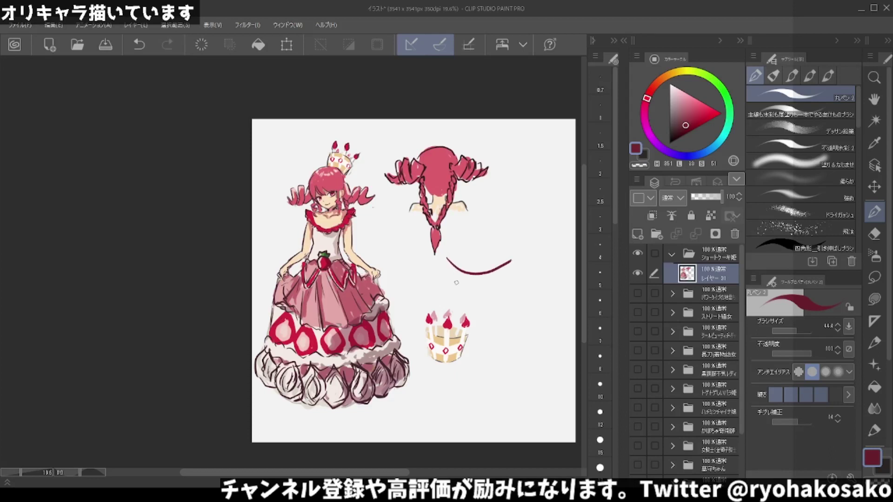
mouse_move(444, 271)
mouse_down()
mouse_move(478, 286)
mouse_move(512, 262)
mouse_move(537, 288)
mouse_up()
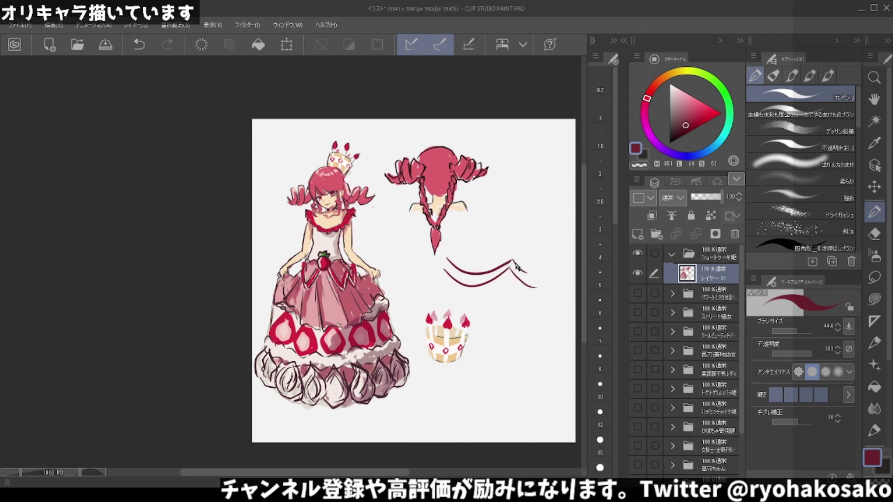
key(ctrl+z)
key(ctrl+z)
drag(513, 260, 551, 279)
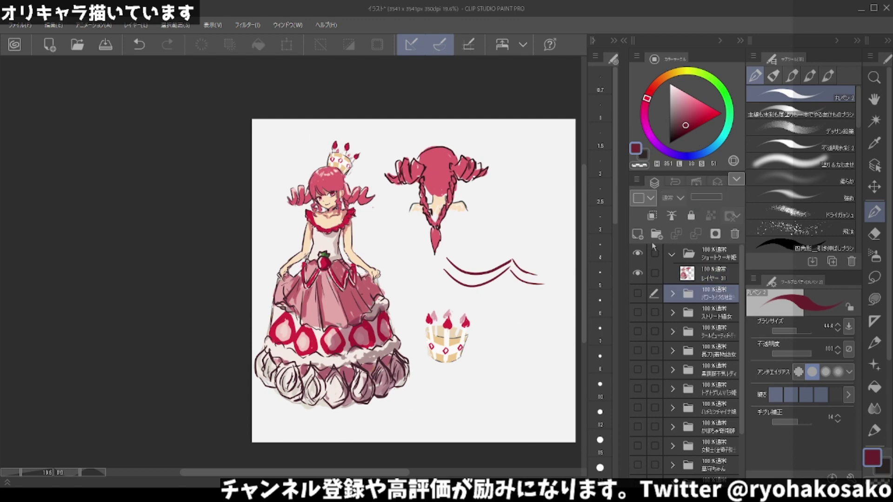
Paint thick red ribbon fill on a new layer below the drawing and round off its tail.
click(638, 234)
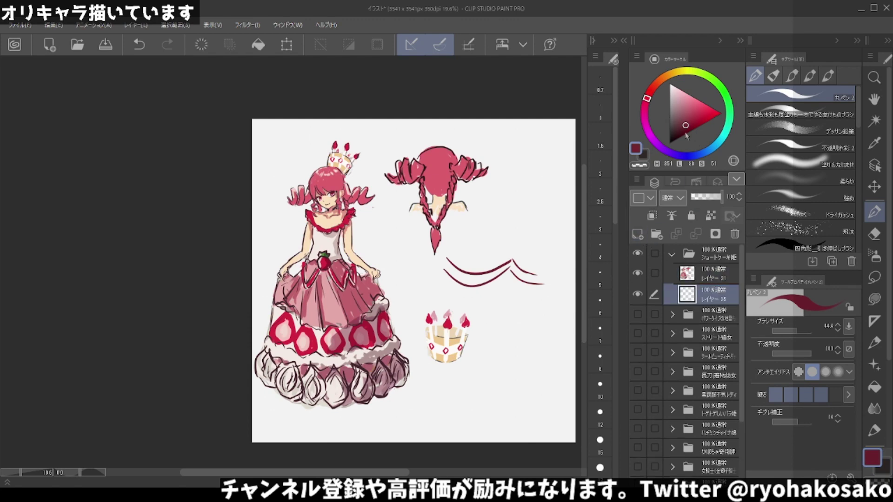
key(c)
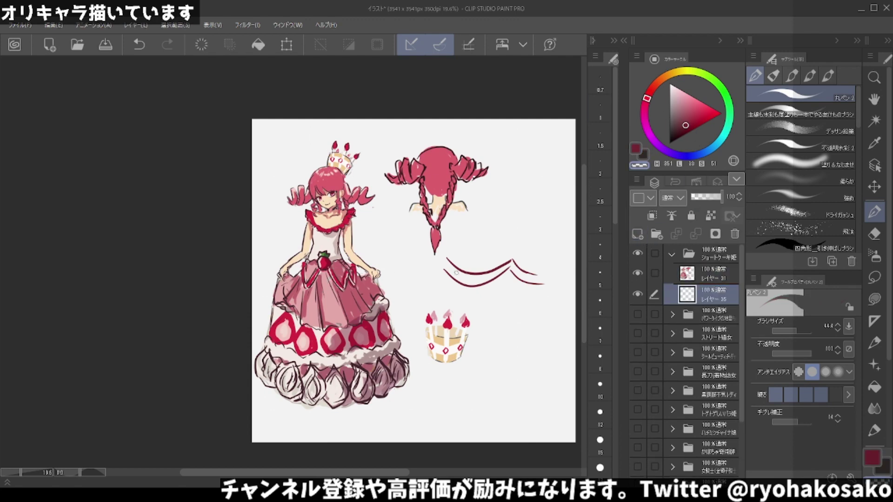
click(672, 272)
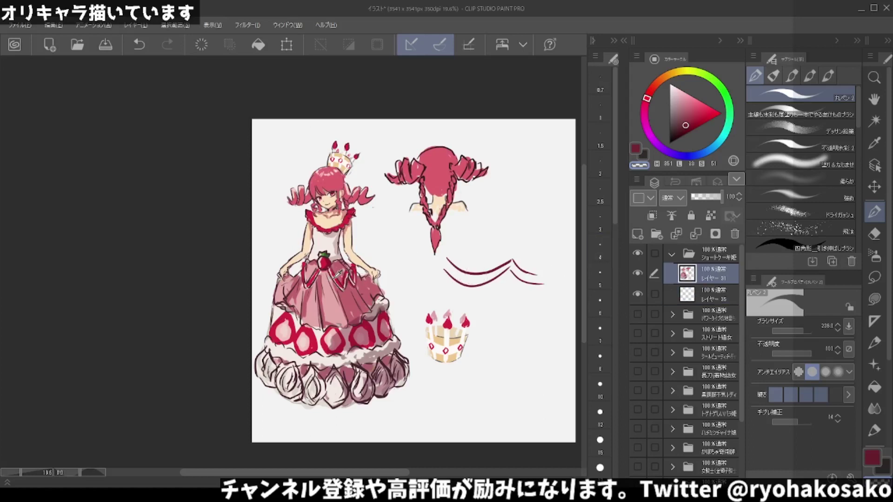
key(c)
mouse_move(449, 263)
mouse_down()
mouse_move(465, 286)
mouse_move(516, 275)
mouse_up()
key(ctrl+z)
key(ctrl+z)
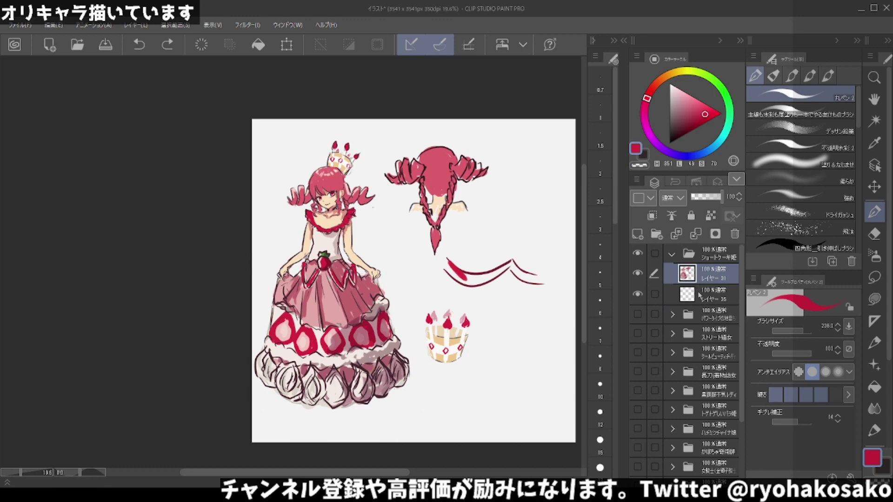
click(700, 297)
mouse_move(442, 263)
mouse_down()
mouse_move(465, 281)
mouse_move(514, 263)
mouse_move(543, 279)
mouse_up()
click(670, 86)
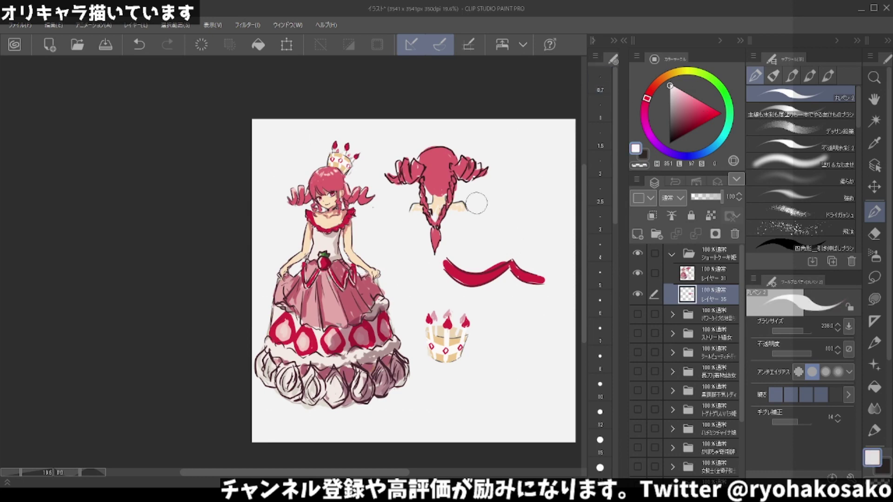
Paint white highlights and dab small saturated yellow accents along the red ribbon.
mouse_move(445, 260)
mouse_down()
mouse_move(461, 278)
mouse_move(520, 268)
mouse_move(542, 277)
mouse_move(523, 270)
mouse_up()
key(ctrl+z)
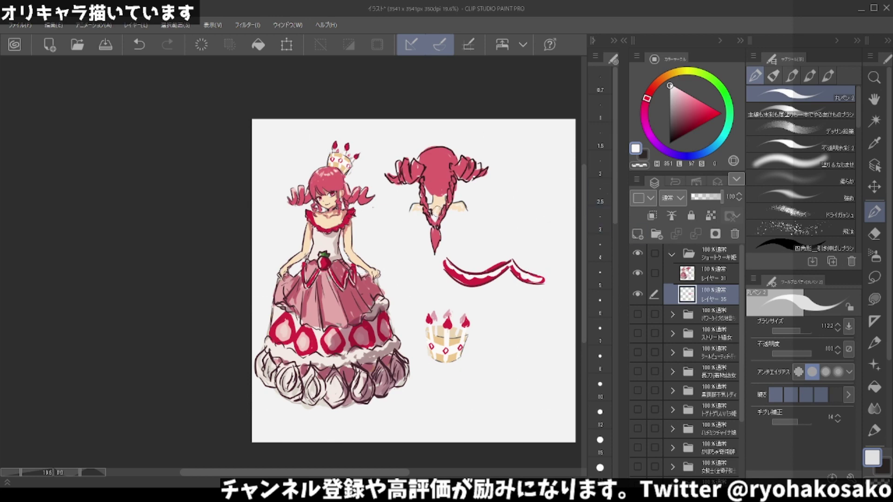
click(685, 70)
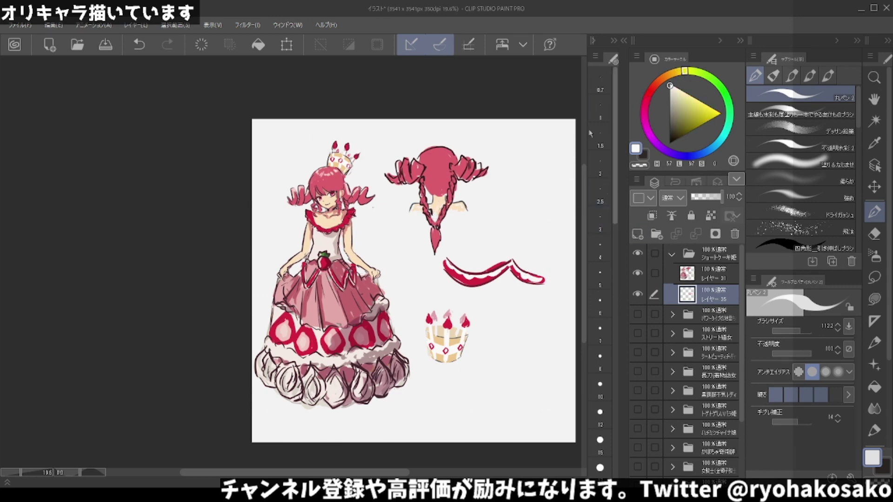
key(ctrl+z)
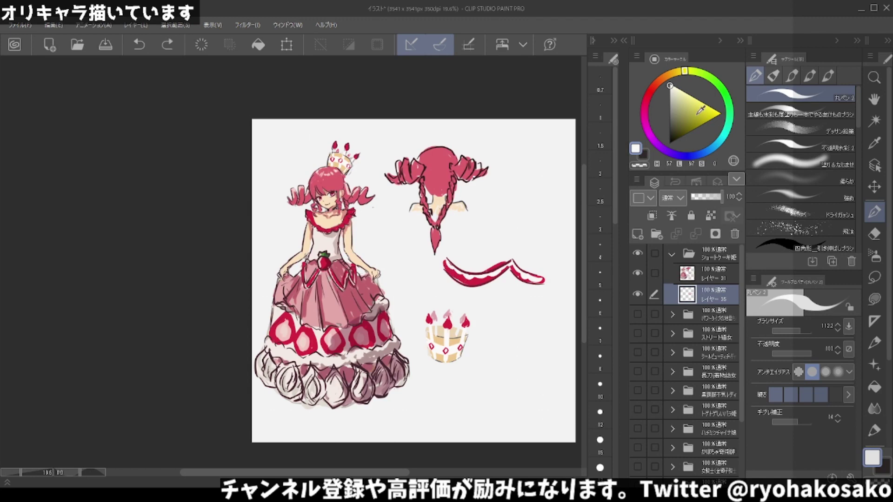
click(696, 104)
key(ctrl+y)
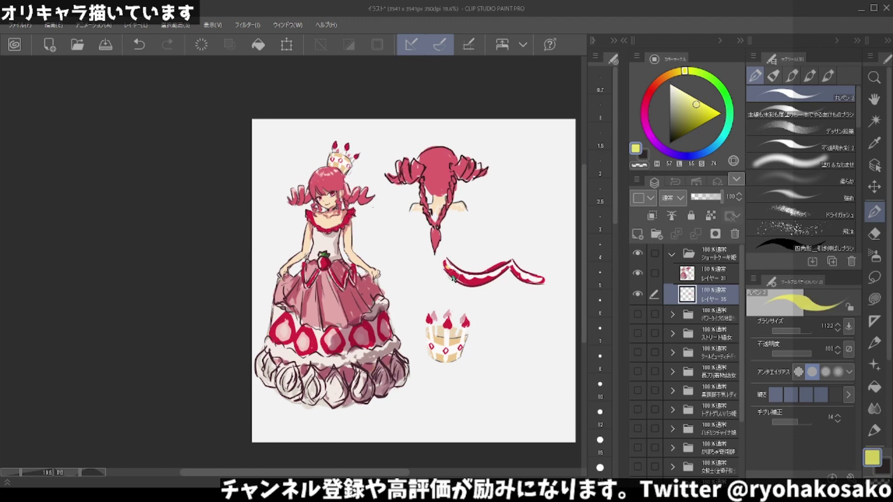
drag(462, 281, 500, 271)
scroll(434, 189, down, 2)
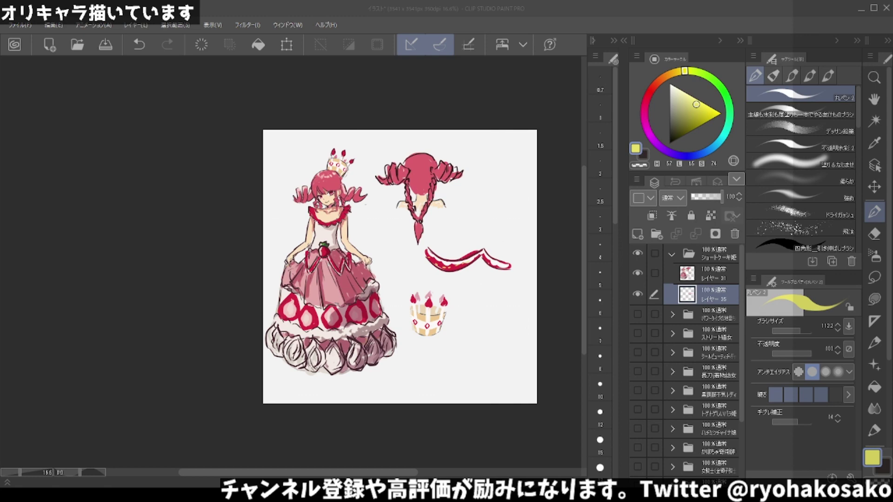
scroll(316, 223, up, 1)
scroll(316, 223, up, 1)
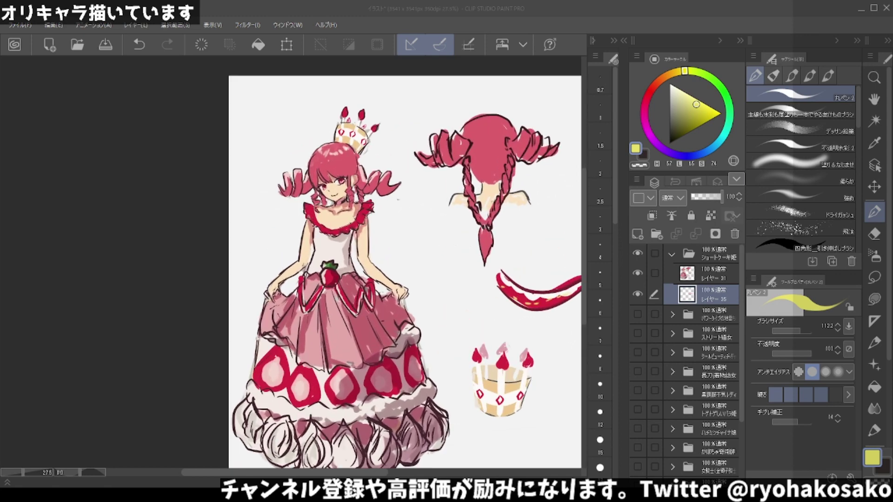
scroll(316, 224, up, 1)
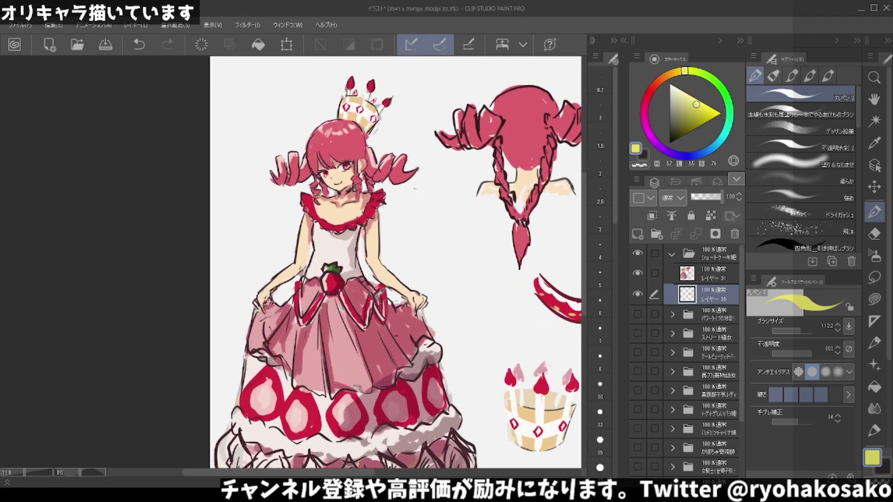
Merge layer 31 with layer 35 and draw a red belt running from the strawberry.
key(c)
drag(337, 285, 341, 279)
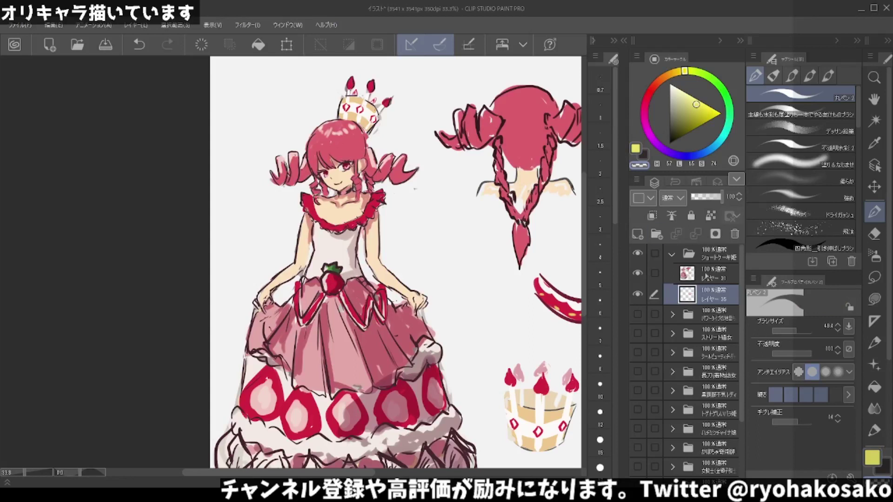
ctrl+click(706, 275)
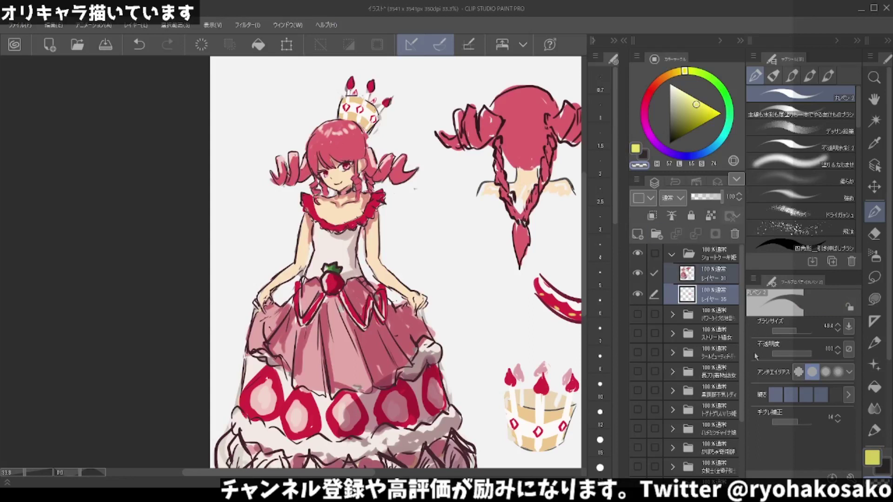
key(shift+alt+e)
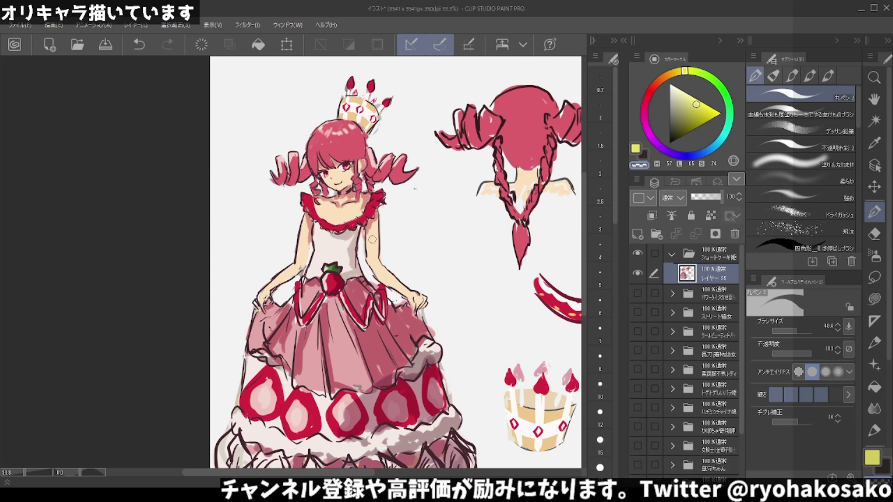
alt+click(351, 295)
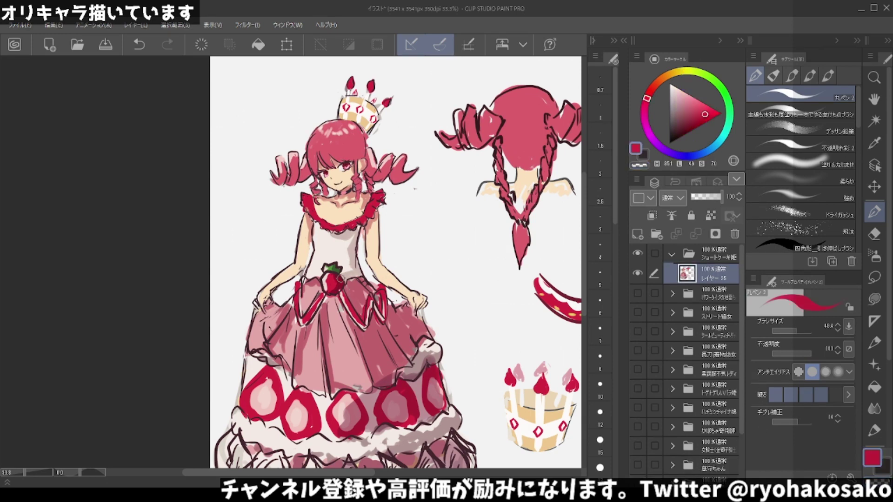
key(ctrl+z)
mouse_move(346, 279)
mouse_down()
mouse_move(363, 275)
mouse_move(304, 277)
mouse_up()
Sample the peach skin tone from the neck while scrolling around the canvas.
scroll(365, 218, down, 2)
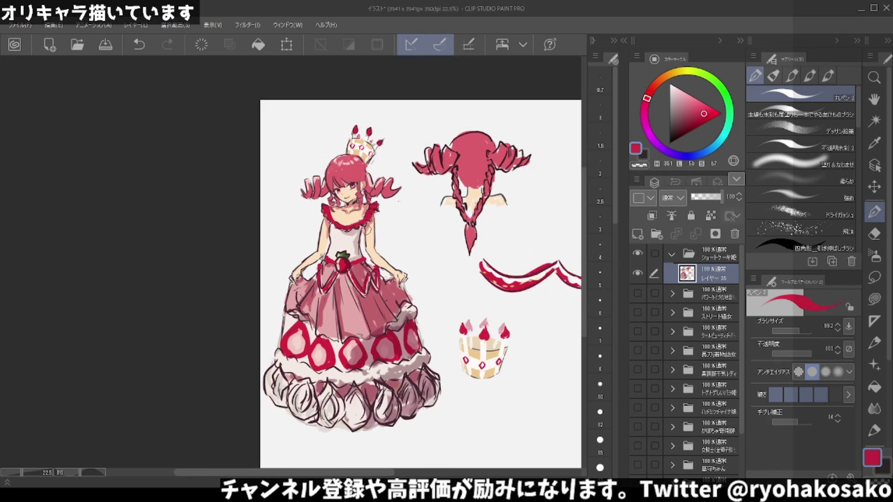
scroll(367, 226, down, 2)
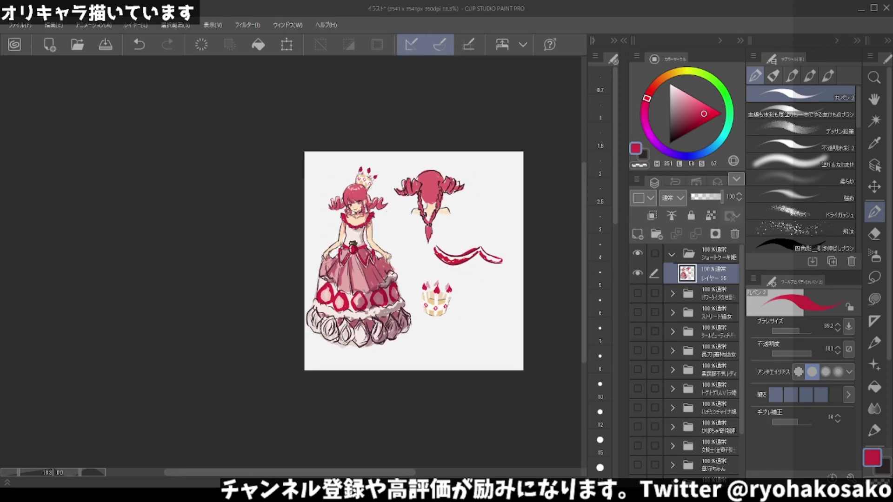
scroll(368, 222, up, 1)
scroll(368, 222, up, 1)
scroll(371, 215, up, 1)
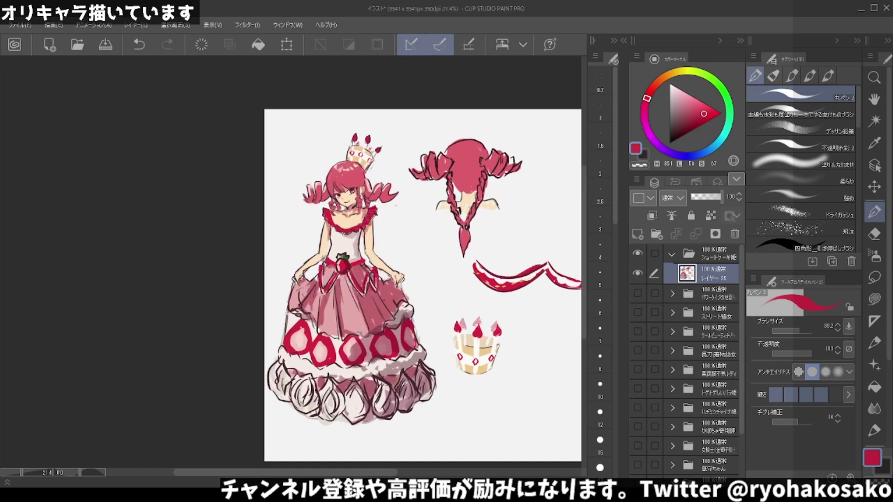
scroll(371, 215, up, 1)
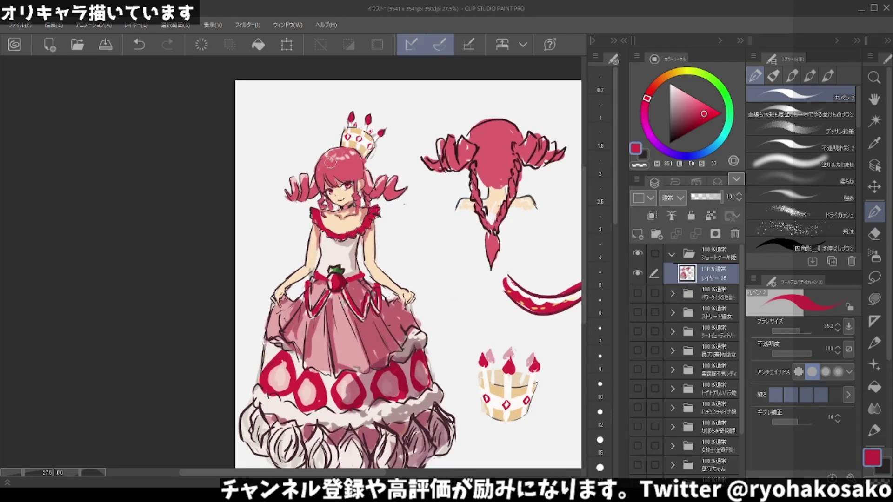
alt+click(344, 215)
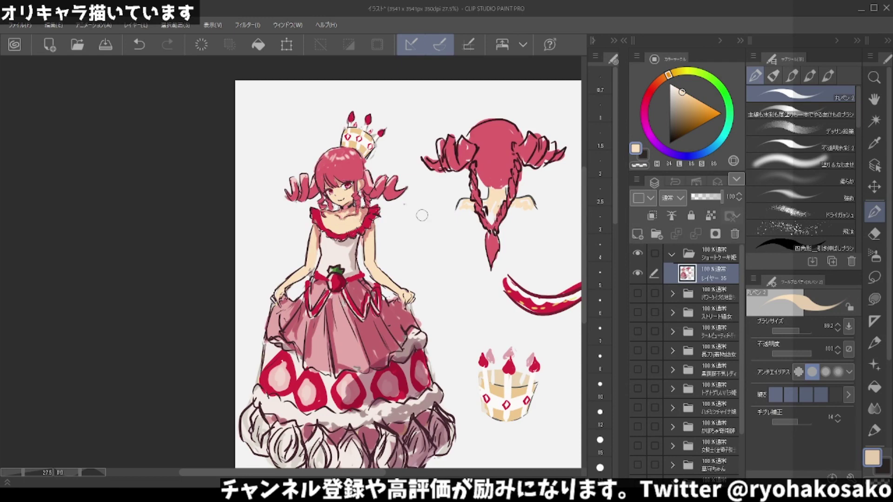
scroll(297, 159, down, 1)
scroll(277, 172, down, 1)
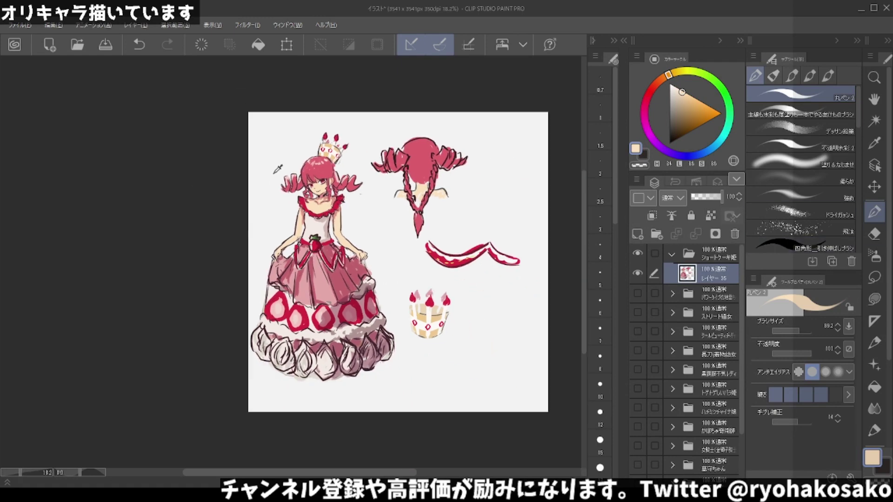
key(alt)
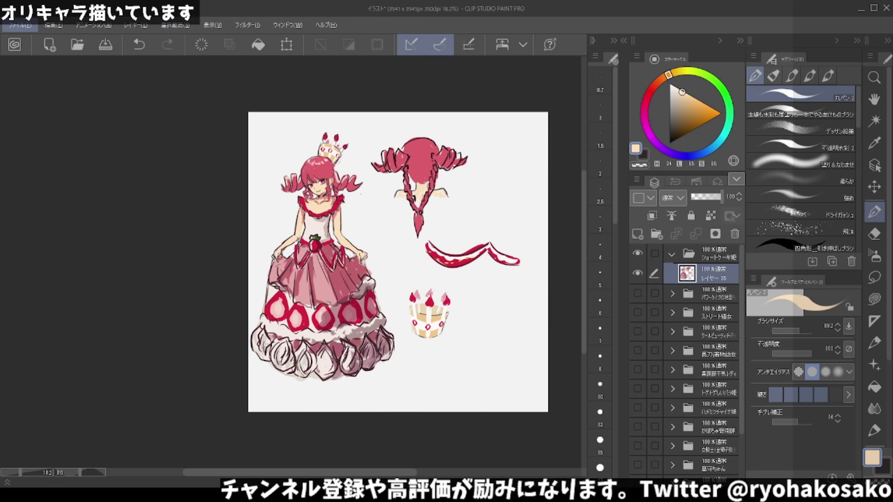
scroll(302, 215, up, 1)
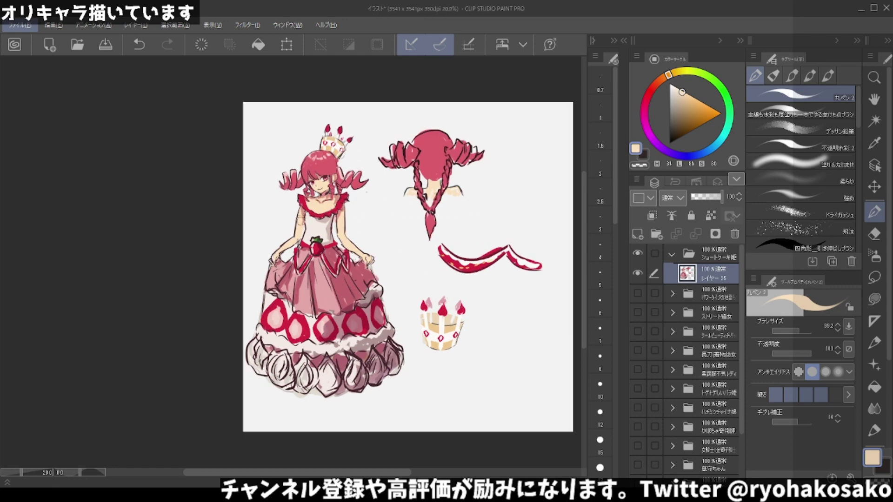
scroll(302, 215, up, 1)
scroll(307, 213, up, 1)
scroll(315, 210, up, 2)
scroll(316, 210, up, 3)
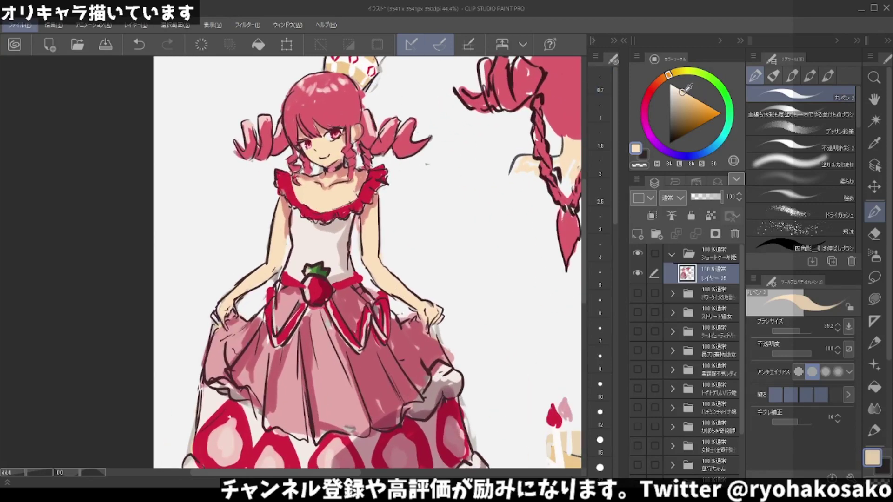
Shrink the brush and try small yellow marks on the gown's chest, undoing them.
drag(688, 88, 690, 101)
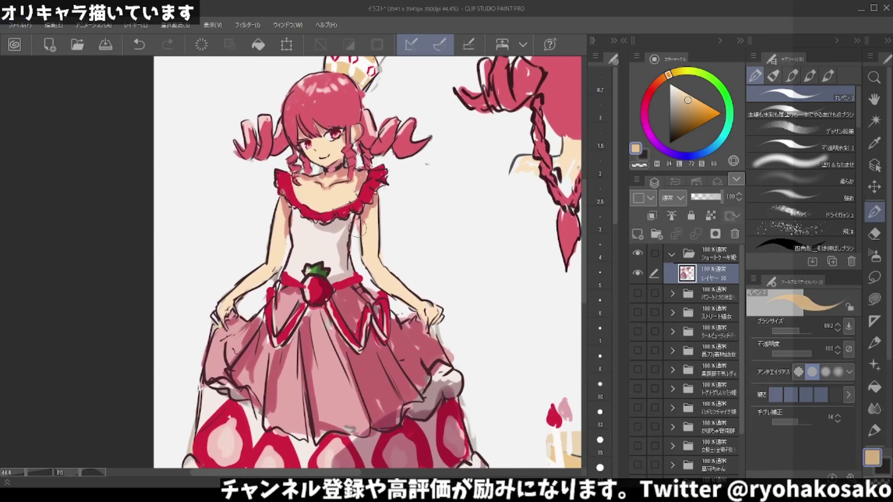
drag(314, 238, 316, 243)
key(ctrl+z)
drag(672, 77, 689, 97)
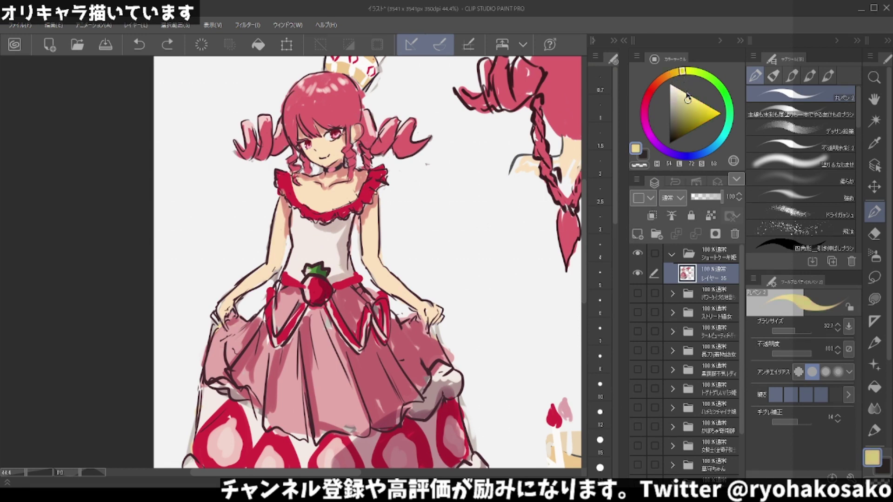
drag(311, 232, 307, 242)
key(ctrl+z)
drag(317, 220, 311, 238)
key(ctrl+z)
Shift the paint hue to purple and fill the round pendant on the gown.
mouse_move(684, 72)
mouse_down()
mouse_move(703, 133)
mouse_move(725, 95)
mouse_up()
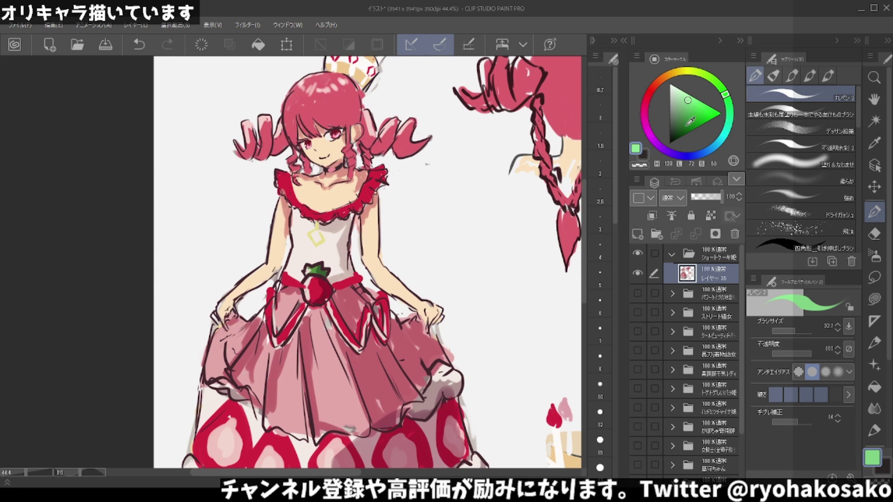
drag(714, 150, 655, 141)
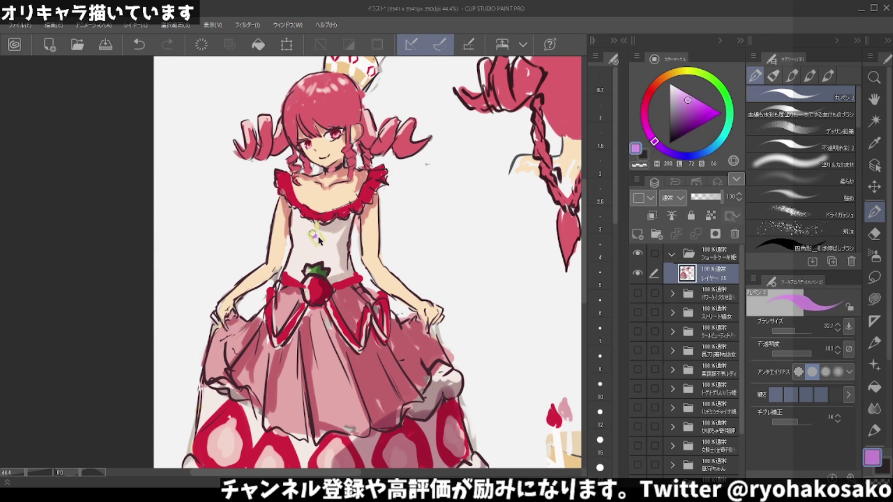
drag(319, 241, 320, 232)
scroll(270, 195, down, 2)
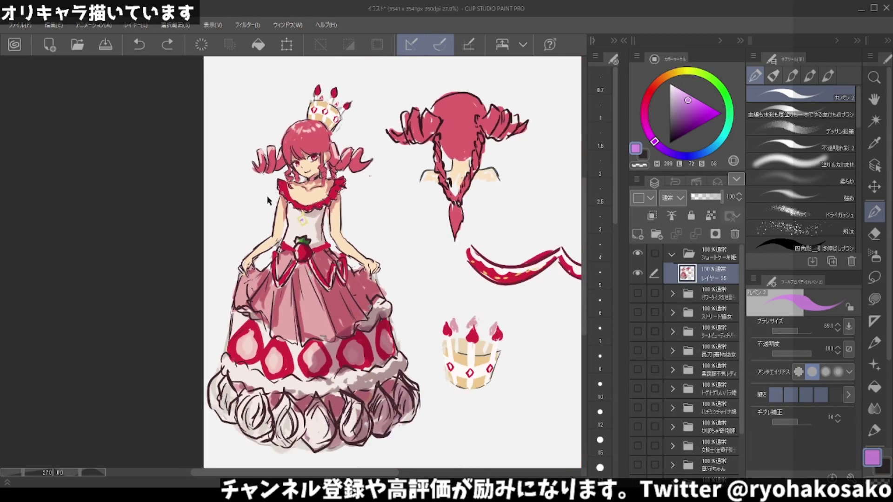
scroll(269, 203, up, 2)
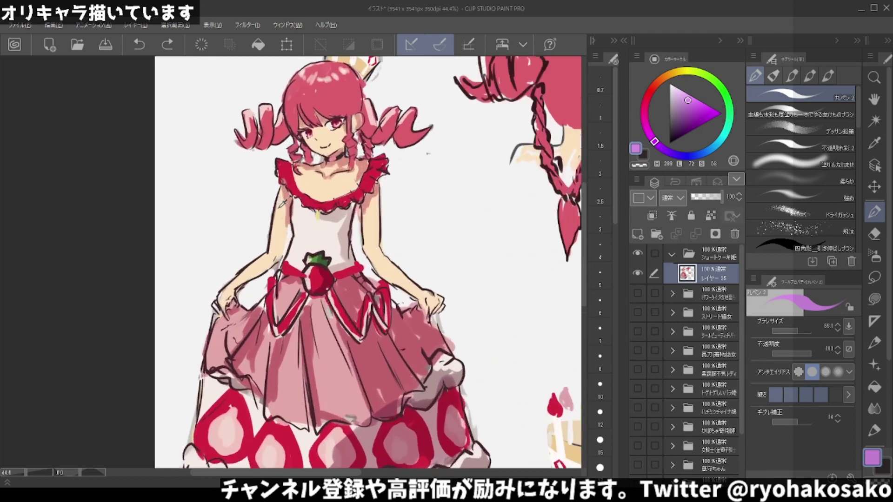
scroll(273, 205, down, 1)
scroll(273, 205, up, 1)
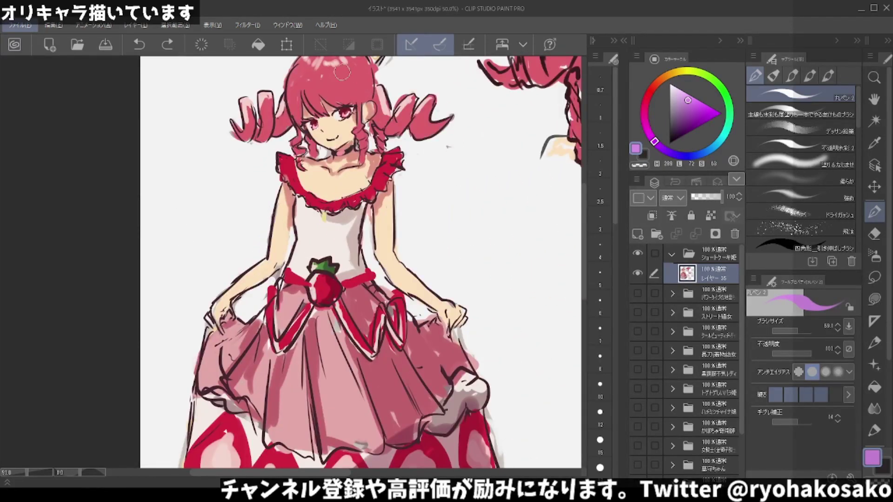
Choose a pale pink-lavender and shade the first arm with glove colour.
alt+click(358, 233)
click(644, 114)
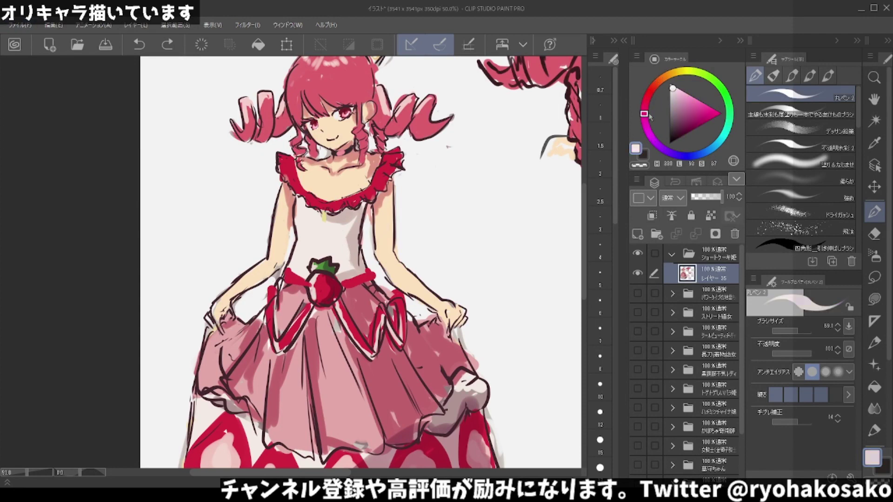
click(685, 92)
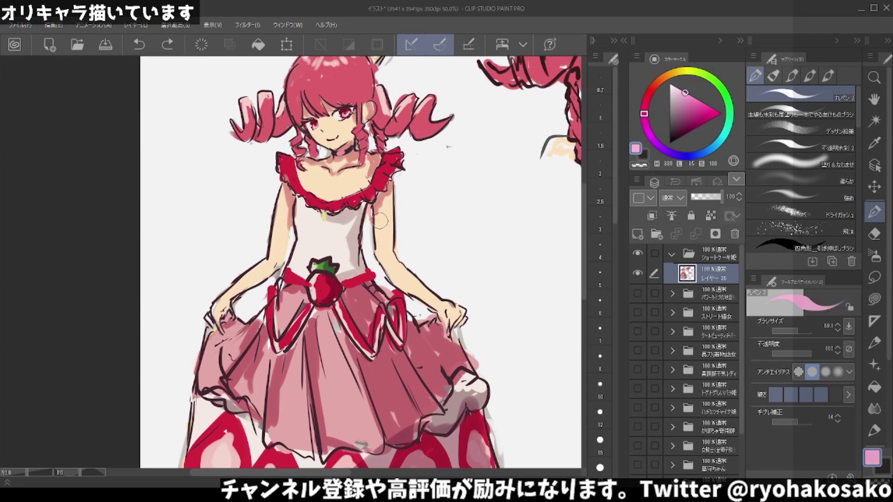
drag(377, 231, 391, 225)
key(ctrl+z)
drag(685, 91, 677, 91)
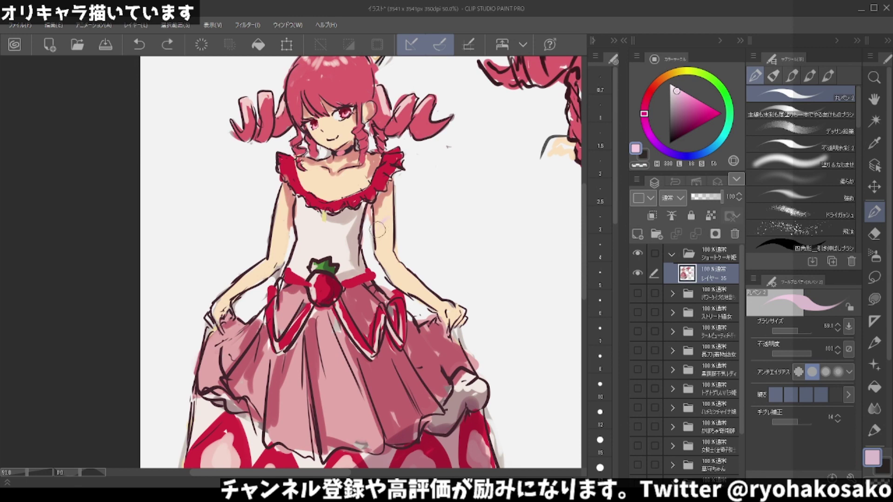
mouse_move(393, 215)
mouse_down()
mouse_move(384, 232)
mouse_move(398, 280)
mouse_up()
Extend the pale glove colour down the forearm and over the other upper arm and elbow.
drag(392, 228, 383, 255)
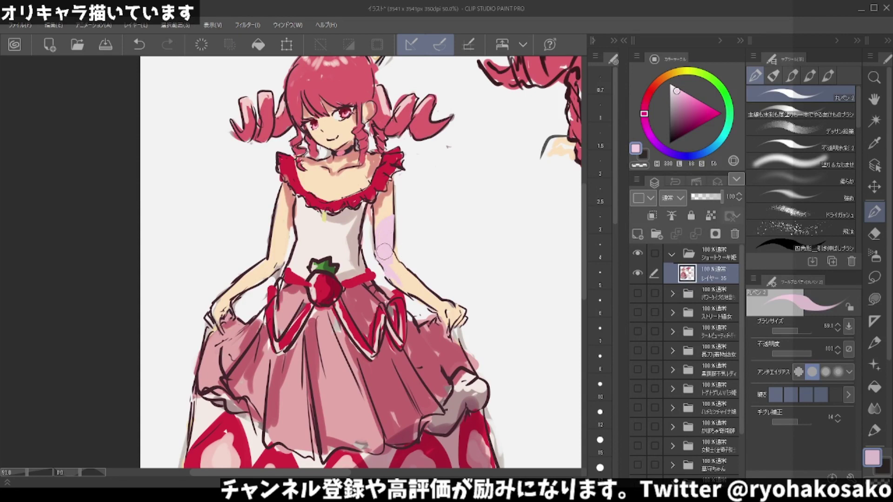
mouse_move(383, 255)
mouse_down()
mouse_move(386, 269)
mouse_move(463, 314)
mouse_up()
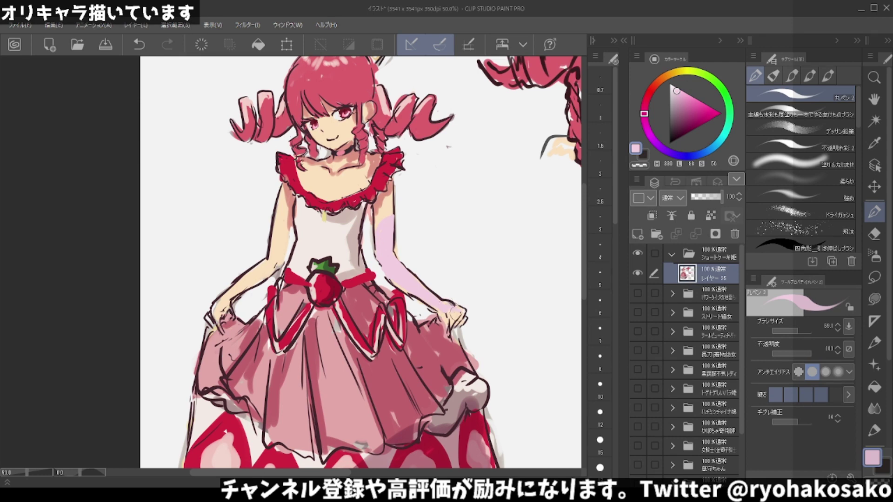
key(ctrl+z)
mouse_move(283, 216)
mouse_down()
mouse_move(288, 234)
mouse_move(273, 261)
mouse_move(281, 223)
mouse_move(271, 260)
mouse_move(208, 318)
mouse_move(215, 313)
mouse_up()
key(ctrl+z)
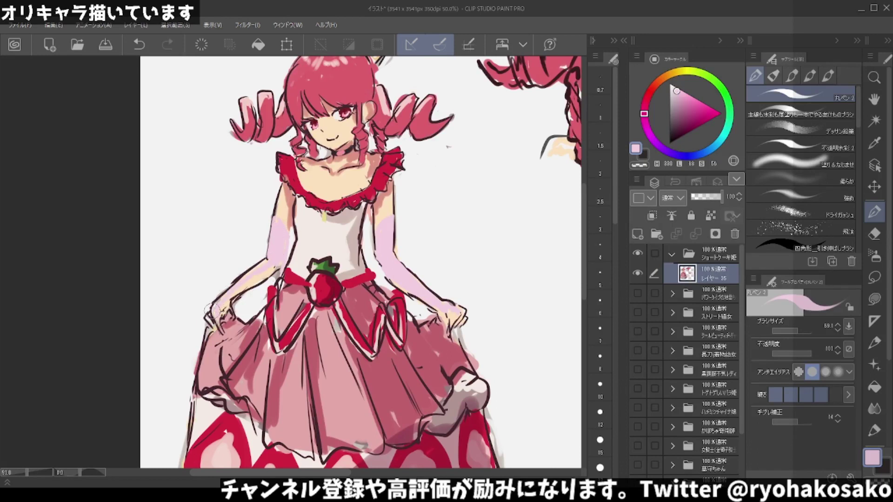
mouse_move(237, 285)
mouse_down()
mouse_move(279, 262)
mouse_move(239, 281)
mouse_move(254, 272)
mouse_up()
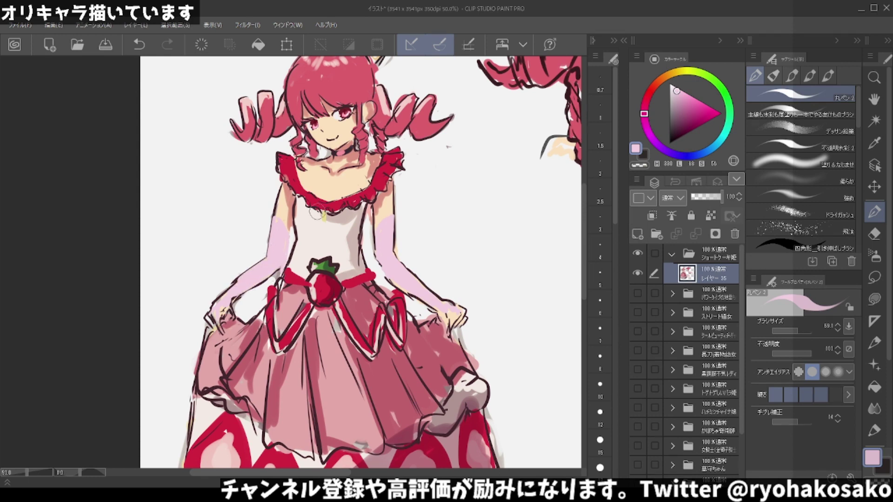
Shrink the brush and draw a dark maroon line along the glove's upper edge.
scroll(316, 211, down, 3)
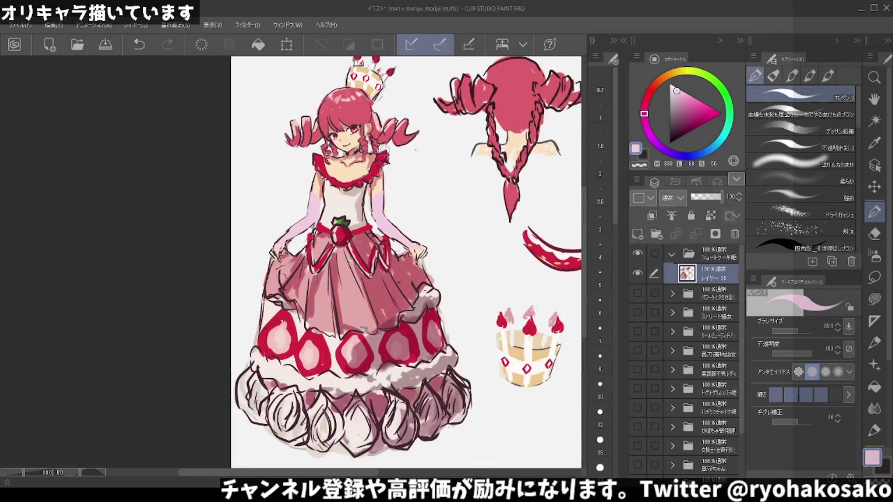
scroll(391, 170, up, 2)
scroll(403, 219, up, 1)
scroll(399, 243, up, 1)
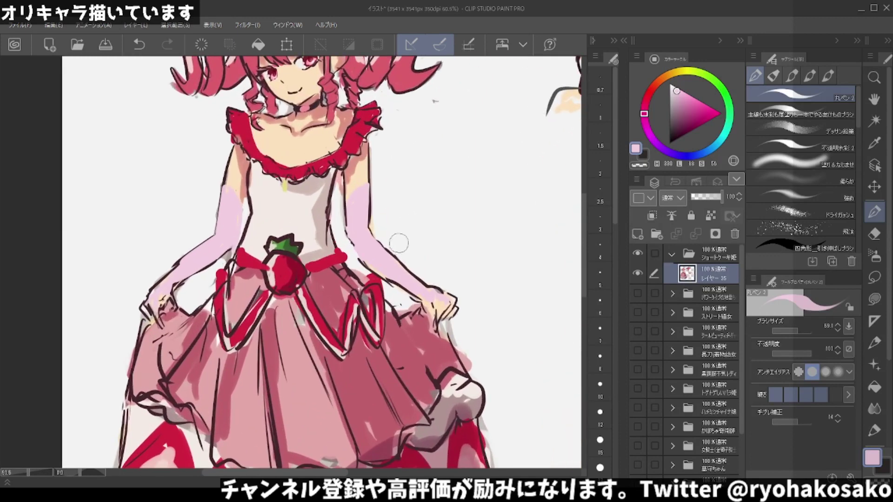
alt+click(372, 172)
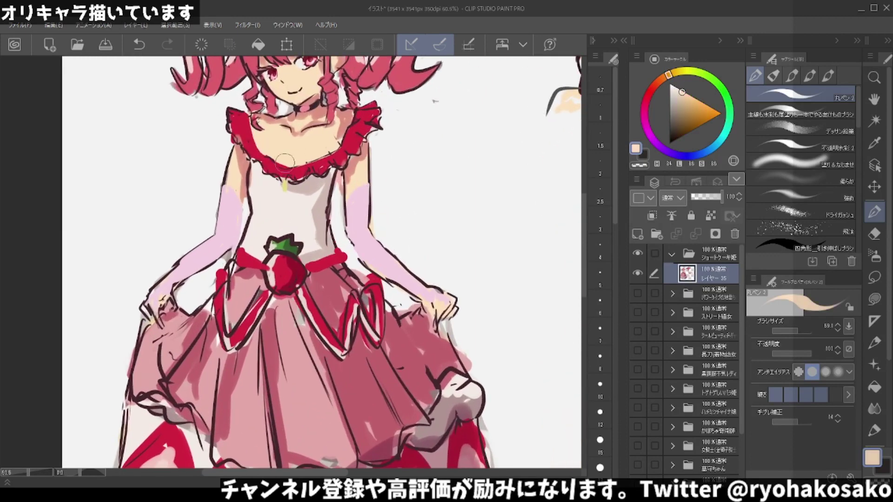
key(bracketleft)
key(bracketleft)
key(bracketleft)
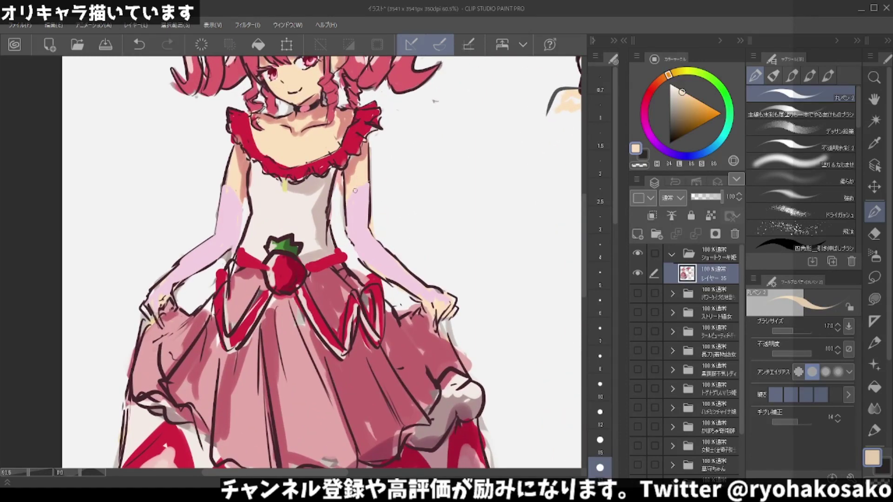
key(ctrl+z)
alt+click(374, 171)
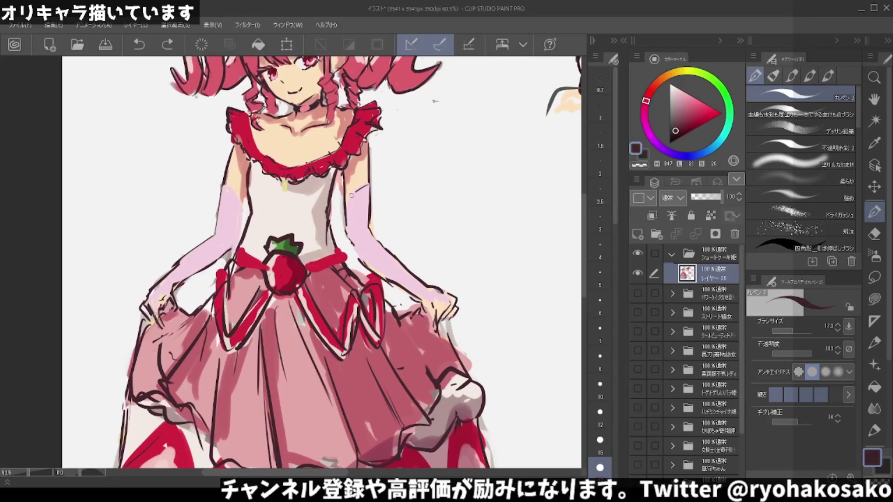
drag(352, 196, 346, 204)
Pick light pink, enlarge the brush, and widen the glove on the upper arm.
scroll(317, 200, down, 3)
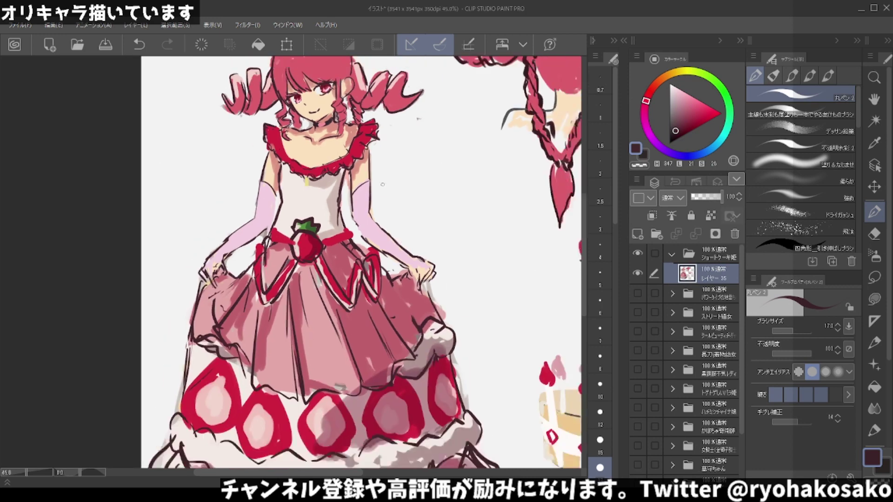
scroll(335, 195, down, 2)
scroll(358, 190, down, 1)
scroll(383, 187, down, 1)
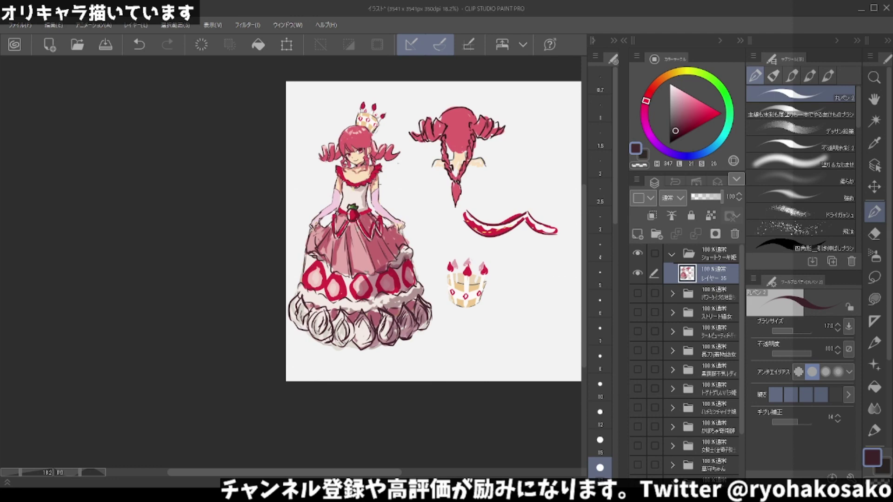
scroll(363, 187, up, 1)
scroll(363, 187, up, 1)
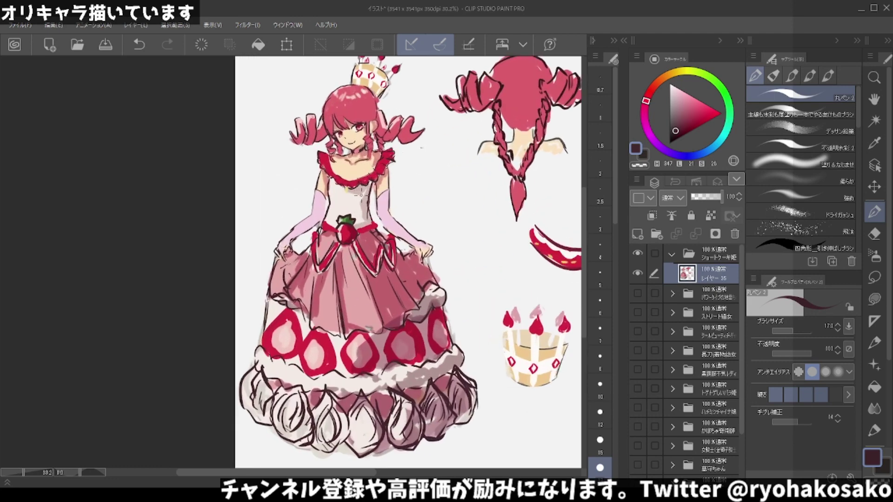
scroll(363, 187, up, 1)
scroll(363, 187, up, 1)
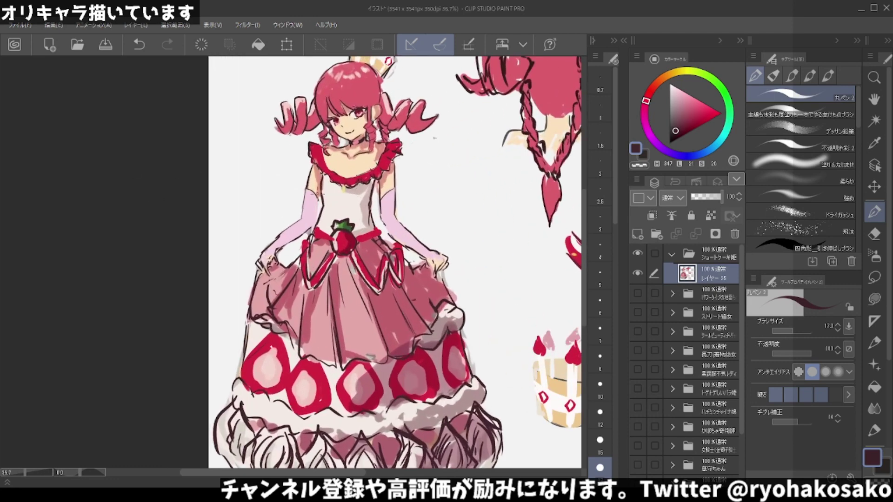
alt+click(396, 201)
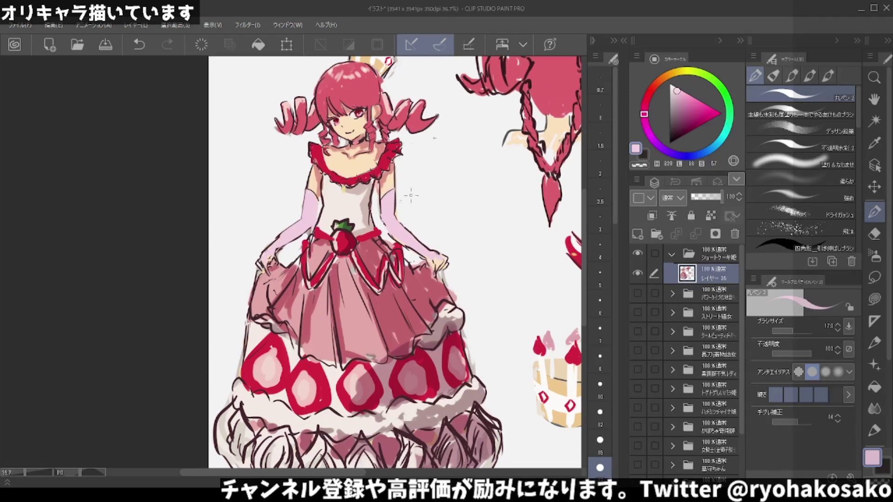
click(678, 85)
key(bracketright)
key(bracketright)
key(bracketright)
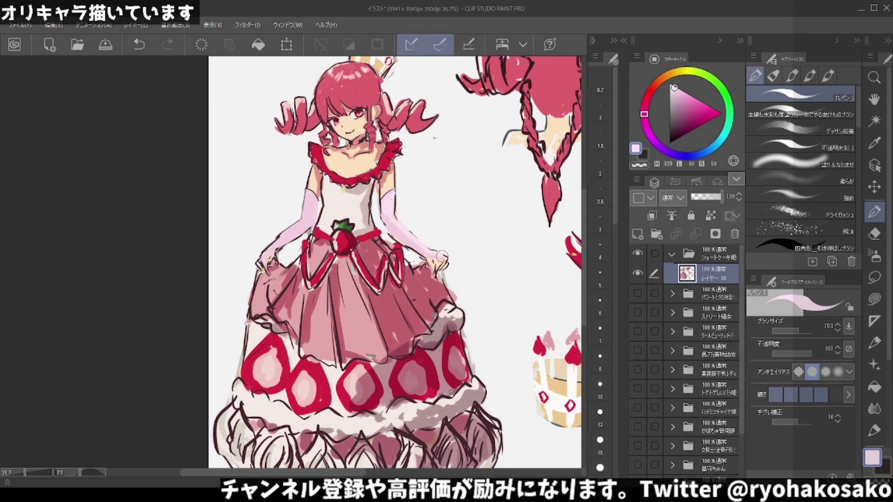
mouse_move(307, 192)
mouse_down()
mouse_move(271, 244)
mouse_move(314, 219)
mouse_move(311, 200)
mouse_move(314, 215)
mouse_up()
alt+click(312, 209)
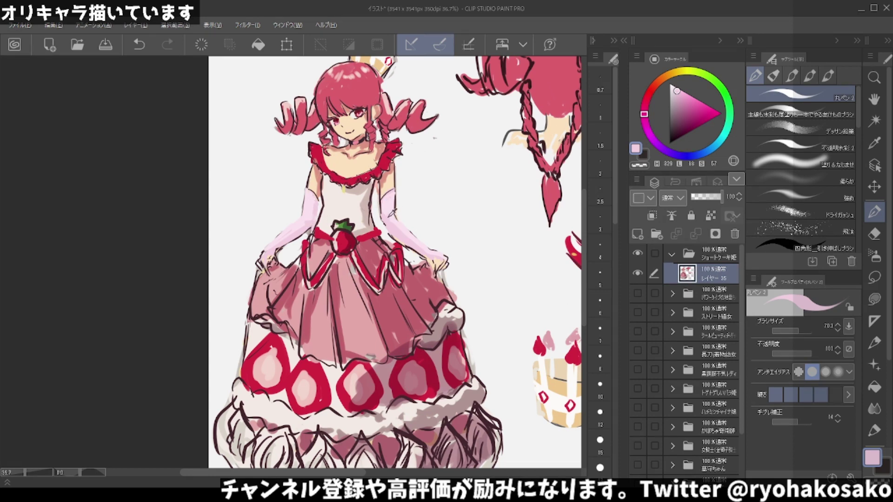
scroll(401, 184, down, 2)
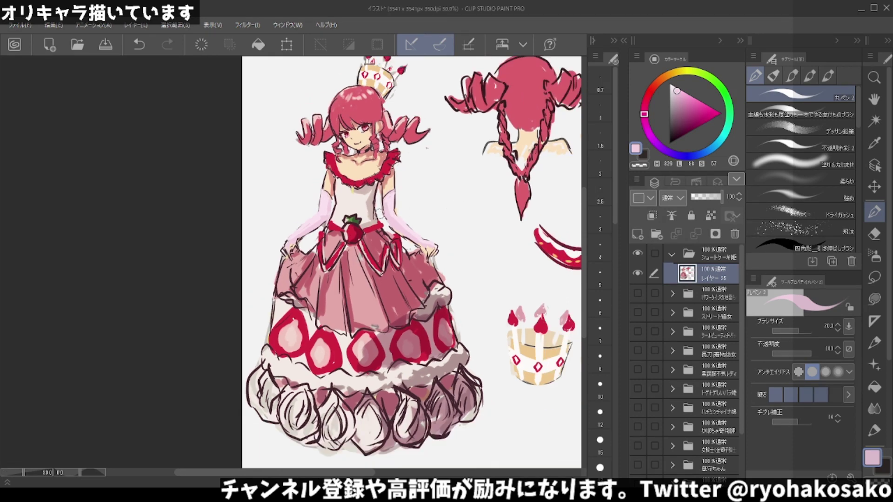
scroll(377, 214, down, 2)
scroll(377, 223, down, 2)
Sketch a thin dark olive-brown line right of the cake crown, then lasso-select it.
scroll(379, 233, down, 2)
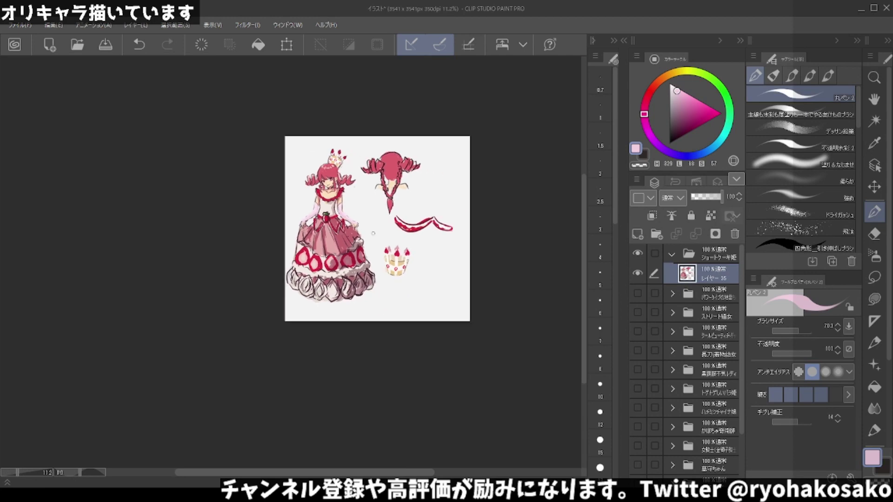
scroll(380, 242, up, 1)
scroll(379, 242, up, 2)
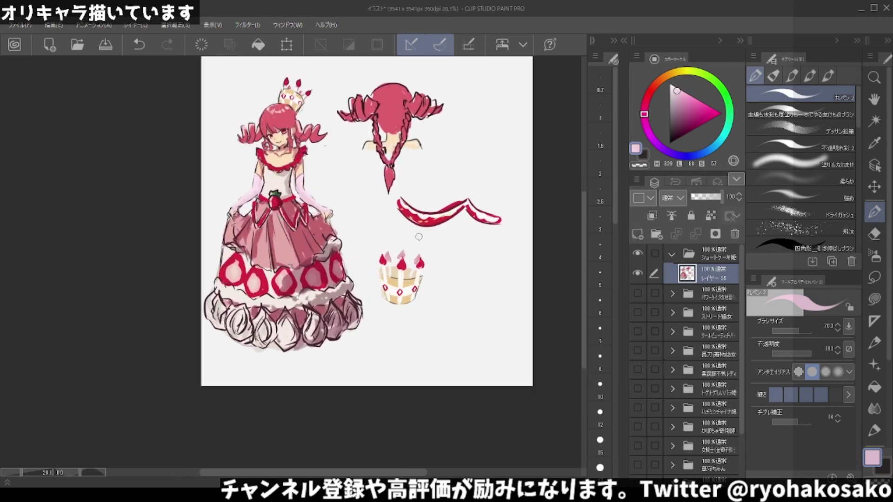
click(673, 74)
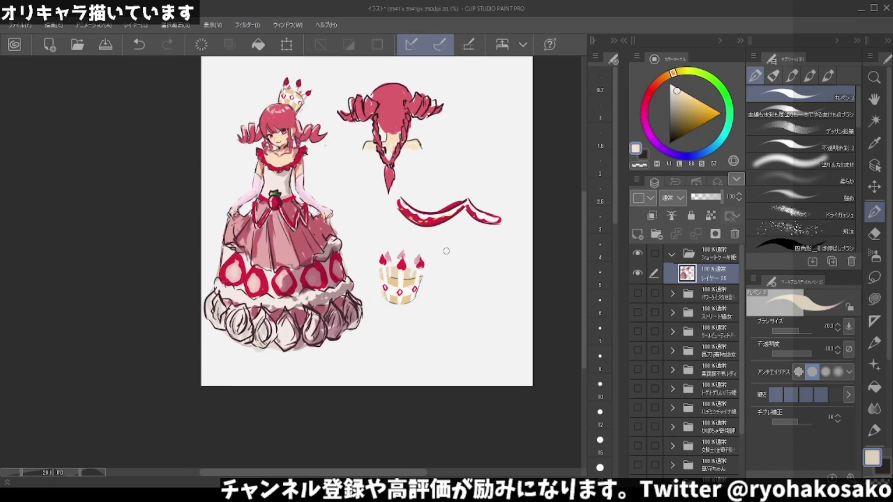
drag(458, 250, 442, 275)
click(673, 125)
key(ctrl+z)
drag(466, 245, 447, 280)
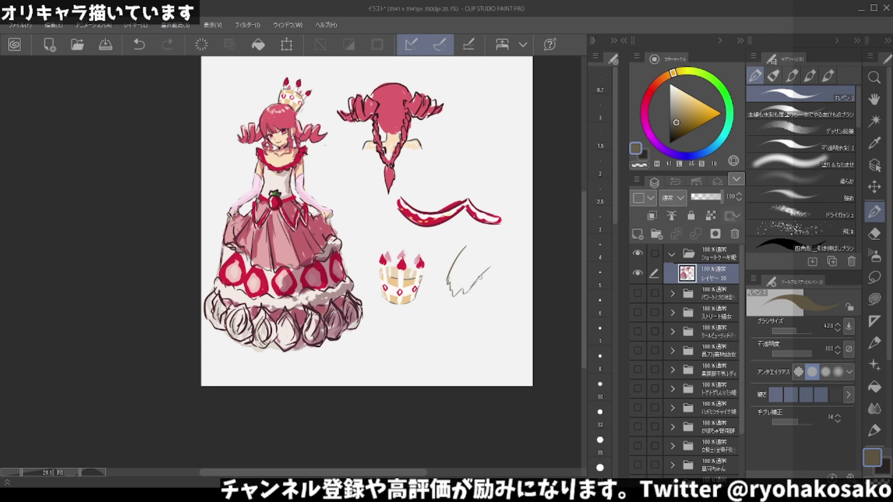
key(ctrl+z)
key(ctrl+z)
key(ctrl+z)
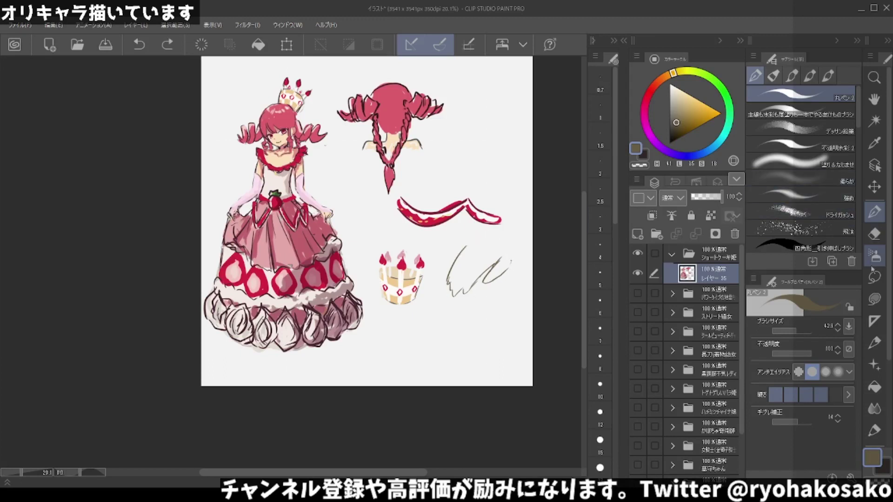
click(875, 277)
drag(517, 255, 521, 263)
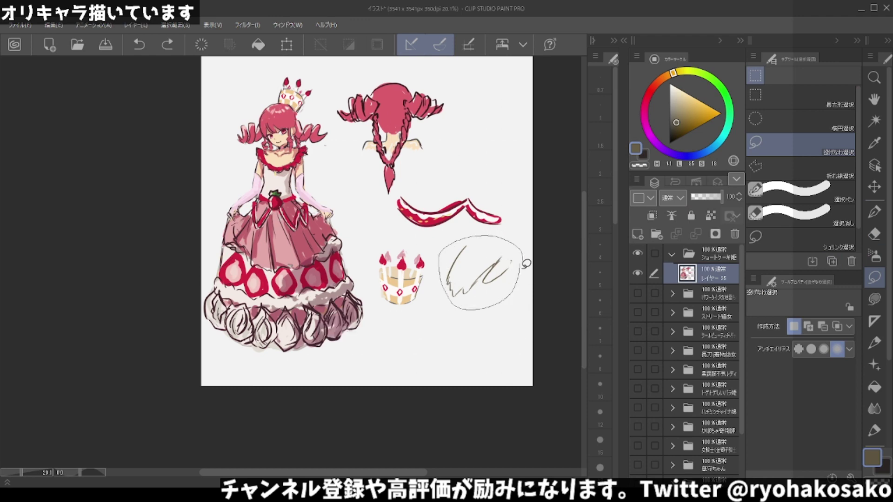
Drag the lassoed brown sketch down and left below the cake crown, then deselect.
click(875, 187)
drag(474, 285, 442, 343)
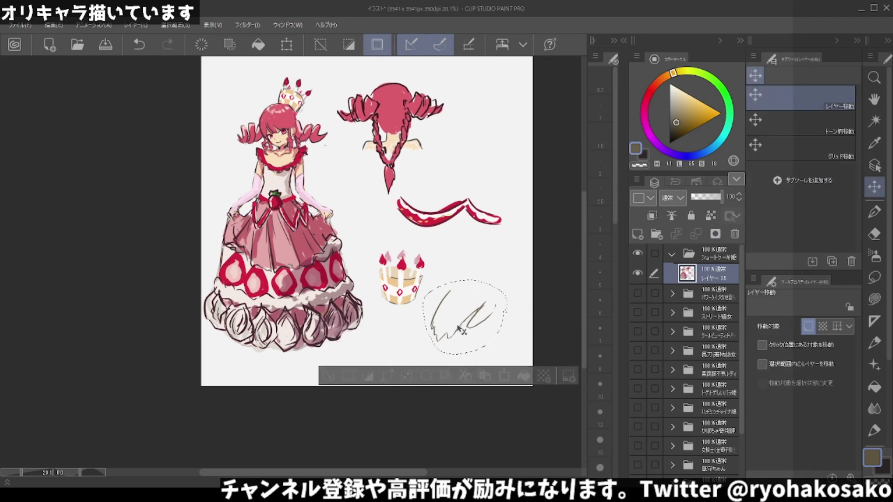
key(ctrl+d)
scroll(410, 326, up, 1)
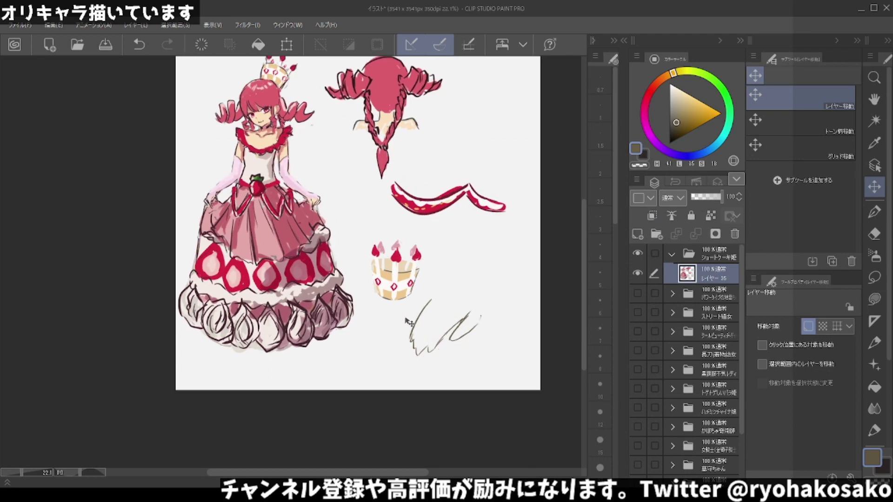
scroll(412, 331, up, 1)
scroll(412, 332, up, 1)
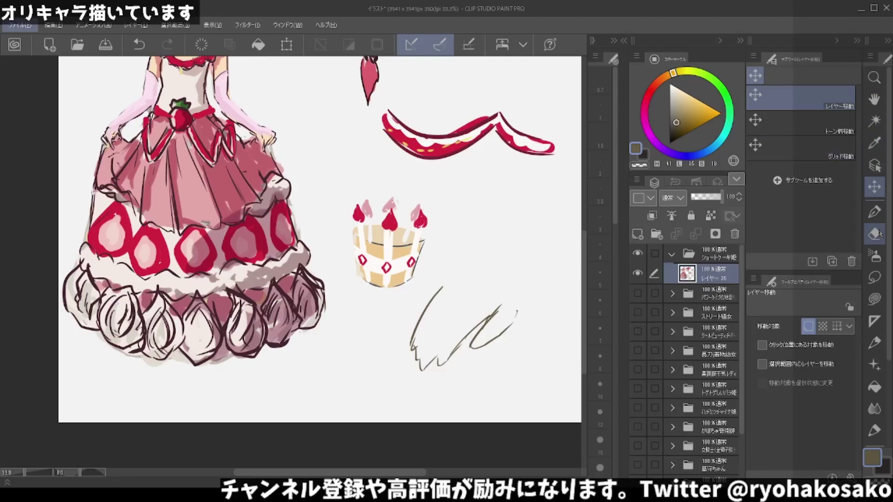
Return to the brown pen and continue the glove sketch with strokes up-right and lower-left.
click(874, 212)
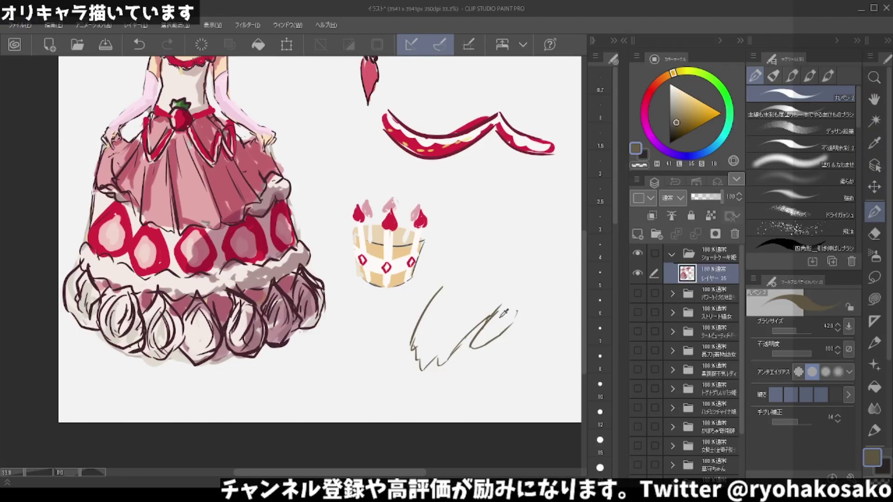
key(c)
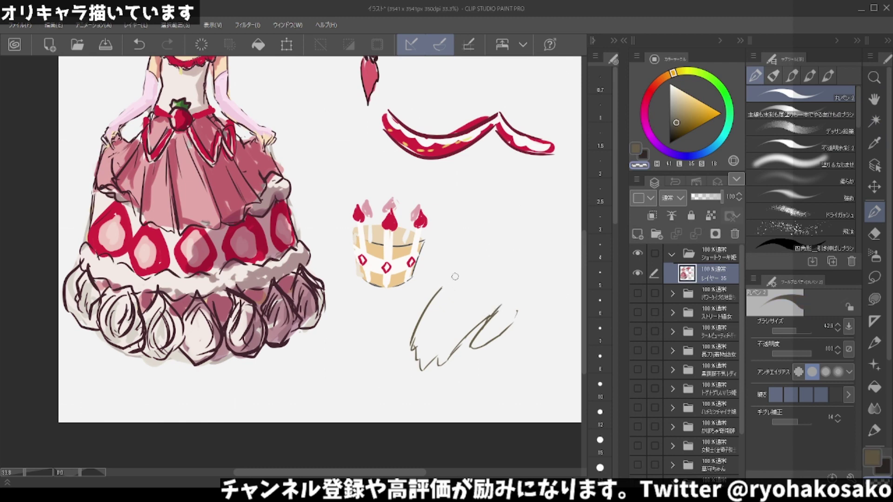
alt+click(481, 314)
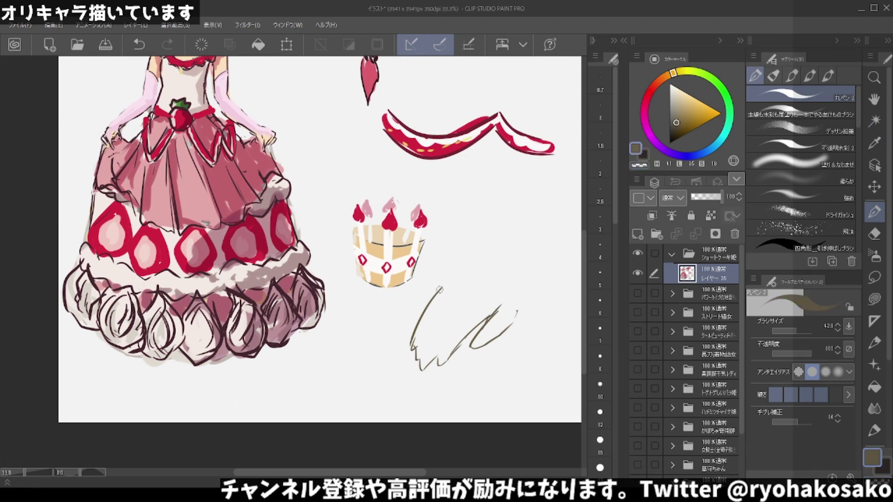
drag(440, 290, 466, 269)
key(ctrl+z)
mouse_move(424, 342)
mouse_down()
mouse_move(450, 312)
mouse_move(503, 307)
mouse_up()
Redraw strokes up-right from the small circle and make the circle bolder, forming a hand outline.
drag(442, 302, 472, 264)
key(ctrl+z)
drag(444, 297, 488, 255)
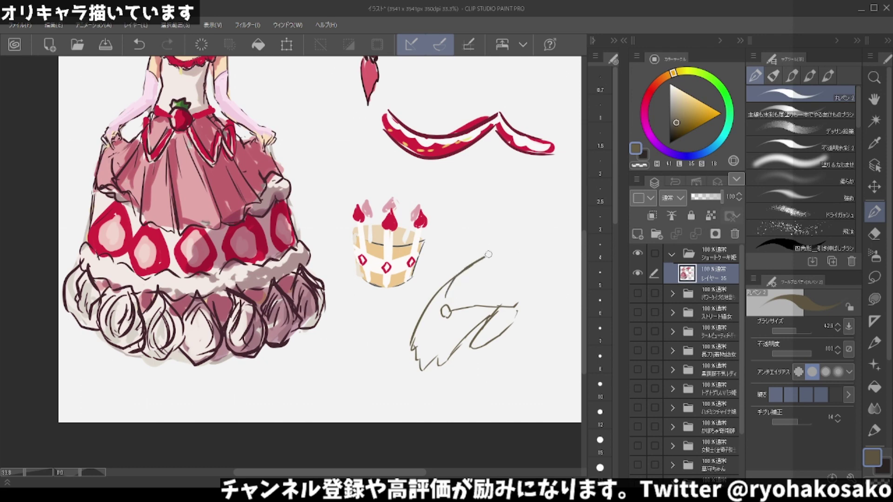
drag(532, 280, 558, 263)
key(ctrl+z)
key(ctrl+z)
mouse_move(508, 321)
mouse_down()
mouse_move(528, 276)
mouse_move(552, 259)
mouse_move(527, 238)
mouse_up()
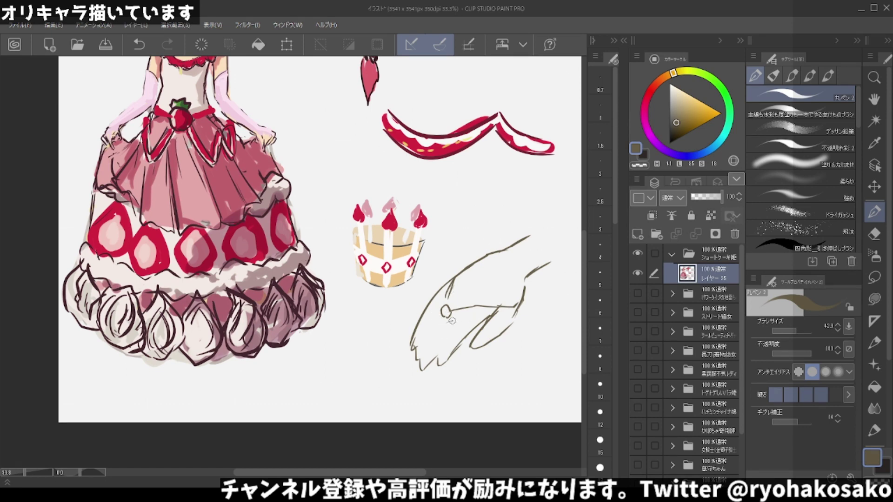
key(ctrl+z)
drag(444, 307, 440, 319)
scroll(443, 315, down, 1)
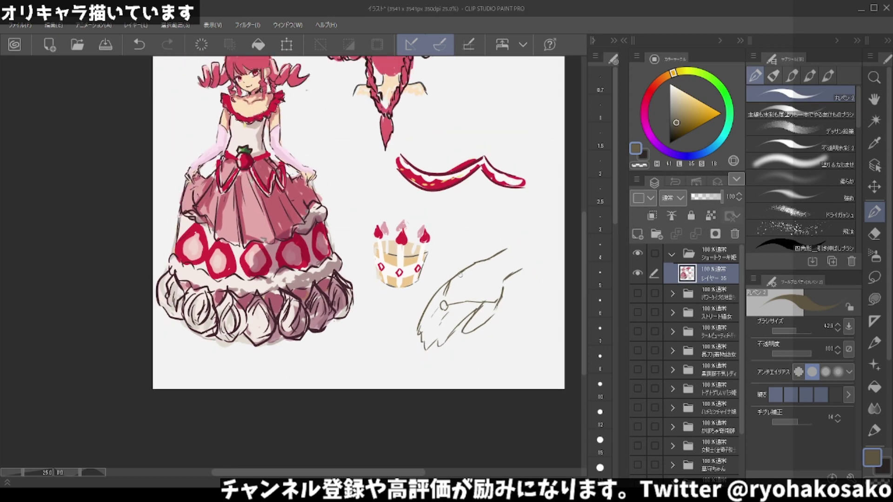
scroll(477, 259, down, 1)
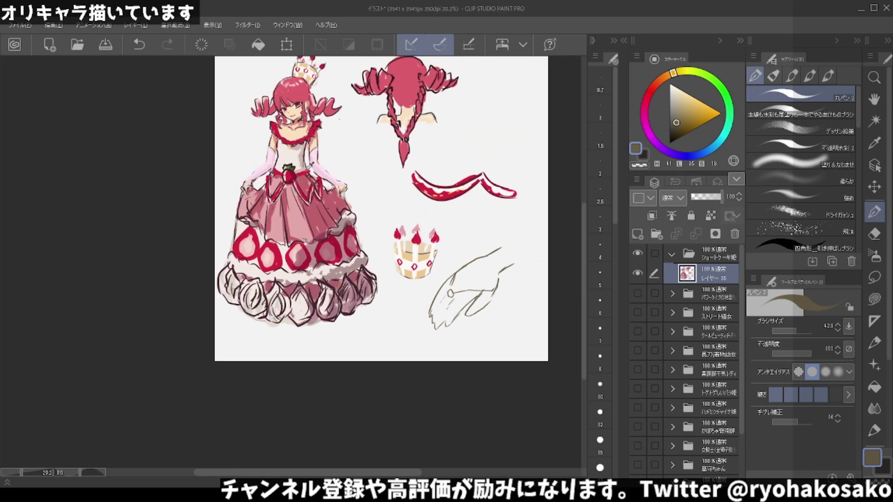
Eyedrop the glove's light pink and paint it over the upper hand sketch.
alt+click(318, 151)
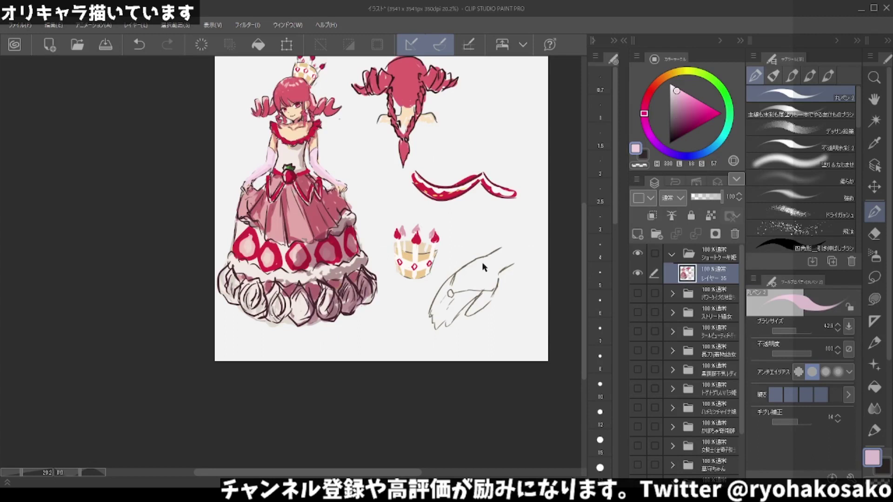
drag(500, 254, 469, 271)
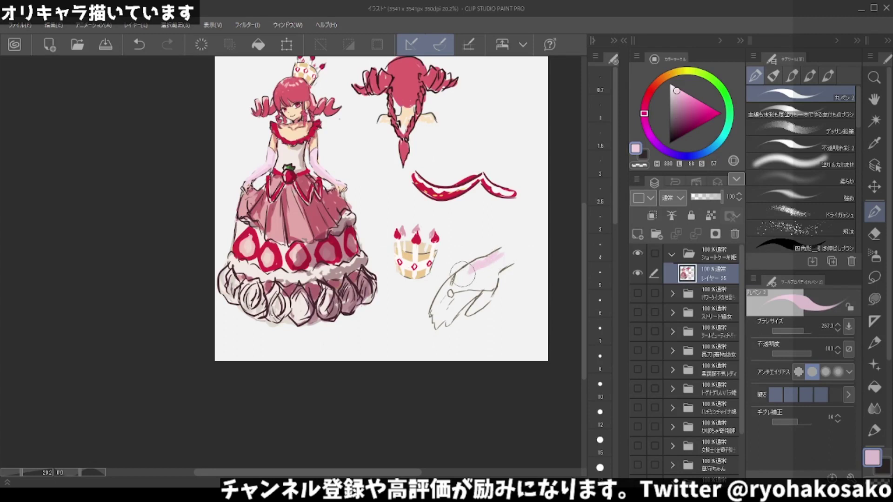
mouse_move(487, 252)
mouse_down()
mouse_move(457, 280)
mouse_move(491, 286)
mouse_move(472, 279)
mouse_move(488, 272)
mouse_up()
mouse_move(504, 261)
mouse_down()
mouse_move(484, 265)
mouse_move(508, 254)
mouse_move(477, 266)
mouse_up()
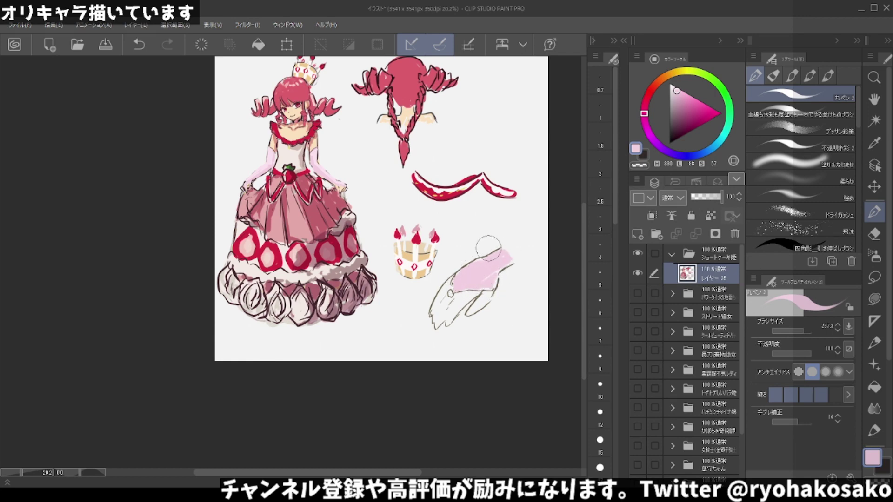
scroll(353, 123, up, 1)
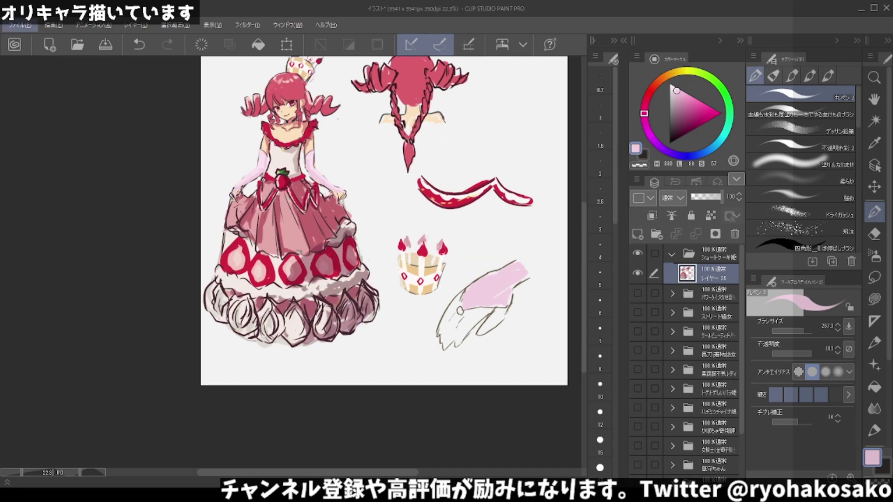
scroll(272, 142, up, 6)
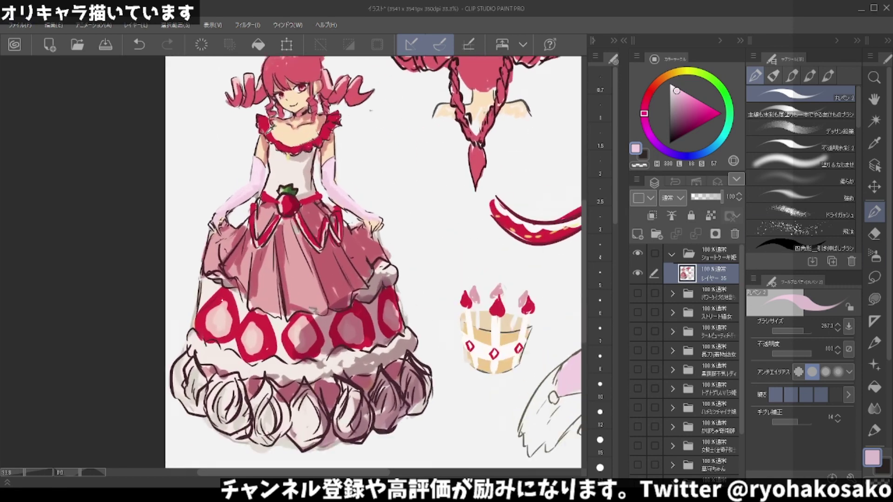
Shrink the brush and paint light pink up the left and right upper arms.
scroll(251, 144, up, 1)
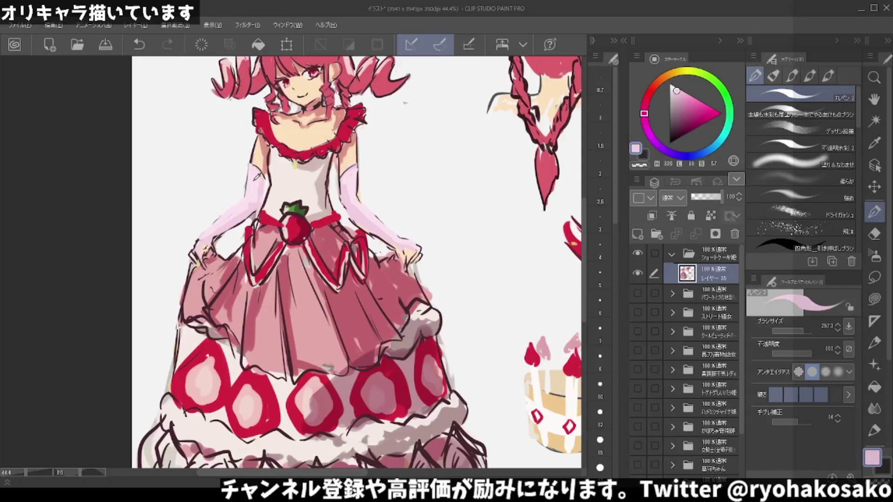
mouse_move(232, 169)
mouse_down()
mouse_move(218, 169)
mouse_move(261, 180)
mouse_up()
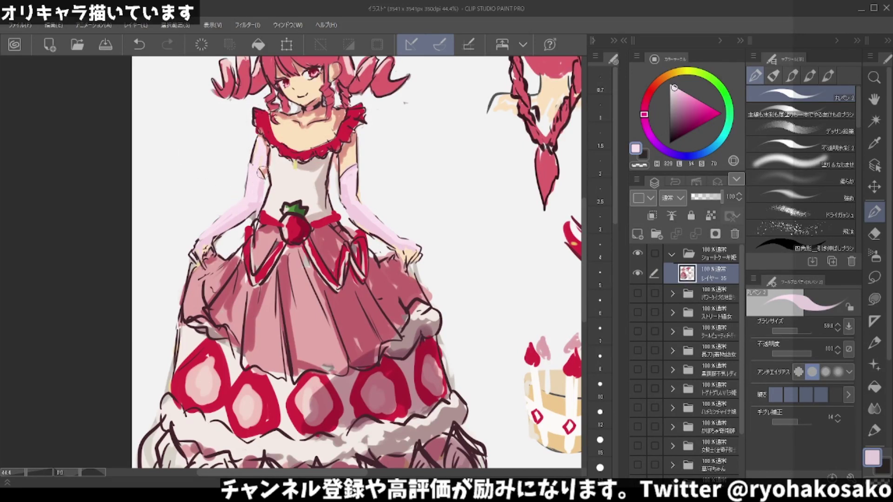
drag(259, 149, 263, 144)
key(ctrl+z)
drag(344, 187, 351, 135)
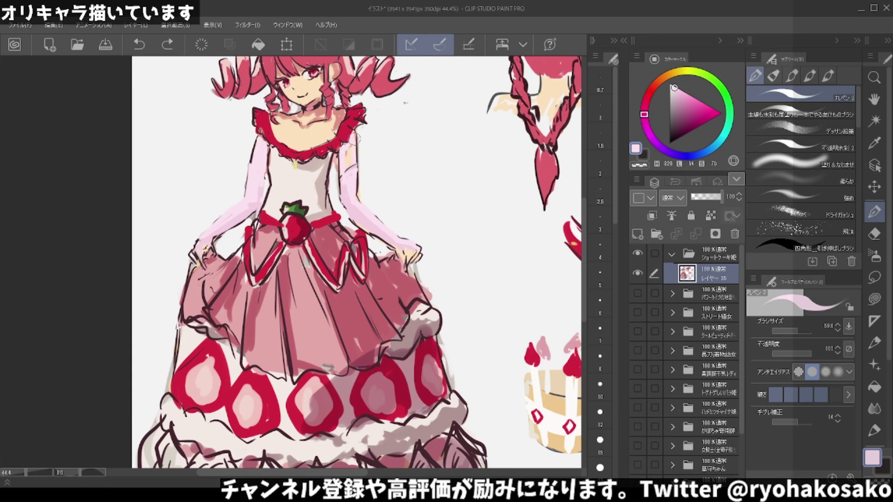
drag(353, 179, 352, 163)
Enlarge the brush and add pink toward the neckline, undoing pink over the red collar.
drag(288, 170, 274, 189)
drag(296, 164, 313, 161)
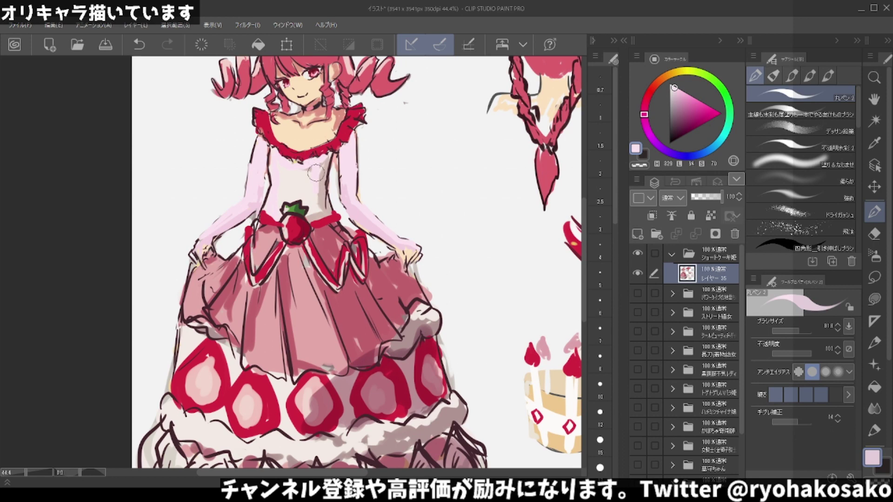
key(ctrl+z)
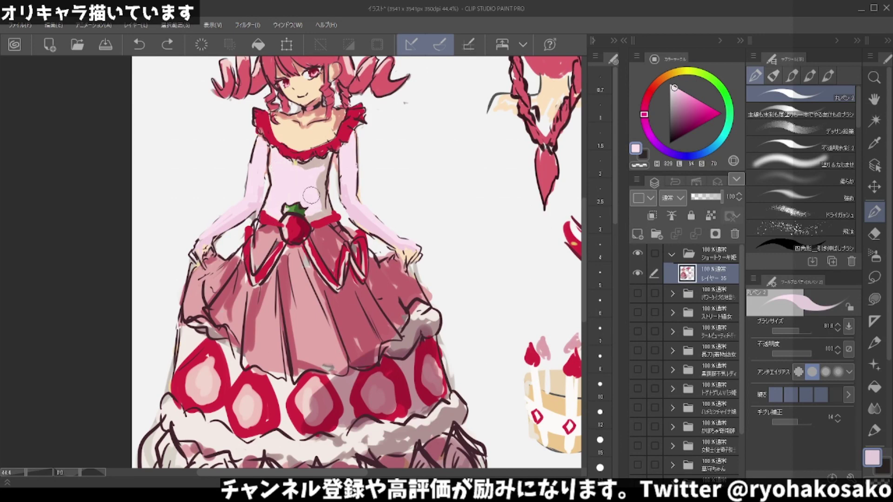
drag(314, 196, 307, 166)
scroll(309, 165, down, 1)
scroll(326, 168, down, 1)
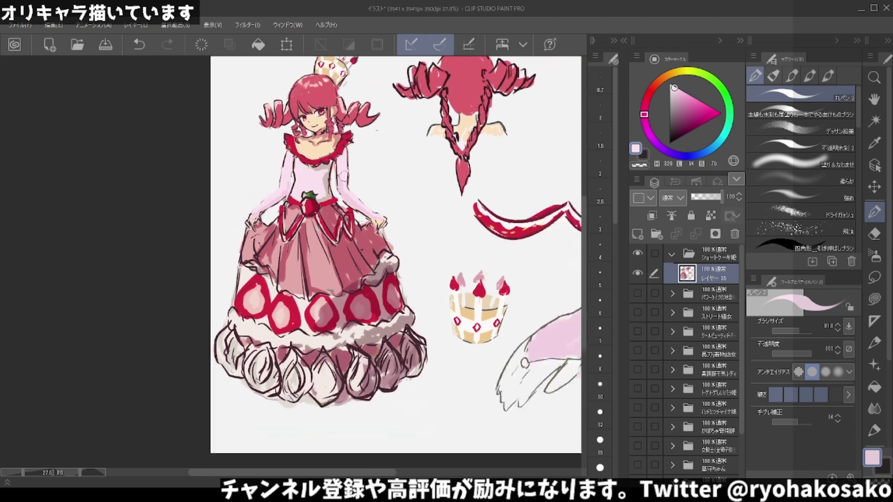
scroll(349, 172, down, 1)
scroll(366, 176, down, 1)
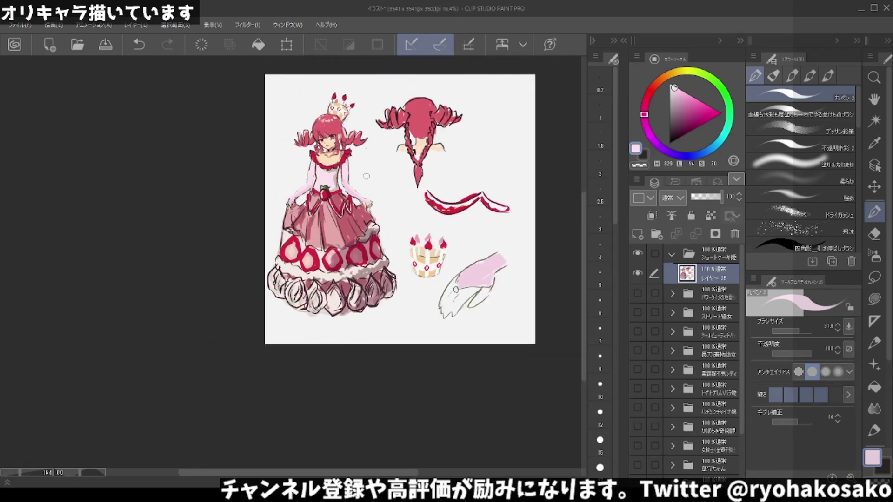
Undo the faint pink stroke on the bodice and pick a white painting colour.
scroll(335, 171, up, 1)
scroll(335, 171, up, 1)
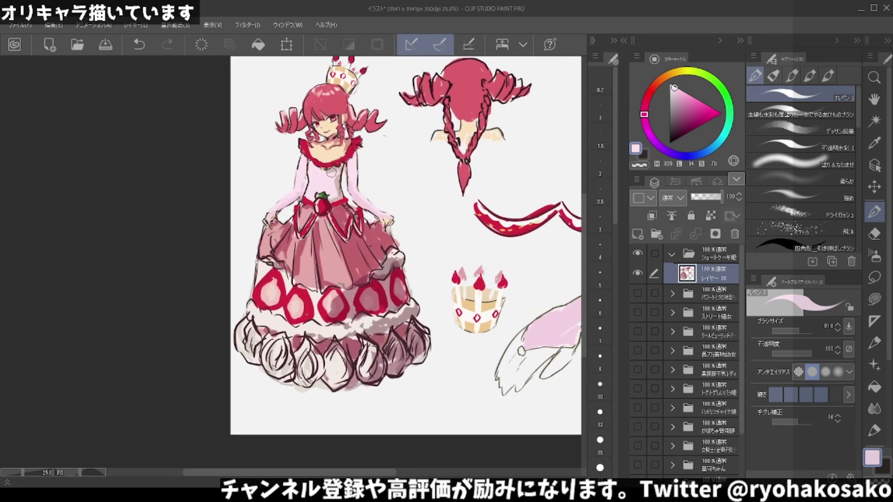
scroll(334, 164, up, 1)
key(ctrl+z)
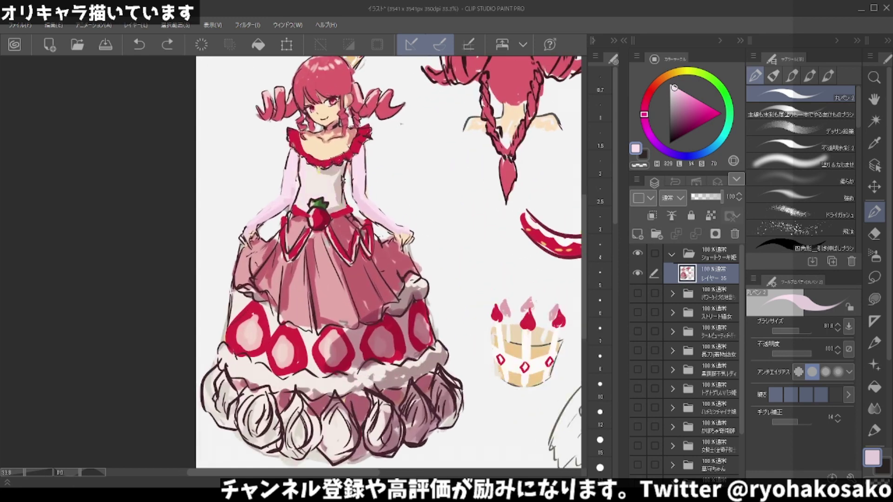
scroll(341, 176, up, 1)
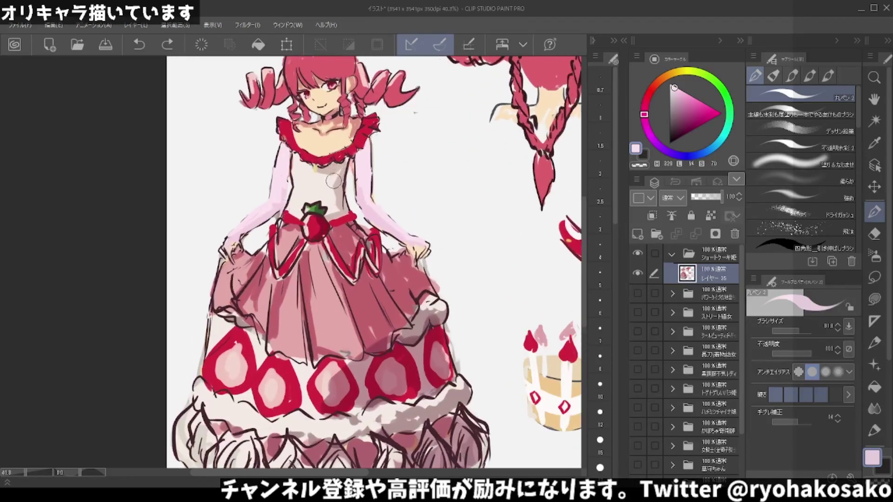
alt+click(335, 186)
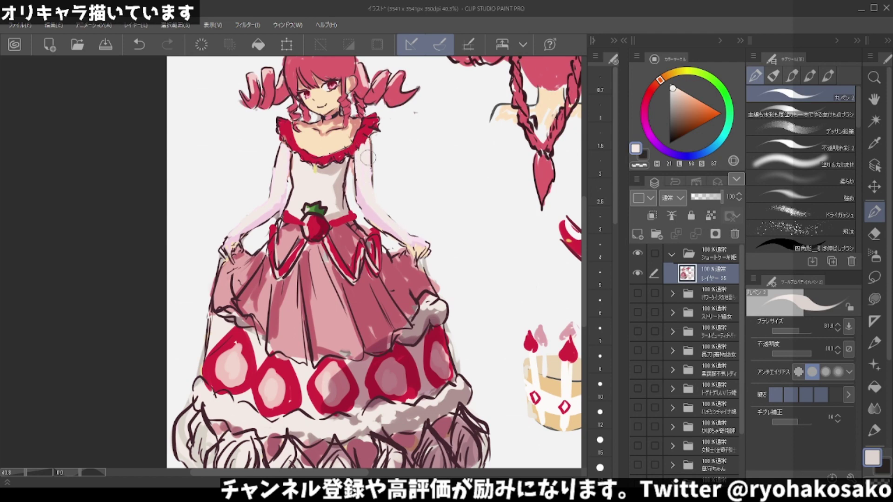
alt+click(273, 147)
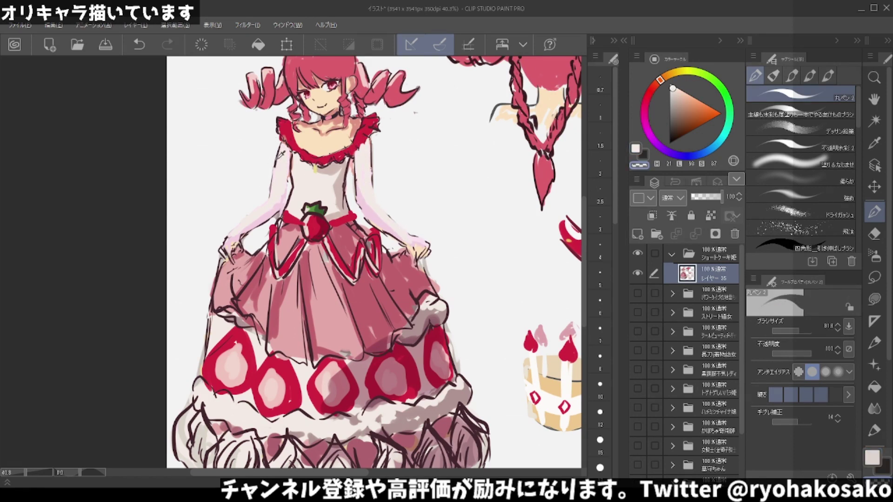
Pick the maroon line colour at brush size 15, test and undo arm lines, then switch to transparent colour.
alt+click(272, 159)
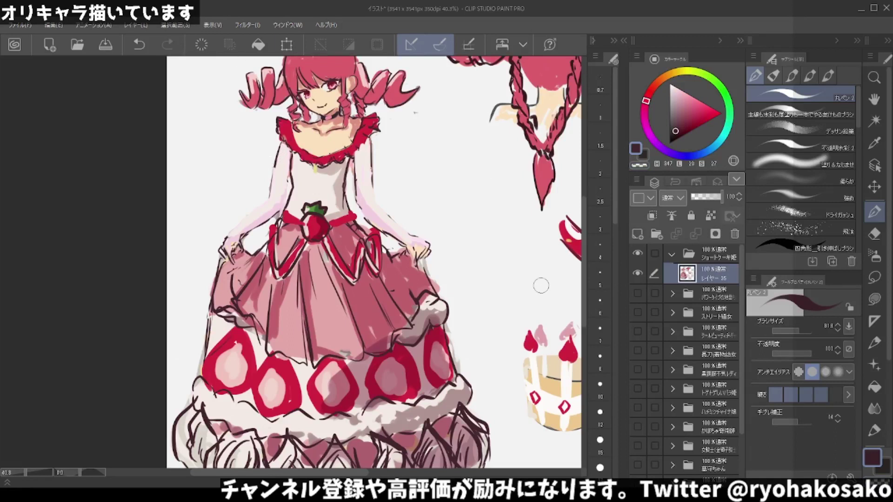
click(600, 443)
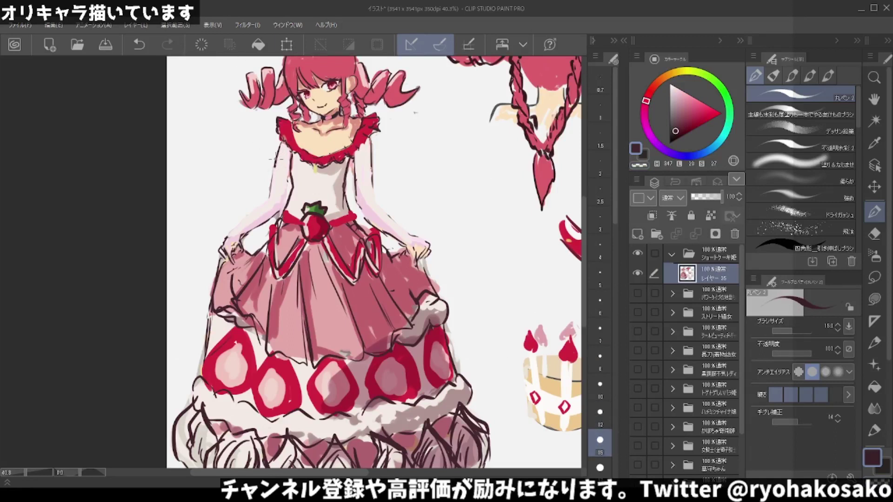
key(ctrl+z)
mouse_move(282, 160)
mouse_down()
mouse_move(271, 167)
mouse_move(266, 198)
mouse_up()
key(ctrl+z)
key(ctrl+z)
key(ctrl+z)
drag(388, 212, 377, 198)
key(ctrl+z)
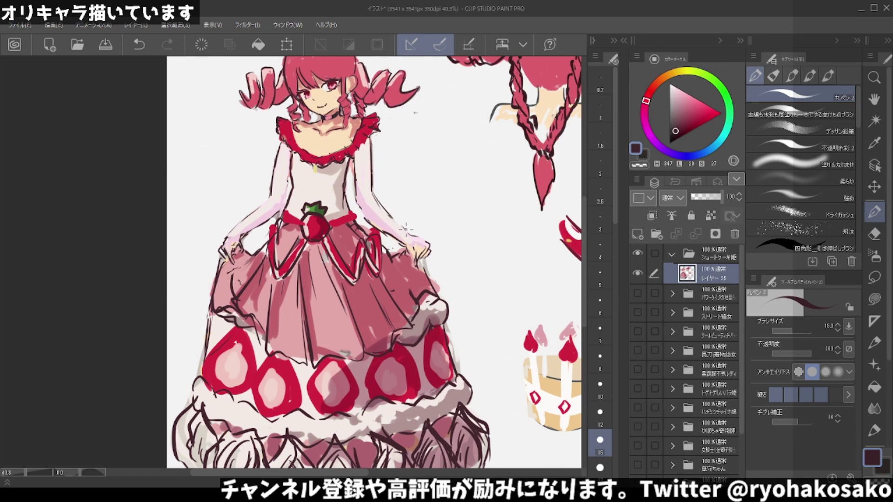
key(c)
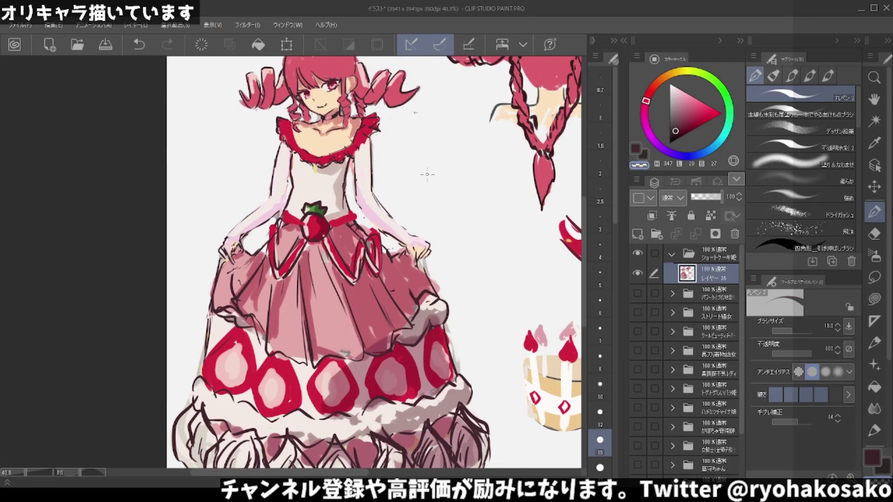
scroll(425, 174, down, 3)
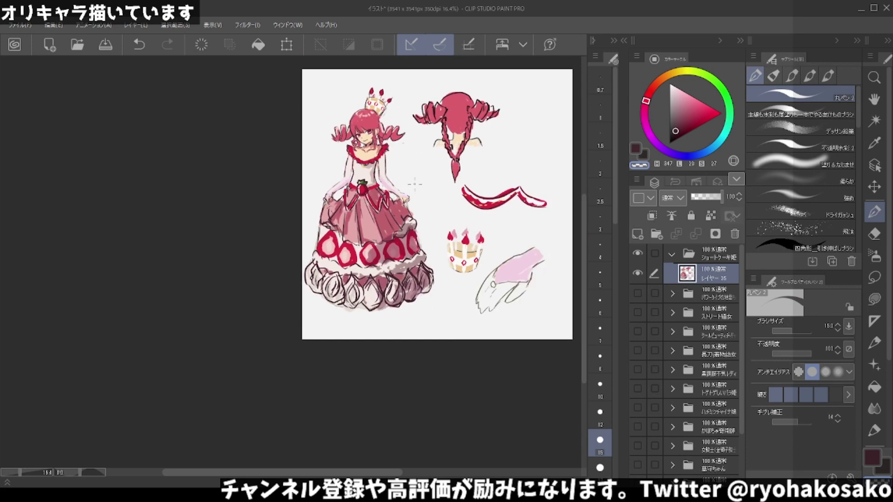
Eyedrop the sleeve's light pink and enlarge the brush for broad painting.
scroll(415, 184, up, 1)
scroll(410, 183, up, 1)
scroll(400, 182, up, 1)
scroll(382, 181, up, 1)
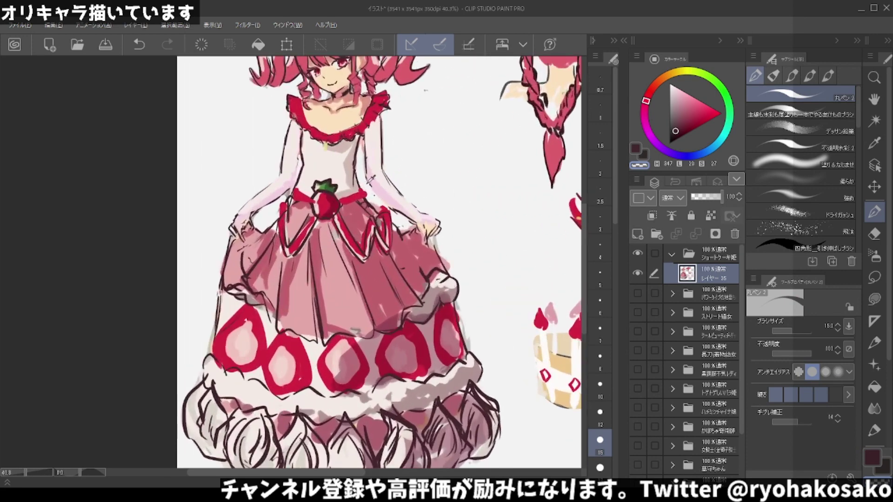
alt+click(382, 180)
drag(279, 142, 352, 149)
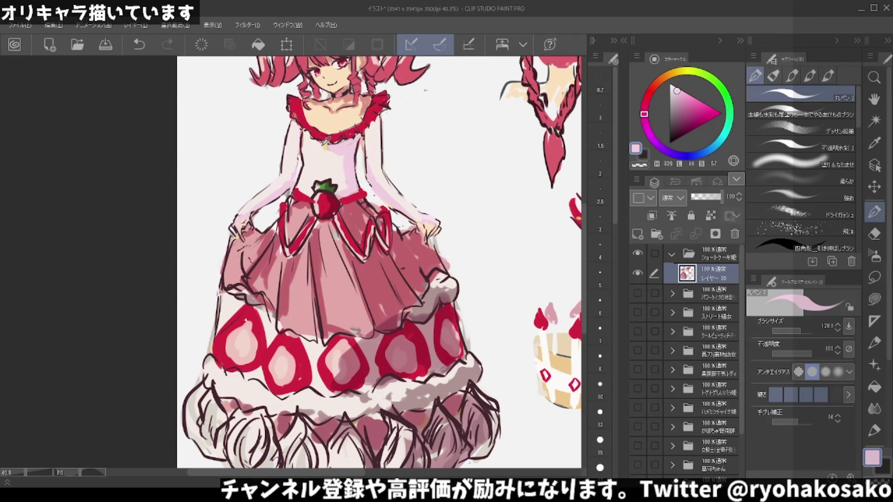
alt+click(324, 148)
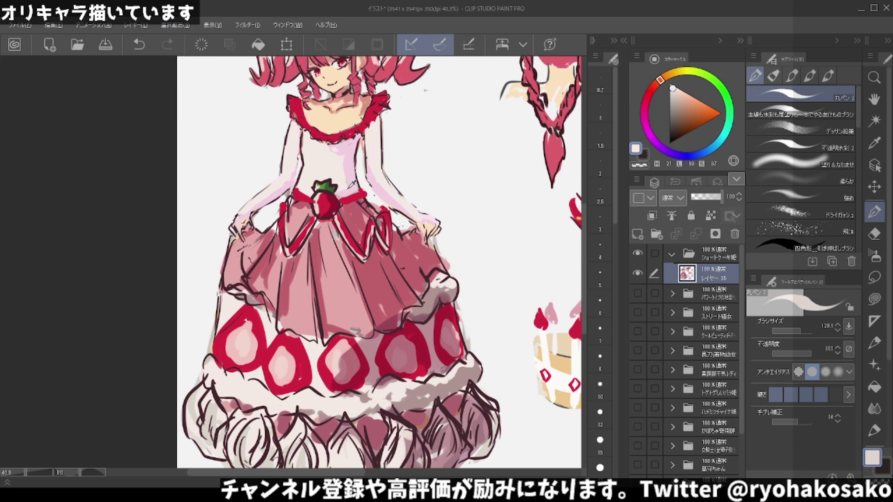
alt+click(348, 184)
scroll(376, 125, down, 2)
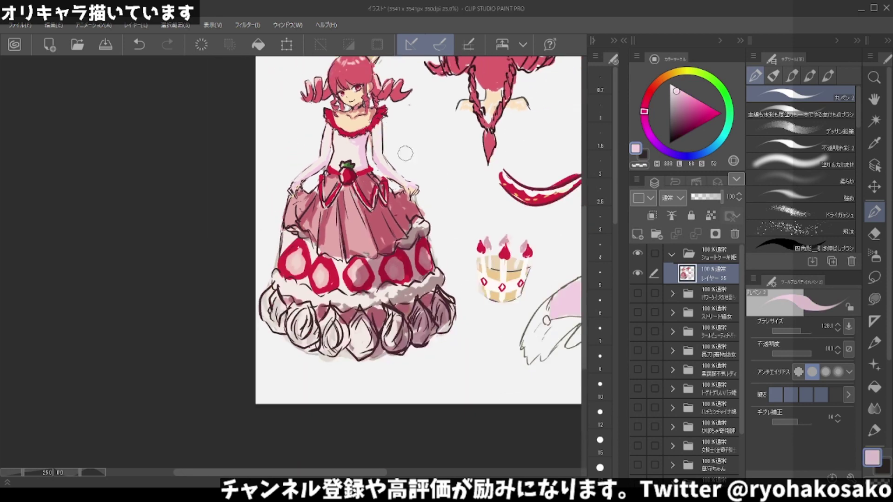
scroll(405, 153, down, 1)
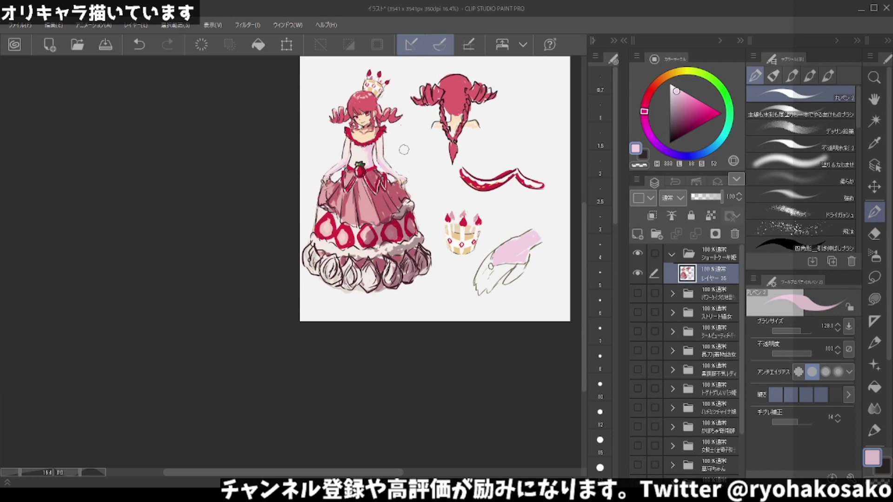
scroll(404, 149, up, 2)
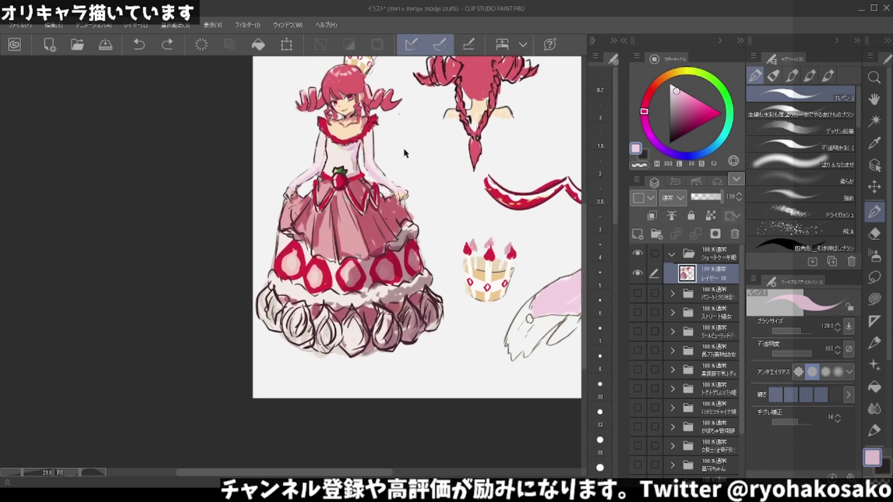
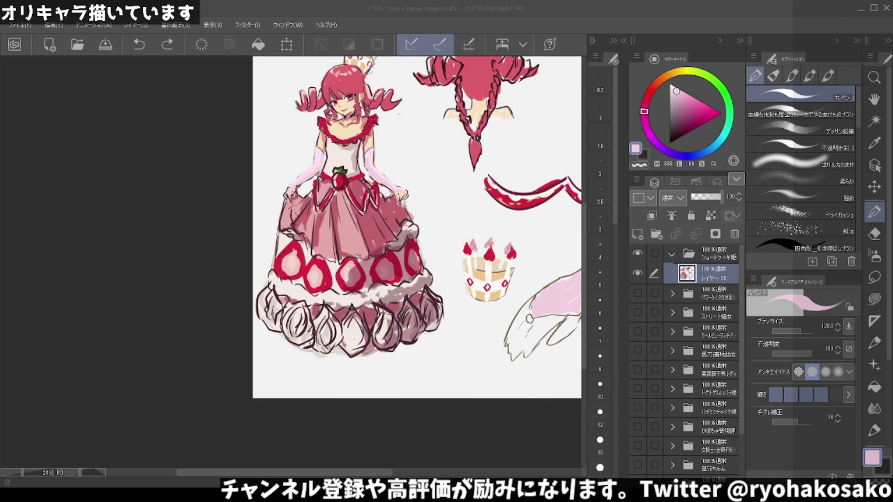
Zoom in and paint peach skin tone over the princess's left shoulder.
scroll(356, 144, up, 1)
scroll(355, 144, up, 1)
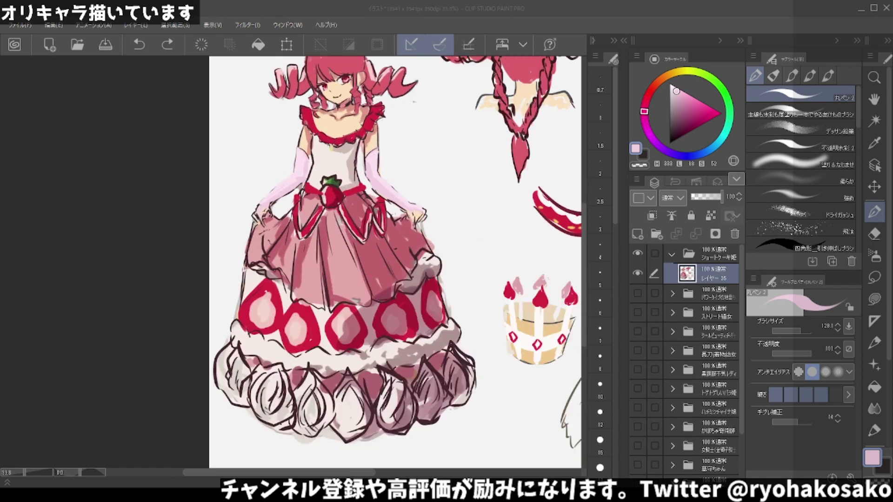
scroll(356, 144, up, 1)
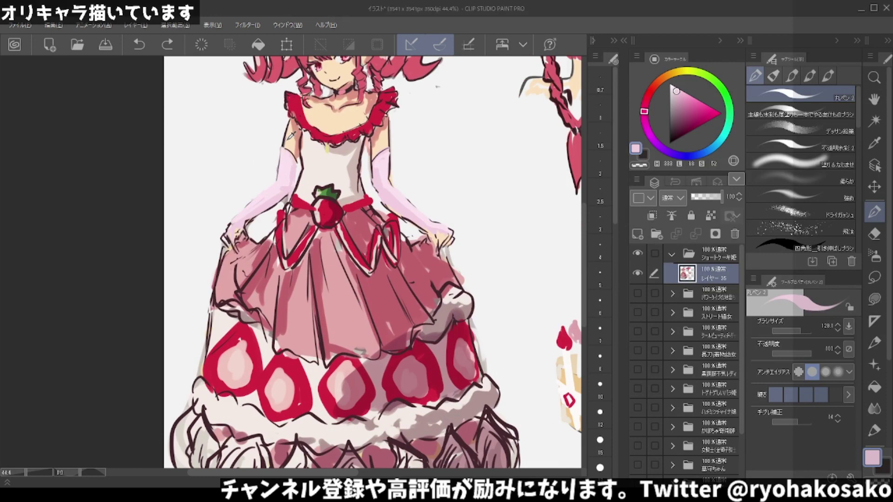
alt+click(292, 133)
mouse_move(280, 136)
mouse_down()
mouse_move(288, 159)
mouse_move(289, 153)
mouse_up()
Cycle through salmon pink, transparent, light skin and dark maroon colours, then zoom back out.
alt+click(293, 153)
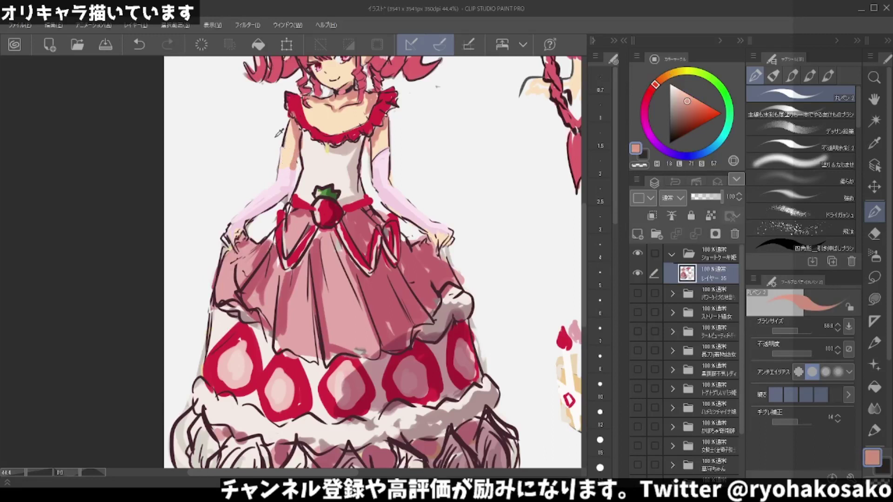
key(c)
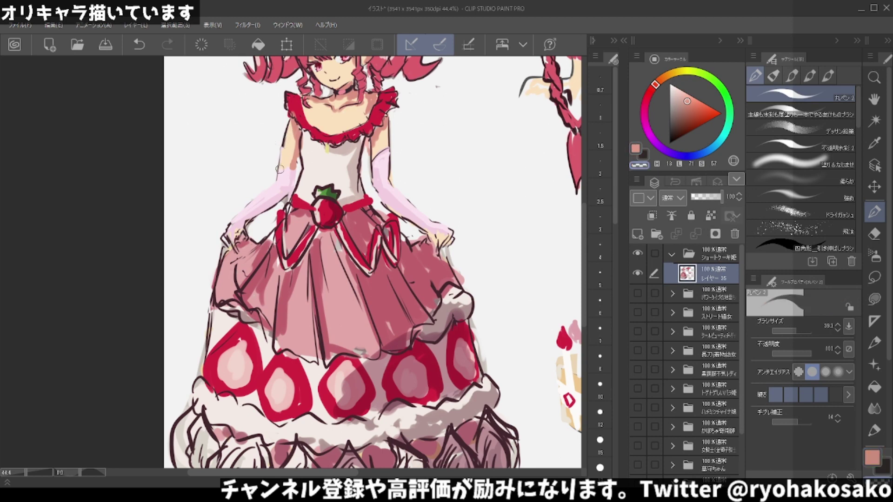
alt+click(288, 137)
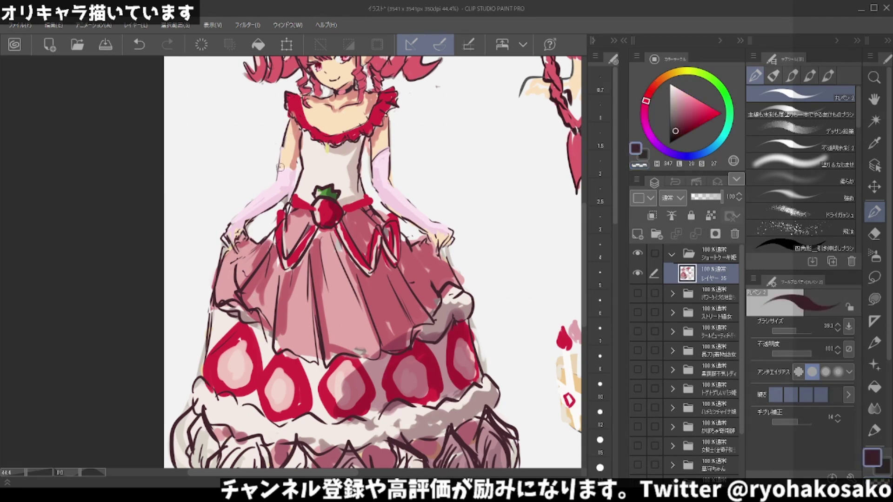
alt+click(377, 146)
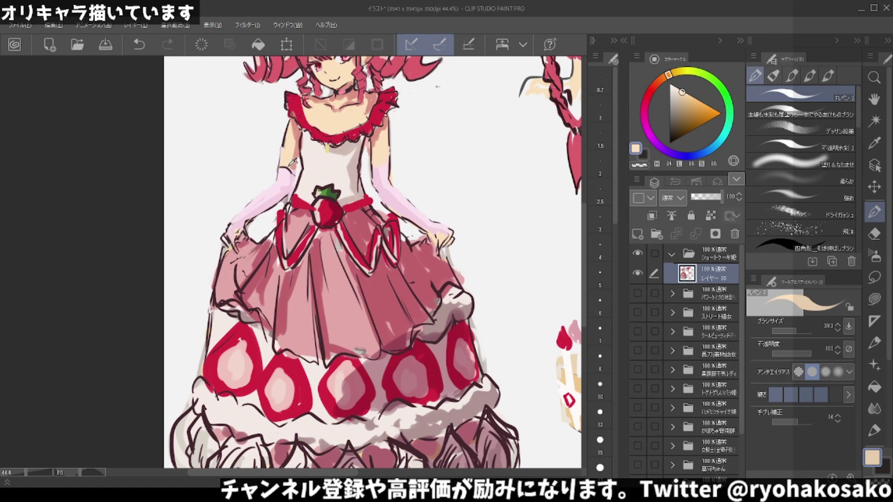
alt+click(305, 164)
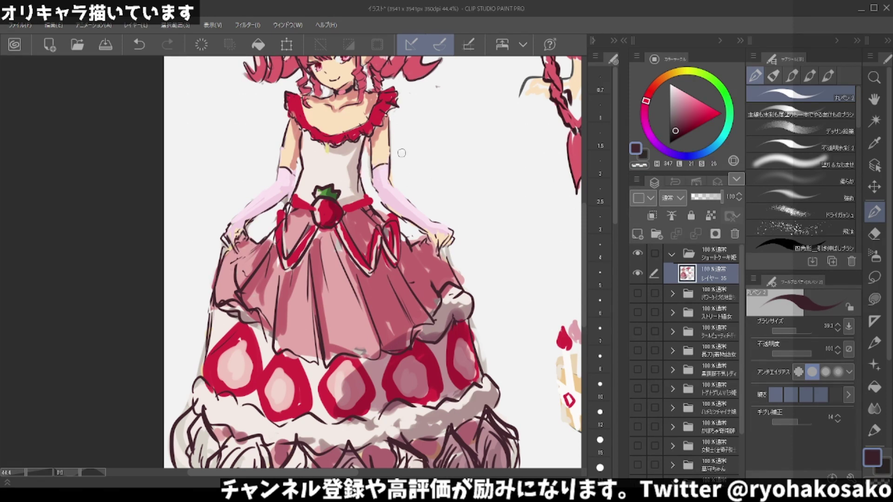
scroll(402, 153, down, 1)
scroll(401, 172, down, 1)
scroll(399, 181, down, 1)
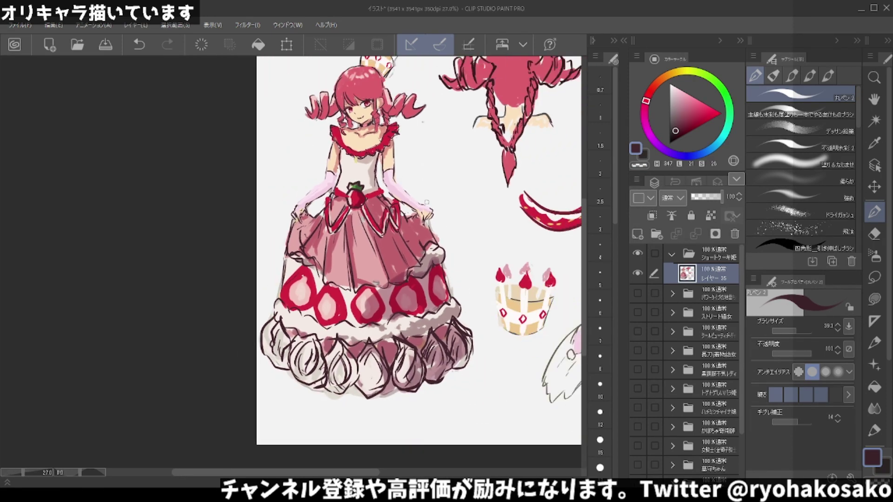
scroll(316, 206, down, 3)
scroll(479, 288, up, 1)
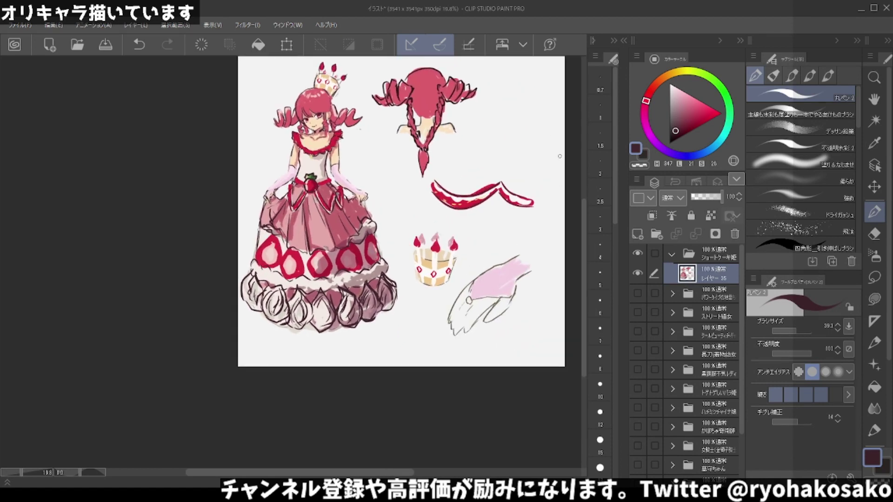
Lasso the glove sketch, then deselect and lasso the full-length princess figure instead.
click(875, 277)
mouse_move(550, 300)
mouse_down()
mouse_move(497, 345)
mouse_move(532, 310)
mouse_up()
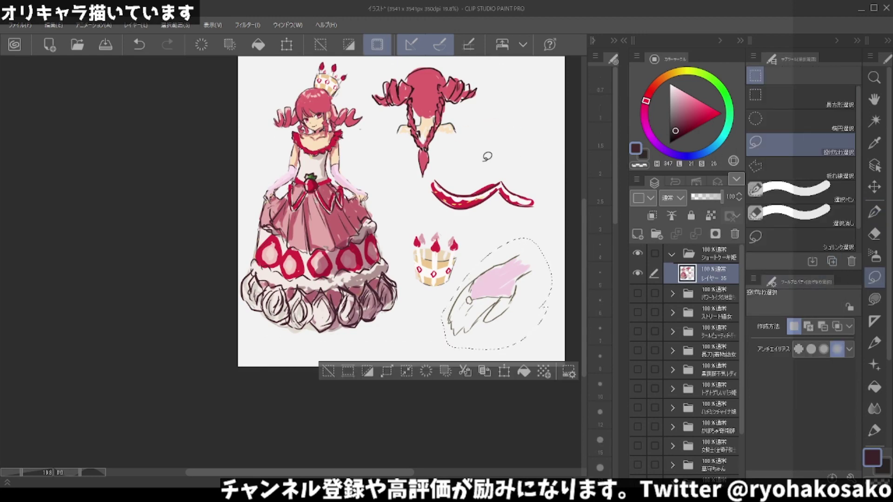
scroll(466, 156, down, 2)
scroll(461, 163, up, 2)
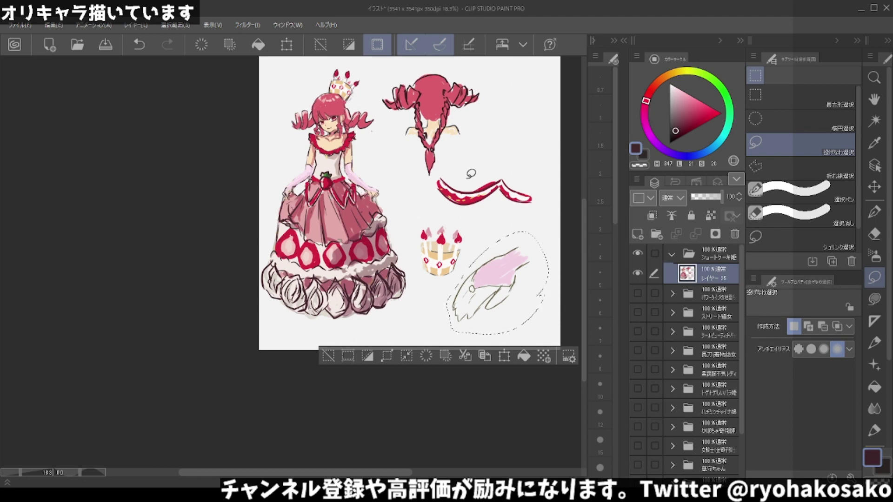
scroll(471, 174, down, 1)
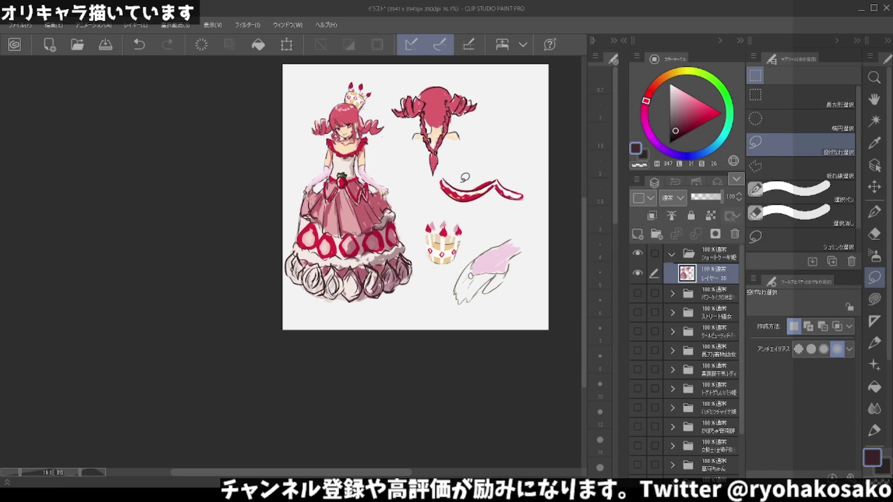
key(ctrl+d)
mouse_move(411, 209)
mouse_down()
mouse_move(332, 309)
mouse_move(399, 96)
mouse_move(400, 196)
mouse_move(410, 212)
mouse_up()
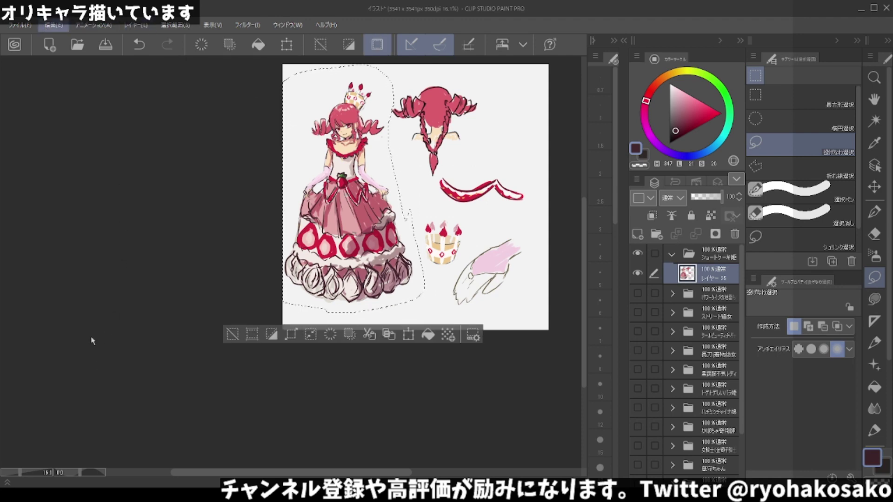
Try enlarging and shifting the princess figure, then reset it and confirm unchanged.
key(ctrl+t)
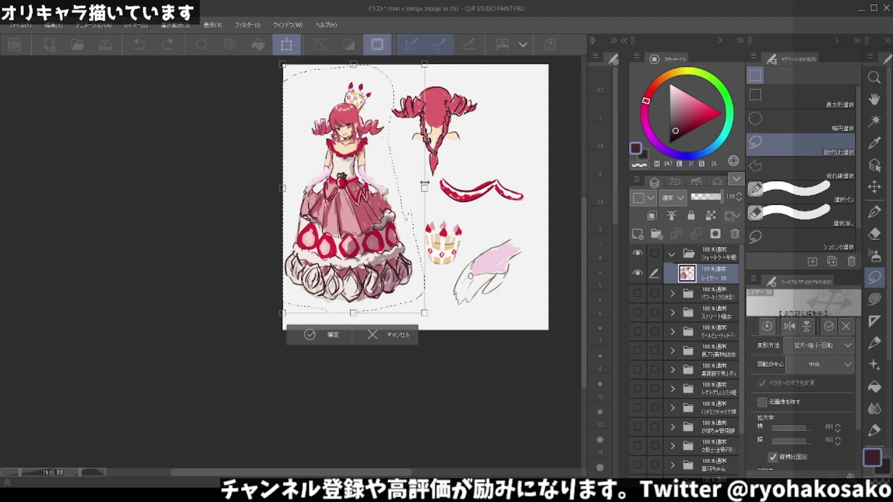
drag(425, 189, 447, 188)
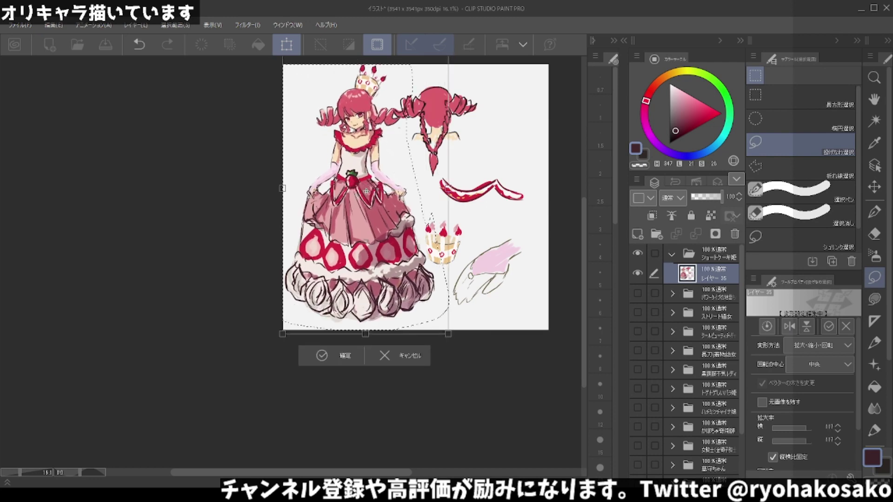
drag(381, 225, 378, 228)
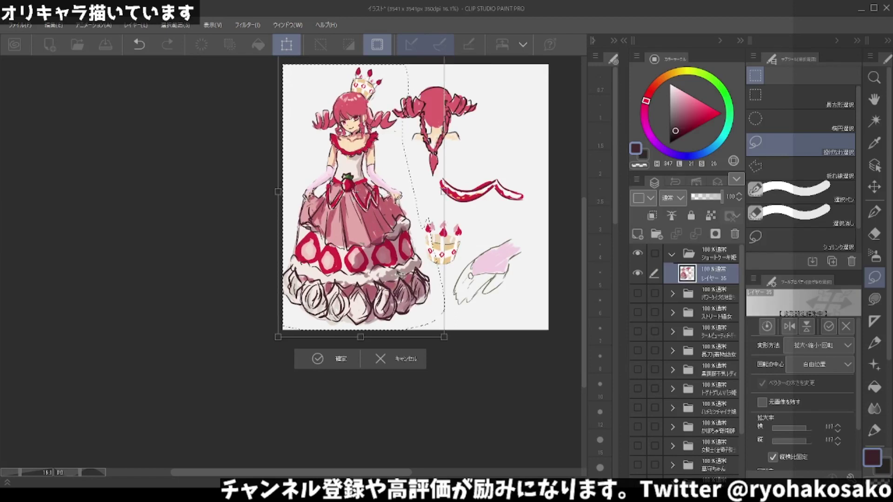
drag(387, 265, 390, 262)
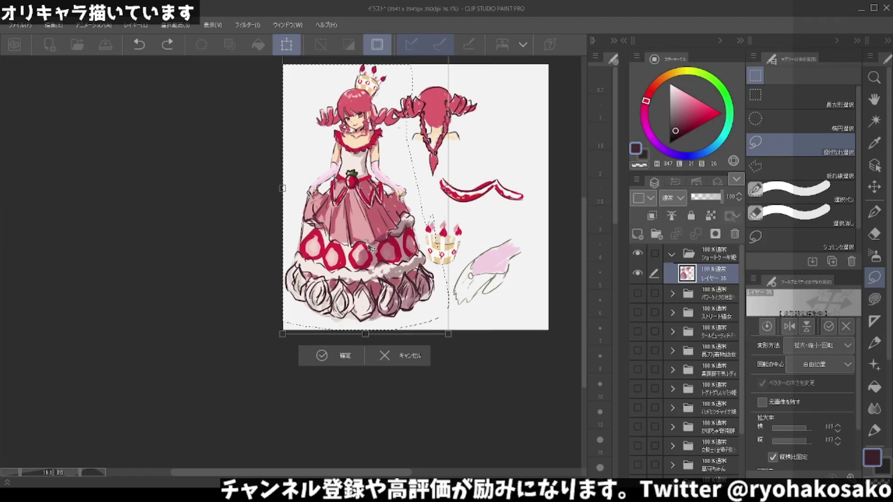
key(ctrl+z)
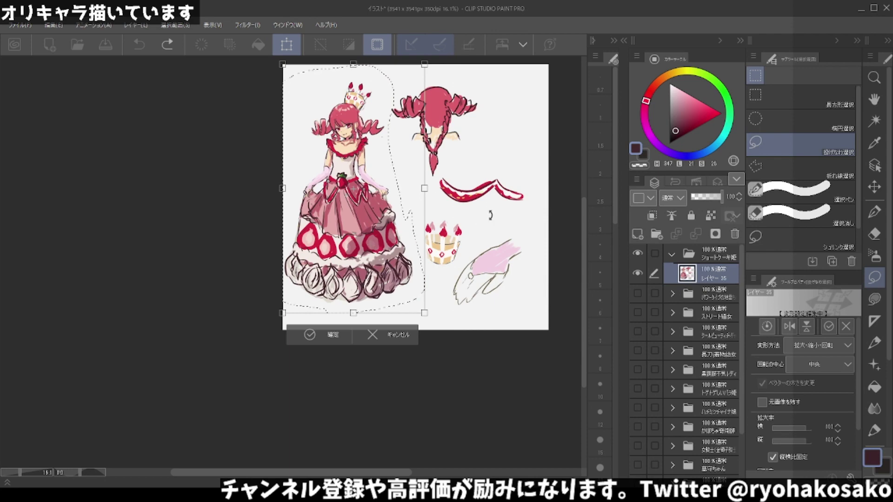
click(310, 335)
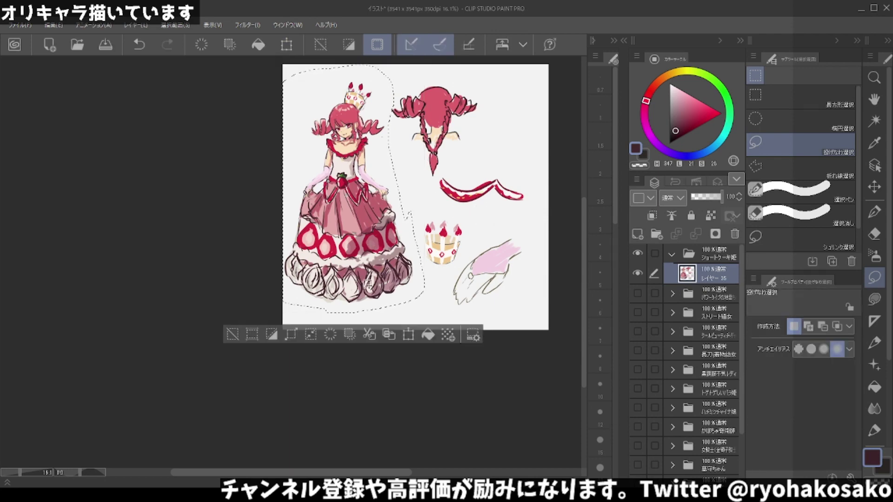
Lasso the back-view hair sketch and move it up and right into the corner.
key(ctrl+d)
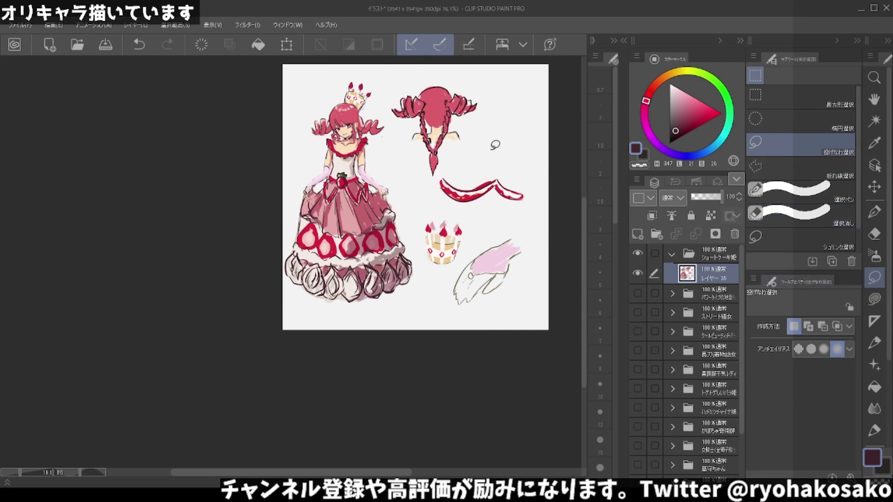
mouse_move(495, 145)
mouse_down()
mouse_move(476, 153)
mouse_move(507, 116)
mouse_move(520, 116)
mouse_up()
key(k)
key(ctrl+d)
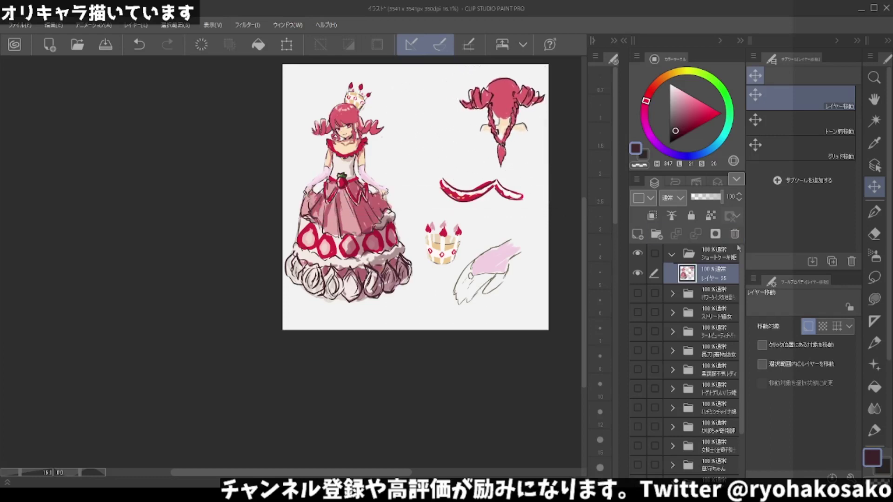
Lasso the ribbon, cake and glove sketches and shift them down-right.
click(874, 278)
mouse_move(421, 192)
mouse_down()
mouse_move(442, 164)
mouse_move(512, 171)
mouse_move(535, 278)
mouse_move(443, 315)
mouse_move(417, 231)
mouse_move(421, 192)
mouse_up()
click(875, 187)
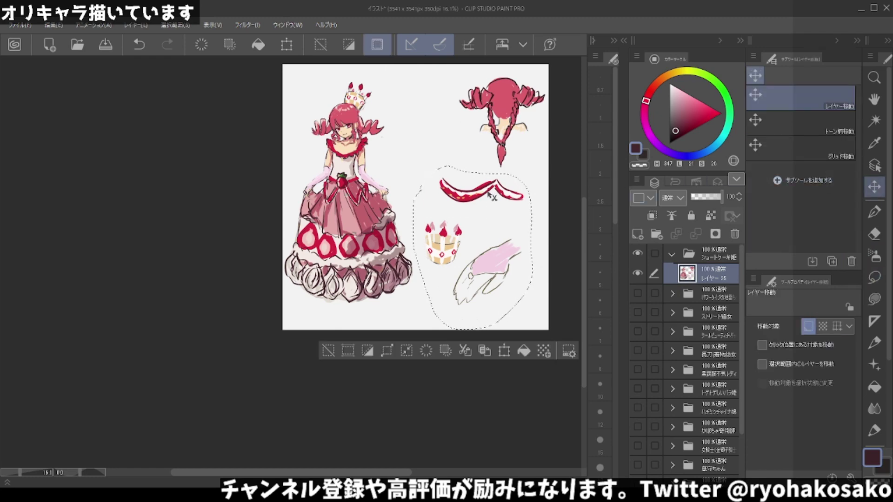
drag(489, 195, 500, 212)
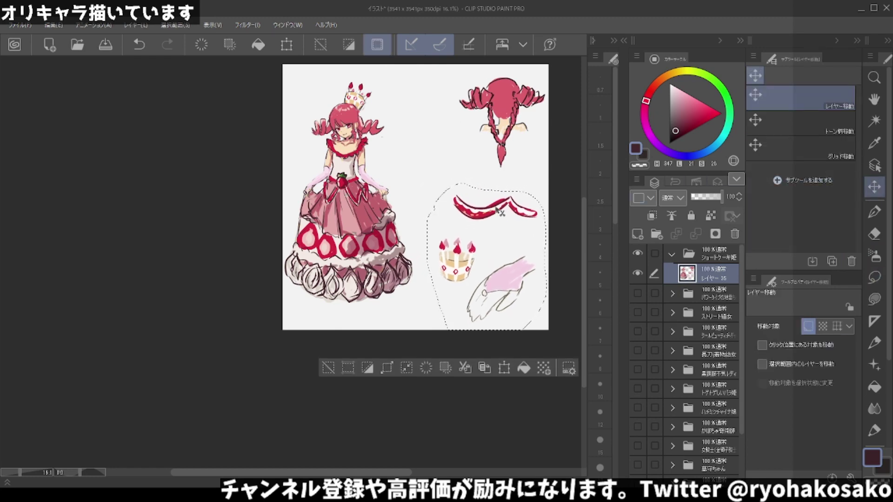
key(ctrl+d)
scroll(467, 125, up, 1)
scroll(467, 125, up, 1)
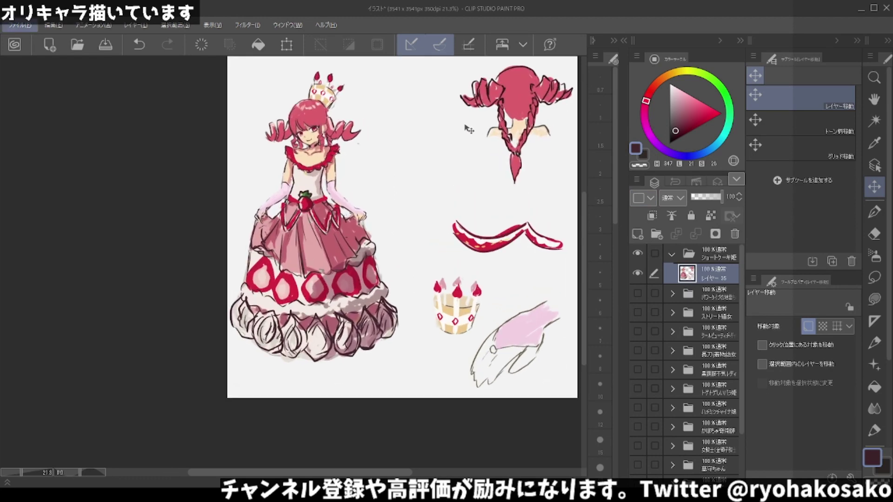
scroll(442, 143, down, 1)
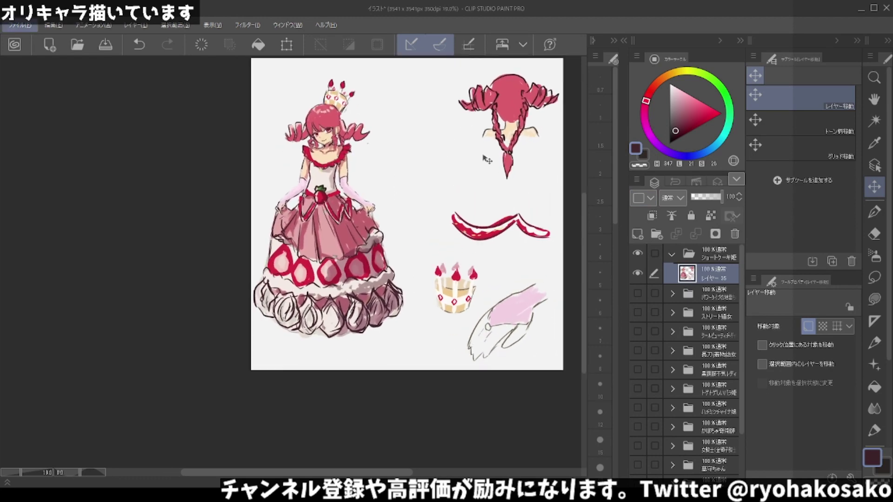
Lasso the back-view hair sketch and scale it down to 84%.
click(875, 278)
drag(563, 139, 582, 145)
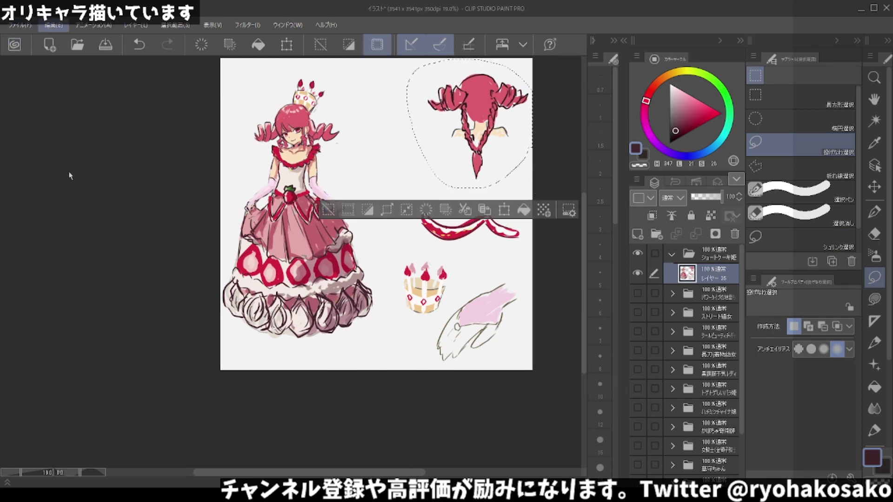
key(ctrl+t)
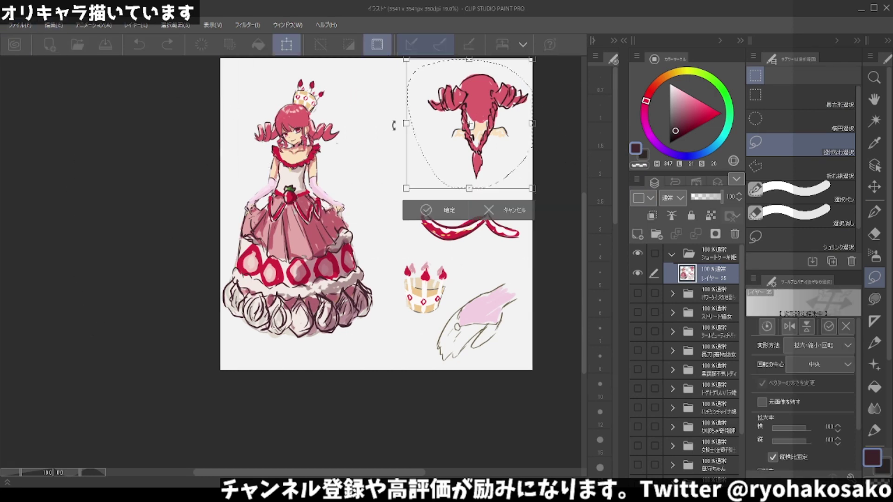
drag(409, 119, 427, 123)
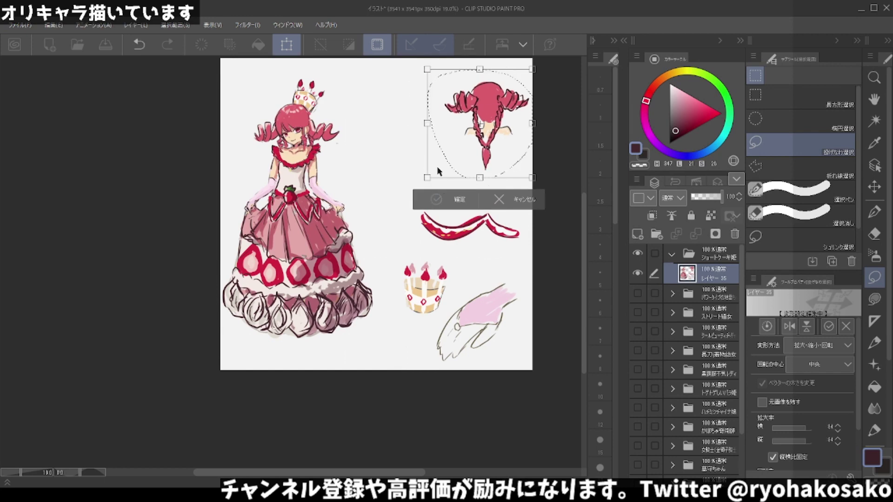
key(Return)
key(ctrl+d)
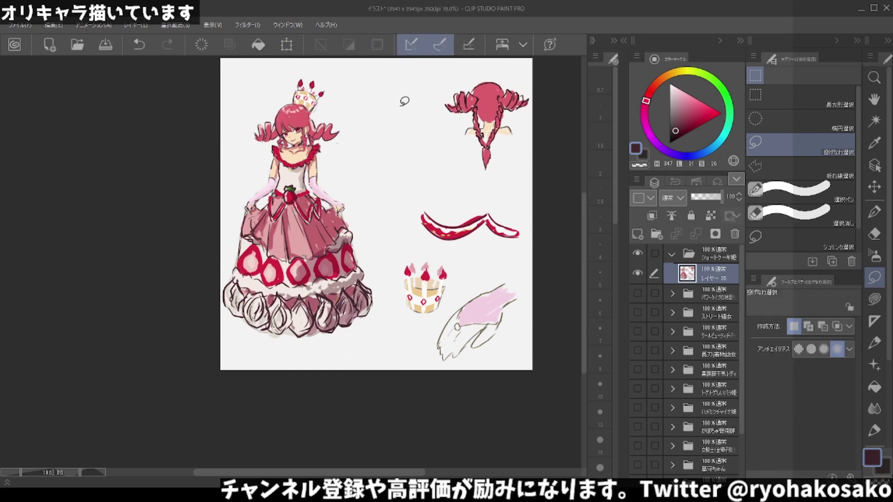
scroll(402, 109, up, 1)
With the pen, sample the neck's skin tone and try a curve beside the princess.
scroll(377, 149, up, 1)
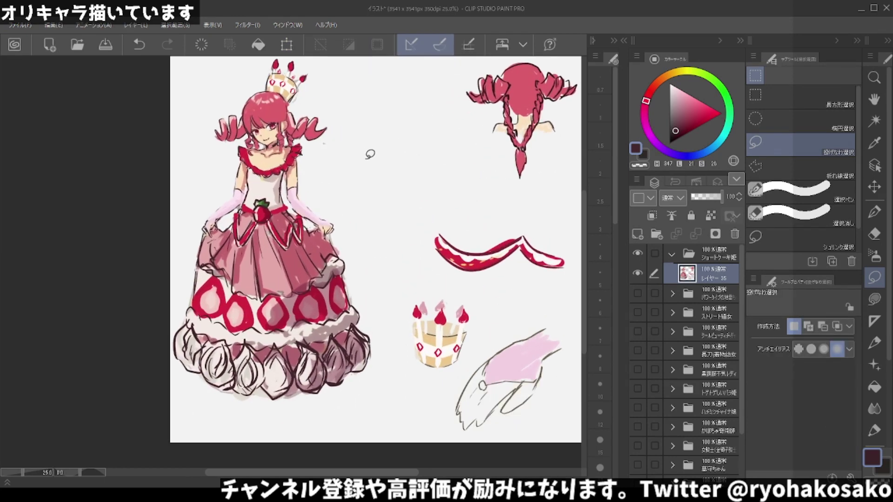
scroll(371, 154, up, 1)
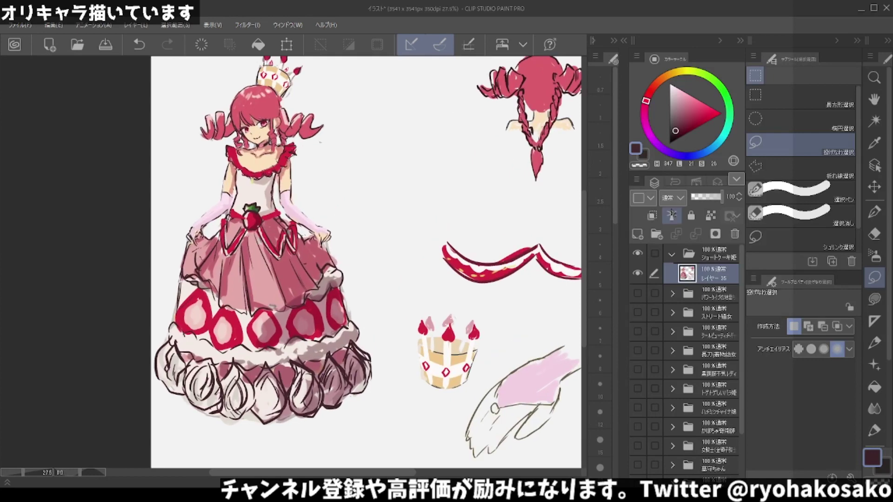
click(875, 213)
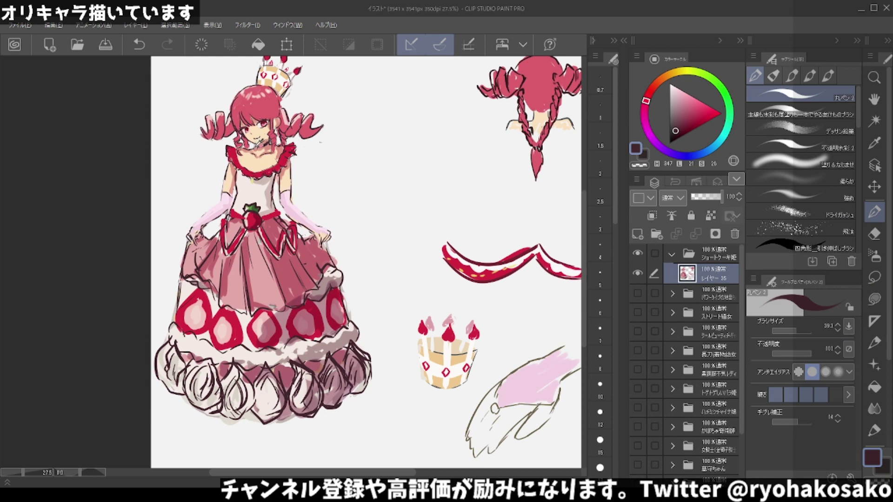
alt+click(257, 148)
key(ctrl+z)
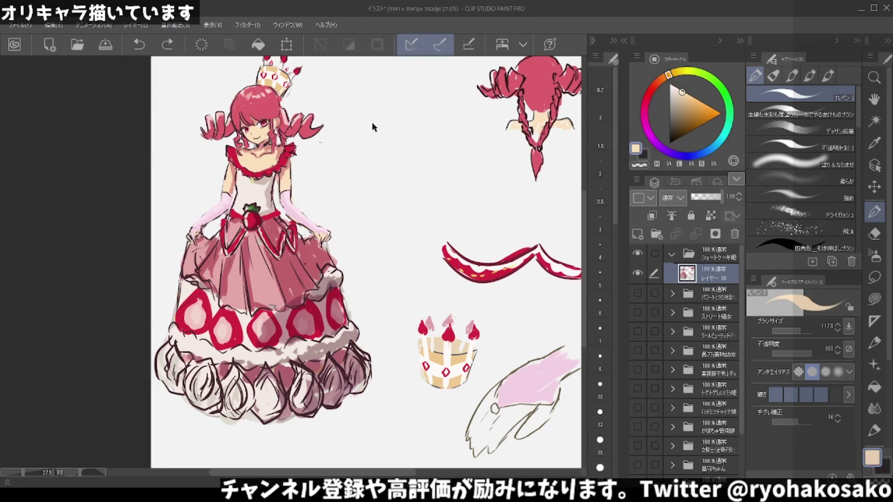
drag(364, 122, 393, 158)
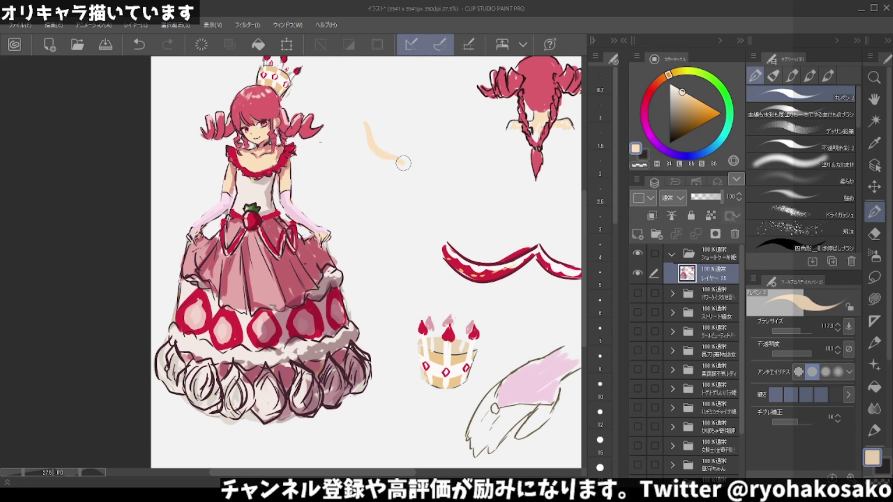
key(ctrl+z)
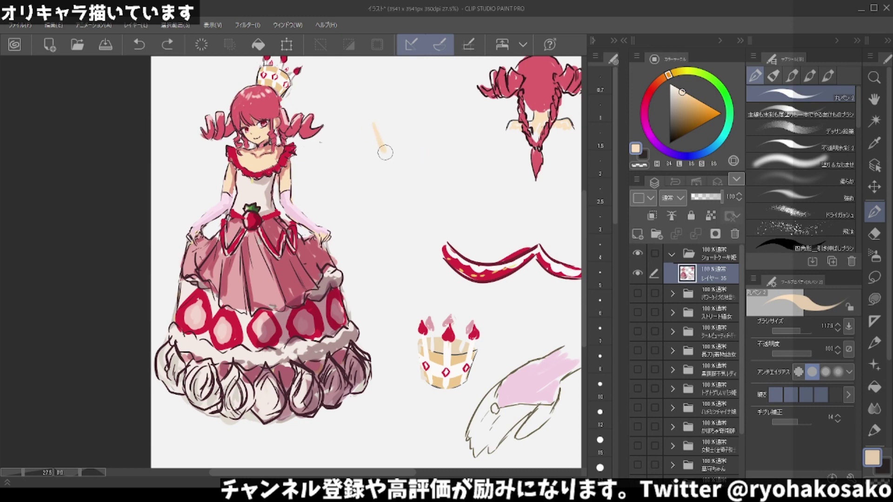
Block in a beige head and neck shape beside the princess.
drag(368, 124, 384, 158)
key(ctrl+z)
mouse_move(391, 112)
mouse_down()
mouse_move(384, 137)
mouse_move(393, 158)
mouse_up()
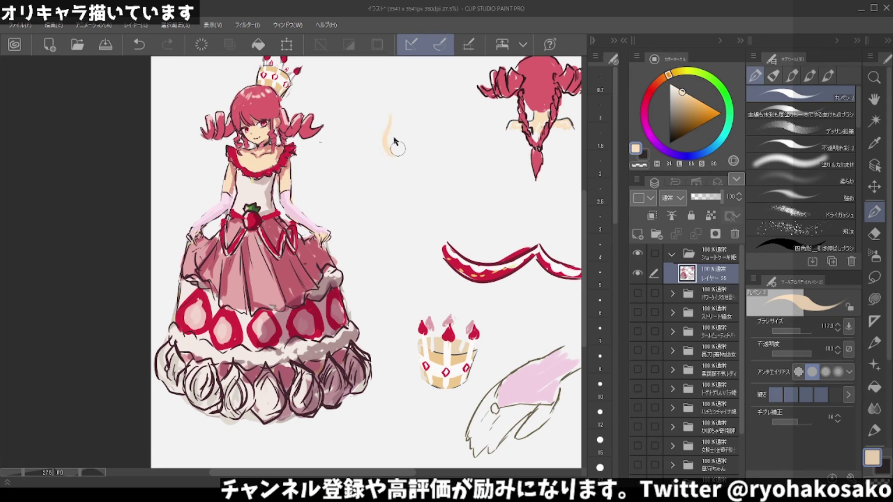
key(ctrl+z)
drag(385, 119, 393, 159)
key(ctrl+z)
mouse_move(382, 119)
mouse_down()
mouse_move(394, 158)
mouse_move(416, 165)
mouse_move(456, 149)
mouse_up()
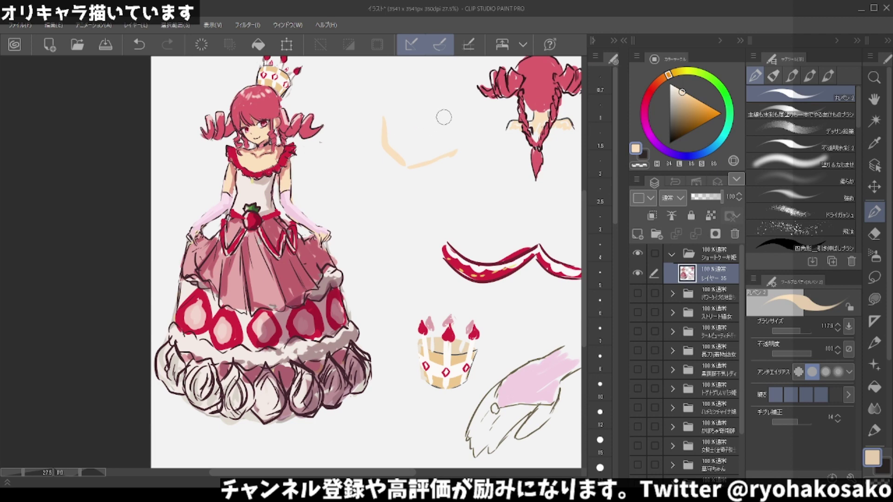
mouse_move(397, 152)
mouse_down()
mouse_move(426, 162)
mouse_move(465, 148)
mouse_move(391, 140)
mouse_move(389, 117)
mouse_move(419, 154)
mouse_move(412, 140)
mouse_move(451, 141)
mouse_move(391, 122)
mouse_move(430, 116)
mouse_move(410, 120)
mouse_move(440, 144)
mouse_move(458, 140)
mouse_up()
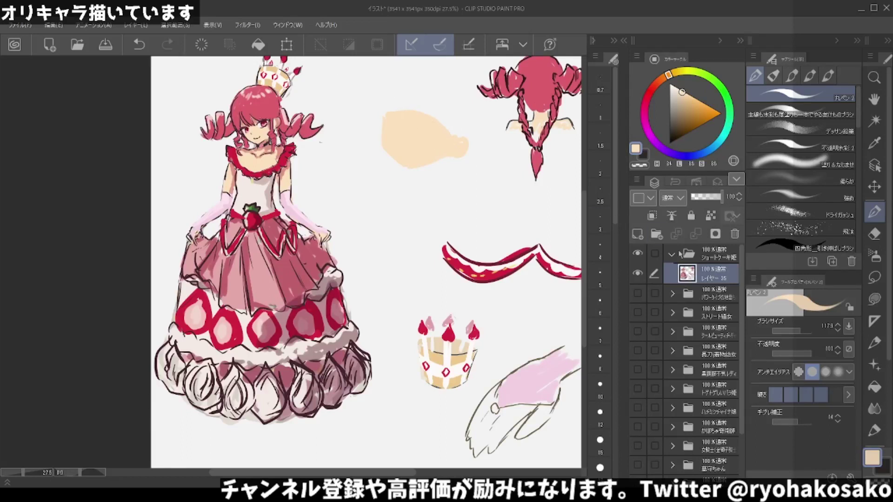
Add a new layer, then undo it.
click(638, 234)
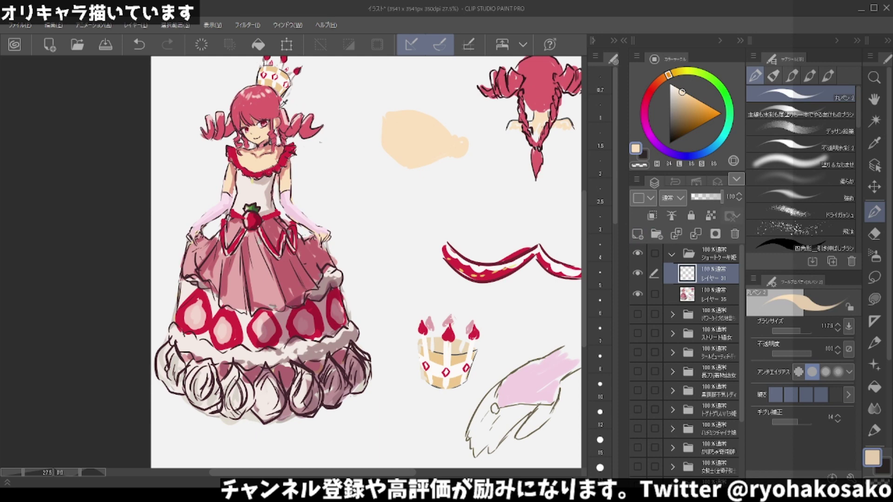
key(c)
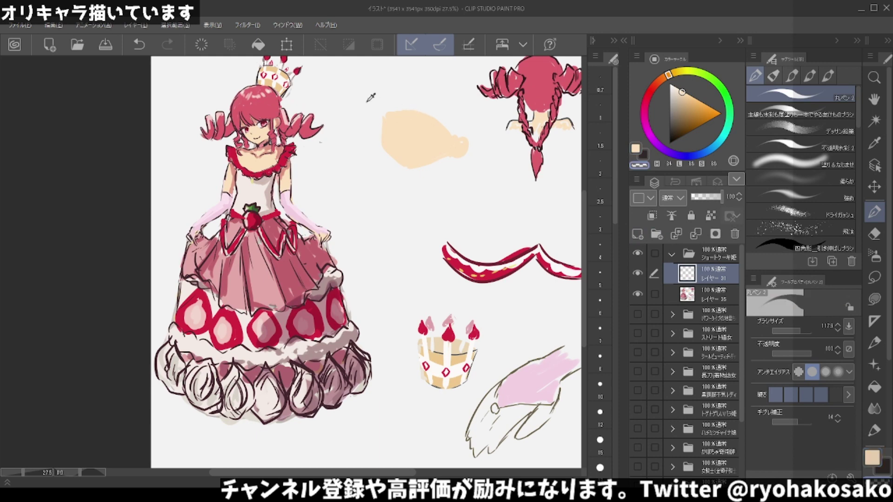
key(alt)
key(ctrl+z)
key(ctrl+z)
In pink-red, draw a hair strand down the head and a longer curved strand right.
alt+click(268, 100)
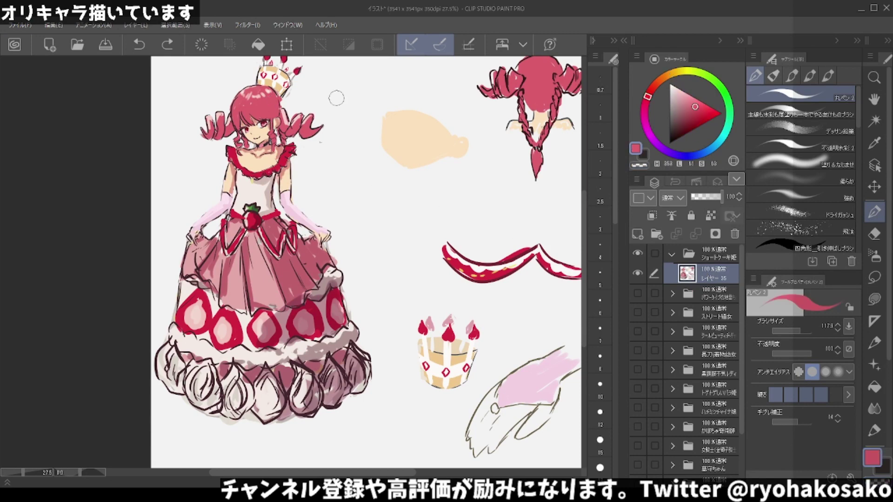
drag(415, 84, 411, 127)
key(ctrl+z)
drag(415, 83, 412, 128)
key(ctrl+z)
drag(413, 82, 409, 128)
key(ctrl+z)
drag(412, 84, 412, 128)
key(ctrl+z)
drag(414, 83, 415, 127)
drag(433, 112, 454, 141)
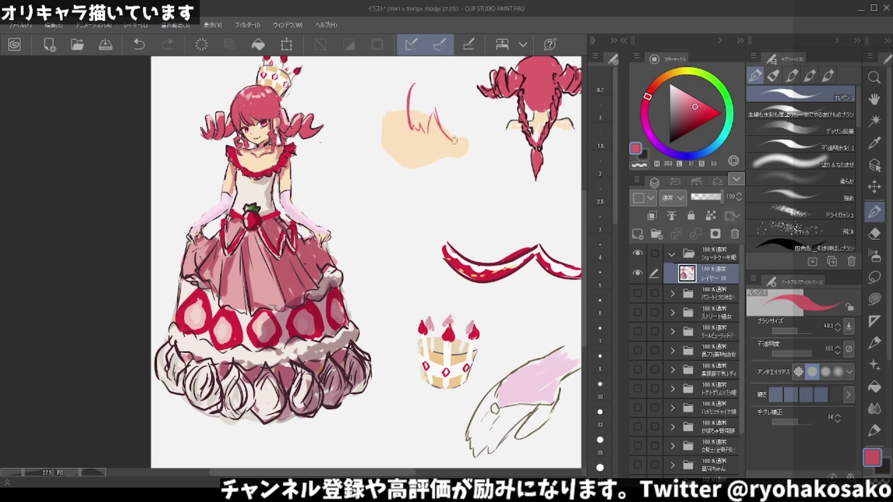
key(ctrl+z)
drag(432, 100, 456, 138)
Draw the red hair lines down the head's left and right sides.
drag(405, 95, 390, 115)
key(ctrl+z)
drag(414, 84, 379, 134)
key(ctrl+z)
key(ctrl+z)
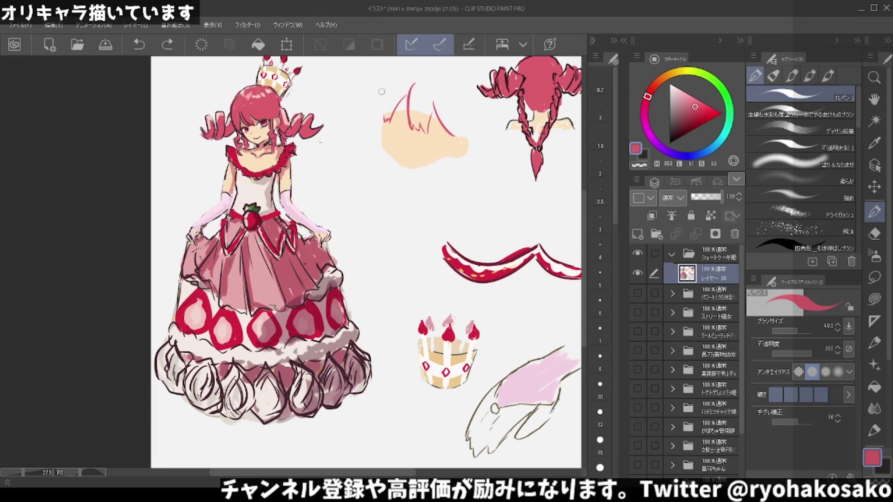
drag(380, 90, 378, 135)
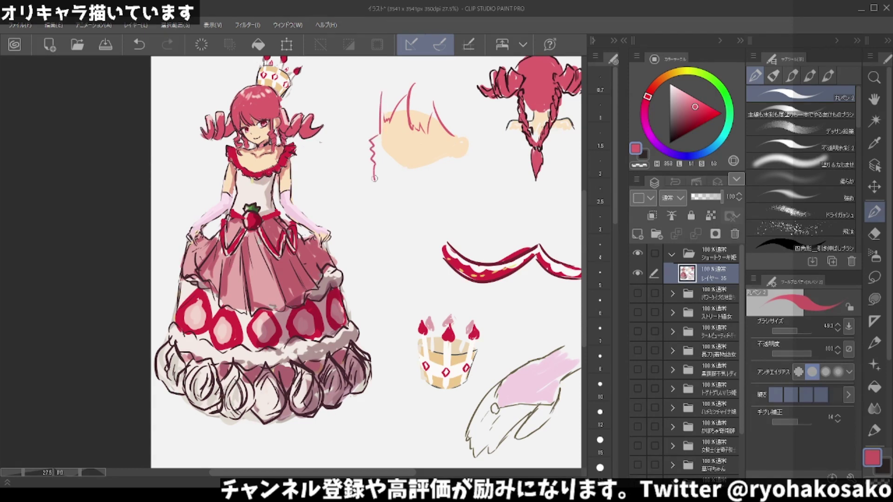
drag(451, 115, 449, 154)
key(ctrl+z)
drag(451, 116, 447, 155)
key(ctrl+z)
Add curving red hair strands along the head's right side.
drag(444, 157, 449, 166)
key(ctrl+z)
key(ctrl+z)
drag(454, 119, 444, 153)
key(ctrl+z)
drag(458, 114, 449, 149)
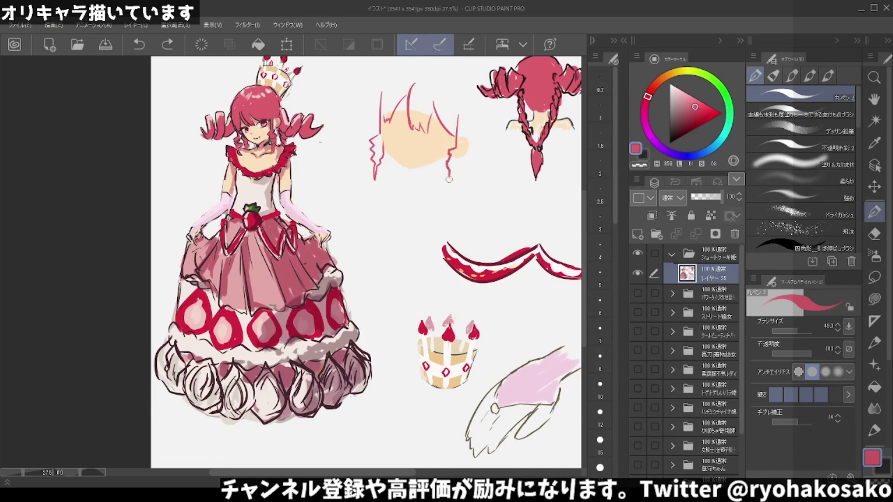
mouse_move(460, 157)
mouse_down()
mouse_move(458, 142)
mouse_move(458, 153)
mouse_up()
key(ctrl+z)
drag(466, 115, 458, 158)
drag(409, 126, 425, 124)
key(ctrl+z)
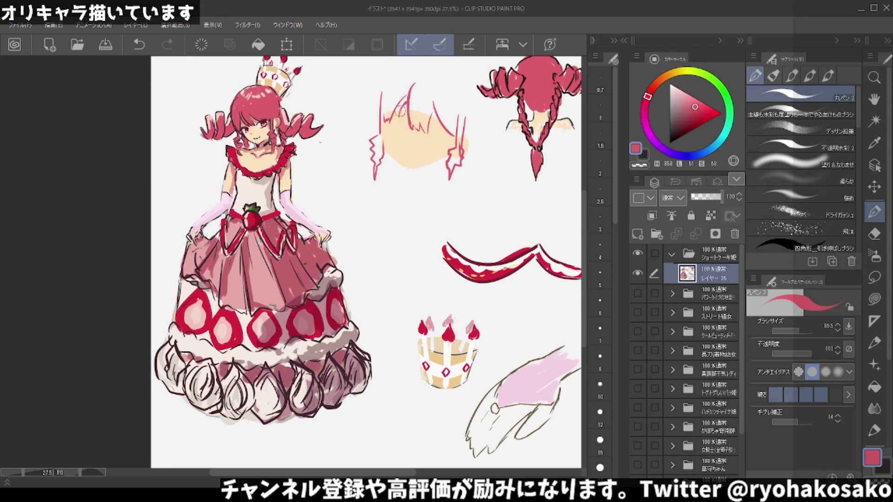
Tidy the hair outline with beige, erase and redraw the left zigzag hair tip.
alt+click(396, 115)
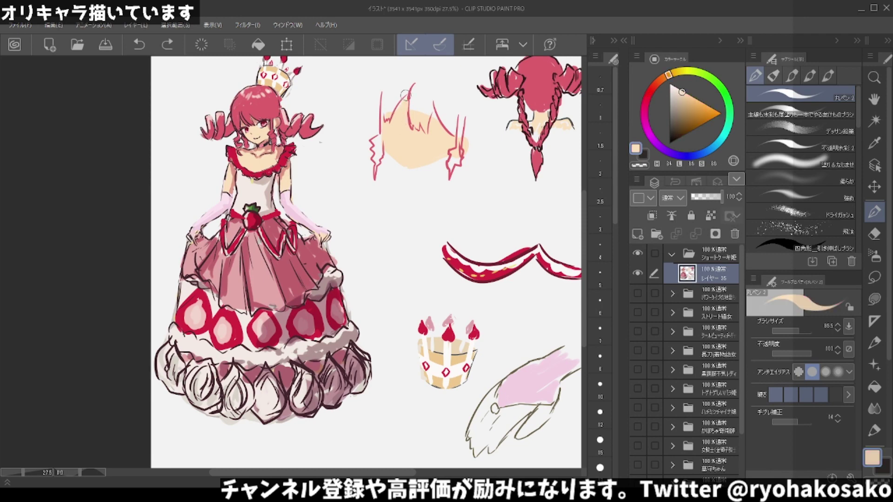
drag(406, 95, 423, 121)
key(c)
drag(378, 182, 374, 154)
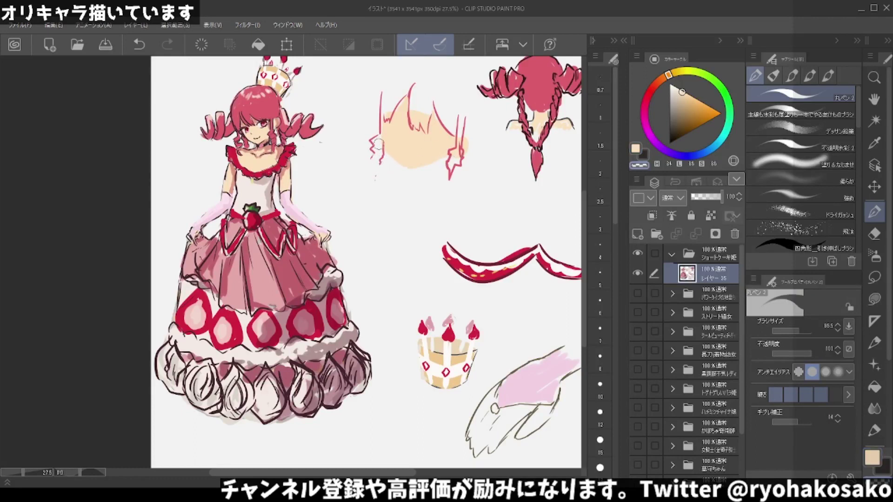
alt+click(454, 146)
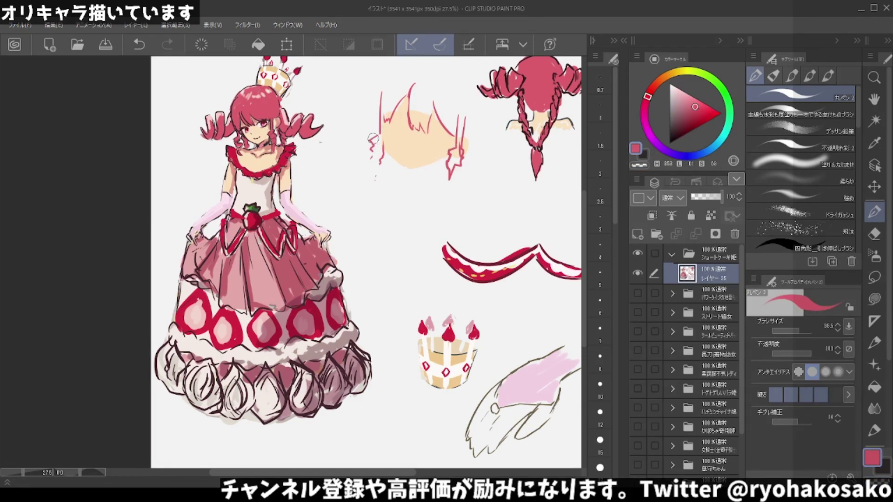
mouse_move(373, 138)
mouse_down()
mouse_move(375, 179)
mouse_move(381, 157)
mouse_move(373, 169)
mouse_up()
key(ctrl+z)
key(ctrl+z)
alt+click(274, 131)
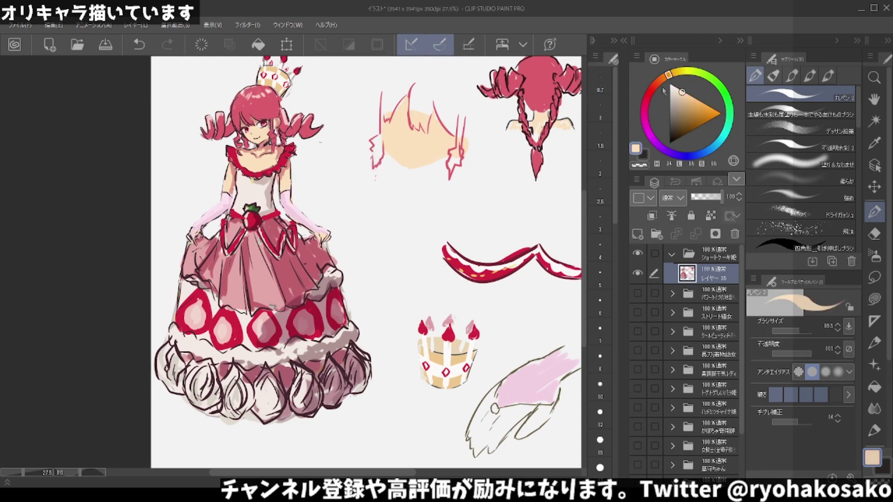
Zoom in and paint a thin peach stroke over the right eye, sampling white, salmon and peach.
scroll(254, 122, up, 1)
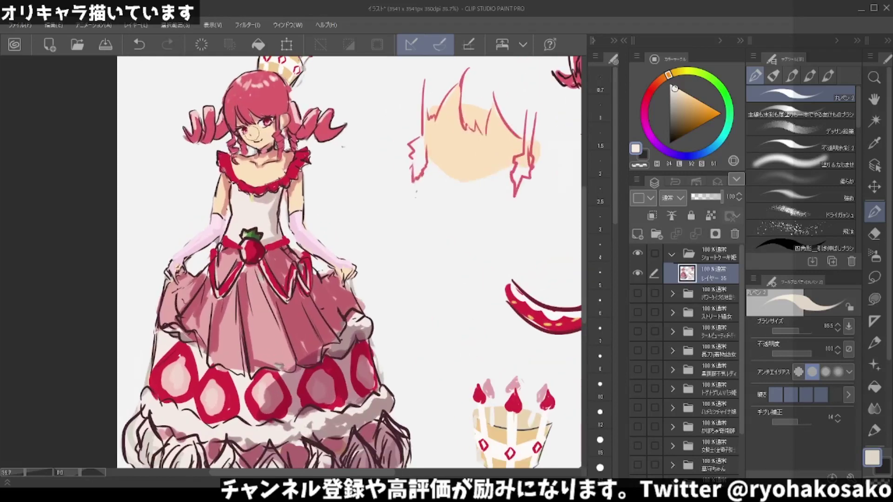
scroll(251, 133, up, 1)
scroll(242, 123, up, 1)
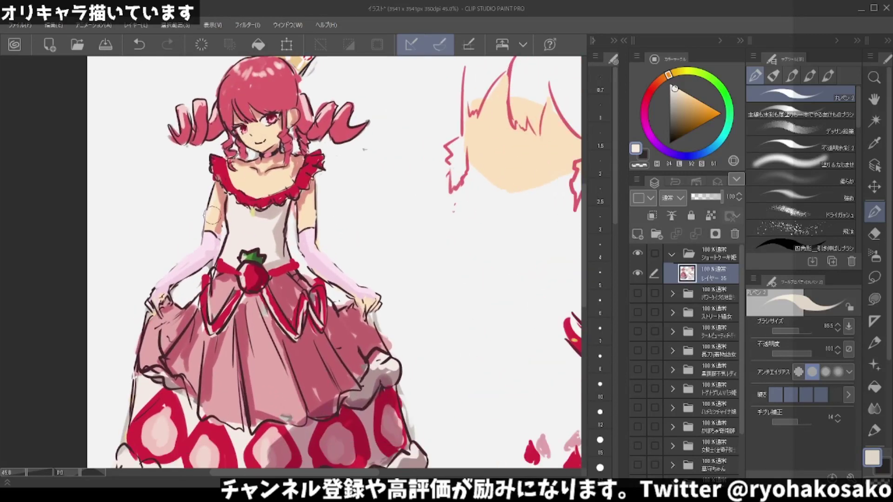
click(670, 85)
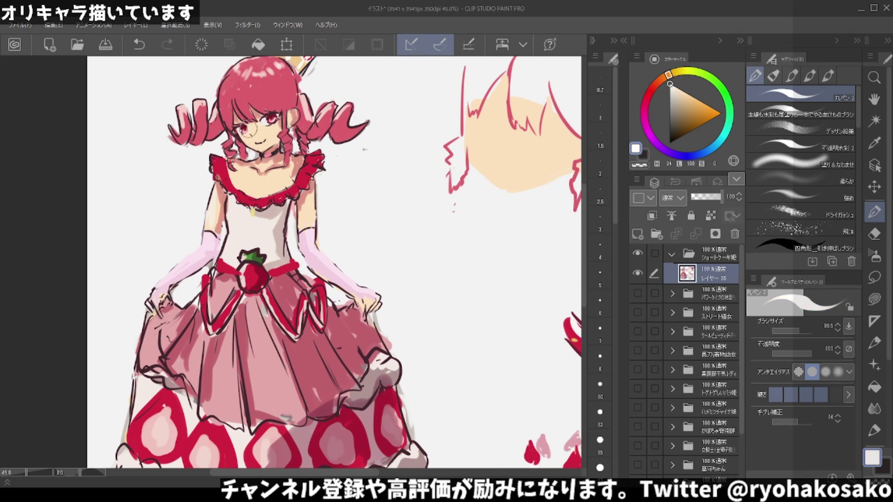
key(ctrl+z)
alt+click(263, 136)
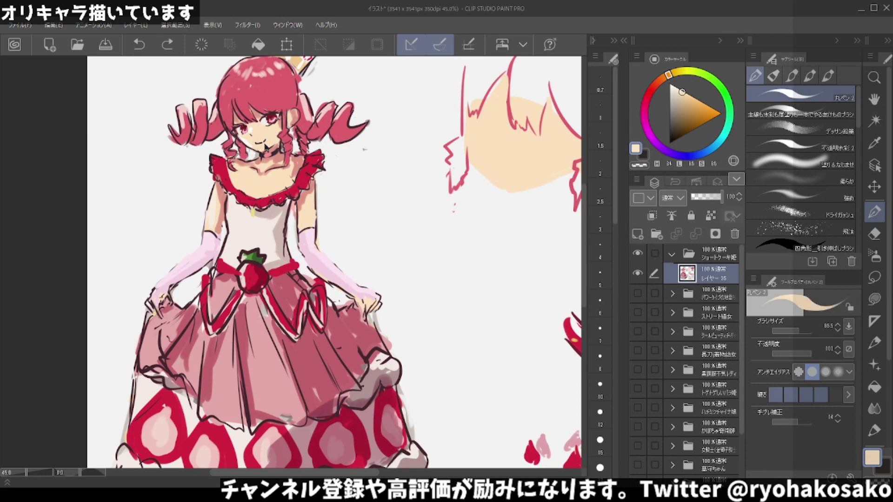
drag(271, 114, 263, 128)
alt+click(260, 120)
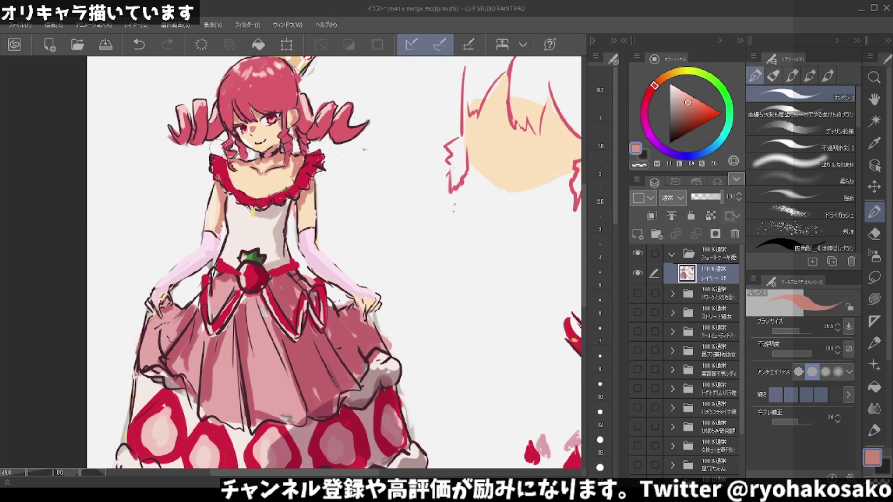
alt+click(259, 137)
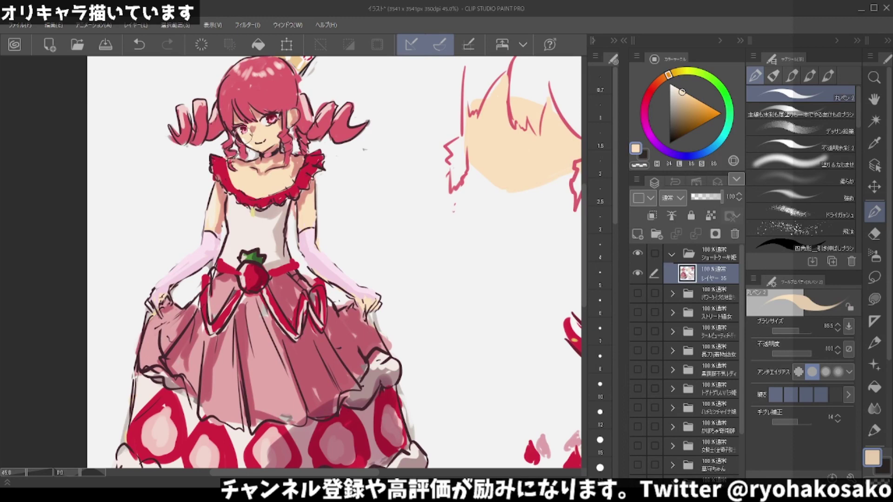
scroll(251, 139, down, 1)
scroll(263, 136, down, 2)
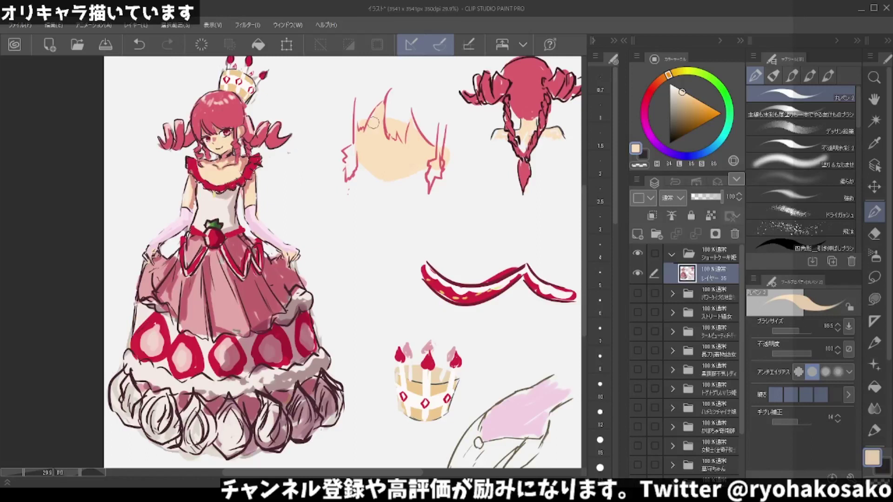
Try a dark maroon line on the head sketch, undo it, and resample peach and red.
alt+click(470, 302)
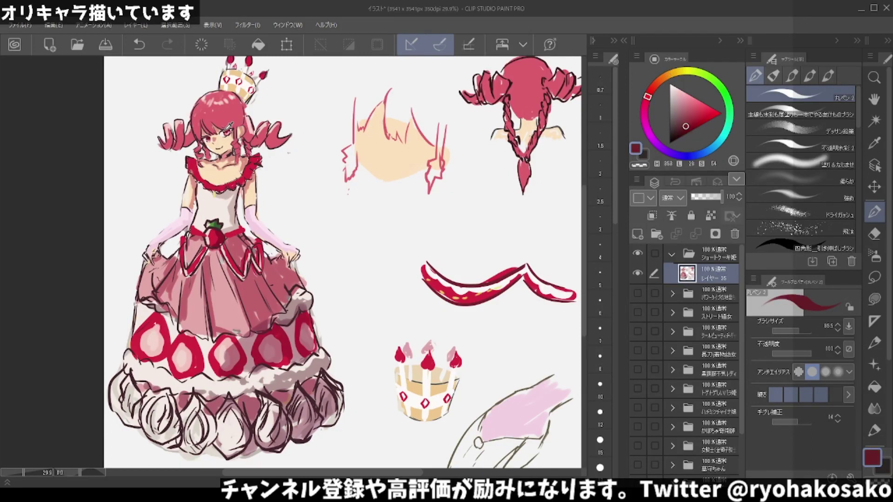
key(ctrl+z)
drag(360, 132, 422, 143)
key(ctrl+z)
key(ctrl+z)
alt+click(379, 117)
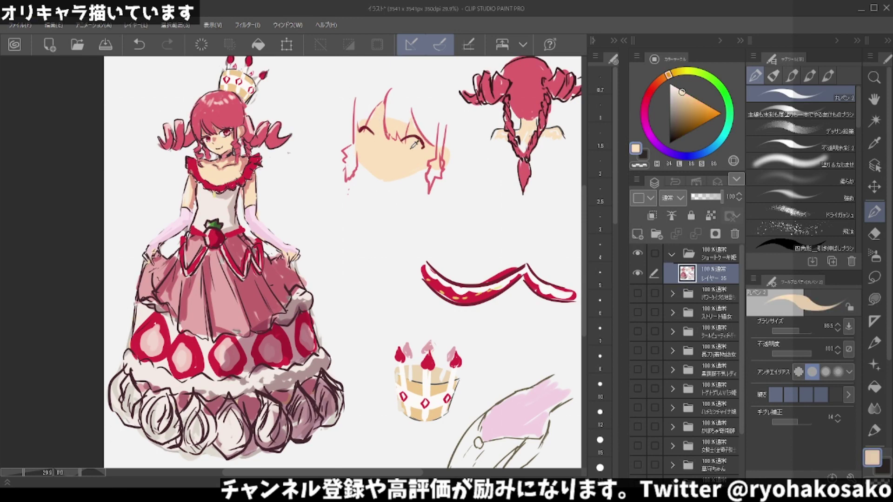
alt+click(354, 105)
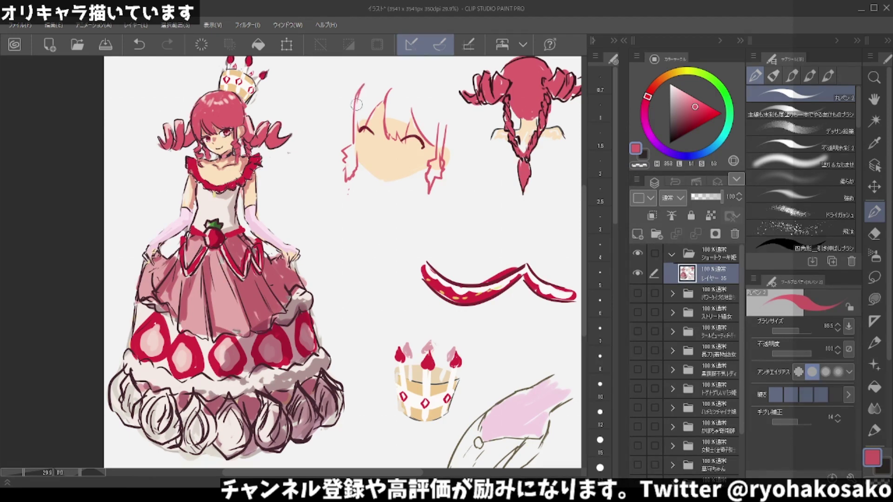
key(ctrl+z)
Lasso the small face sketch, scale it to about 81% and nudge it into place.
click(874, 277)
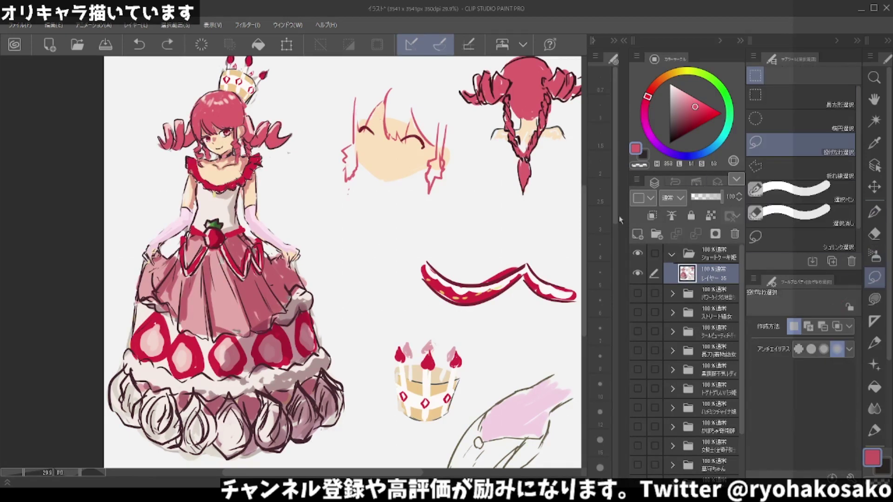
mouse_move(479, 163)
mouse_down()
mouse_move(321, 141)
mouse_move(476, 173)
mouse_up()
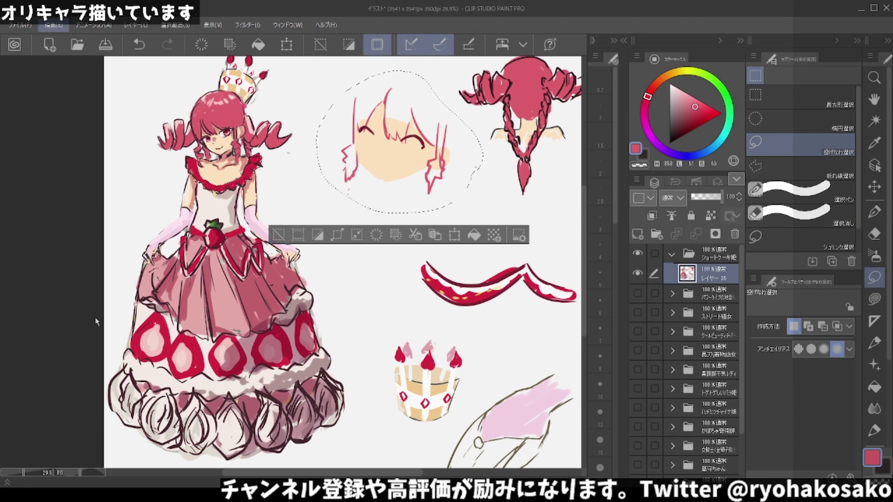
key(ctrl+t)
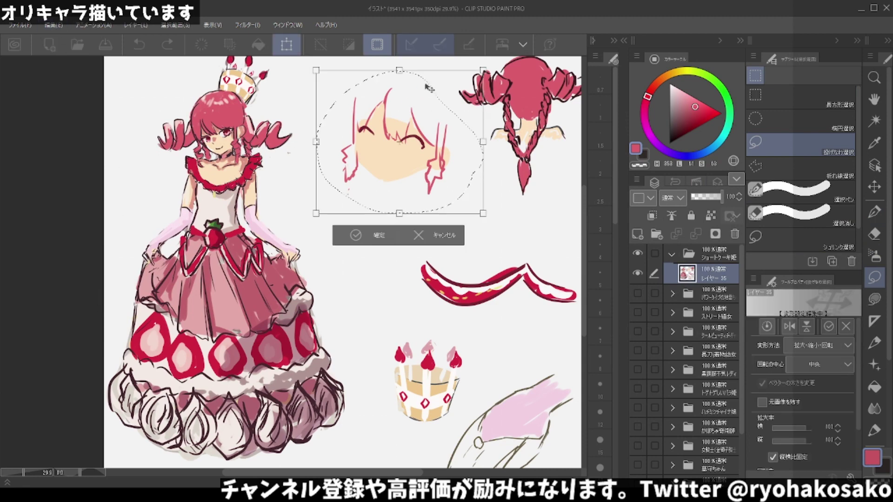
drag(398, 87, 396, 98)
drag(395, 146, 391, 143)
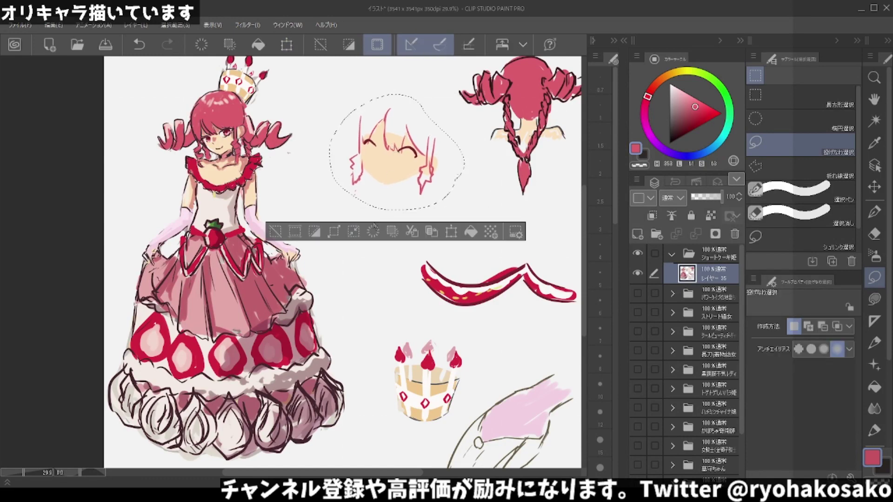
click(375, 226)
scroll(393, 166, up, 1)
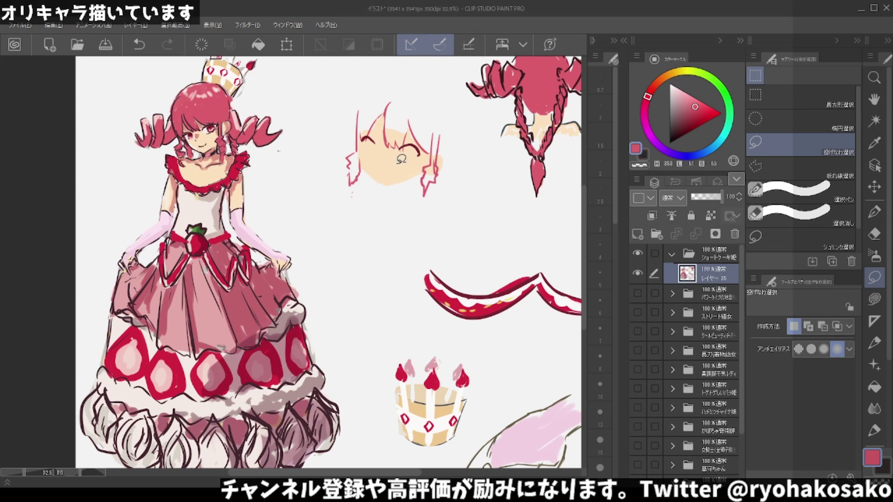
With the pen, paint pink hair above the face sketch and down its left and right sides.
key(alt)
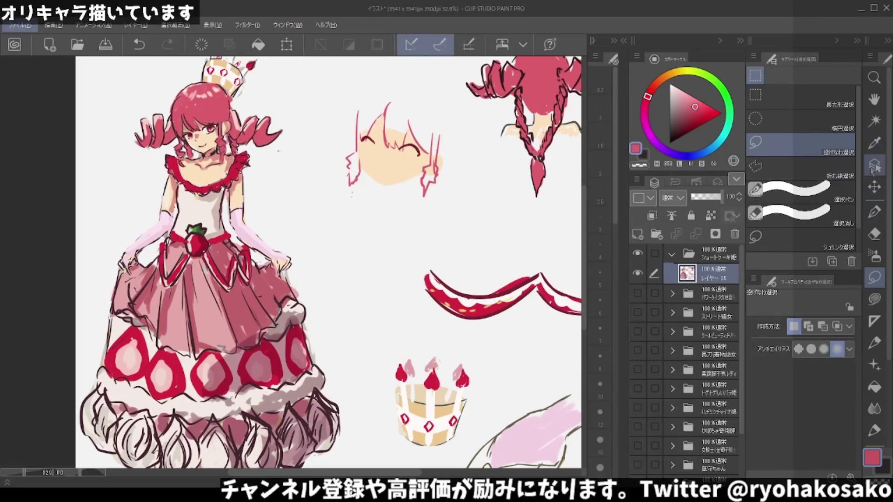
click(875, 212)
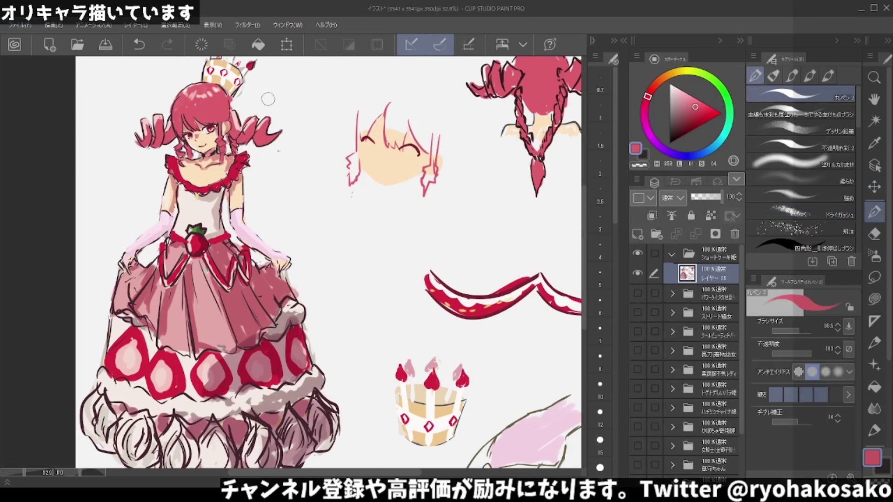
drag(373, 98, 358, 137)
key(ctrl+z)
mouse_move(365, 100)
mouse_down()
mouse_move(349, 179)
mouse_move(357, 182)
mouse_up()
drag(437, 126, 427, 181)
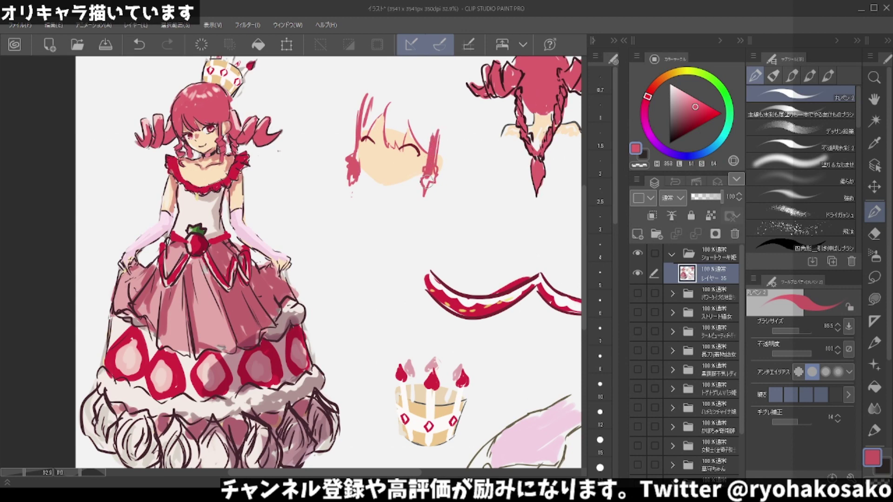
Use a larger brush to thicken the top-left hair and add a pink arc over the top.
drag(380, 99, 363, 129)
drag(389, 81, 370, 109)
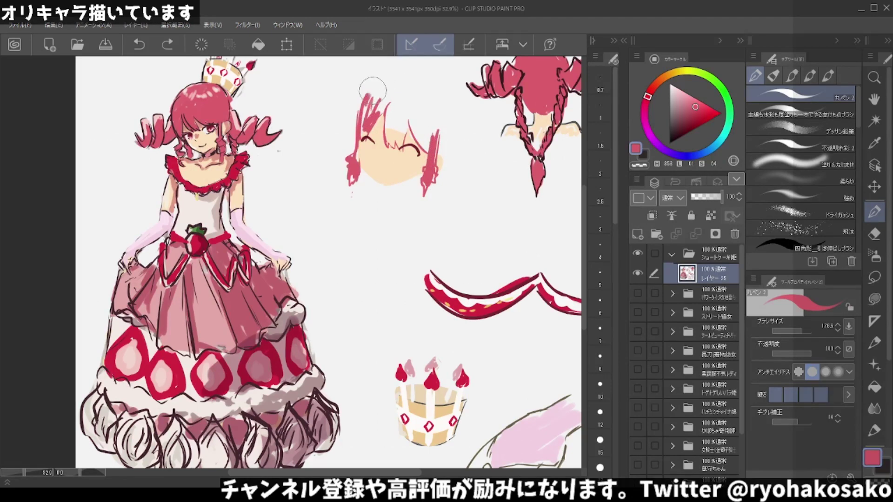
drag(366, 79, 352, 140)
key(ctrl+z)
mouse_move(368, 88)
mouse_down()
mouse_move(354, 140)
mouse_move(396, 80)
mouse_move(444, 100)
mouse_up()
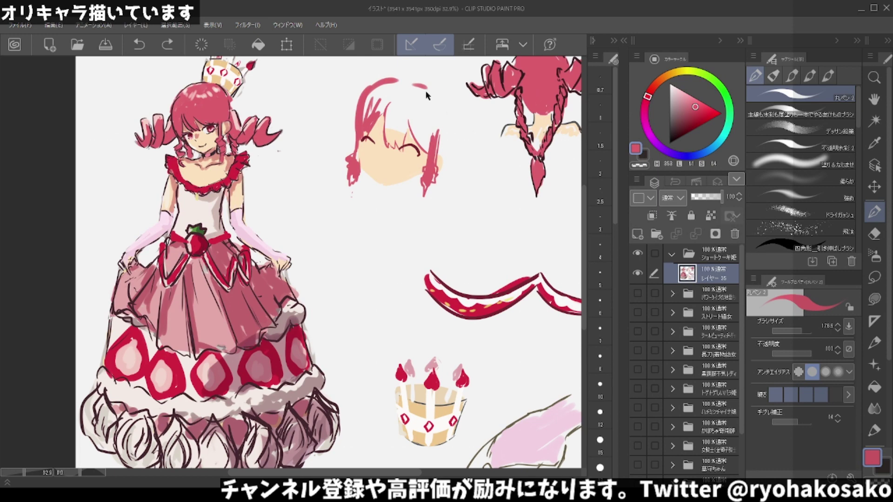
mouse_move(393, 82)
mouse_down()
mouse_move(453, 116)
mouse_move(454, 145)
mouse_move(441, 156)
mouse_up()
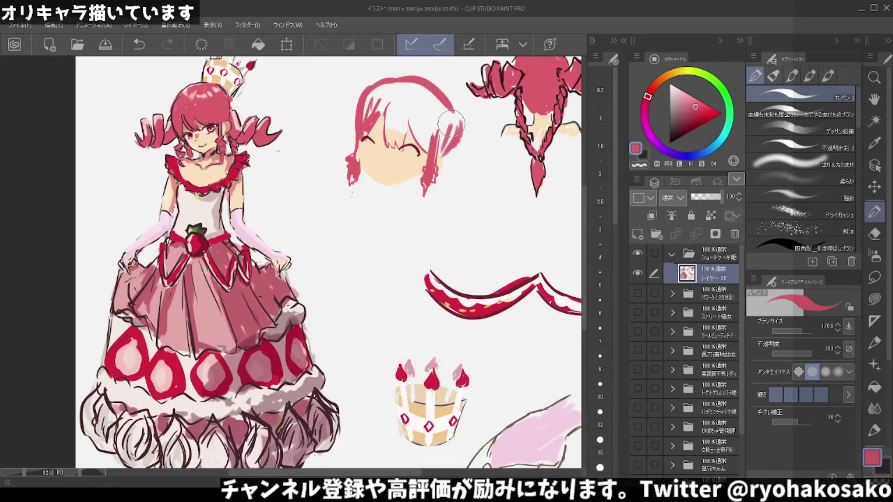
mouse_move(454, 114)
mouse_down()
mouse_move(424, 97)
mouse_move(376, 107)
mouse_move(433, 81)
mouse_move(451, 119)
mouse_up()
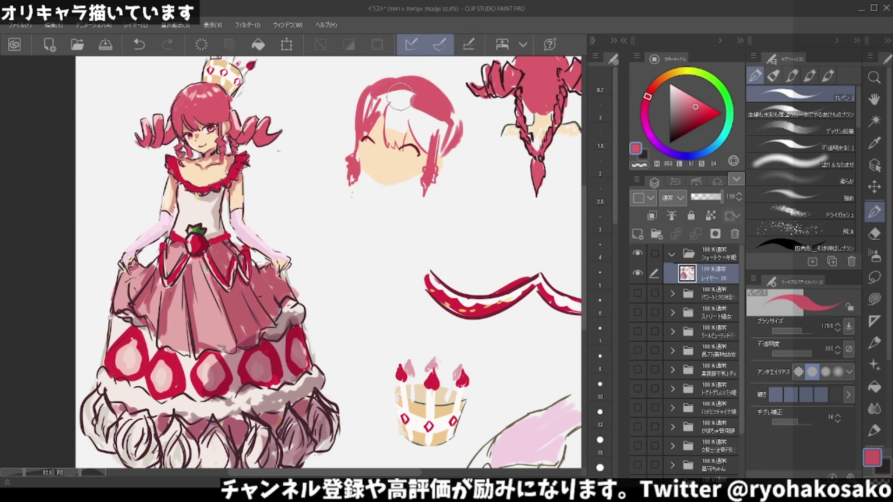
Fill the top, upper sides and central and right bangs solid pink, closing the white gaps.
mouse_move(414, 93)
mouse_down()
mouse_move(376, 96)
mouse_move(393, 89)
mouse_move(377, 123)
mouse_move(366, 120)
mouse_move(374, 91)
mouse_move(446, 119)
mouse_move(445, 153)
mouse_up()
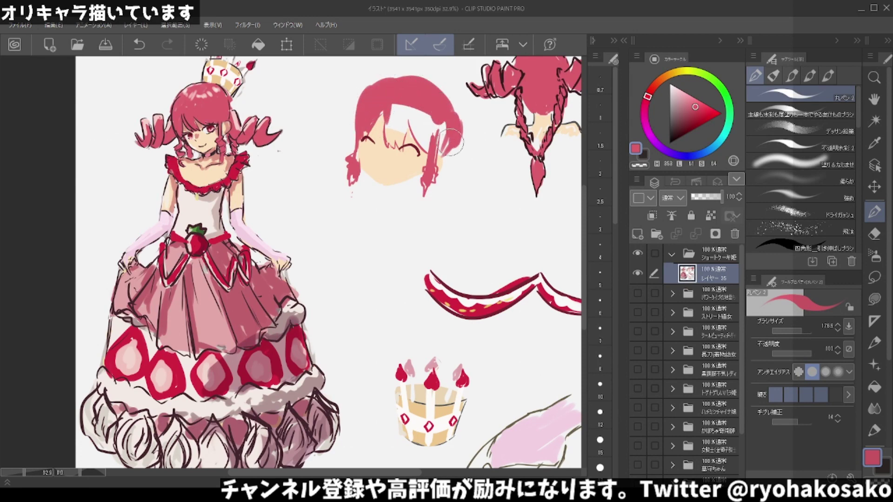
mouse_move(437, 105)
mouse_down()
mouse_move(450, 130)
mouse_move(441, 156)
mouse_move(458, 135)
mouse_up()
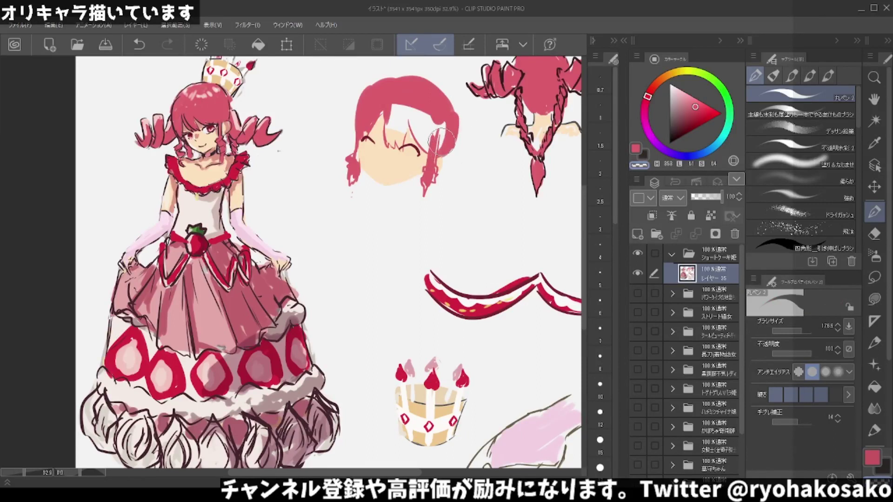
mouse_move(417, 102)
mouse_down()
mouse_move(379, 140)
mouse_move(395, 142)
mouse_move(386, 109)
mouse_move(400, 152)
mouse_up()
mouse_move(404, 88)
mouse_down()
mouse_move(402, 140)
mouse_move(400, 113)
mouse_up()
key(ctrl+z)
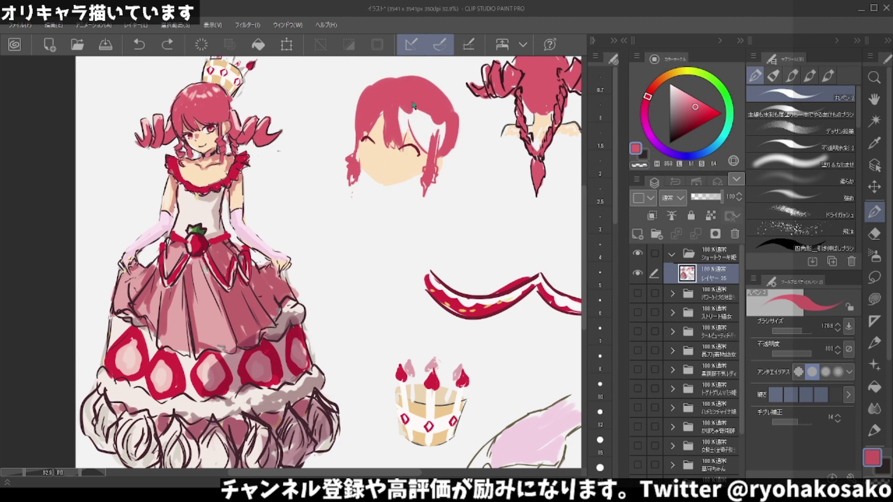
mouse_move(426, 145)
mouse_down()
mouse_move(407, 110)
mouse_move(421, 151)
mouse_up()
drag(409, 117, 445, 142)
drag(409, 93, 396, 142)
With a smaller brush, touch up the left bangs and skin near the right bangs, then re-pick the hair colour.
key(bracketleft)
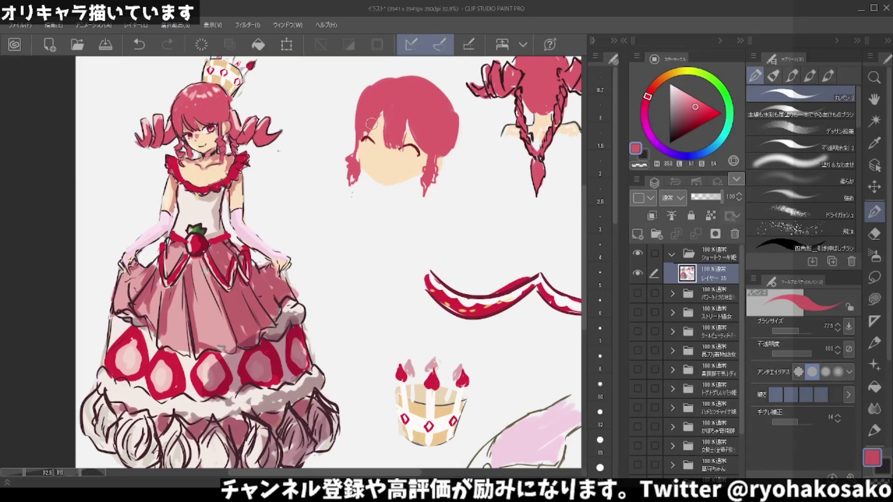
key(ctrl+z)
drag(358, 138, 363, 135)
alt+click(408, 136)
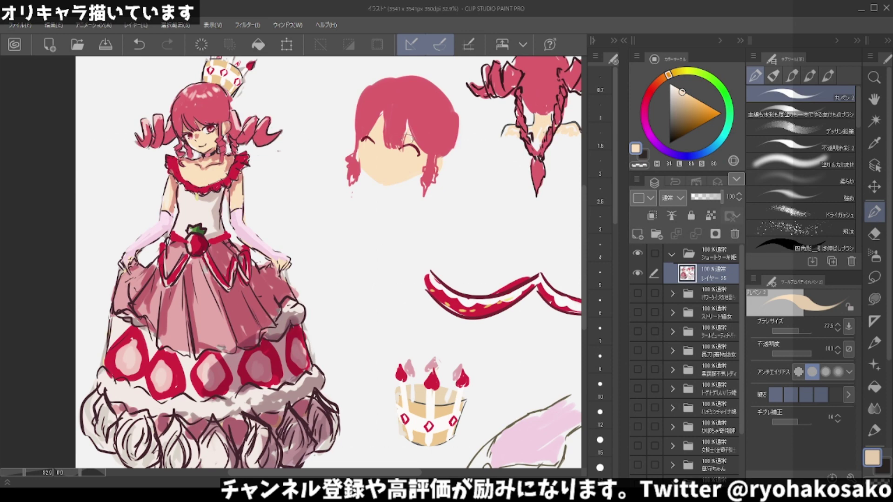
key(ctrl+z)
drag(411, 137, 421, 142)
key(alt)
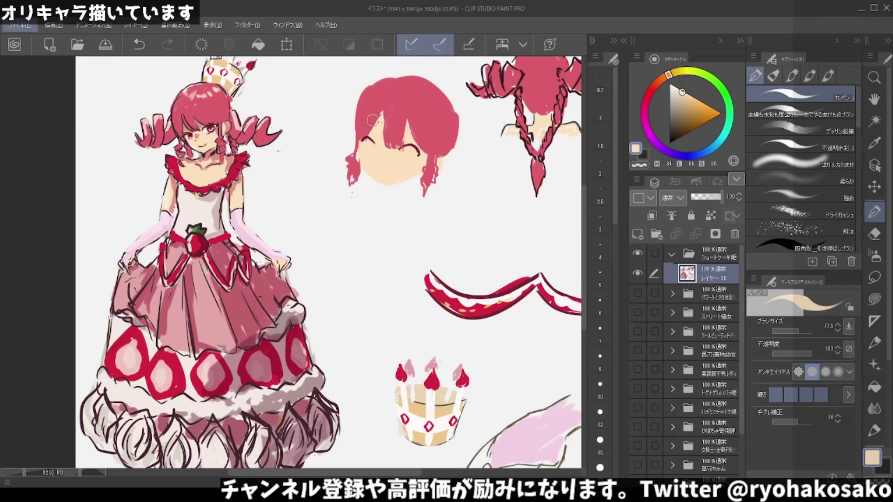
key(alt)
alt+click(353, 173)
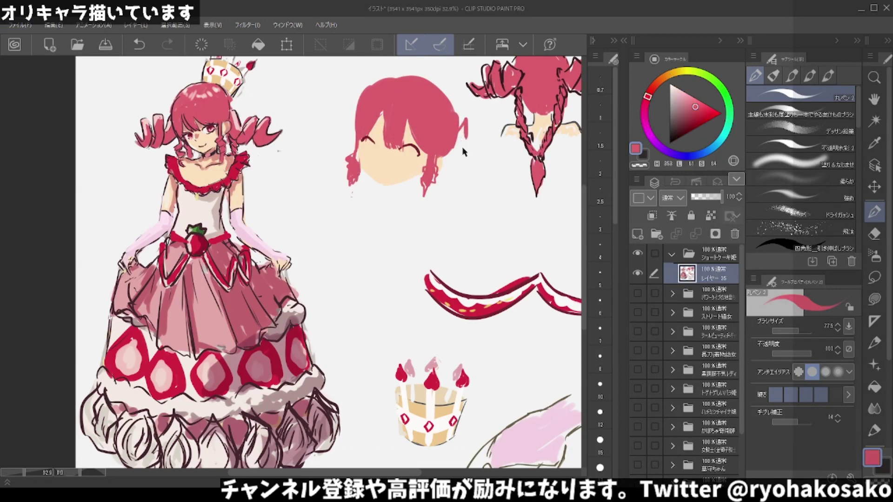
key(ctrl+z)
scroll(440, 143, down, 2)
Lasso the lower-right accessory sketches, shrink them, shift them slightly right, and deselect.
scroll(440, 143, down, 1)
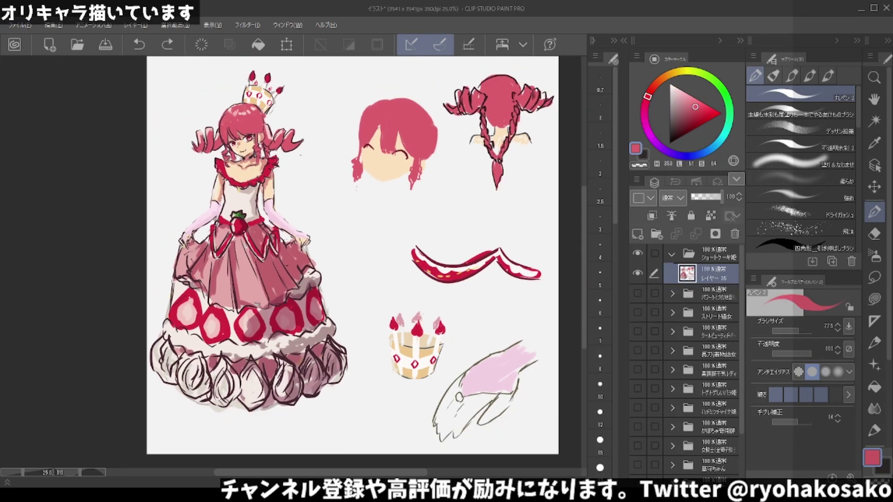
click(875, 278)
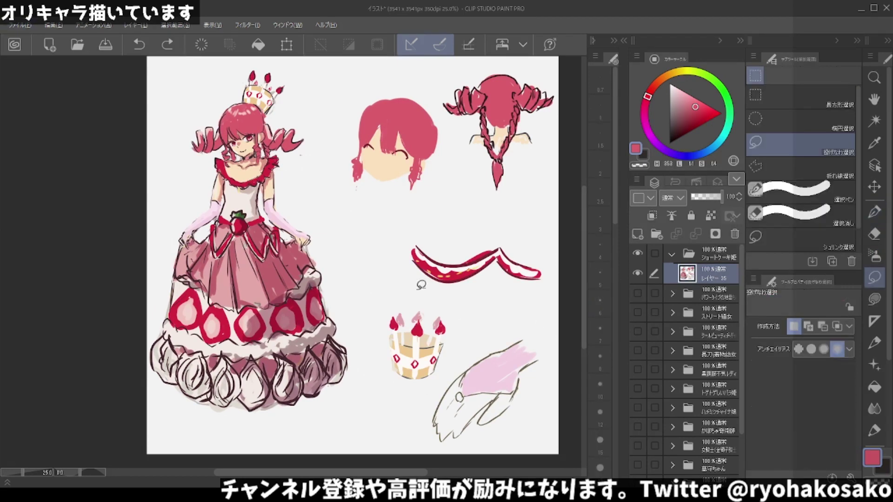
scroll(403, 298, down, 1)
drag(526, 402, 570, 356)
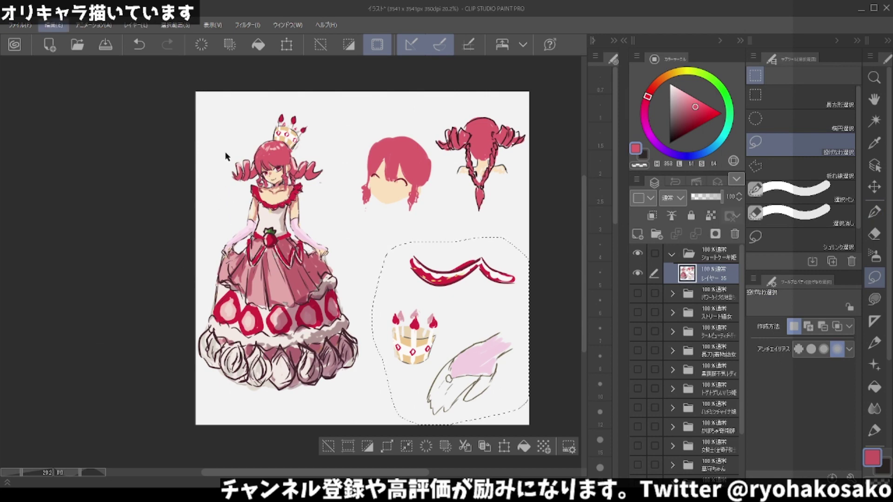
key(ctrl+t)
mouse_move(450, 235)
mouse_down()
mouse_move(436, 307)
mouse_move(435, 272)
mouse_up()
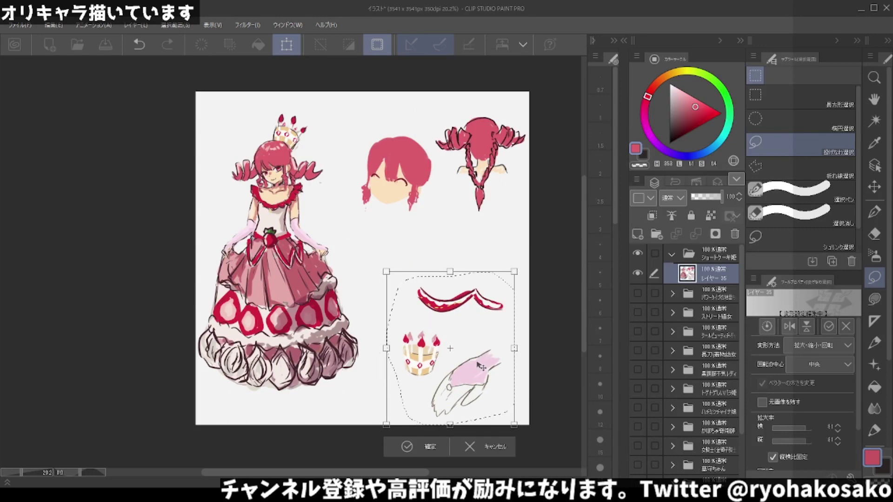
drag(482, 367, 491, 367)
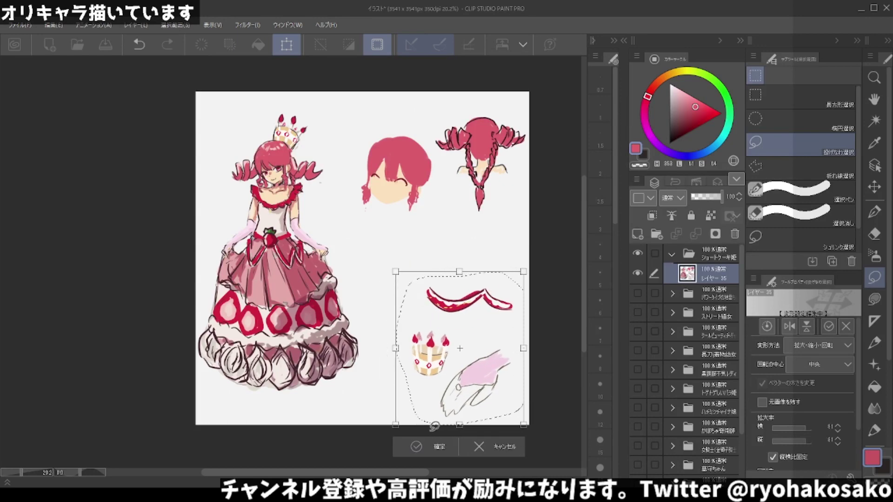
key(Return)
key(ctrl+d)
Add a deeper red dot to the glove sketch with the pen.
scroll(484, 393, up, 1)
scroll(484, 393, up, 1)
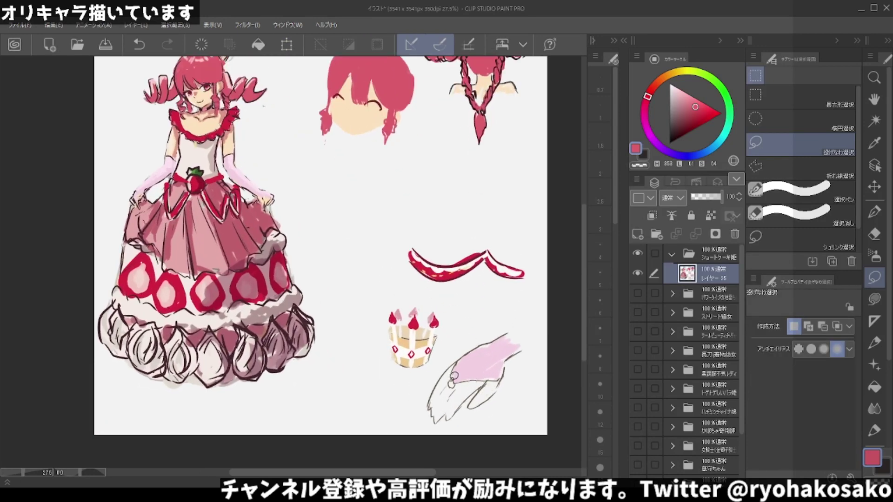
scroll(445, 384, up, 1)
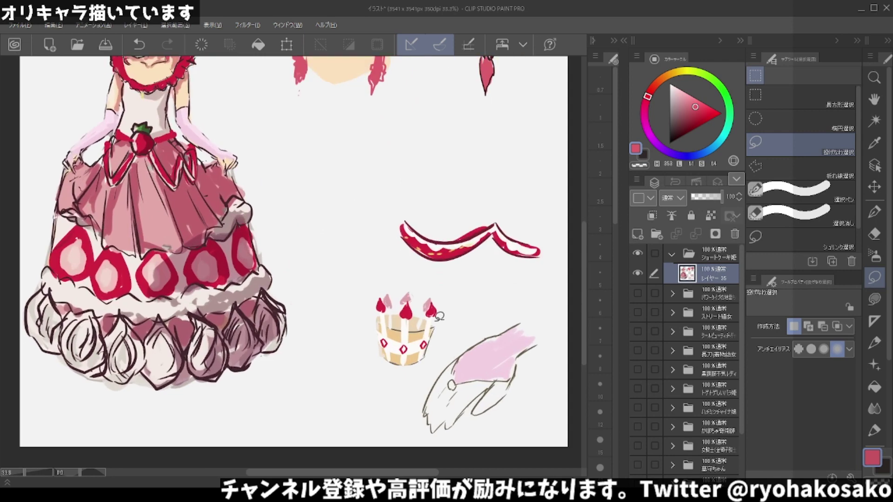
click(871, 218)
alt+click(404, 303)
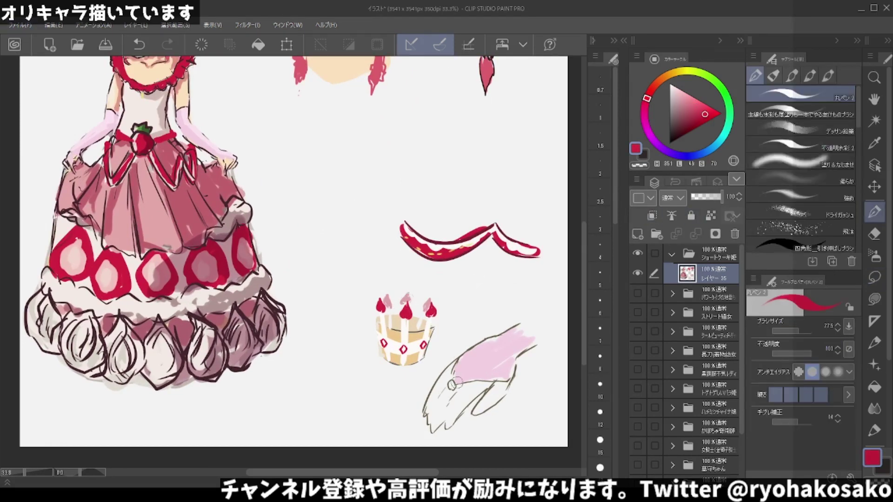
click(451, 384)
key(ctrl+z)
click(451, 385)
Pick a lighter pink and draw a freehand lasso around the middle head sketch.
scroll(440, 371, down, 1)
scroll(346, 275, down, 1)
scroll(335, 258, up, 1)
scroll(320, 127, up, 1)
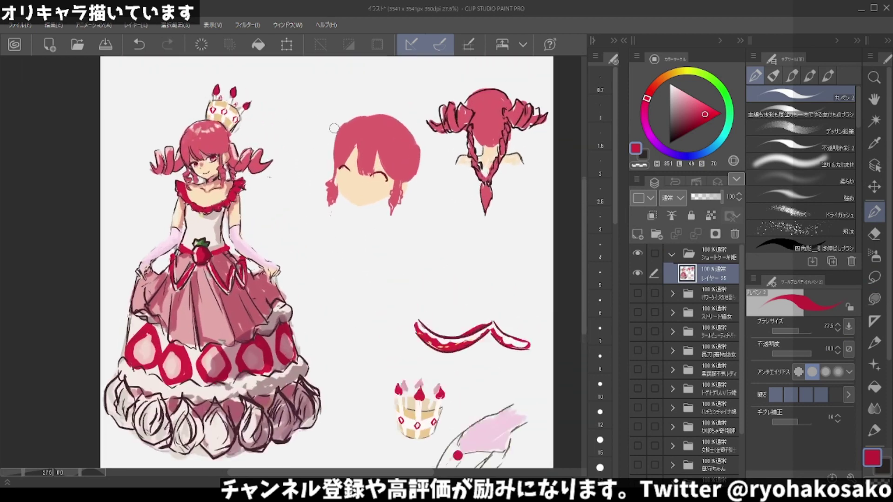
scroll(352, 147, up, 1)
scroll(351, 147, up, 1)
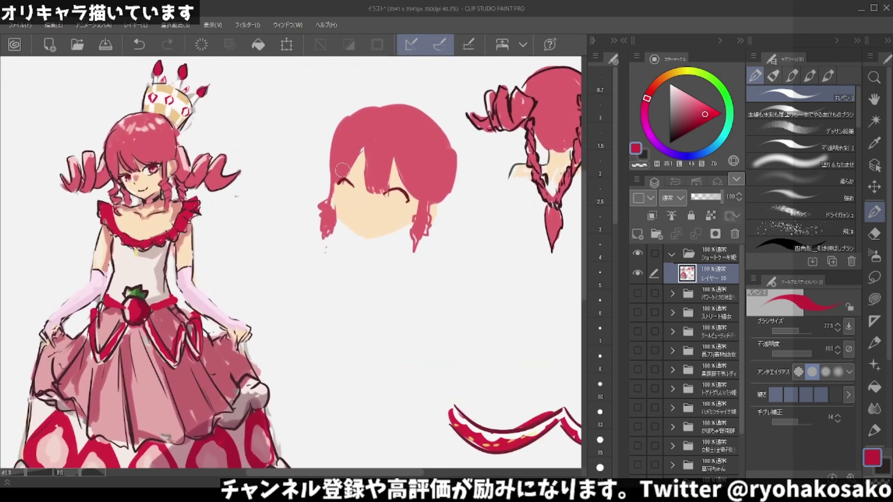
alt+click(332, 199)
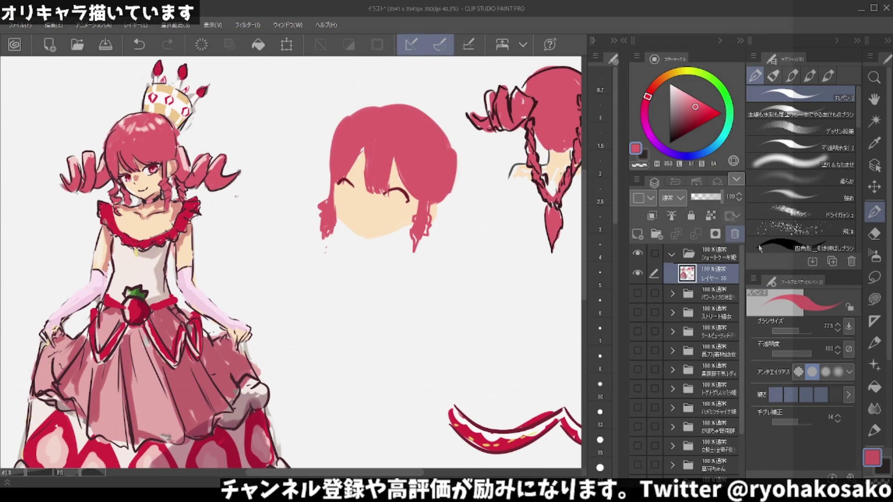
click(875, 278)
mouse_move(490, 203)
mouse_down()
mouse_move(282, 194)
mouse_move(488, 199)
mouse_up()
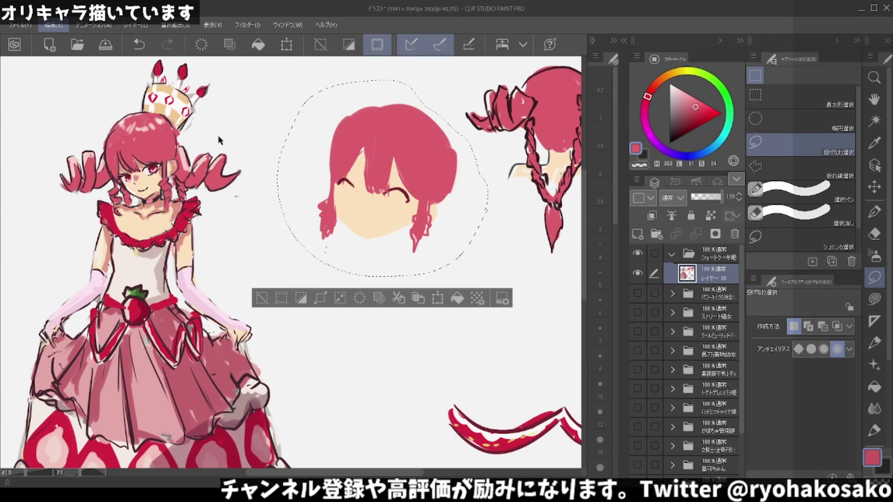
Scale the selected head to about 80% and move it up and left.
key(ctrl+t)
drag(383, 86, 383, 125)
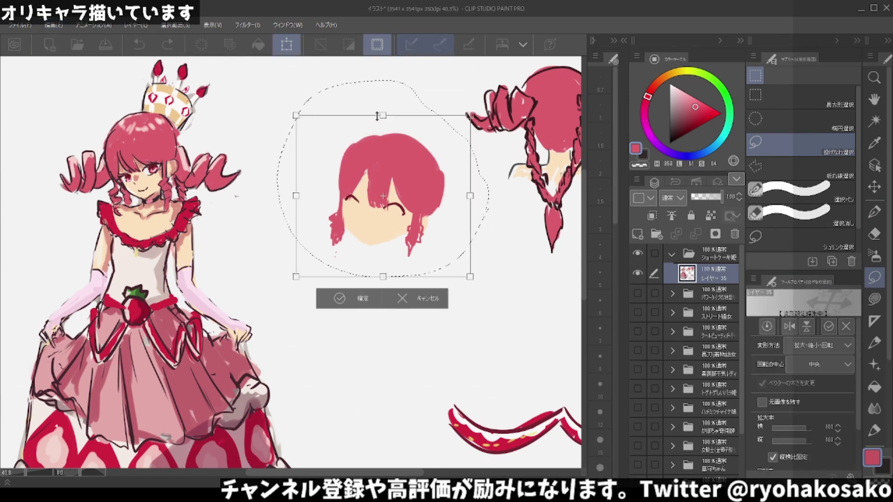
drag(399, 174, 380, 145)
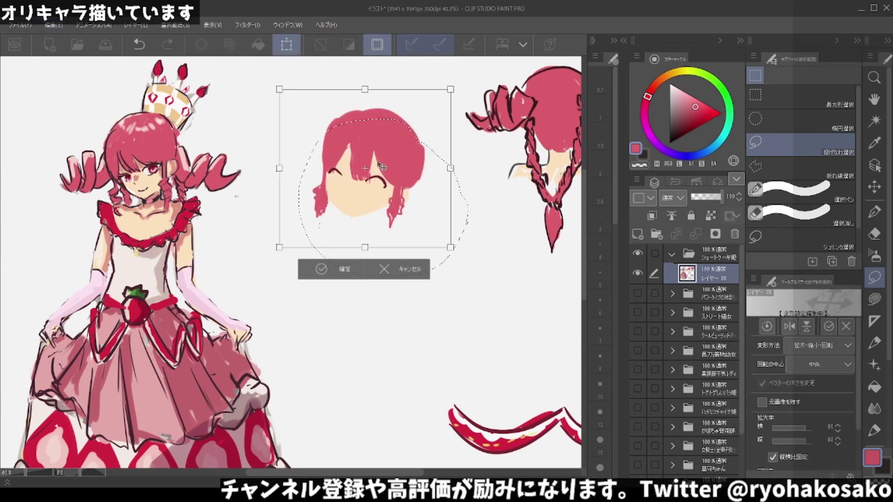
click(352, 276)
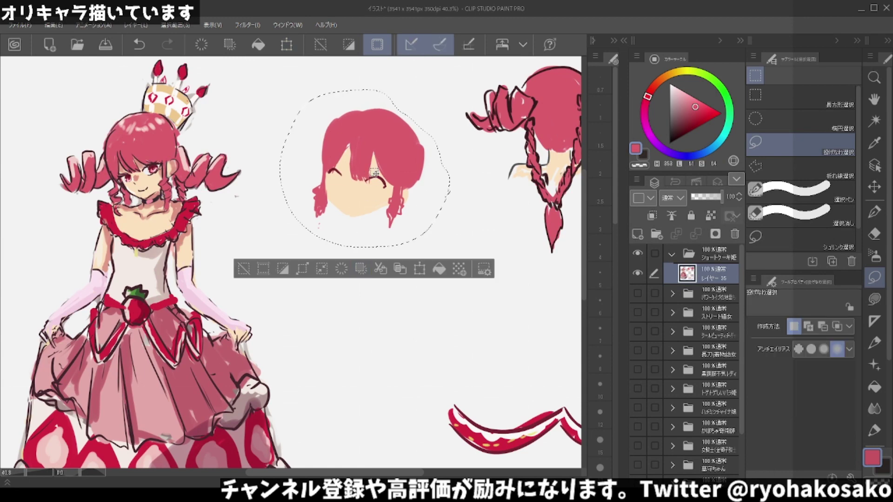
Nudge the head slightly right with the Move tool and clear the selection.
click(875, 187)
drag(381, 169, 396, 166)
key(ctrl+d)
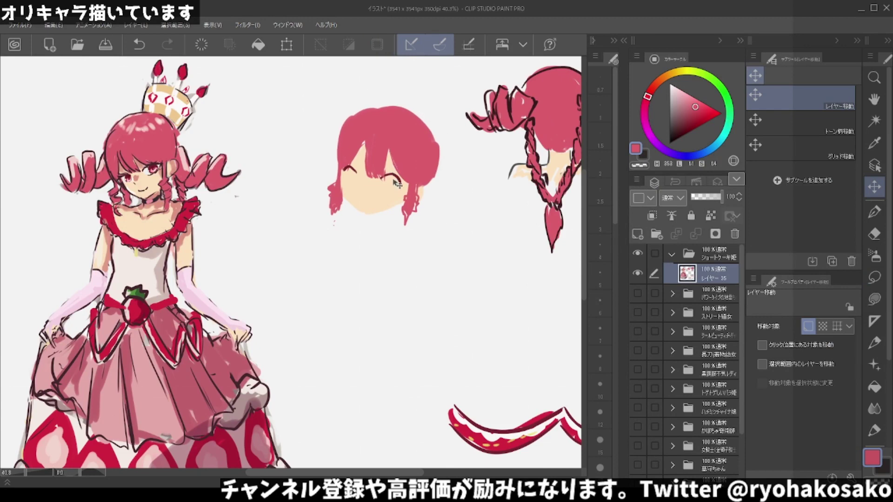
scroll(376, 201, up, 2)
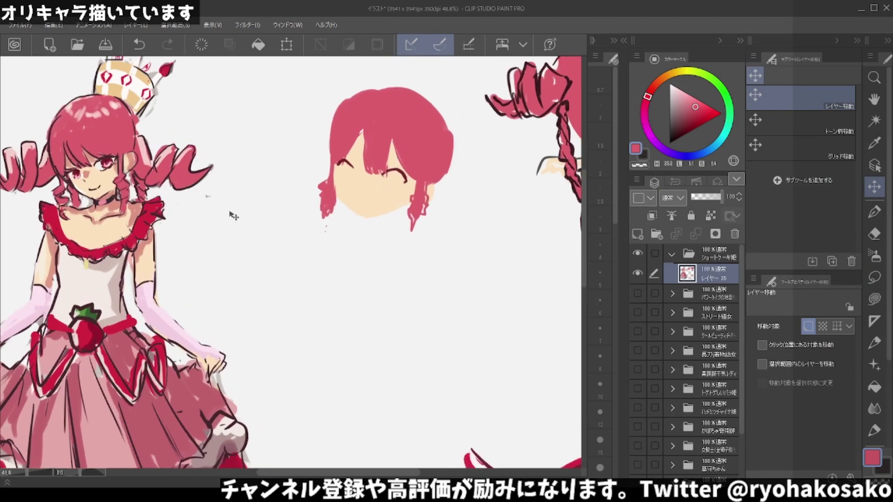
scroll(279, 177, down, 1)
scroll(370, 205, down, 1)
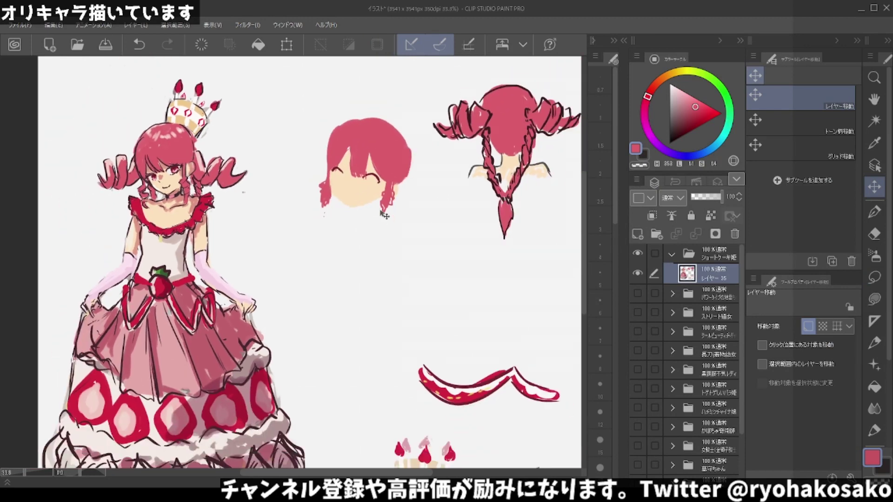
scroll(386, 215, down, 1)
scroll(329, 194, up, 1)
scroll(328, 194, up, 1)
scroll(342, 202, up, 1)
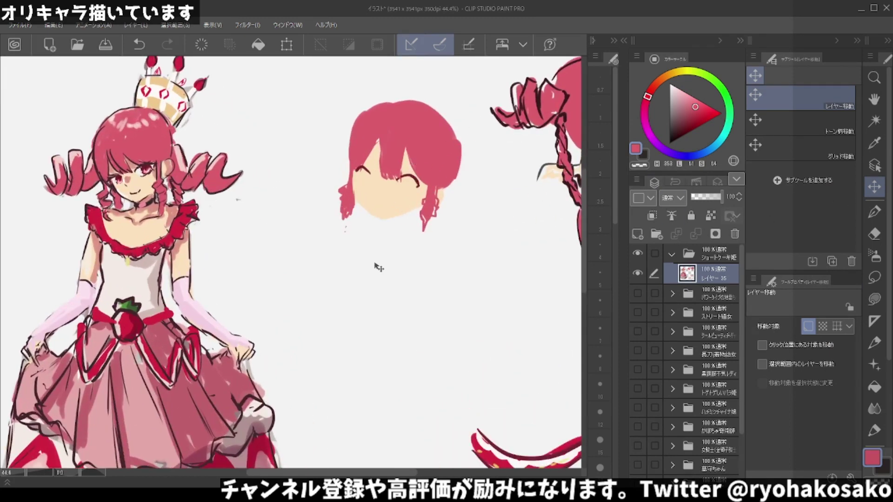
key(alt)
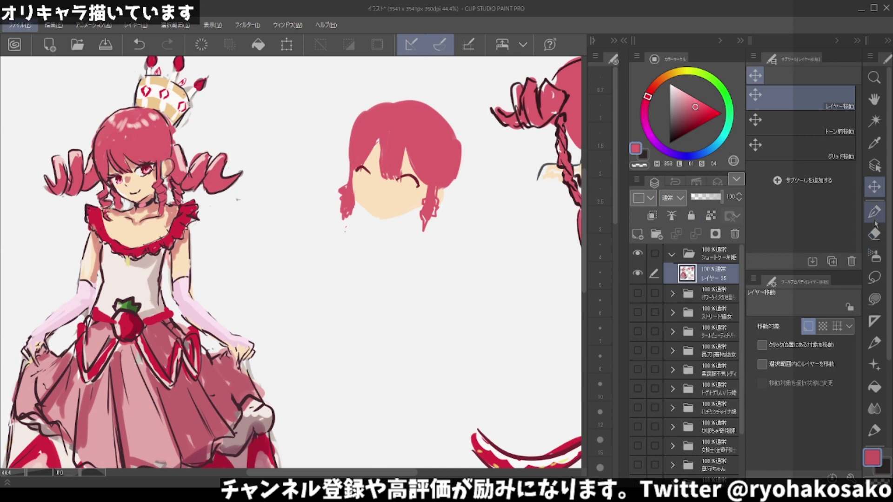
Eyedrop the face's skin tone and paint a neck below the chin with lines on both sides.
click(875, 212)
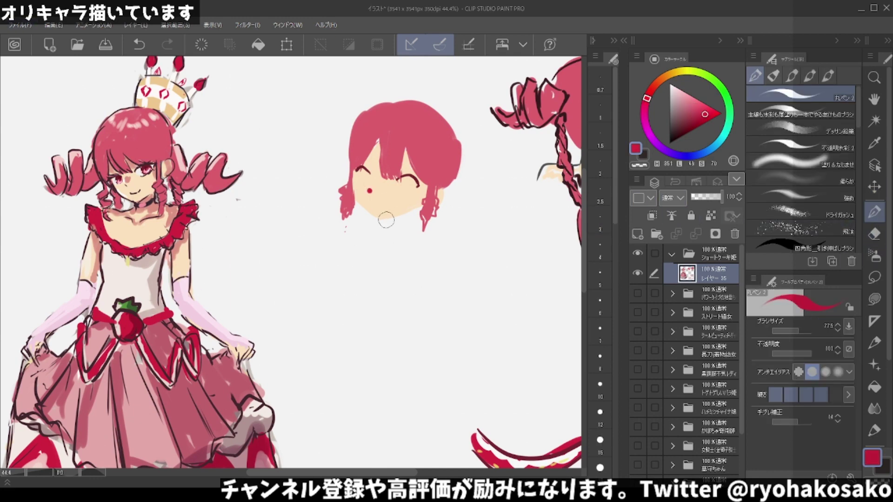
key(ctrl+z)
alt+click(380, 206)
drag(380, 206, 343, 227)
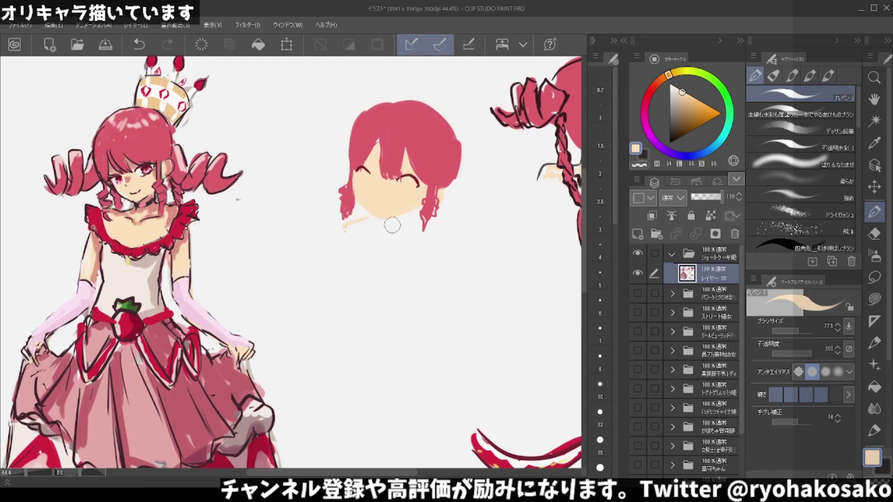
drag(409, 236, 342, 231)
key(ctrl+z)
key(ctrl+z)
drag(359, 217, 334, 245)
drag(414, 227, 434, 252)
drag(346, 228, 330, 251)
Touch up the face near the right eye in light peach and draw dark red eyebrows.
alt+click(405, 178)
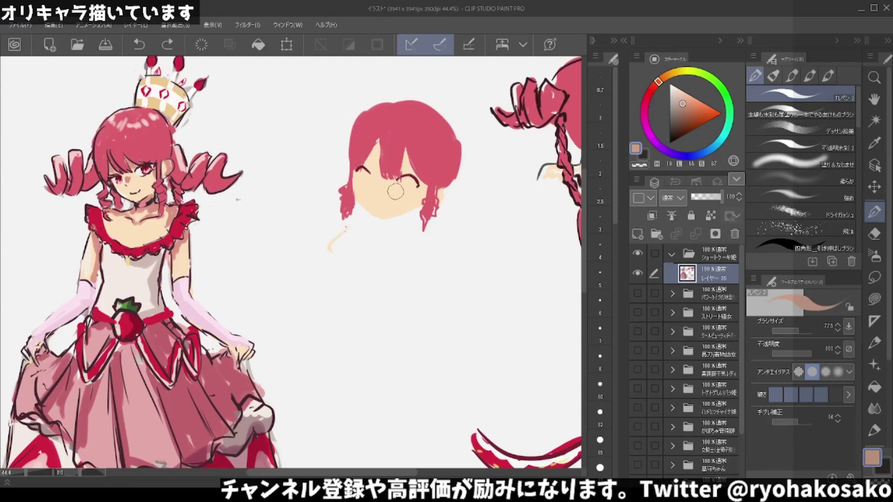
alt+click(415, 175)
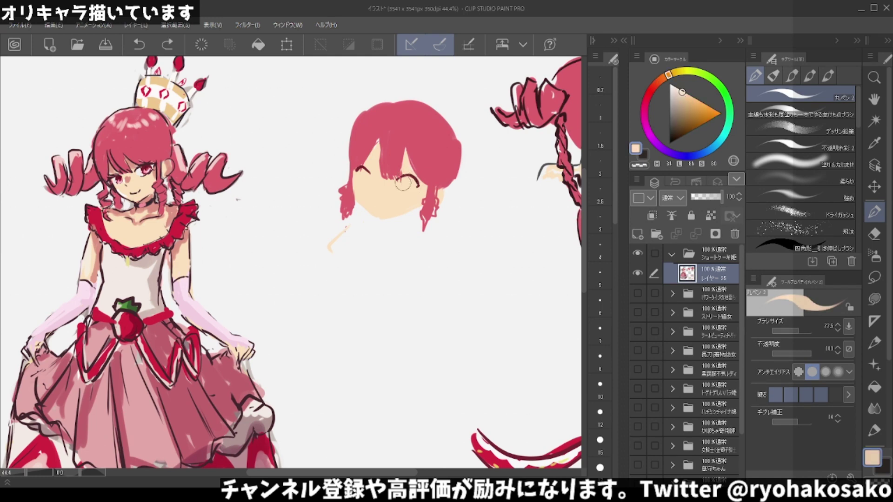
mouse_move(409, 186)
mouse_down()
mouse_move(416, 176)
mouse_move(401, 180)
mouse_move(412, 196)
mouse_move(412, 184)
mouse_move(360, 170)
mouse_move(368, 184)
mouse_up()
alt+click(417, 173)
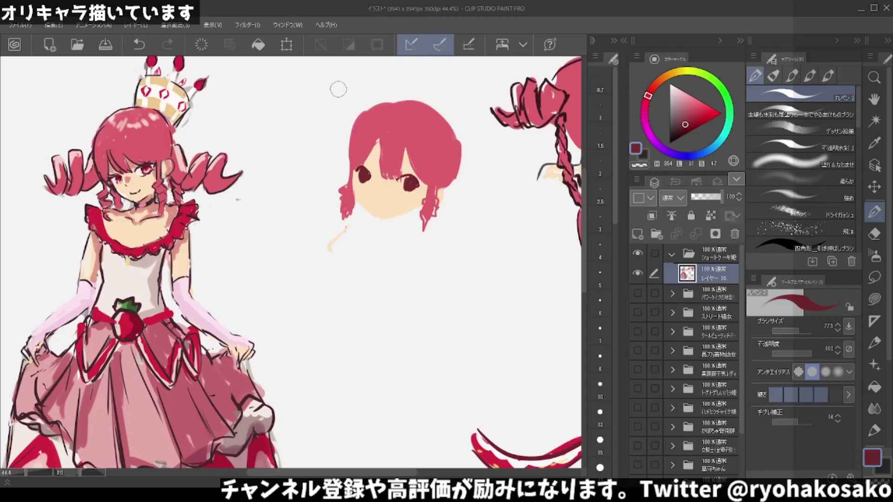
drag(367, 156, 413, 161)
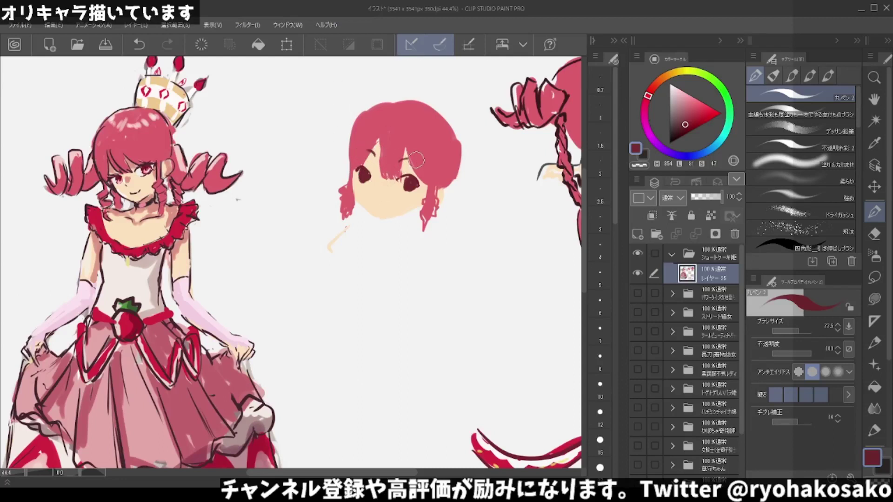
Draw a bright red frilled collar along the neck.
alt+click(346, 228)
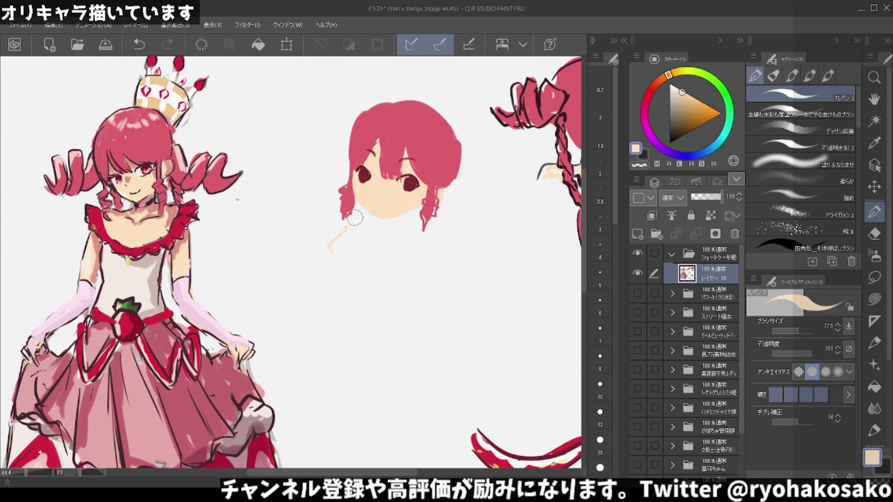
drag(353, 211, 330, 246)
key(ctrl+z)
key(ctrl+z)
click(647, 98)
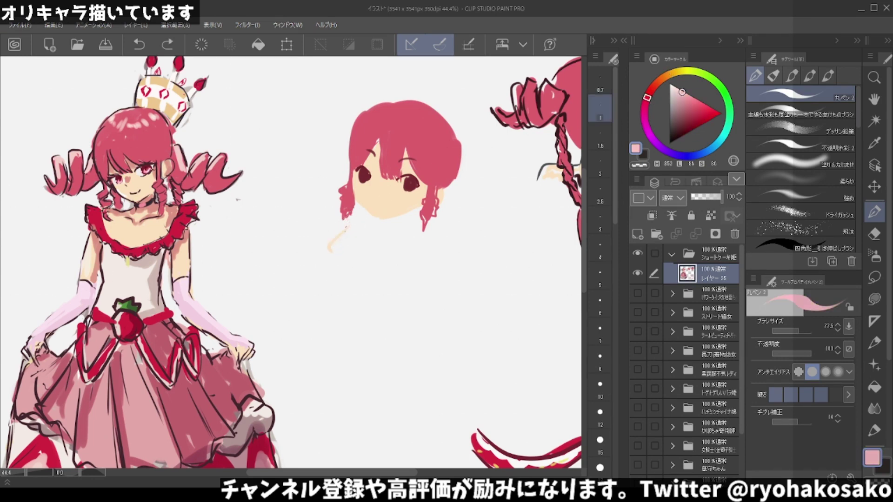
drag(348, 225, 344, 230)
key(ctrl+z)
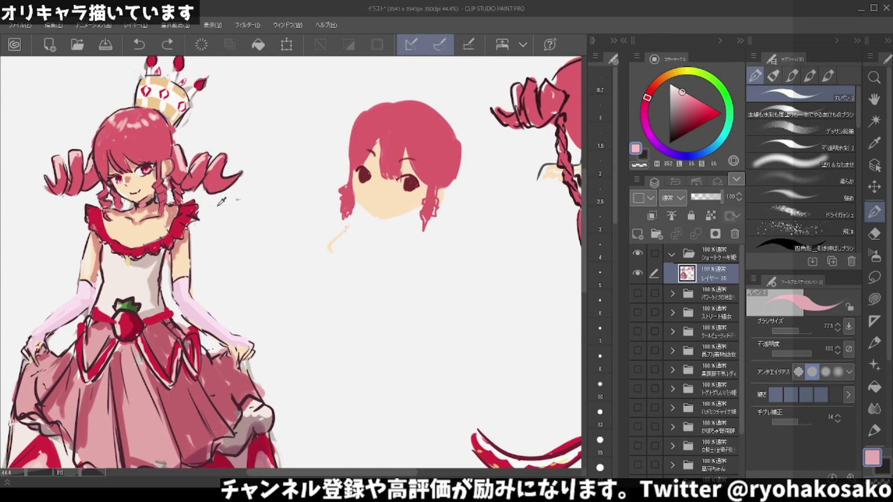
key(x)
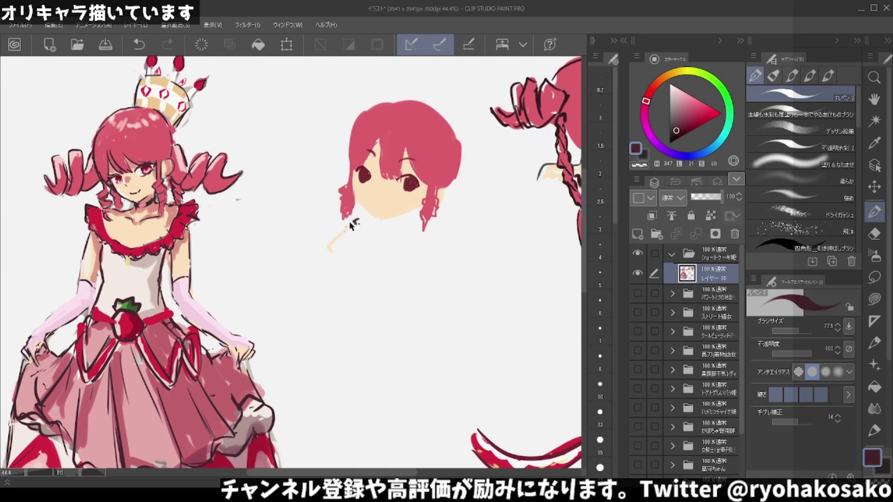
key(x)
mouse_move(357, 219)
mouse_down()
mouse_move(396, 236)
mouse_move(415, 226)
mouse_move(389, 235)
mouse_move(353, 218)
mouse_move(415, 225)
mouse_up()
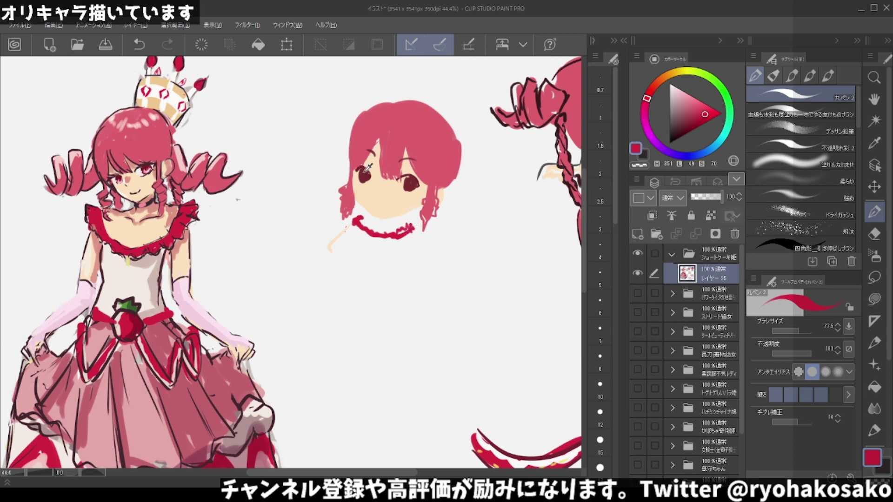
Dot a tiny dark red mouth below the nose.
alt+click(366, 170)
key(ctrl+z)
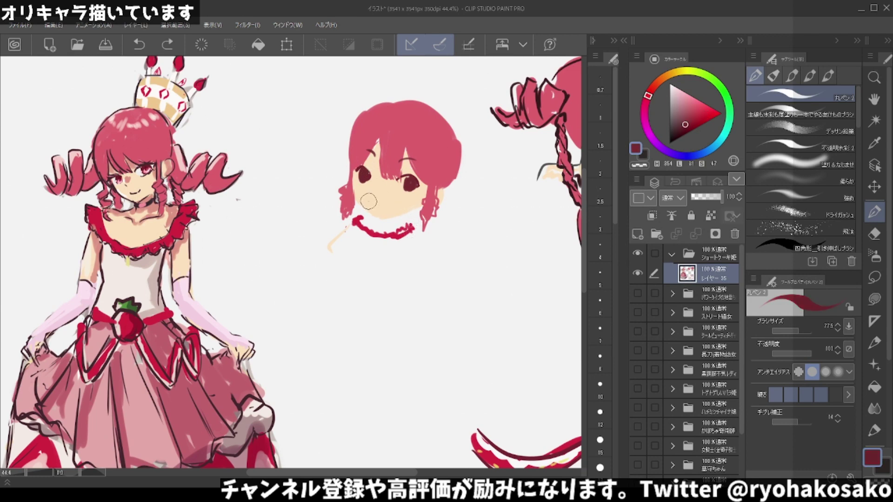
drag(370, 203, 379, 204)
key(ctrl+z)
key(ctrl+z)
key(ctrl+z)
click(372, 198)
scroll(423, 187, down, 3)
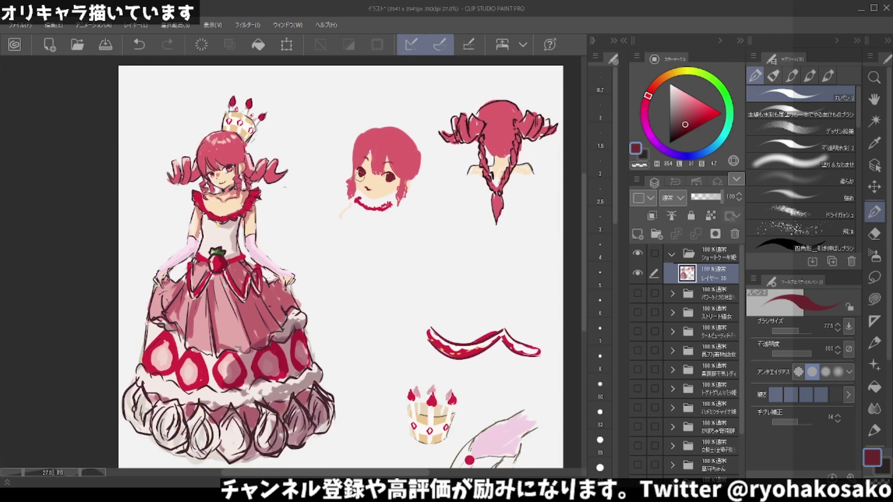
Erase the small head sketch and pick a dark brown line colour for the pen.
click(875, 234)
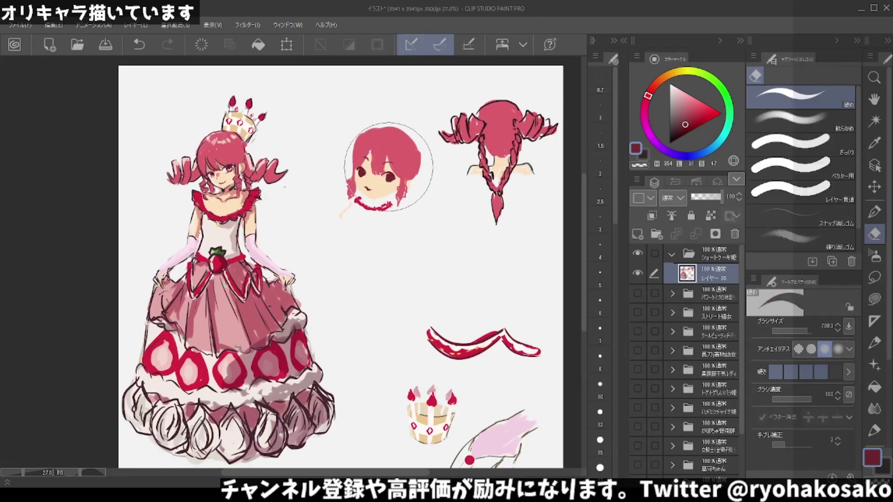
drag(388, 167, 393, 159)
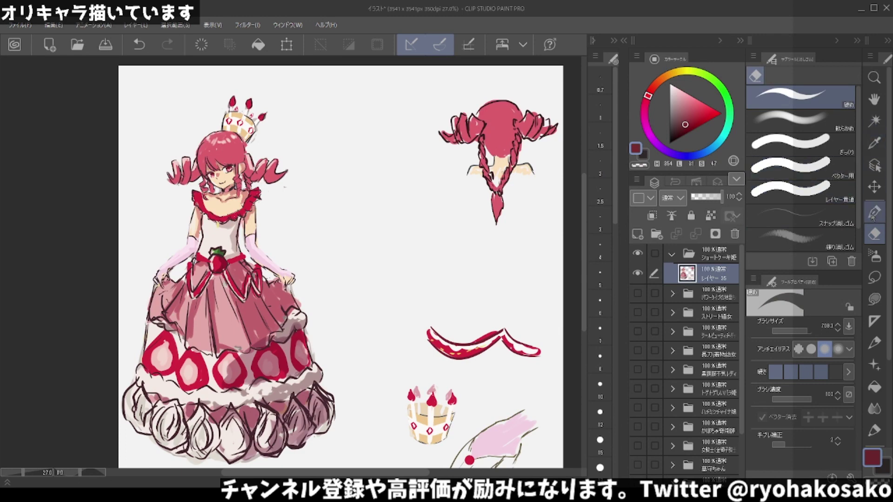
click(874, 213)
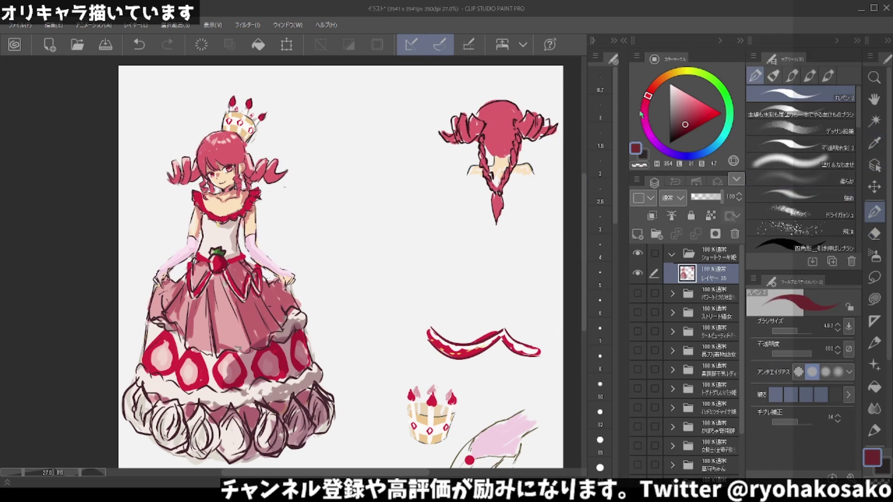
click(654, 86)
click(680, 126)
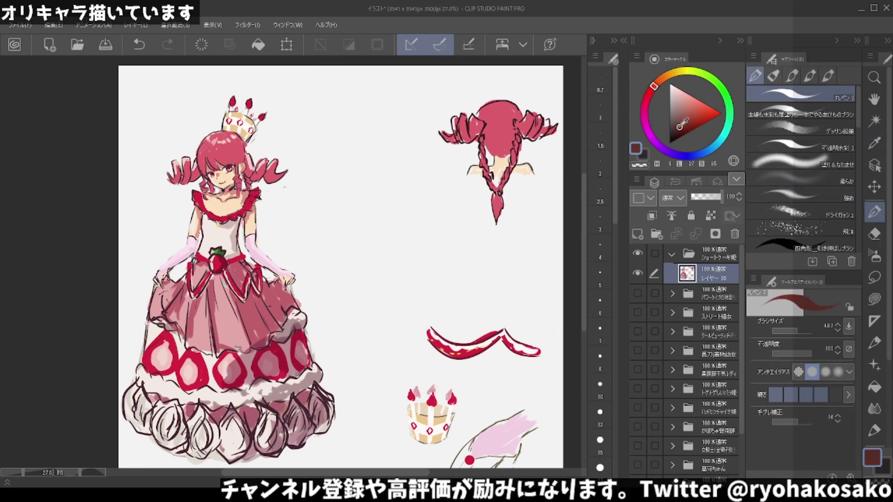
Sketch a dark curved line and a diagonal line running down to the right.
drag(340, 146, 364, 187)
key(ctrl+z)
key(ctrl+z)
mouse_move(333, 152)
mouse_down()
mouse_move(370, 189)
mouse_move(399, 166)
mouse_up()
key(ctrl+z)
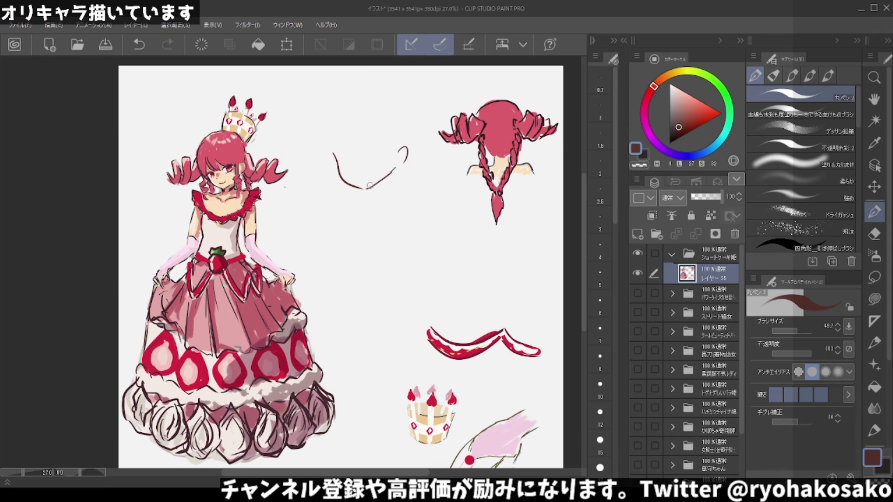
mouse_move(354, 194)
mouse_down()
mouse_move(340, 214)
mouse_move(353, 192)
mouse_move(348, 201)
mouse_up()
key(ctrl+z)
key(ctrl+z)
Add rough lines down-left and down-right from the V junction for the shoulders and bodice.
key(ctrl+z)
mouse_move(394, 182)
mouse_down()
mouse_move(411, 188)
mouse_move(426, 228)
mouse_up()
key(ctrl+z)
drag(411, 188, 435, 216)
drag(352, 197, 336, 219)
key(ctrl+z)
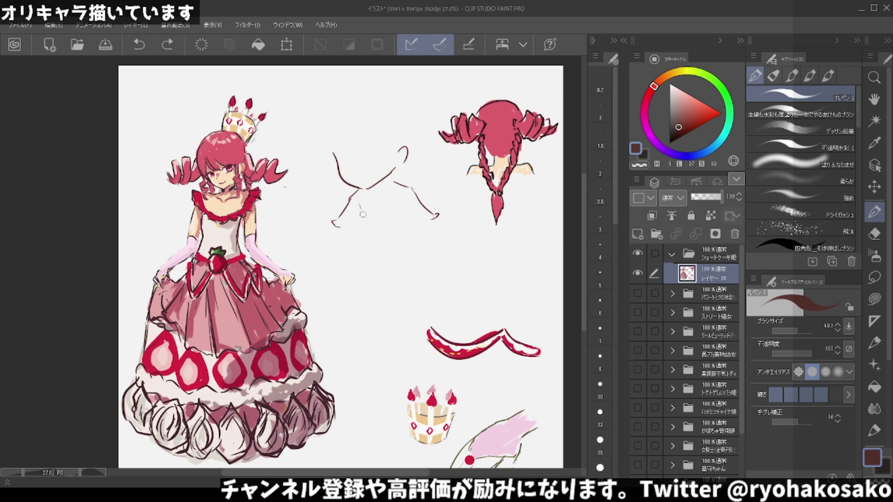
drag(355, 201, 362, 219)
key(ctrl+z)
key(ctrl+z)
mouse_move(424, 218)
mouse_down()
mouse_move(399, 199)
mouse_move(421, 219)
mouse_move(402, 199)
mouse_move(411, 215)
mouse_move(403, 204)
mouse_move(343, 249)
mouse_up()
key(ctrl+z)
key(ctrl+z)
key(ctrl+z)
key(ctrl+z)
key(ctrl+z)
key(c)
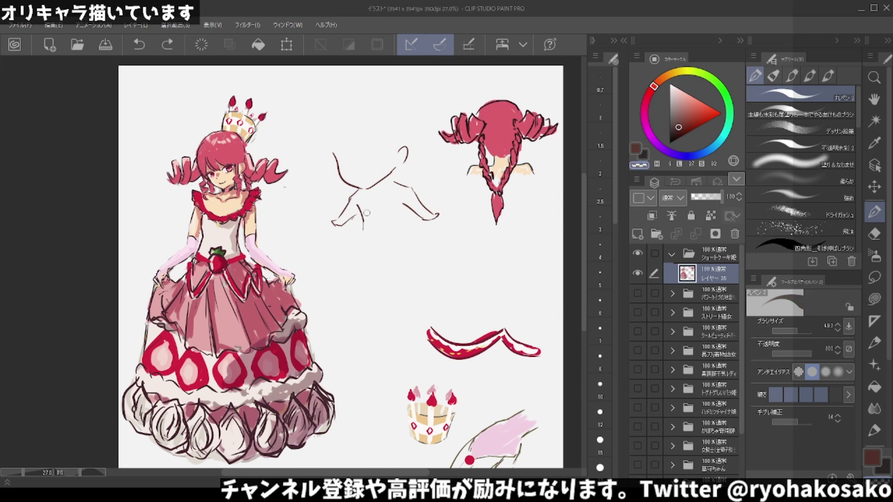
key(c)
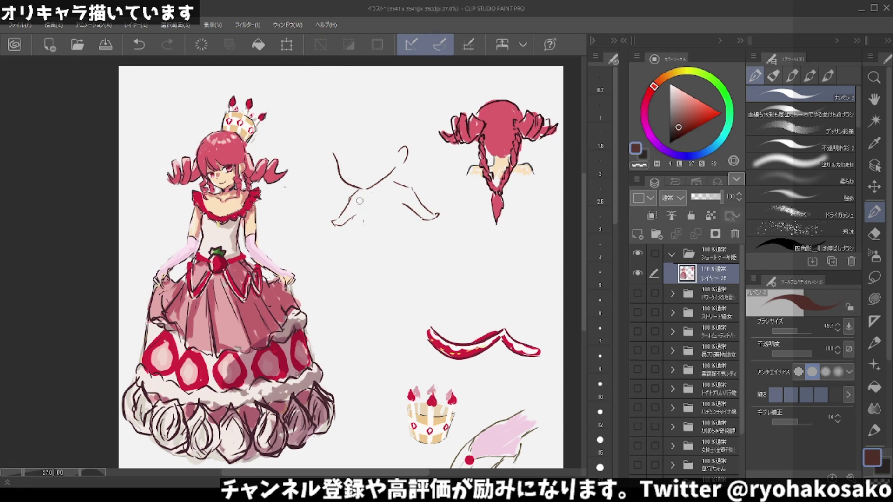
key(ctrl+z)
key(ctrl+y)
Draw and redraw the short body and sleeve lines below the bust head, undoing stray strokes.
key(ctrl+z)
drag(361, 201, 362, 223)
key(ctrl+z)
mouse_move(358, 198)
mouse_down()
mouse_move(360, 215)
mouse_move(342, 242)
mouse_move(356, 258)
mouse_move(348, 252)
mouse_move(393, 272)
mouse_move(416, 247)
mouse_up()
key(ctrl+z)
key(ctrl+z)
key(ctrl+z)
key(ctrl+z)
mouse_move(342, 242)
mouse_down()
mouse_move(352, 256)
mouse_move(401, 257)
mouse_up()
key(ctrl+z)
key(ctrl+z)
mouse_move(342, 242)
mouse_down()
mouse_move(360, 261)
mouse_move(395, 263)
mouse_move(423, 246)
mouse_move(410, 211)
mouse_move(421, 247)
mouse_up()
key(ctrl+z)
key(ctrl+z)
mouse_move(405, 206)
mouse_down()
mouse_move(420, 232)
mouse_move(418, 253)
mouse_up()
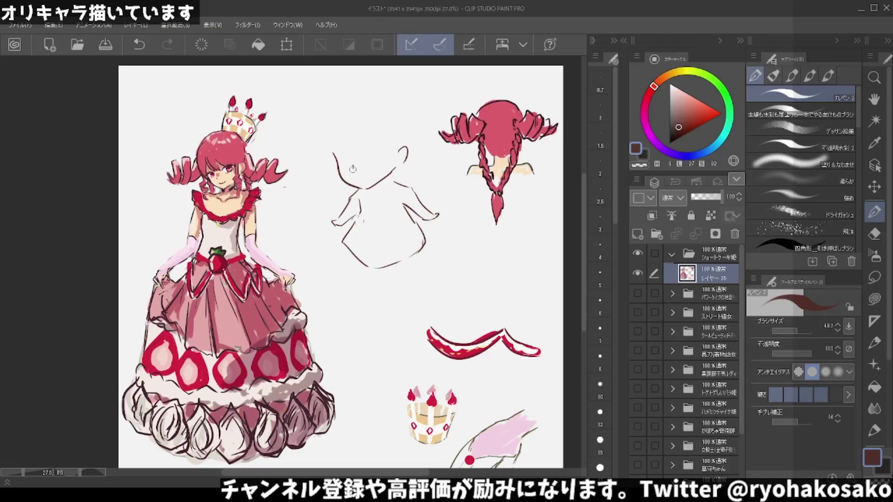
Sketch the bangs across the head top and the left side hair outline.
mouse_move(353, 163)
mouse_down()
mouse_move(373, 173)
mouse_move(335, 148)
mouse_up()
key(ctrl+z)
key(ctrl+z)
drag(346, 150, 335, 151)
key(ctrl+z)
key(ctrl+z)
key(ctrl+z)
mouse_move(379, 143)
mouse_down()
mouse_move(392, 144)
mouse_move(373, 158)
mouse_up()
key(ctrl+z)
mouse_move(341, 128)
mouse_down()
mouse_move(357, 156)
mouse_move(388, 141)
mouse_up()
key(ctrl+z)
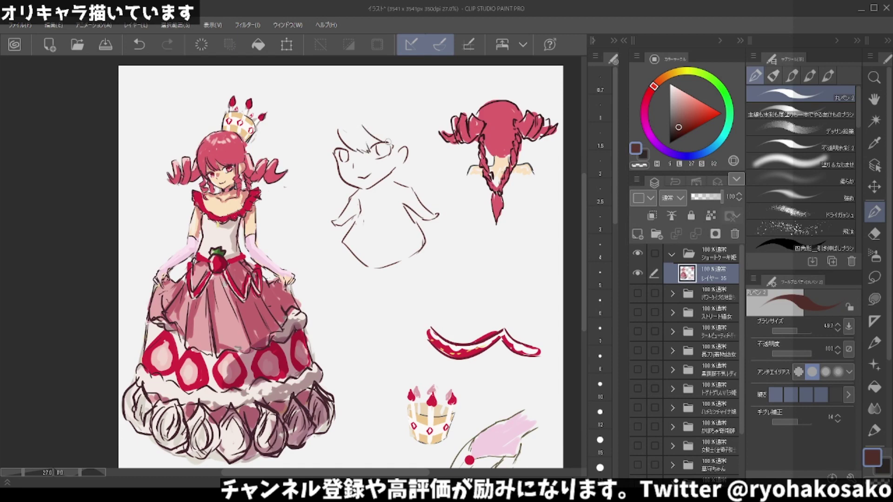
drag(336, 132, 329, 163)
key(ctrl+z)
key(ctrl+z)
Add the right-eye pupil and hanging hair strands beside both sides of the face.
key(ctrl+z)
drag(326, 133, 334, 174)
key(ctrl+z)
drag(338, 190, 347, 200)
drag(379, 149, 394, 169)
key(ctrl+z)
drag(391, 137, 391, 161)
key(ctrl+z)
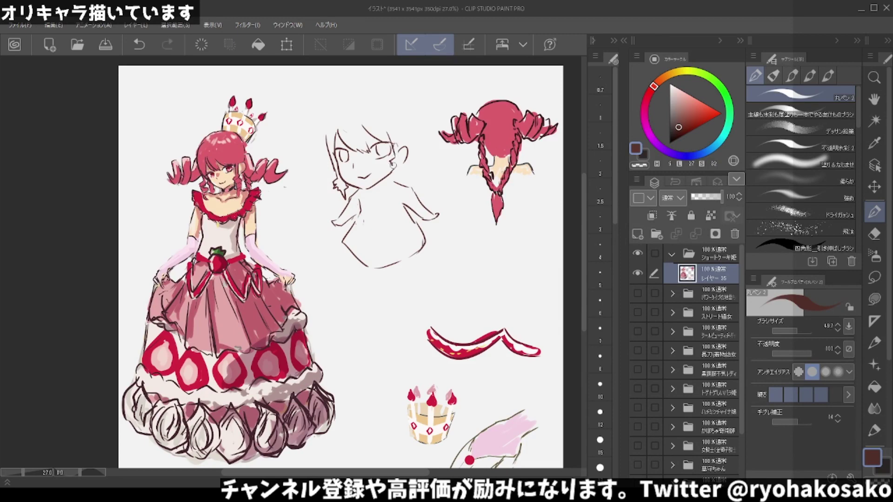
key(ctrl+z)
drag(396, 139, 403, 163)
mouse_move(320, 136)
mouse_down()
mouse_move(326, 148)
mouse_move(307, 167)
mouse_move(318, 179)
mouse_up()
key(ctrl+z)
key(ctrl+z)
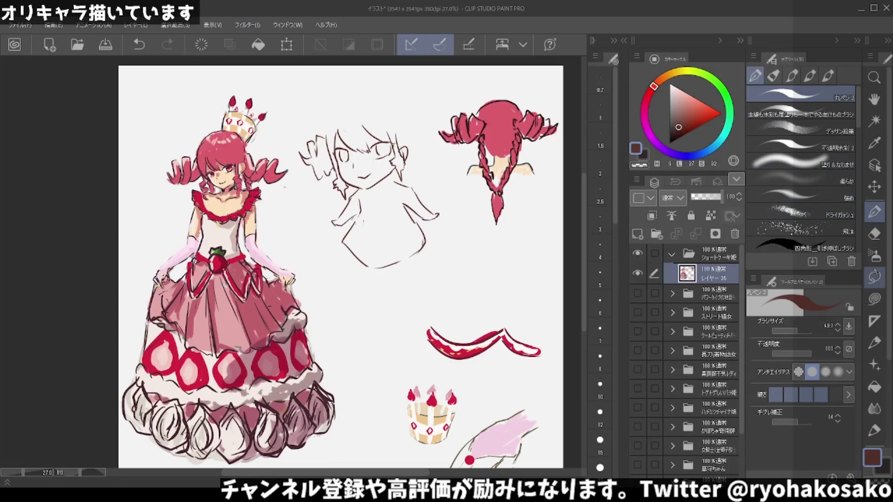
click(874, 278)
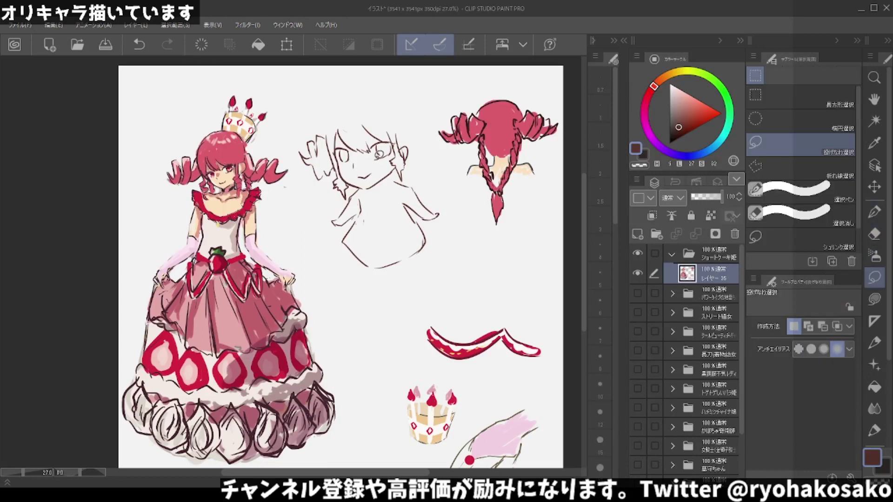
Lasso the back-view hair drawing, drag it lower on the page, and deselect.
mouse_move(514, 236)
mouse_down()
mouse_move(480, 225)
mouse_move(505, 242)
mouse_up()
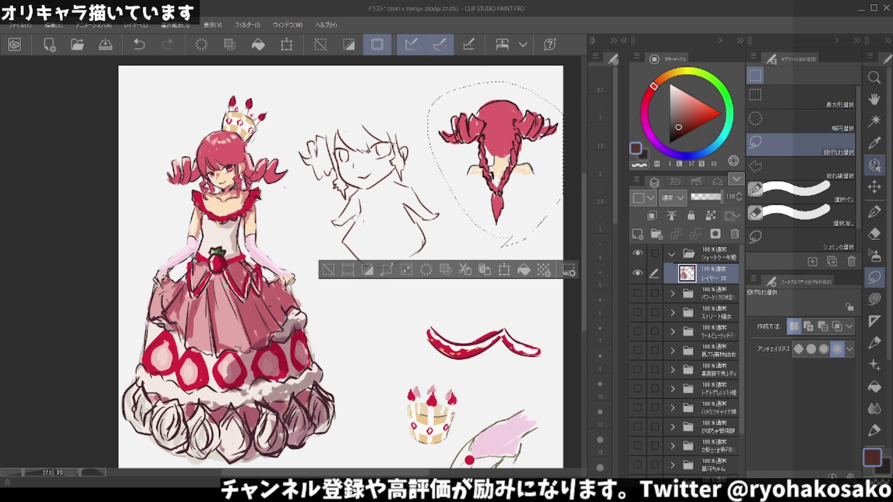
key(k)
drag(503, 218, 513, 215)
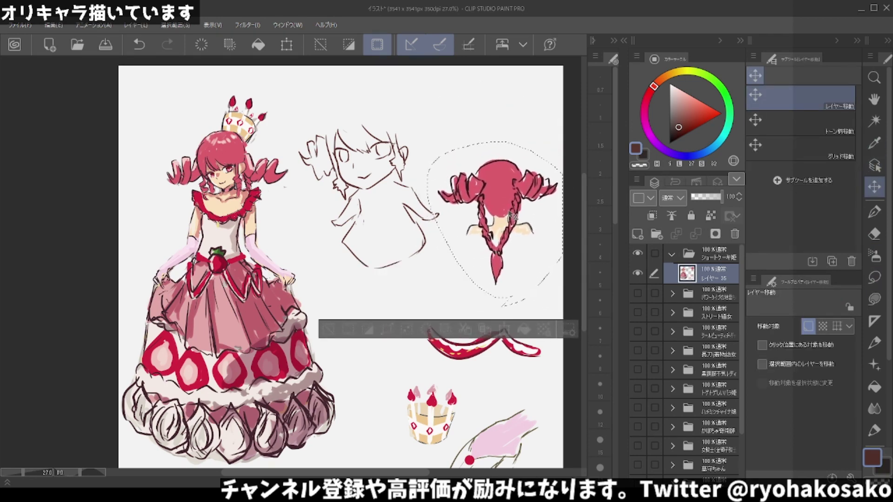
key(ctrl+d)
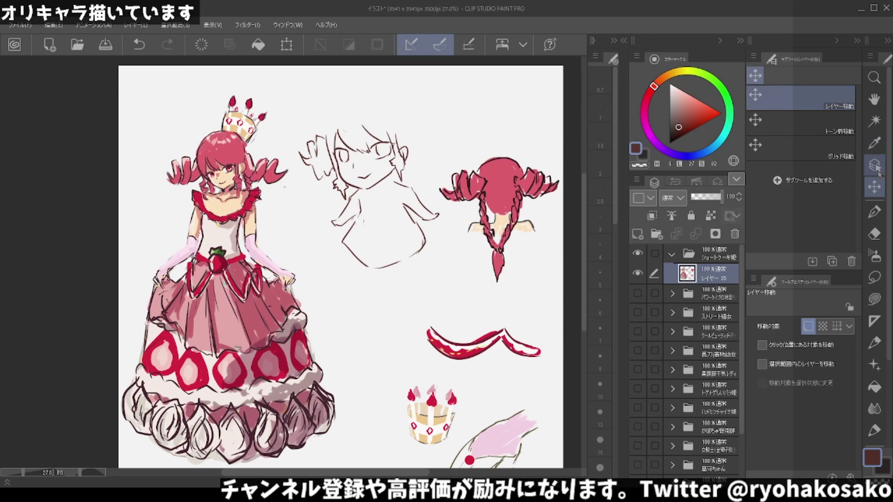
click(875, 212)
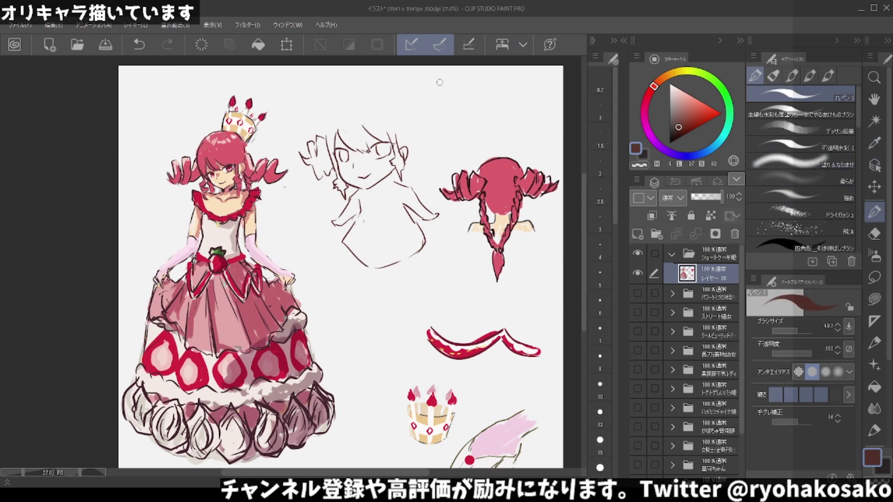
Draw the head-top hair outline with a flaring curl on the right side.
drag(400, 119, 401, 126)
key(ctrl+z)
key(ctrl+z)
drag(405, 114, 412, 148)
key(ctrl+z)
key(ctrl+z)
key(ctrl+z)
drag(417, 119, 445, 122)
key(ctrl+z)
key(ctrl+z)
key(ctrl+z)
key(ctrl+z)
mouse_move(448, 113)
mouse_down()
mouse_move(420, 150)
mouse_move(412, 145)
mouse_up()
mouse_move(328, 122)
mouse_down()
mouse_move(324, 148)
mouse_move(330, 112)
mouse_move(359, 91)
mouse_move(412, 114)
mouse_move(417, 127)
mouse_move(357, 91)
mouse_move(321, 132)
mouse_up()
key(ctrl+z)
key(ctrl+z)
key(ctrl+z)
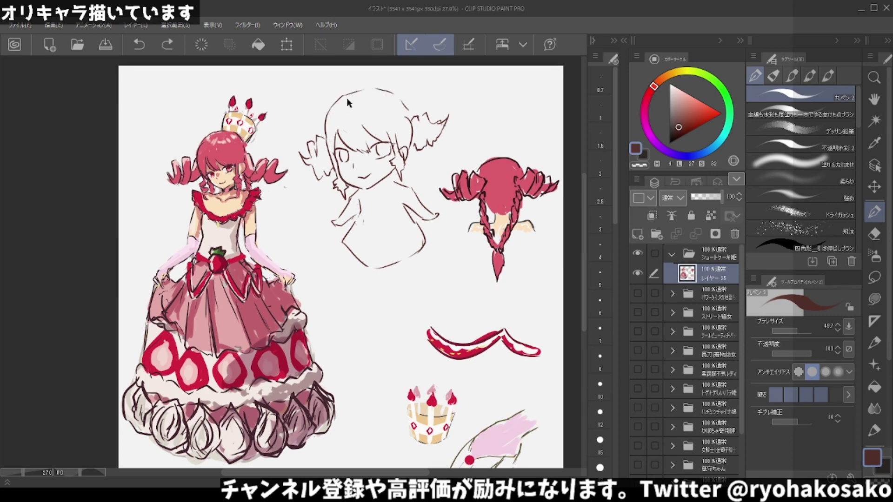
key(ctrl+z)
mouse_move(353, 91)
mouse_down()
mouse_move(322, 125)
mouse_move(375, 87)
mouse_move(414, 122)
mouse_move(408, 148)
mouse_up()
key(ctrl+z)
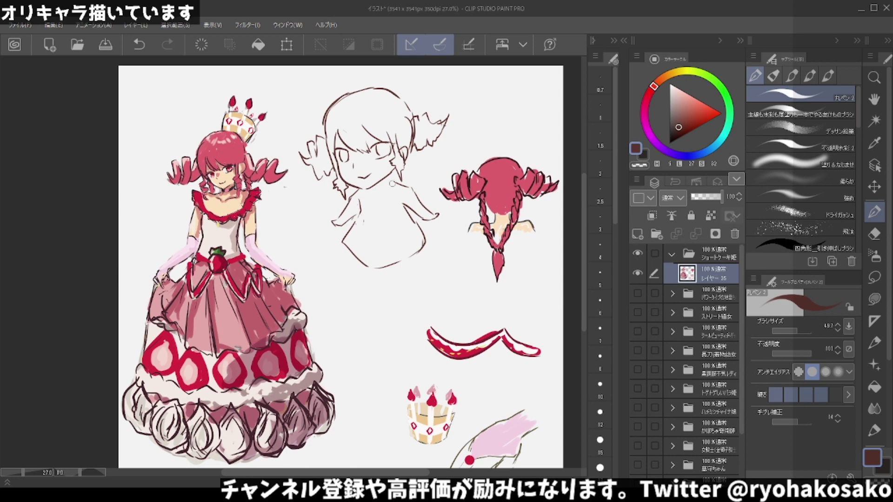
Add collar lines with a small brooch, then erase the old lower torso lines.
mouse_move(398, 189)
mouse_down()
mouse_move(364, 196)
mouse_move(394, 184)
mouse_up()
key(ctrl+z)
key(ctrl+z)
drag(394, 185, 361, 193)
key(ctrl+z)
drag(398, 187, 357, 193)
mouse_move(367, 196)
mouse_down()
mouse_move(378, 199)
mouse_move(358, 199)
mouse_up()
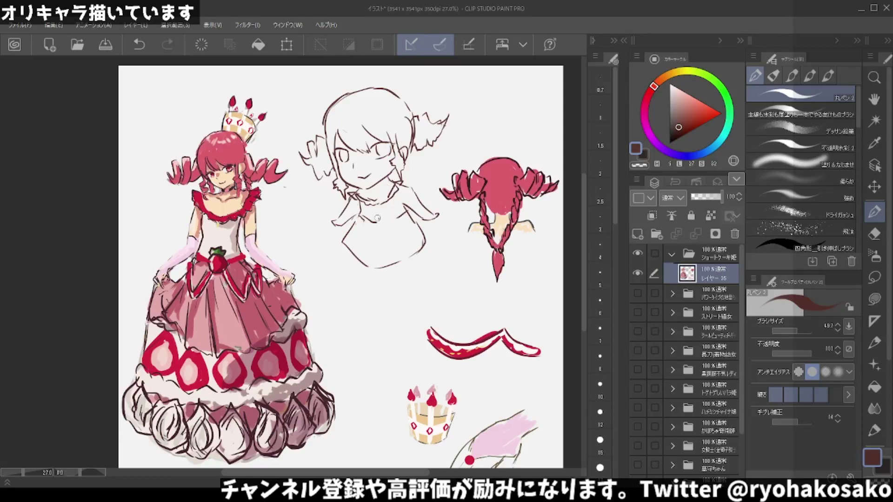
drag(384, 214, 383, 224)
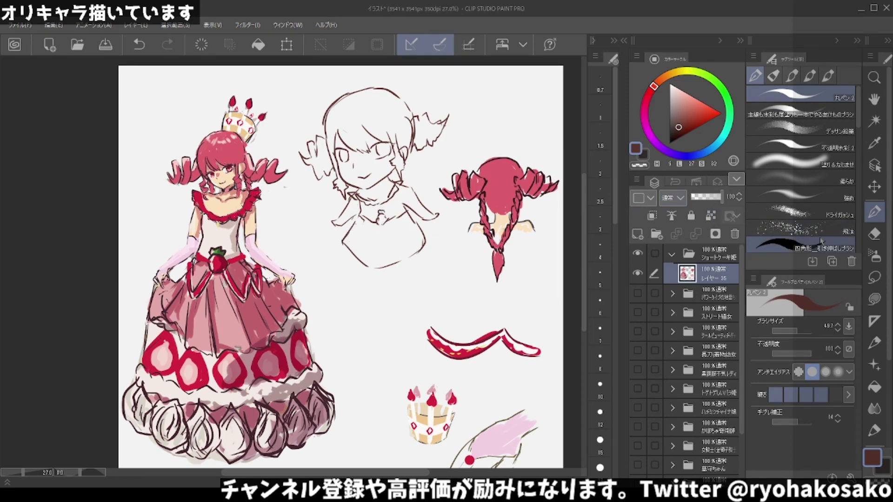
click(875, 234)
drag(366, 263, 391, 261)
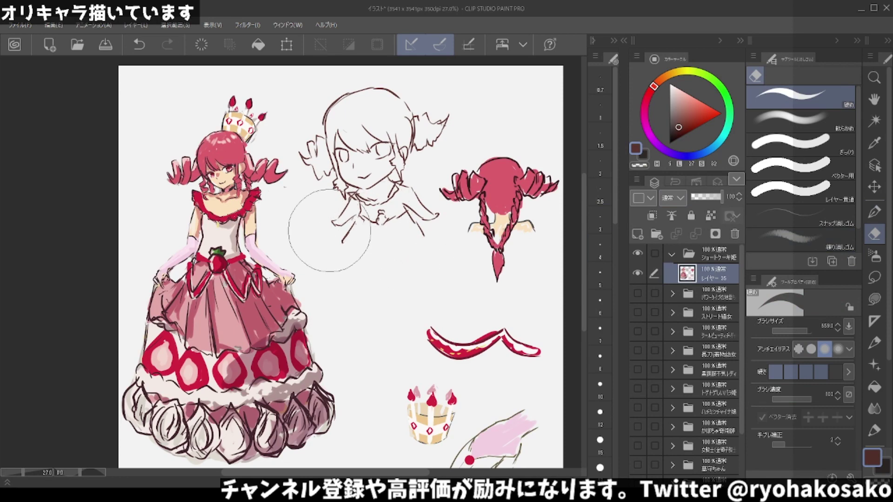
Draw the shoulder lines and the rounded lower-body curve under the collar.
click(874, 212)
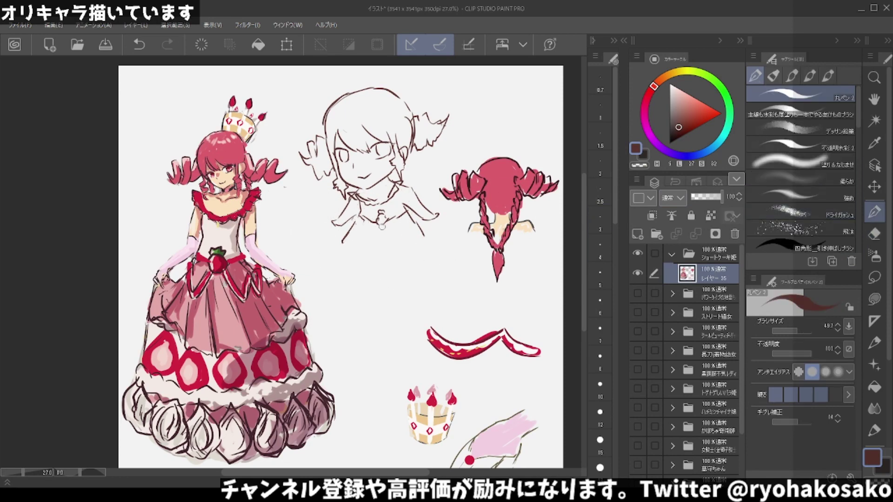
drag(355, 227, 336, 266)
key(ctrl+z)
key(ctrl+z)
key(ctrl+z)
drag(358, 218, 337, 259)
key(ctrl+z)
drag(413, 219, 415, 264)
key(ctrl+z)
drag(421, 228, 403, 275)
key(ctrl+z)
mouse_move(425, 246)
mouse_down()
mouse_move(396, 280)
mouse_move(347, 275)
mouse_move(339, 254)
mouse_up()
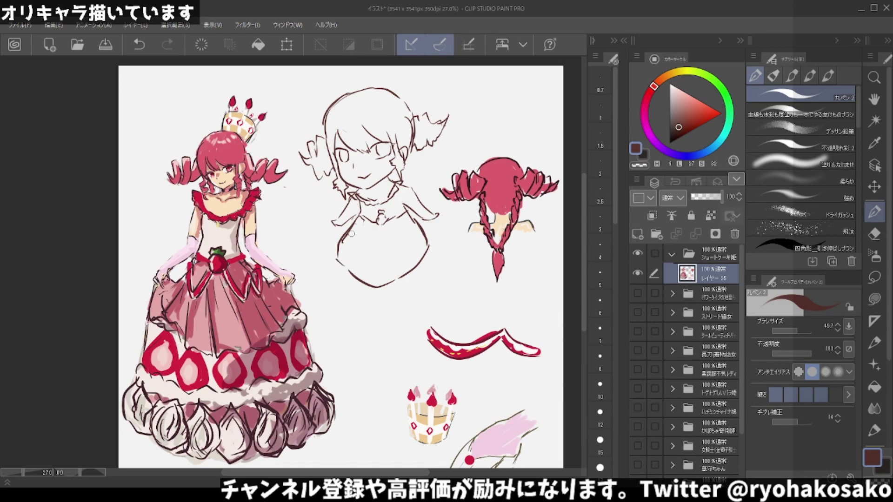
Fill the lower body with scalloped ruffle strokes below the pendant.
mouse_move(377, 220)
mouse_down()
mouse_move(396, 238)
mouse_move(416, 232)
mouse_move(368, 234)
mouse_move(353, 222)
mouse_up()
key(ctrl+z)
key(ctrl+z)
mouse_move(346, 231)
mouse_down()
mouse_move(369, 249)
mouse_move(383, 246)
mouse_up()
drag(379, 243, 394, 250)
mouse_move(390, 234)
mouse_down()
mouse_move(403, 246)
mouse_move(422, 239)
mouse_move(347, 244)
mouse_move(337, 273)
mouse_move(379, 282)
mouse_move(390, 267)
mouse_move(401, 279)
mouse_move(408, 263)
mouse_move(412, 275)
mouse_move(423, 250)
mouse_move(427, 267)
mouse_up()
key(ctrl+z)
key(ctrl+z)
key(ctrl+z)
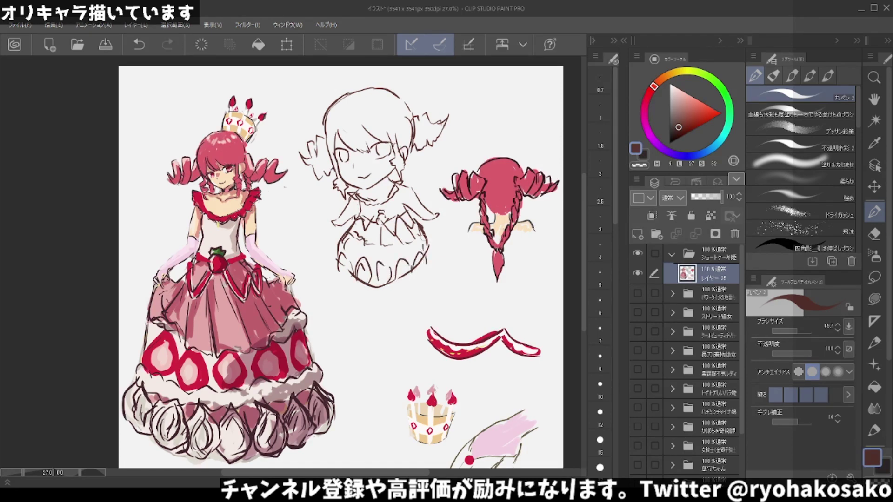
drag(421, 232, 435, 246)
mouse_move(353, 238)
mouse_down()
mouse_move(368, 246)
mouse_move(363, 261)
mouse_move(403, 259)
mouse_up()
scroll(414, 145, down, 2)
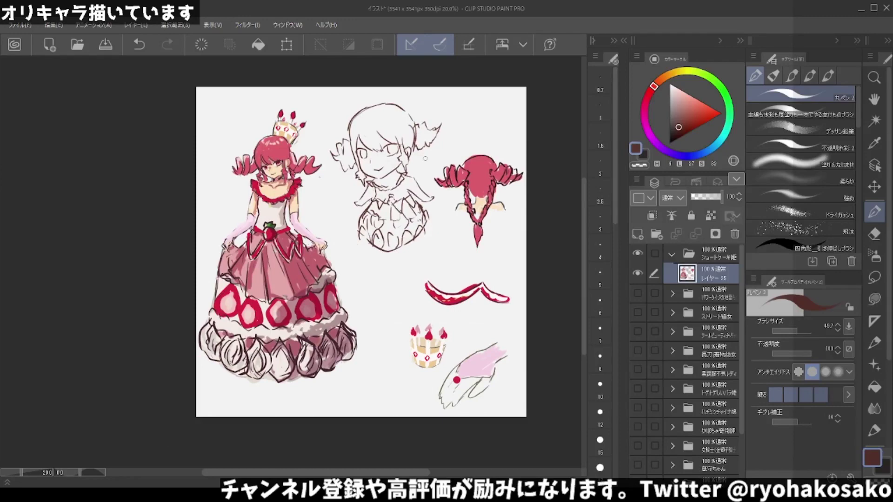
scroll(394, 223, up, 1)
scroll(399, 227, up, 1)
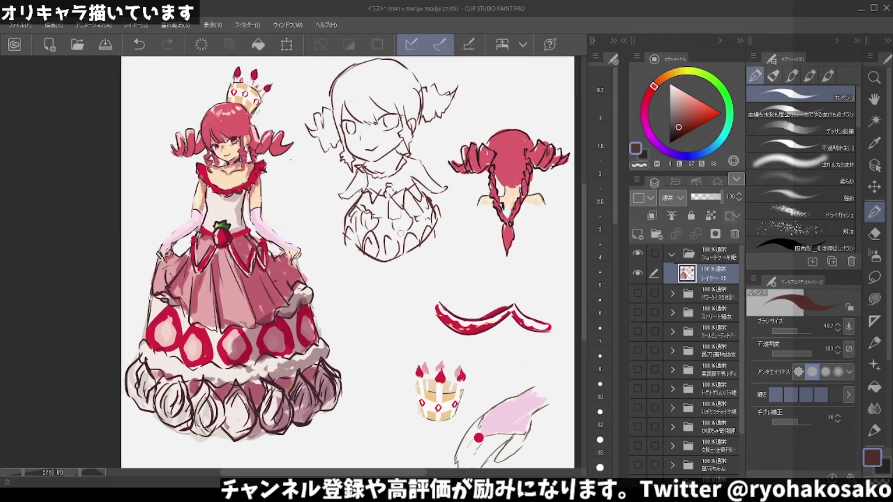
scroll(400, 233, up, 1)
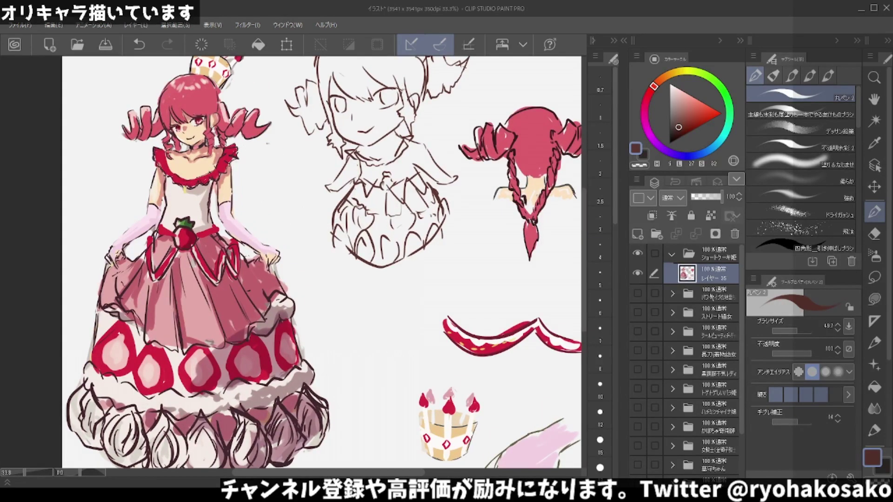
click(638, 234)
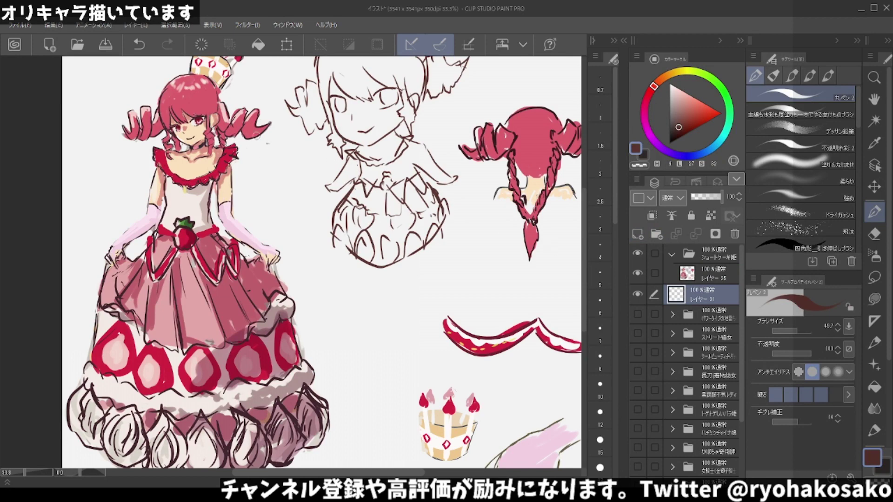
click(707, 274)
alt+click(246, 94)
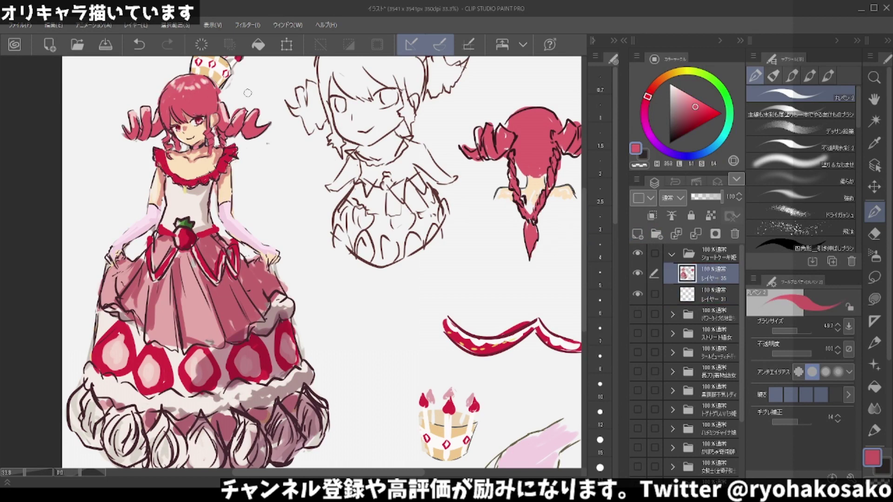
drag(425, 169, 424, 206)
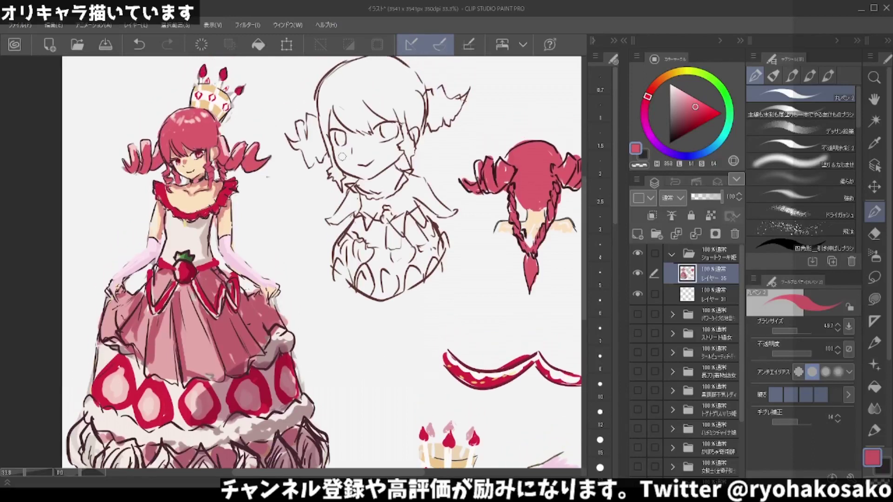
drag(335, 86, 331, 135)
key(ctrl+z)
mouse_move(328, 92)
mouse_down()
mouse_move(344, 92)
mouse_move(329, 131)
mouse_up()
key(ctrl+z)
click(701, 300)
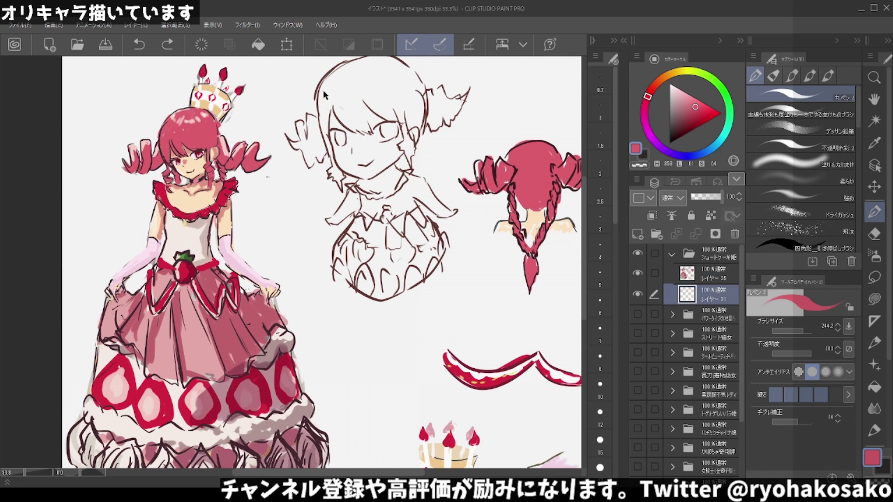
drag(318, 86, 309, 79)
scroll(365, 111, down, 1)
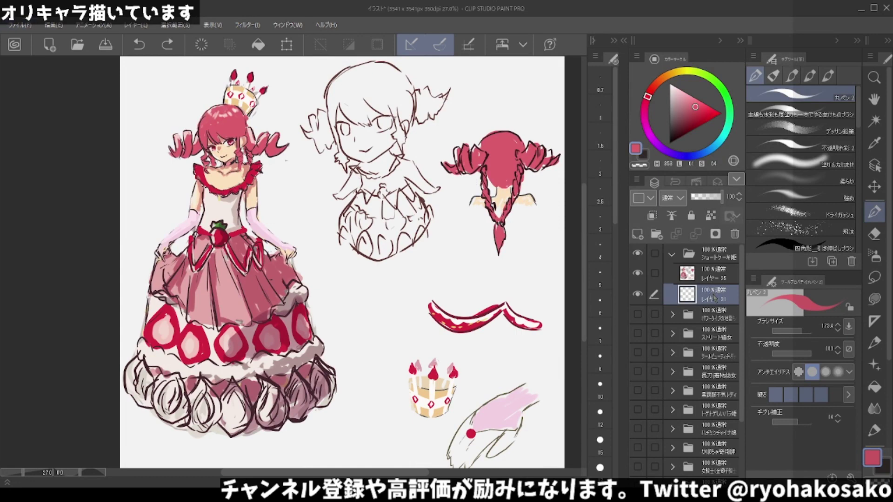
click(736, 234)
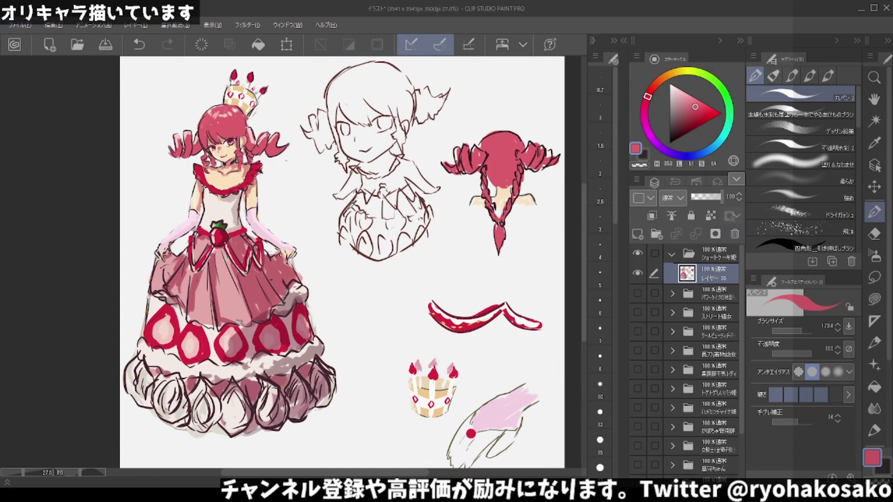
alt+click(350, 205)
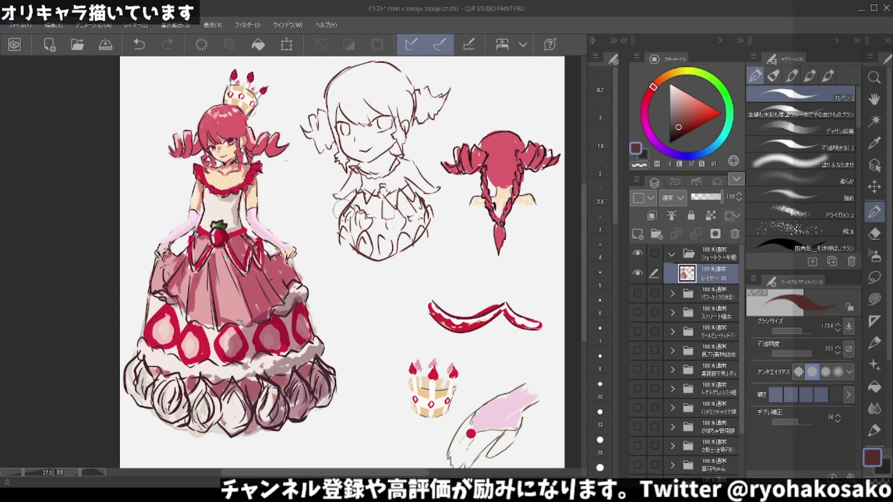
Thicken the zigzag hem, erase stray skirt-hem lines, and add a new raster layer.
key(ctrl+z)
mouse_move(343, 205)
mouse_down()
mouse_move(348, 252)
mouse_move(338, 251)
mouse_move(355, 235)
mouse_move(369, 242)
mouse_move(425, 215)
mouse_move(440, 239)
mouse_move(421, 229)
mouse_move(419, 248)
mouse_up()
mouse_move(430, 218)
mouse_down()
mouse_move(436, 240)
mouse_move(422, 242)
mouse_move(431, 238)
mouse_move(402, 264)
mouse_move(371, 268)
mouse_move(344, 254)
mouse_move(352, 239)
mouse_move(358, 252)
mouse_move(394, 254)
mouse_move(425, 229)
mouse_up()
key(c)
key(c)
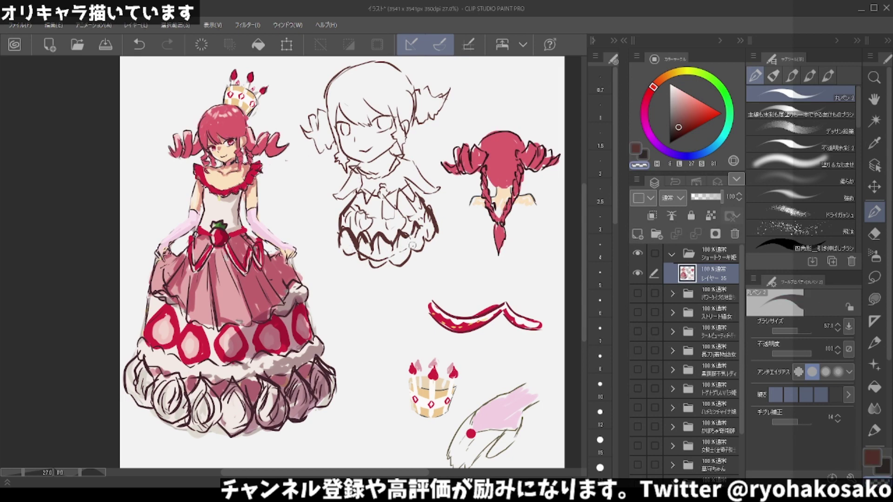
key(c)
key(c)
drag(403, 250, 376, 261)
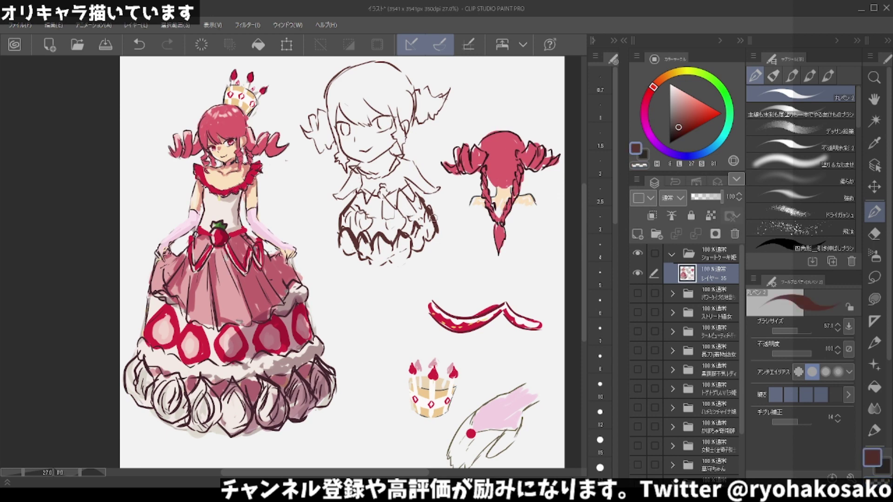
key(c)
key(ctrl+z)
drag(438, 236, 437, 218)
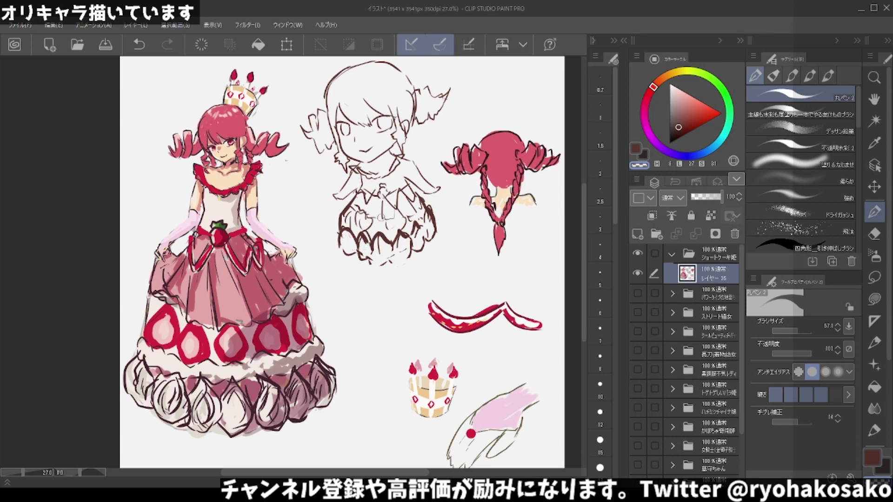
click(638, 234)
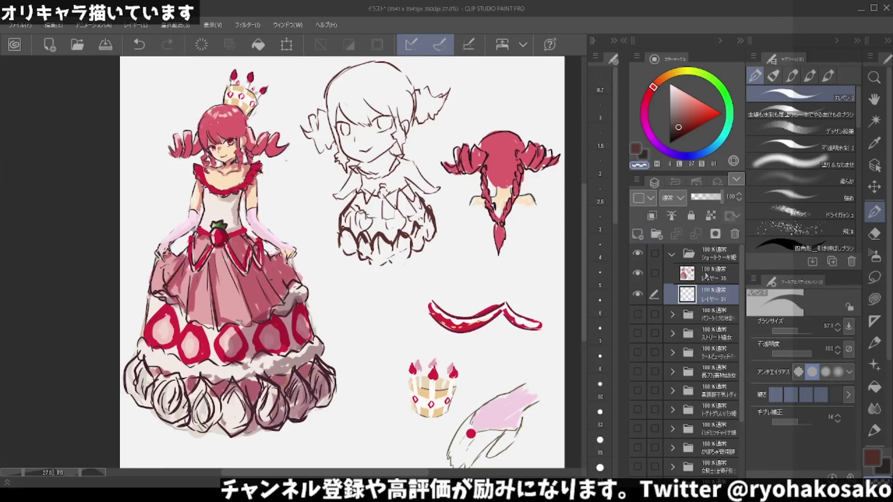
Eyedrop the hair pink and paint the bust's left hair strand and bangs.
click(707, 275)
alt+click(242, 127)
key(alt+bracketleft)
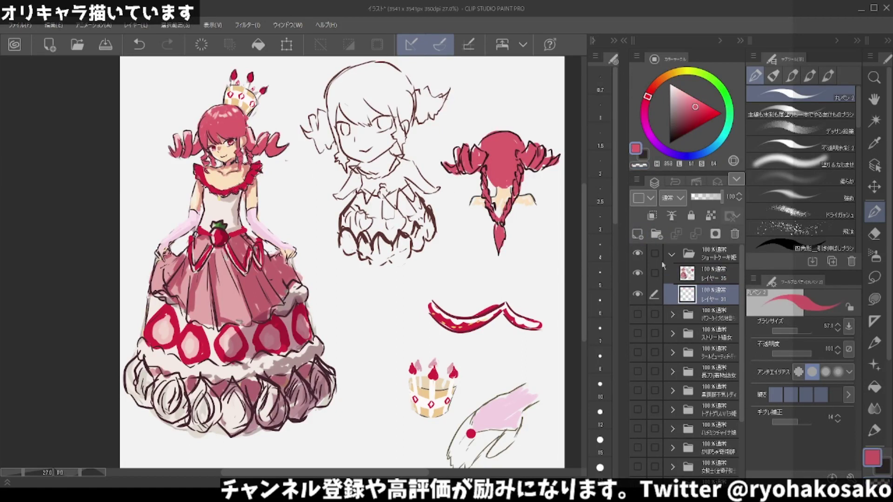
drag(335, 80, 334, 122)
key(ctrl+z)
drag(333, 87, 343, 165)
mouse_move(332, 78)
mouse_down()
mouse_move(345, 117)
mouse_move(406, 117)
mouse_move(396, 135)
mouse_move(403, 149)
mouse_up()
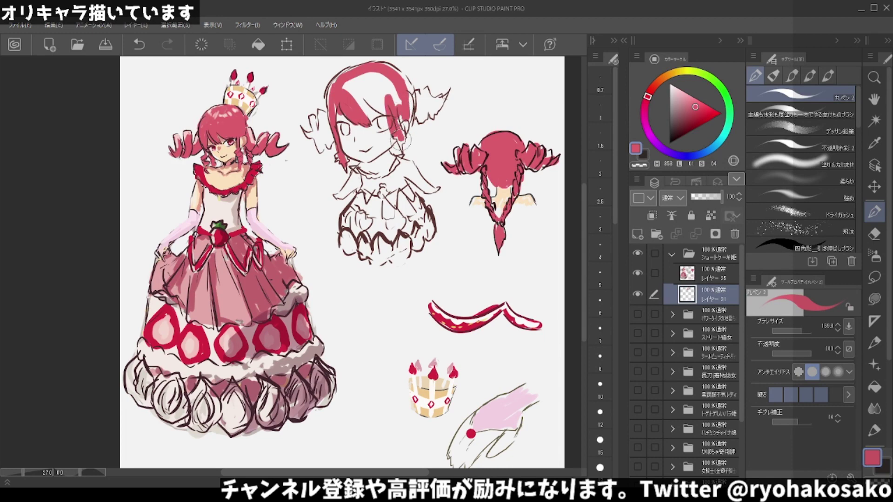
key(ctrl+z)
drag(389, 116, 400, 131)
Fill the top of the hair with pink, erasing excess with transparent colour.
key(c)
mouse_move(388, 93)
mouse_down()
mouse_move(380, 111)
mouse_move(395, 140)
mouse_move(386, 101)
mouse_move(402, 148)
mouse_move(386, 79)
mouse_up()
key(c)
key(bracketright)
key(bracketright)
drag(335, 93, 372, 75)
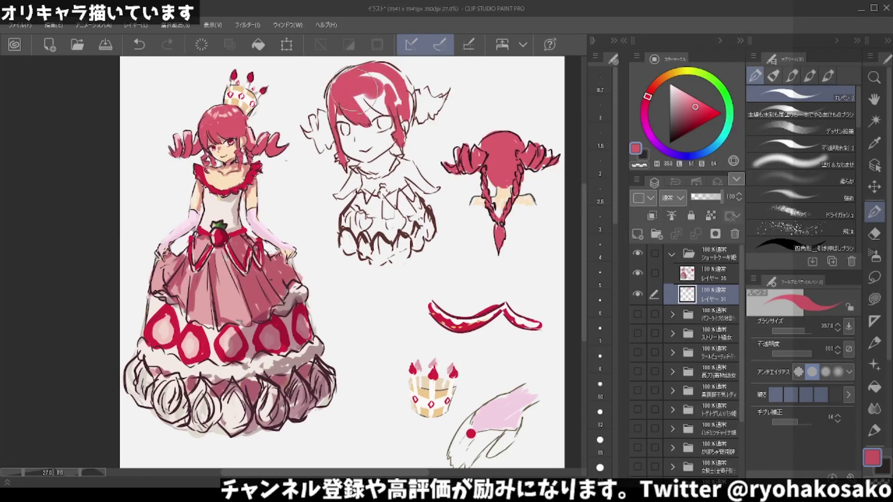
mouse_move(354, 107)
mouse_down()
mouse_move(375, 90)
mouse_move(391, 117)
mouse_move(386, 93)
mouse_move(403, 95)
mouse_move(388, 70)
mouse_move(433, 112)
mouse_move(453, 86)
mouse_move(419, 116)
mouse_move(407, 93)
mouse_move(438, 81)
mouse_move(407, 126)
mouse_up()
key(bracketleft)
key(bracketleft)
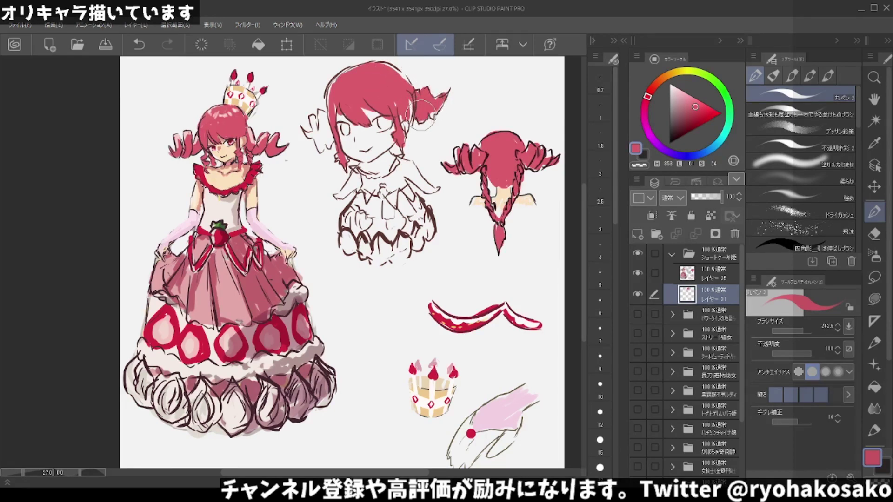
key(c)
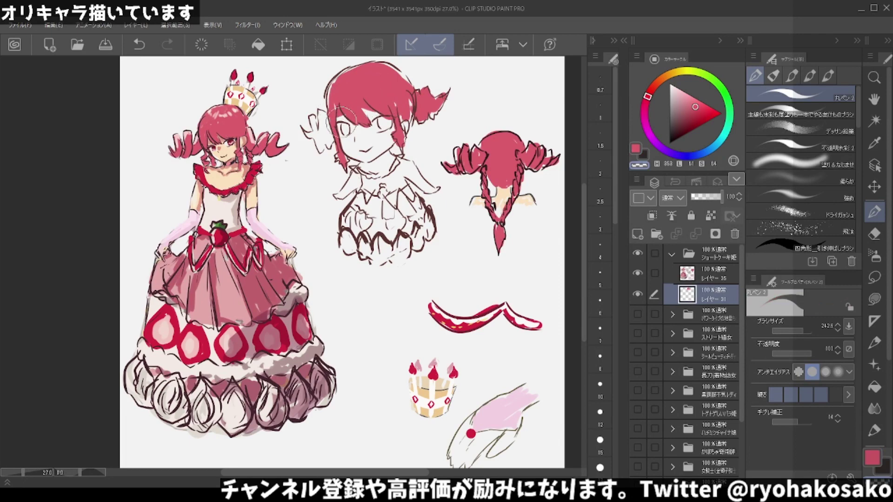
mouse_move(346, 107)
mouse_down()
mouse_move(345, 118)
mouse_move(370, 118)
mouse_up()
key(c)
Repaint the left side hair and add a longer pink strand on the right.
mouse_move(335, 93)
mouse_down()
mouse_move(311, 128)
mouse_move(317, 149)
mouse_up()
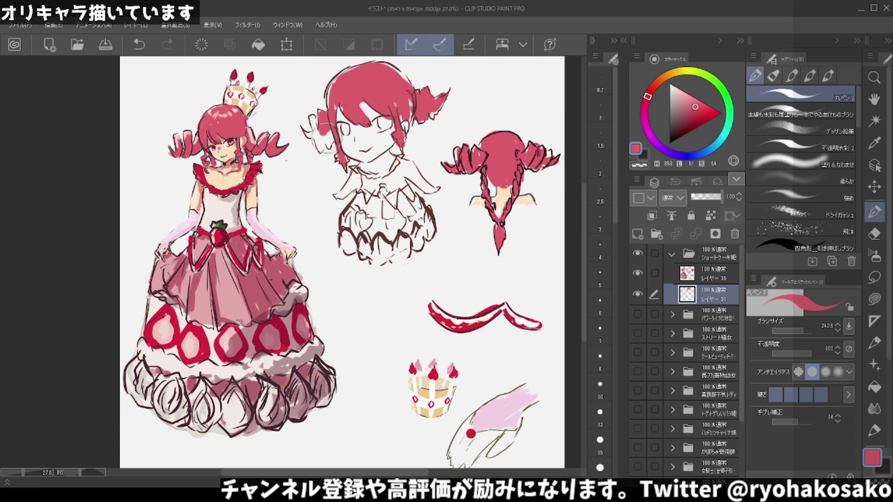
mouse_move(337, 121)
mouse_down()
mouse_move(302, 154)
mouse_move(298, 139)
mouse_up()
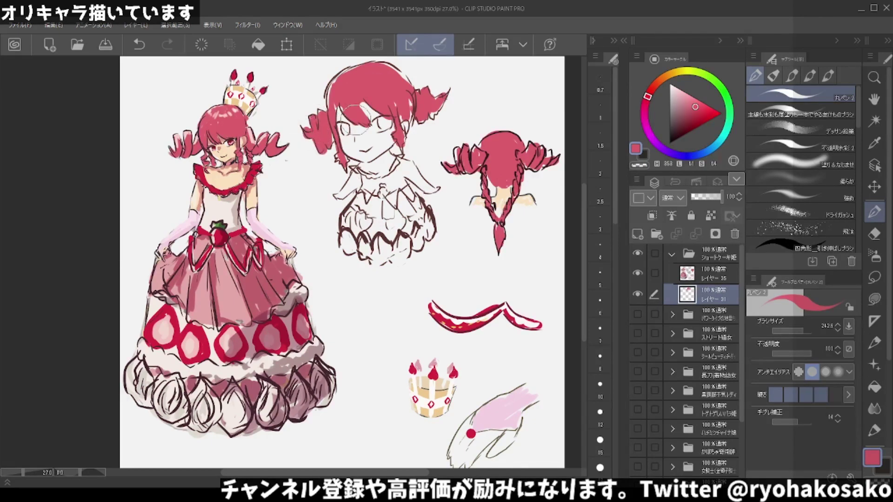
drag(416, 116, 416, 144)
key(ctrl+z)
drag(413, 112, 415, 161)
key(c)
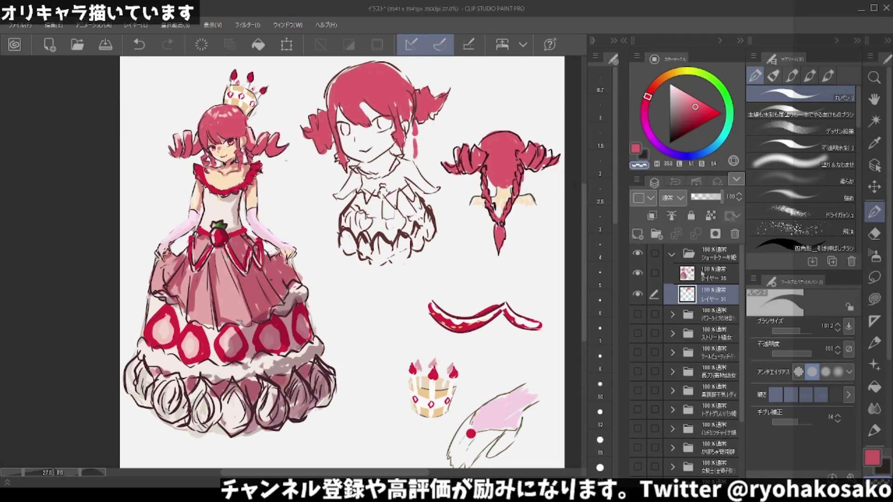
Pick up crimson from the finished figure and draw a red choker across the neck.
click(702, 274)
key(c)
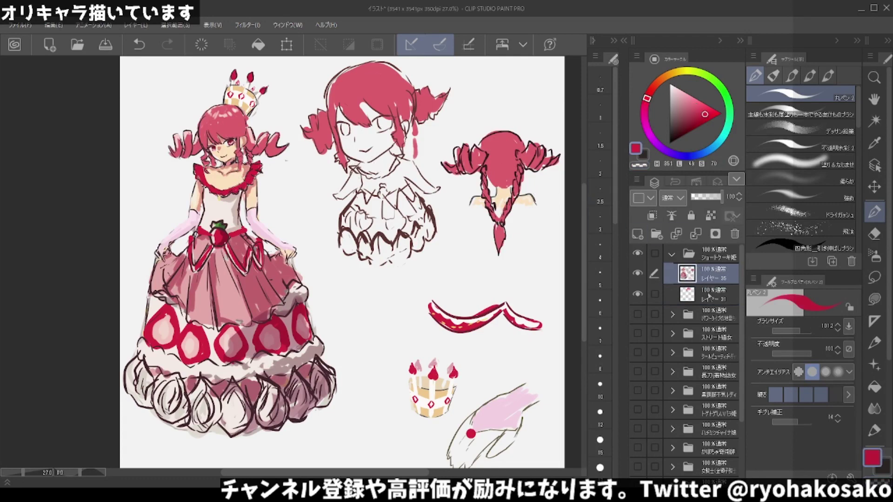
click(708, 296)
mouse_move(348, 167)
mouse_down()
mouse_move(383, 177)
mouse_move(401, 153)
mouse_up()
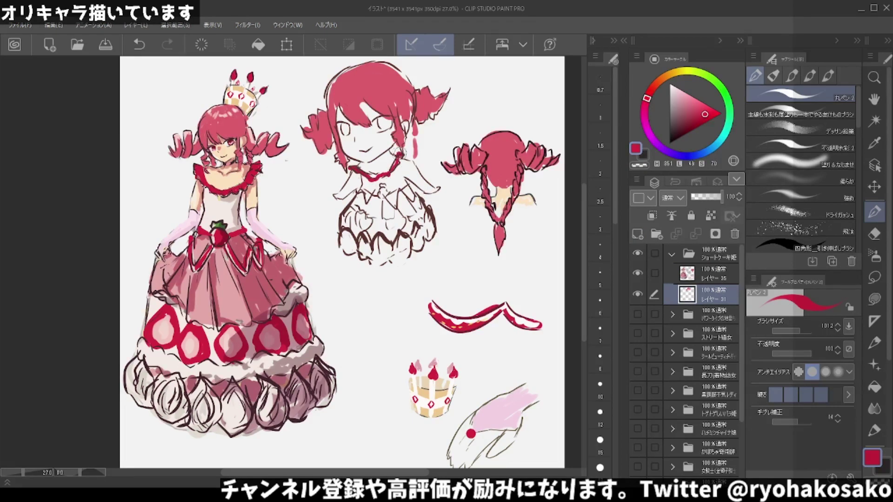
key(c)
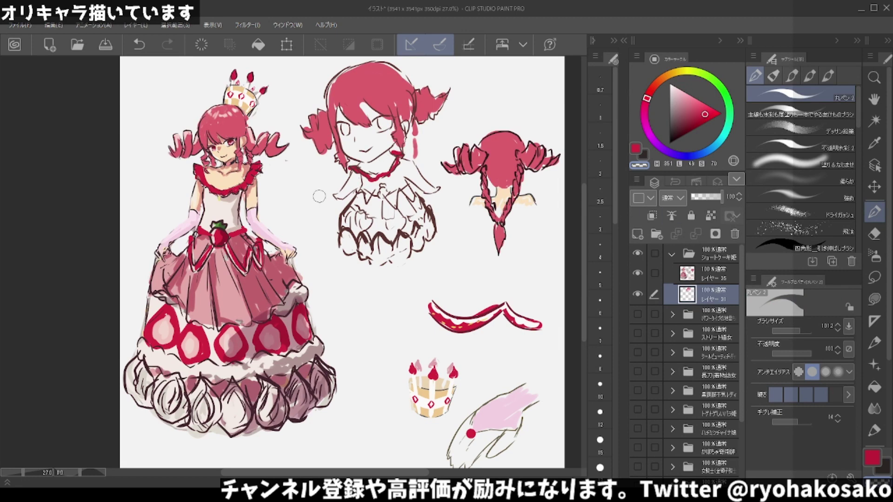
Sample the peach skin tone from Layer 35 and fill the bust's face on Layer 31.
click(700, 275)
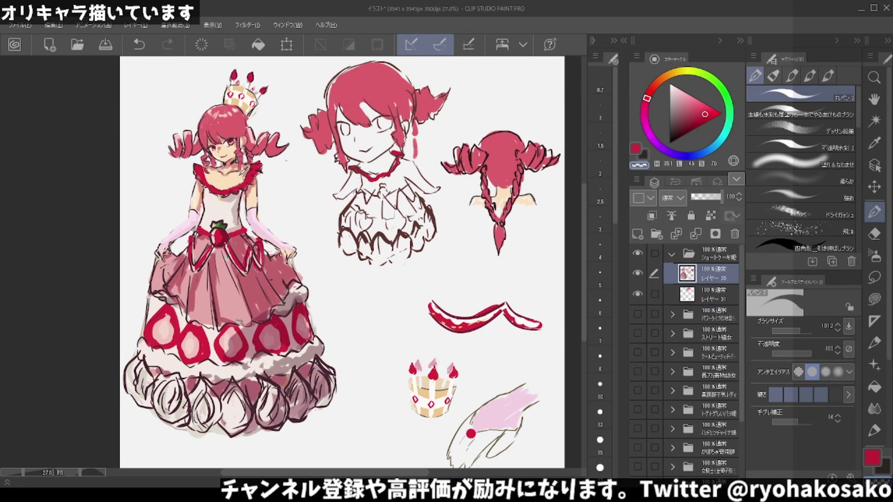
alt+click(480, 201)
click(707, 295)
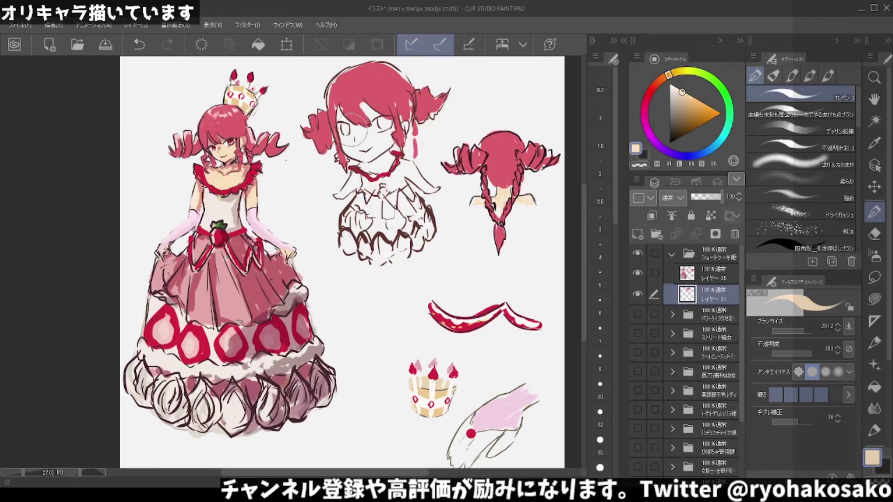
mouse_move(334, 117)
mouse_down()
mouse_move(356, 145)
mouse_move(367, 108)
mouse_move(374, 141)
mouse_move(355, 139)
mouse_move(388, 151)
mouse_move(356, 160)
mouse_move(365, 170)
mouse_move(401, 150)
mouse_up()
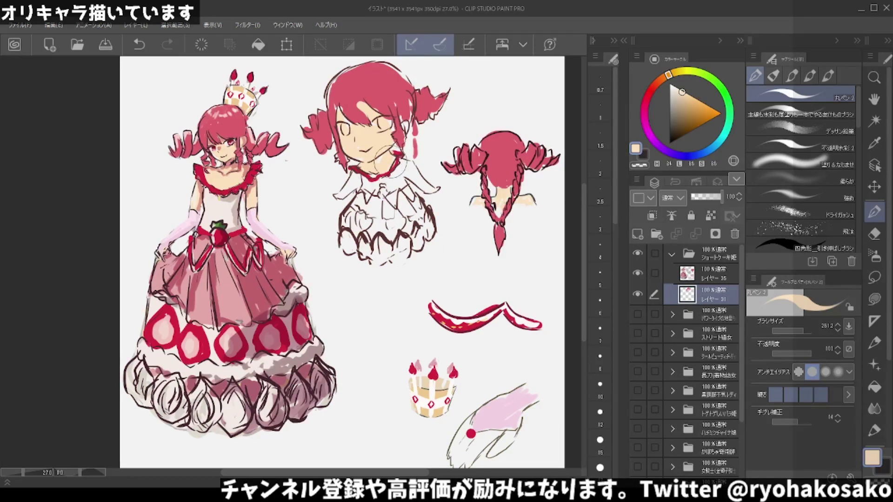
Mark the red collar at the neck, undoing a stray mark and adding a dark line.
key(bracketleft)
key(bracketleft)
key(bracketleft)
alt+click(399, 152)
drag(399, 153, 416, 170)
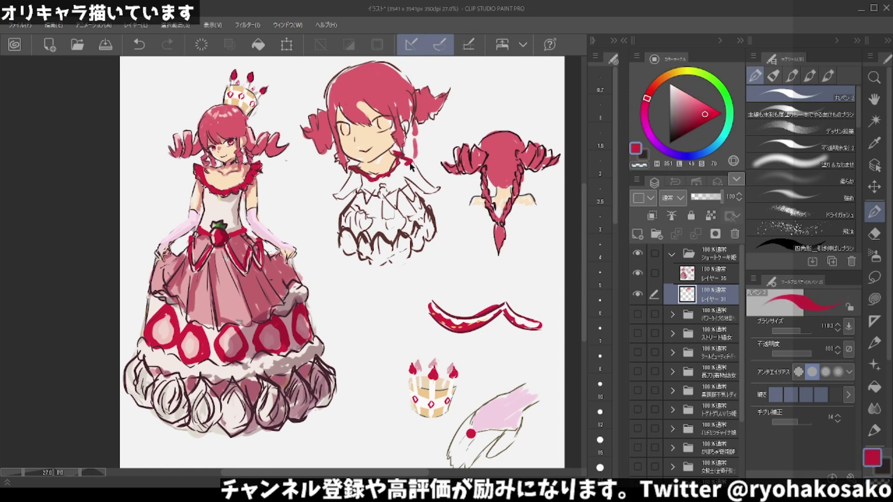
key(ctrl+z)
click(716, 280)
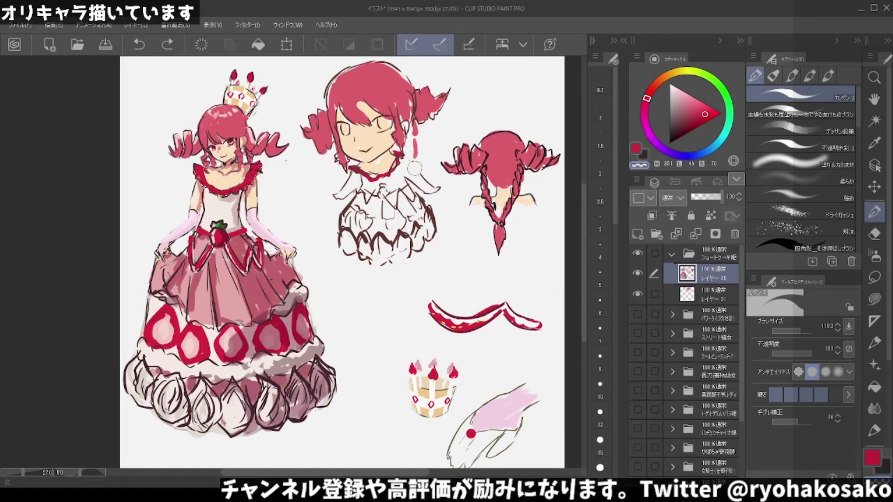
alt+click(411, 165)
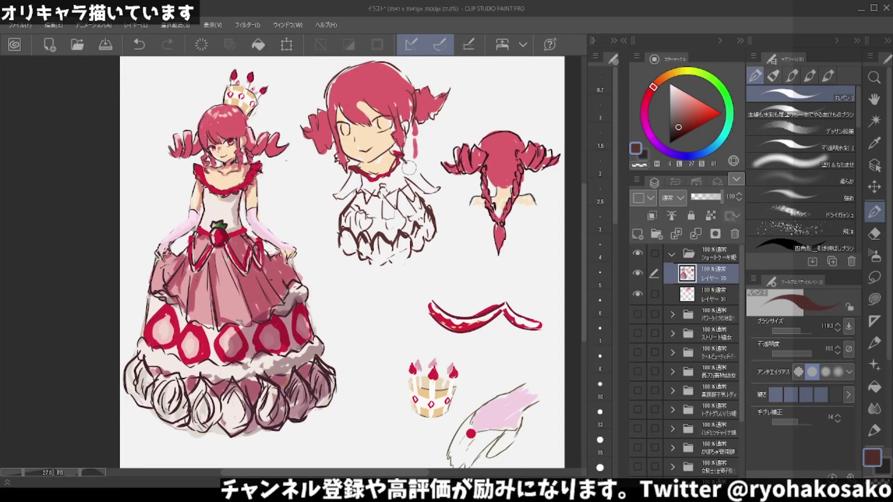
drag(406, 166, 399, 158)
key(c)
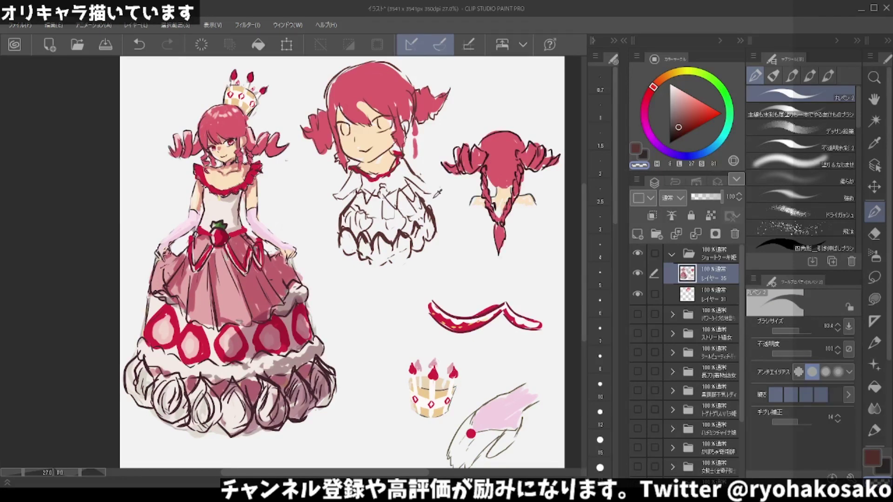
key(c)
drag(411, 167, 425, 182)
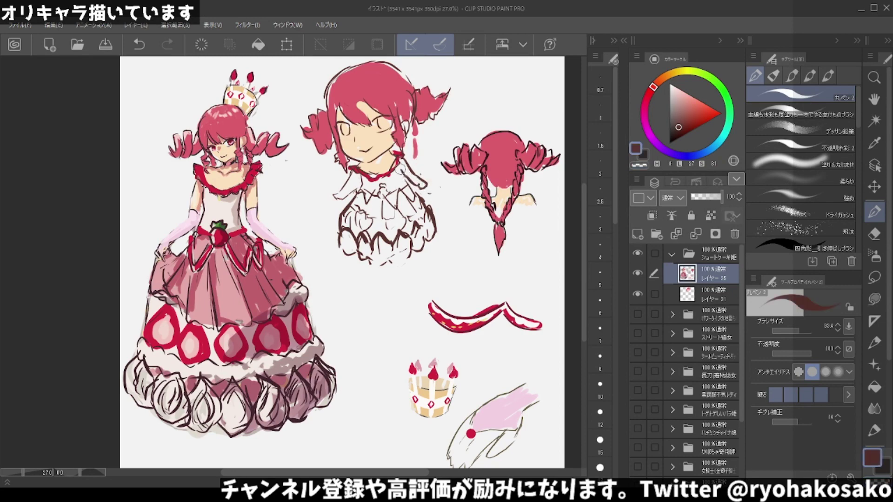
Fill the left edge of the hair with pink-red on Layer 31.
click(670, 285)
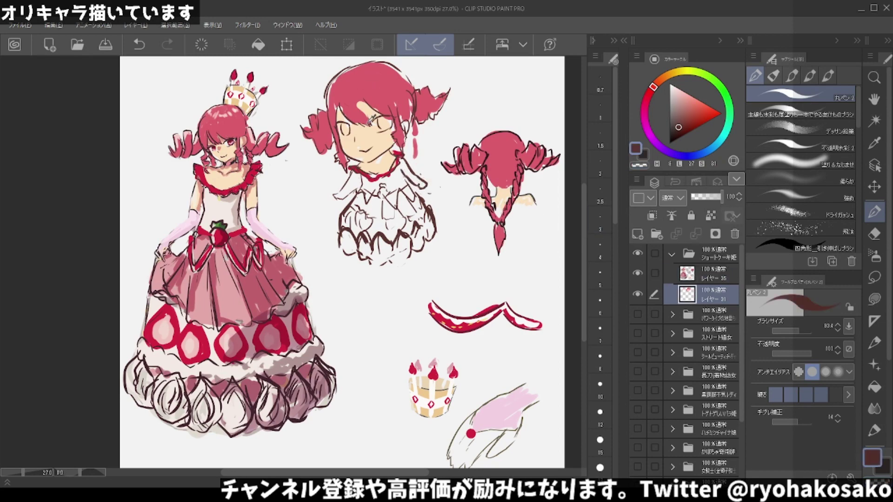
alt+click(359, 123)
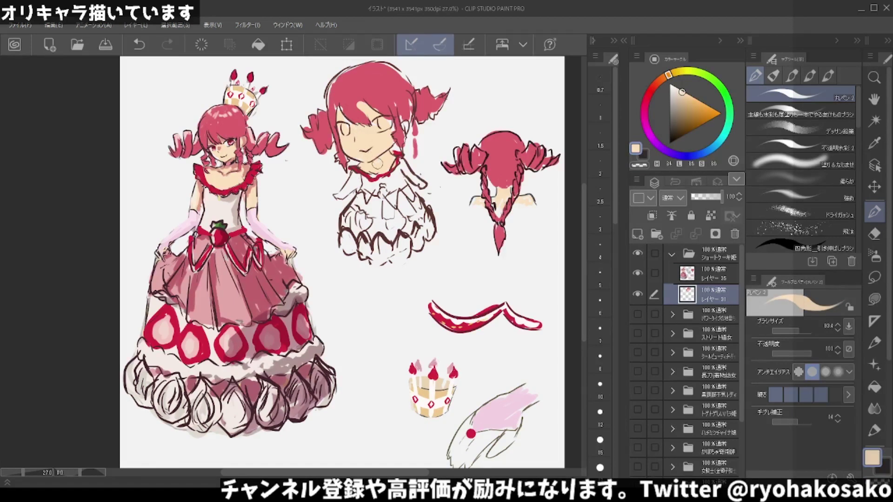
alt+click(339, 109)
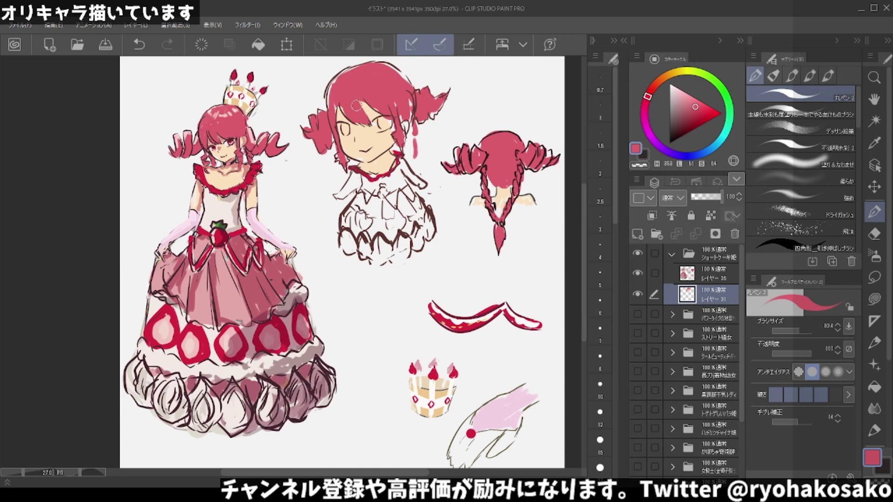
mouse_move(331, 116)
mouse_down()
mouse_move(332, 87)
mouse_move(379, 63)
mouse_move(401, 78)
mouse_move(410, 109)
mouse_up()
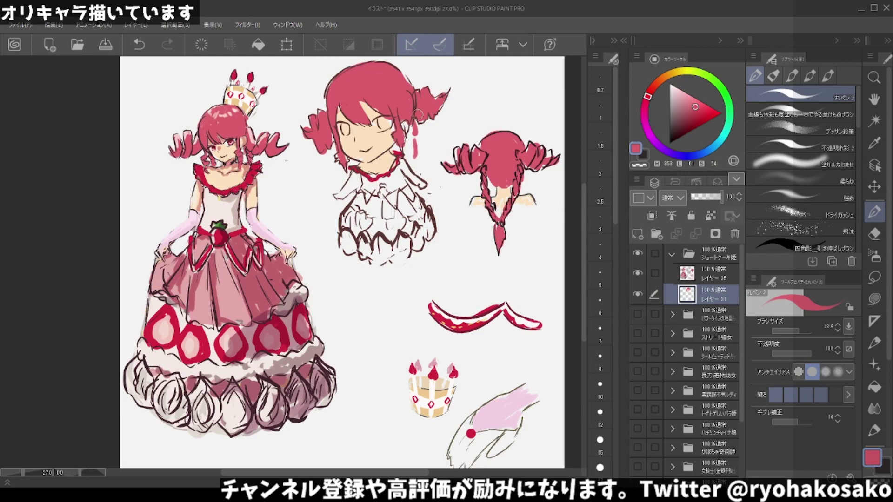
alt+click(386, 136)
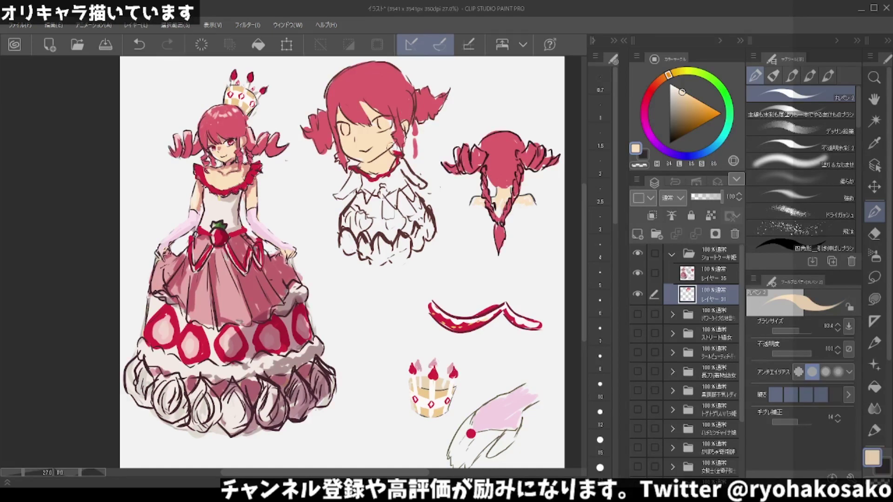
key(c)
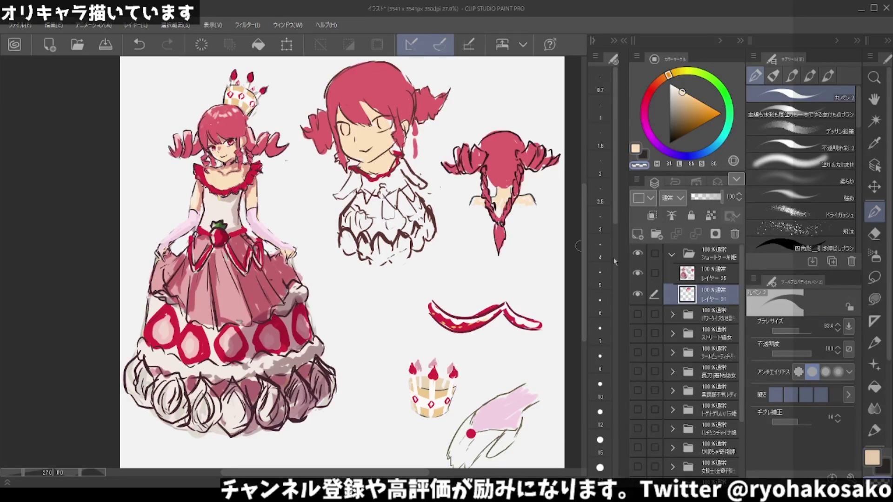
Draw a small bow with a pendant at the collar.
click(691, 274)
alt+click(249, 223)
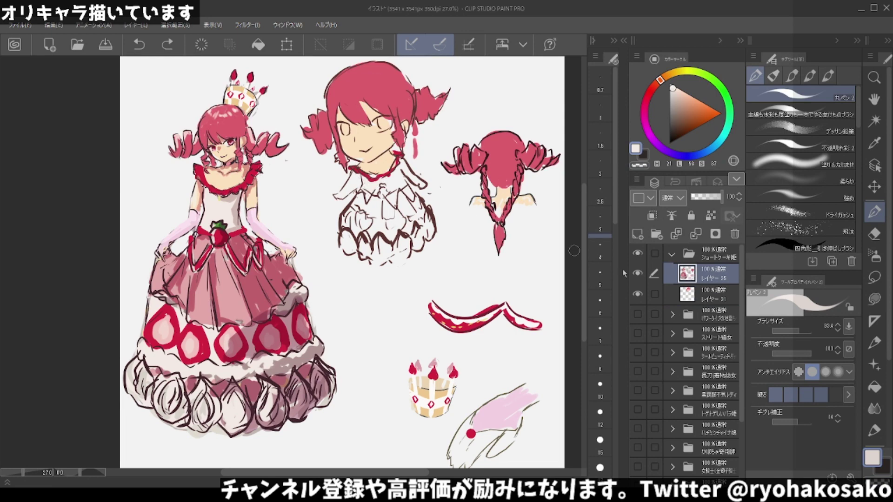
key(ctrl+z)
mouse_move(378, 177)
mouse_down()
mouse_move(387, 179)
mouse_move(384, 194)
mouse_up()
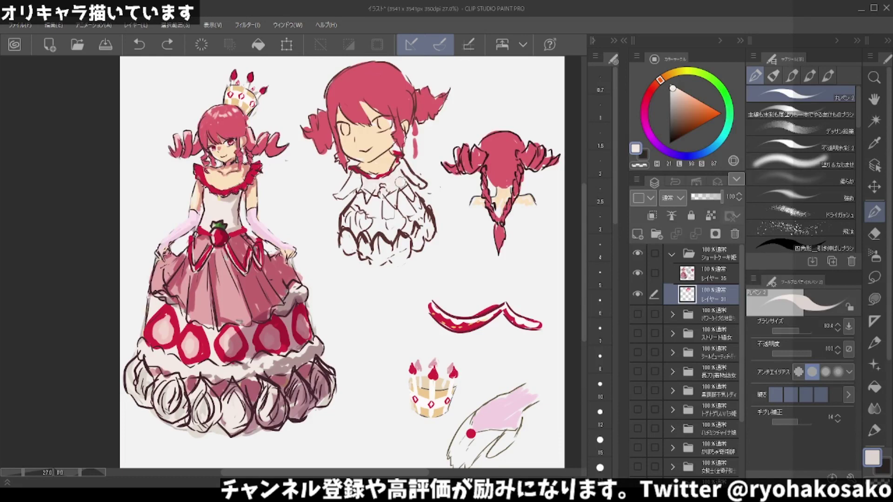
drag(399, 182, 401, 184)
Try a red earring beside the face, undo it, and resample the beige skin tone.
alt+click(400, 154)
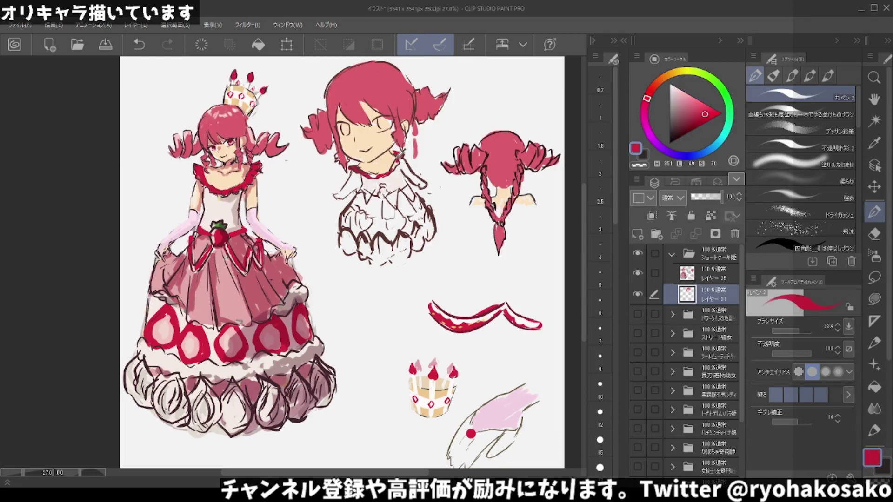
mouse_move(395, 152)
mouse_down()
mouse_move(404, 153)
mouse_move(380, 175)
mouse_move(367, 168)
mouse_up()
mouse_move(404, 149)
mouse_down()
mouse_move(393, 149)
mouse_move(367, 180)
mouse_up()
key(ctrl+z)
alt+click(393, 153)
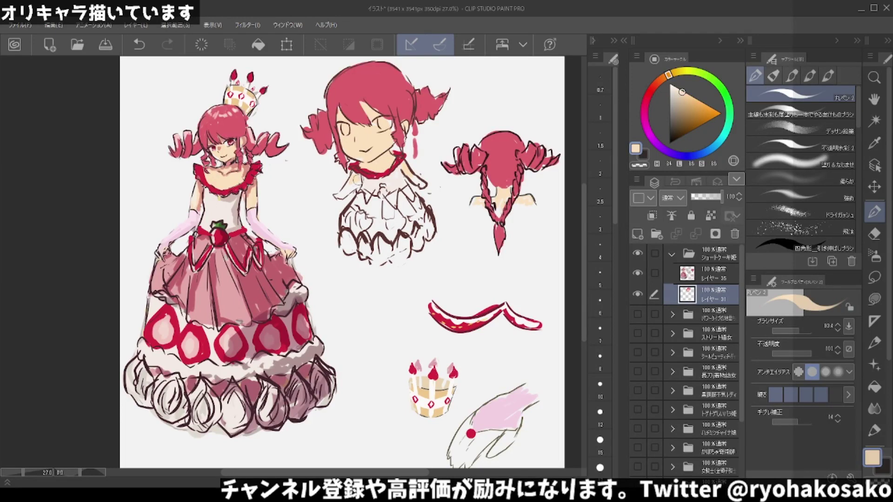
Sample the dress pink and brush light pink onto the chibi's dress on Layer 31.
scroll(390, 121, down, 1)
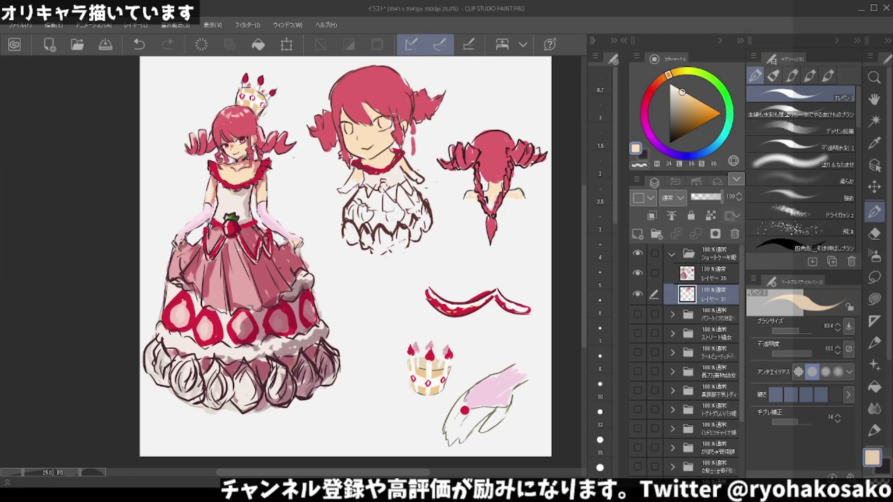
scroll(389, 121, down, 1)
scroll(393, 123, down, 1)
scroll(386, 117, down, 1)
scroll(373, 108, up, 1)
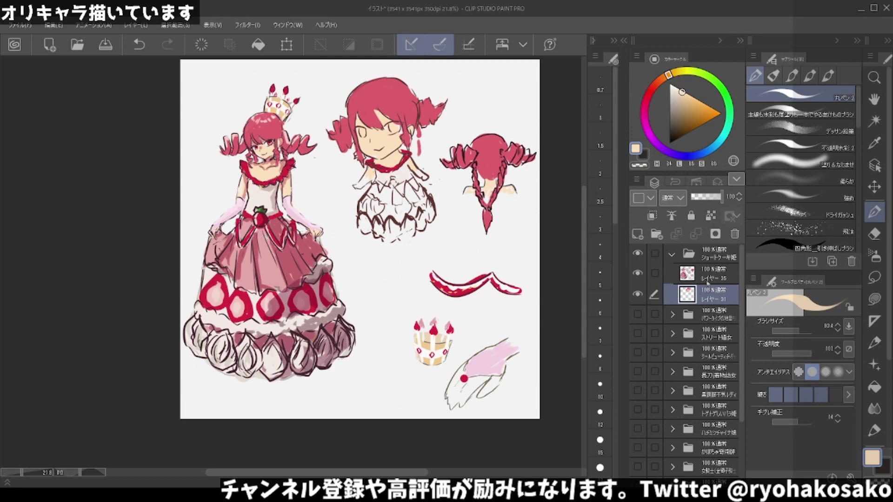
click(708, 282)
alt+click(282, 257)
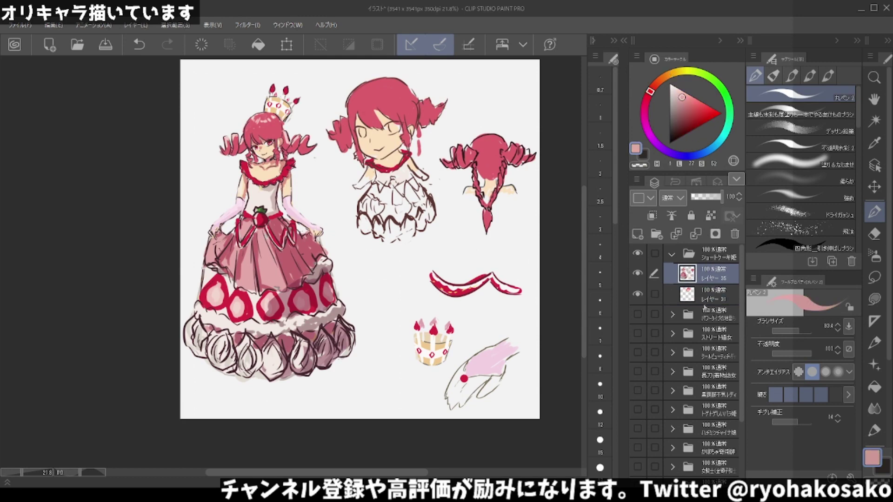
click(706, 296)
mouse_move(403, 194)
mouse_down()
mouse_move(386, 189)
mouse_move(372, 198)
mouse_move(396, 205)
mouse_move(418, 186)
mouse_move(400, 207)
mouse_move(372, 203)
mouse_up()
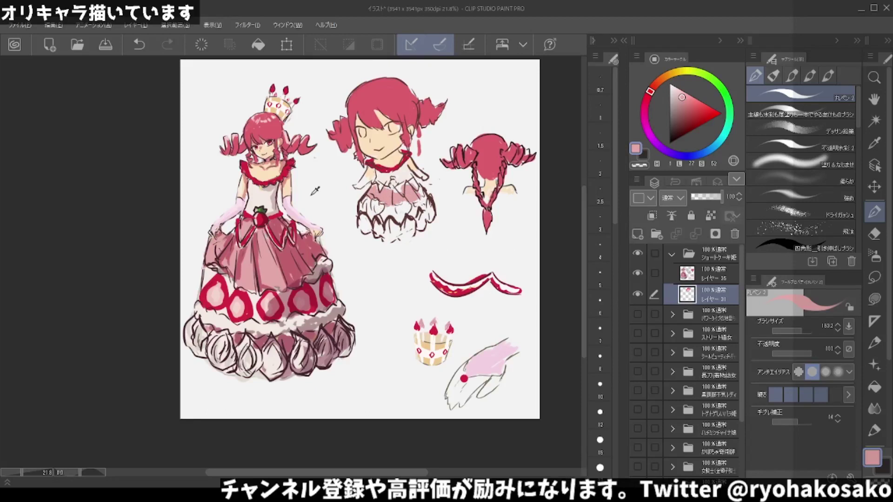
Paint deep red trim across the chibi's chest on Layer 35.
key(alt)
click(692, 275)
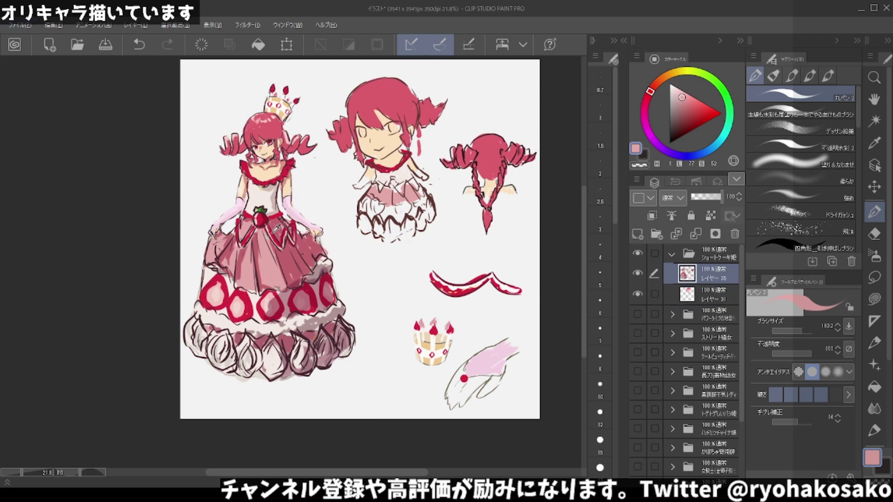
alt+click(276, 232)
mouse_move(389, 180)
mouse_down()
mouse_move(402, 187)
mouse_move(420, 179)
mouse_move(378, 192)
mouse_move(368, 185)
mouse_up()
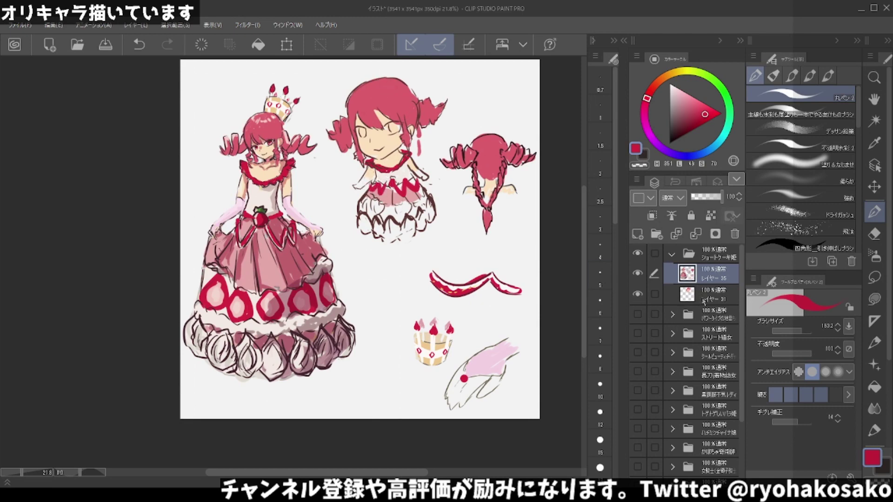
Brush light pink onto the chibi's arm and erase the stray paint.
alt+click(297, 201)
click(708, 298)
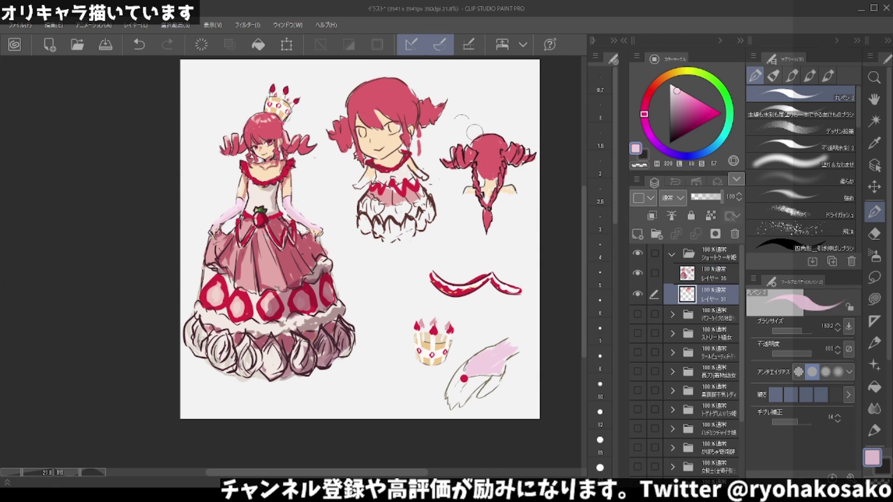
mouse_move(415, 160)
mouse_down()
mouse_move(426, 178)
mouse_move(356, 189)
mouse_move(370, 172)
mouse_up()
key(c)
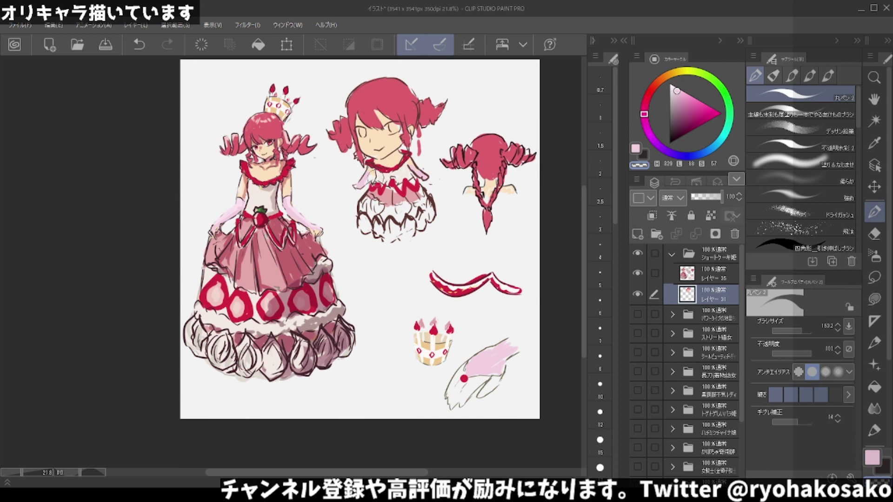
key(ctrl+z)
drag(368, 182, 372, 174)
key(c)
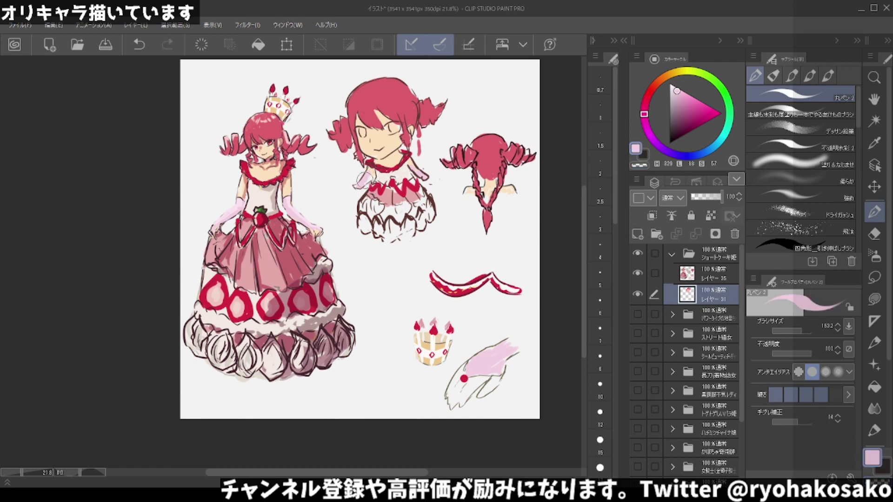
Sample dark red from the outline and add a small stroke by the arm.
click(711, 279)
key(alt)
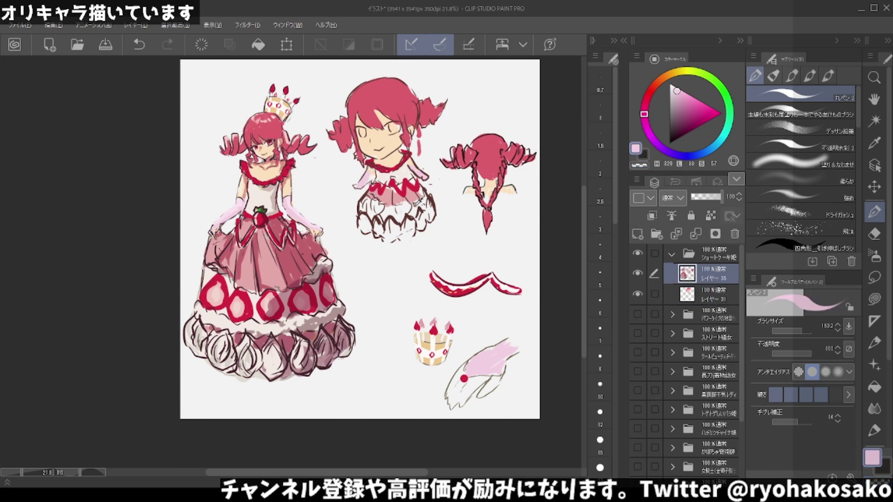
alt+click(422, 205)
drag(391, 197, 370, 175)
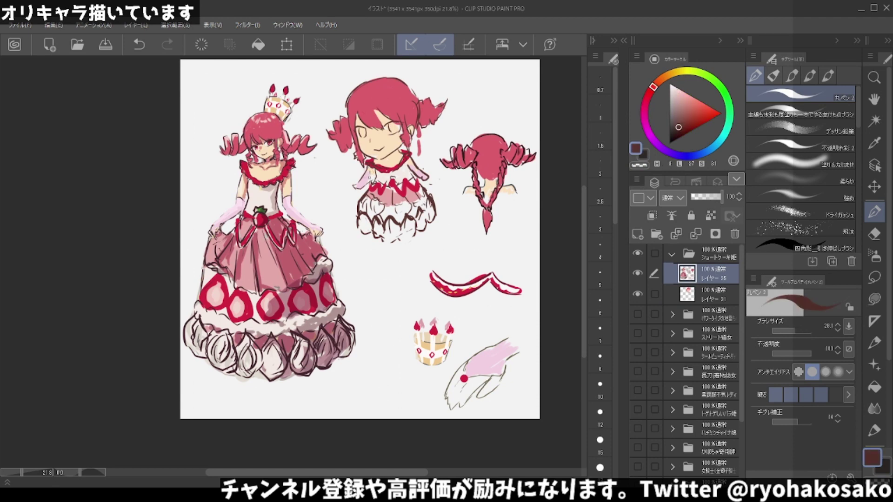
Brush very light pink and white across the chibi's skirt on Layer 35.
key(ctrl+z)
drag(686, 90, 673, 88)
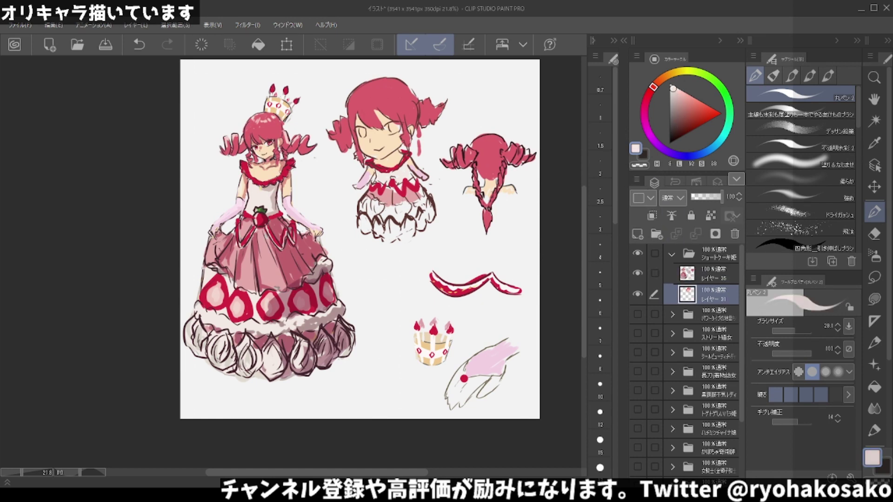
key(ctrl+z)
click(704, 278)
click(706, 294)
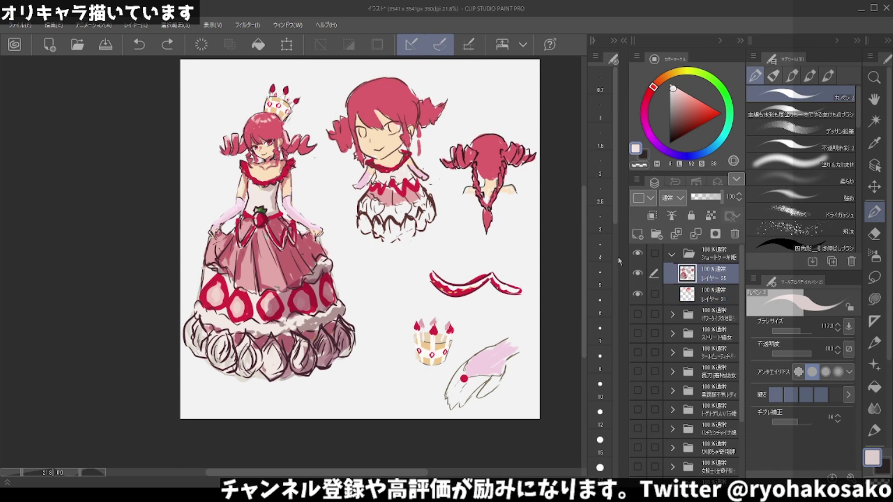
click(706, 279)
drag(372, 216, 393, 216)
alt+click(285, 323)
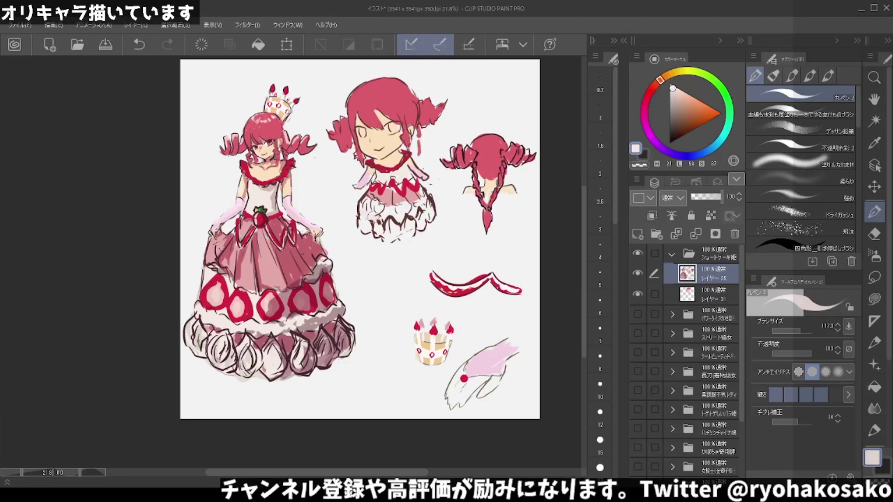
mouse_move(370, 216)
mouse_down()
mouse_move(424, 204)
mouse_move(366, 198)
mouse_up()
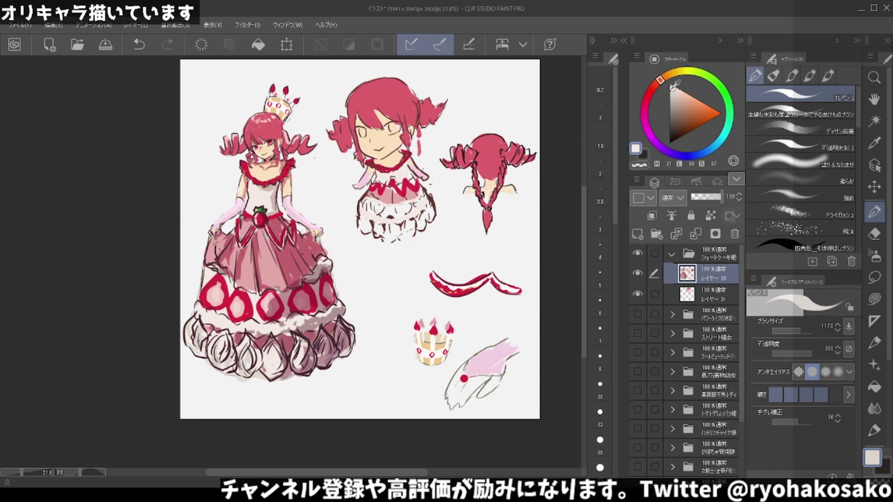
Dot pink-red strawberries on the skirt, add cream lower right and a faint dark mark.
click(653, 103)
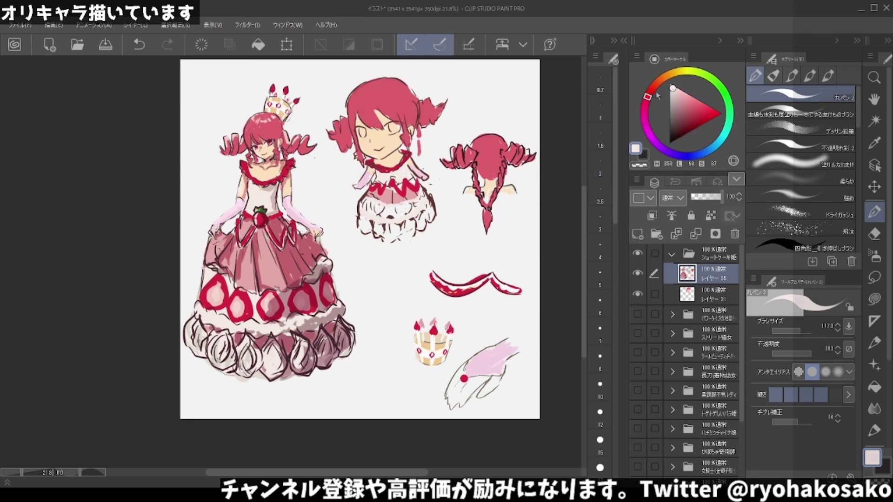
click(698, 105)
mouse_move(374, 197)
mouse_down()
mouse_move(363, 214)
mouse_move(393, 209)
mouse_move(402, 219)
mouse_move(428, 196)
mouse_up()
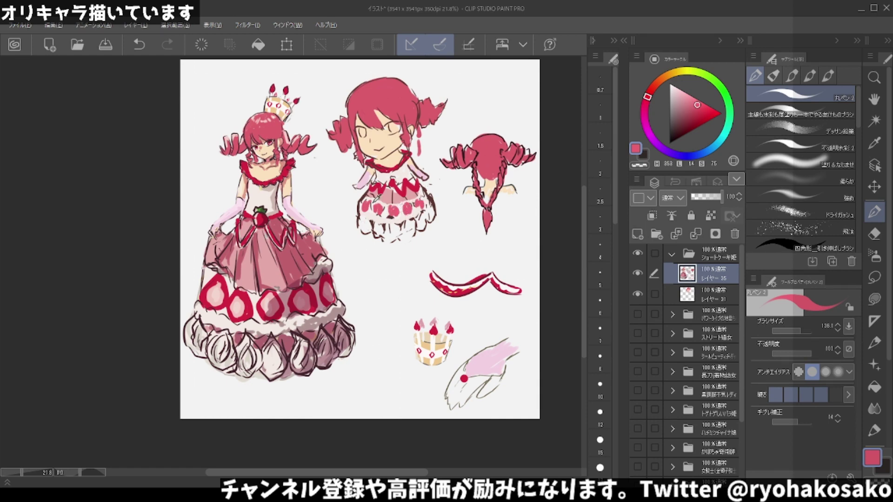
alt+click(372, 212)
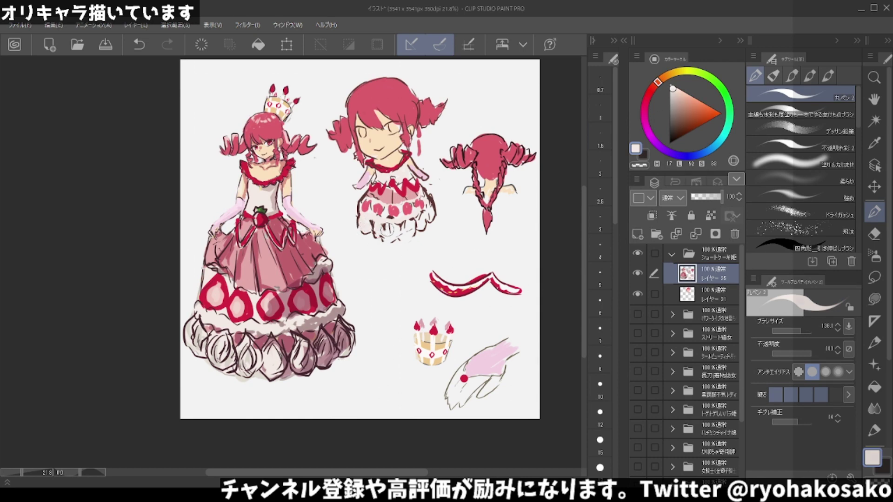
mouse_move(388, 230)
mouse_down()
mouse_move(421, 217)
mouse_move(388, 235)
mouse_move(375, 227)
mouse_up()
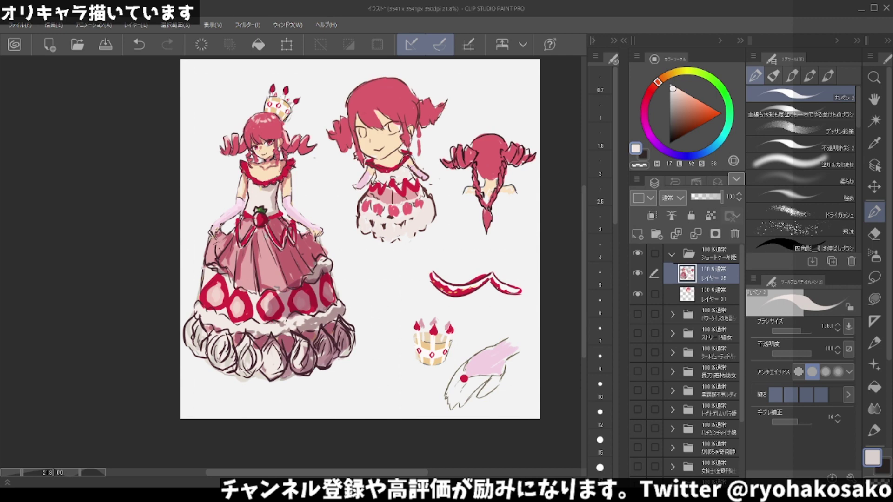
alt+click(405, 219)
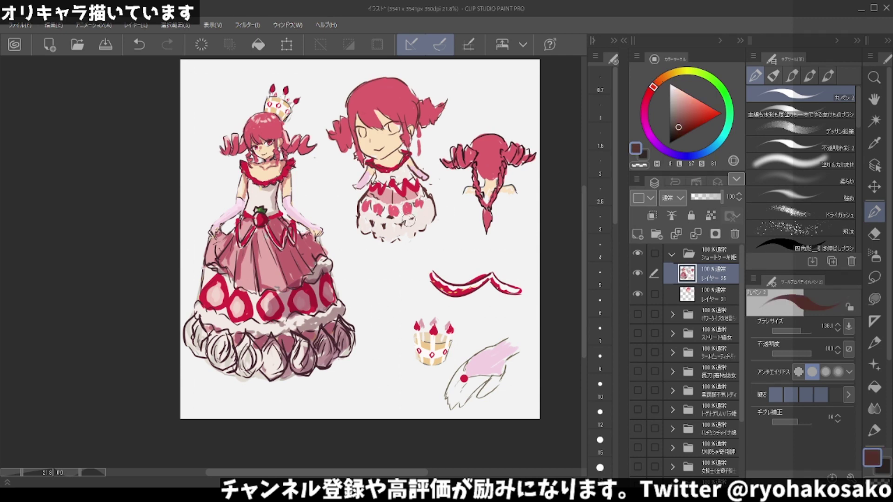
key(ctrl+z)
drag(418, 217, 427, 211)
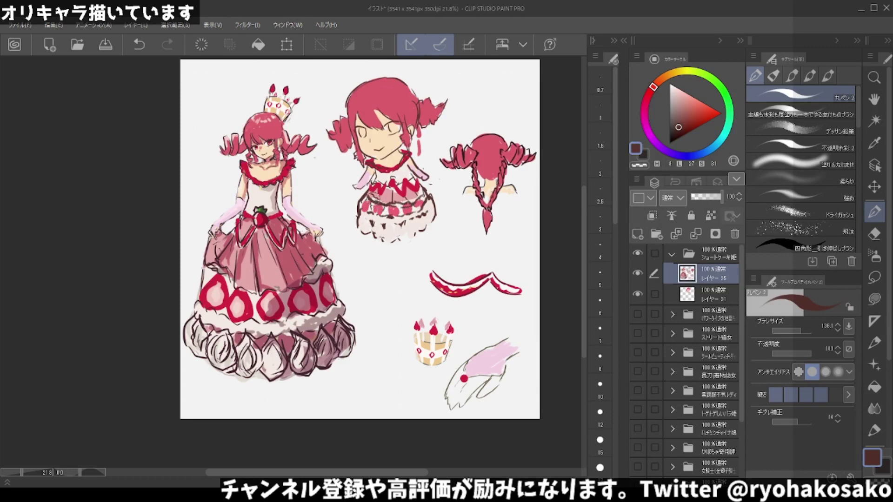
Zoom in on the chibi and erase its old eyes with the transparent colour.
scroll(425, 194, down, 1)
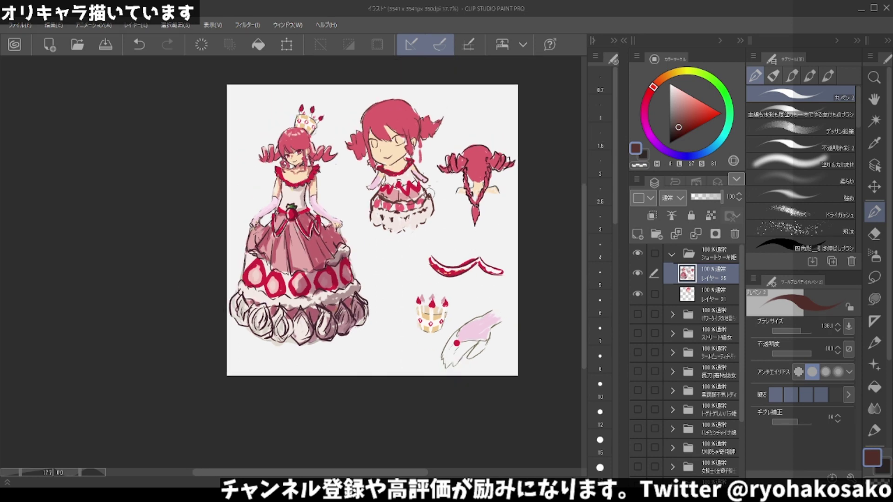
scroll(430, 193, down, 1)
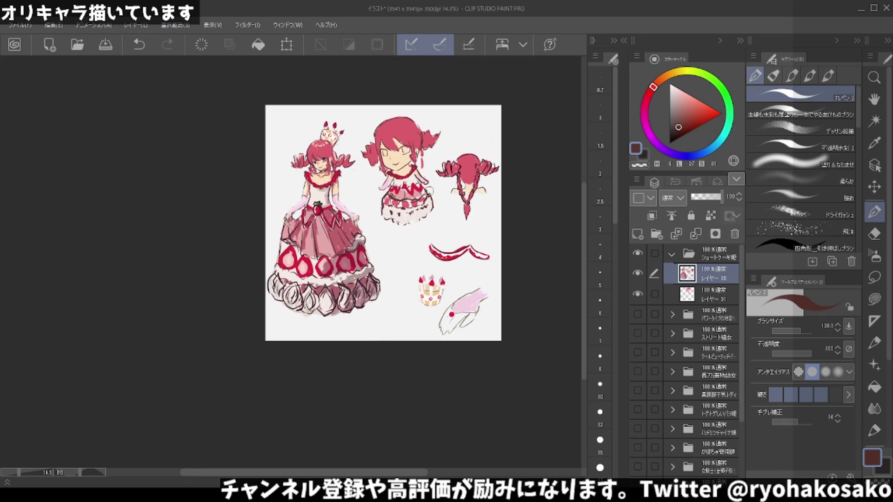
scroll(429, 190, up, 1)
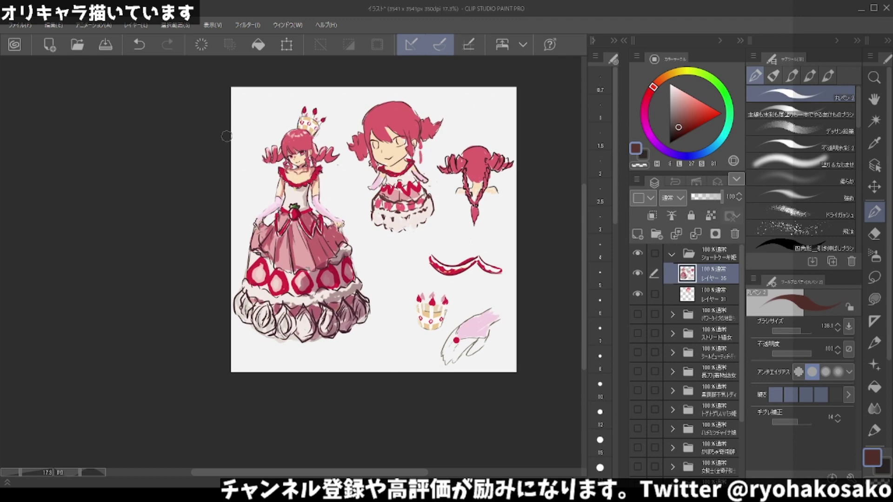
scroll(318, 134, up, 2)
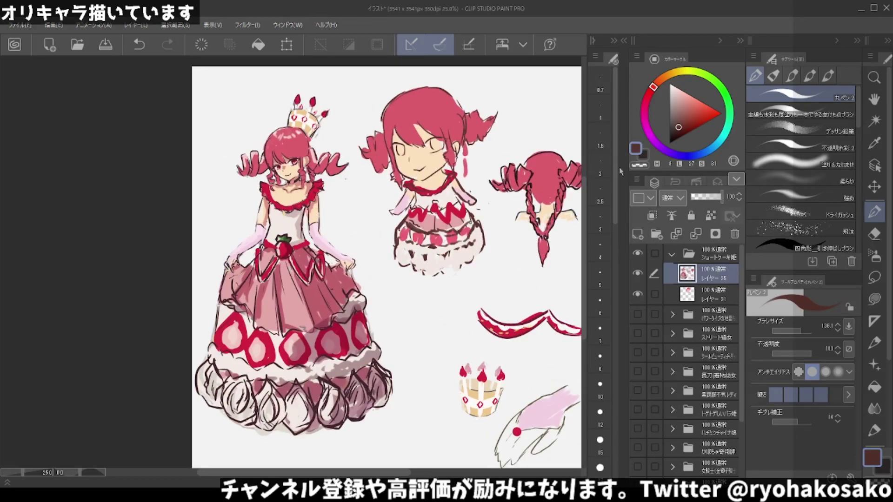
key(c)
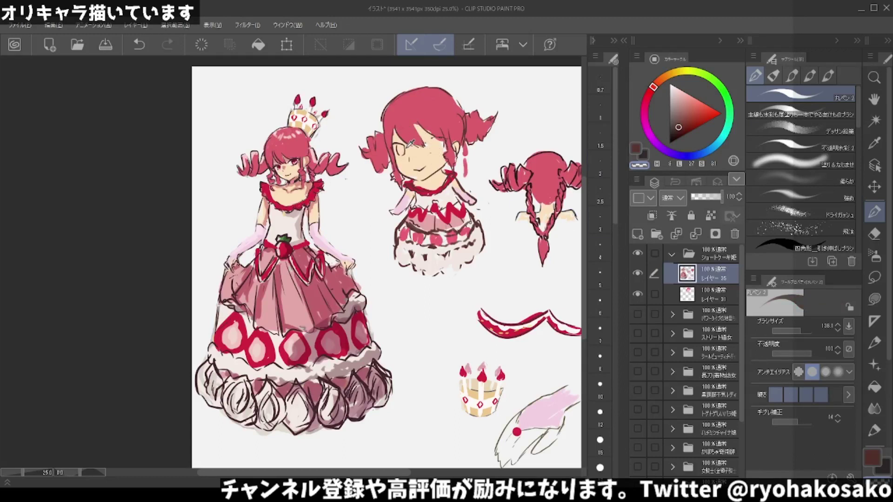
key(c)
drag(400, 142, 404, 156)
key(ctrl+z)
key(c)
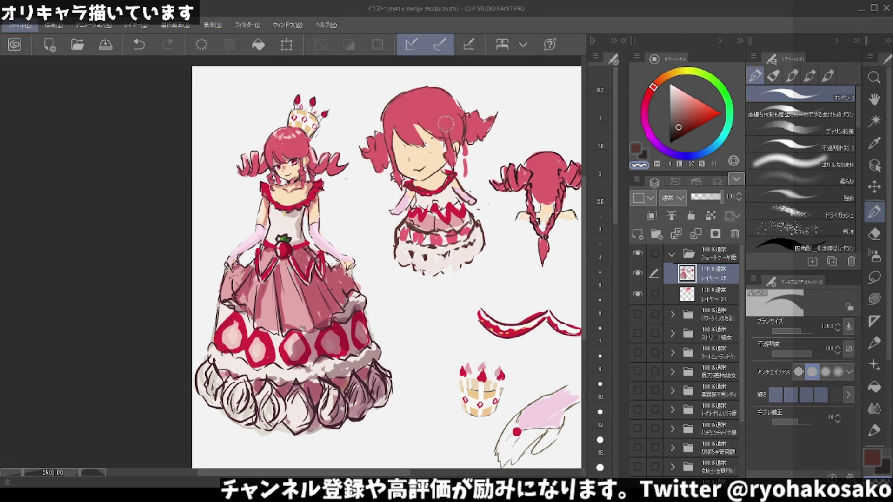
Draw dark red closed smiling eyes, comparing the stroke with undo and redo.
ctrl+alt+drag(445, 123, 426, 146)
key(ctrl+z)
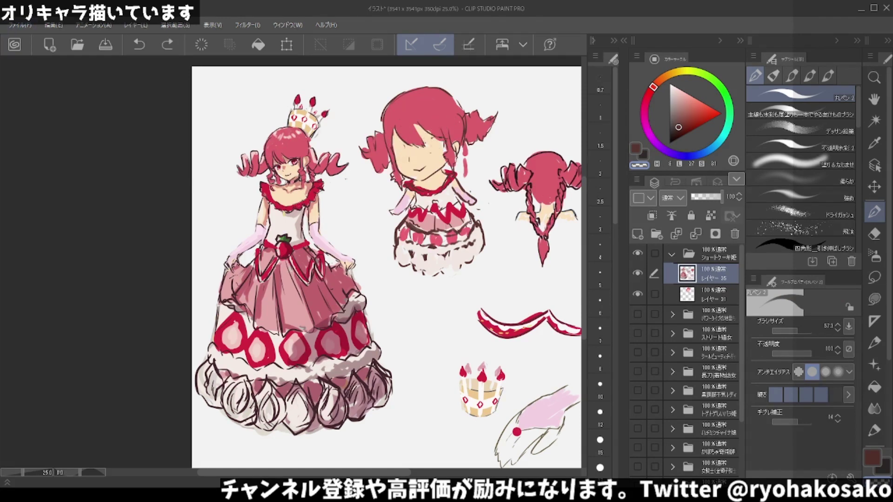
key(c)
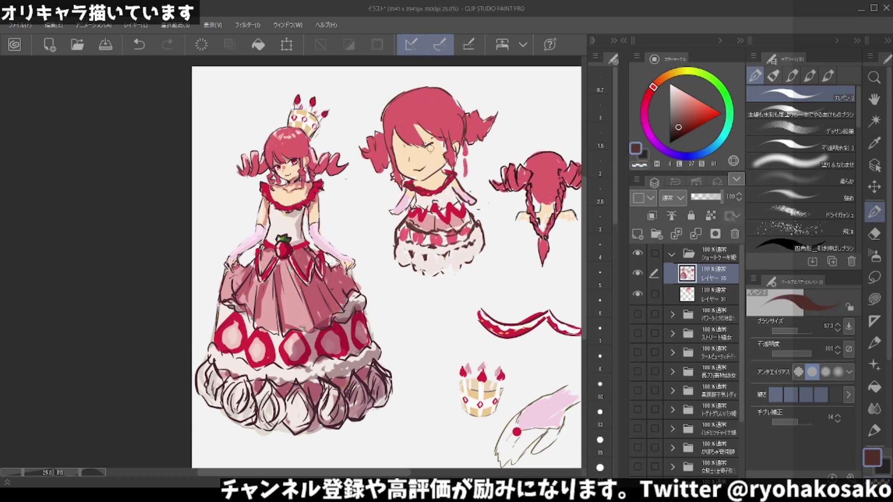
key(ctrl+y)
key(ctrl+z)
key(ctrl+y)
key(ctrl+z)
key(ctrl+y)
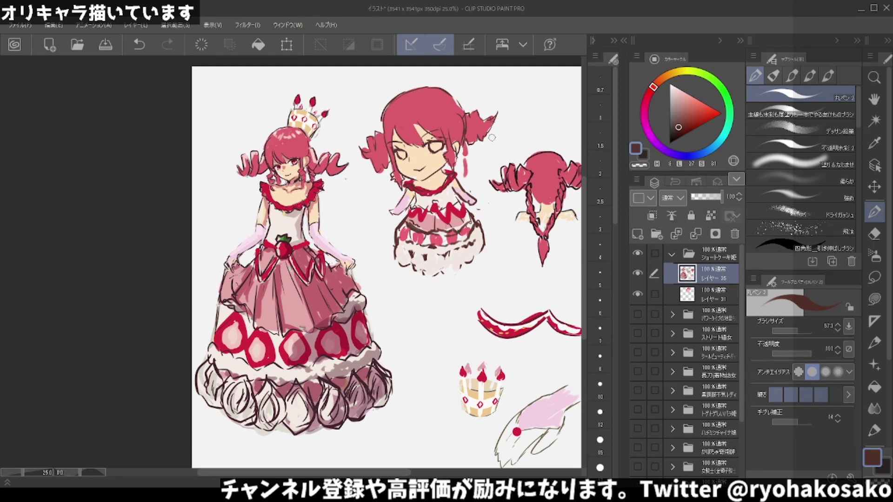
On Layer 31, repaint the chibi's bangs and forehead in the sampled pink-red hair colour.
click(690, 300)
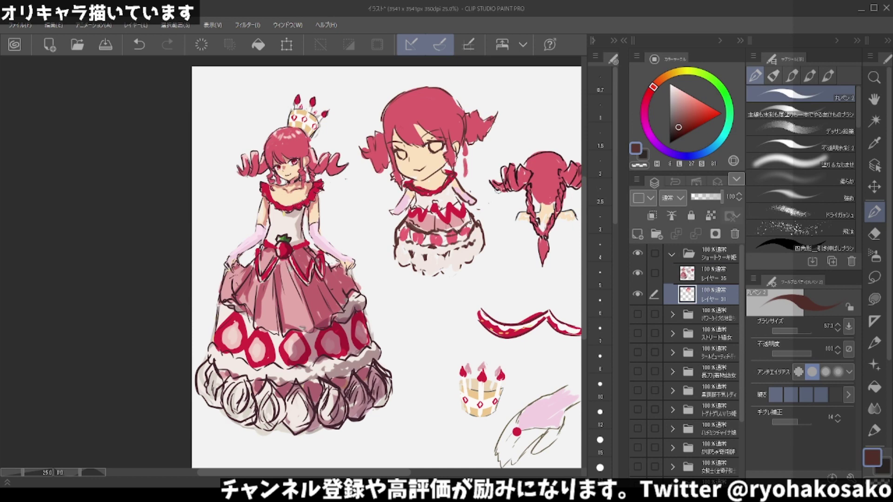
key(ctrl+z)
key(ctrl+y)
alt+click(411, 125)
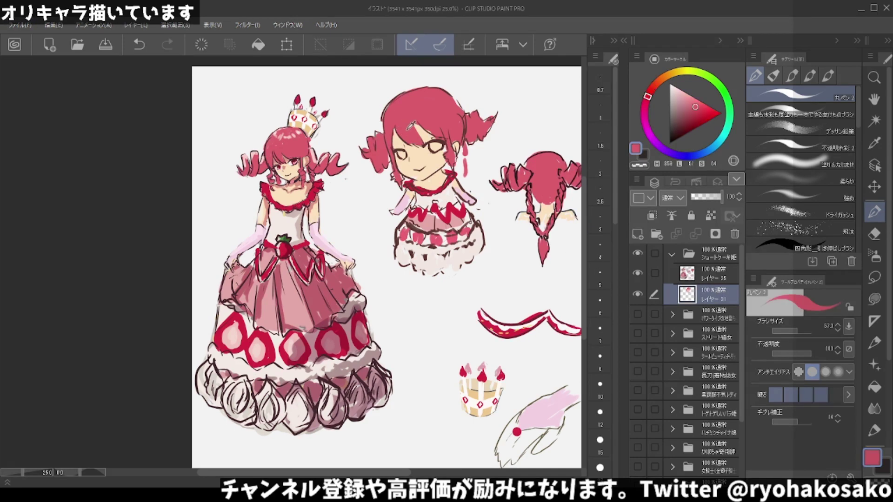
mouse_move(396, 132)
mouse_down()
mouse_move(408, 148)
mouse_move(439, 135)
mouse_up()
Paint both chibi irises deep red with lighter pink highlights.
drag(698, 103, 694, 119)
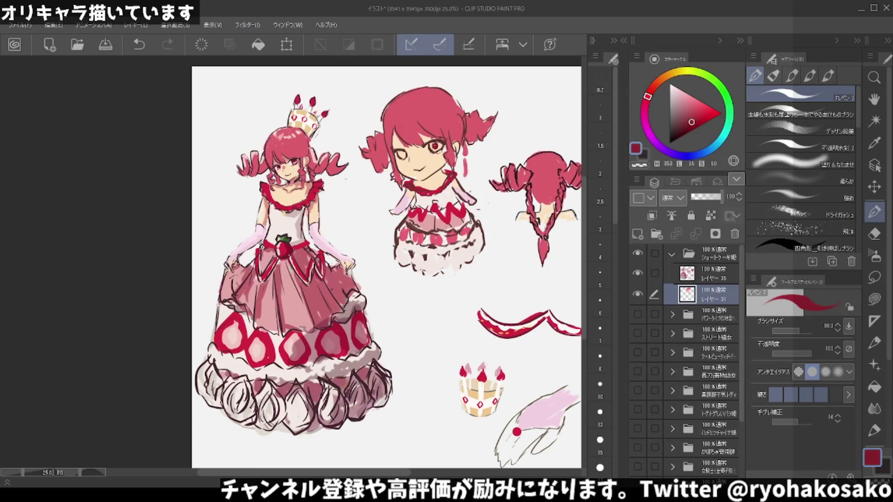
drag(433, 146, 440, 152)
drag(400, 151, 404, 156)
click(693, 105)
drag(432, 146, 444, 149)
key(ctrl+z)
click(680, 99)
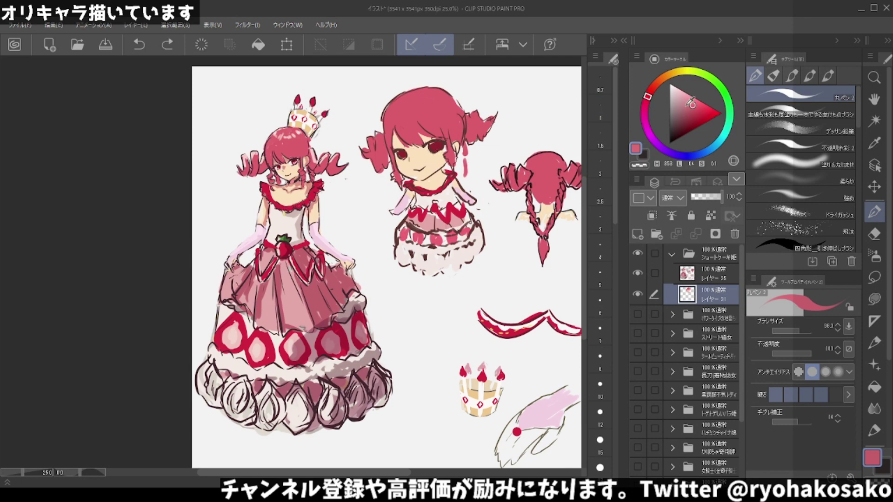
mouse_move(430, 143)
mouse_down()
mouse_move(445, 152)
mouse_move(408, 161)
mouse_up()
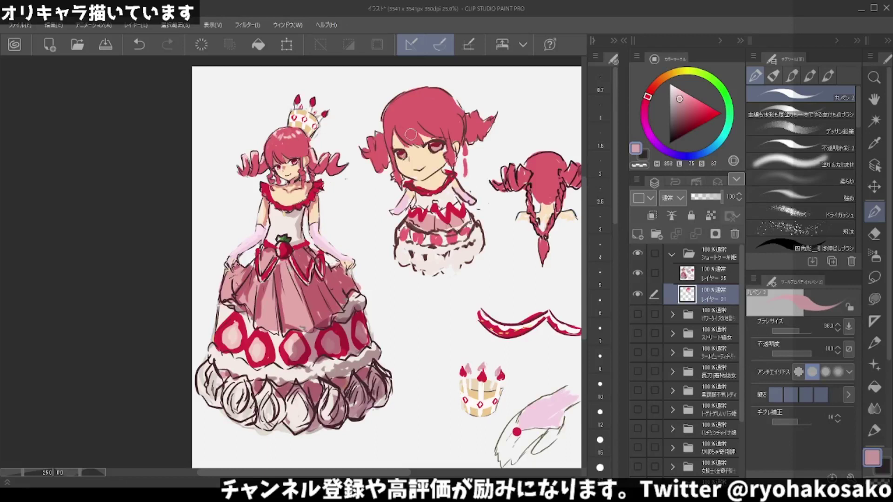
Add a small dark reddish-brown line to the chibi's hair, removing a stray outline.
alt+click(438, 137)
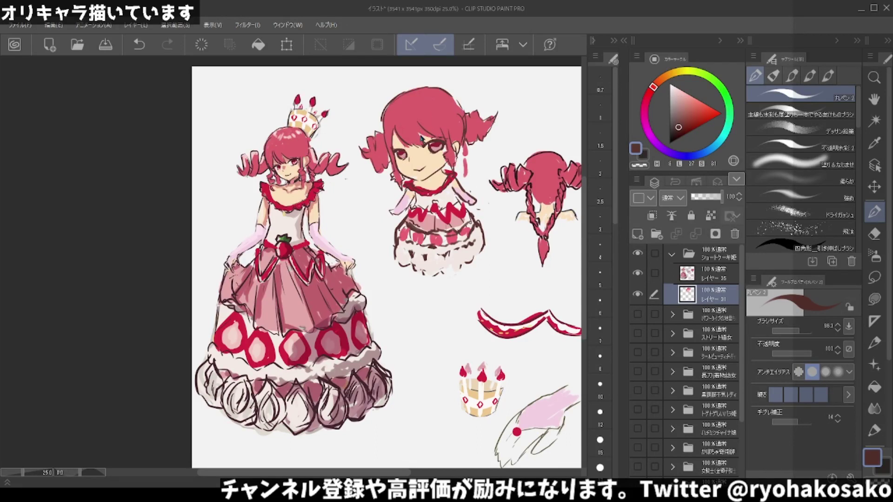
key(ctrl+z)
drag(440, 127, 448, 132)
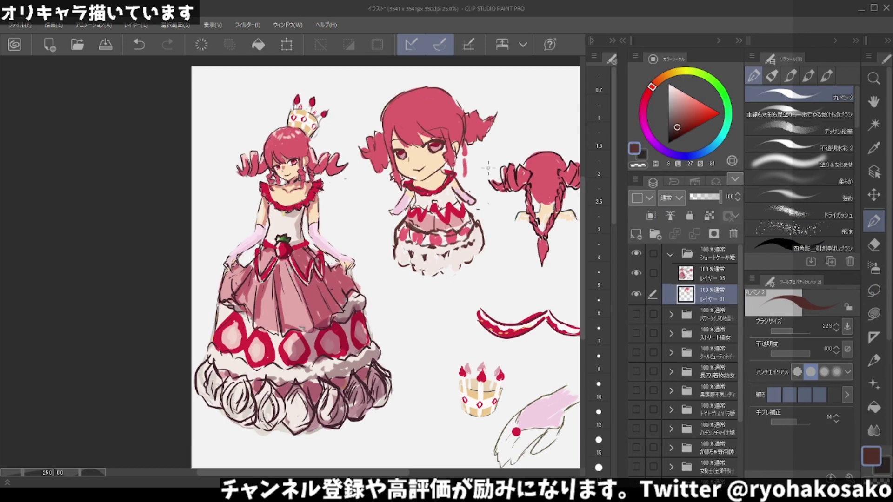
mouse_move(487, 169)
mouse_down()
mouse_move(345, 138)
mouse_move(365, 89)
mouse_up()
key(ctrl+z)
Lasso the chibi, move it slightly lower, and deselect.
click(874, 291)
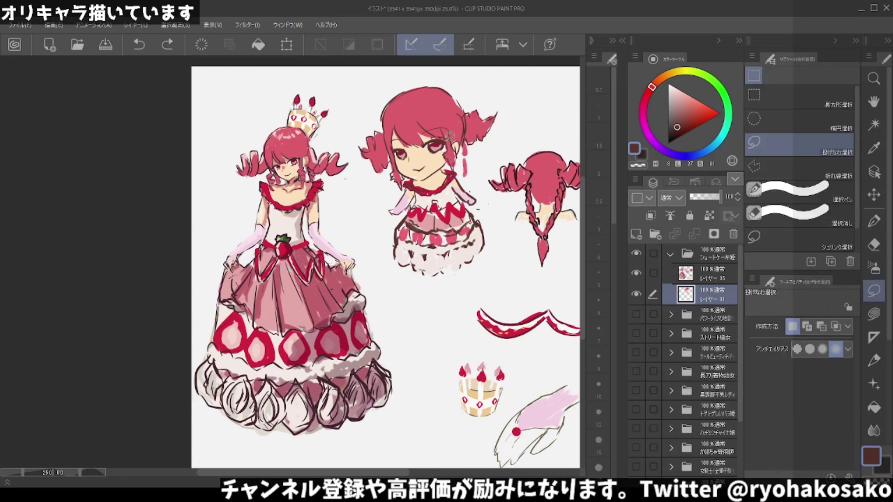
mouse_move(512, 100)
mouse_down()
mouse_move(369, 194)
mouse_move(521, 95)
mouse_up()
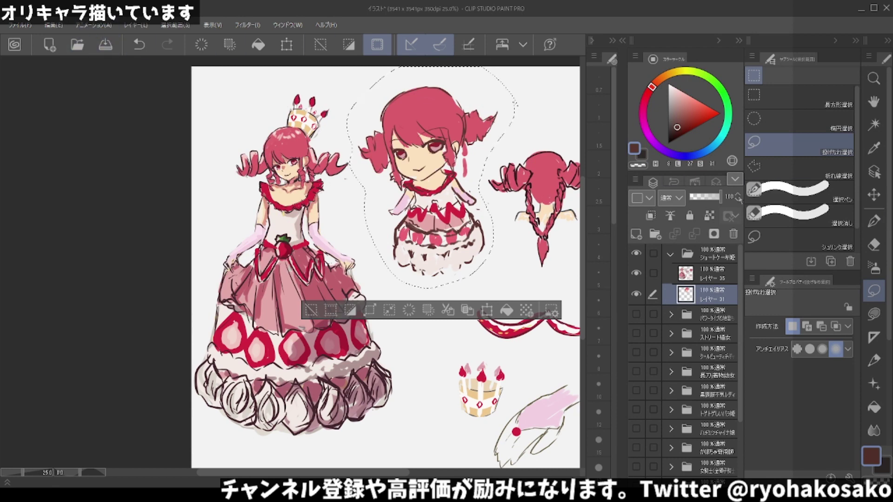
click(874, 195)
drag(434, 178, 432, 199)
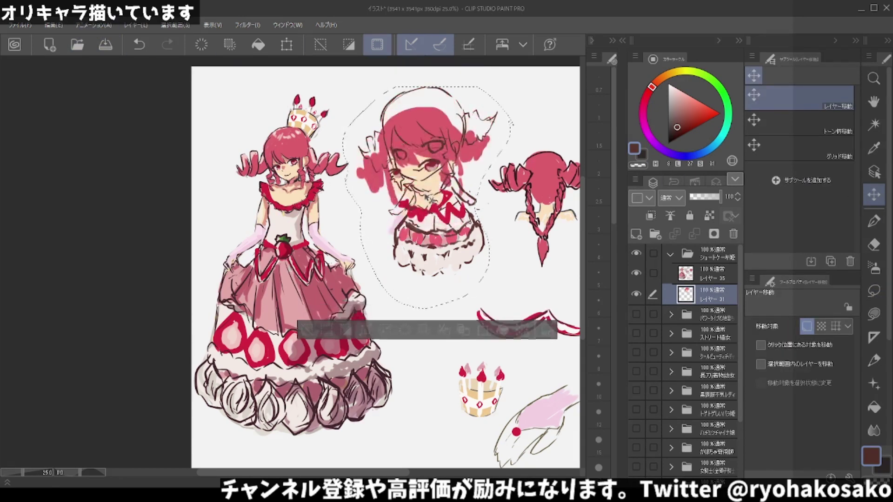
key(ctrl+z)
key(ctrl+z)
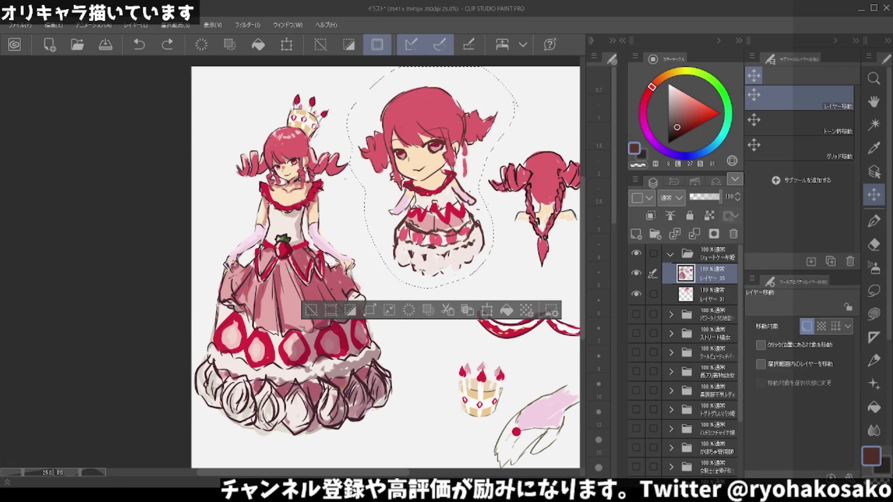
key(ctrl+y)
key(ctrl+y)
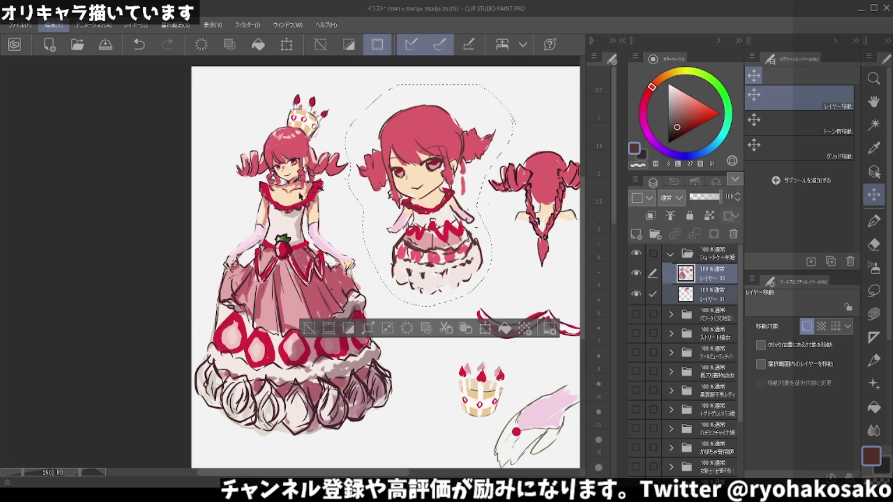
key(ctrl+d)
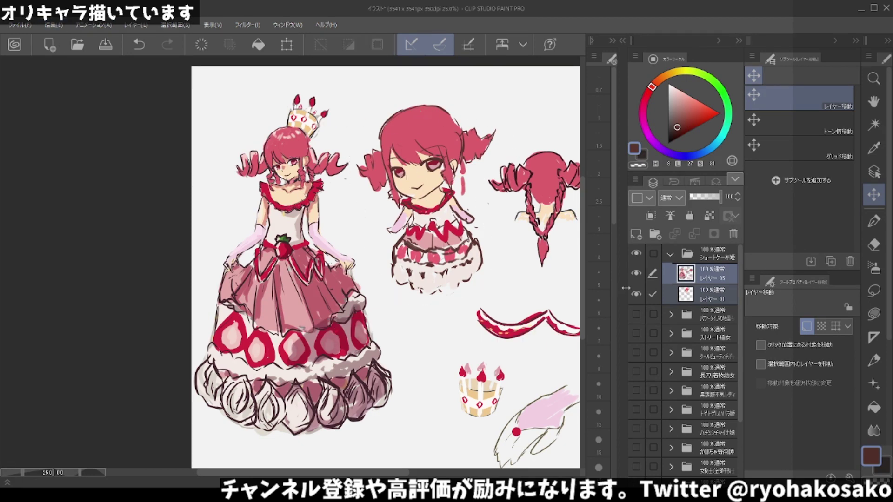
Merge the chibi's top layer into Layer 31 below it.
click(705, 295)
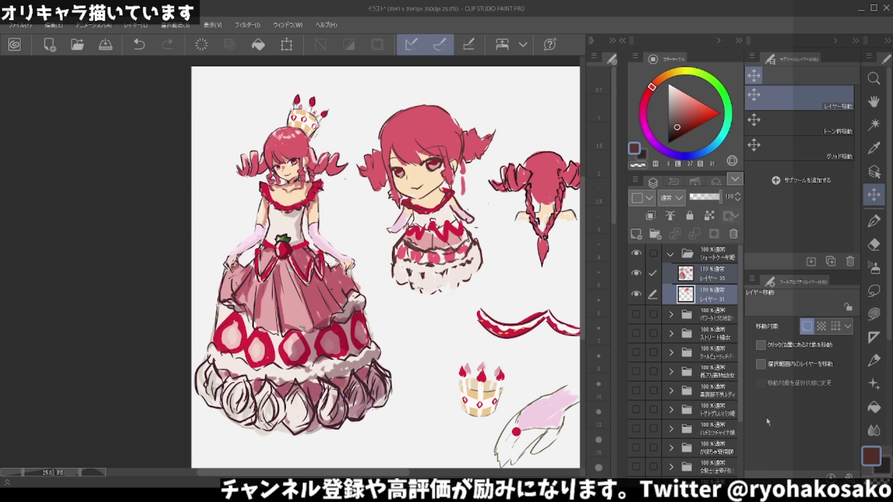
key(shift+alt+e)
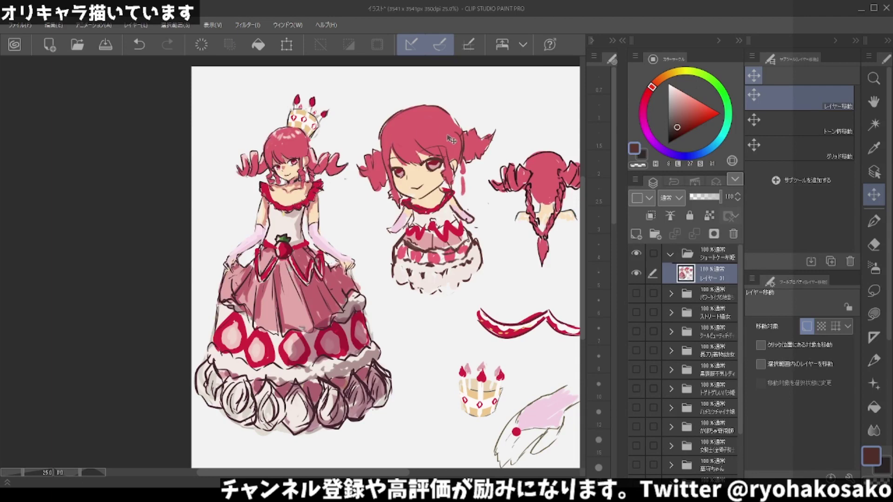
click(800, 148)
click(874, 222)
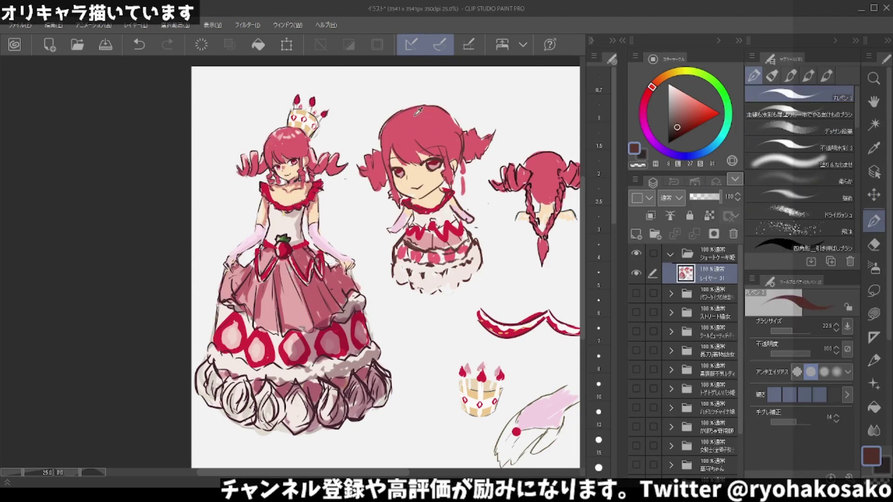
With a larger Round Pen 2, add pink strands to the chibi's right-side hair, then sample the crown's tan.
alt+click(448, 124)
drag(465, 167, 459, 205)
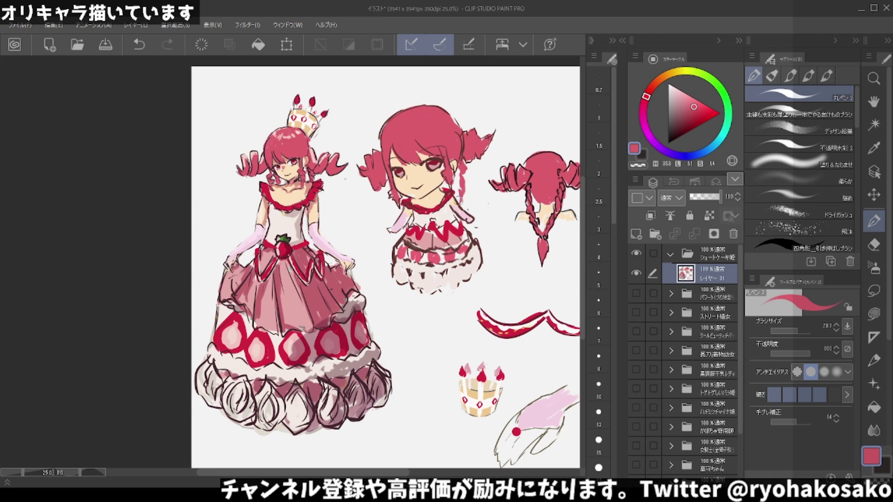
alt+click(395, 184)
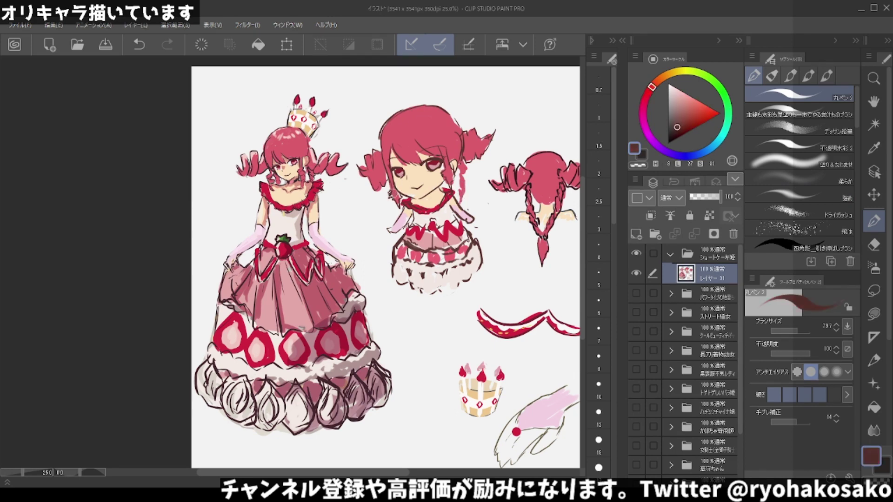
key(ctrl+z)
alt+click(393, 192)
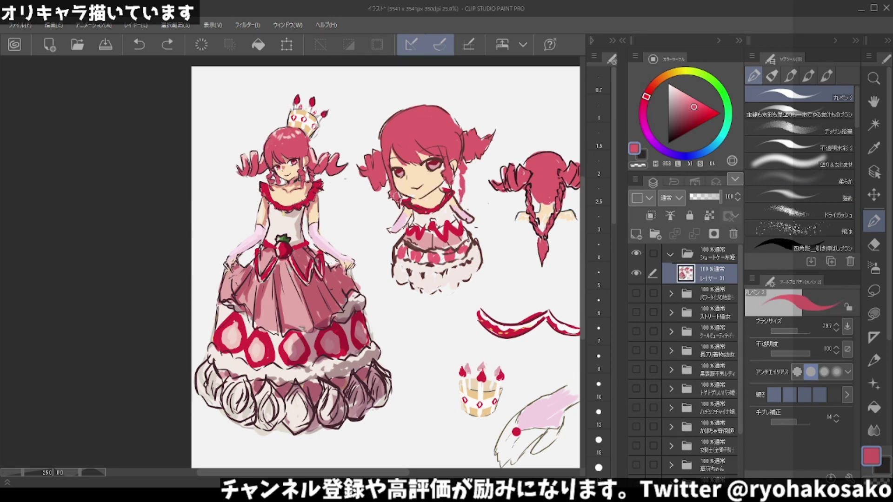
click(399, 193)
alt+click(309, 118)
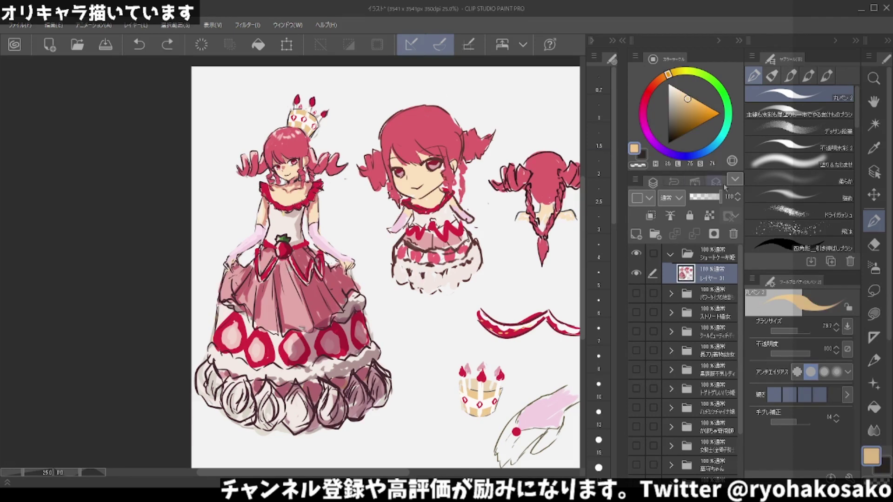
click(874, 290)
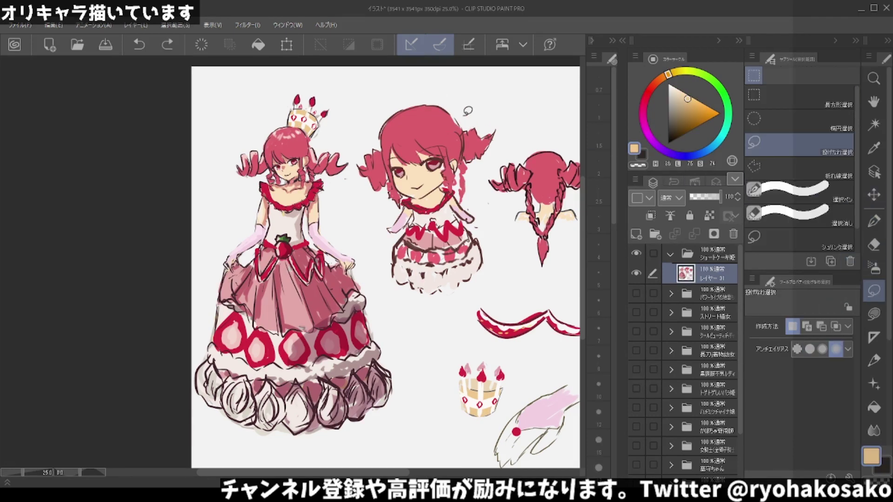
Scale the lassoed chibi to about 88% and nudge it into place beside the main figure.
mouse_move(503, 108)
mouse_down()
mouse_move(470, 299)
mouse_move(468, 78)
mouse_move(507, 99)
mouse_up()
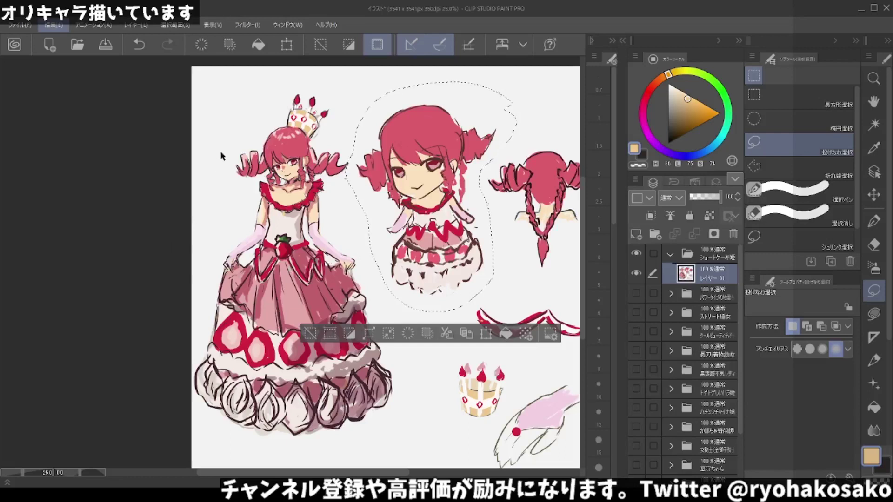
key(ctrl+t)
drag(430, 106, 431, 130)
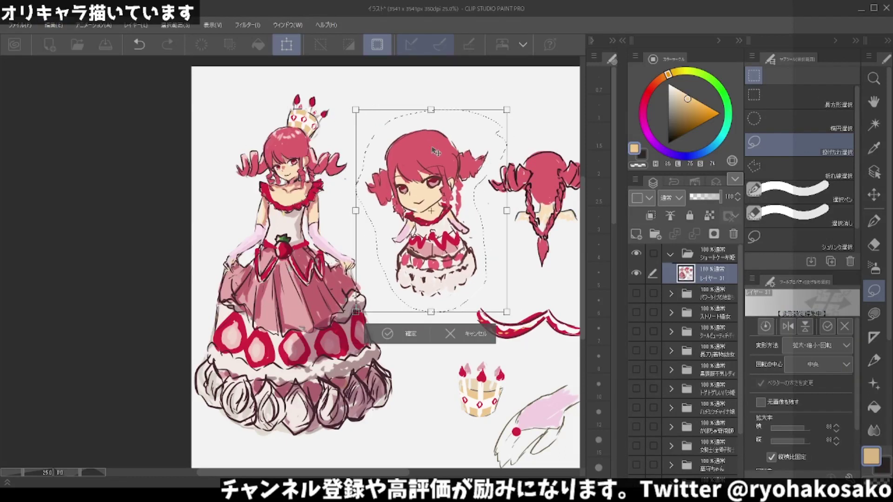
drag(395, 218, 392, 200)
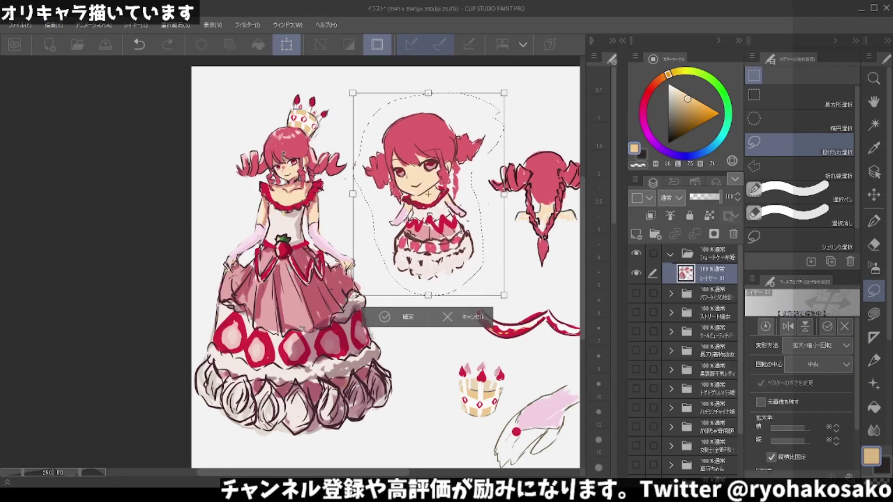
drag(428, 157, 427, 170)
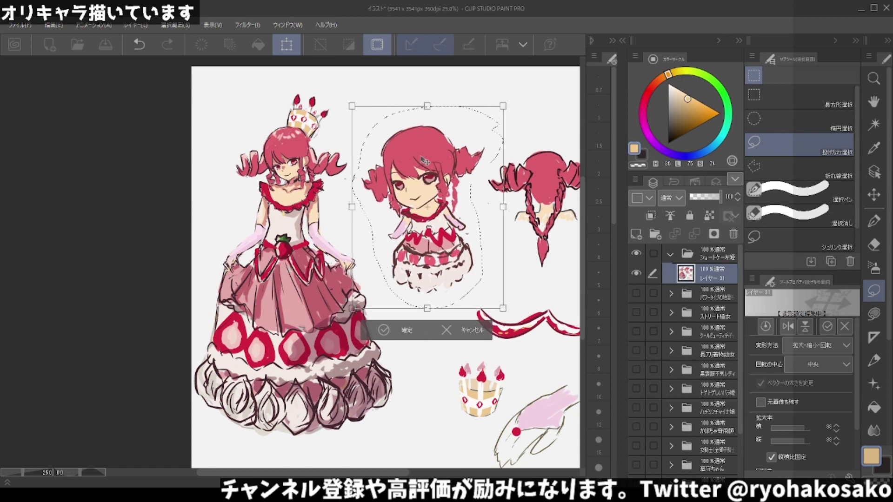
key(Return)
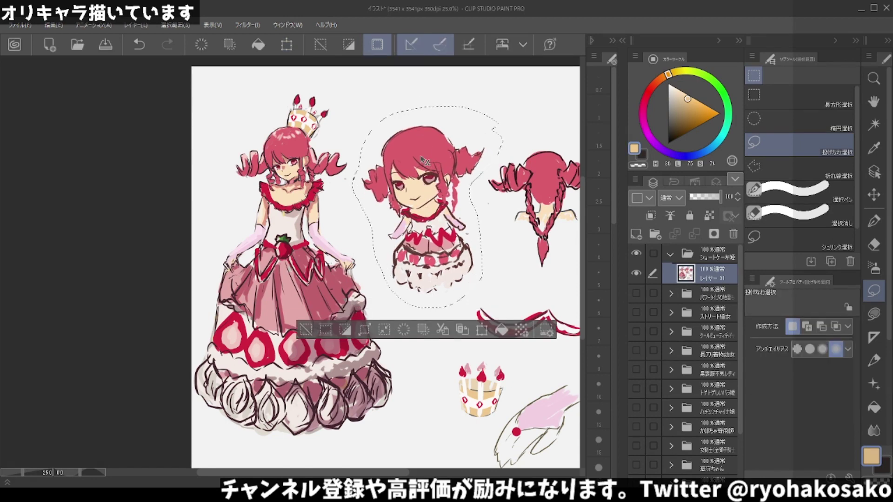
key(ctrl+d)
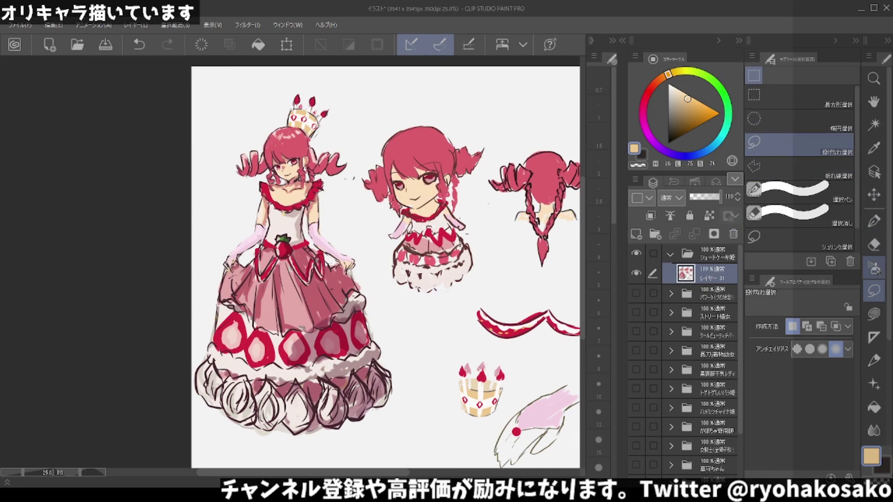
click(874, 227)
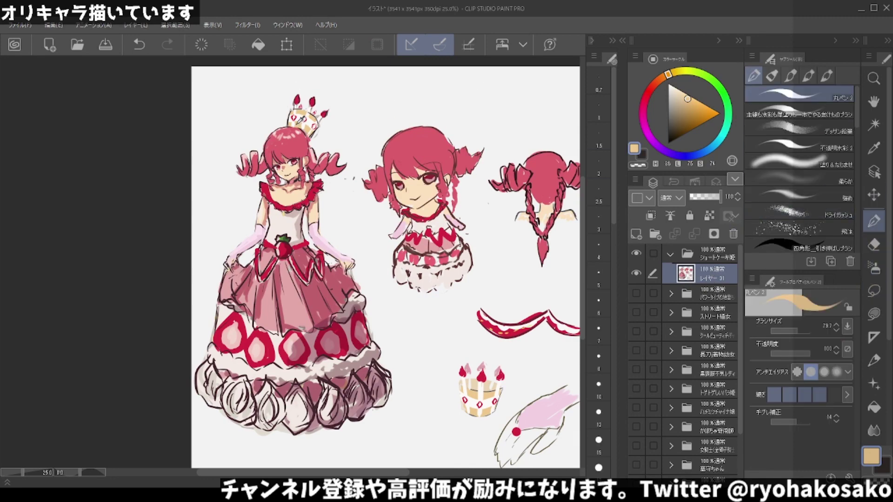
Reshape the tan mark atop the chibi's head and add white cream lines to it.
key(ctrl+z)
drag(422, 124, 454, 119)
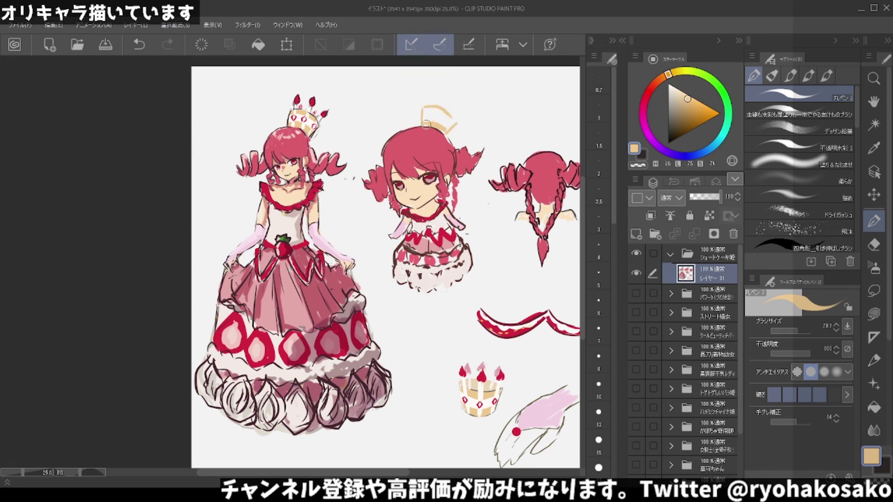
mouse_move(440, 129)
mouse_down()
mouse_move(451, 122)
mouse_move(431, 113)
mouse_move(441, 120)
mouse_up()
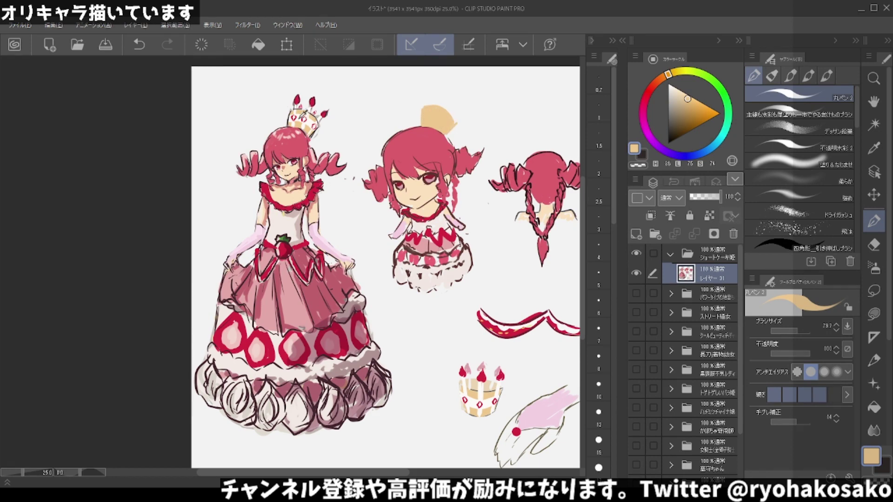
alt+click(303, 115)
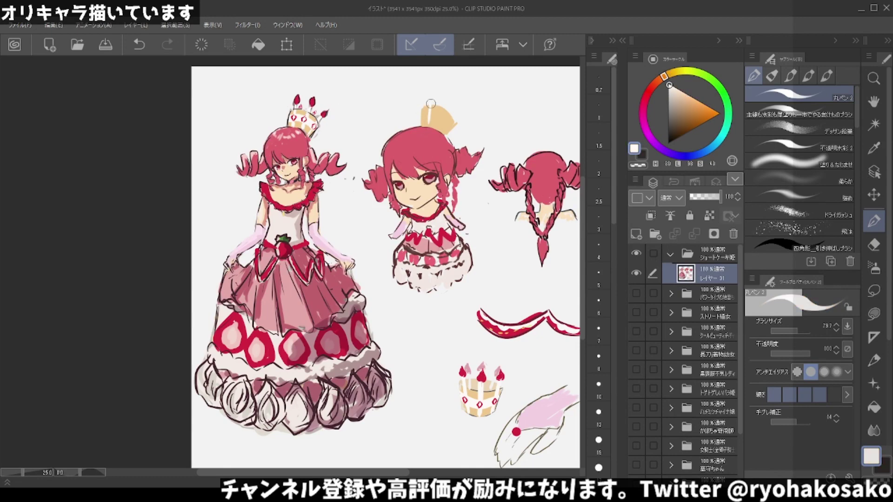
mouse_move(431, 104)
mouse_down()
mouse_move(429, 123)
mouse_move(446, 125)
mouse_up()
Dot the chibi's crown with pure red using a smaller brush.
click(653, 85)
click(704, 108)
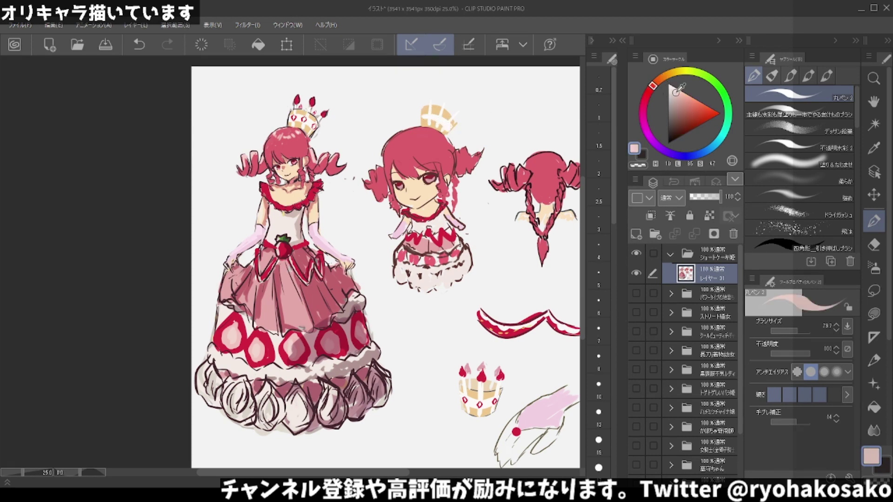
click(648, 94)
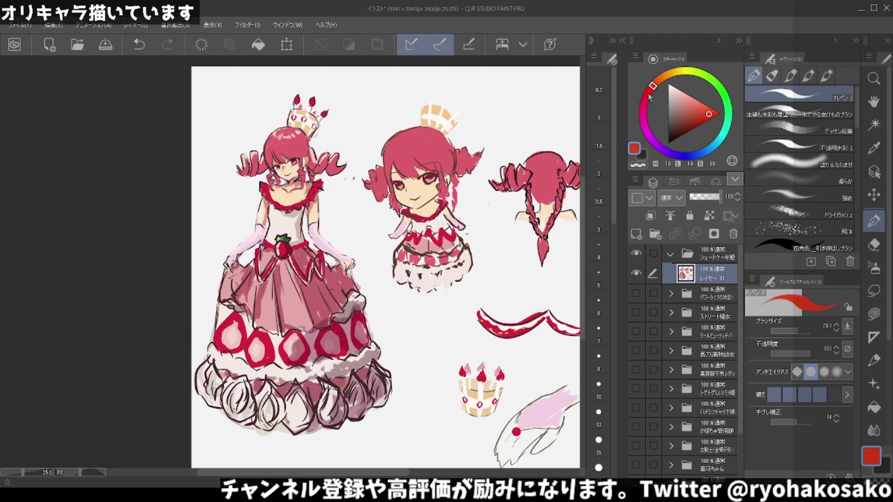
click(709, 114)
key(bracketleft)
click(426, 117)
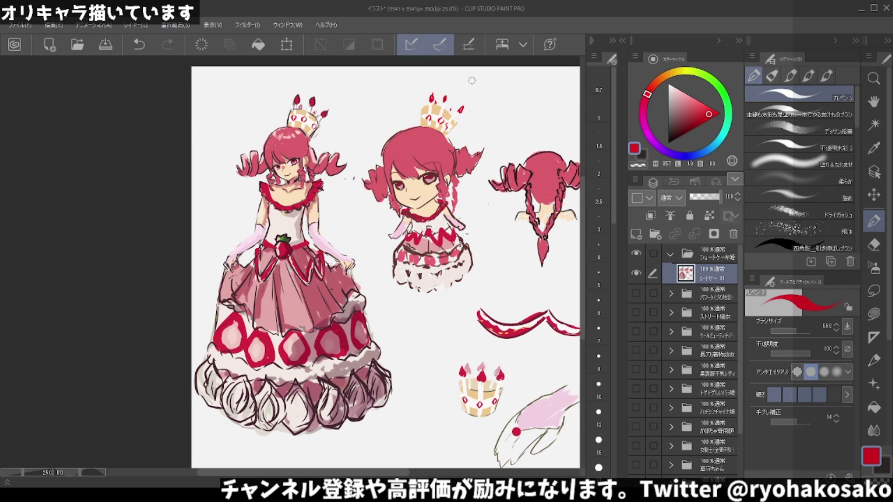
Redraw a light pink stroke near the chibi's eye, then sample red and beige colours.
scroll(472, 81, down, 2)
scroll(464, 152, up, 2)
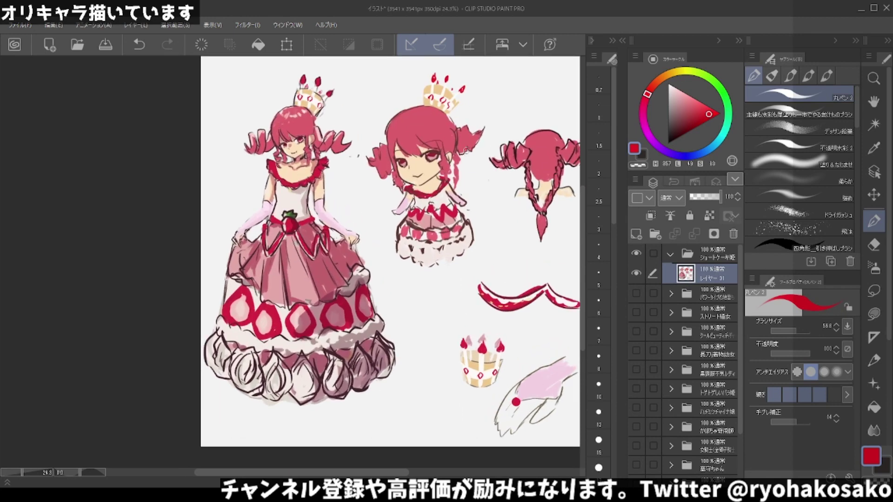
scroll(467, 147, up, 2)
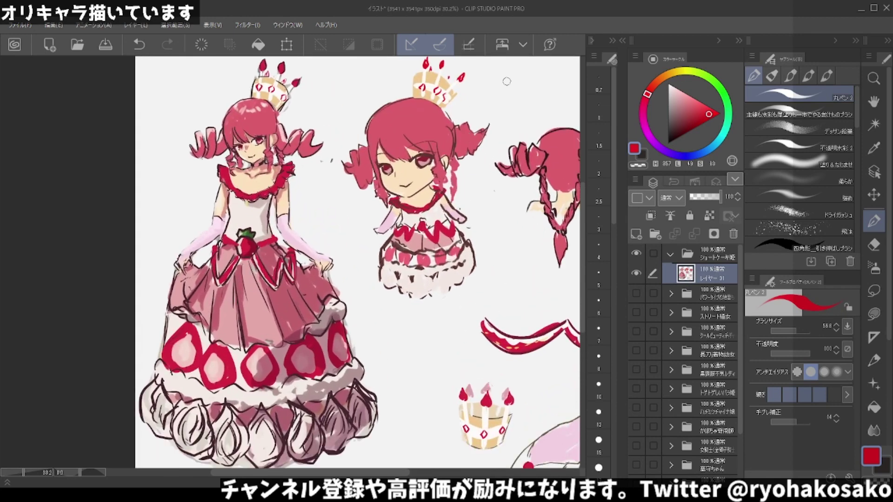
click(673, 87)
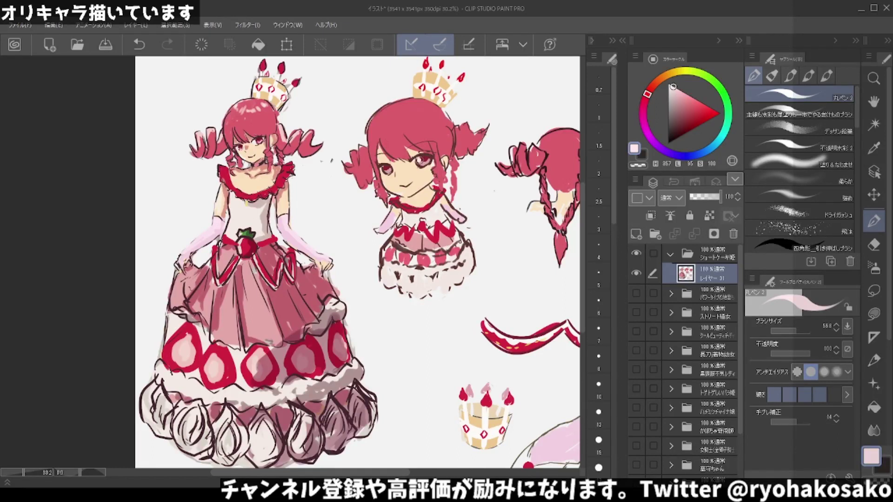
key(ctrl+z)
drag(421, 159, 403, 155)
scroll(401, 151, down, 2)
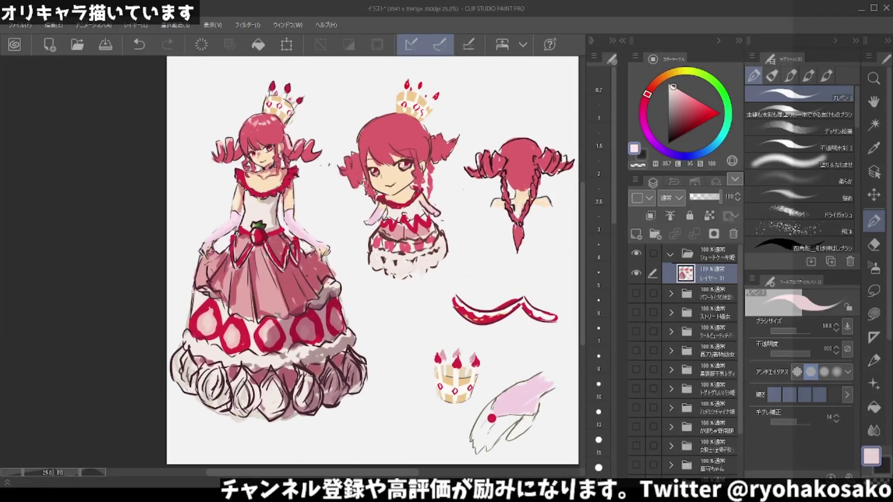
alt+click(421, 187)
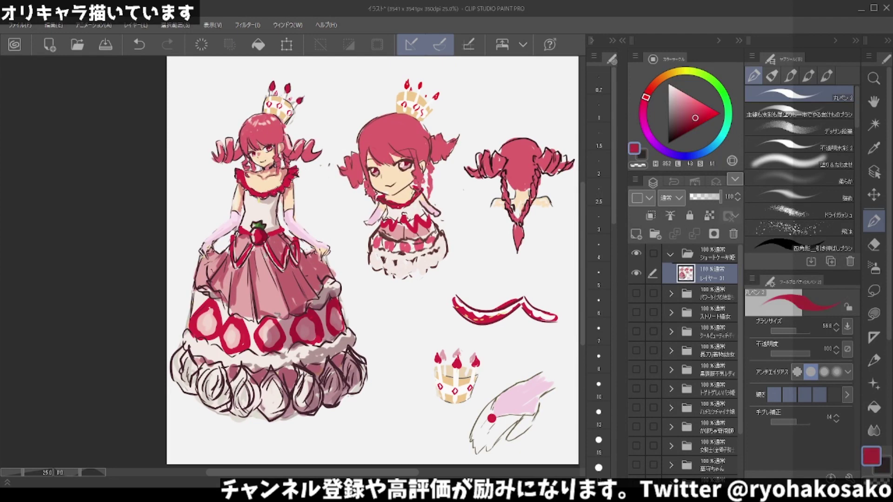
alt+click(420, 188)
alt+click(400, 195)
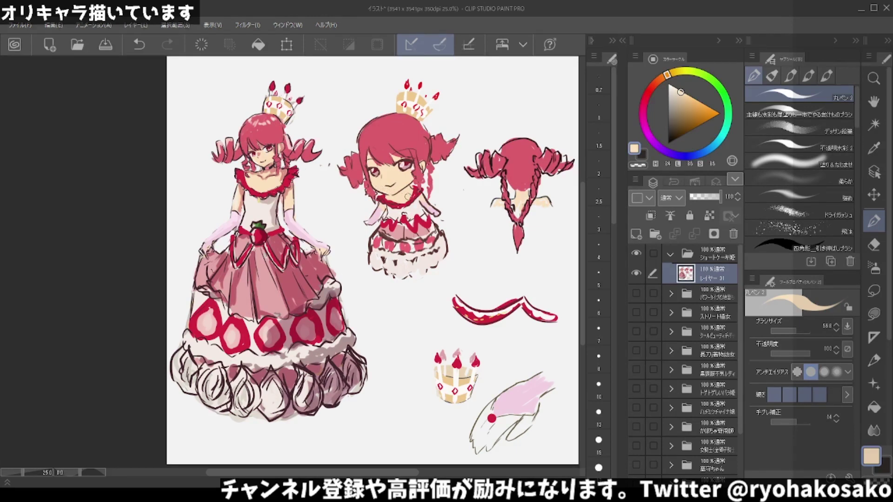
scroll(365, 166, down, 1)
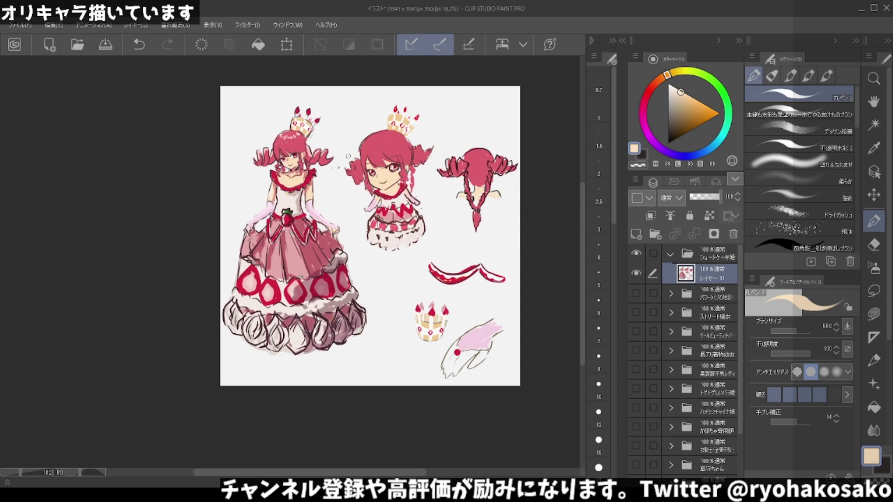
Squash the lassoed chibi vertically with Ctrl+T and commit the transform.
click(874, 290)
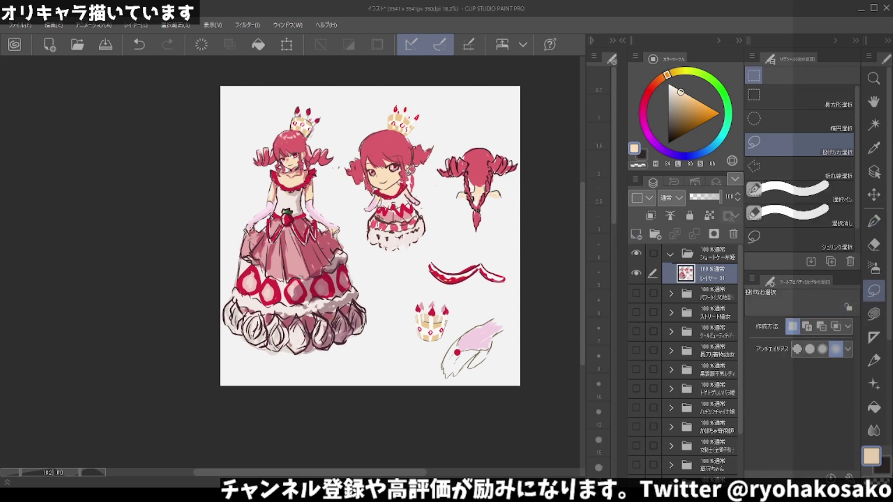
mouse_move(440, 186)
mouse_down()
mouse_move(338, 138)
mouse_move(446, 193)
mouse_up()
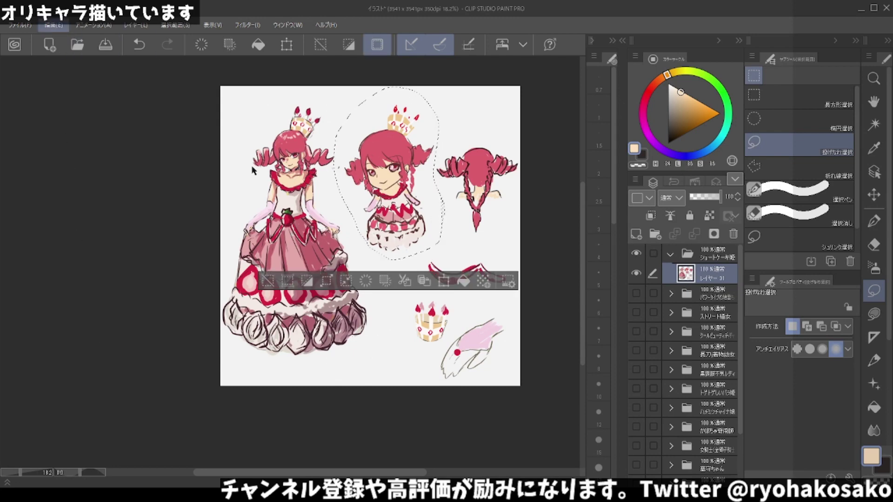
key(ctrl+t)
drag(390, 259, 389, 236)
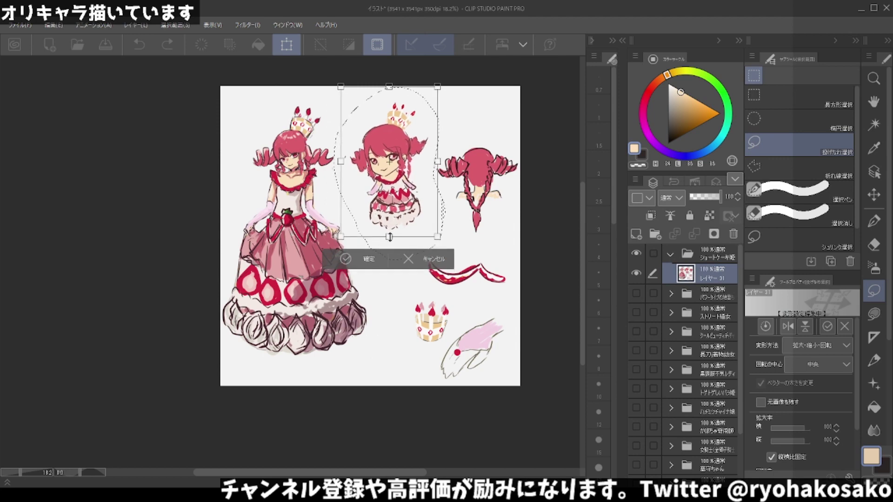
click(378, 265)
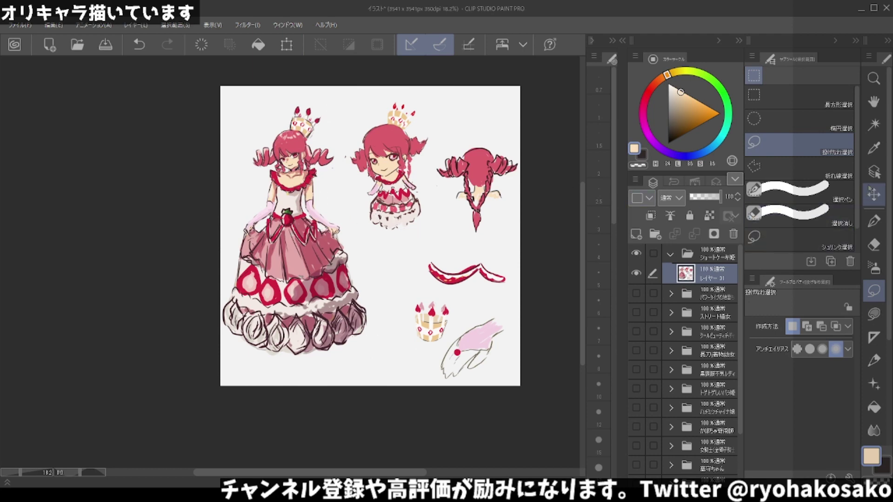
click(873, 223)
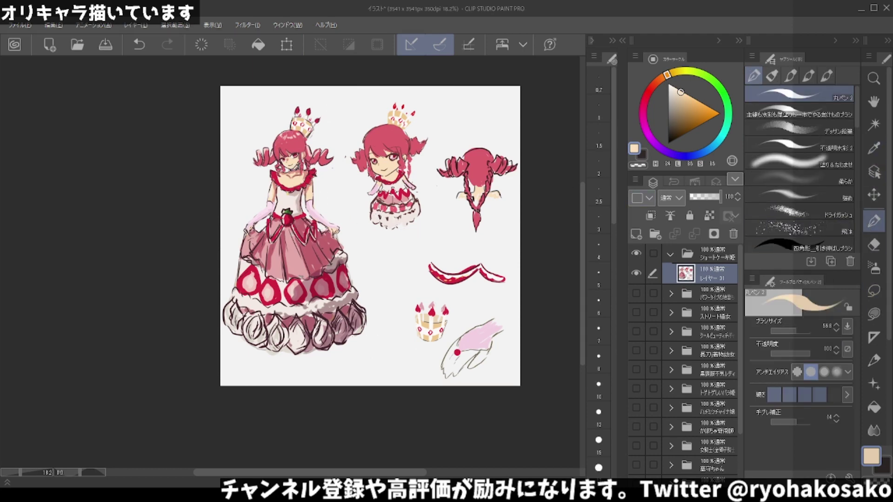
Dab peach and salmon swatches beside the red dot, discarding a bright red attempt.
alt+click(296, 150)
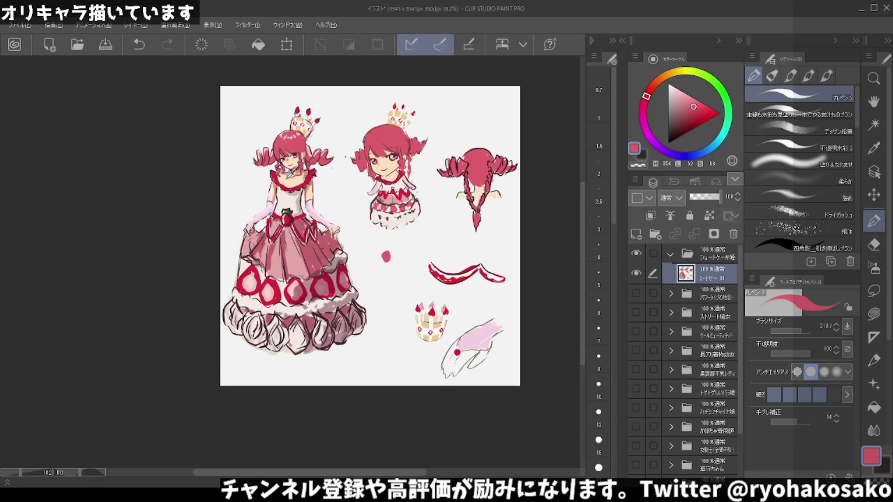
alt+click(285, 178)
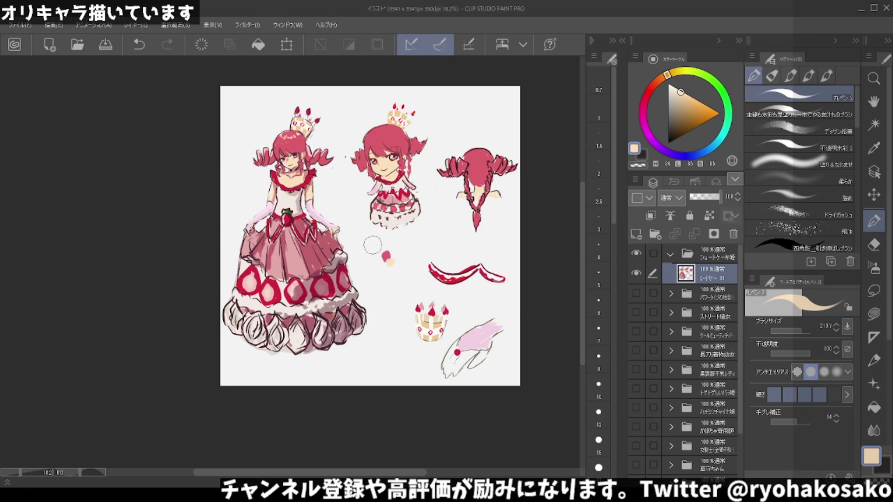
drag(392, 264, 398, 266)
alt+click(318, 177)
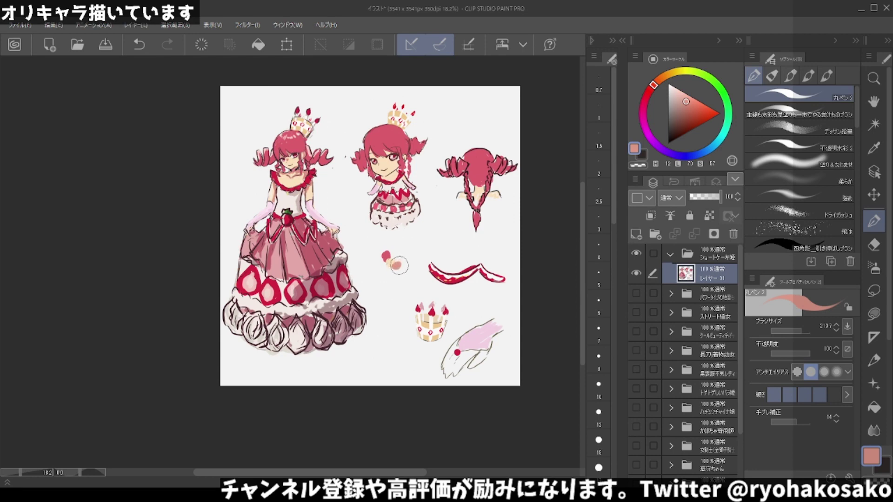
alt+click(314, 168)
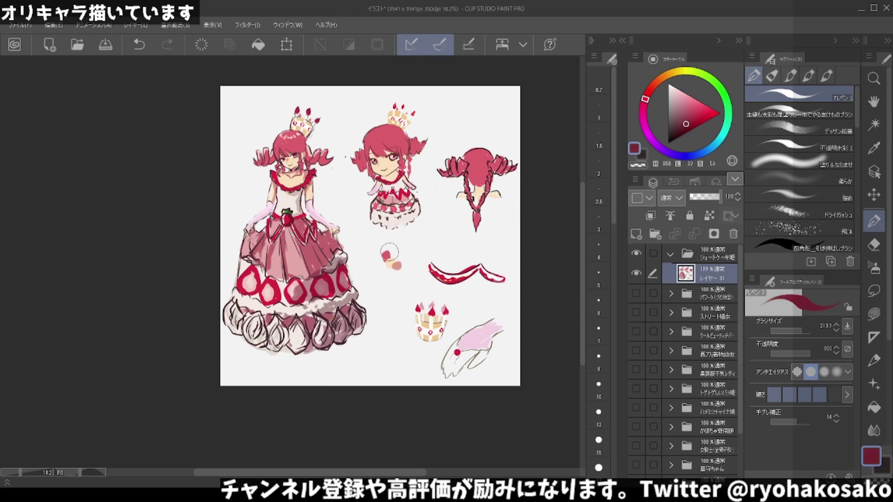
key(ctrl+z)
alt+click(315, 172)
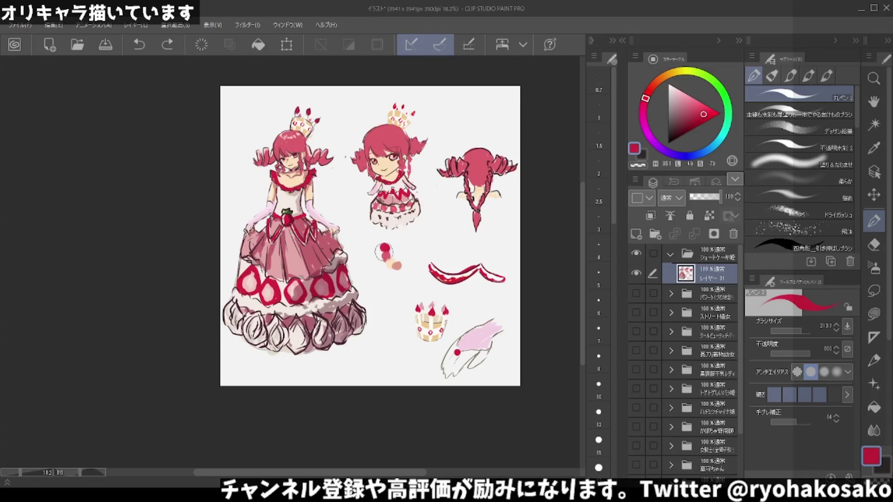
drag(384, 246, 385, 252)
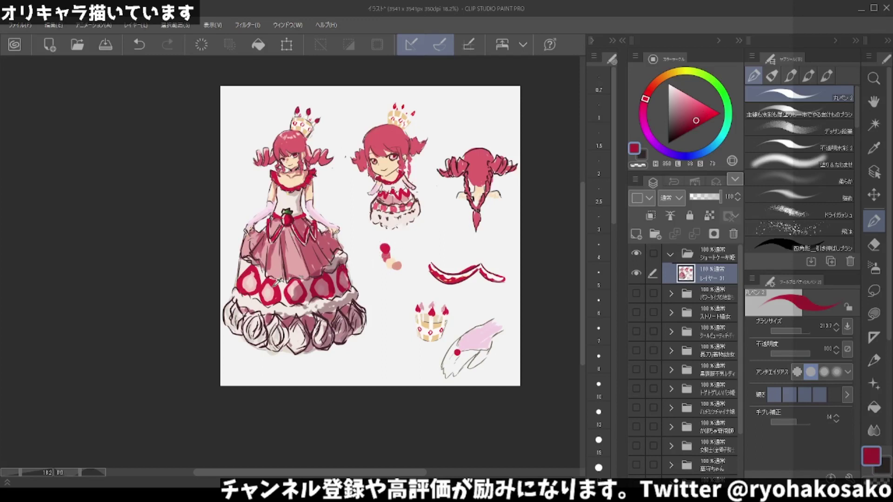
key(ctrl+z)
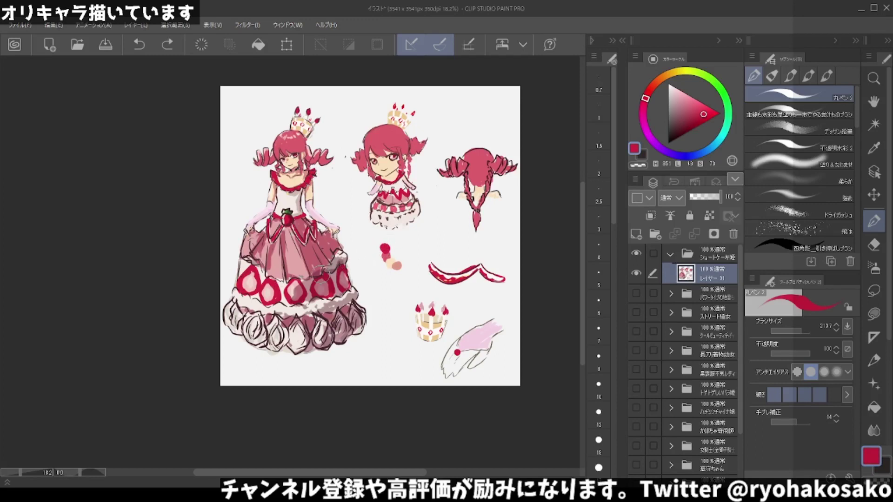
Add light pink and near-white pink dabs to the palette swatches.
alt+click(277, 289)
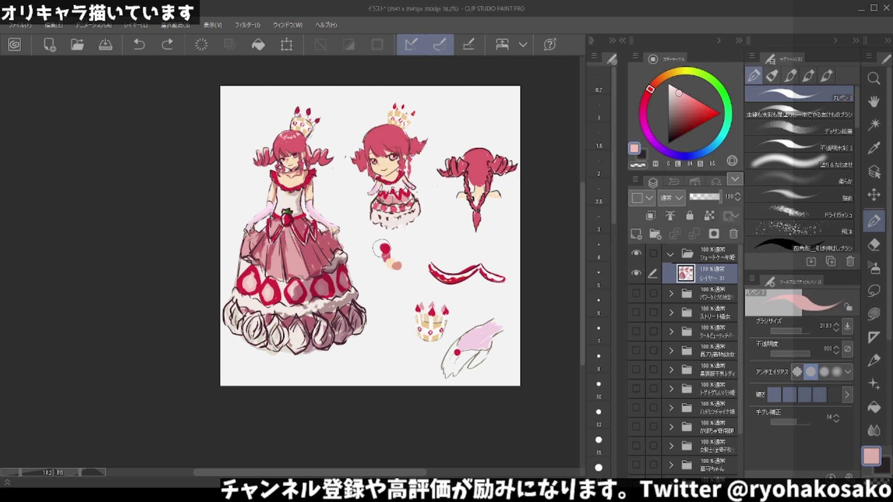
click(374, 249)
alt+click(277, 288)
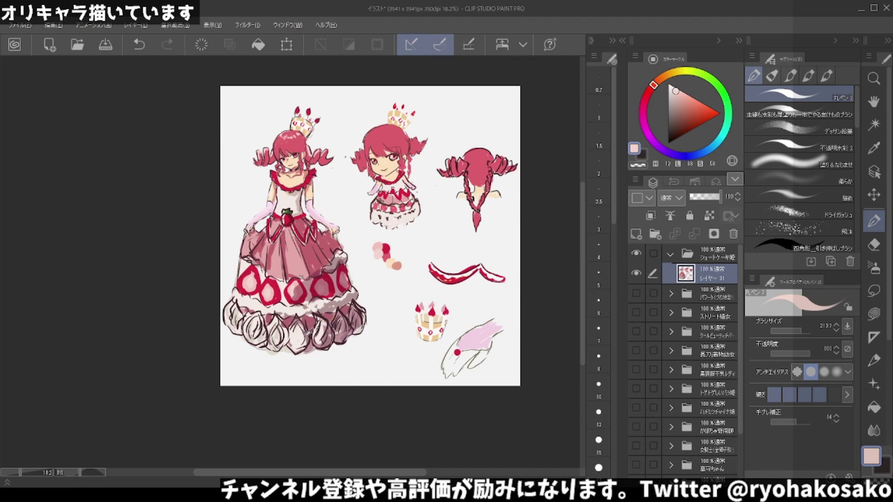
alt+click(365, 291)
key(ctrl+z)
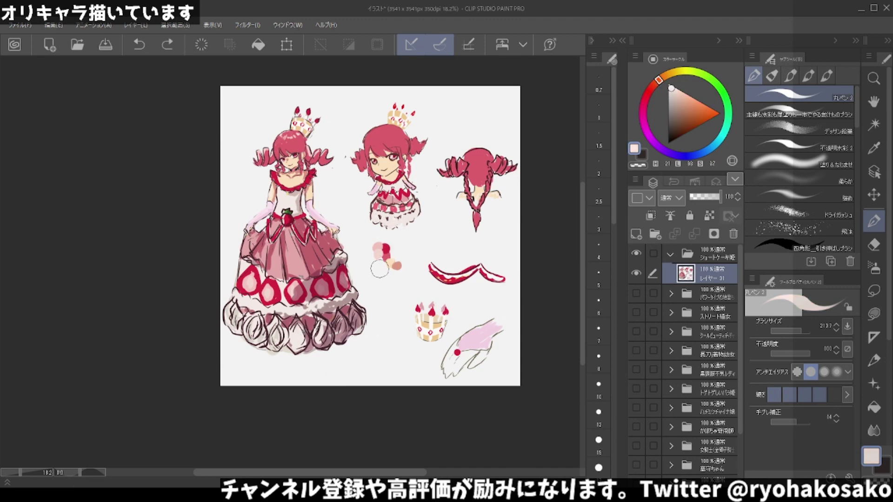
click(377, 266)
alt+click(270, 317)
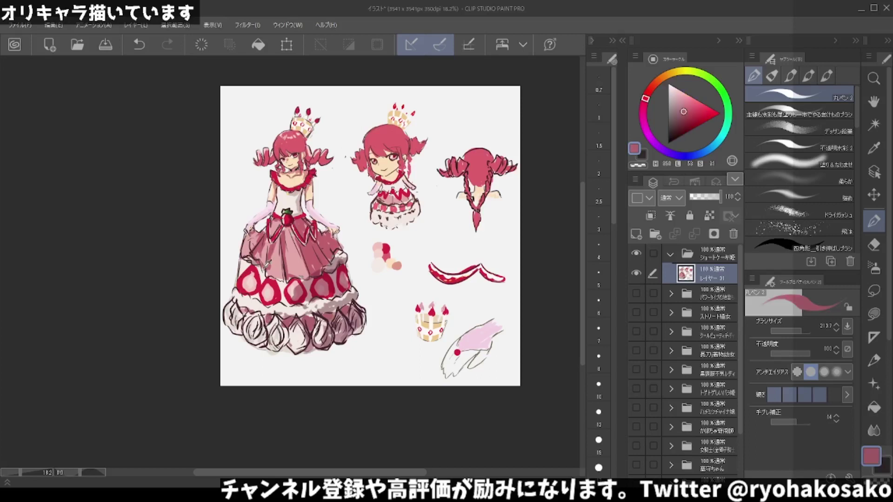
alt+click(285, 261)
click(381, 270)
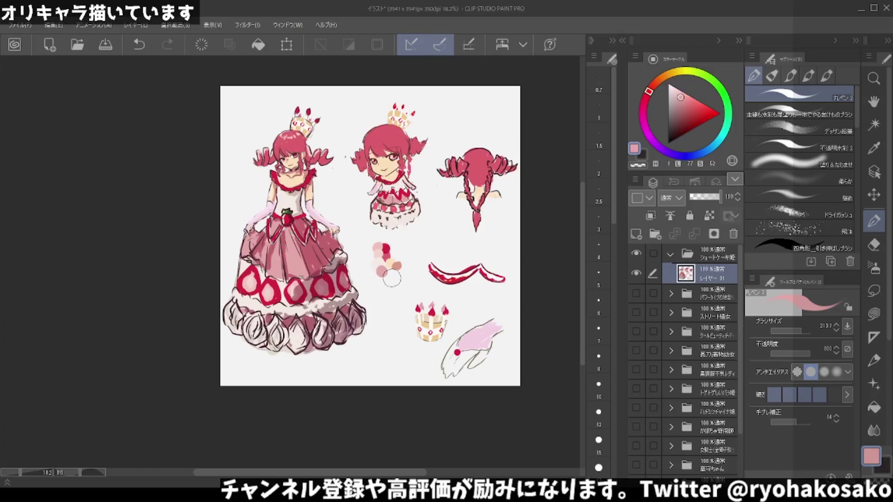
key(ctrl+z)
Add deeper-pink and light pink dabs among the palette swatches.
alt+click(278, 244)
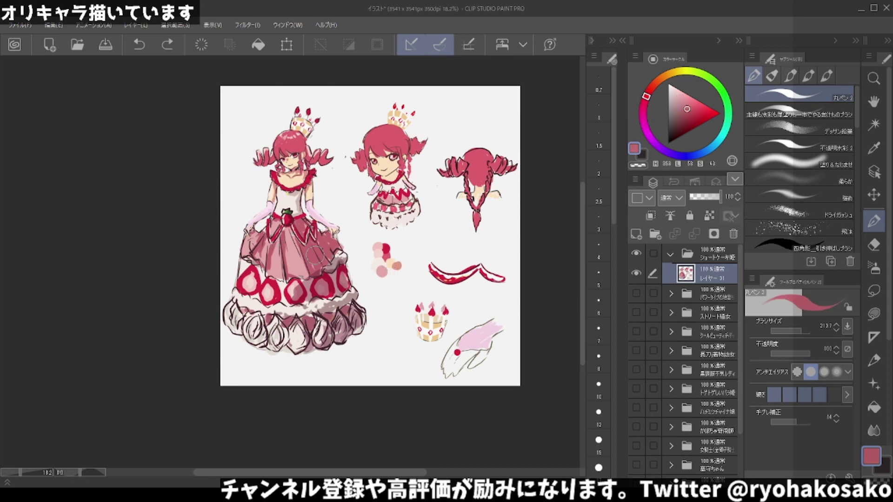
click(388, 273)
alt+click(289, 213)
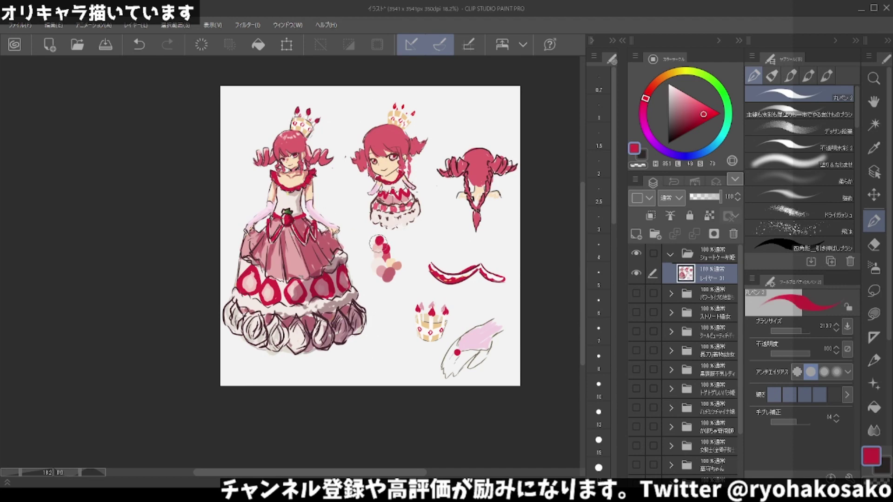
key(ctrl+z)
alt+click(276, 212)
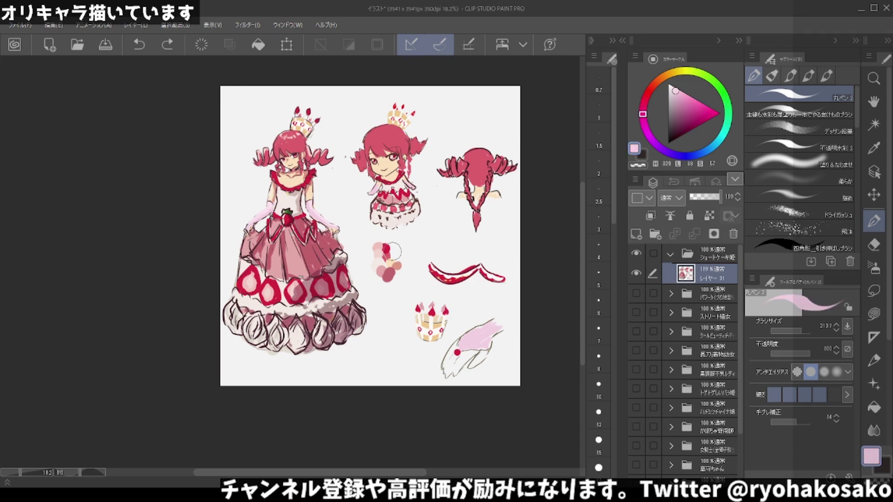
drag(393, 247, 396, 250)
Lighten the main figure's crown with pale pink and add tan and crimson swatch dabs.
alt+click(275, 200)
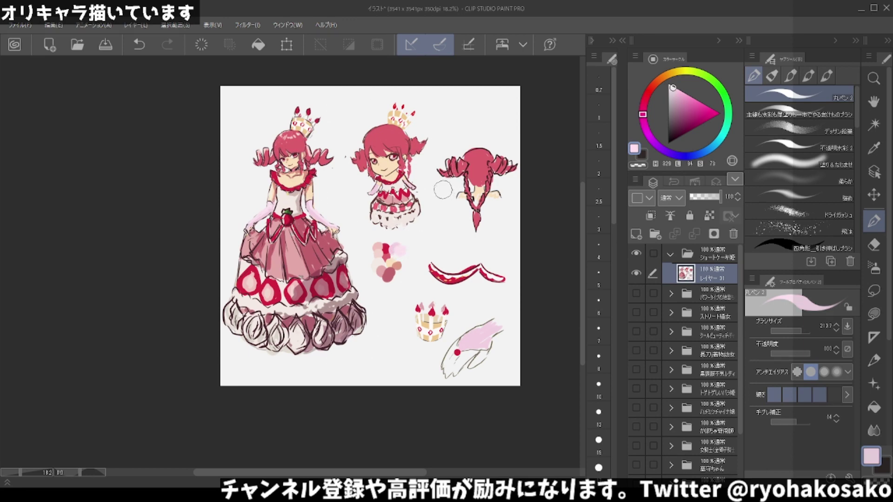
drag(289, 120, 308, 123)
alt+click(303, 125)
drag(367, 242, 375, 248)
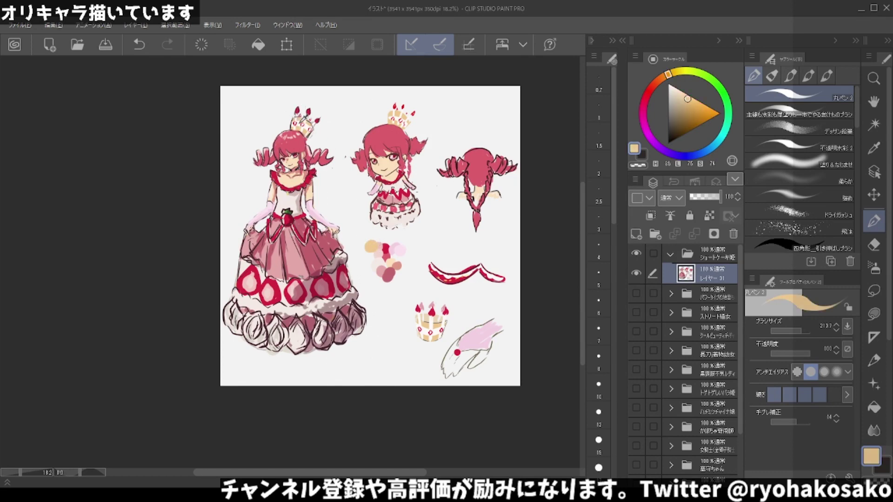
alt+click(303, 120)
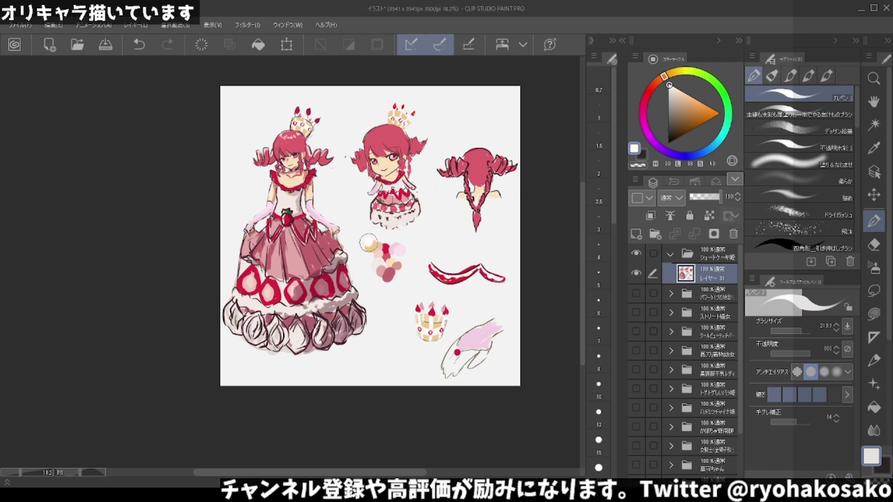
alt+click(313, 110)
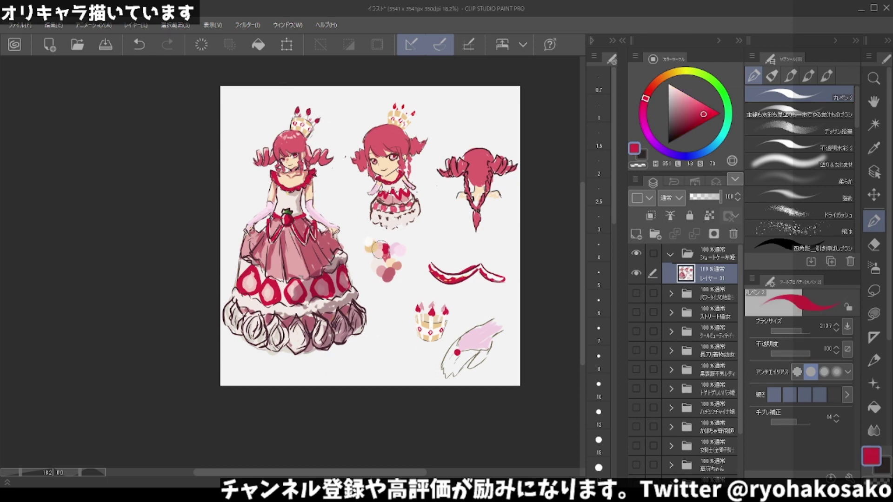
key(ctrl+z)
drag(386, 241, 386, 257)
scroll(303, 239, down, 2)
scroll(384, 240, up, 1)
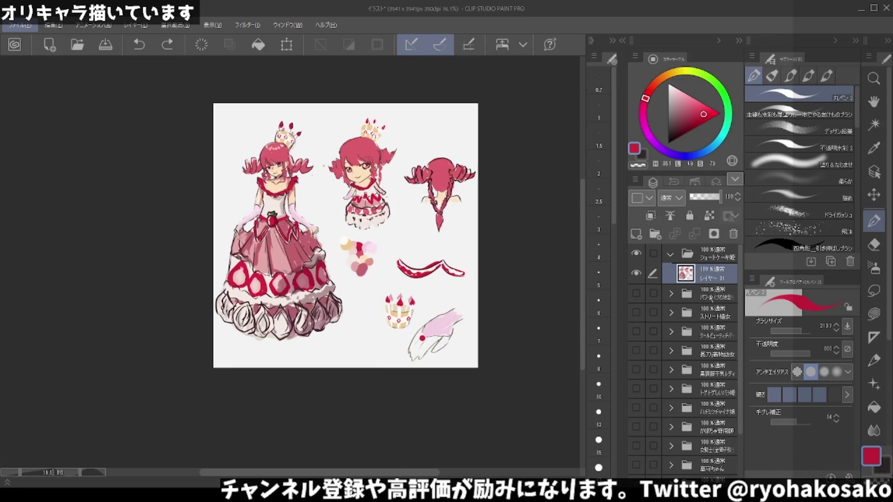
Create a new shadow layer and test a light grey airbrush shadow under the hem.
click(637, 234)
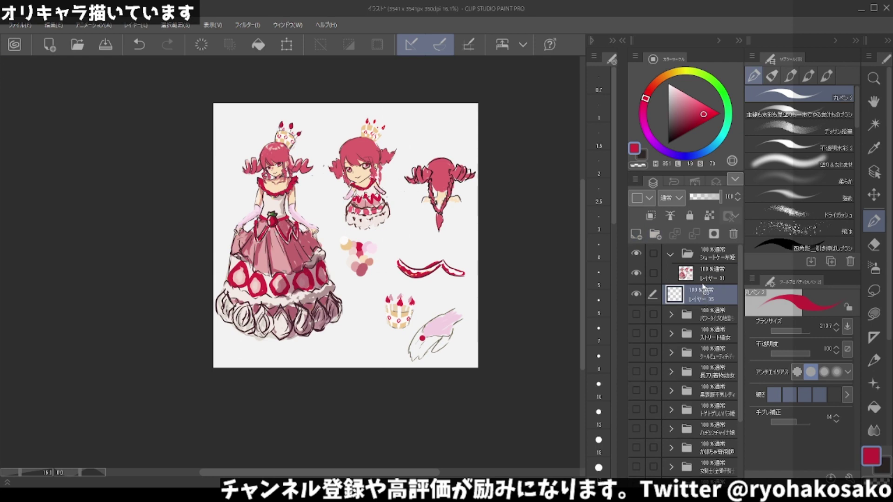
drag(704, 288, 708, 283)
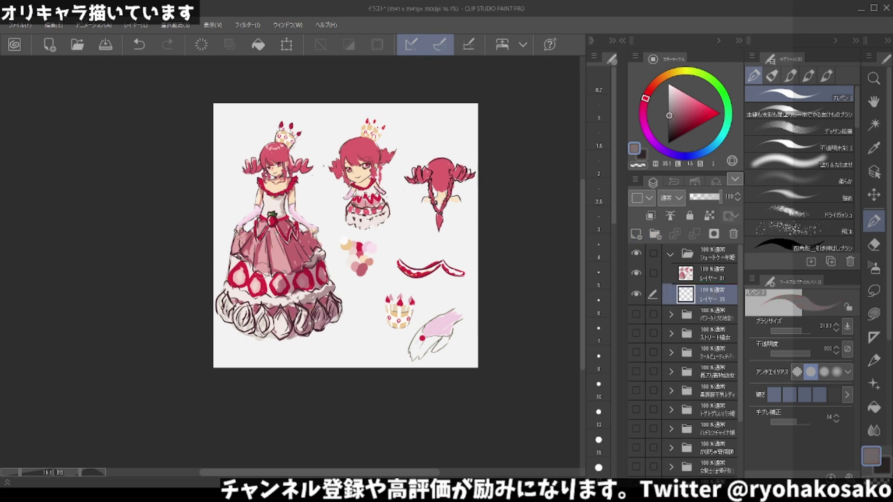
drag(252, 325, 239, 336)
key(ctrl+z)
click(669, 98)
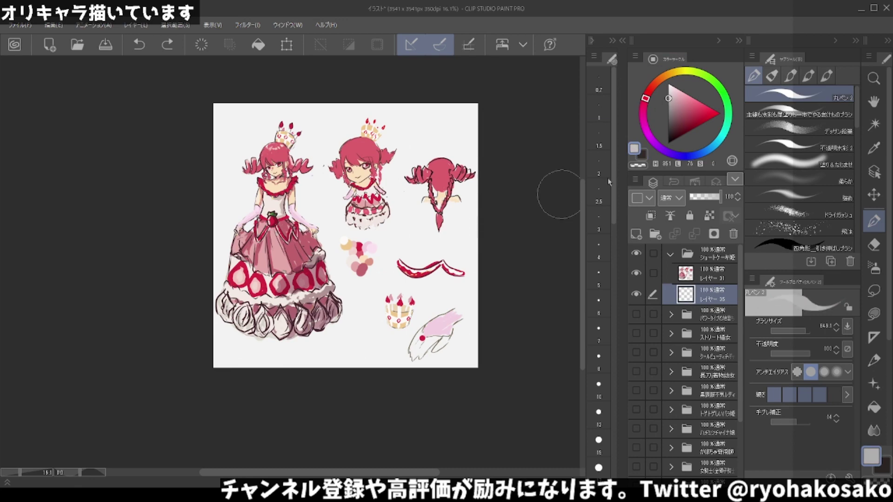
click(781, 185)
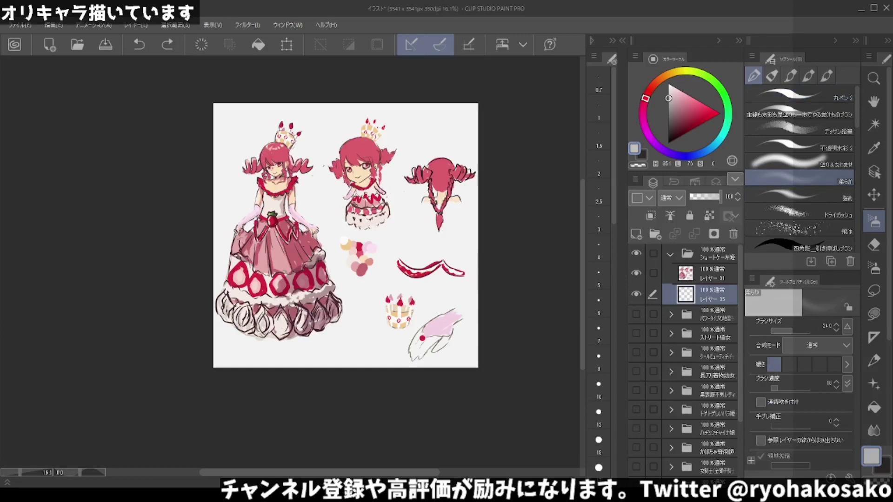
drag(287, 338, 300, 340)
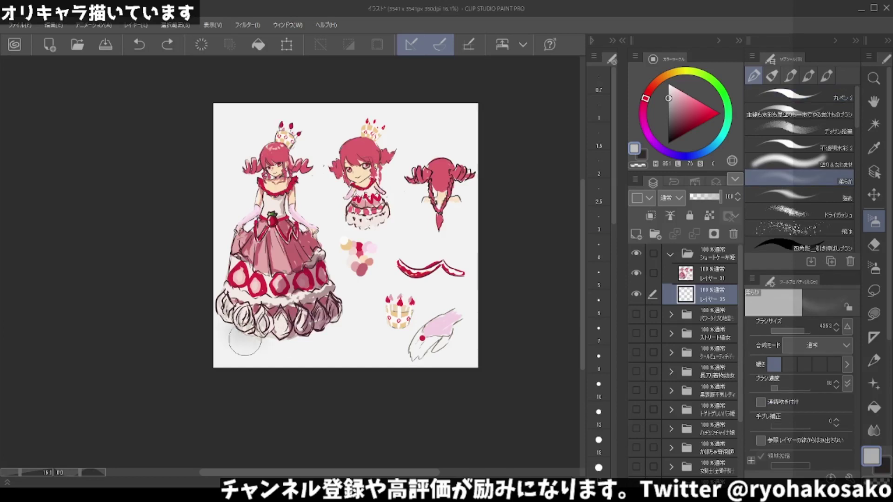
key(ctrl+z)
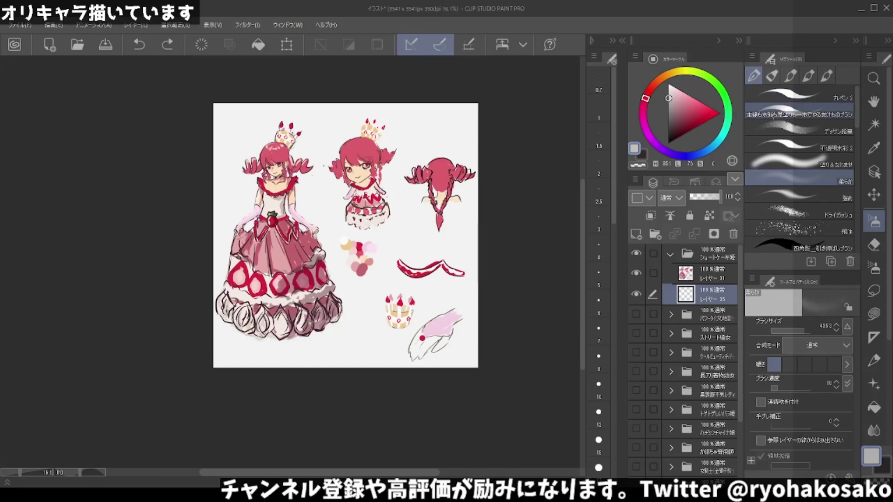
Try watercolour and blend brushes on the lower skirt frills, undoing the last stroke.
click(796, 111)
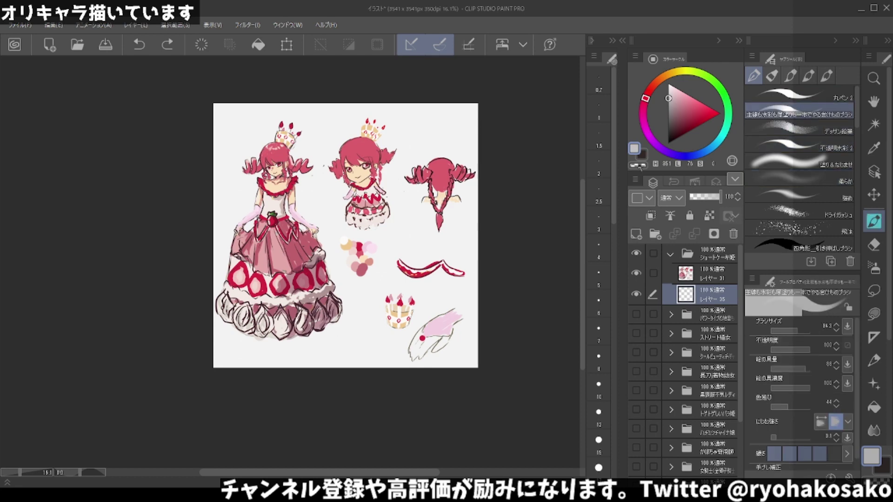
mouse_move(286, 316)
mouse_down()
mouse_move(227, 321)
mouse_move(254, 333)
mouse_move(321, 330)
mouse_move(279, 339)
mouse_move(326, 326)
mouse_up()
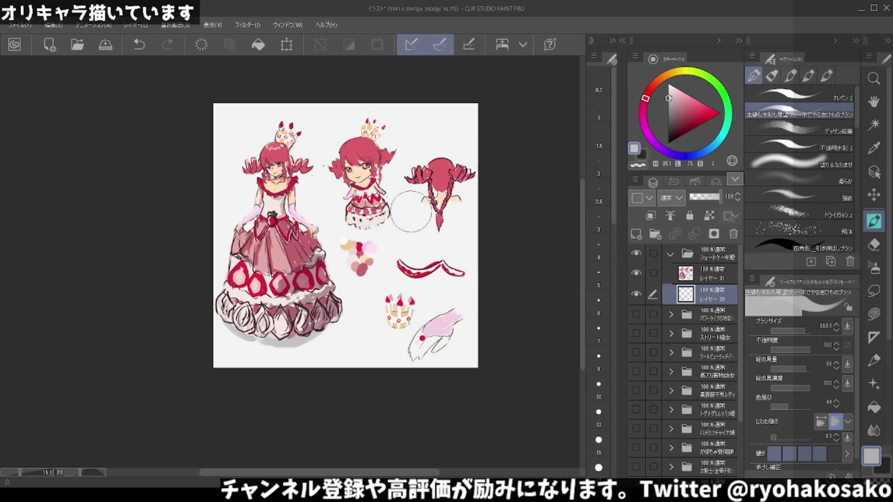
scroll(427, 187, up, 1)
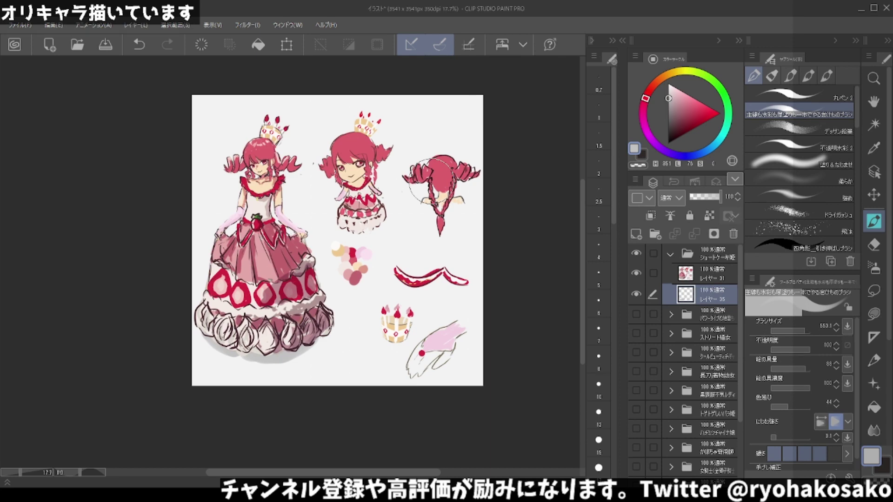
click(798, 161)
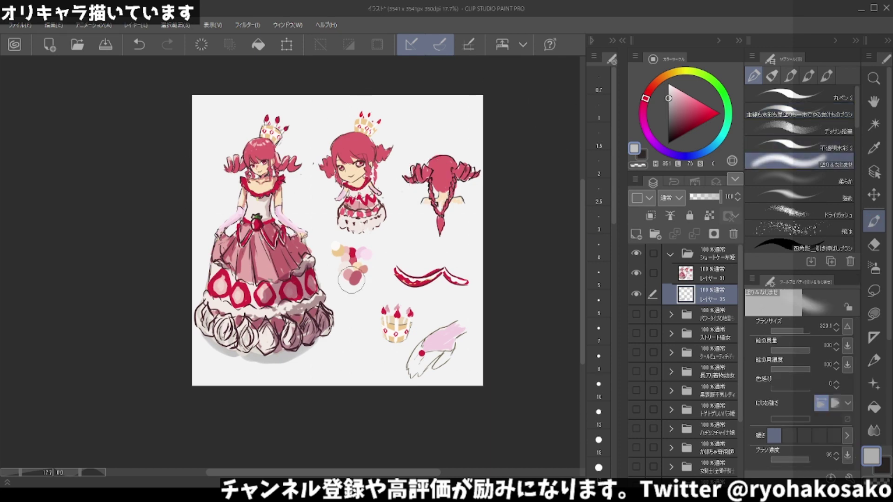
mouse_move(228, 349)
mouse_down()
mouse_move(307, 346)
mouse_move(247, 358)
mouse_up()
drag(325, 303, 321, 359)
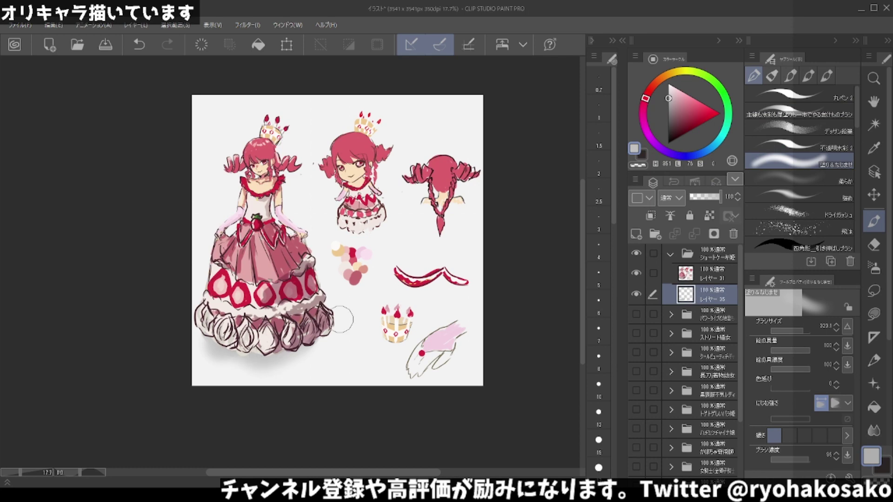
alt+click(321, 358)
key(ctrl+z)
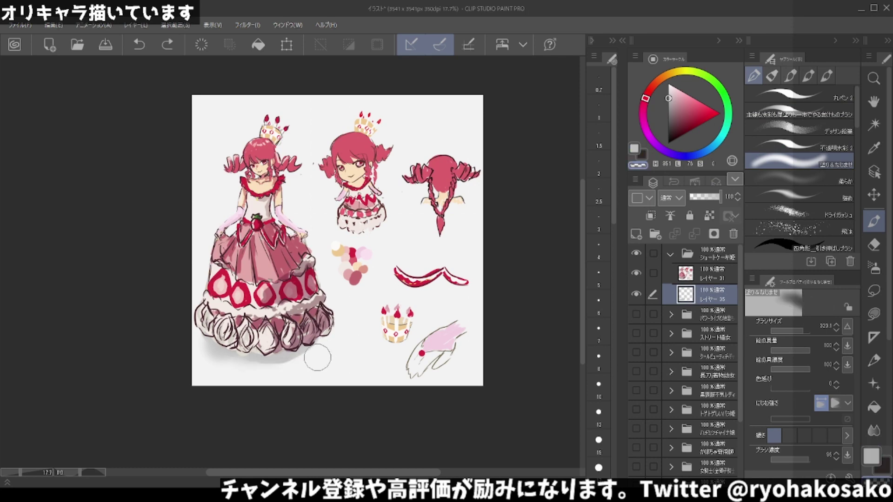
Paint a light grey shadow beneath the skirt ruffles with the pen brush.
alt+click(289, 356)
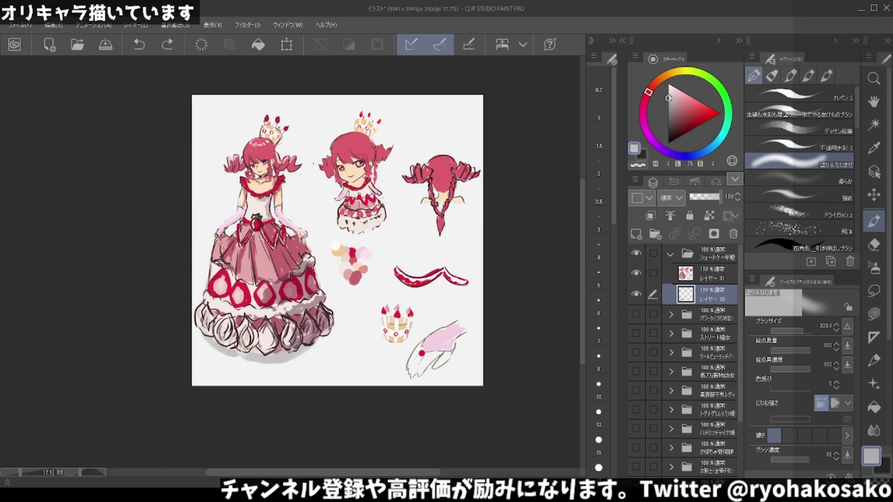
click(800, 95)
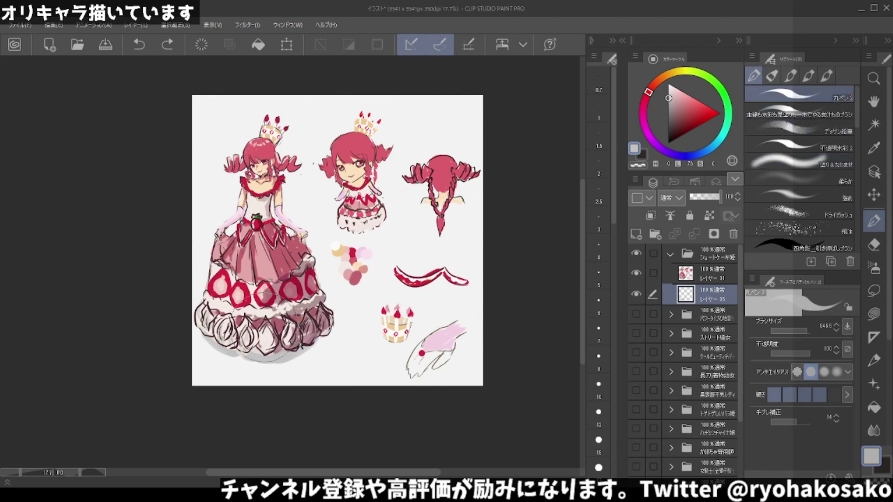
drag(302, 344, 233, 344)
key(c)
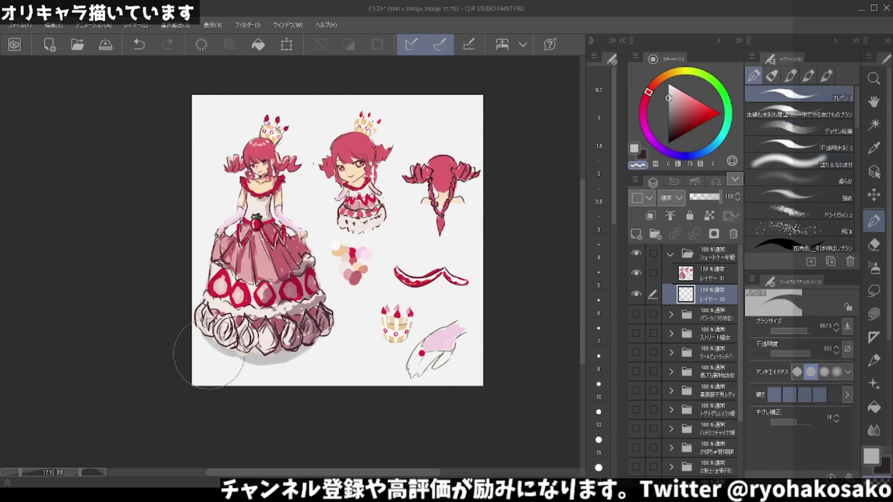
key(c)
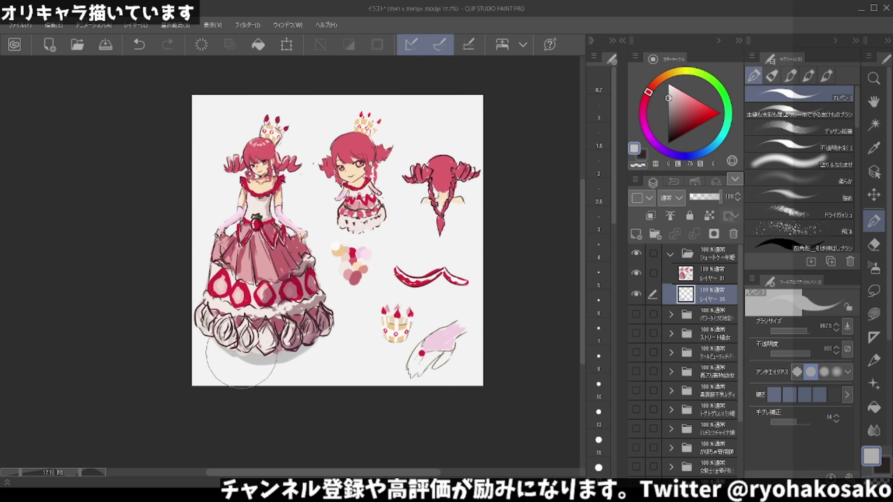
scroll(354, 226, down, 1)
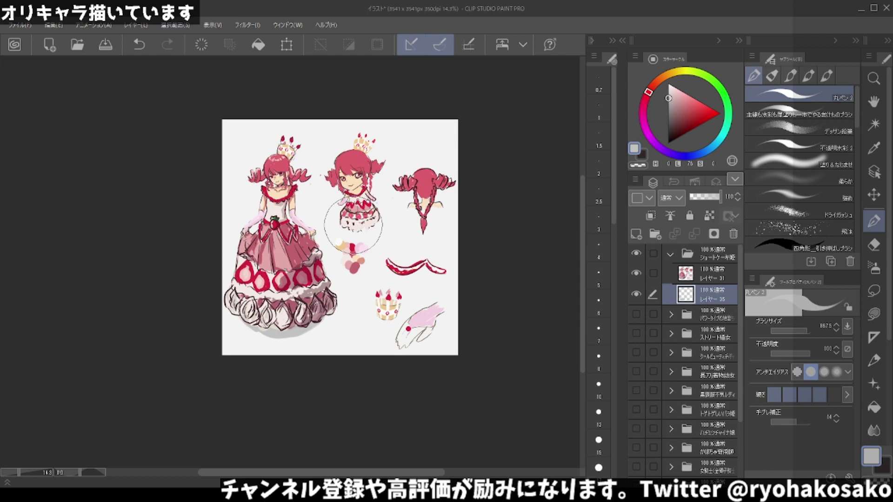
scroll(310, 135, up, 1)
scroll(309, 145, up, 1)
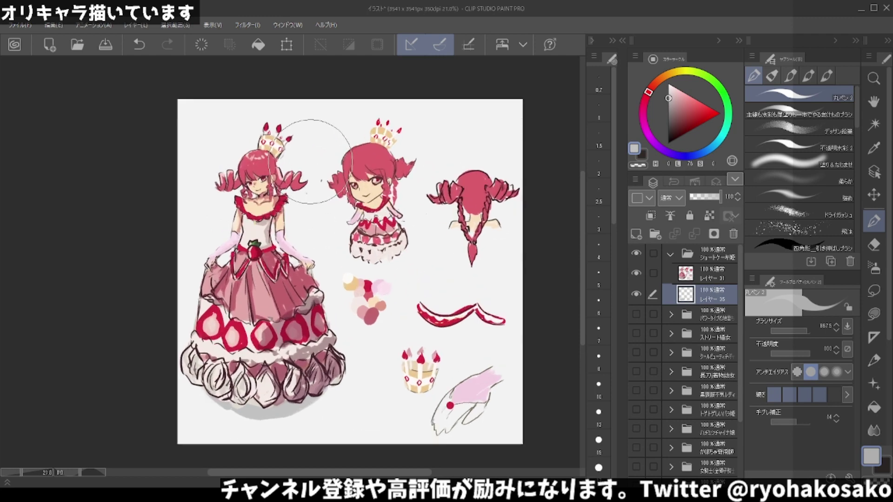
scroll(311, 158, up, 1)
scroll(311, 162, down, 1)
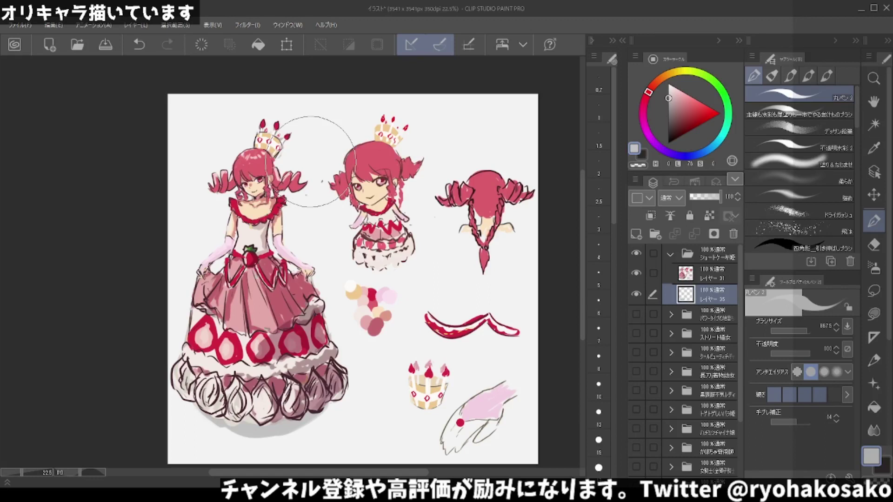
scroll(363, 175, down, 2)
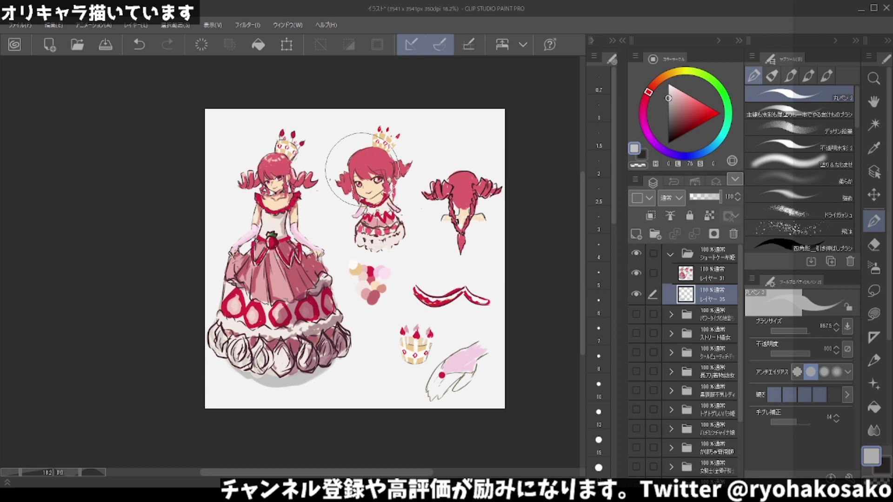
scroll(370, 174, up, 1)
scroll(388, 153, down, 1)
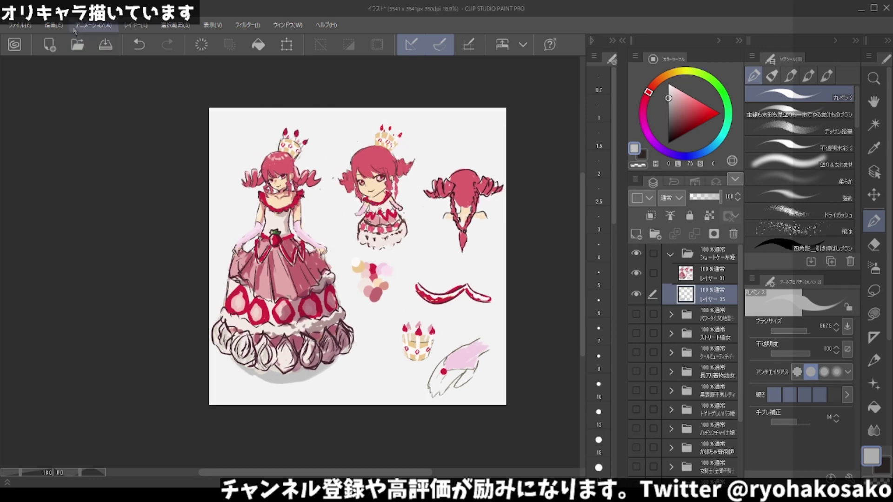